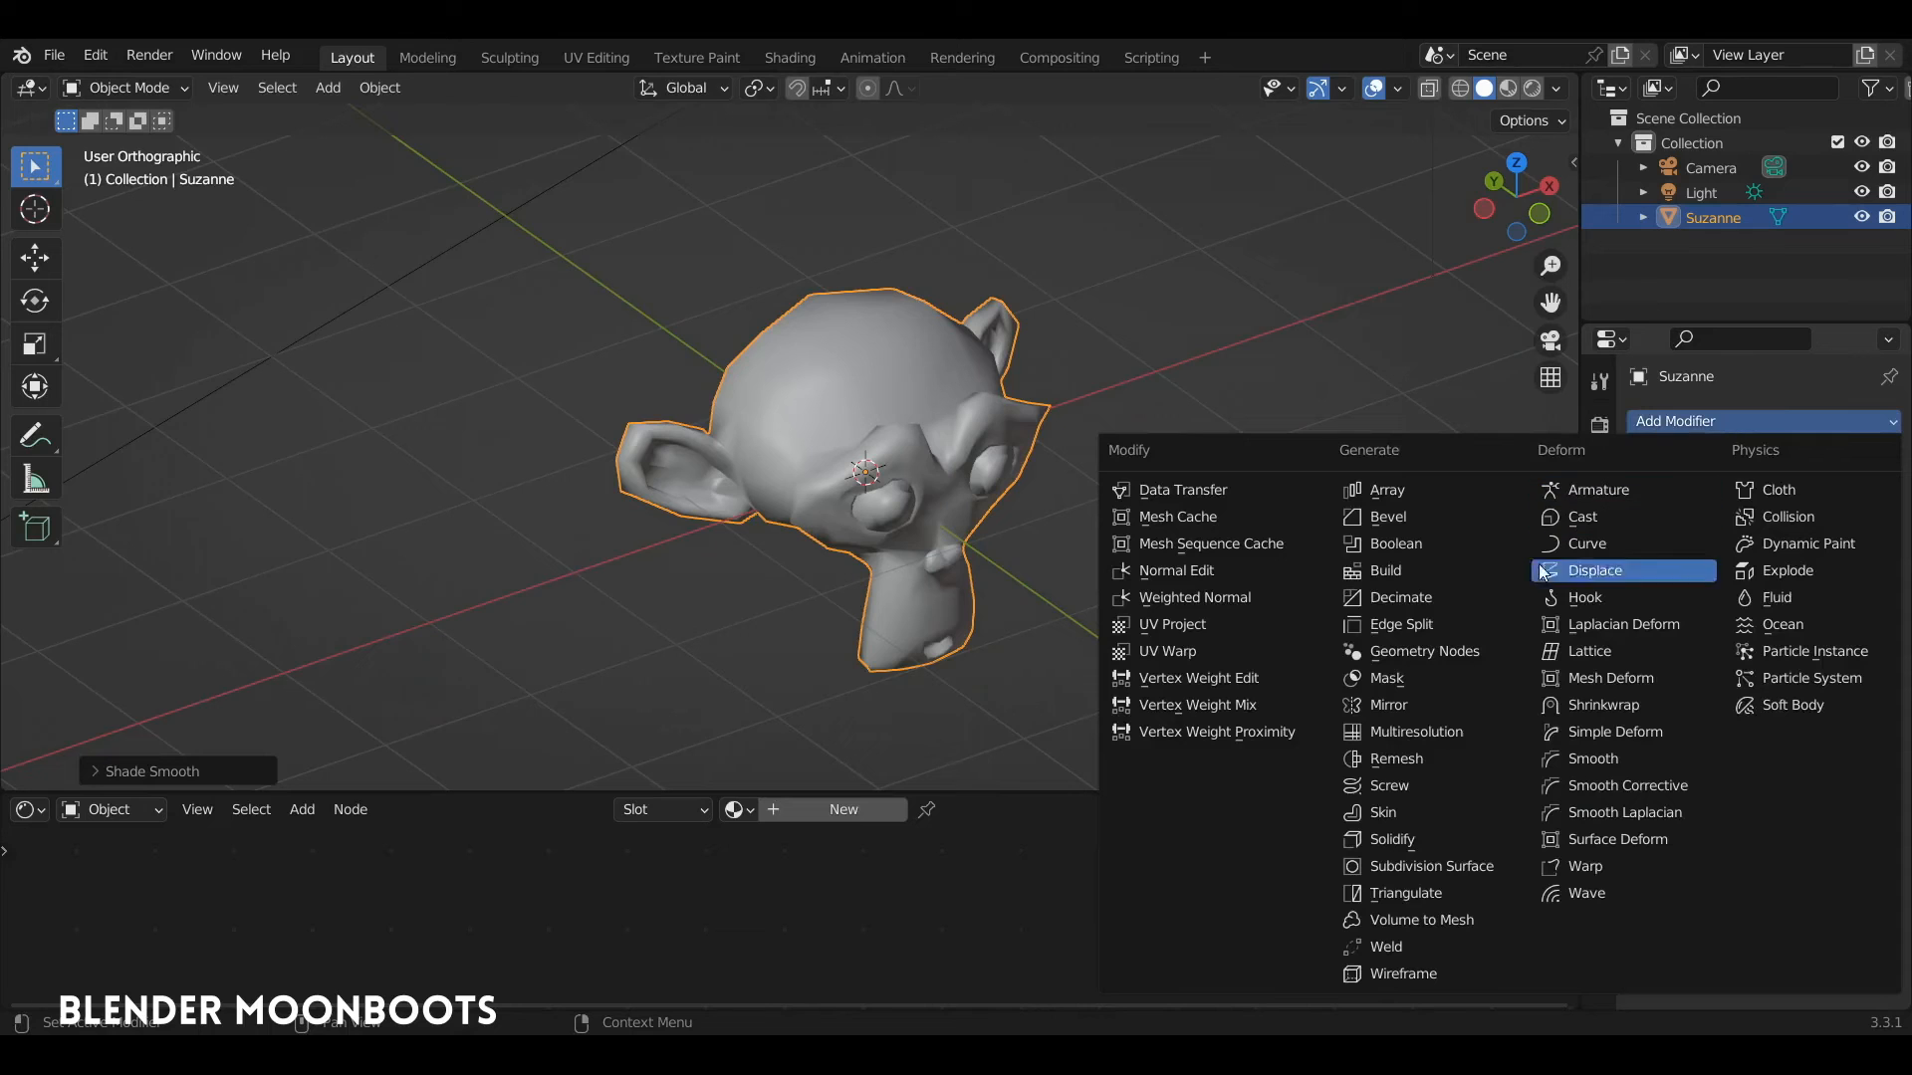
Add a Subdivision Surface modifier to Suzanne.
left_click(1500, 865)
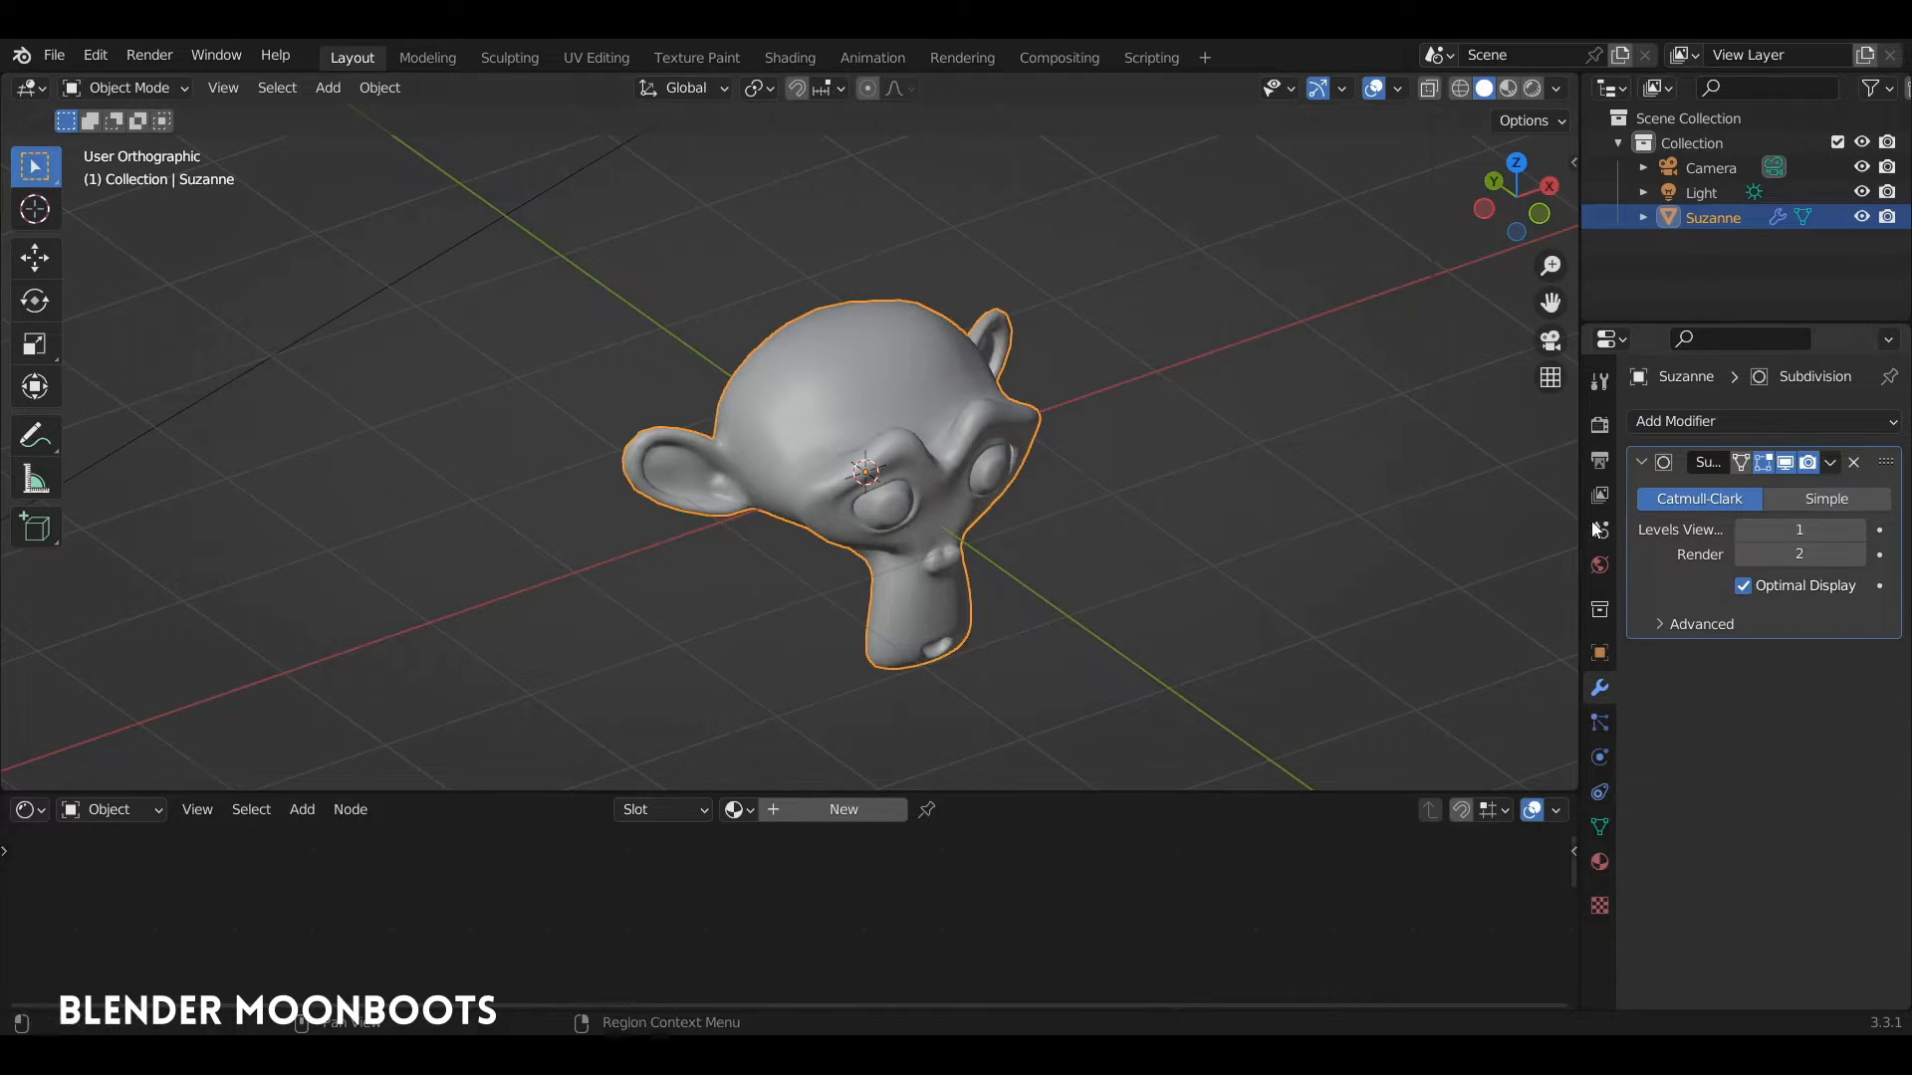
middle_click_drag(1533, 512, 960, 741)
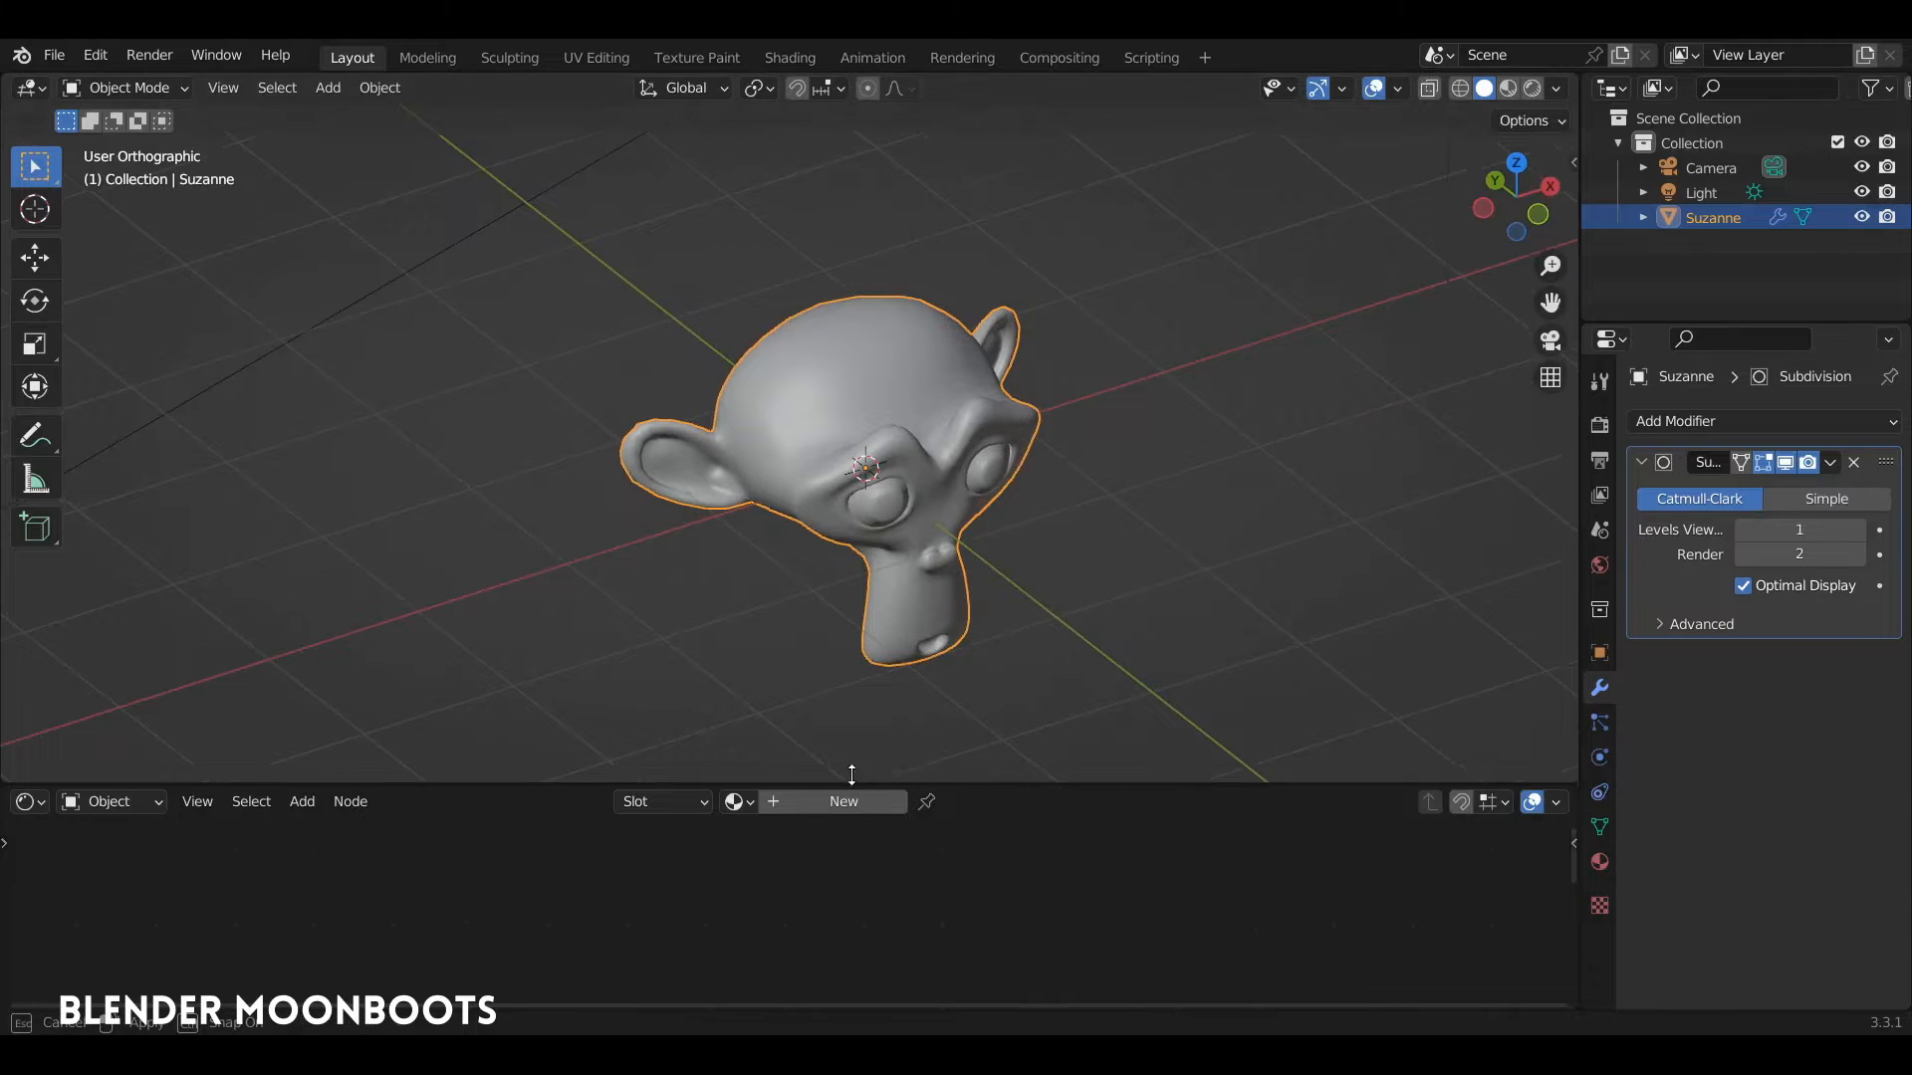
Enlarge the Shader Editor area and create a new material for Suzanne.
left_click_drag(848, 794, 697, 677)
left_click(29, 694)
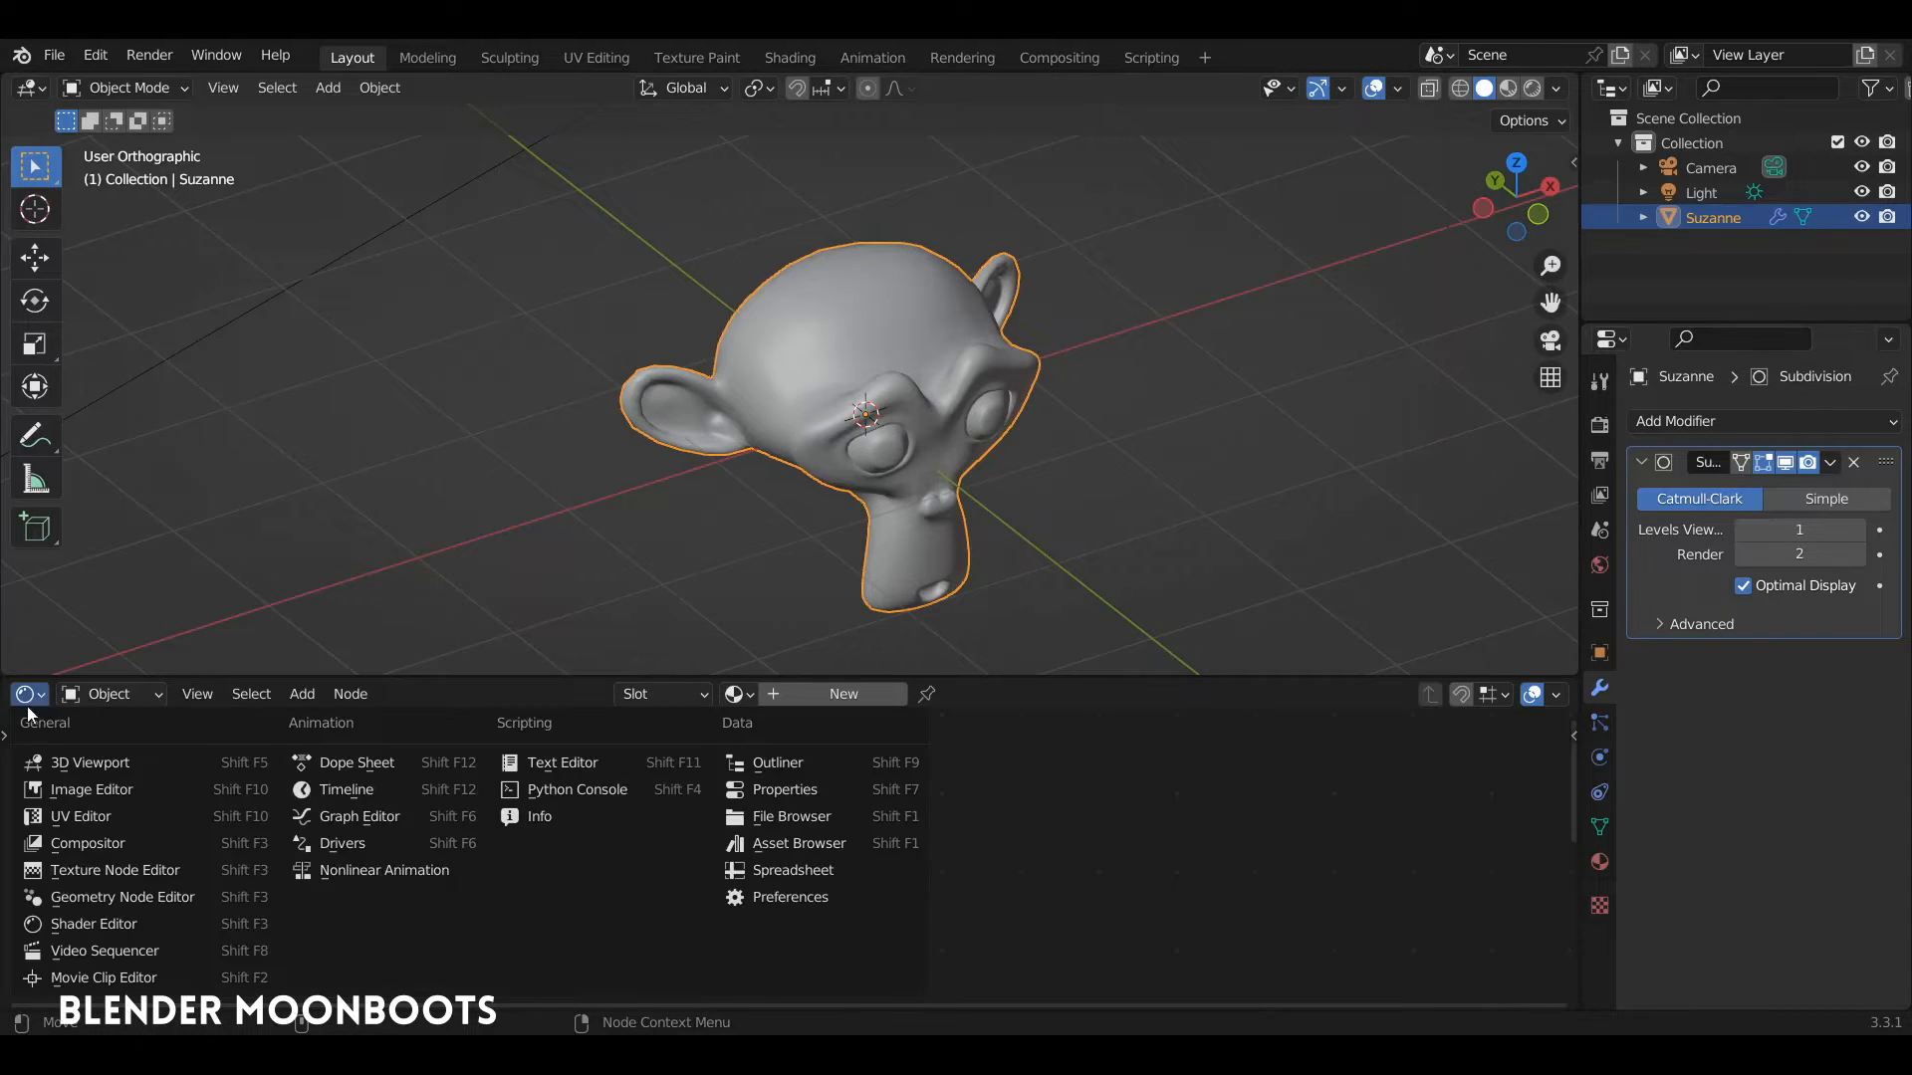
left_click(146, 926)
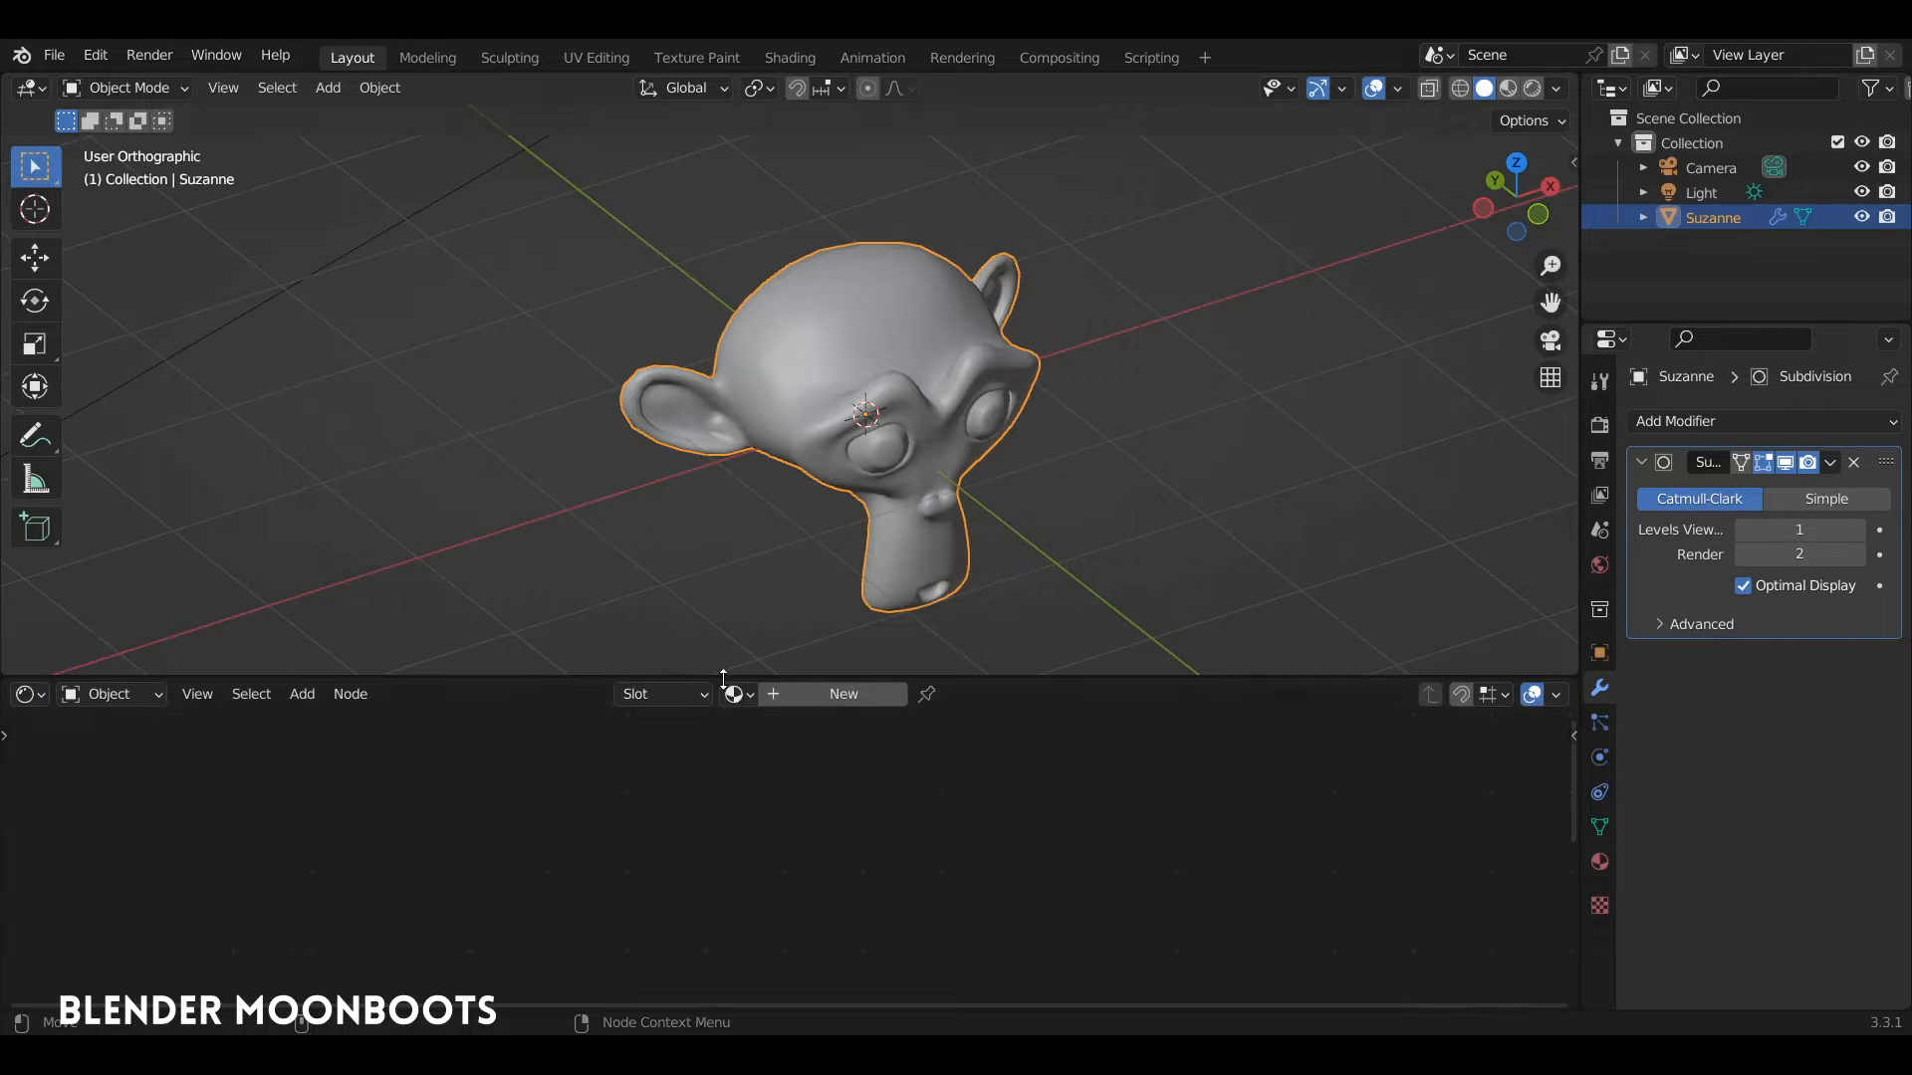
left_click(820, 691)
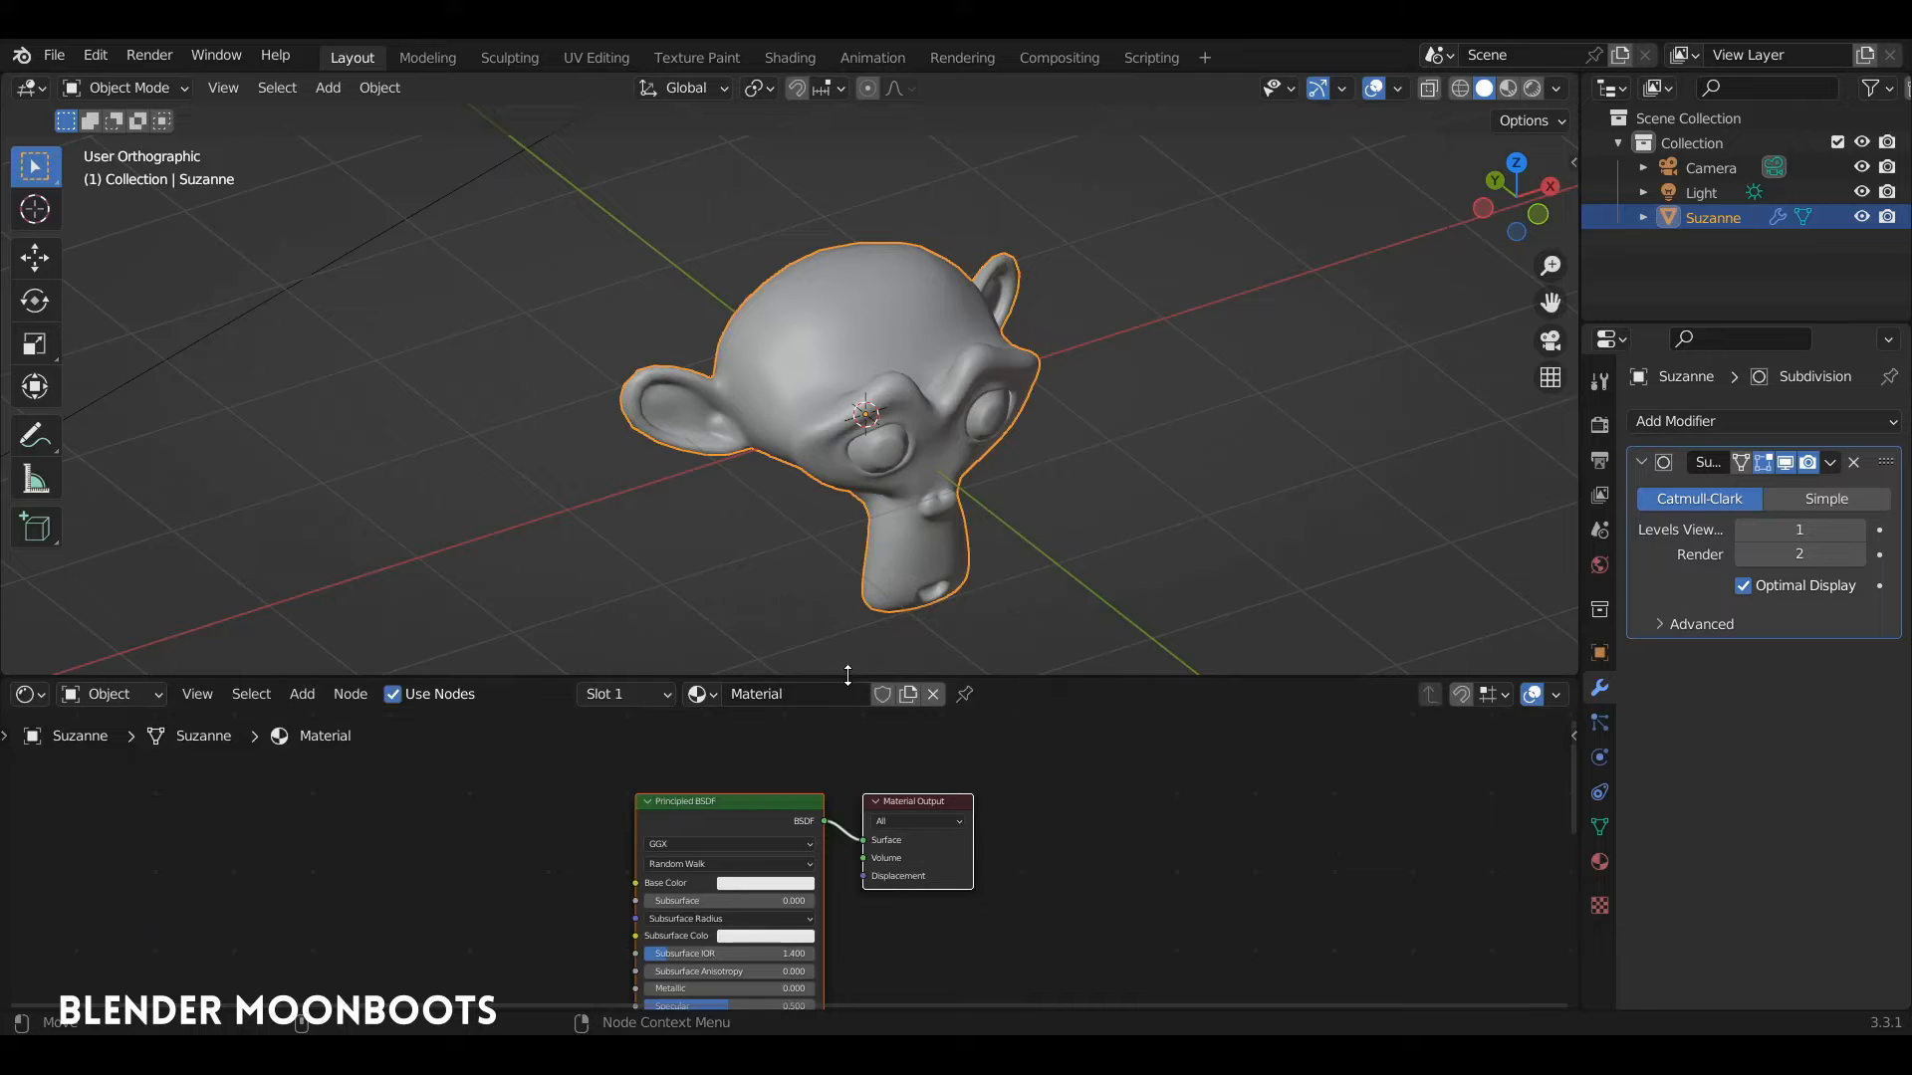
left_click_drag(851, 676, 850, 634)
scroll(852, 712, "up", 2)
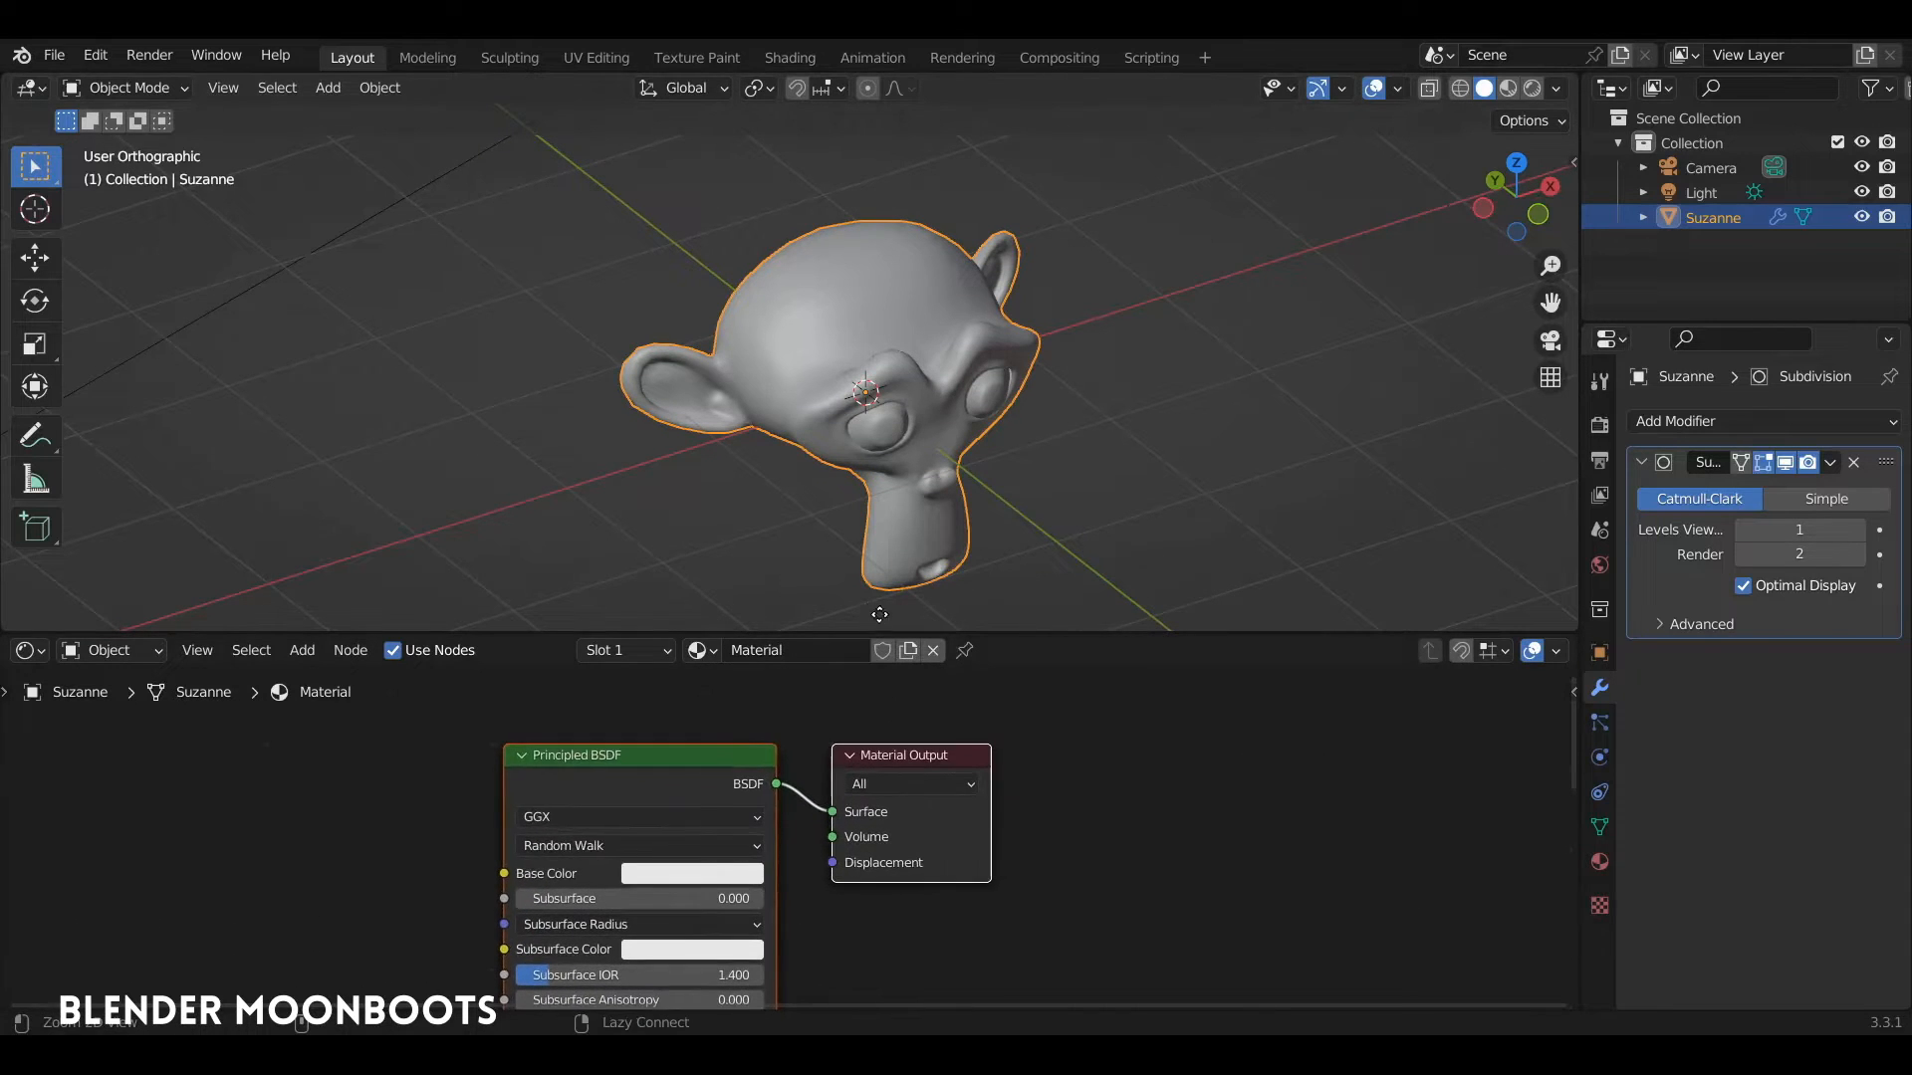
Switch the 3D viewport to Material Preview shading and give the Shader Editor more height.
left_click(1508, 88)
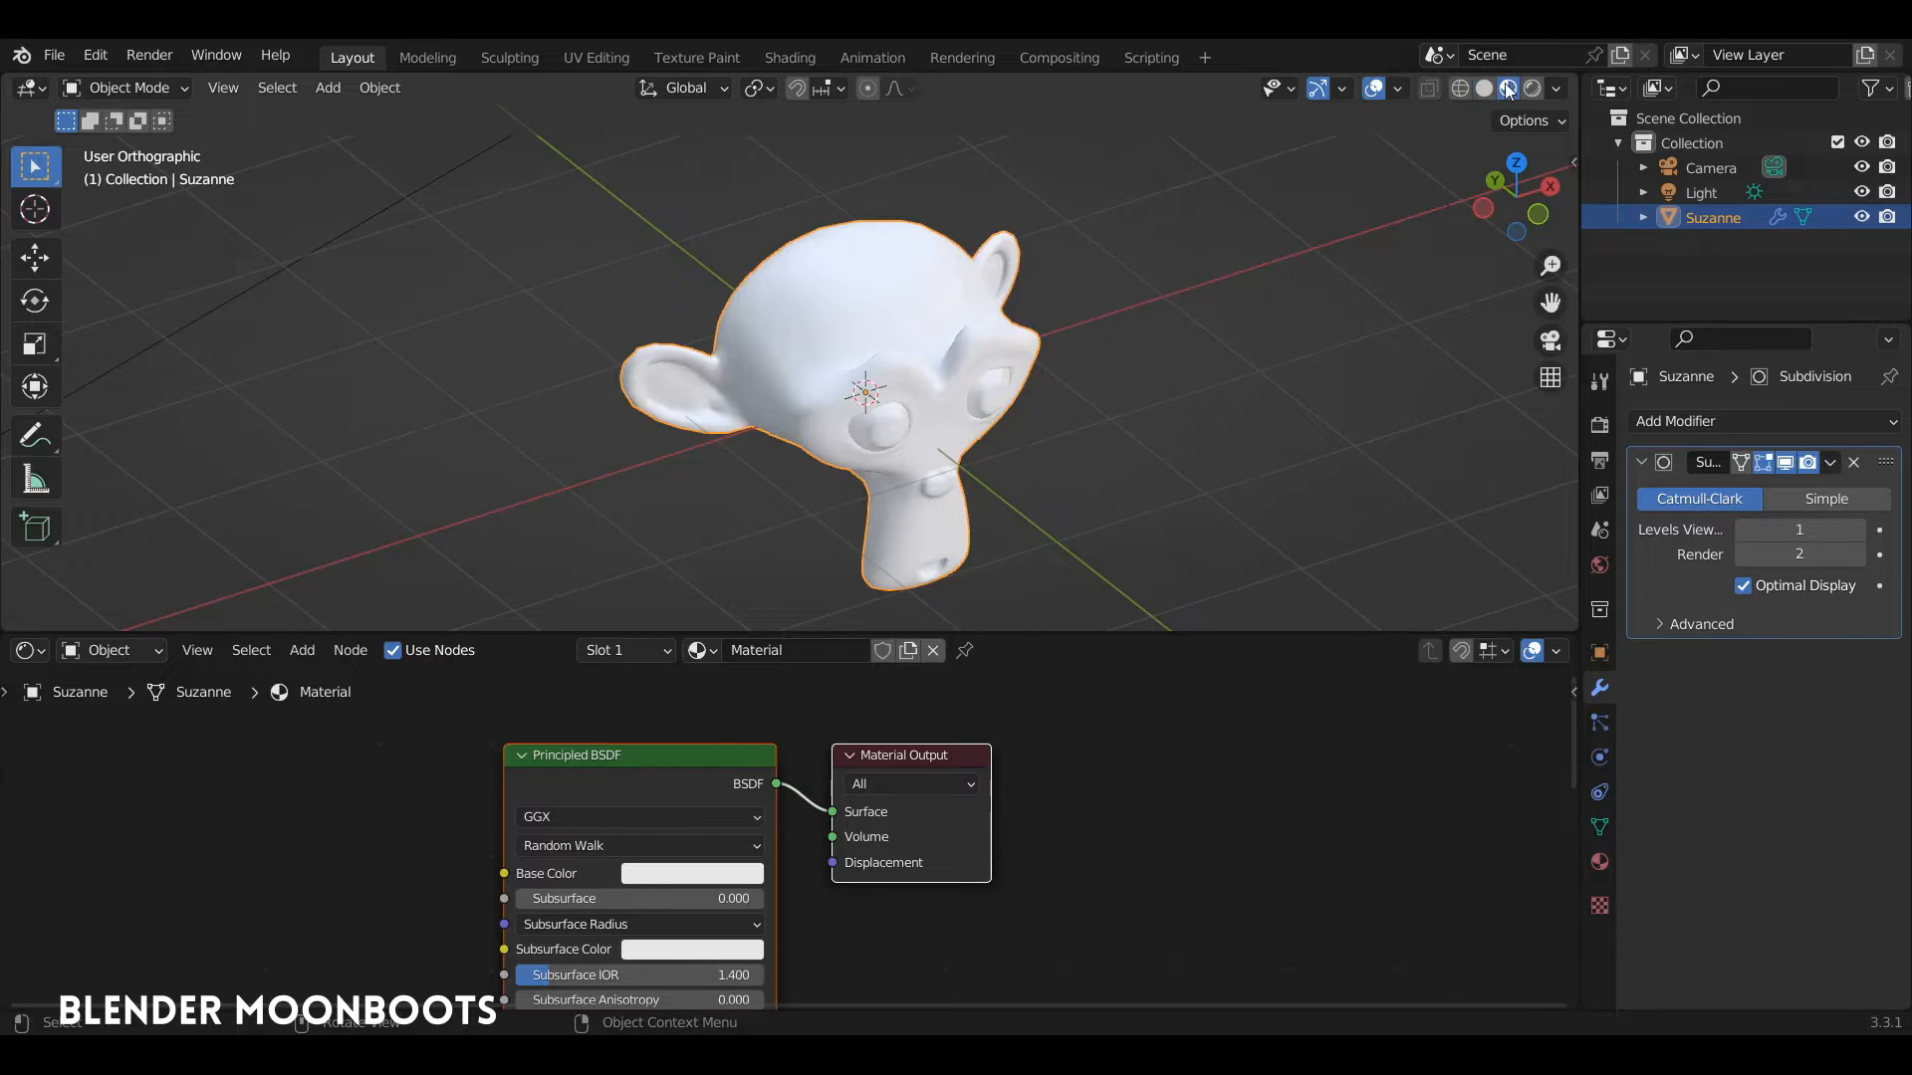
mouse_move(1155, 418)
middle_mouse_down()
mouse_move(1223, 361)
mouse_move(1180, 398)
middle_mouse_up()
middle_click_drag(1026, 726, 1126, 701)
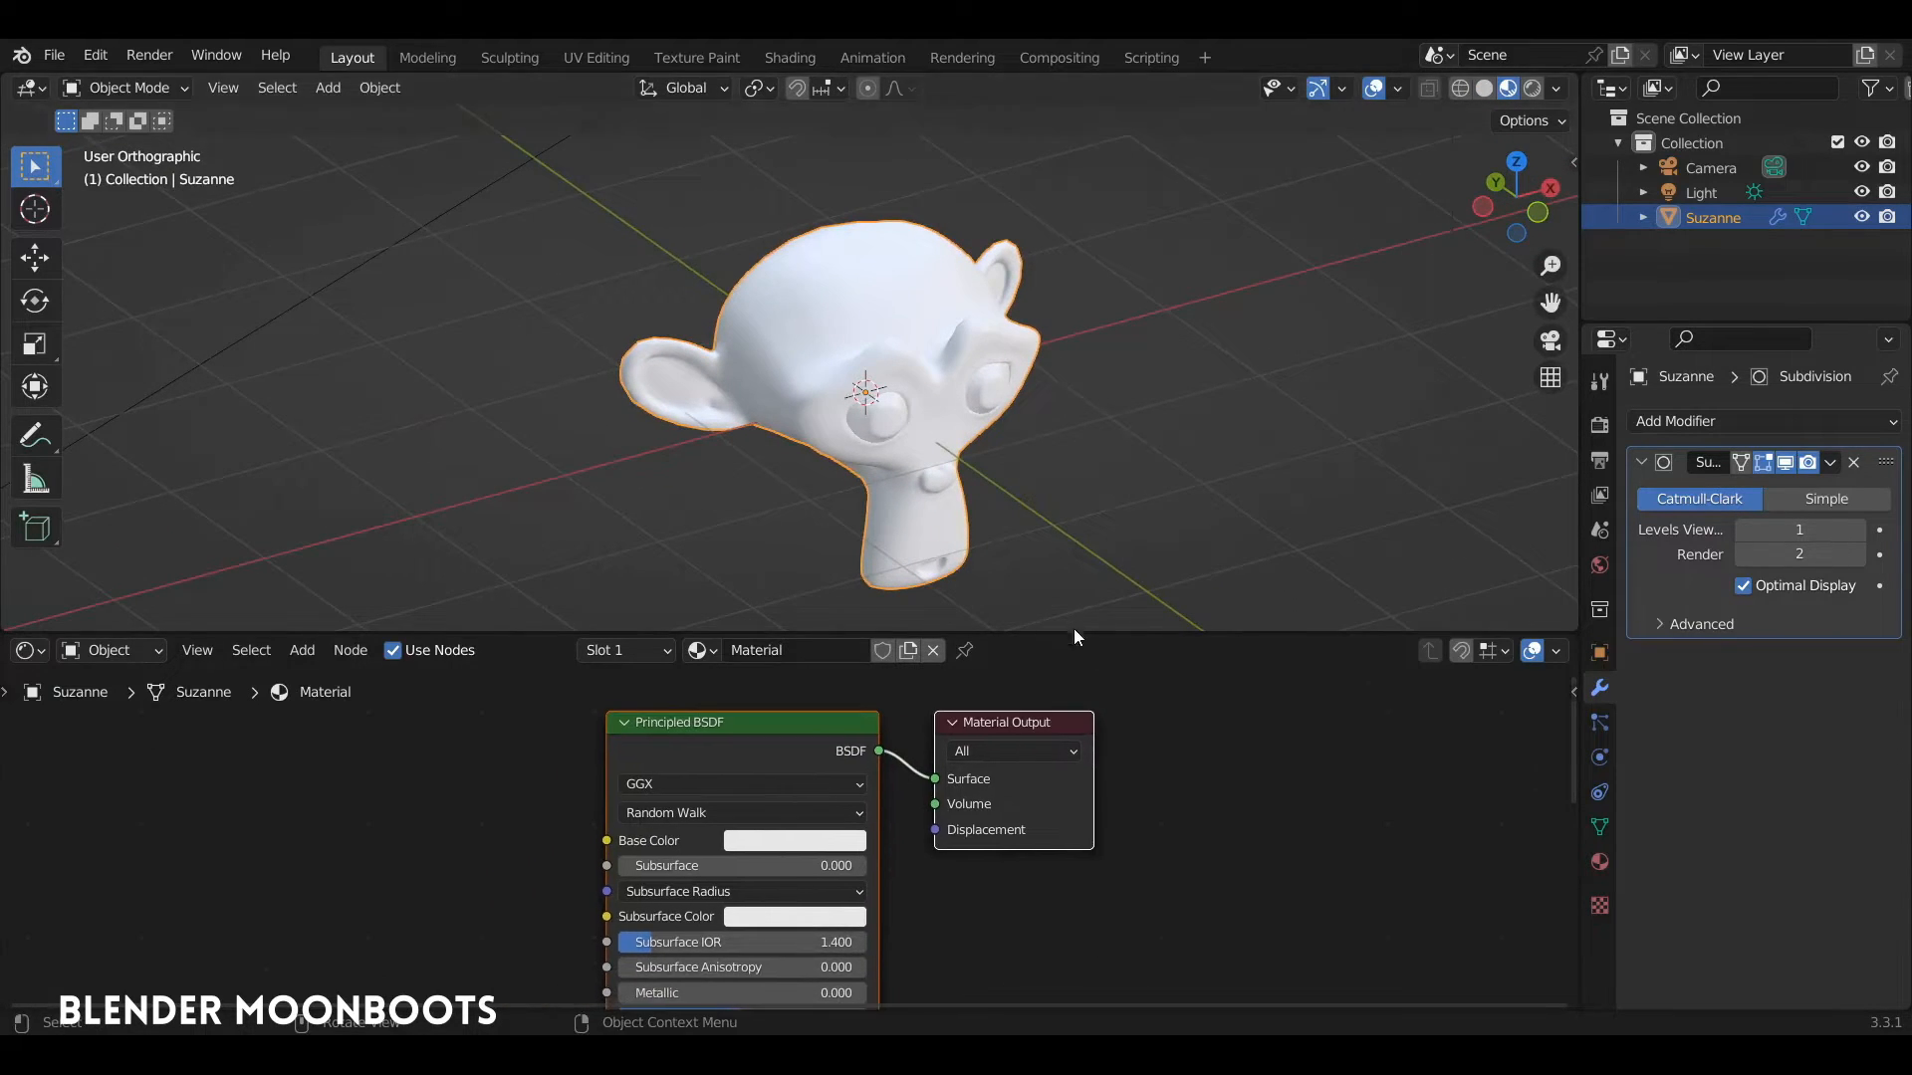
left_click_drag(1073, 634, 1073, 563)
middle_click_drag(1072, 619, 1191, 638)
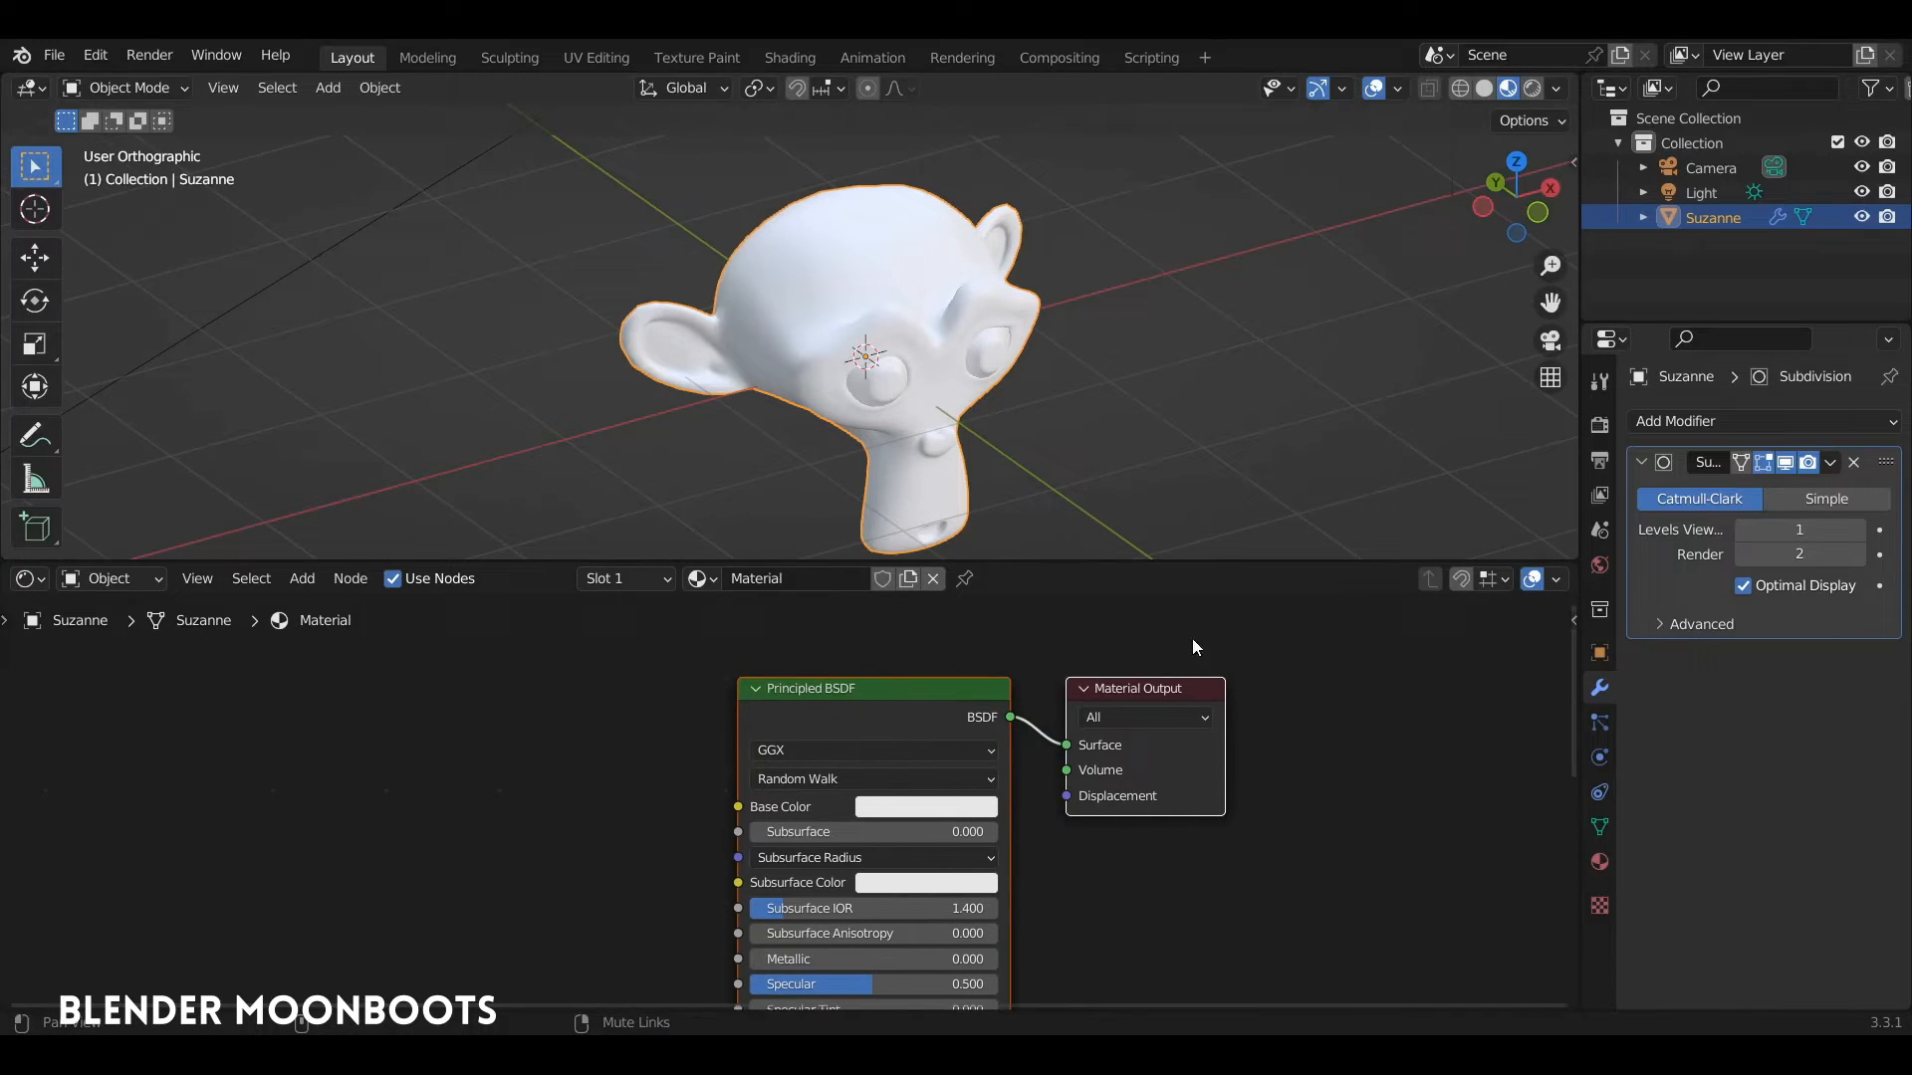
Delete the Principled BSDF node from Suzanne's material.
left_click(958, 649)
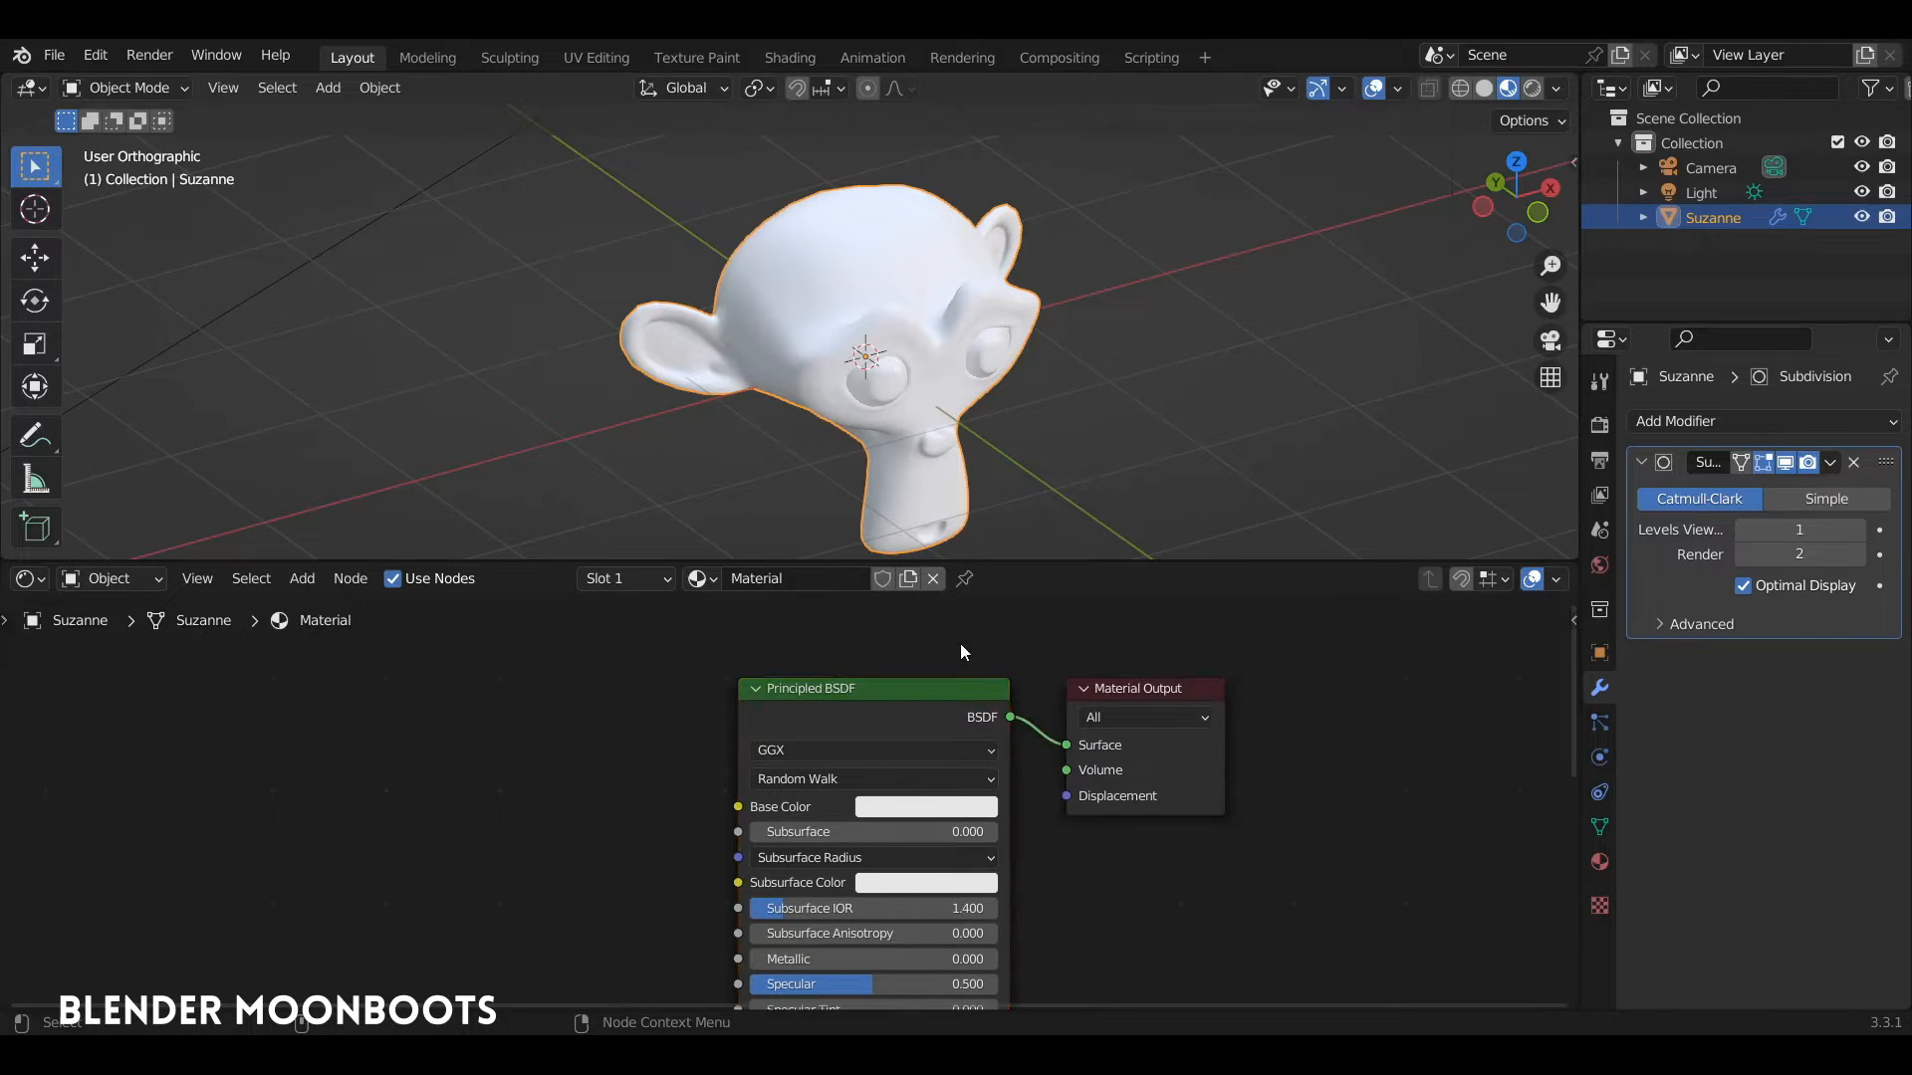
left_click(816, 691)
left_click_drag(856, 693, 570, 672)
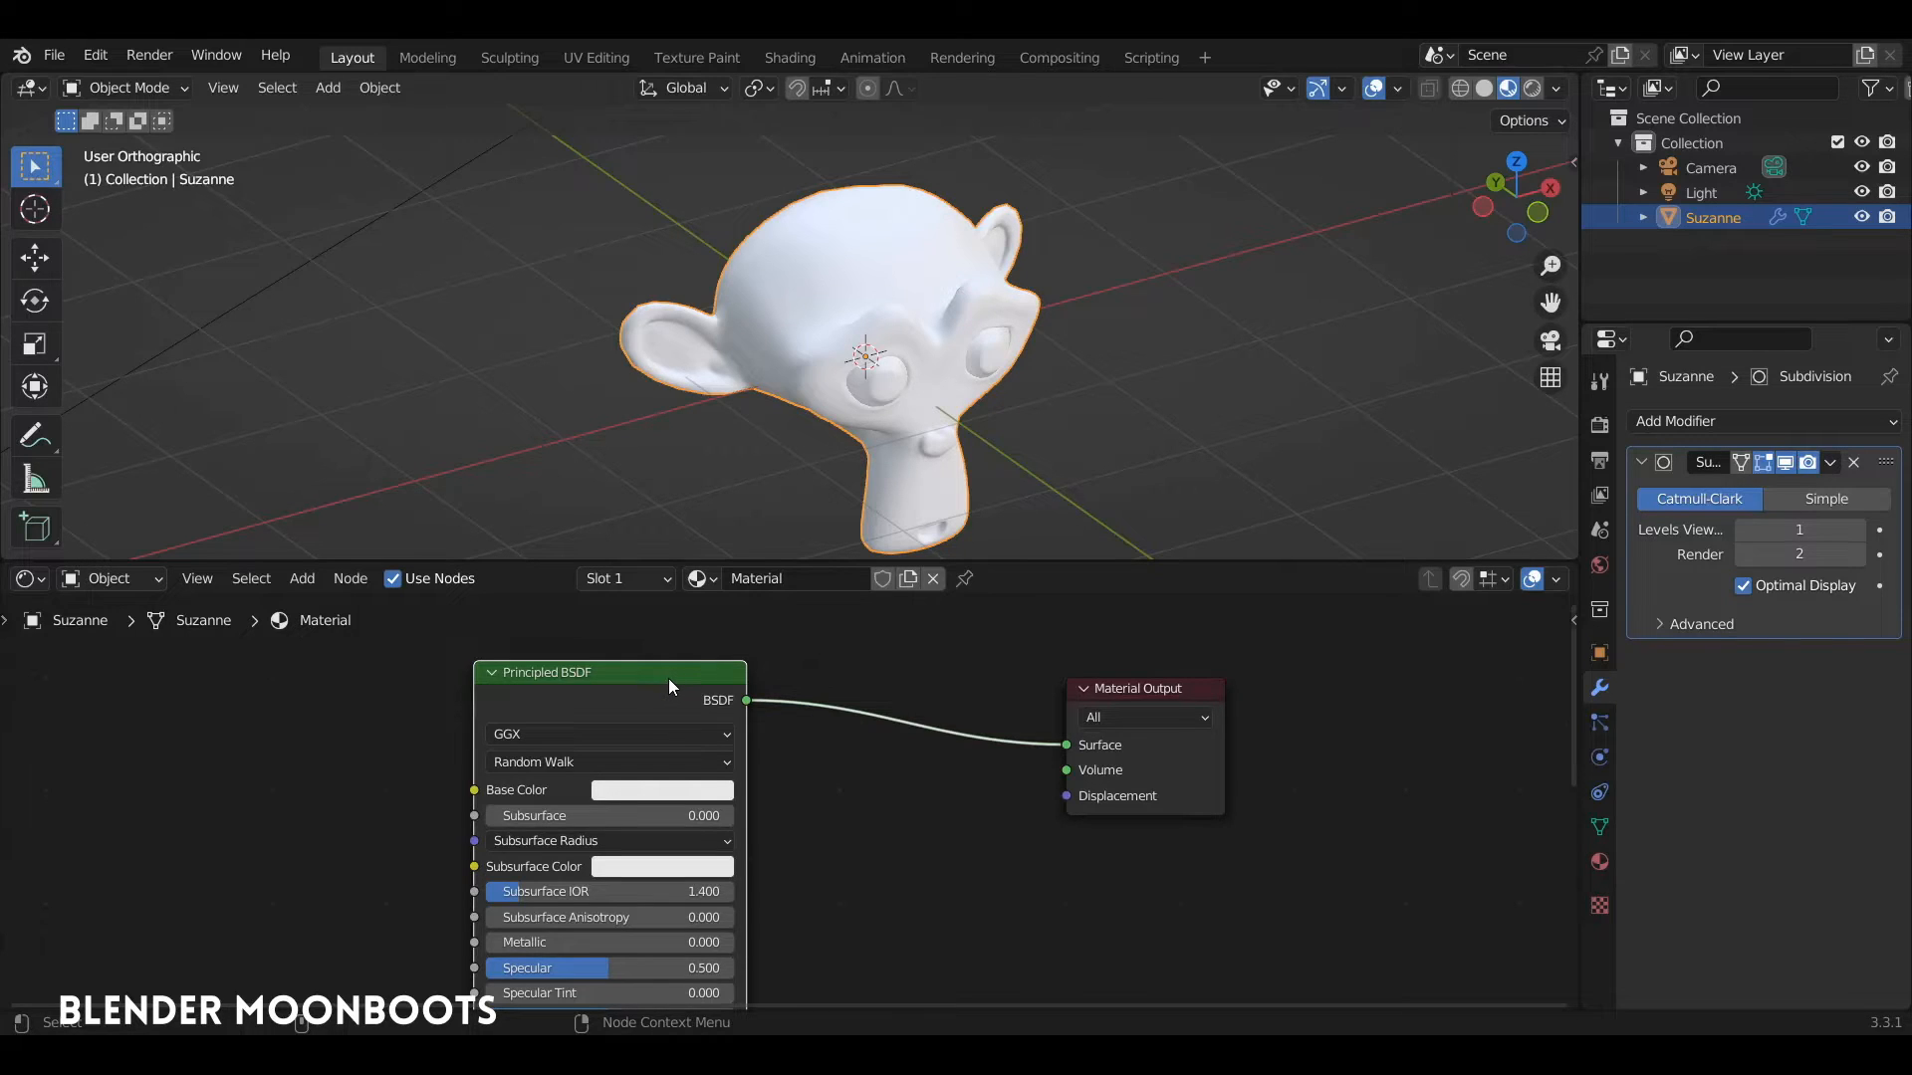
key("x")
Add a Mix Shader node and connect its output to the Surface input of the Material Output.
key("shift+a")
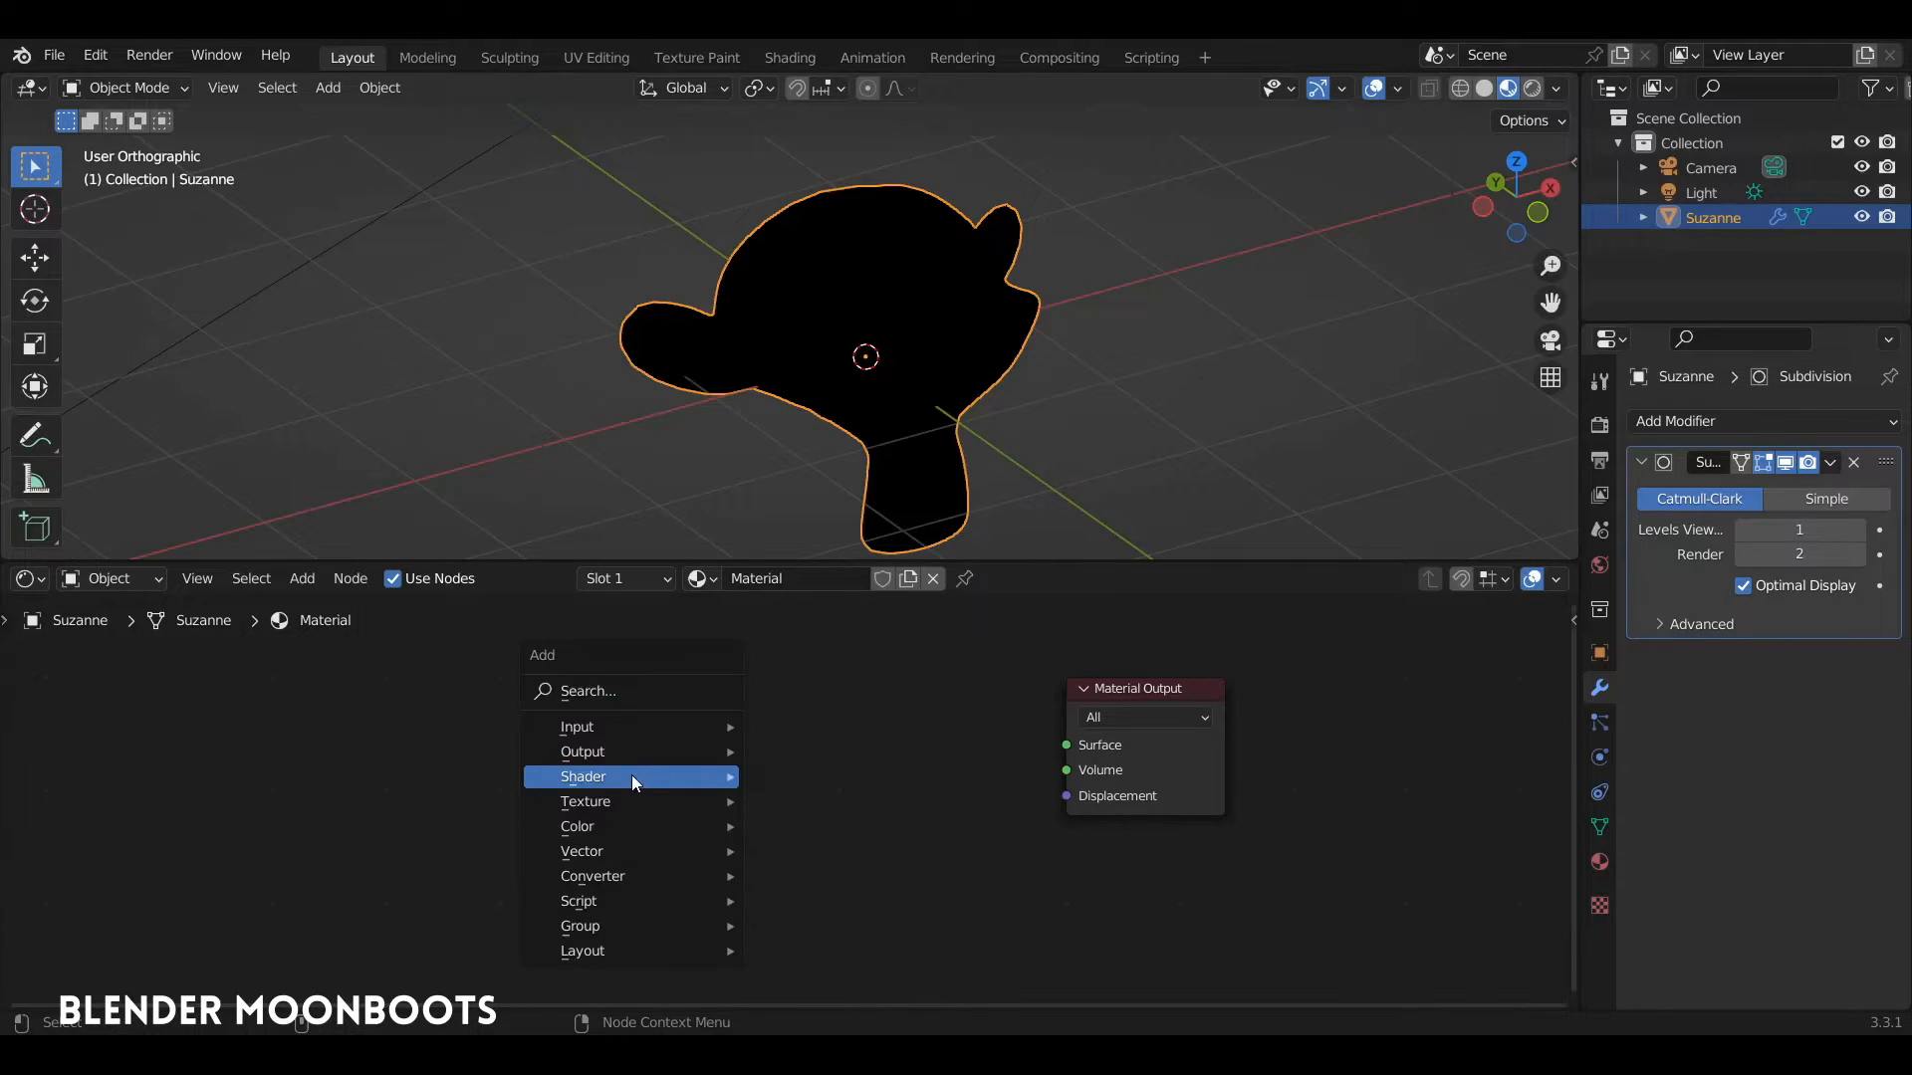
mouse_move(631, 775)
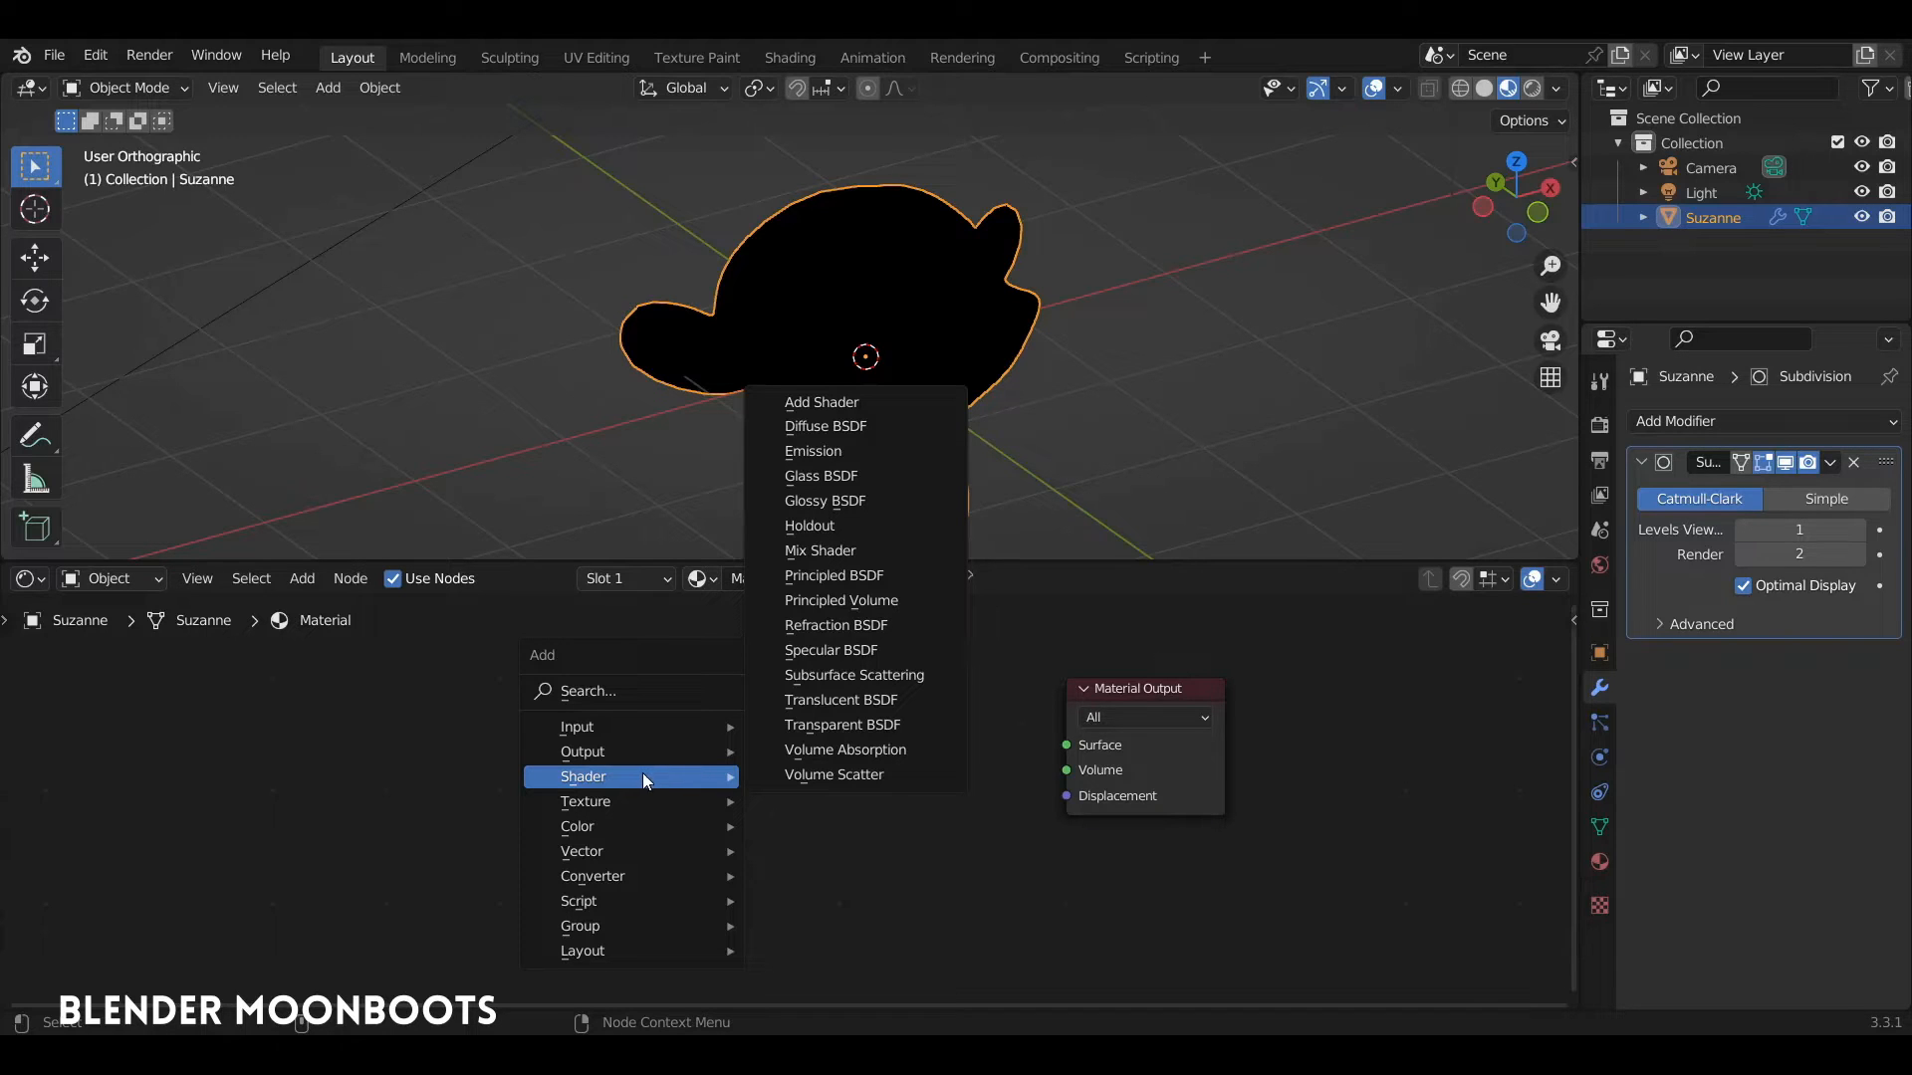
left_click(888, 553)
left_click(956, 770)
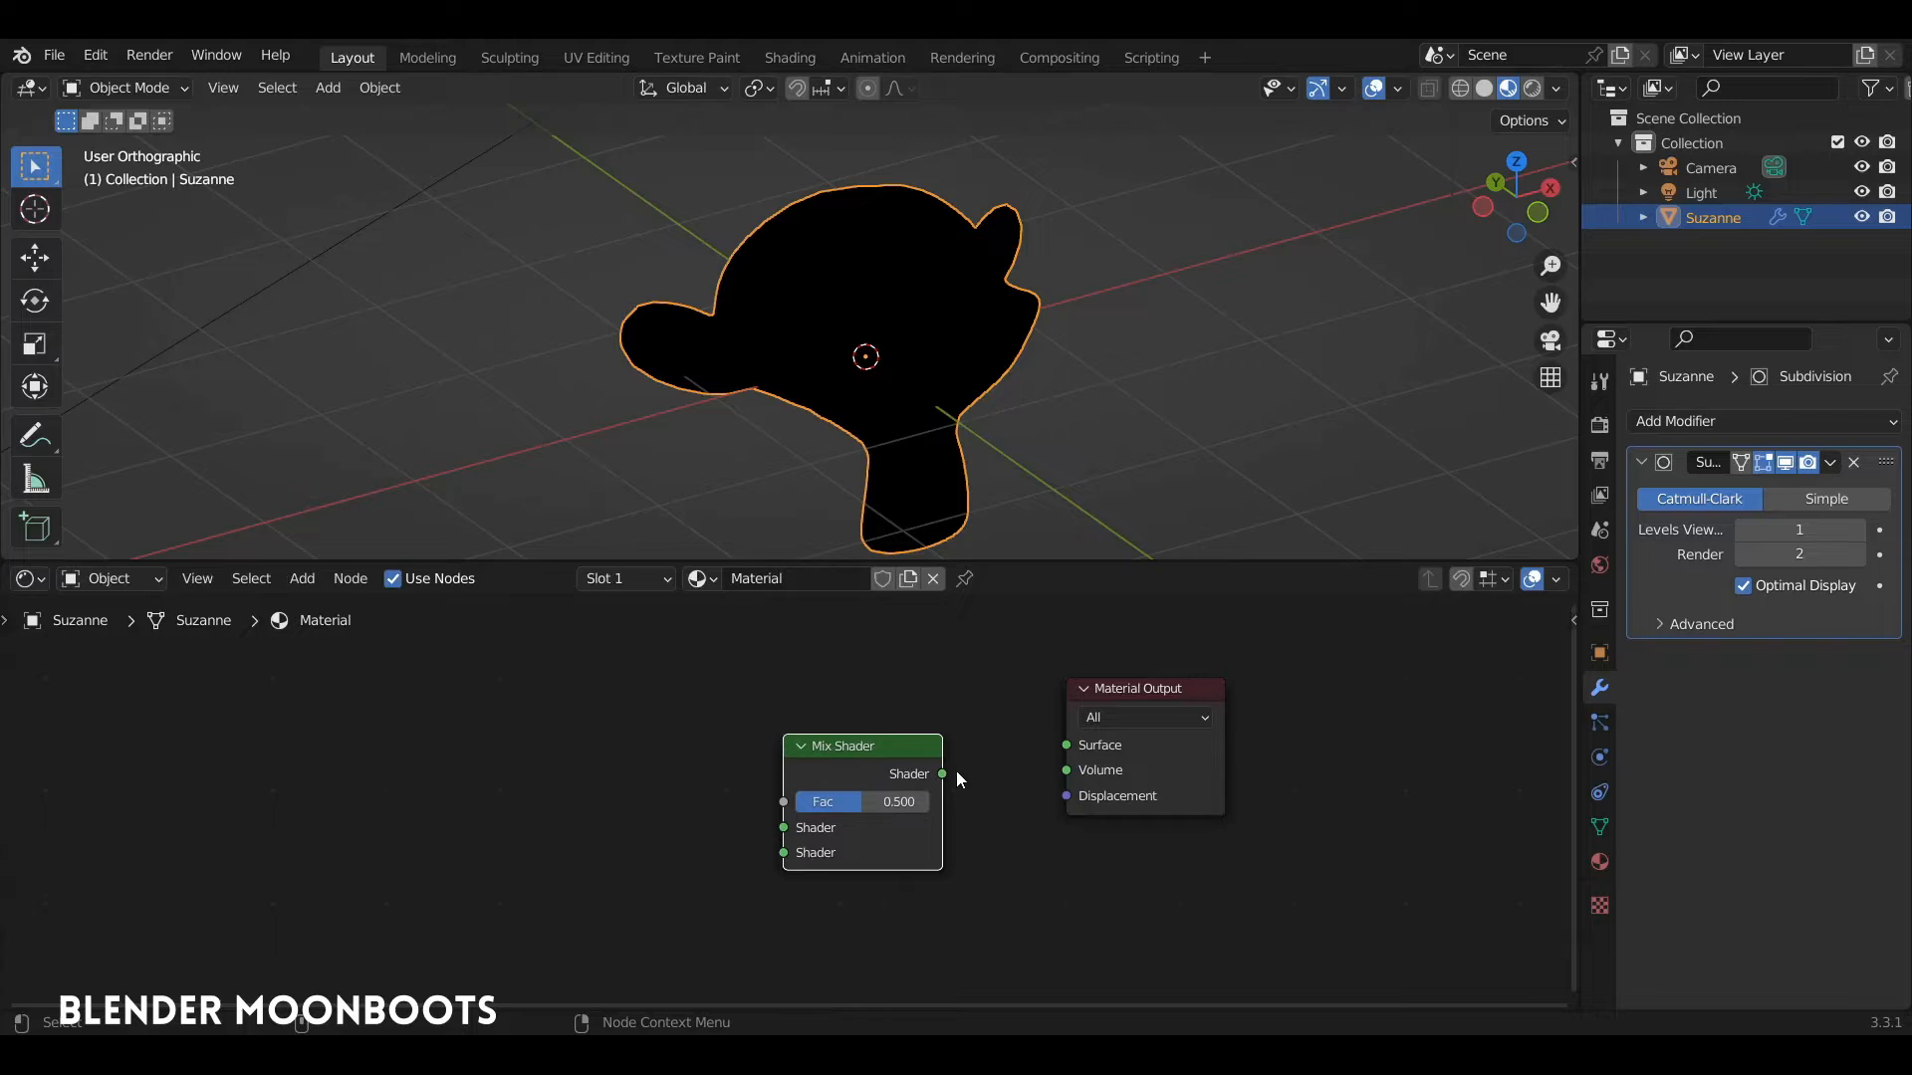
left_click_drag(944, 773, 1083, 746)
left_click_drag(874, 749, 851, 742)
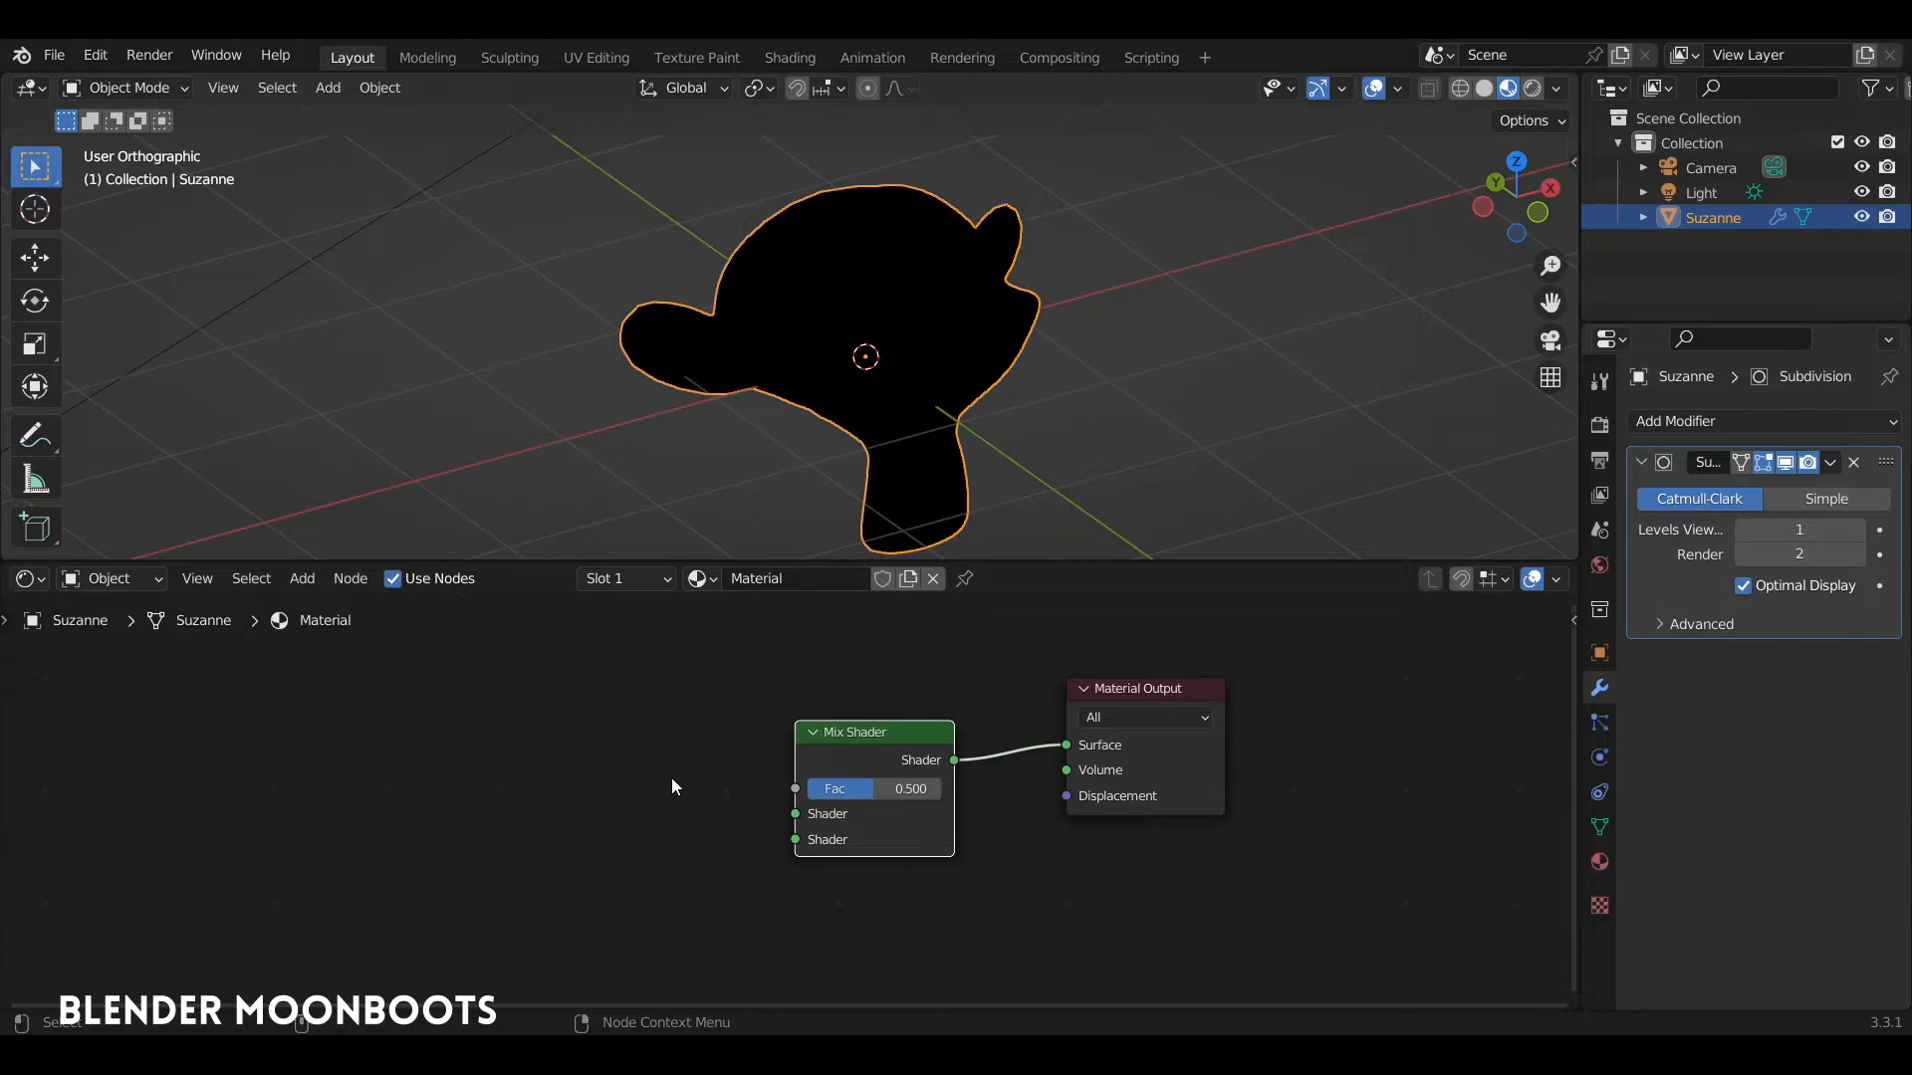
left_click_drag(850, 726, 860, 722)
Add a Glossy BSDF node and connect it to the first Shader input of the Mix Shader.
key("shift+a")
mouse_move(616, 773)
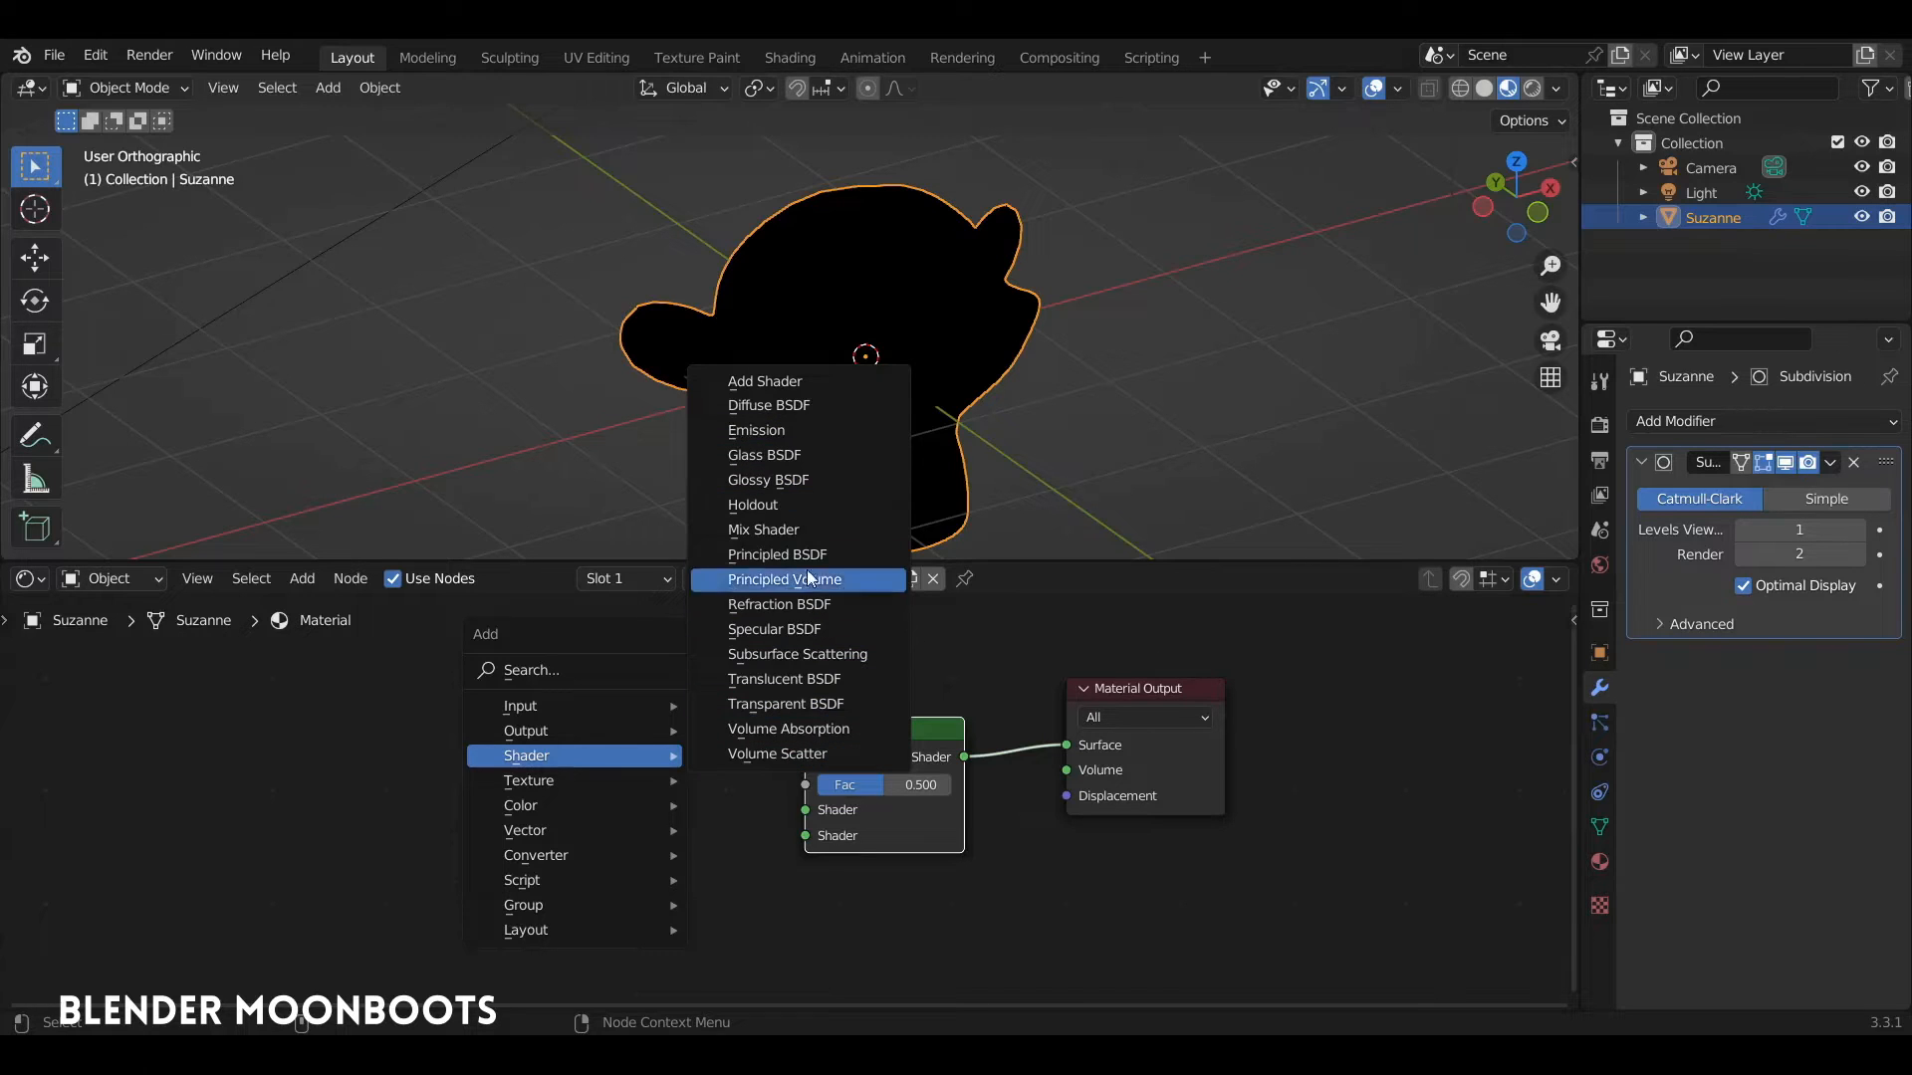
left_click(833, 480)
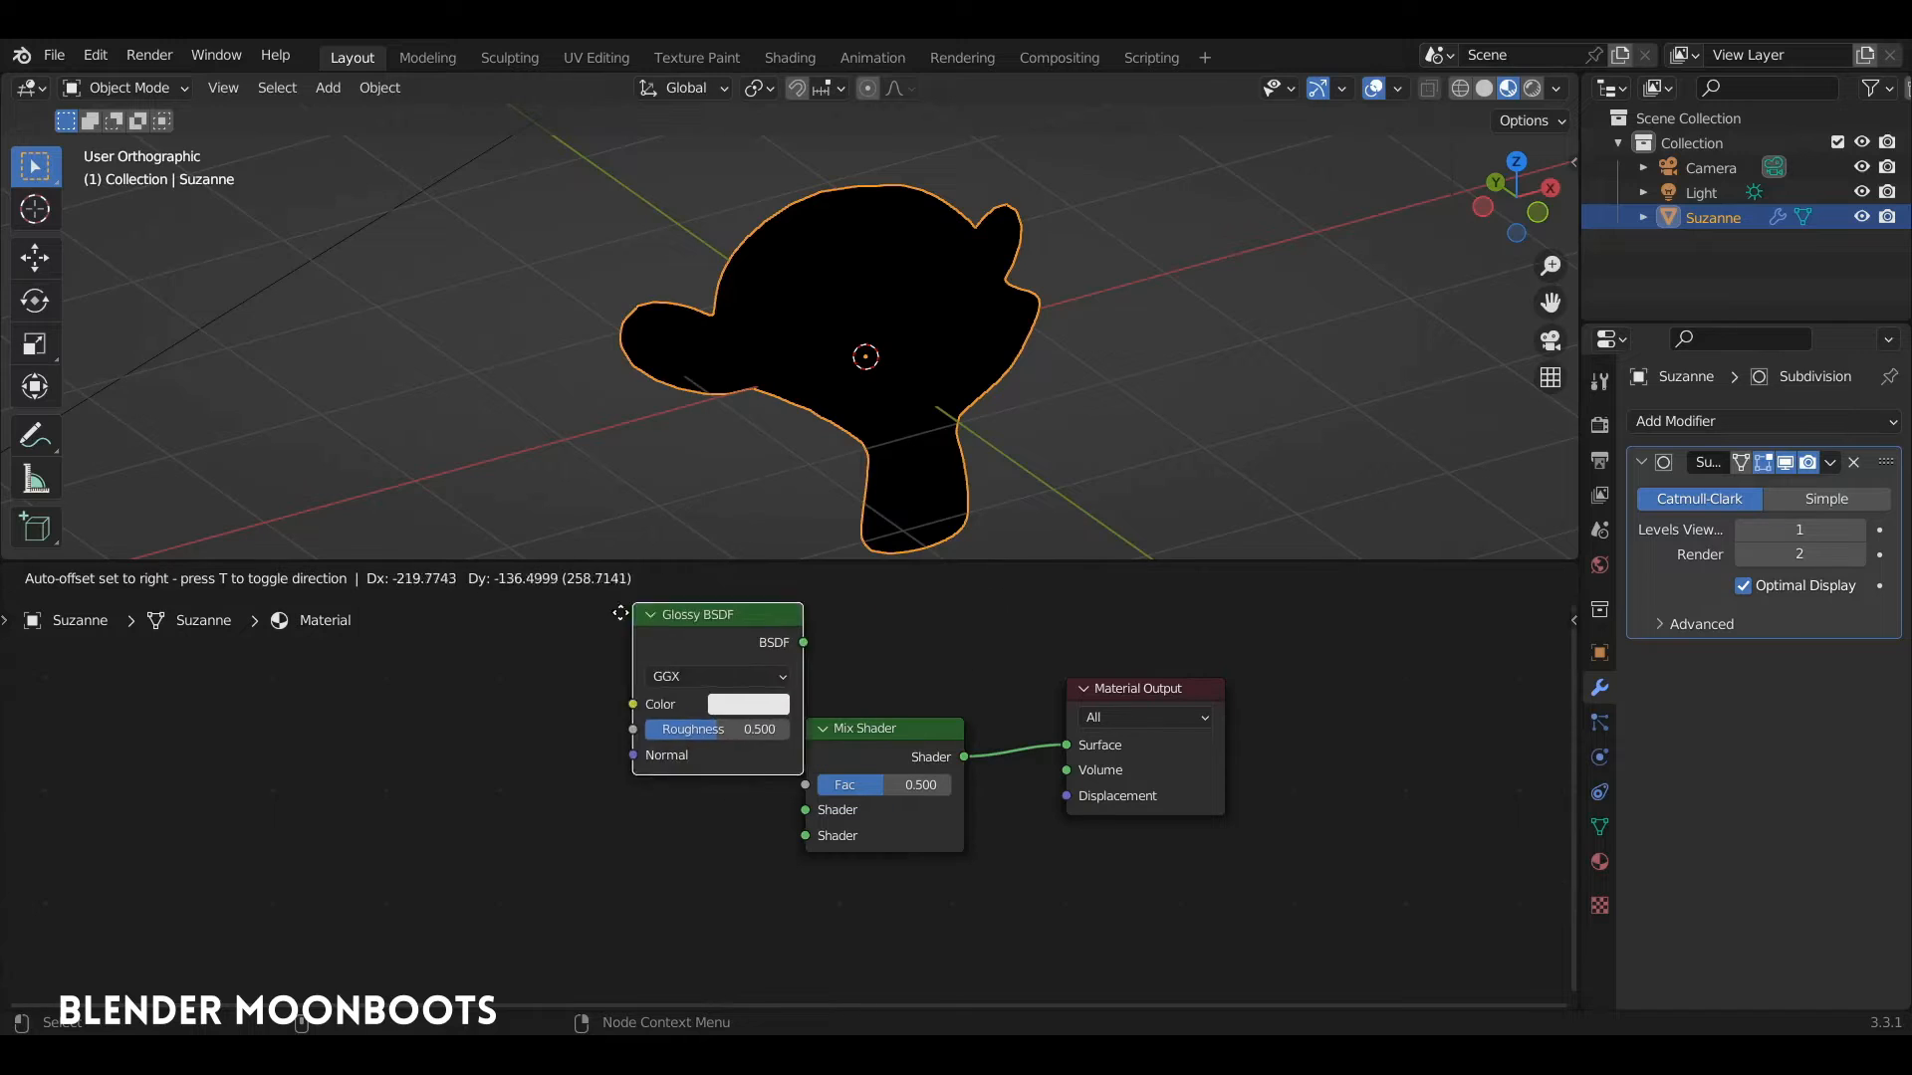
left_click(464, 705)
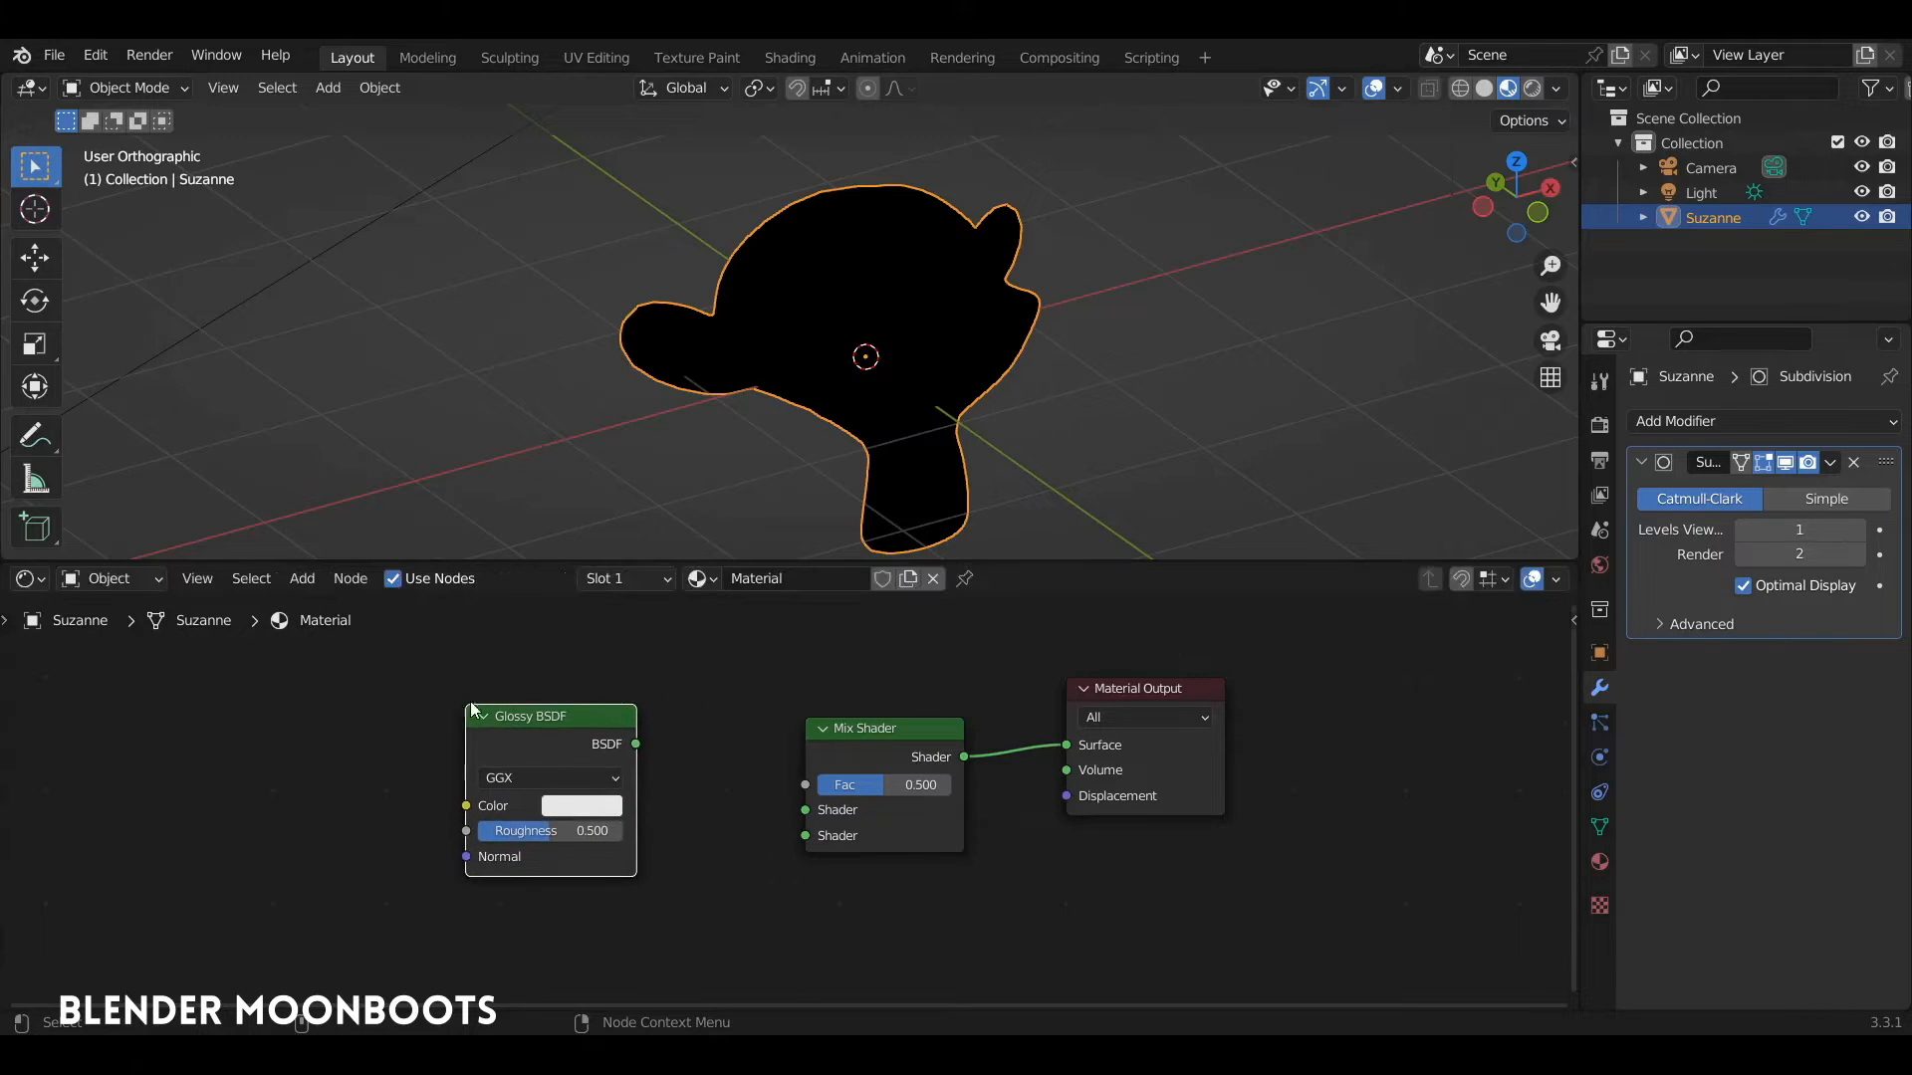
left_click_drag(636, 745, 814, 812)
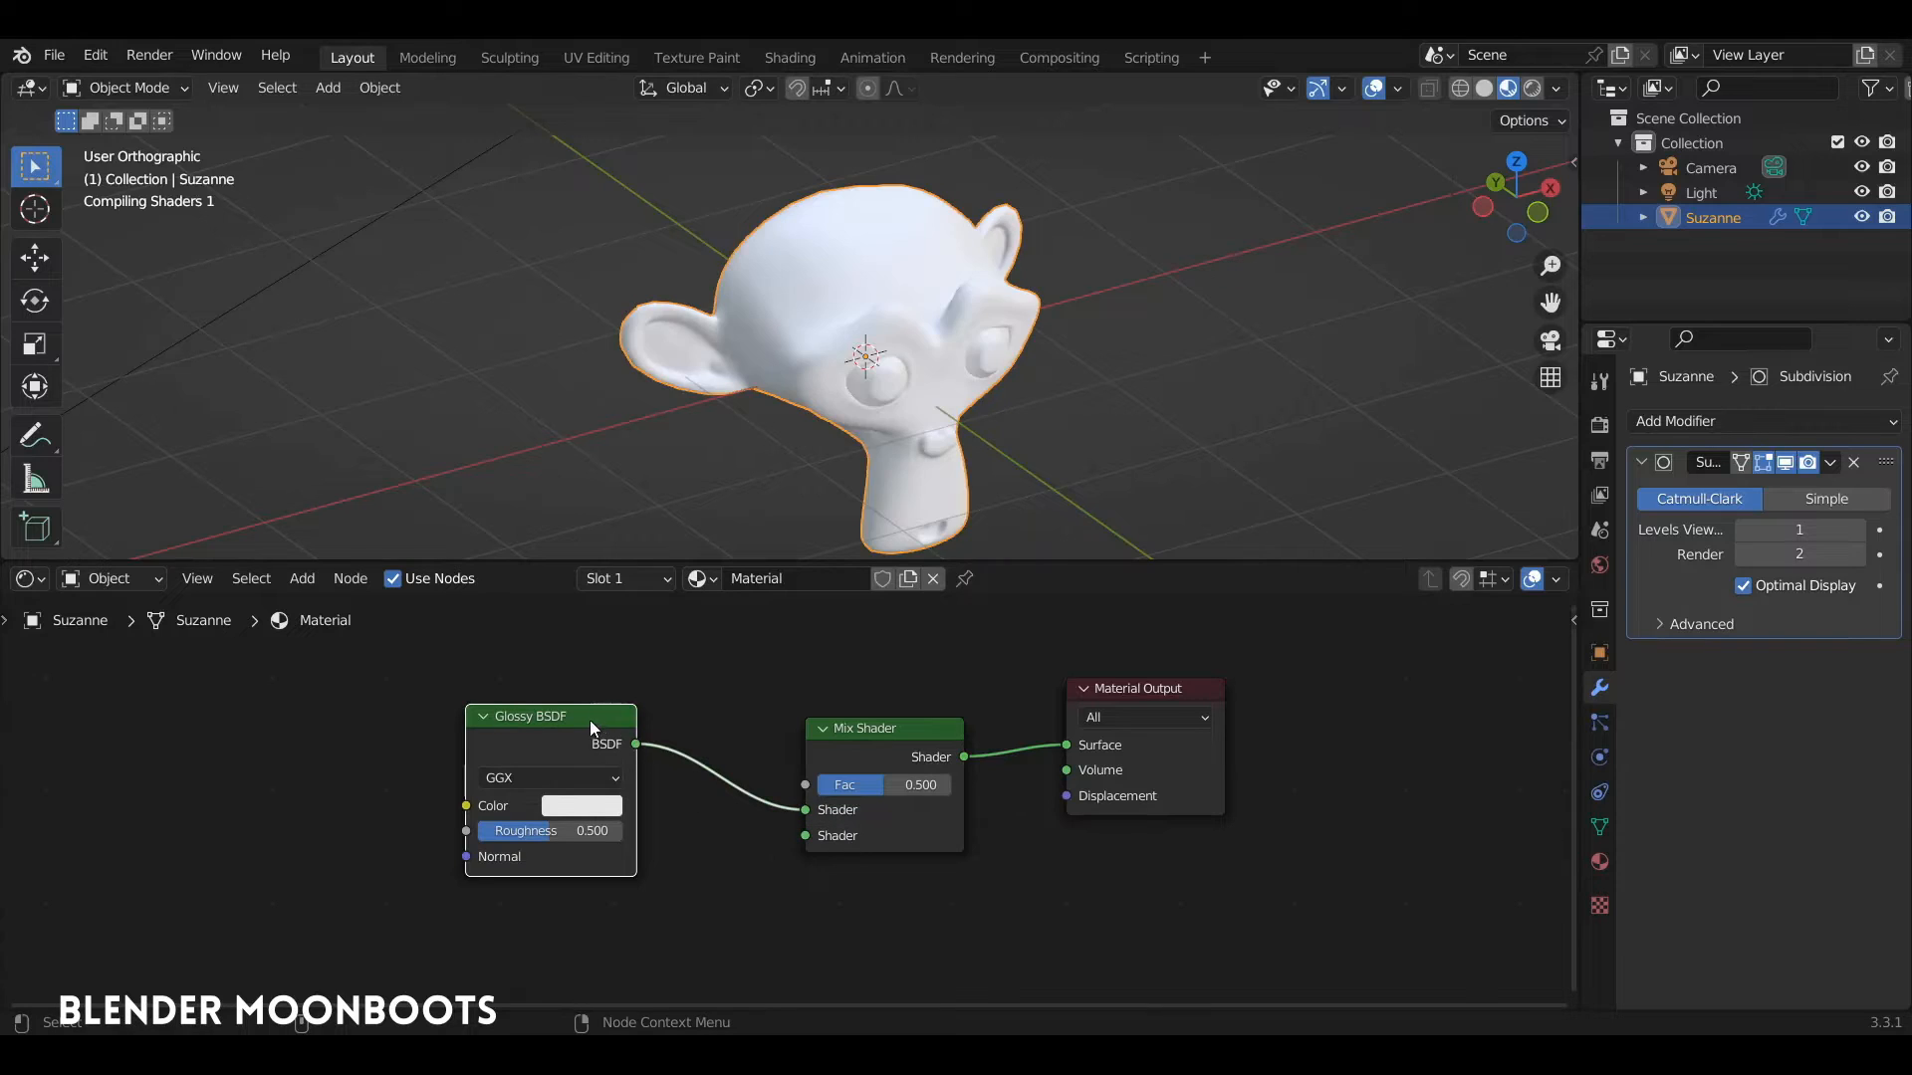
Add a Diffuse BSDF node below the Glossy BSDF and connect it to the second Shader input of the Mix Shader.
key("shift+a")
mouse_move(416, 832)
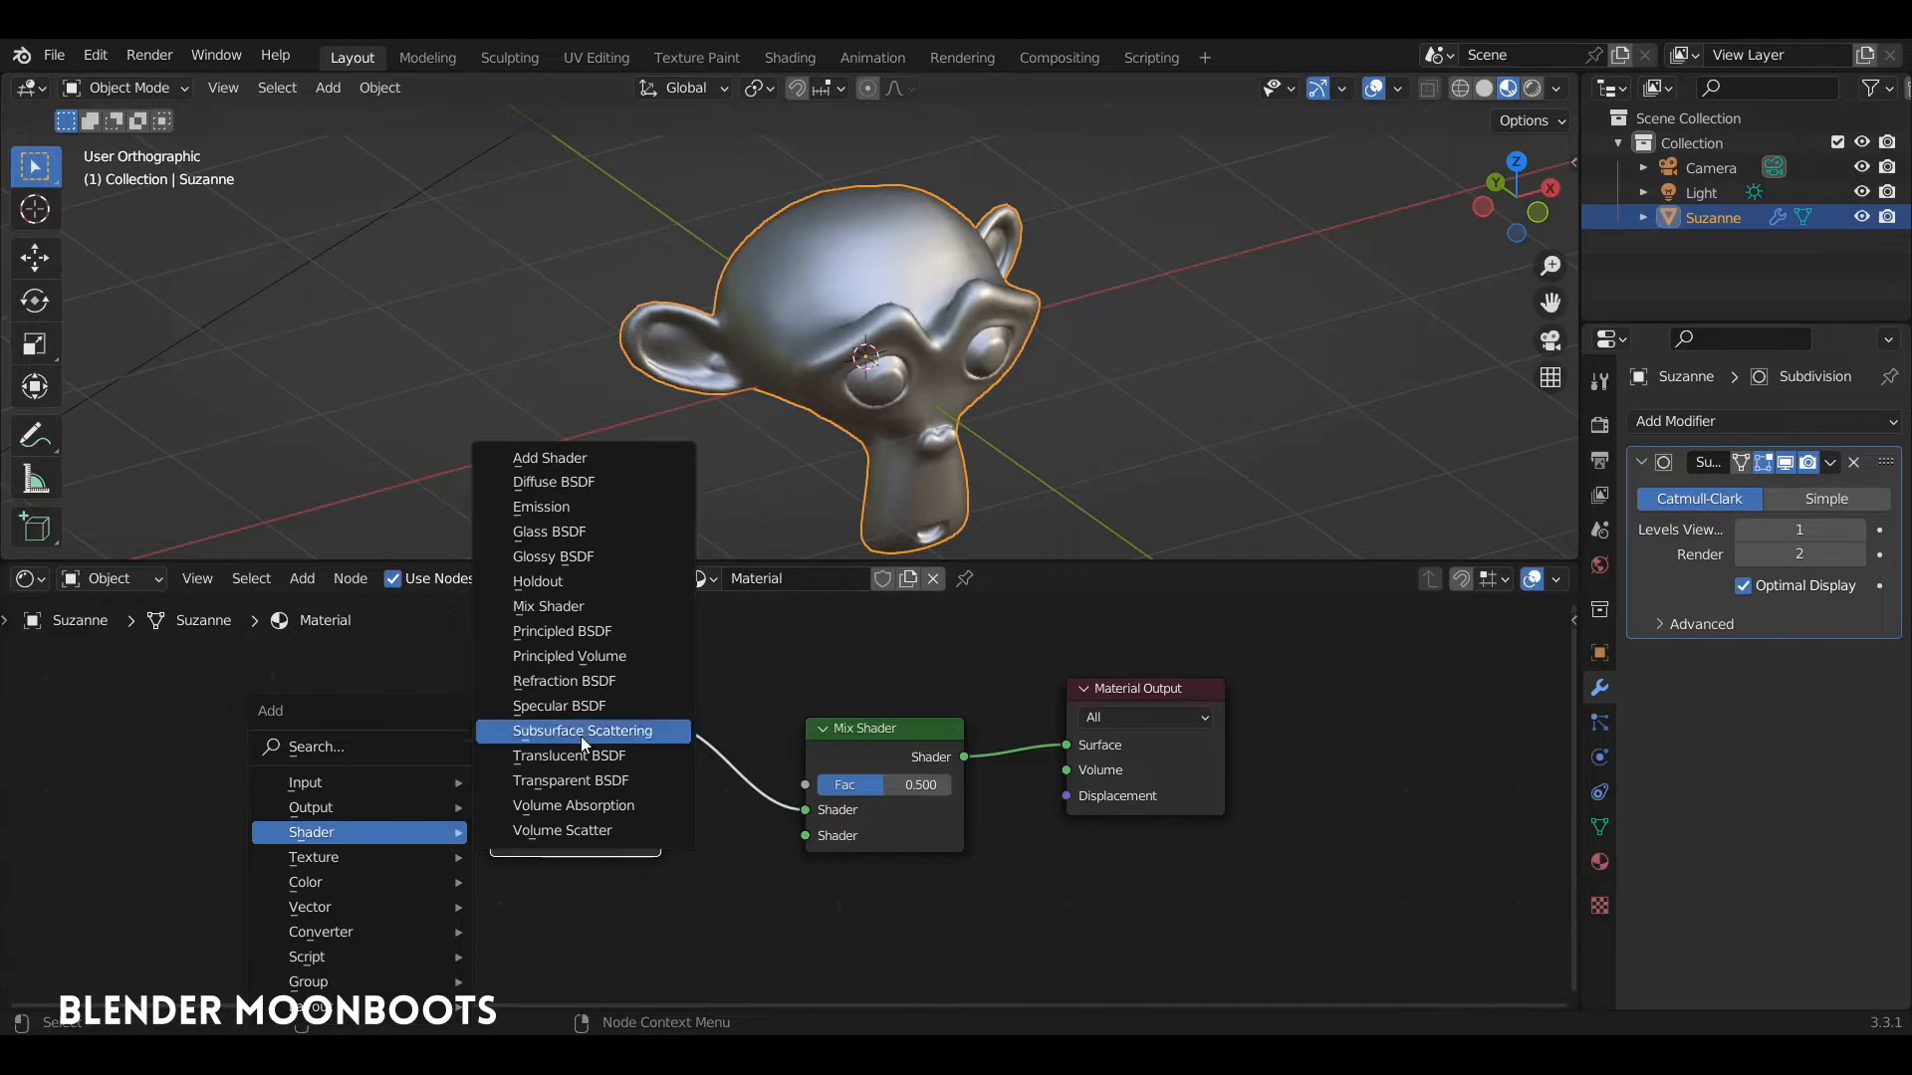
left_click(630, 484)
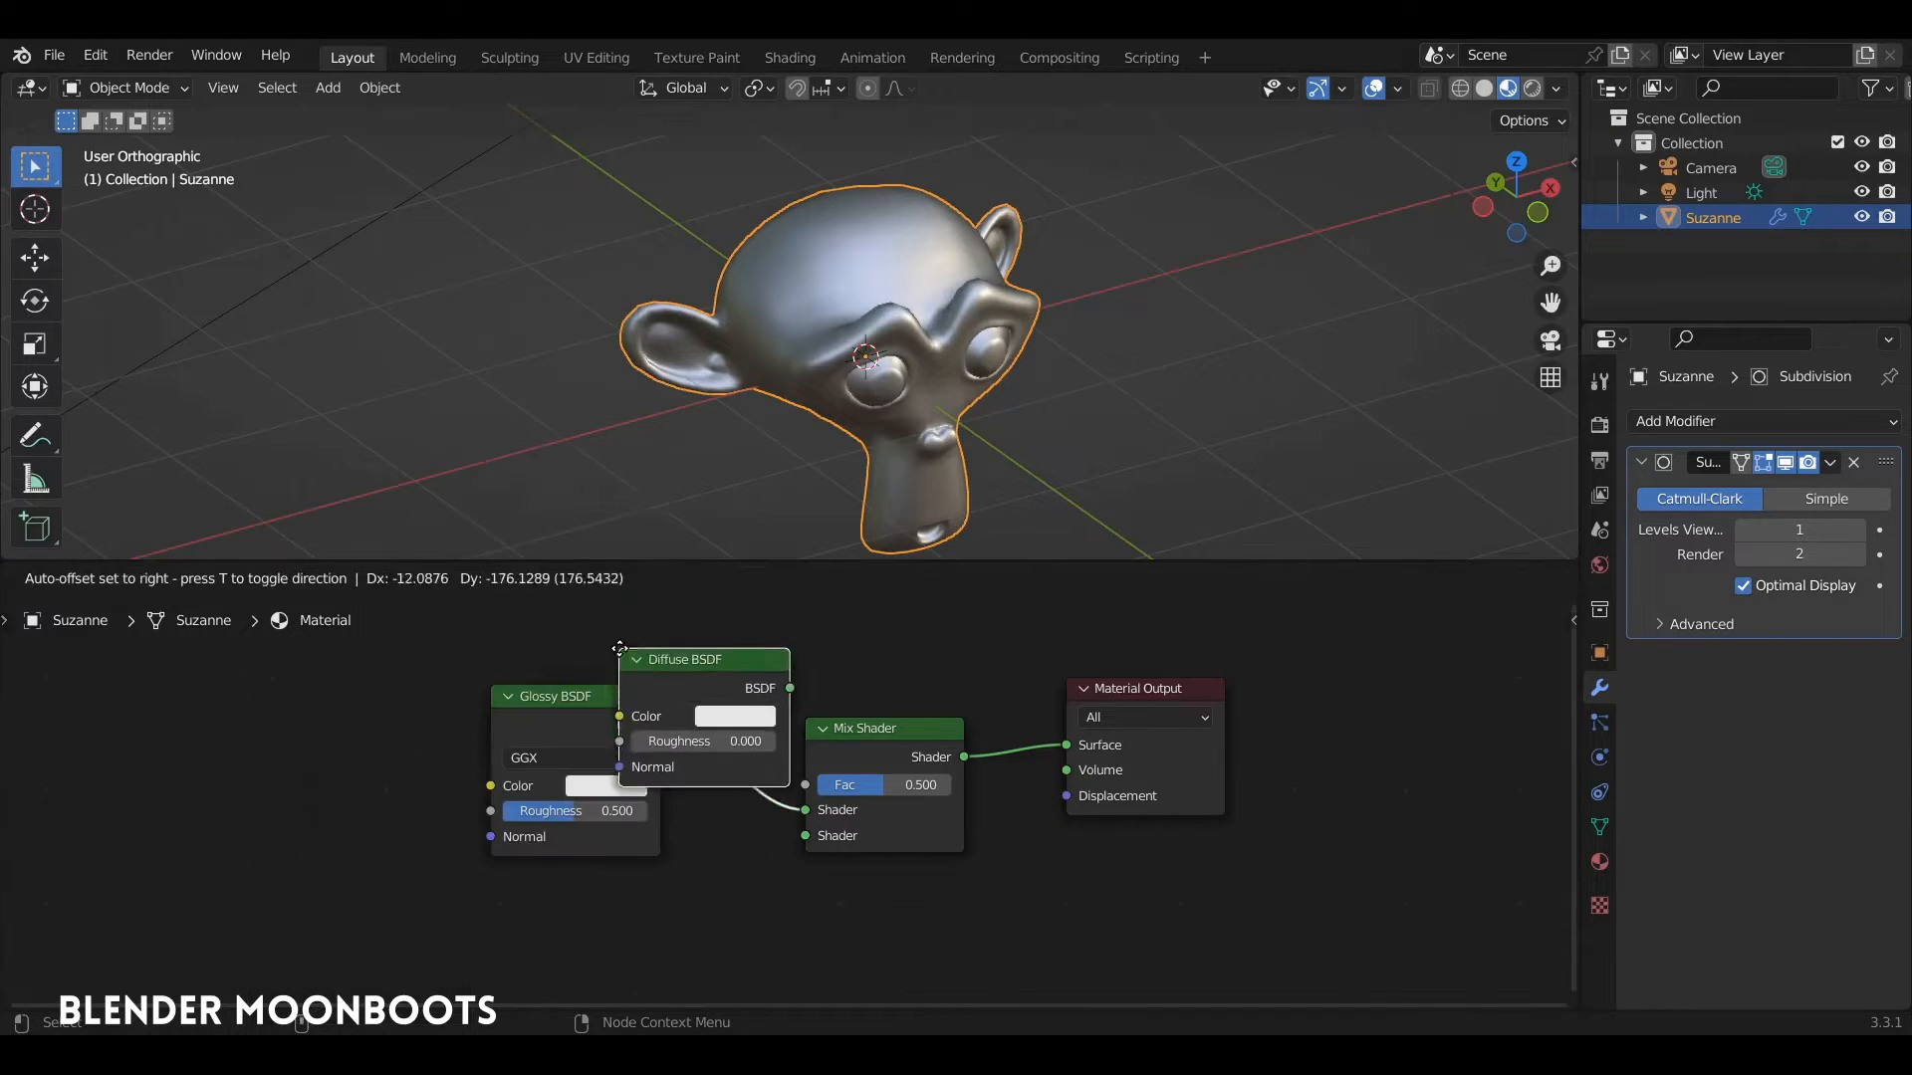
left_click(490, 873)
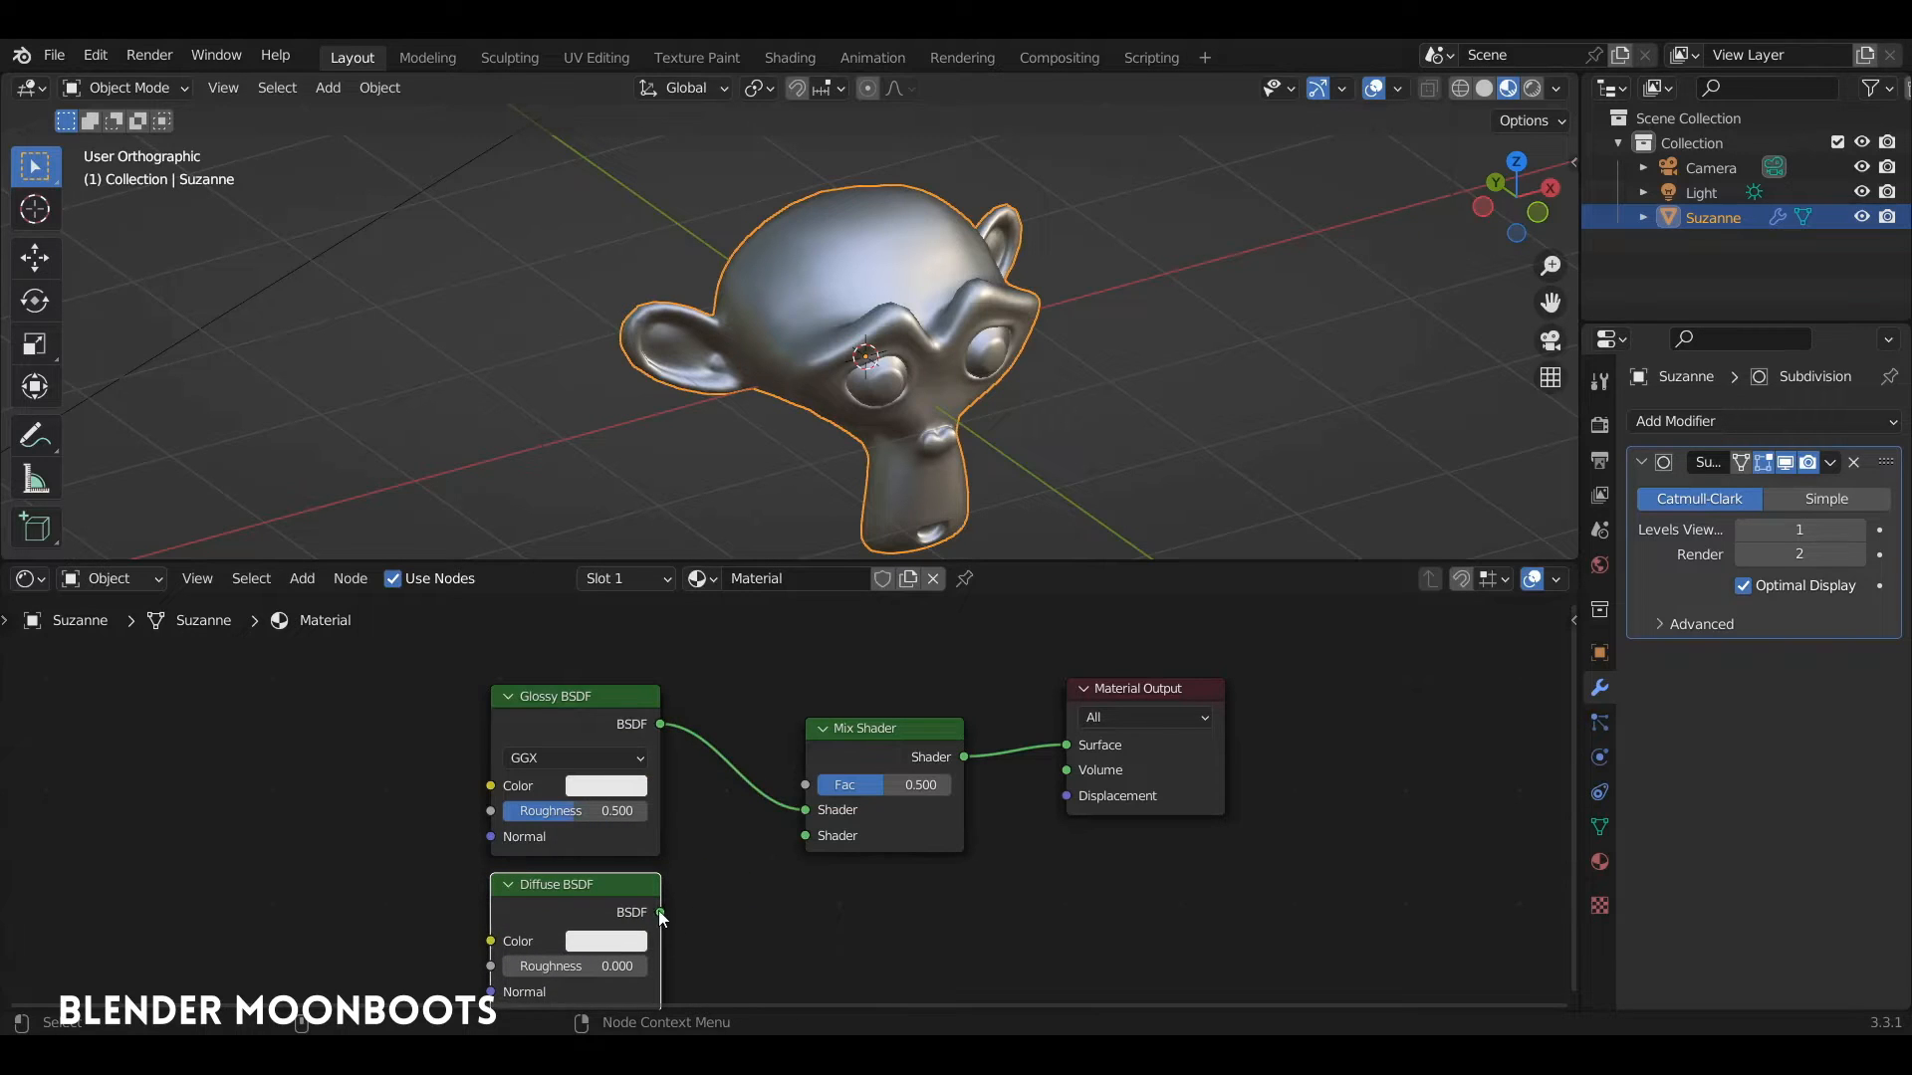
left_click_drag(659, 910, 811, 836)
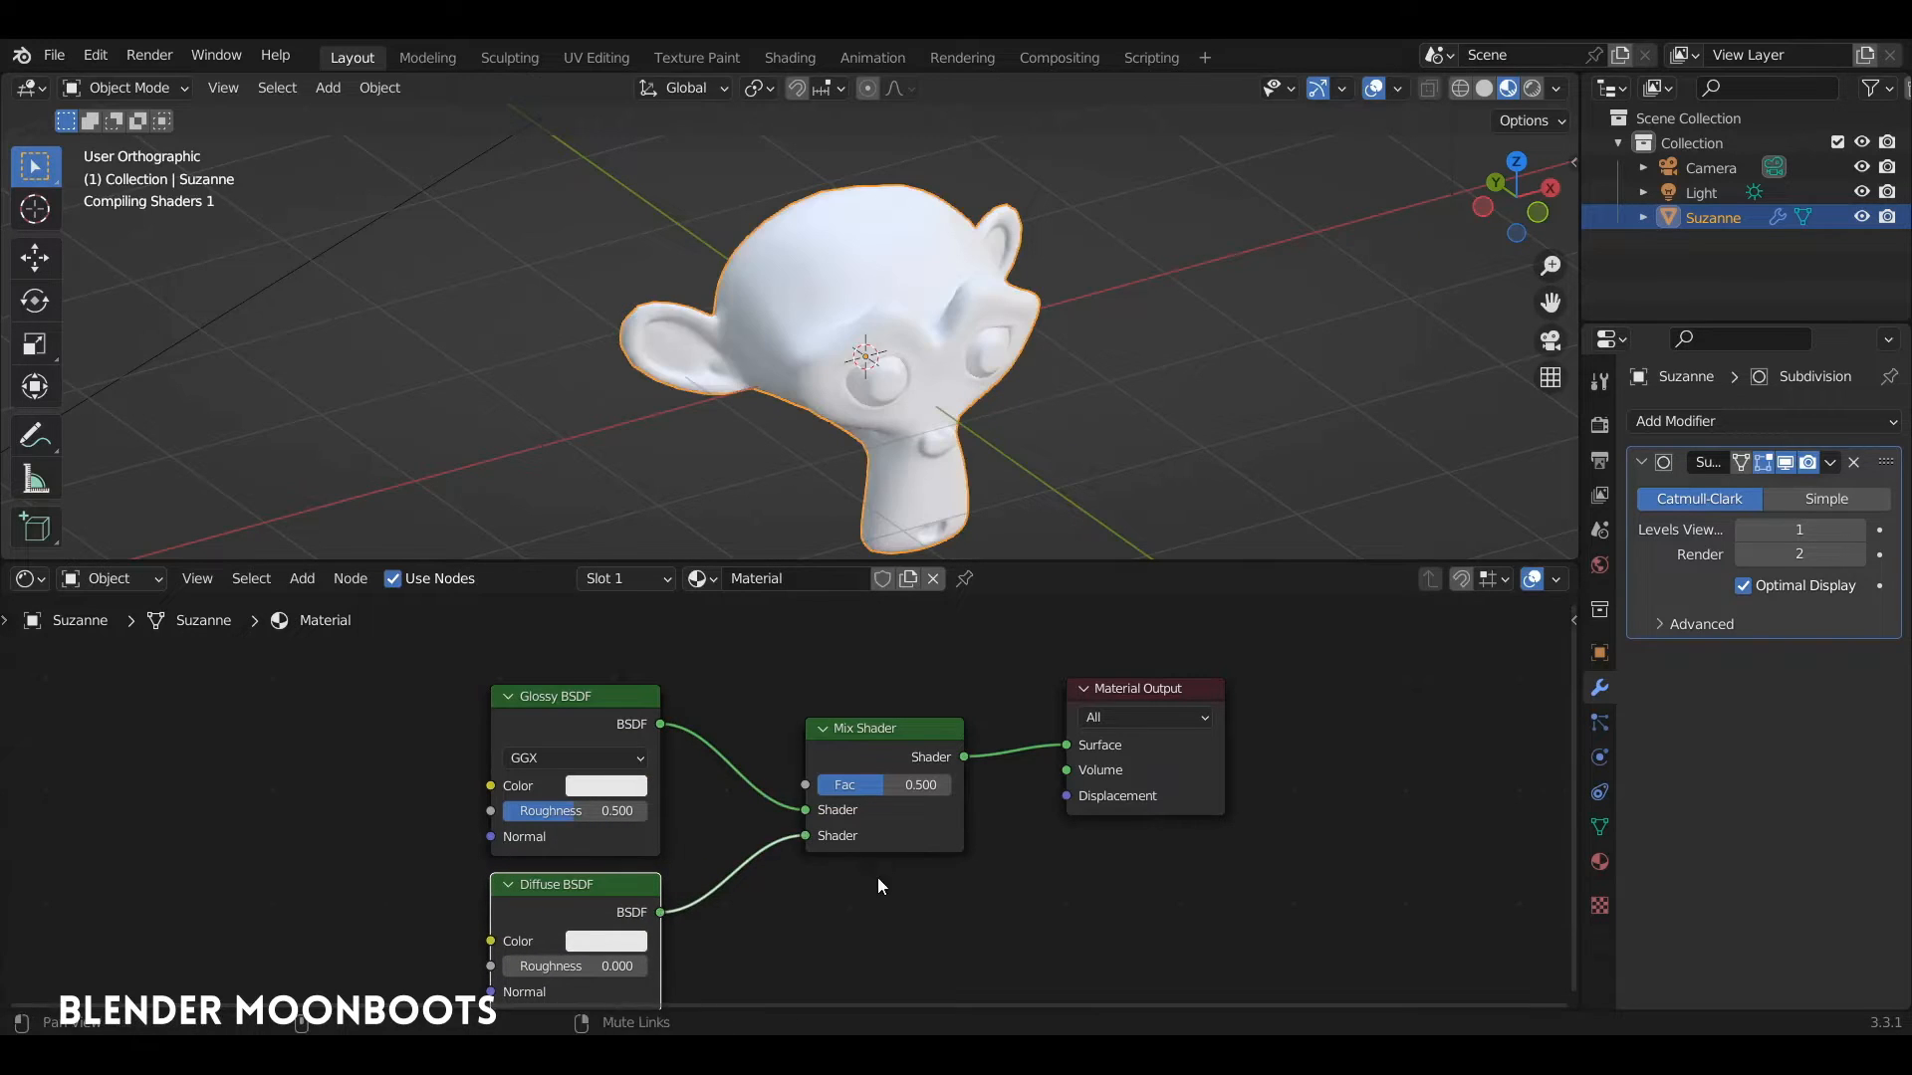
Set the Glossy BSDF color to saturated orange and the Diffuse BSDF color to blue with hue 0.666 and saturation 1.000.
middle_click_drag(878, 886, 962, 852)
left_click(694, 762)
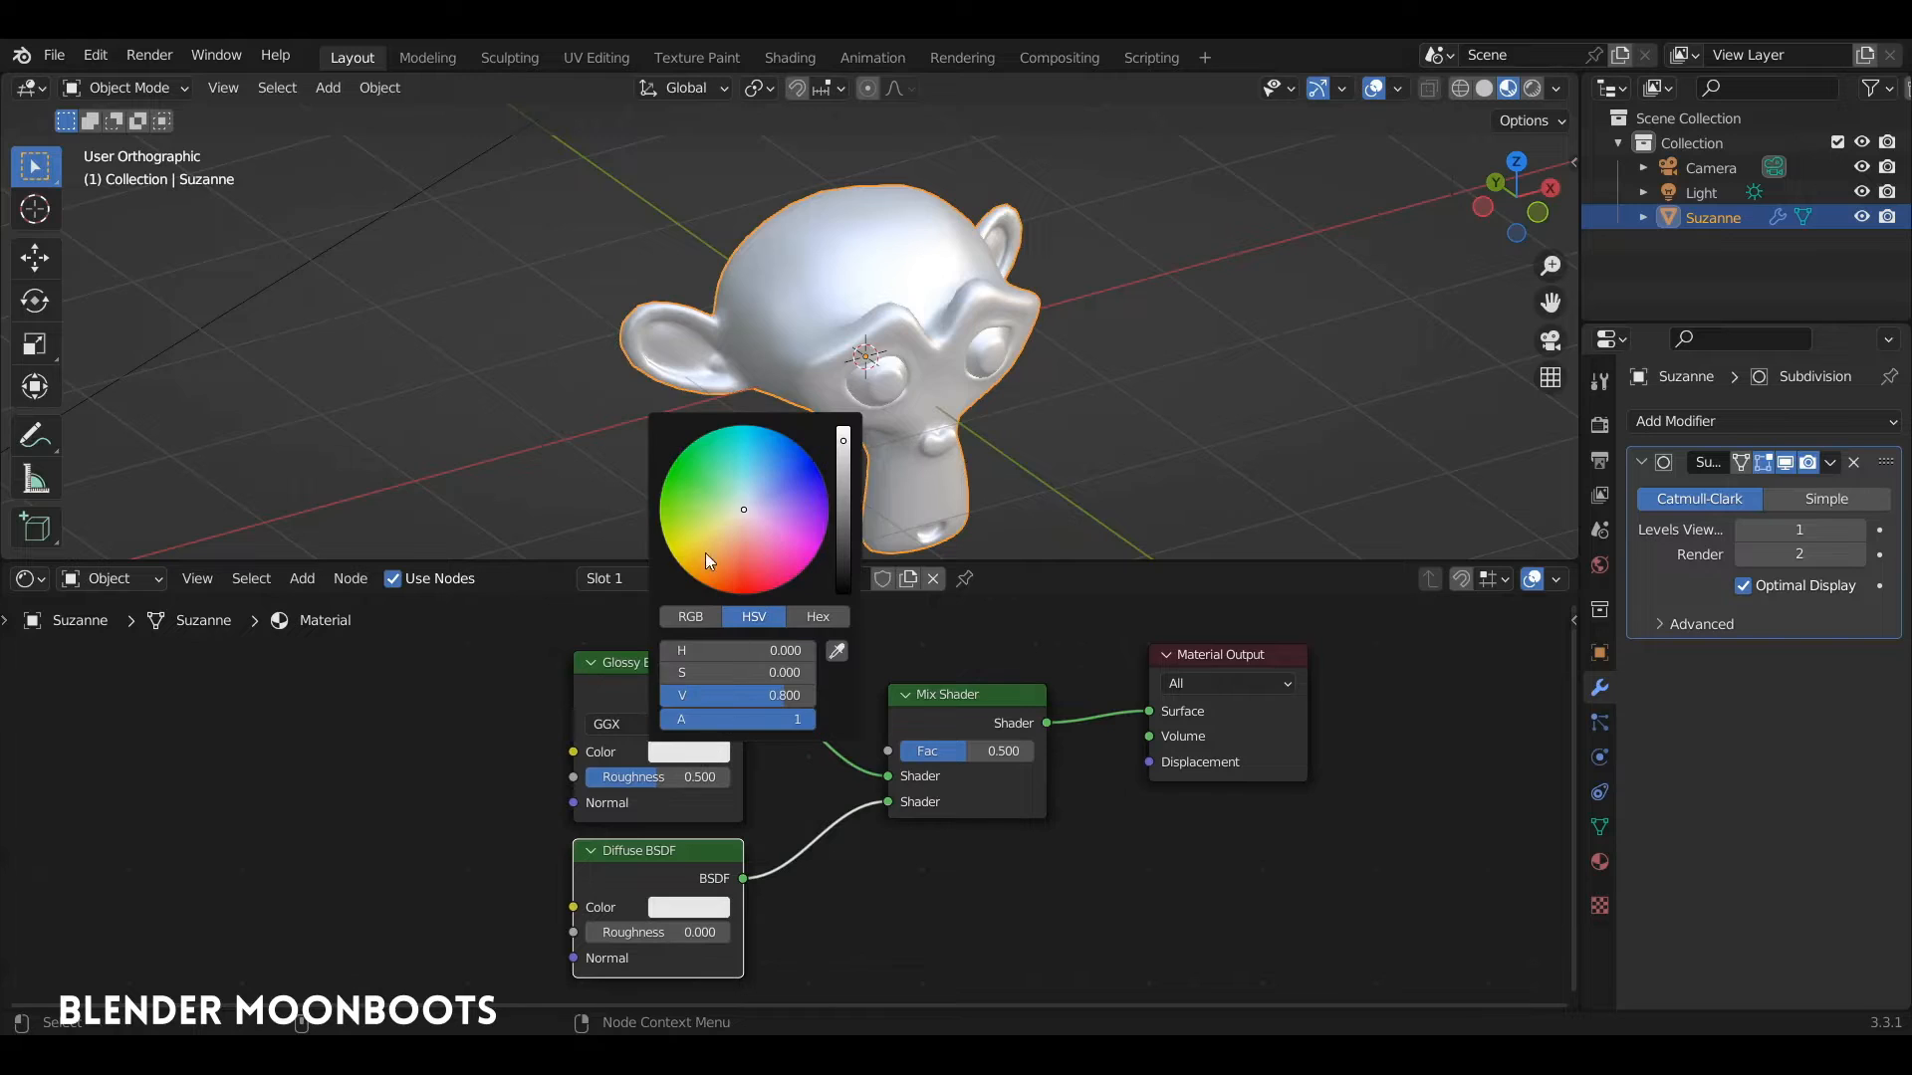
mouse_move(705, 552)
left_mouse_down()
mouse_move(673, 564)
mouse_move(679, 580)
left_mouse_up()
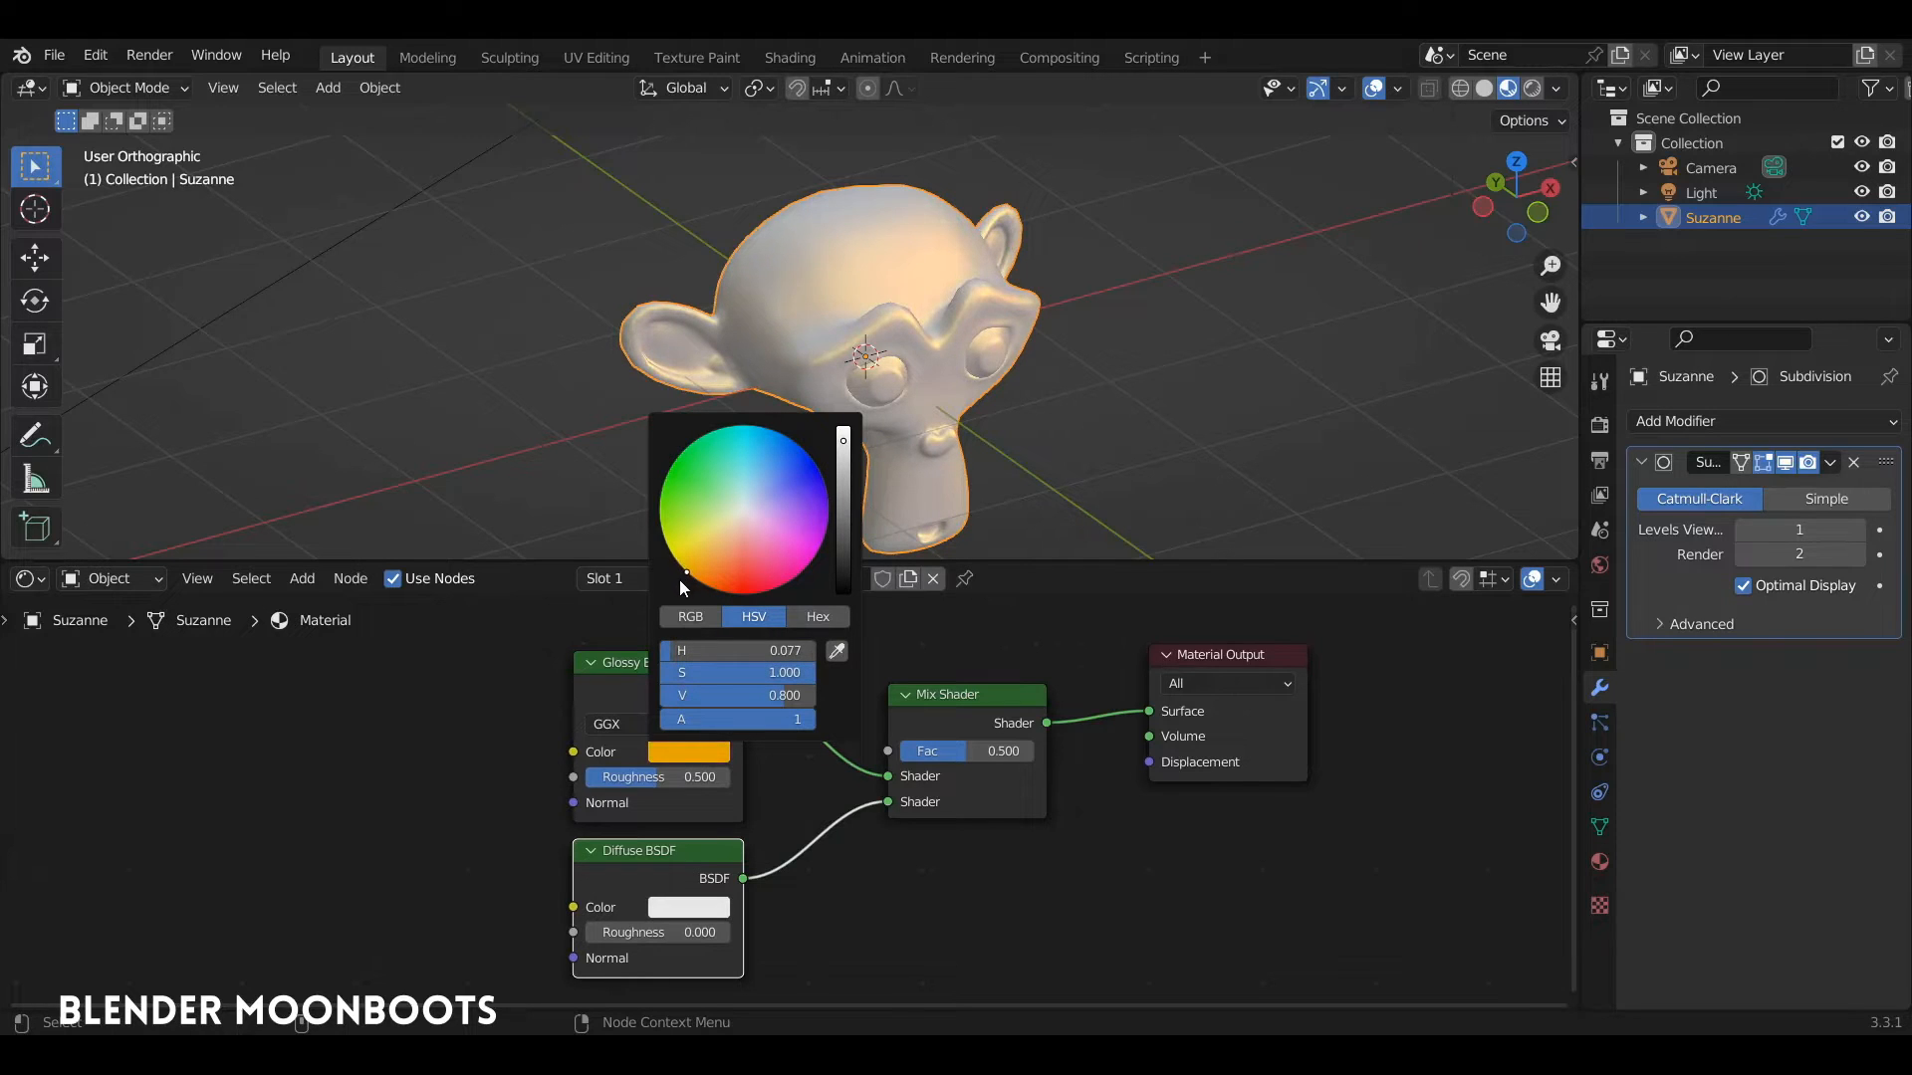
left_click(695, 910)
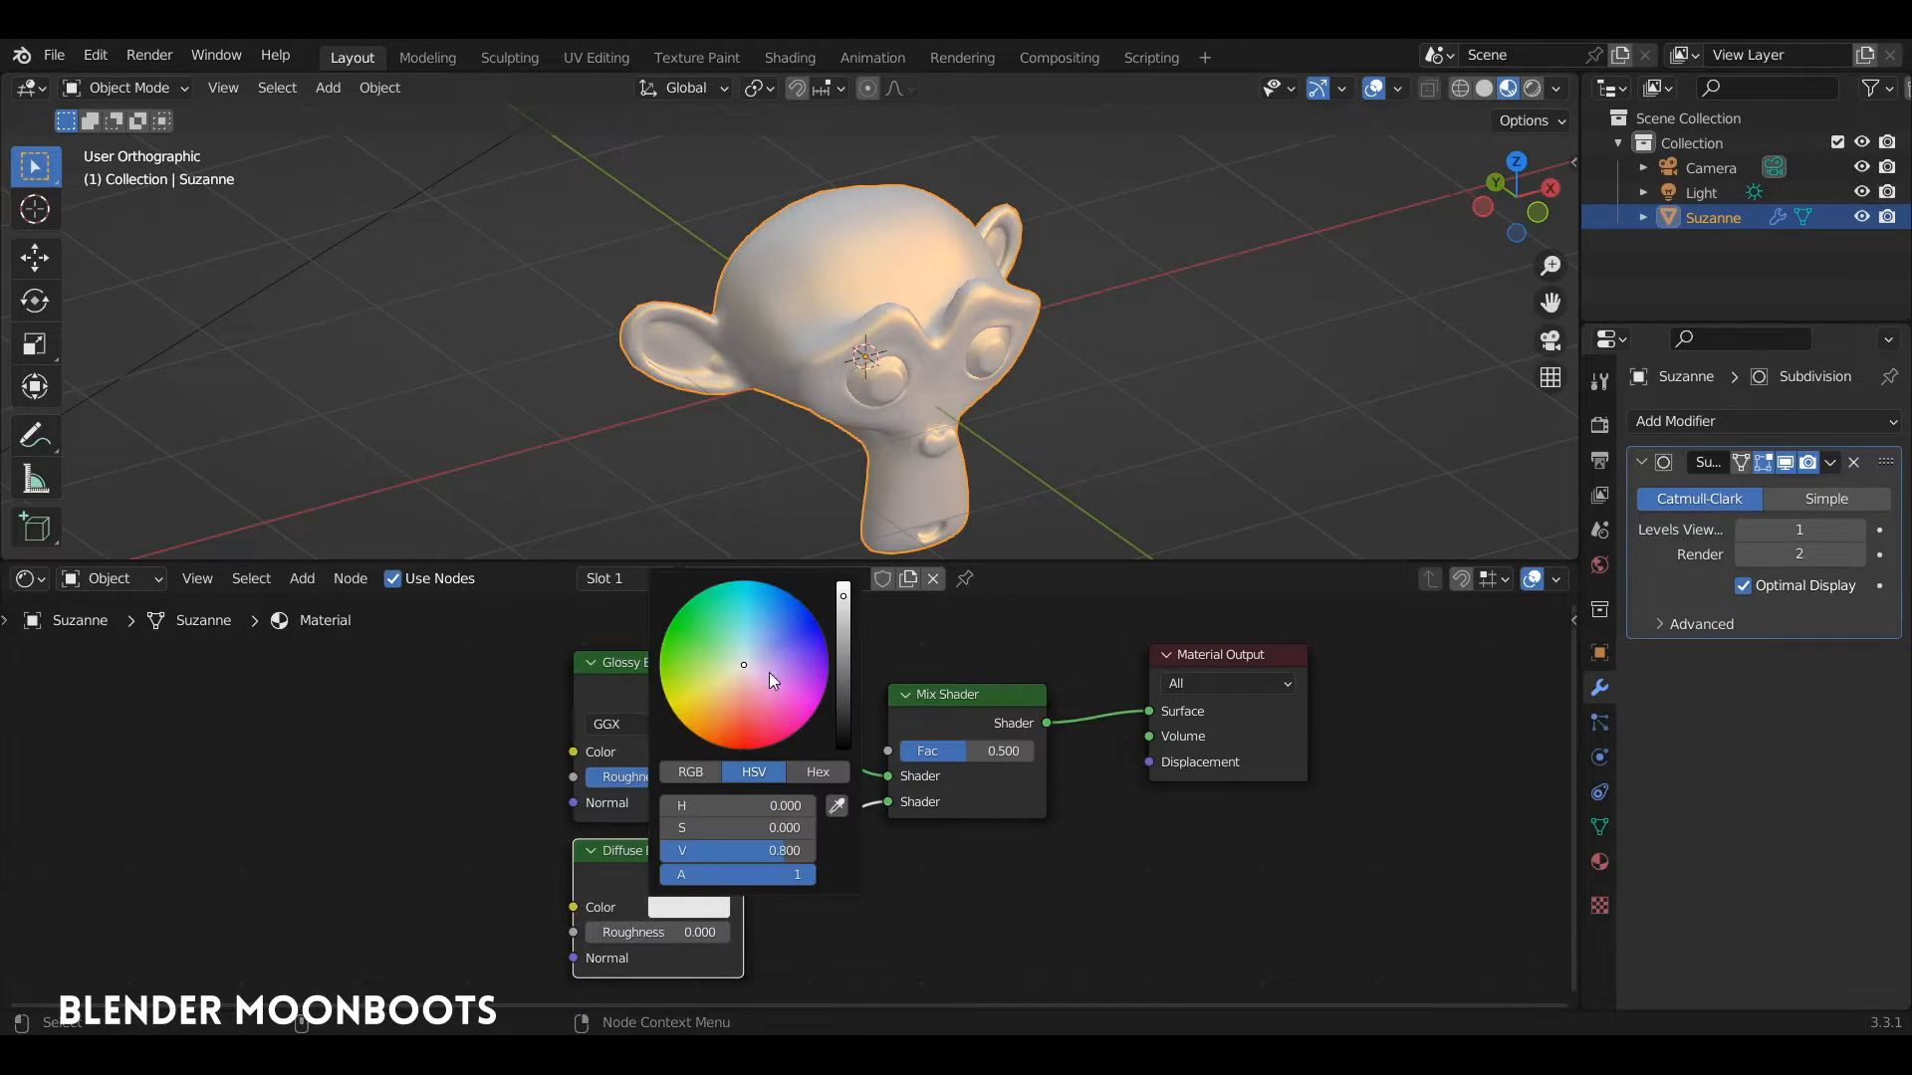
left_click_drag(769, 672, 823, 624)
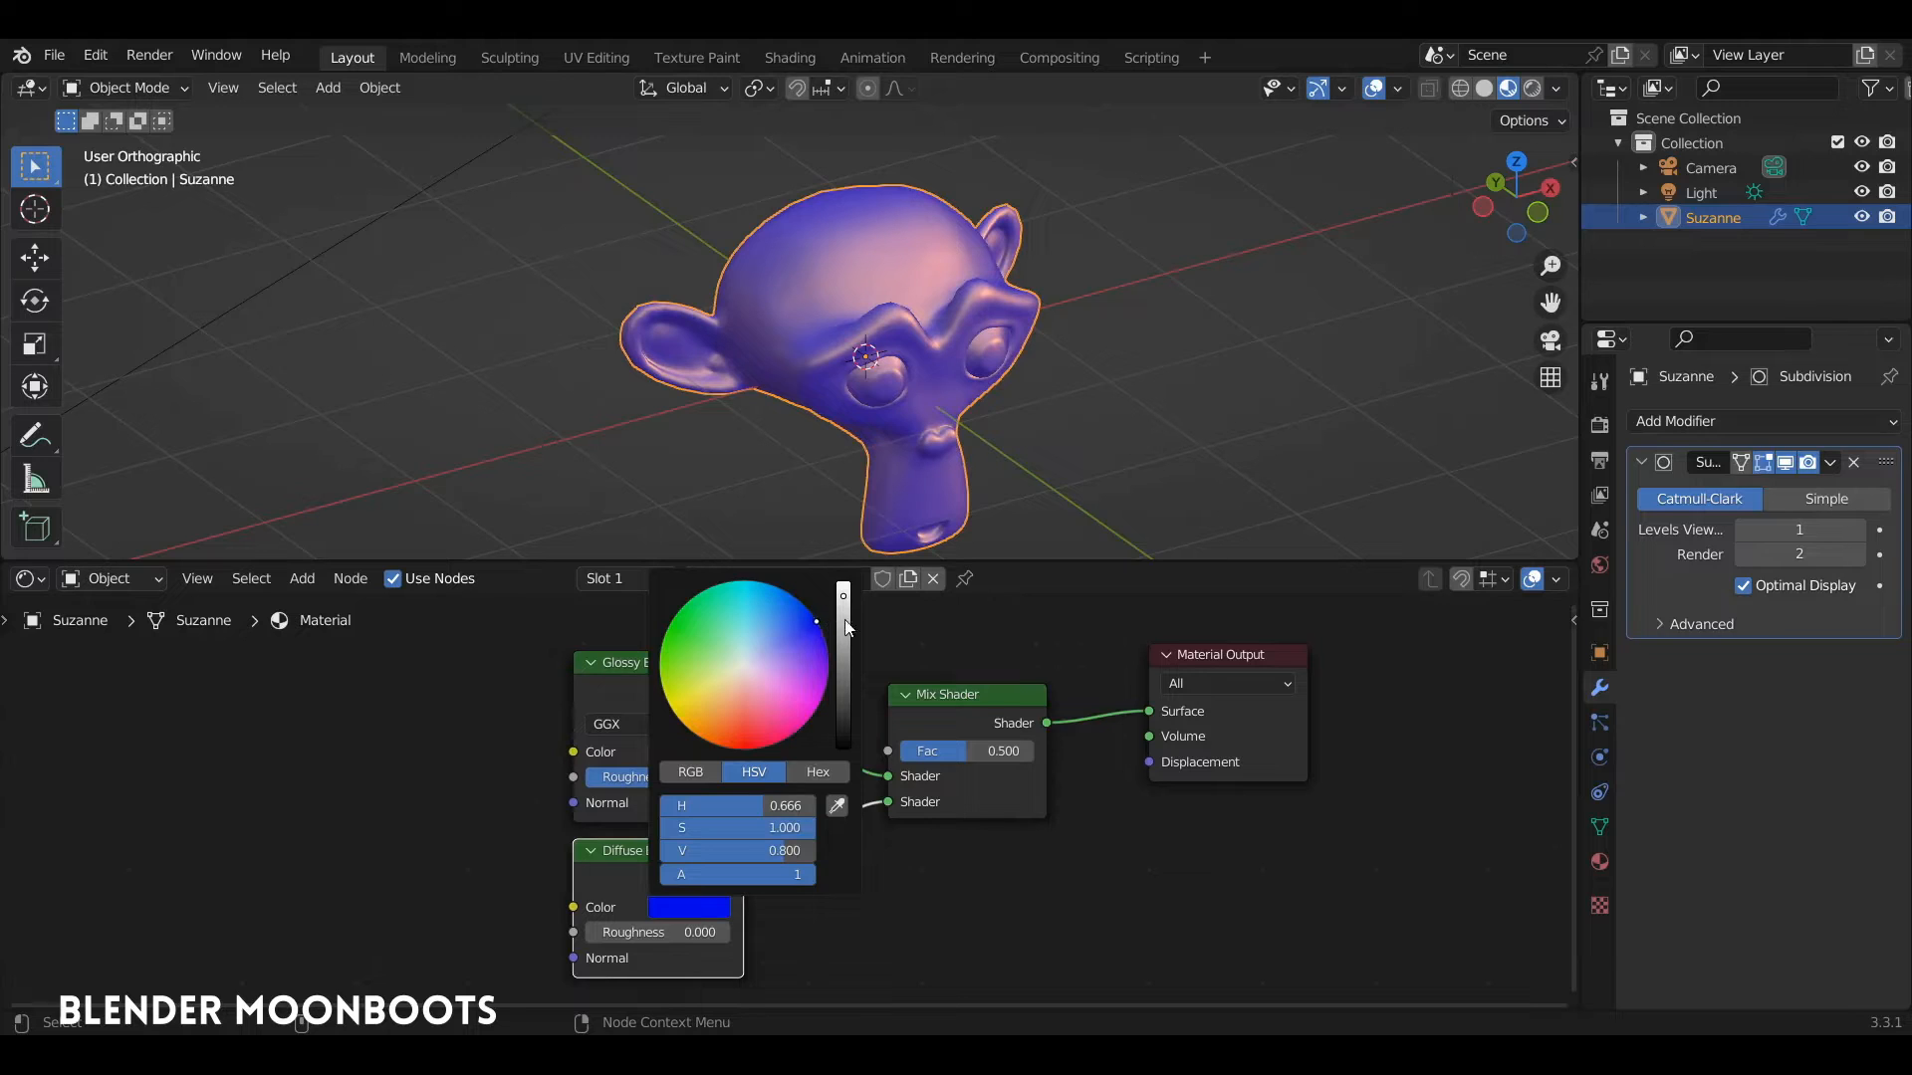
Try the Mix Shader factor at both 0.000 and 1.000, moving the Diffuse BSDF node closer, and finish with the factor at 0.000.
left_click_drag(956, 757, 864, 756)
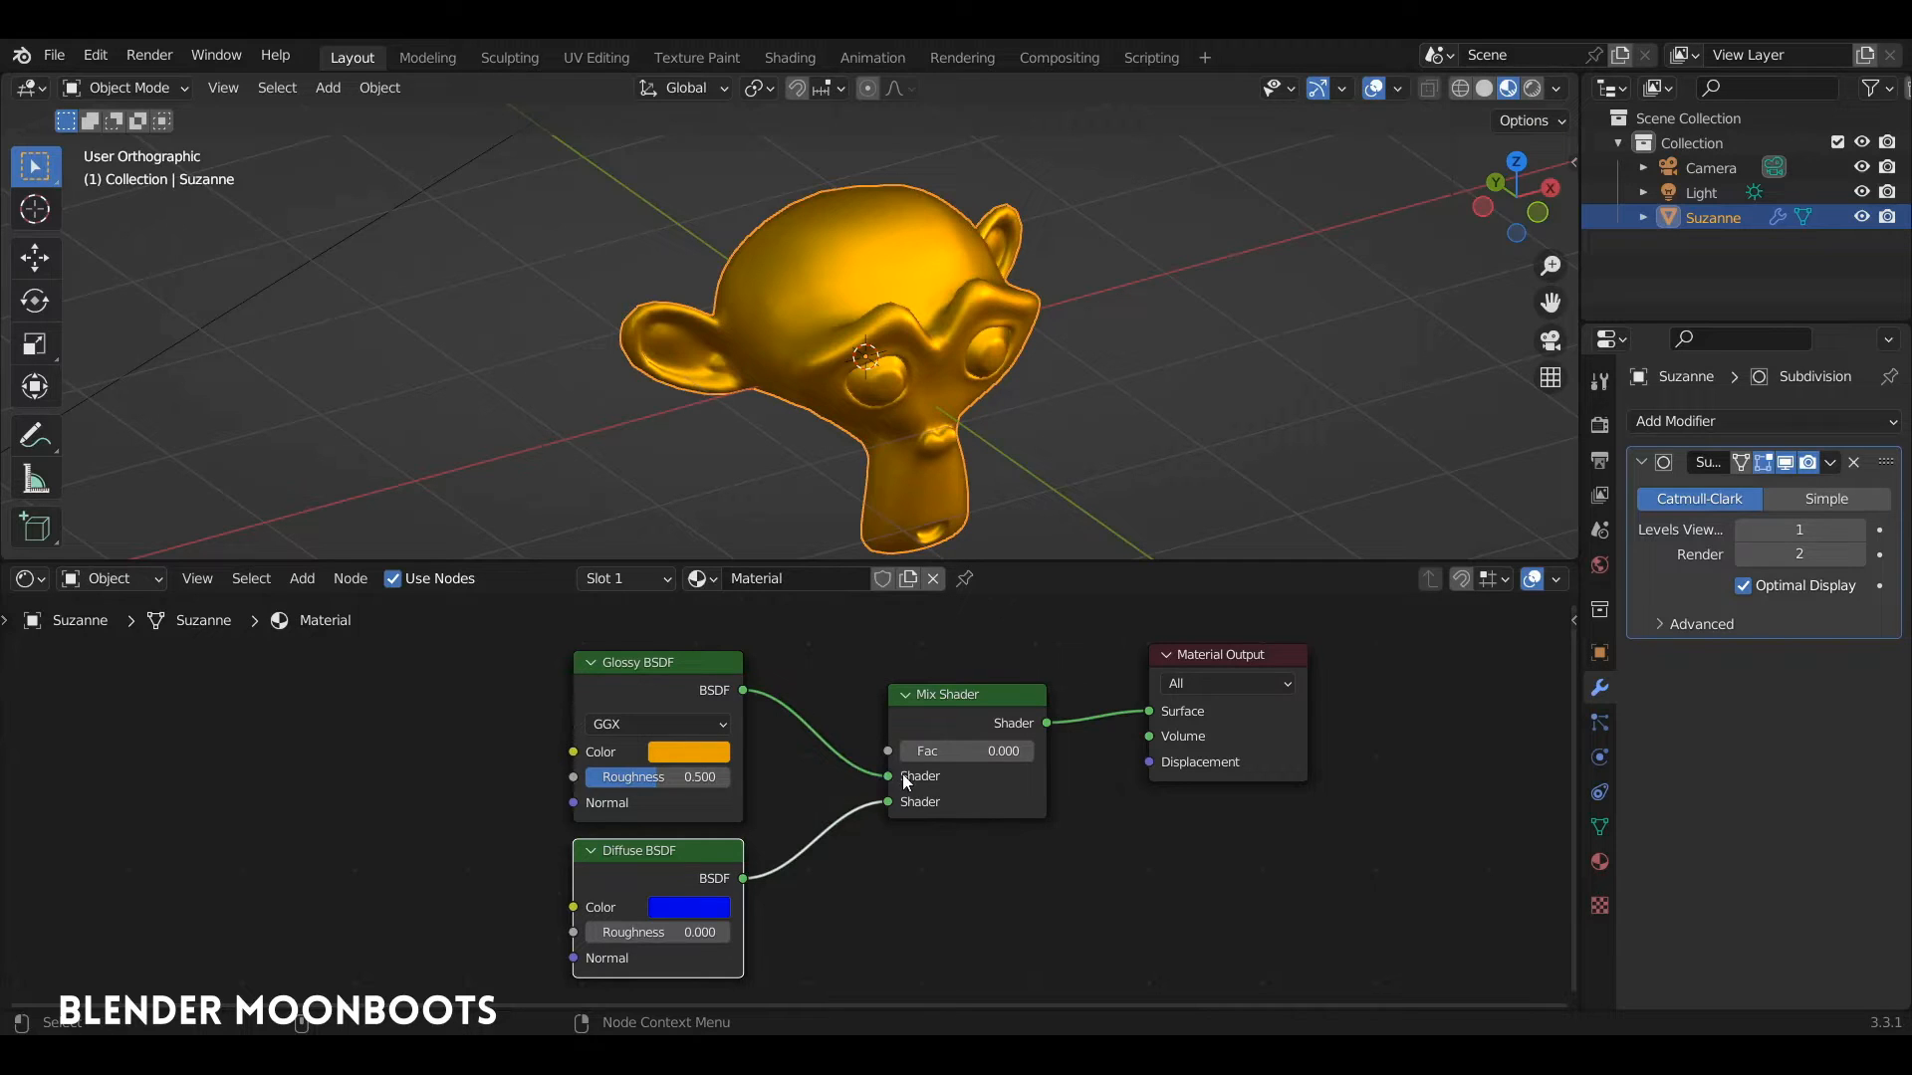
left_click_drag(906, 755, 1064, 768)
key("g")
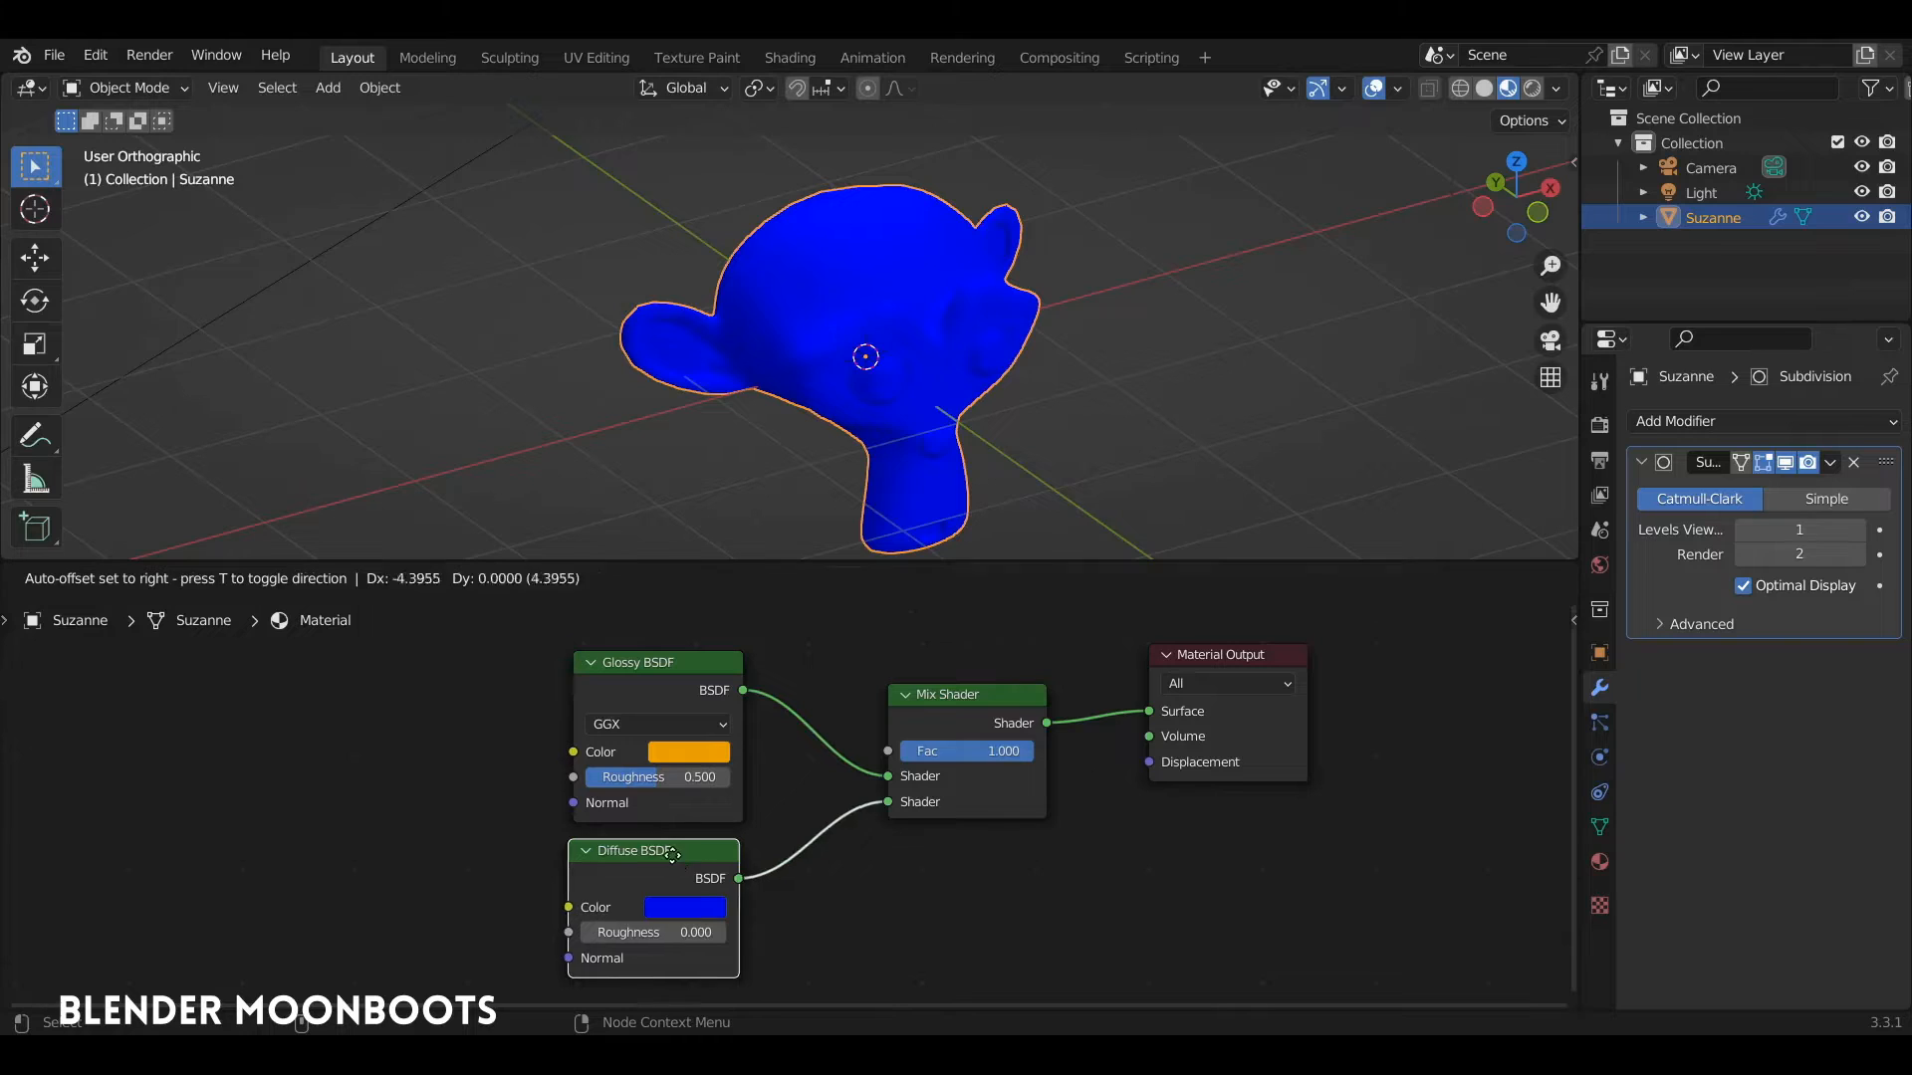
left_click(832, 846)
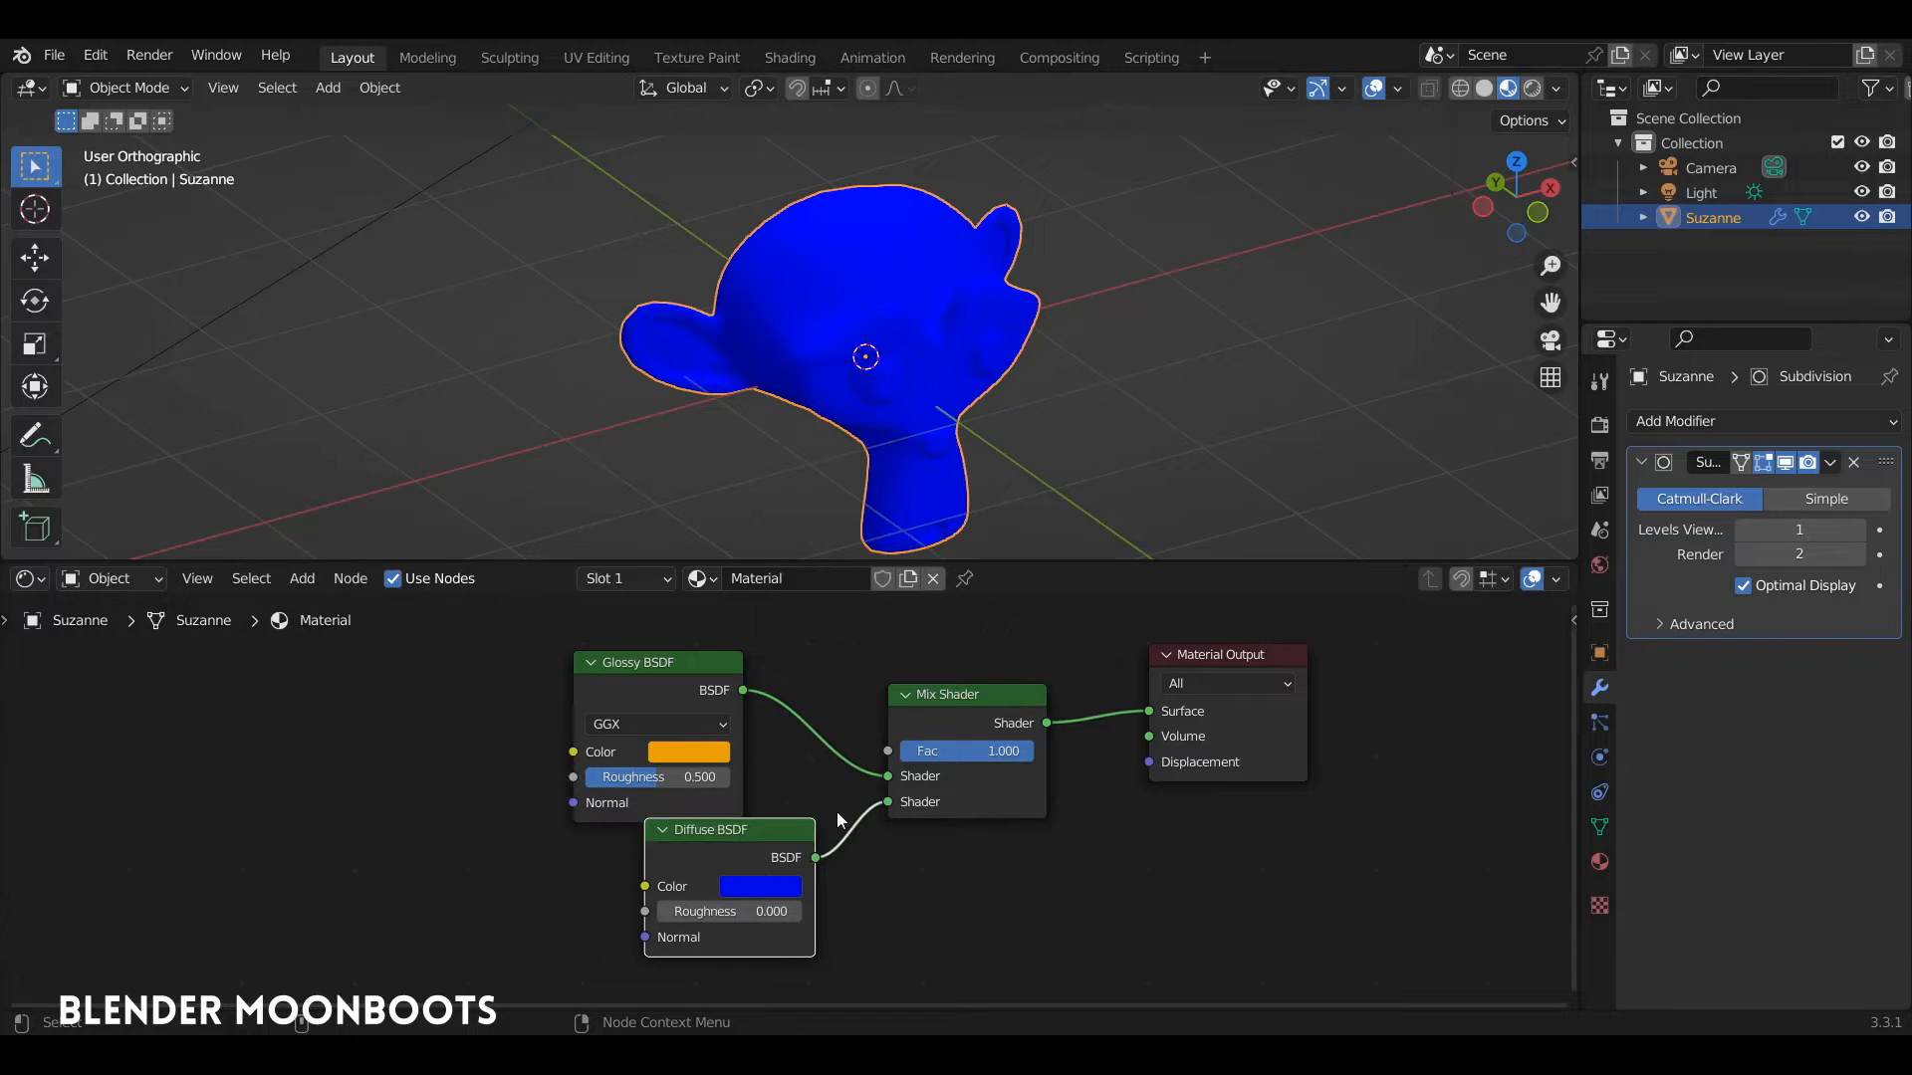
mouse_move(988, 751)
left_mouse_down()
mouse_move(842, 771)
mouse_move(1016, 775)
mouse_move(809, 785)
mouse_move(1011, 774)
left_mouse_up()
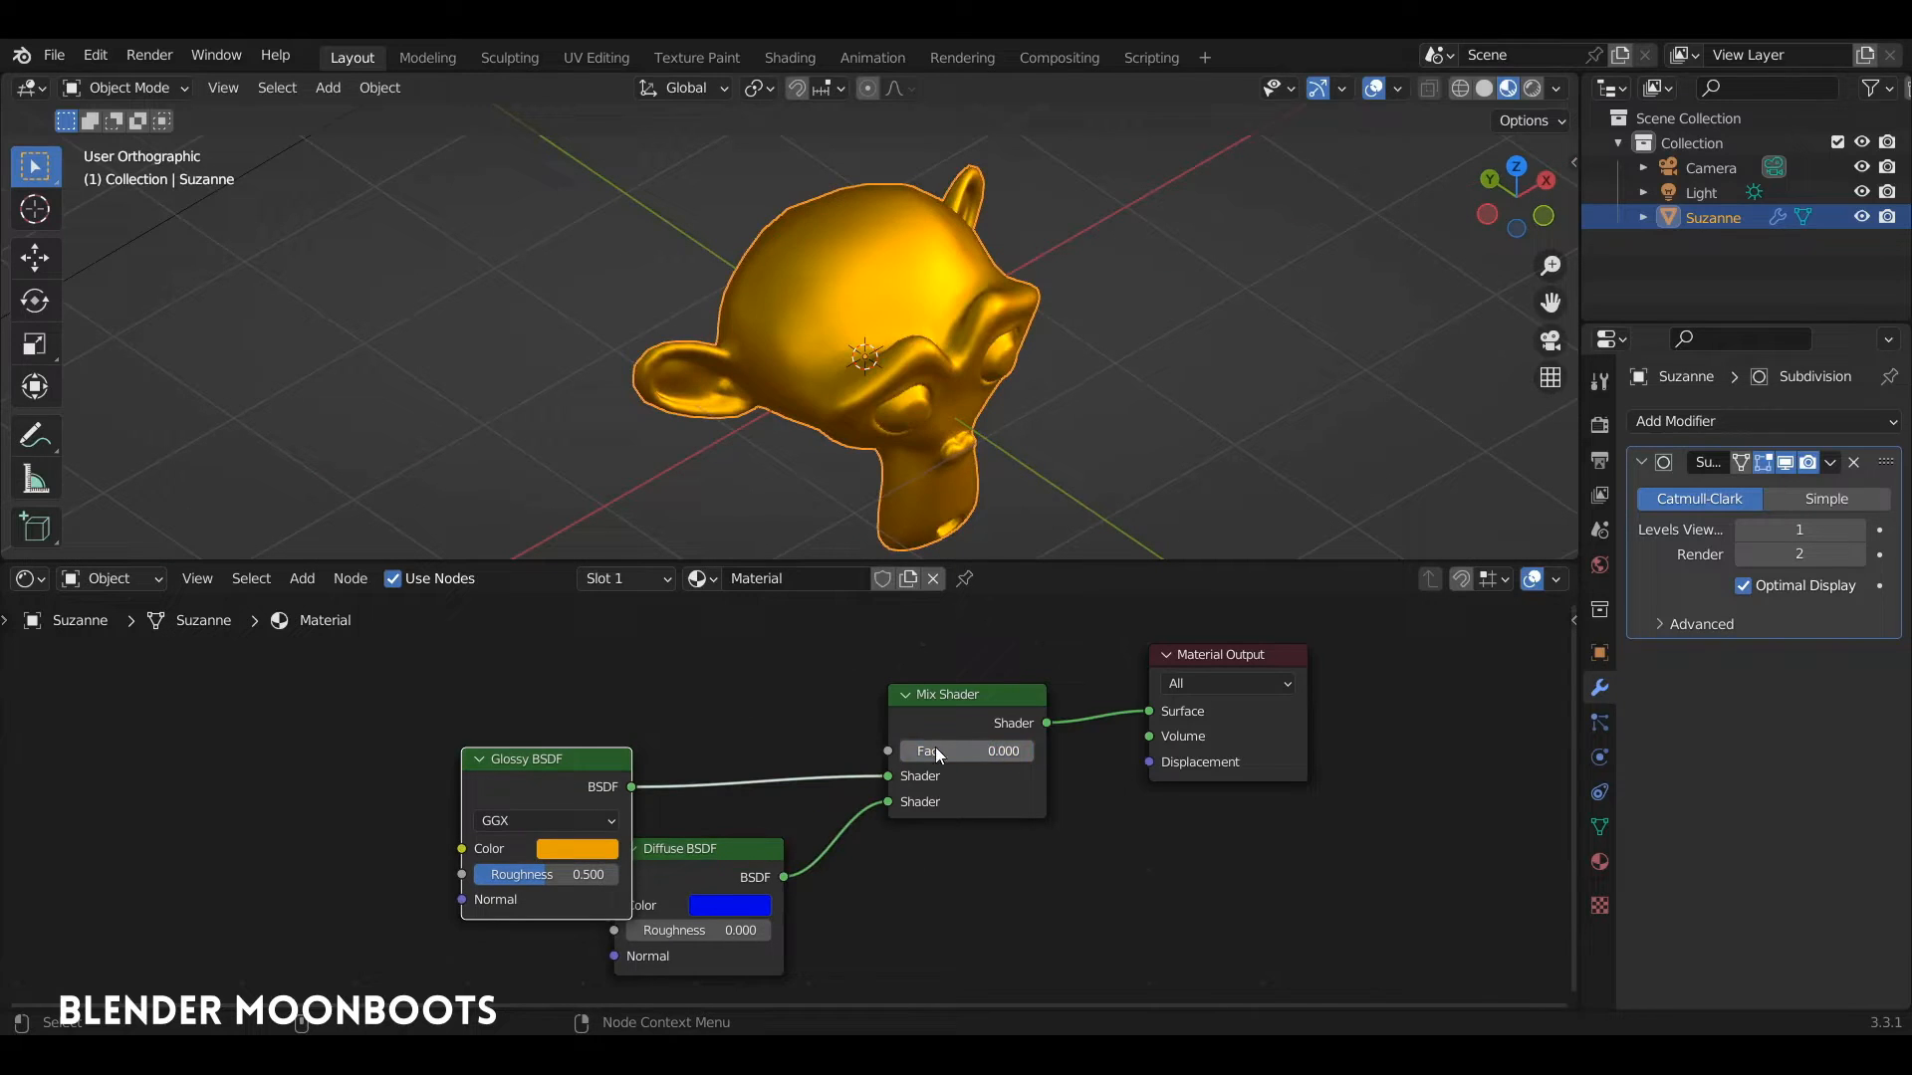
left_click_drag(935, 746, 925, 804)
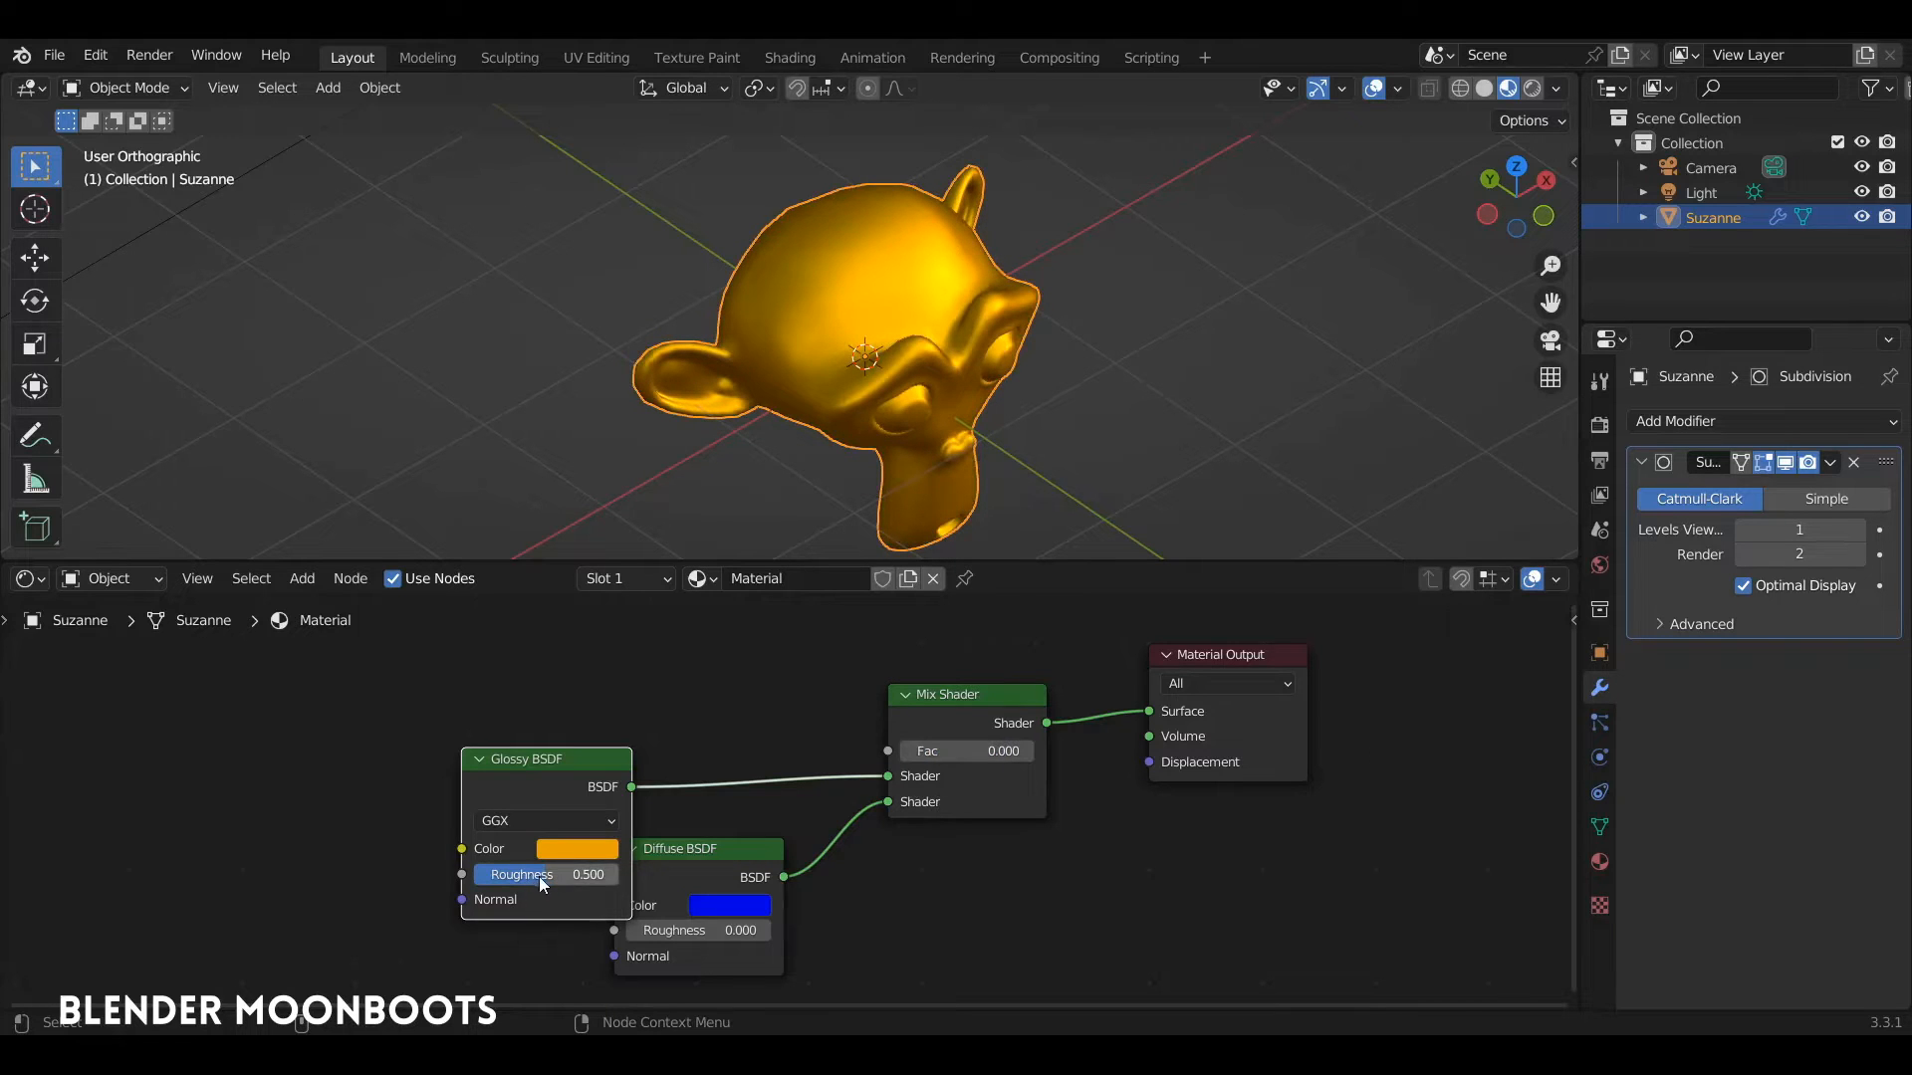
Lower the Glossy BSDF roughness for mirror-like reflections and reposition the Glossy and Diffuse nodes.
left_click_drag(540, 876, 438, 901)
left_click_drag(540, 786, 582, 721)
left_click_drag(770, 848, 753, 805)
Check the viewport shading's environment lighting options and examine the reflections on Suzanne from another angle.
middle_click_drag(995, 328, 938, 347)
left_click(1556, 89)
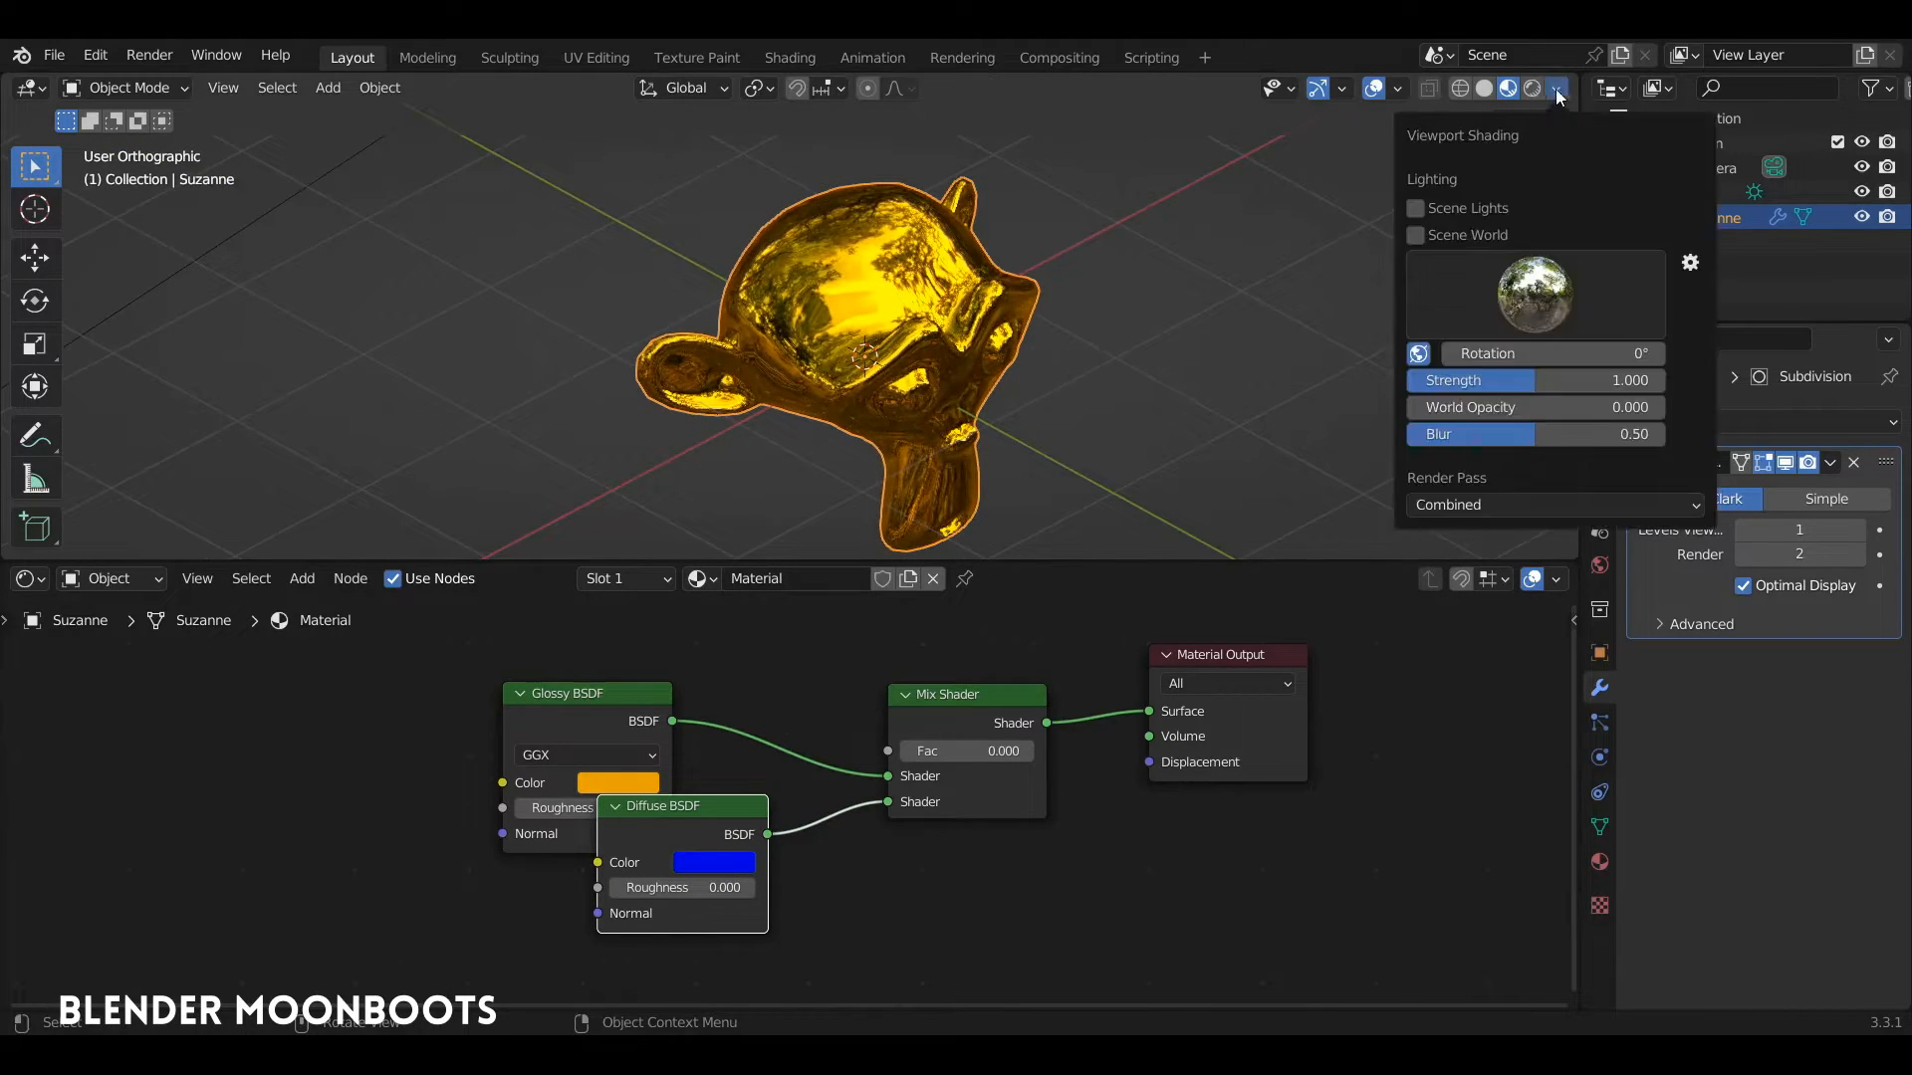
left_click(1526, 287)
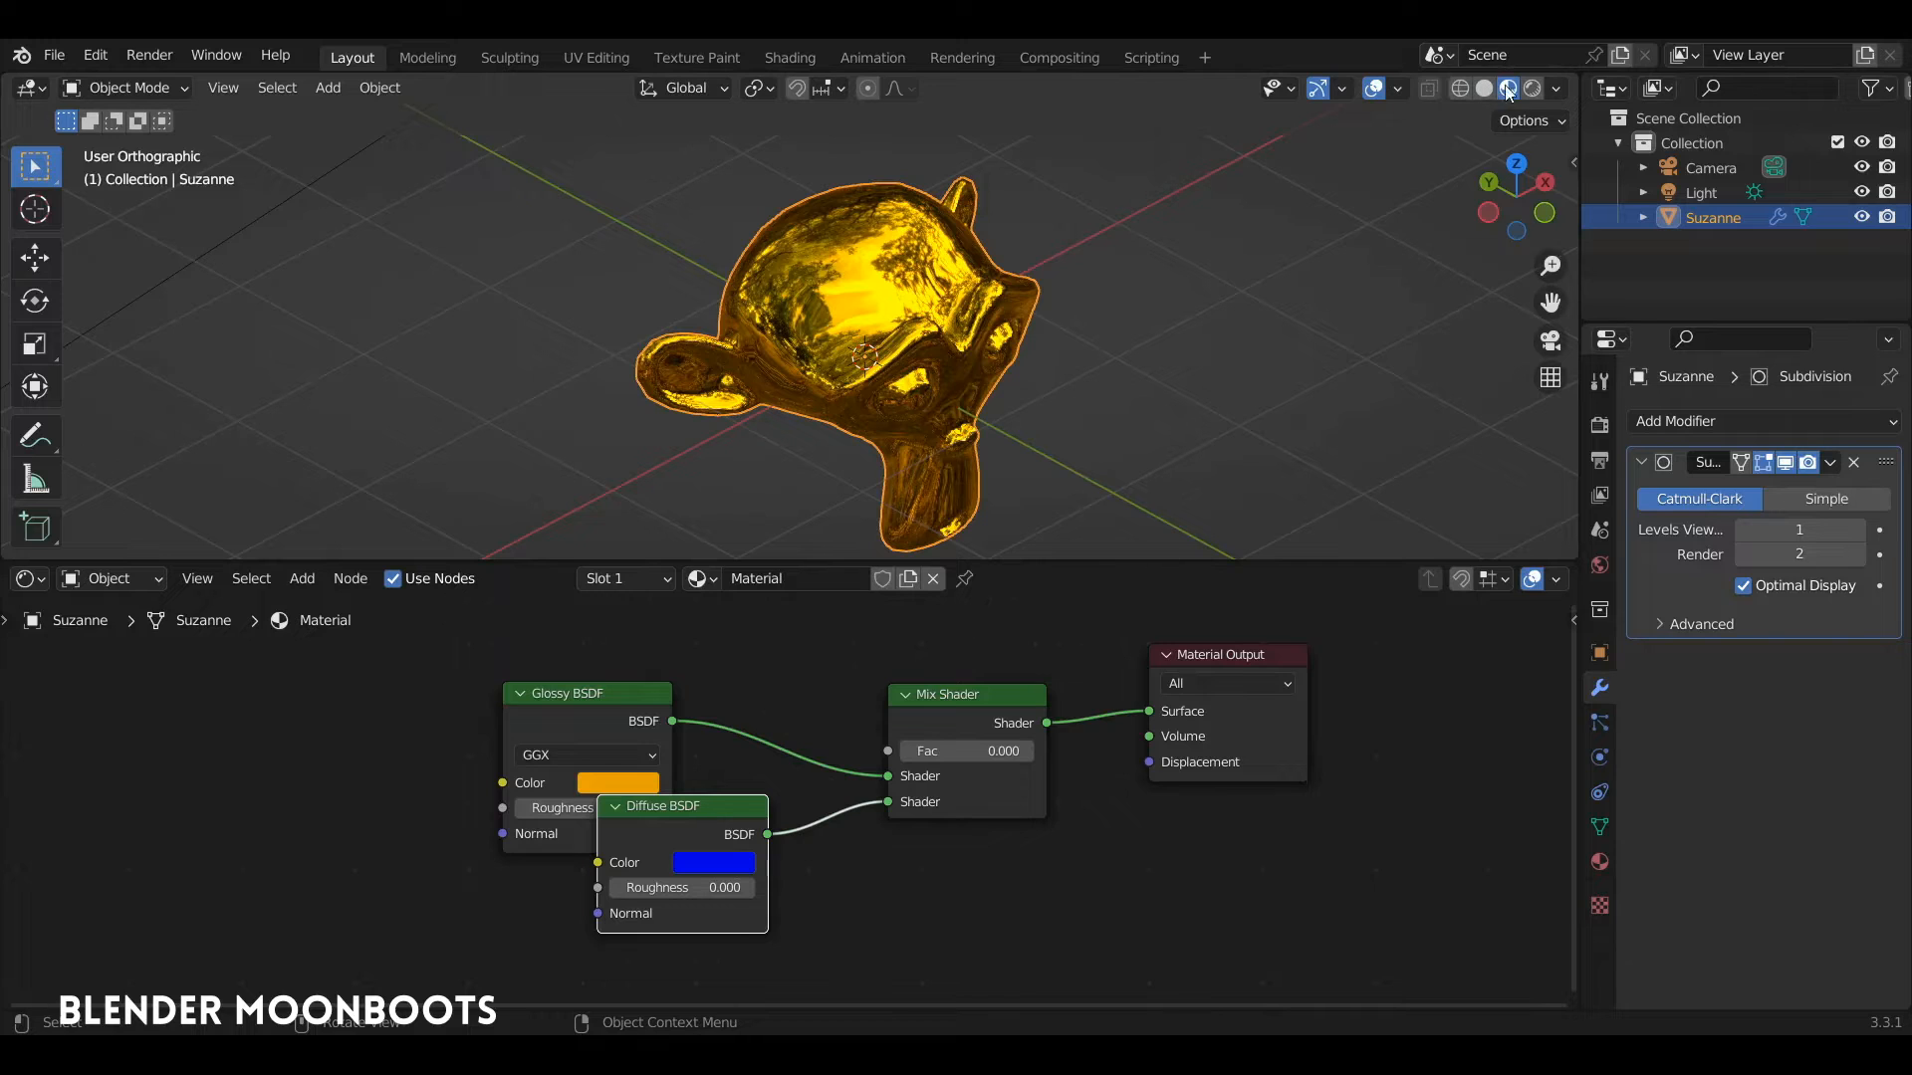
middle_click_drag(1056, 400, 739, 205)
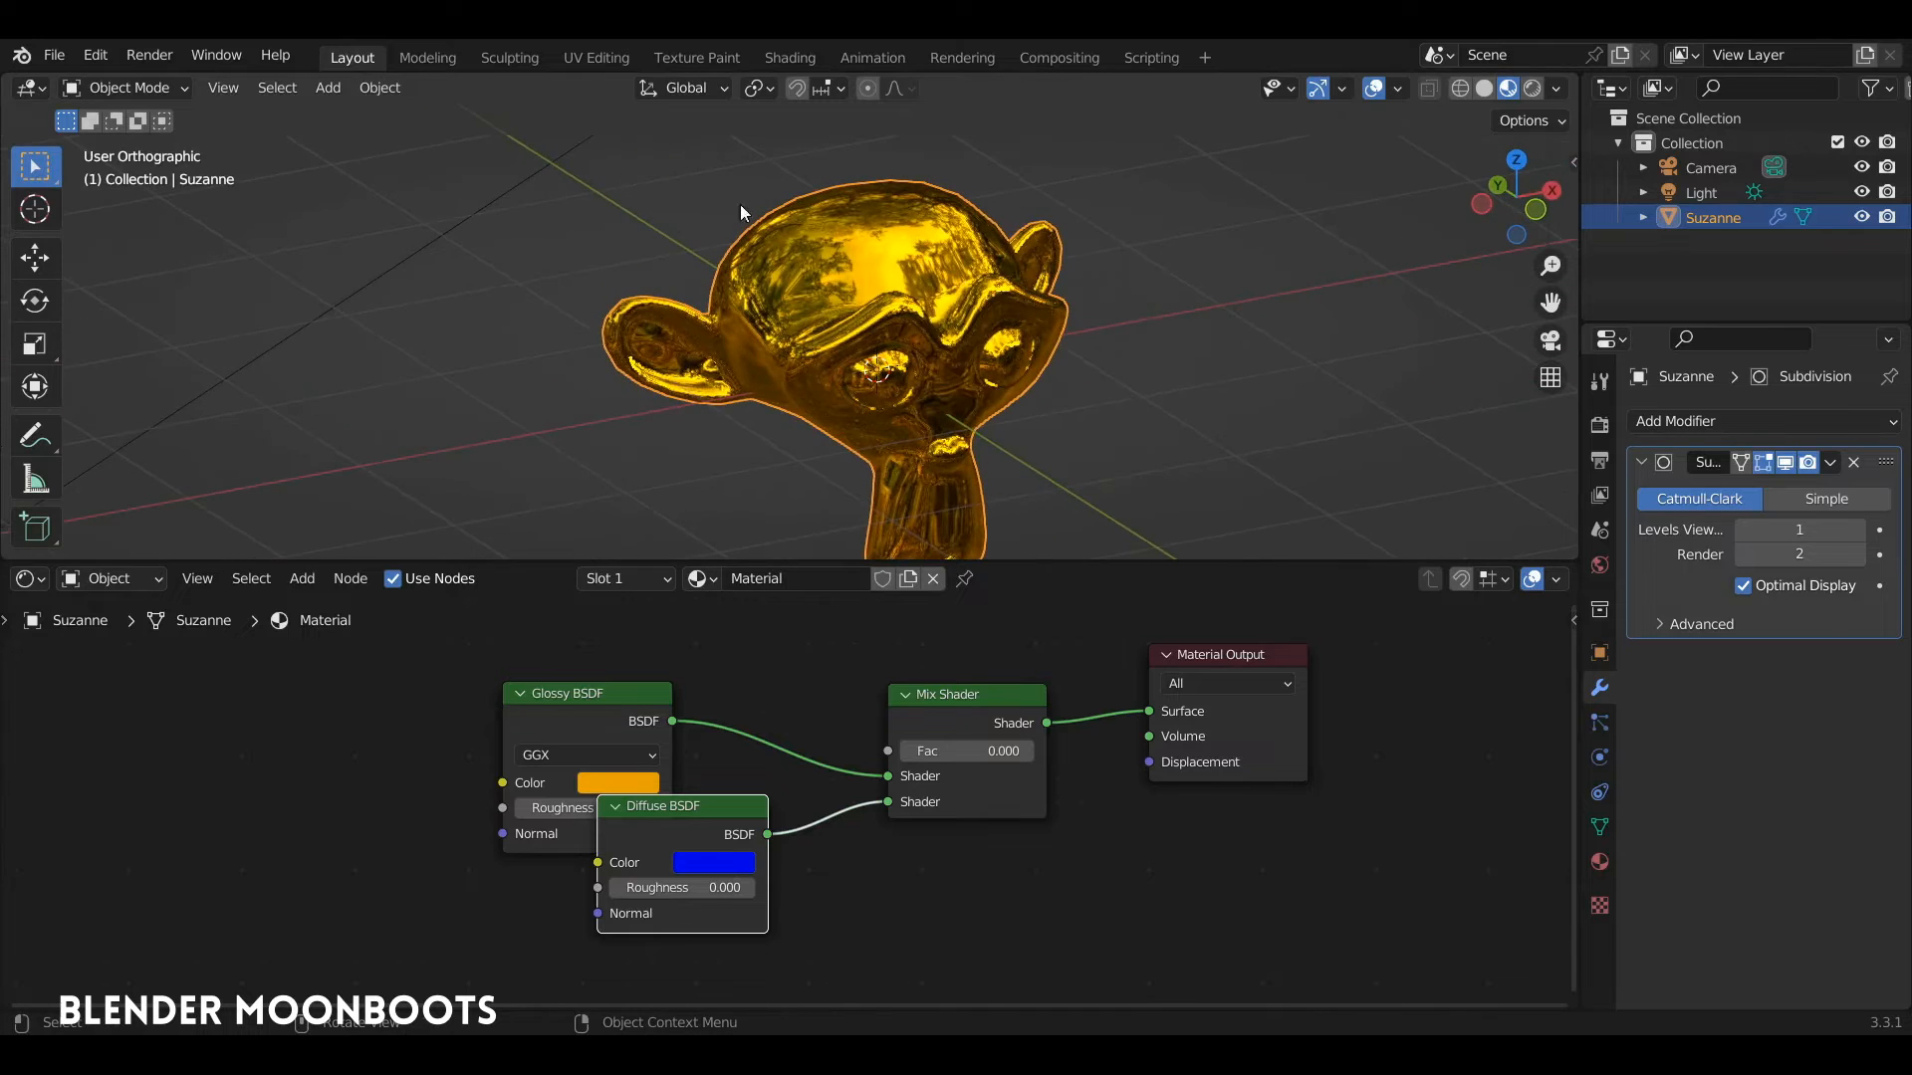
Rearrange the Glossy BSDF and Diffuse BSDF nodes so they sit side by side, overlapping, below and before the Mix Shader.
middle_click_drag(1077, 331, 1138, 343)
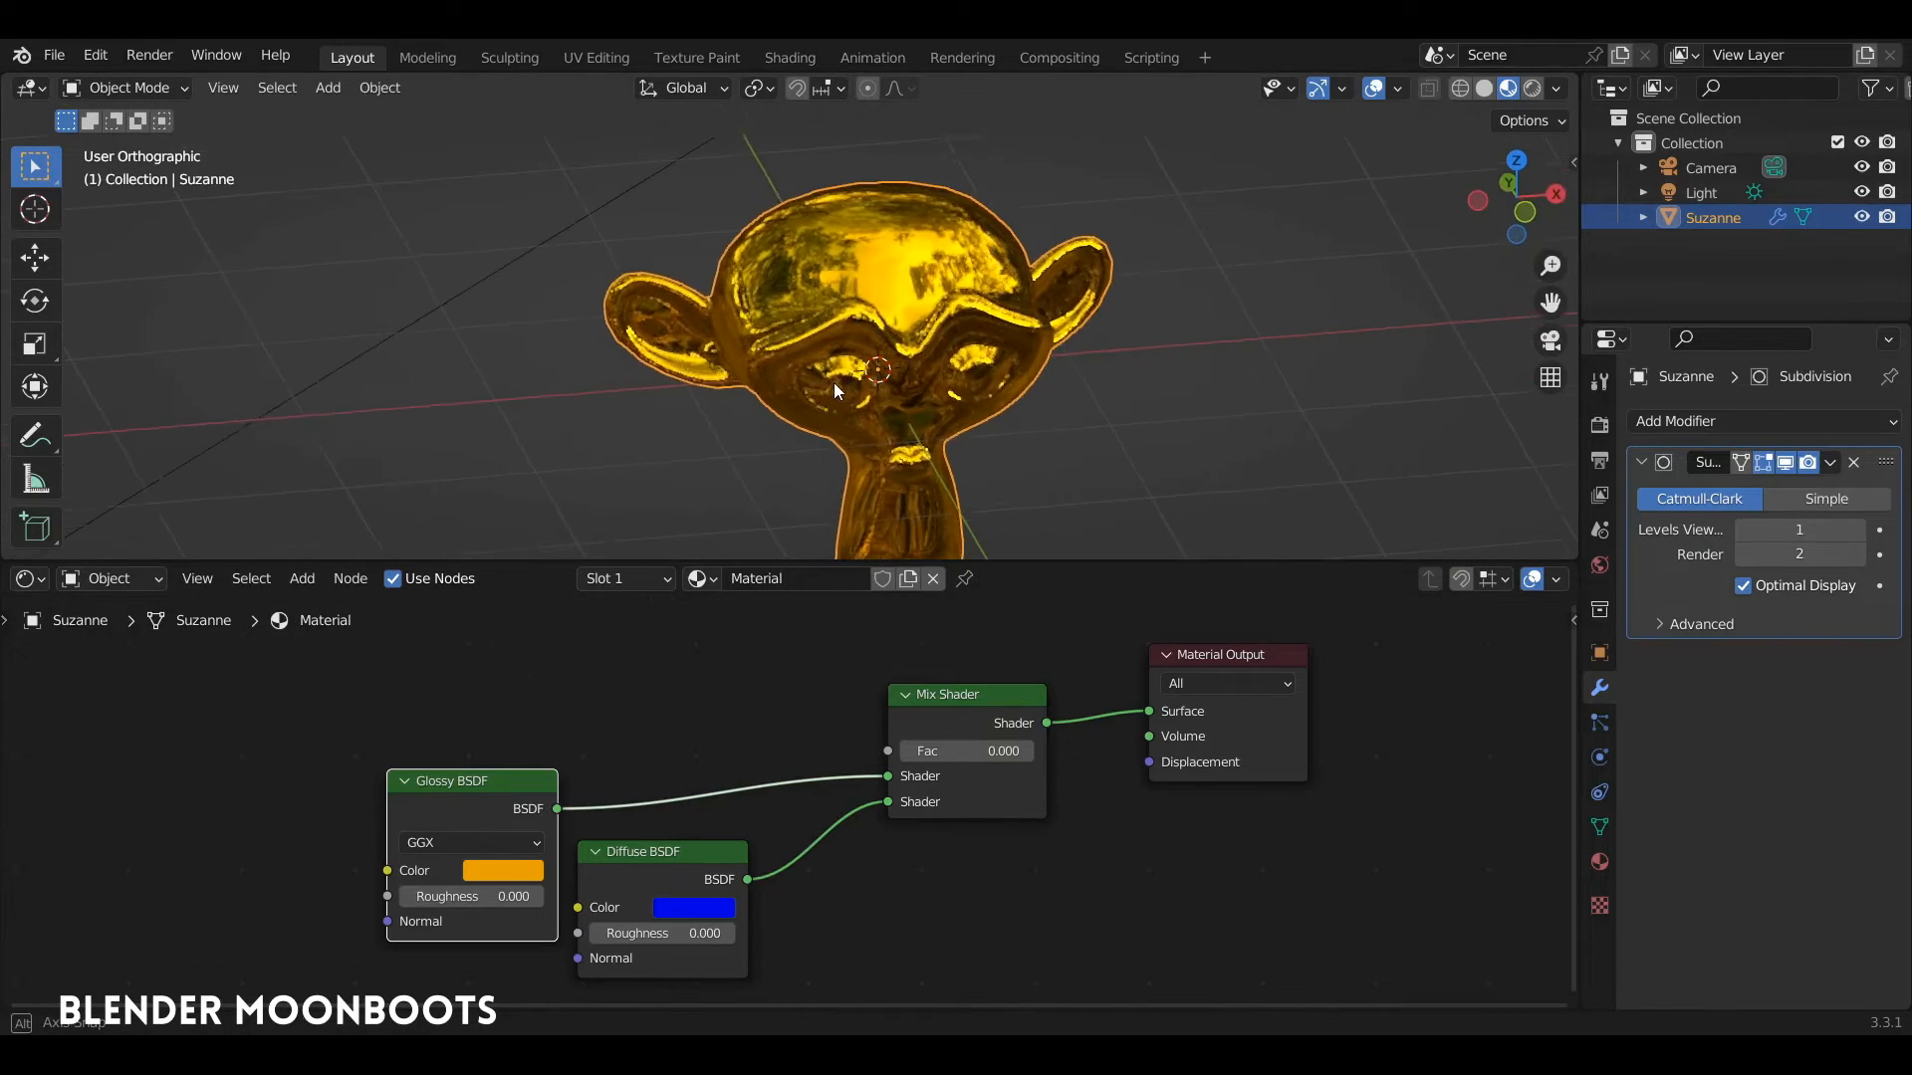
middle_click_drag(834, 383, 738, 540)
left_click_drag(506, 784, 575, 723)
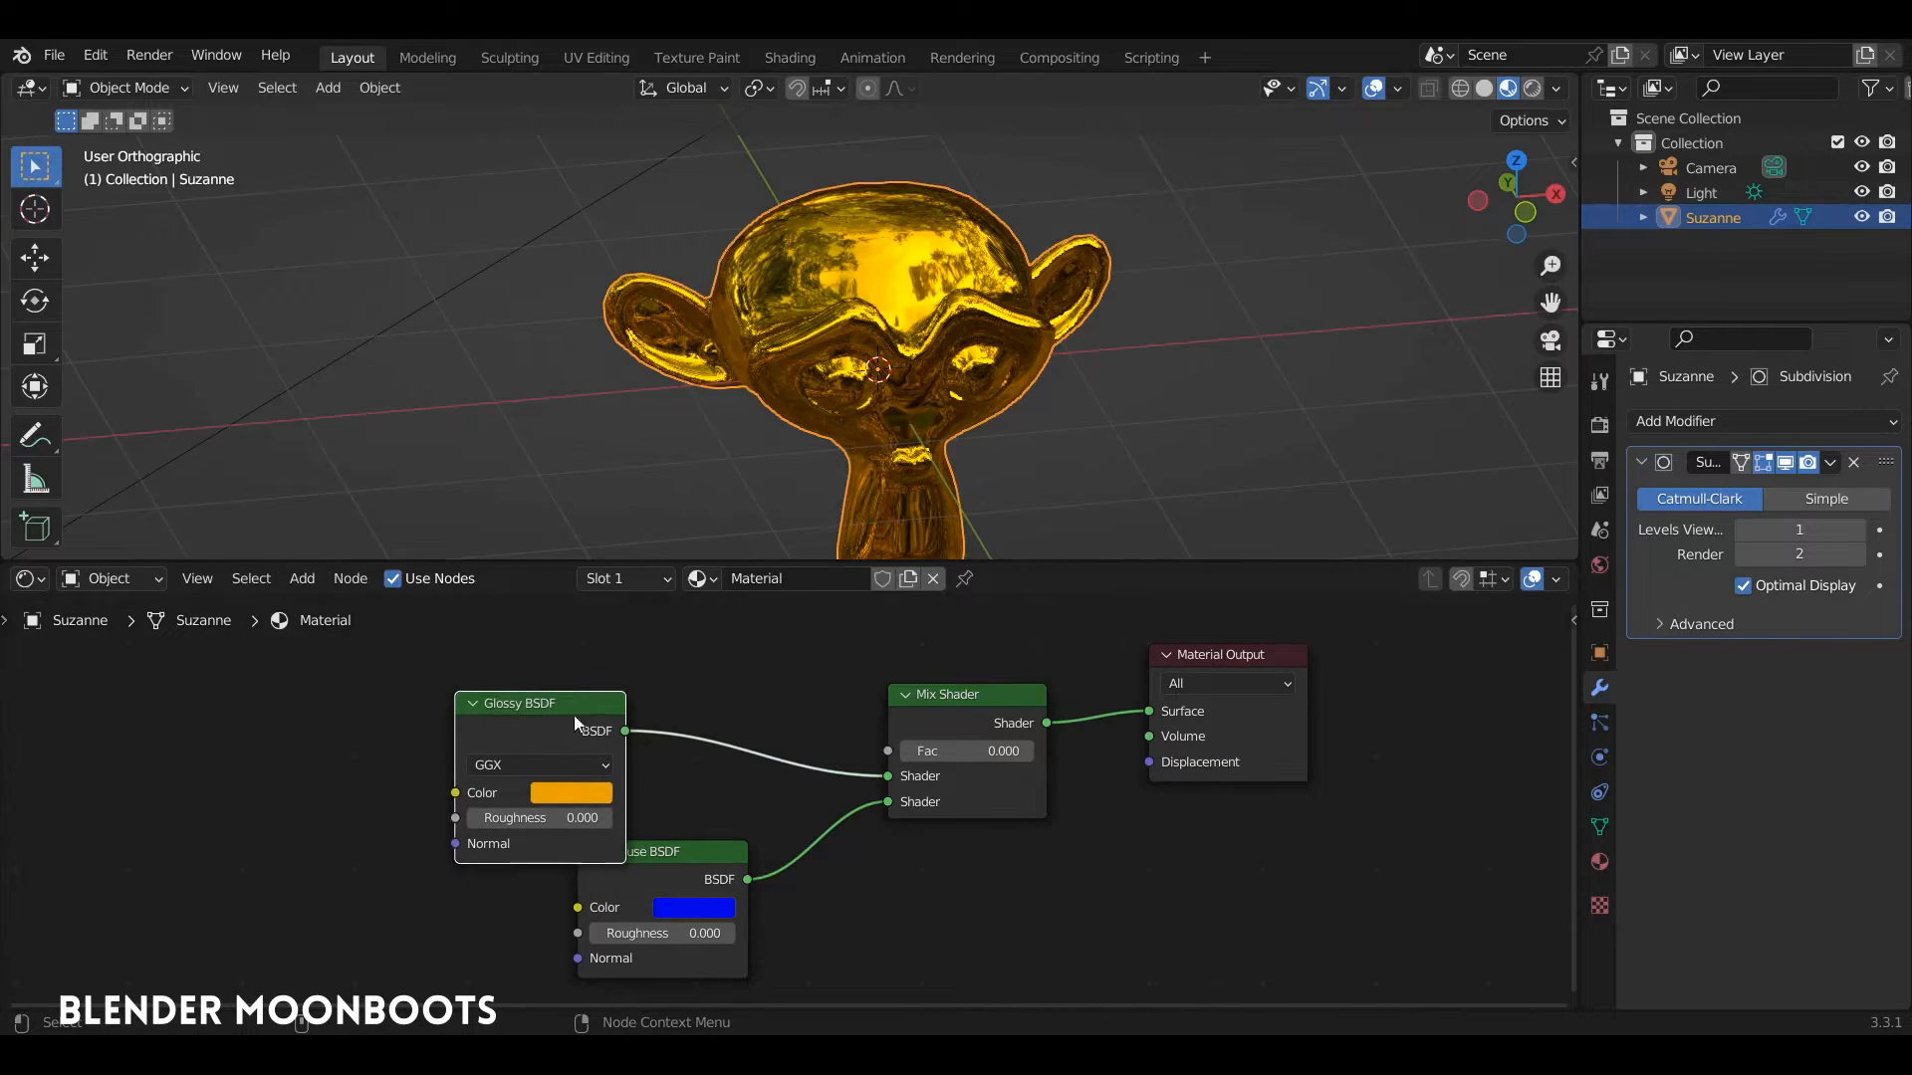
mouse_move(677, 857)
left_mouse_down()
mouse_move(727, 829)
mouse_move(696, 827)
left_mouse_up()
middle_click_drag(902, 356, 994, 402)
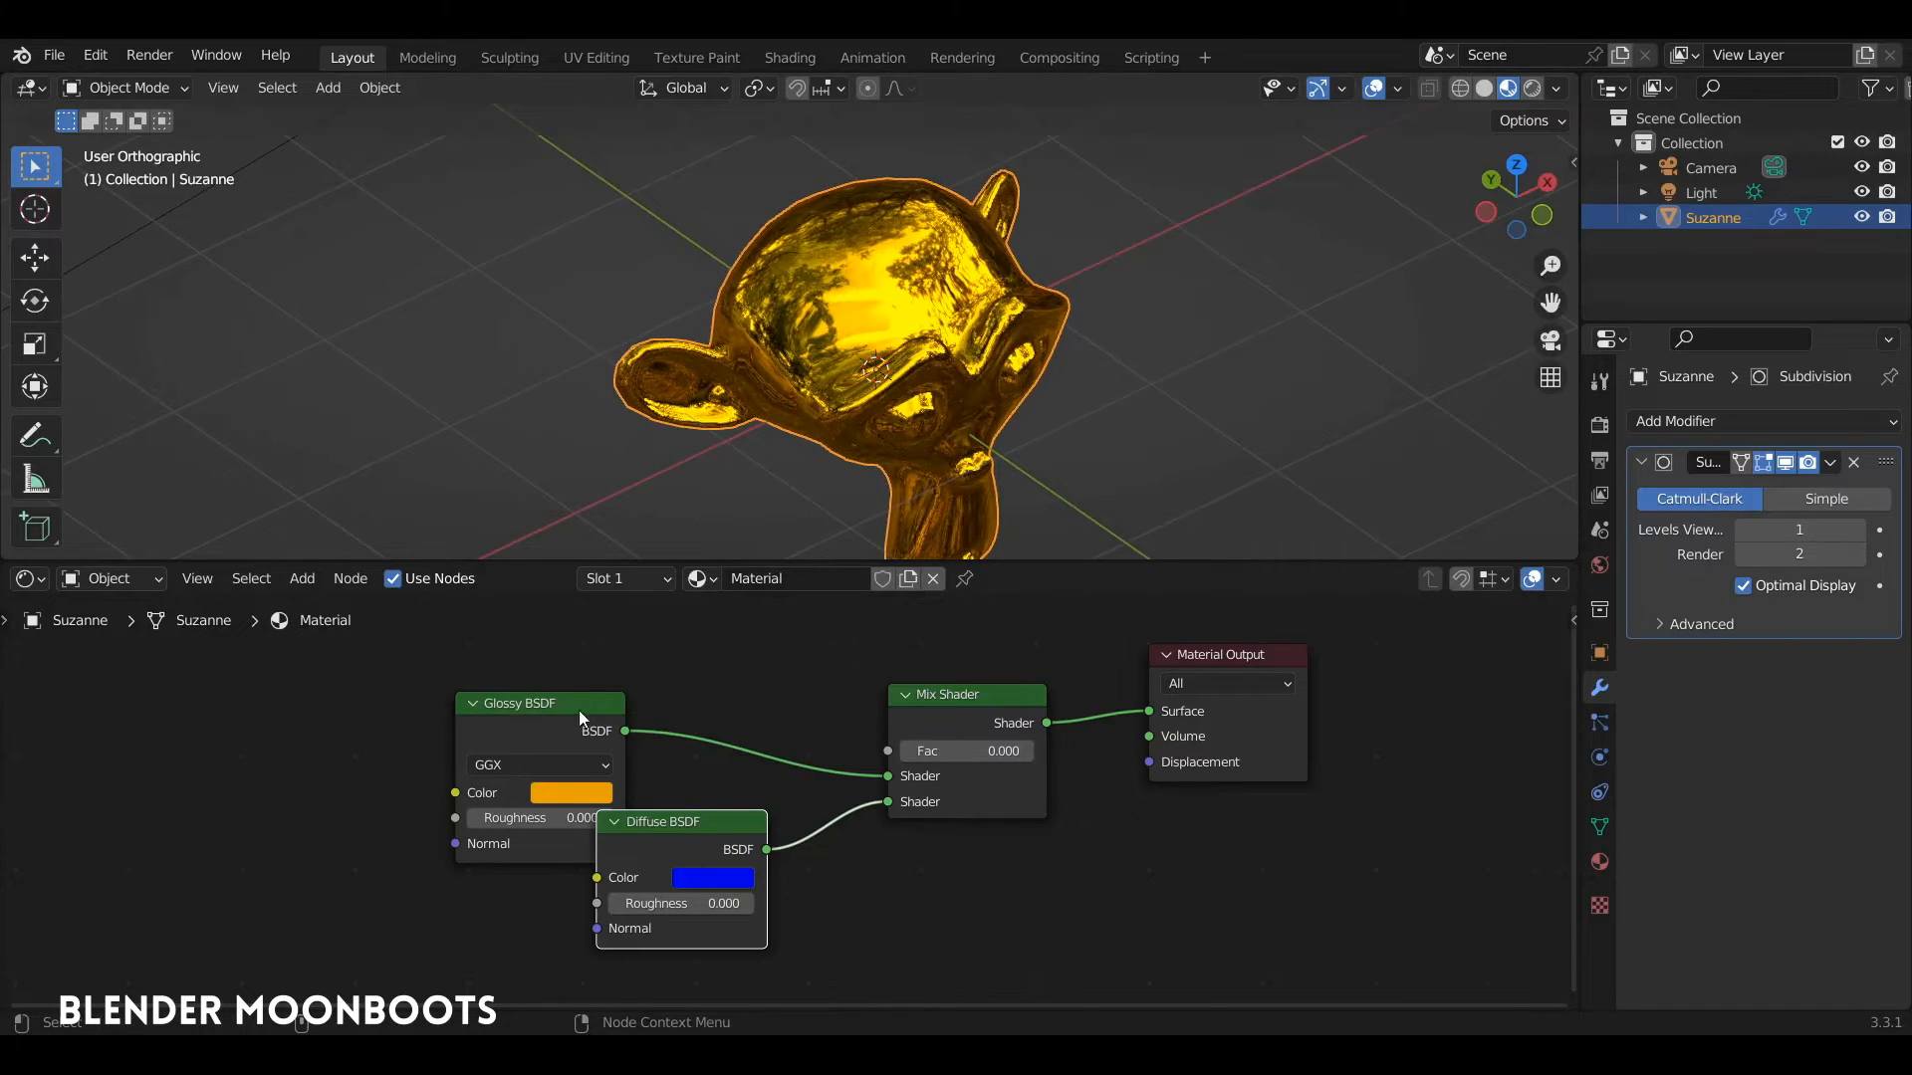
left_click_drag(585, 722, 760, 681)
left_click_drag(691, 859, 780, 897)
left_click(747, 688)
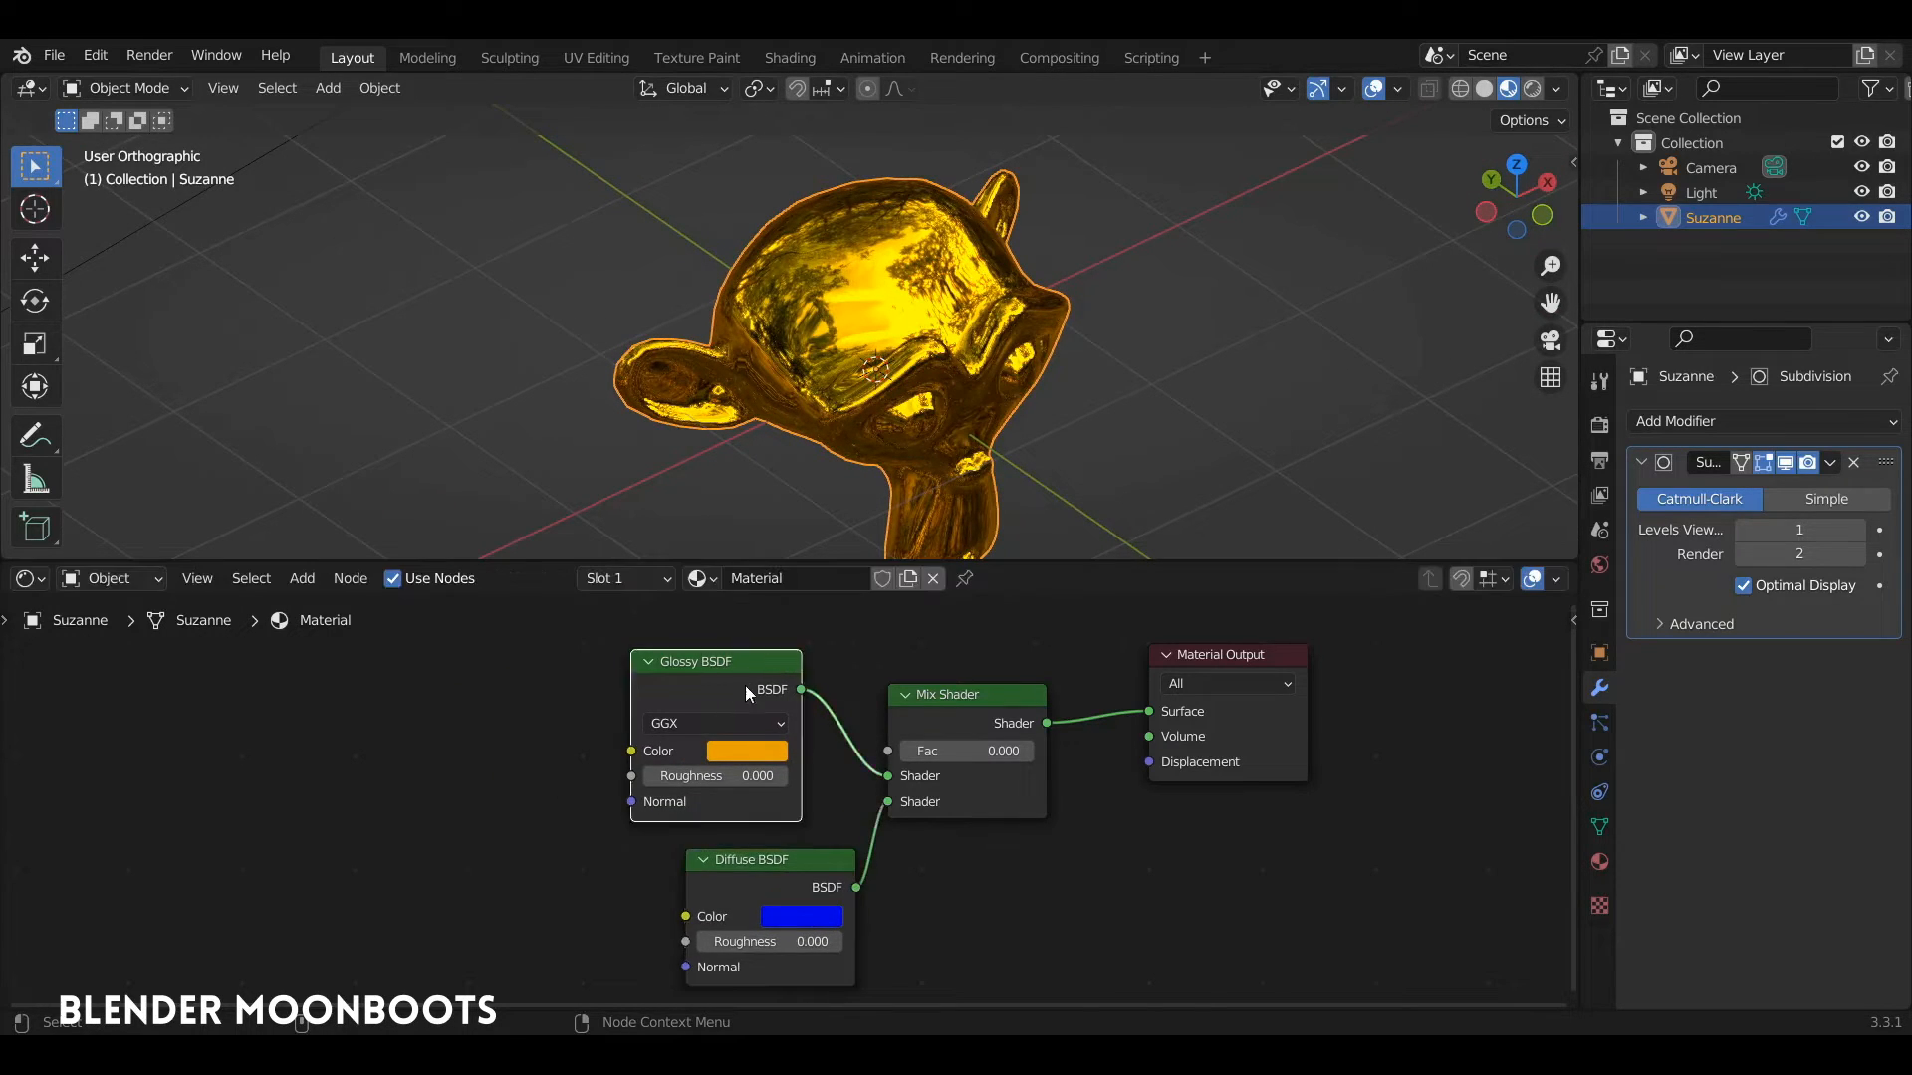
left_click_drag(745, 685, 679, 809)
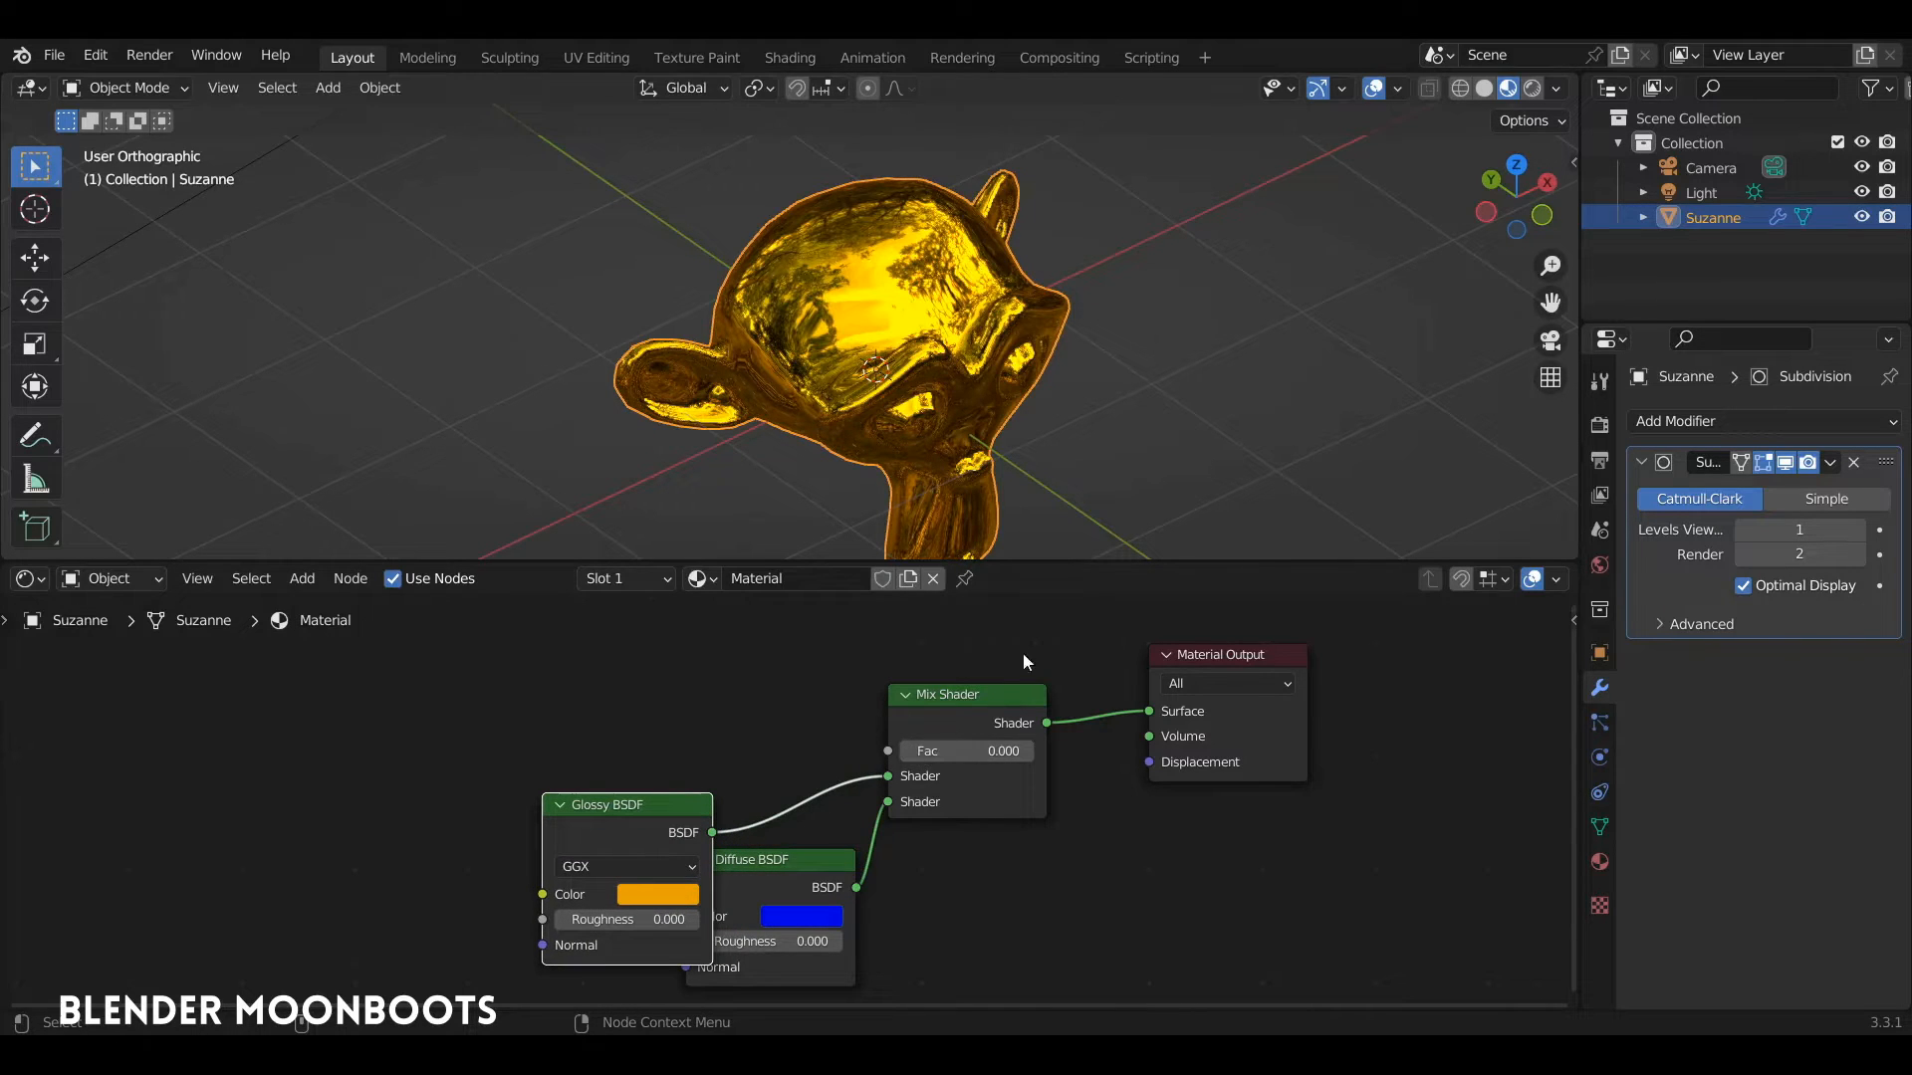
Split the Shader Editor area in two and turn the new area into an Image Editor.
left_click_drag(1576, 570, 657, 696)
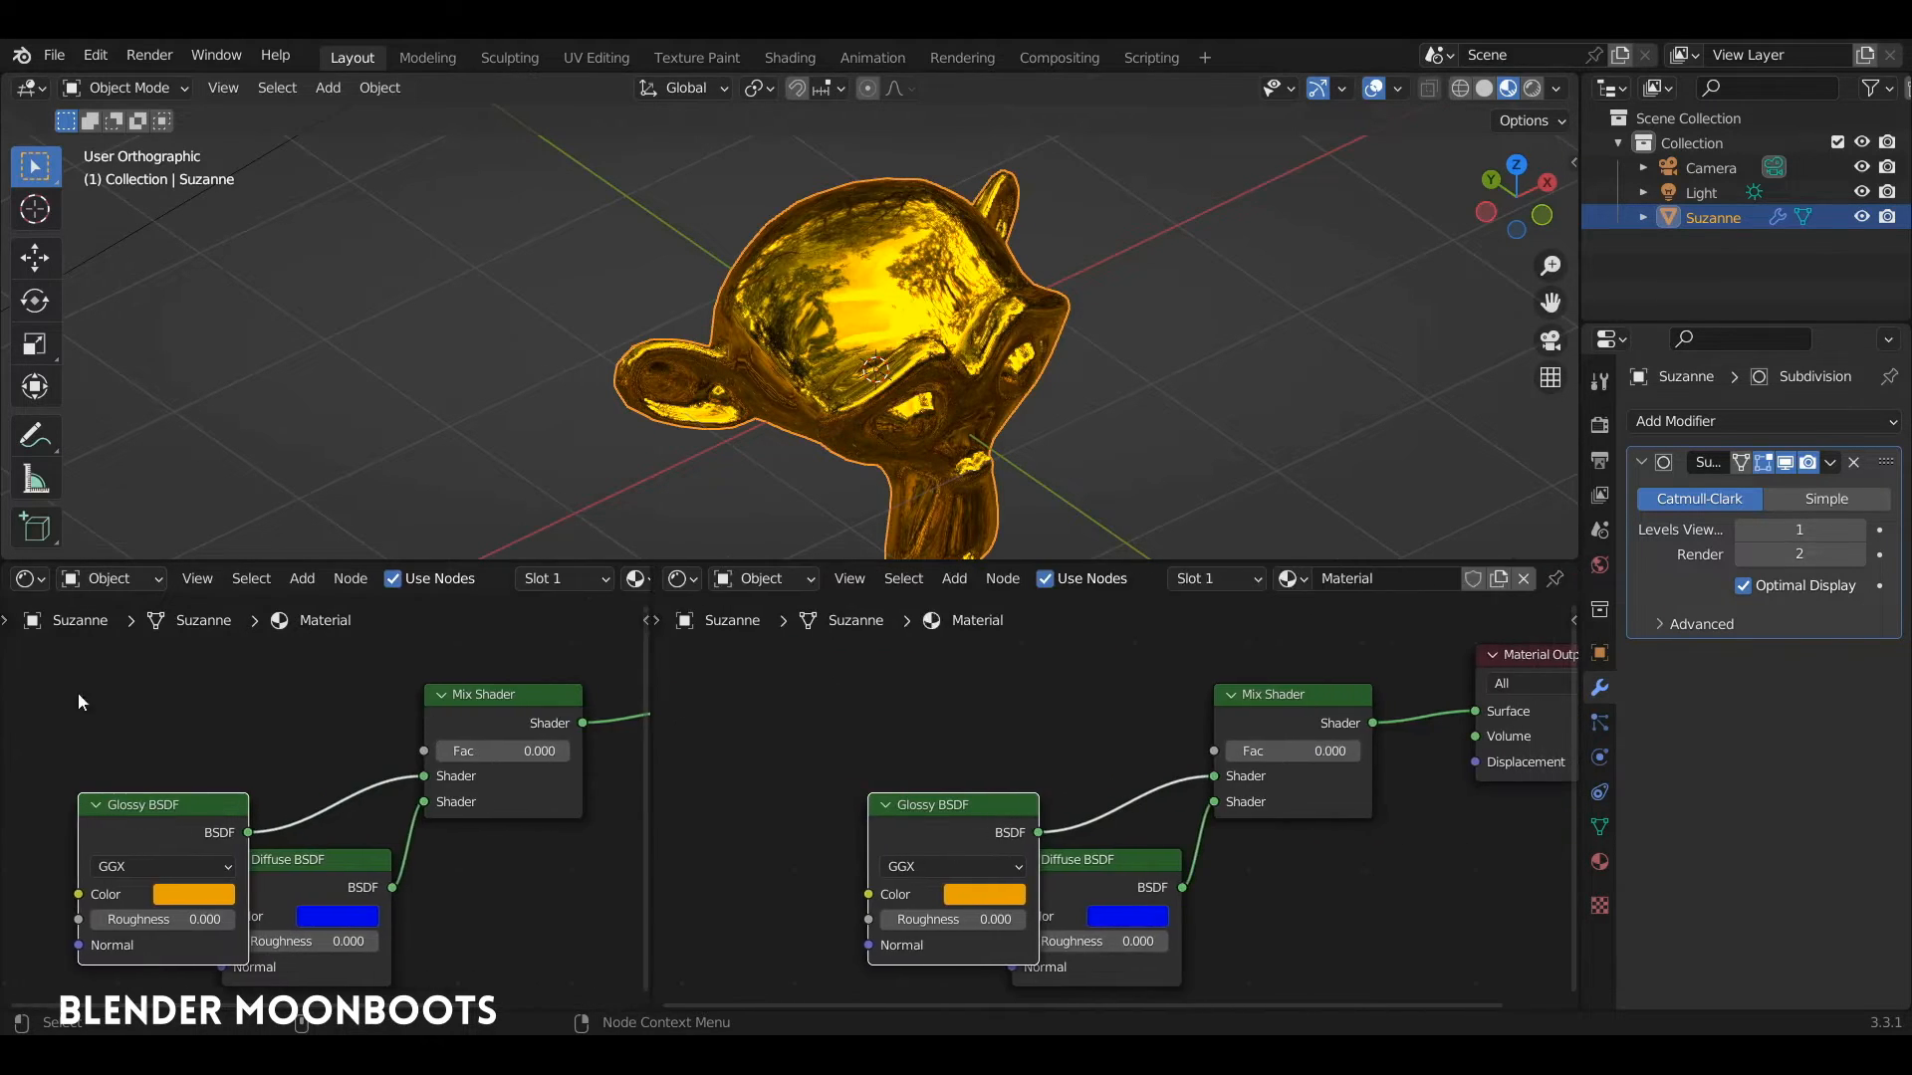
left_click(28, 578)
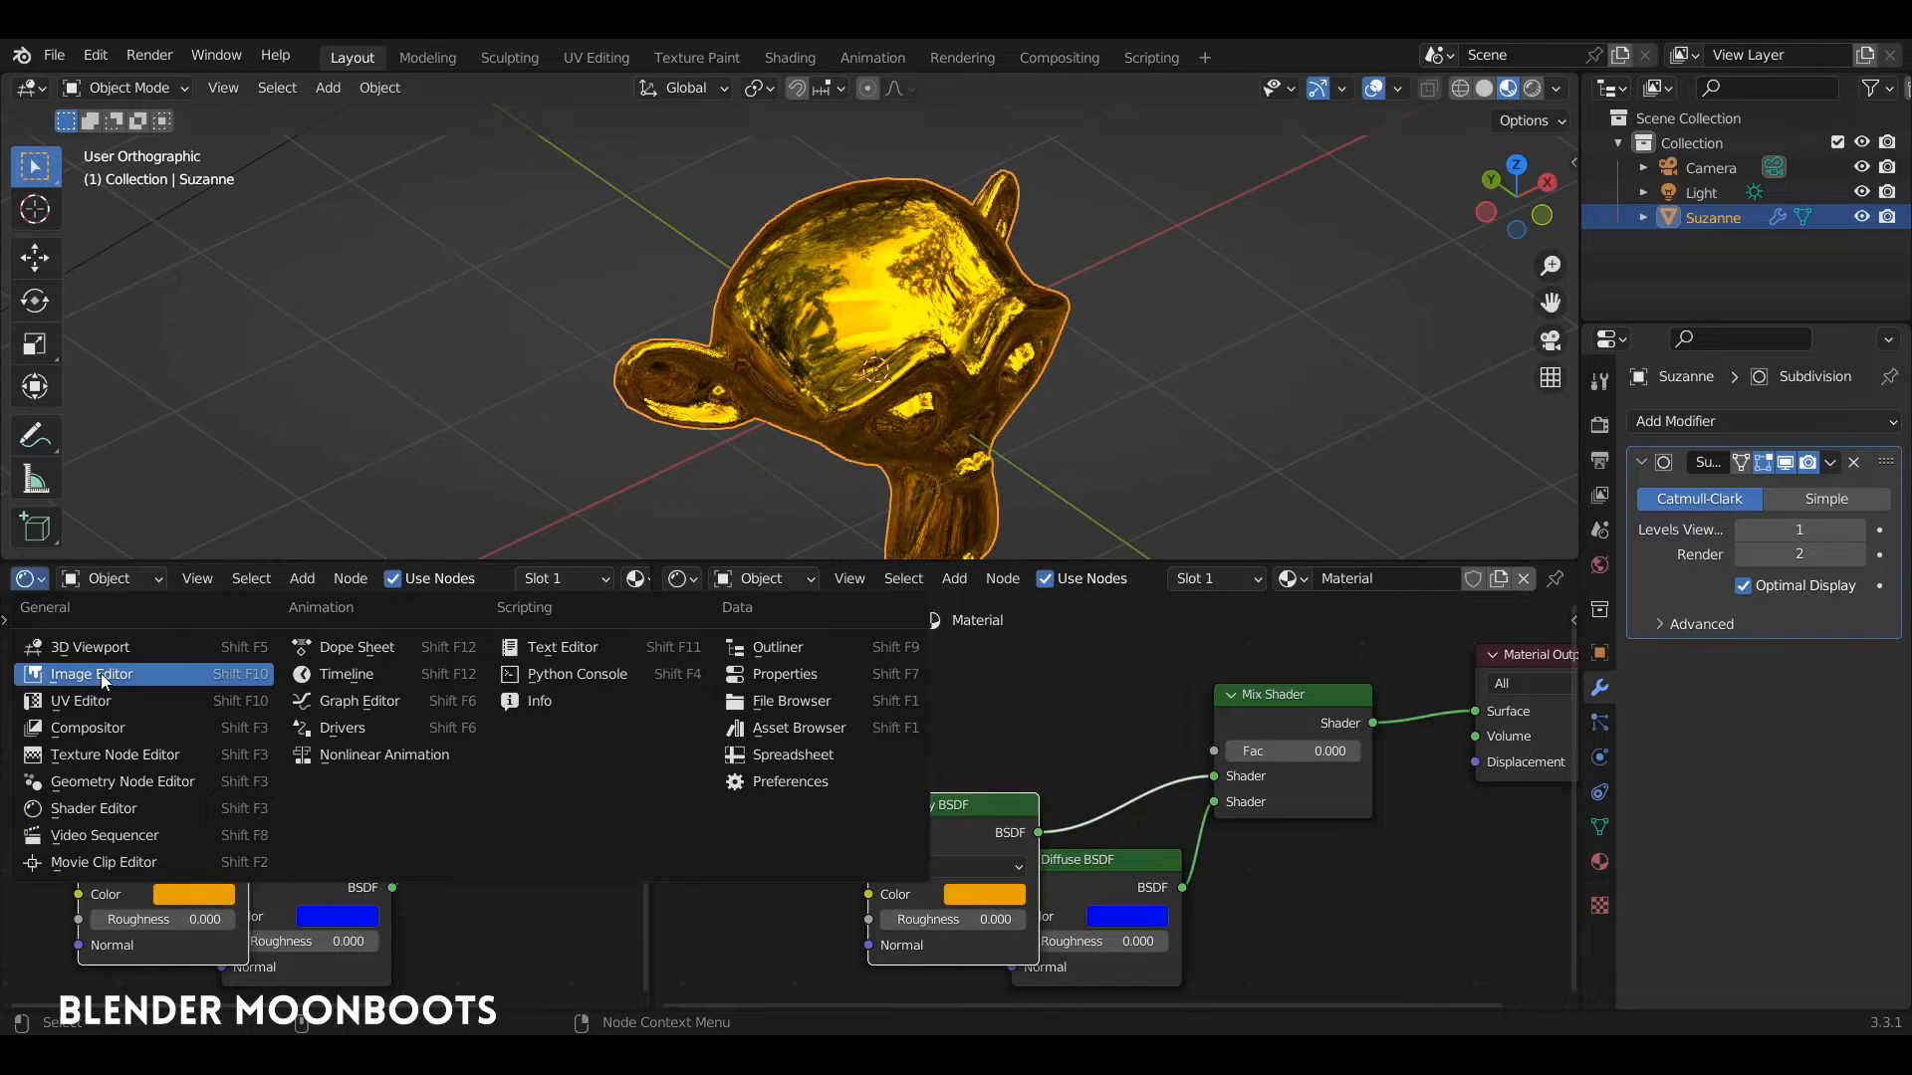
left_click(167, 674)
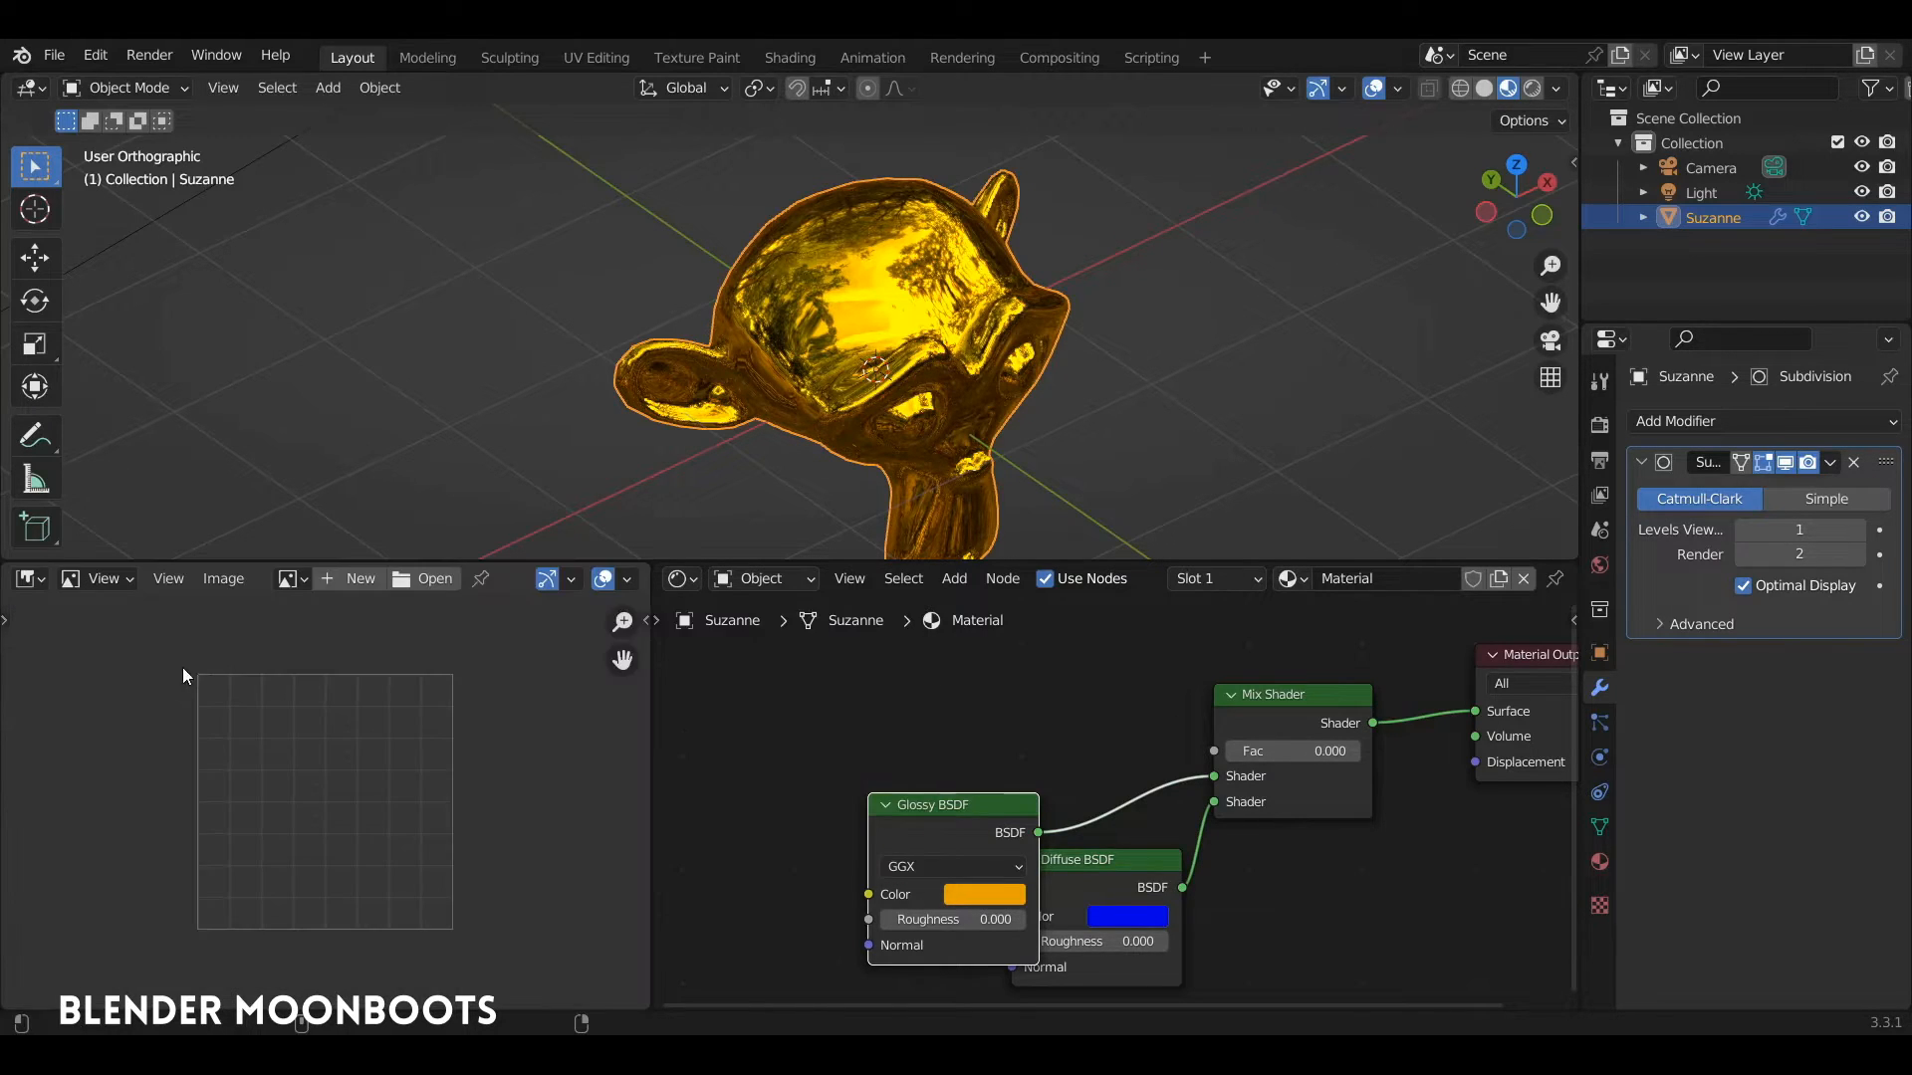
Create a new blank black image named "noir et blanc" at 1024 × 1024 px.
left_click(346, 581)
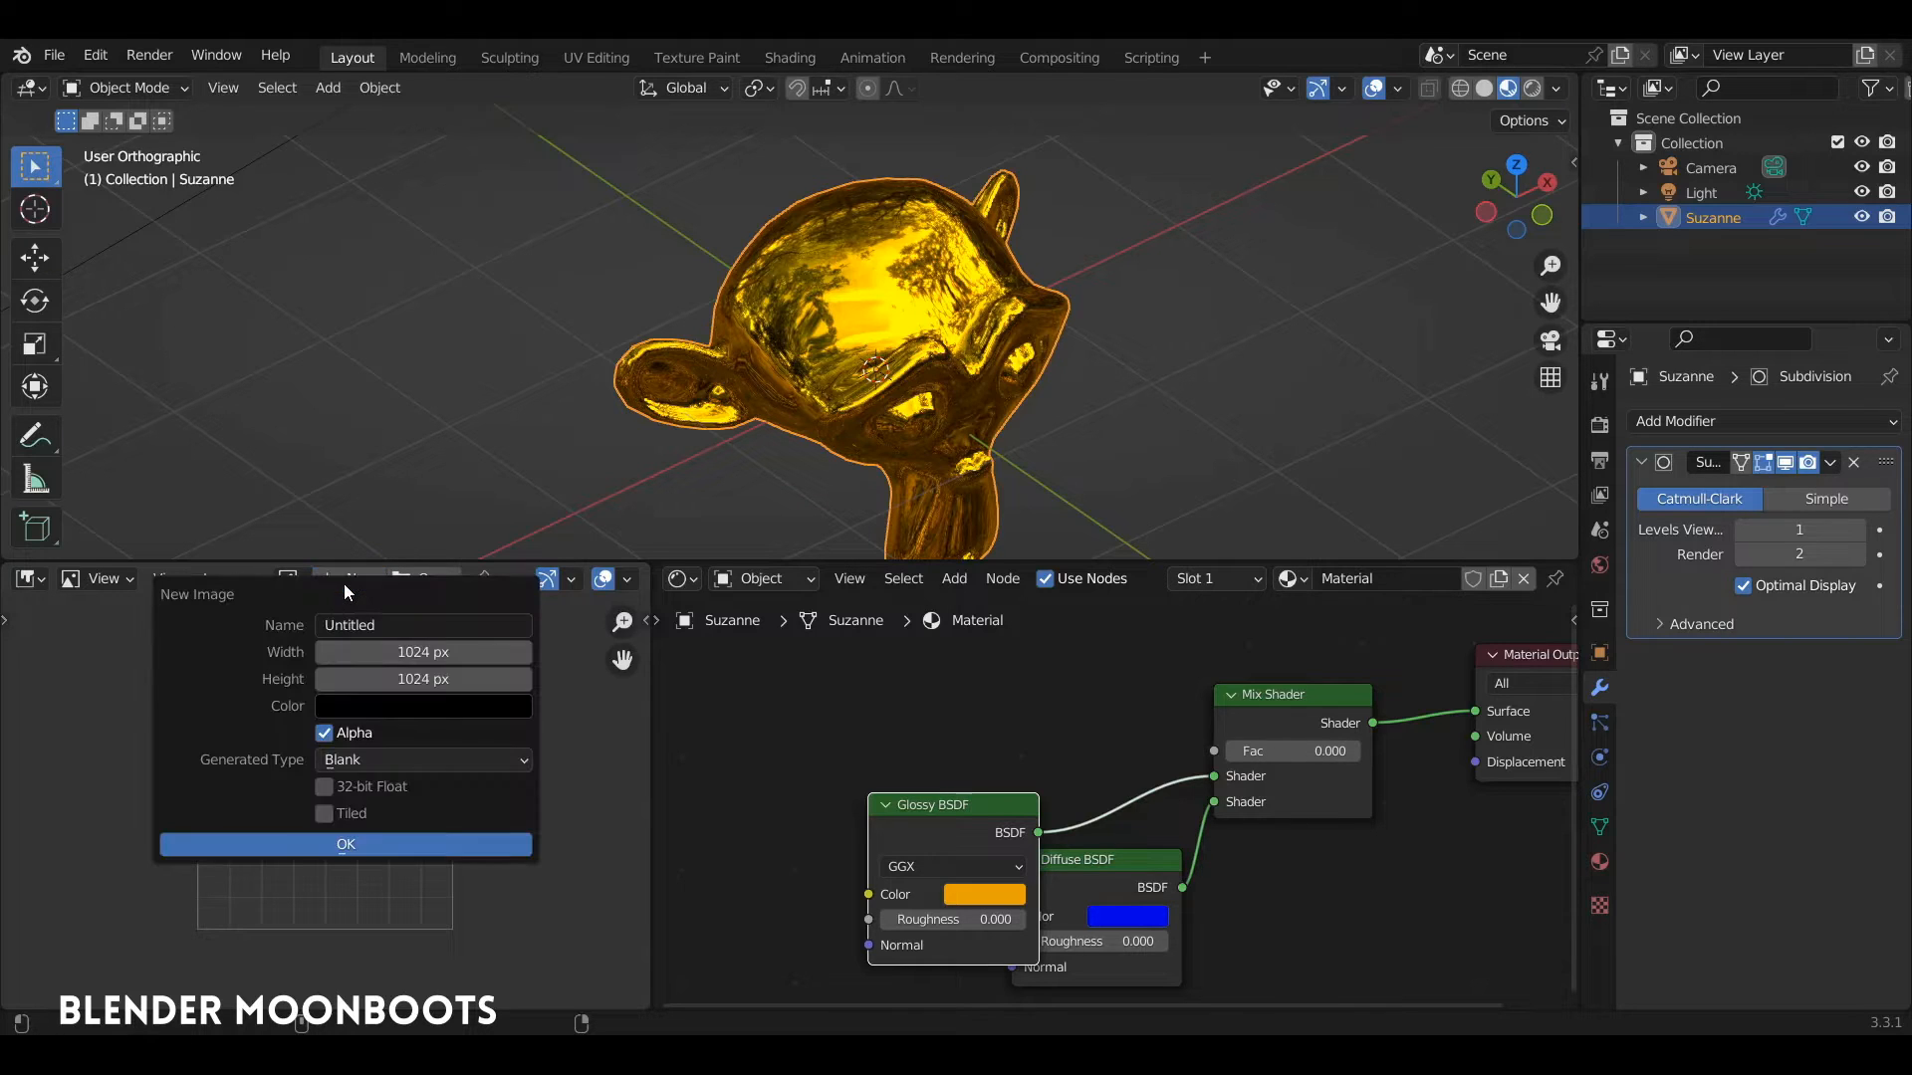
left_click(388, 624)
type("noir et blanc")
left_click(410, 844)
middle_click_drag(414, 840, 442, 801, "ctrl")
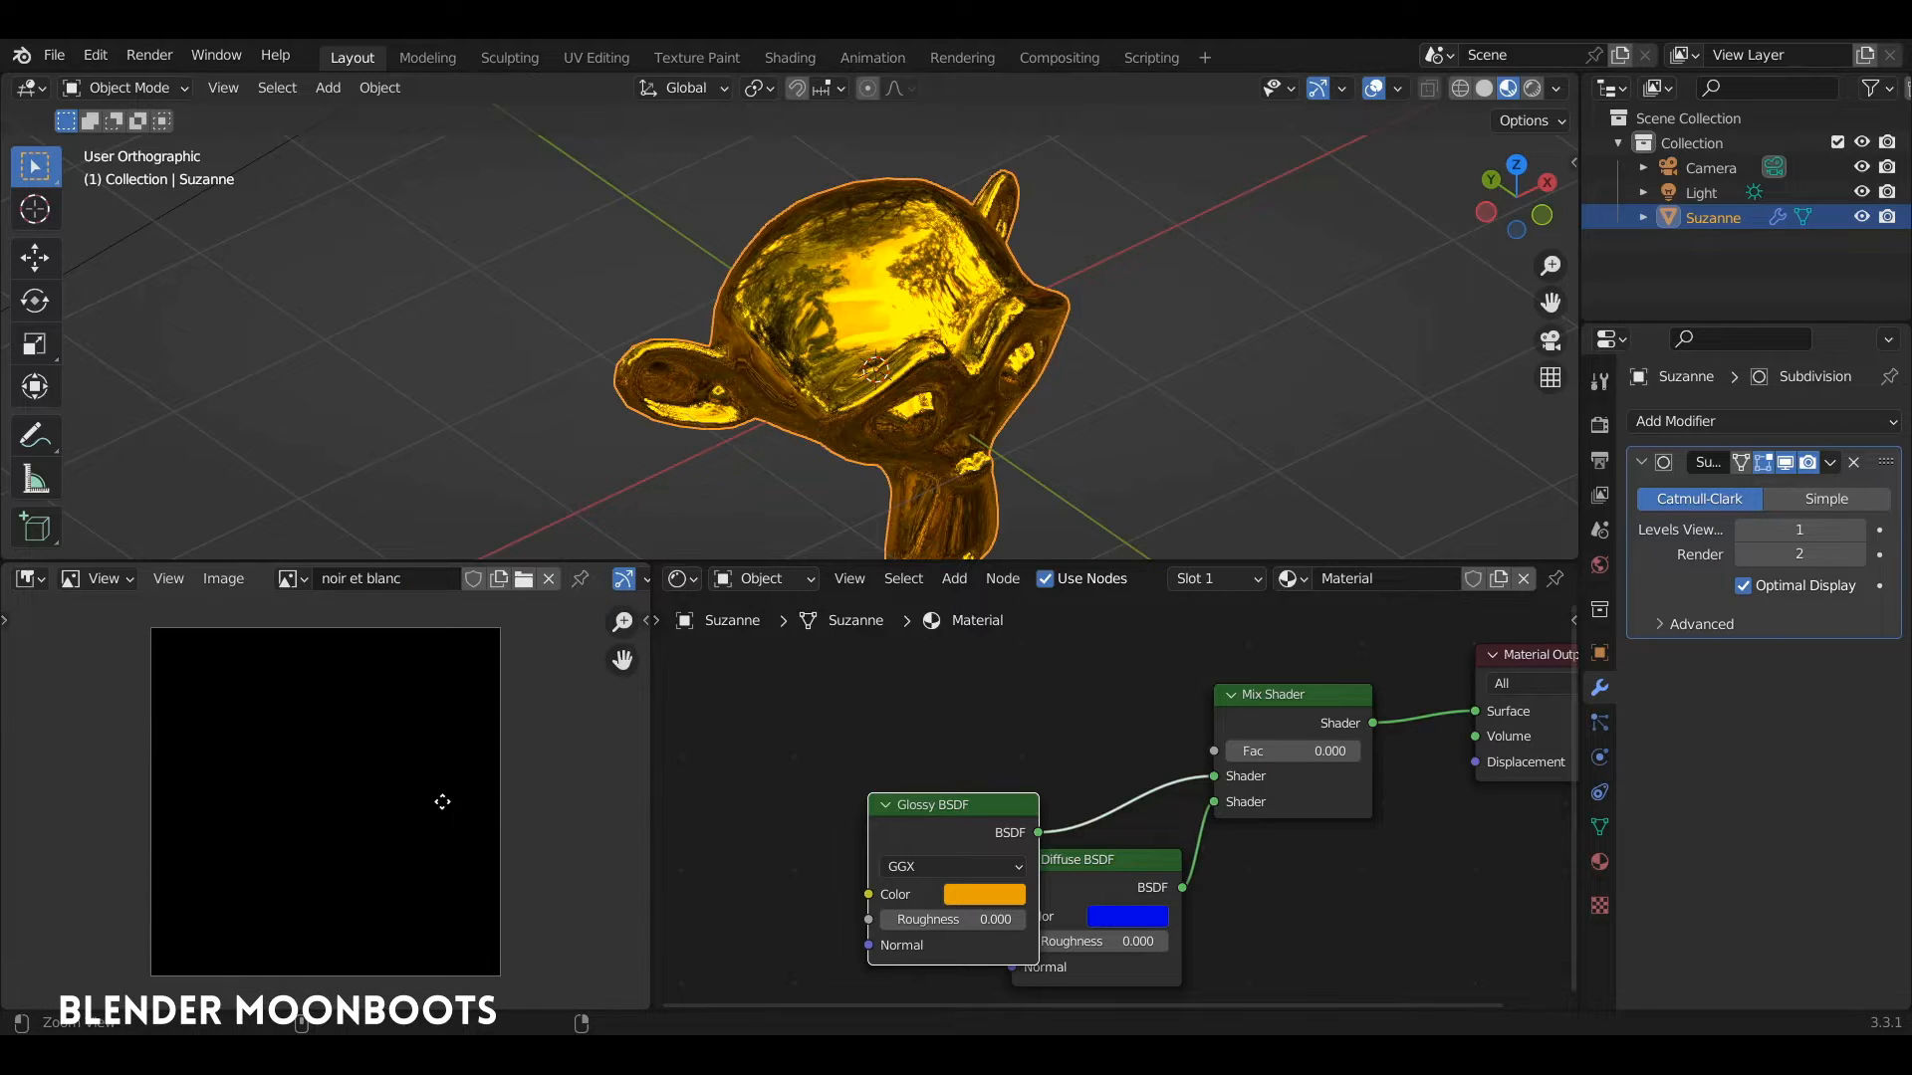
Widen the Image Editor, show its sidebar, and switch the editor to Paint mode.
left_click_drag(652, 754, 753, 744)
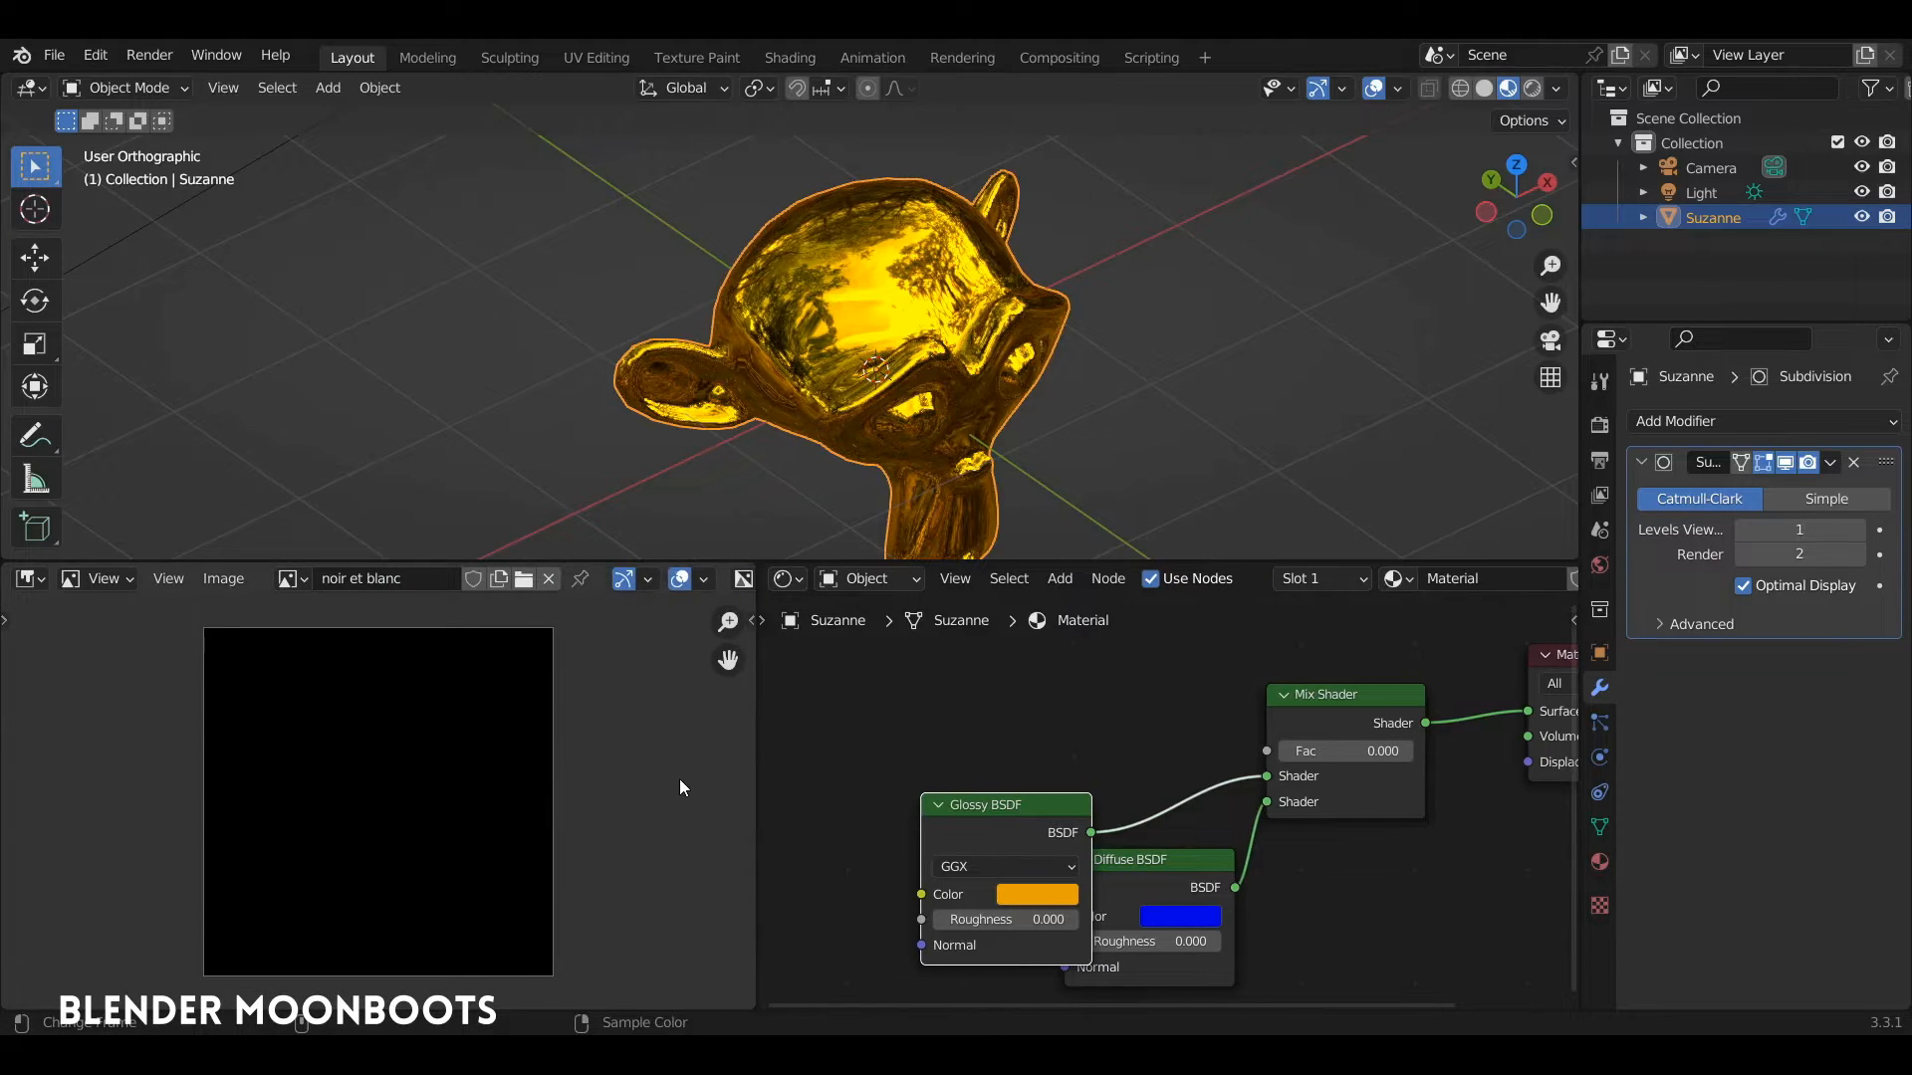
key("n")
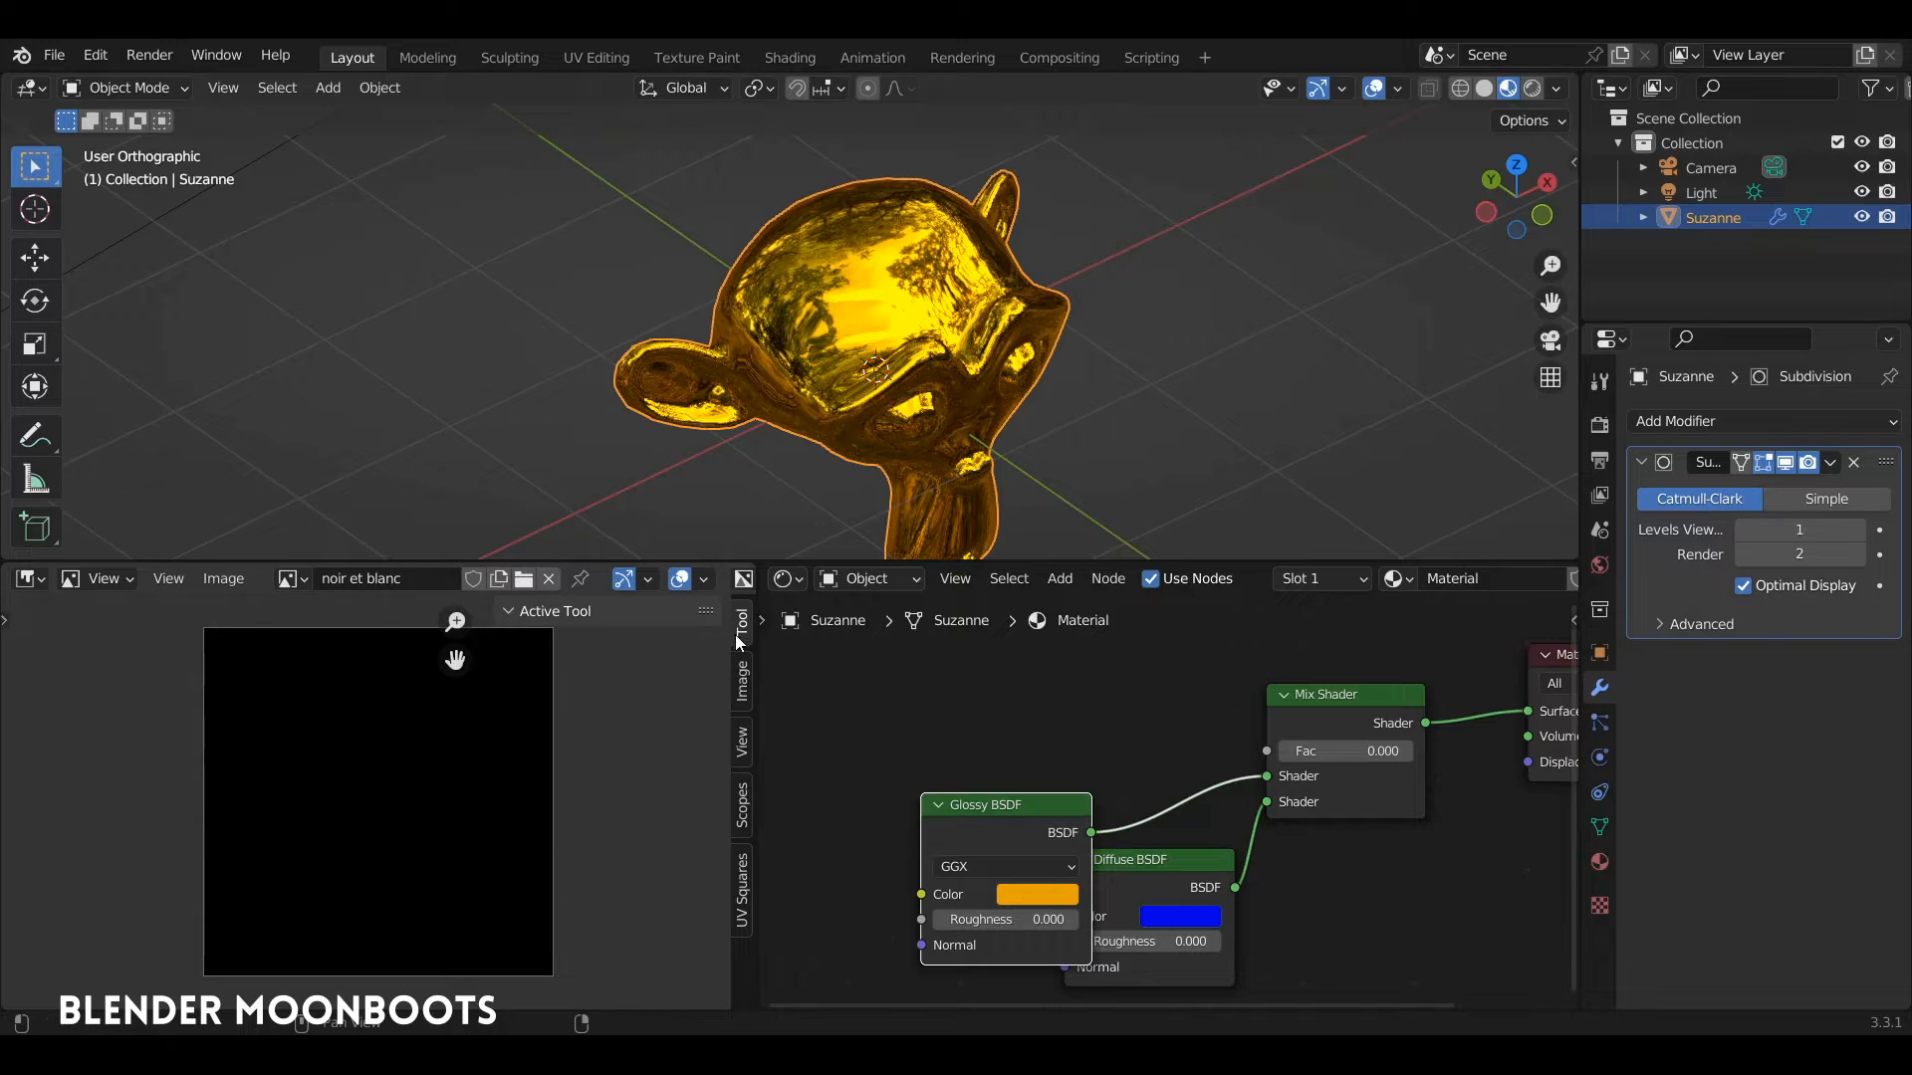
left_click(106, 578)
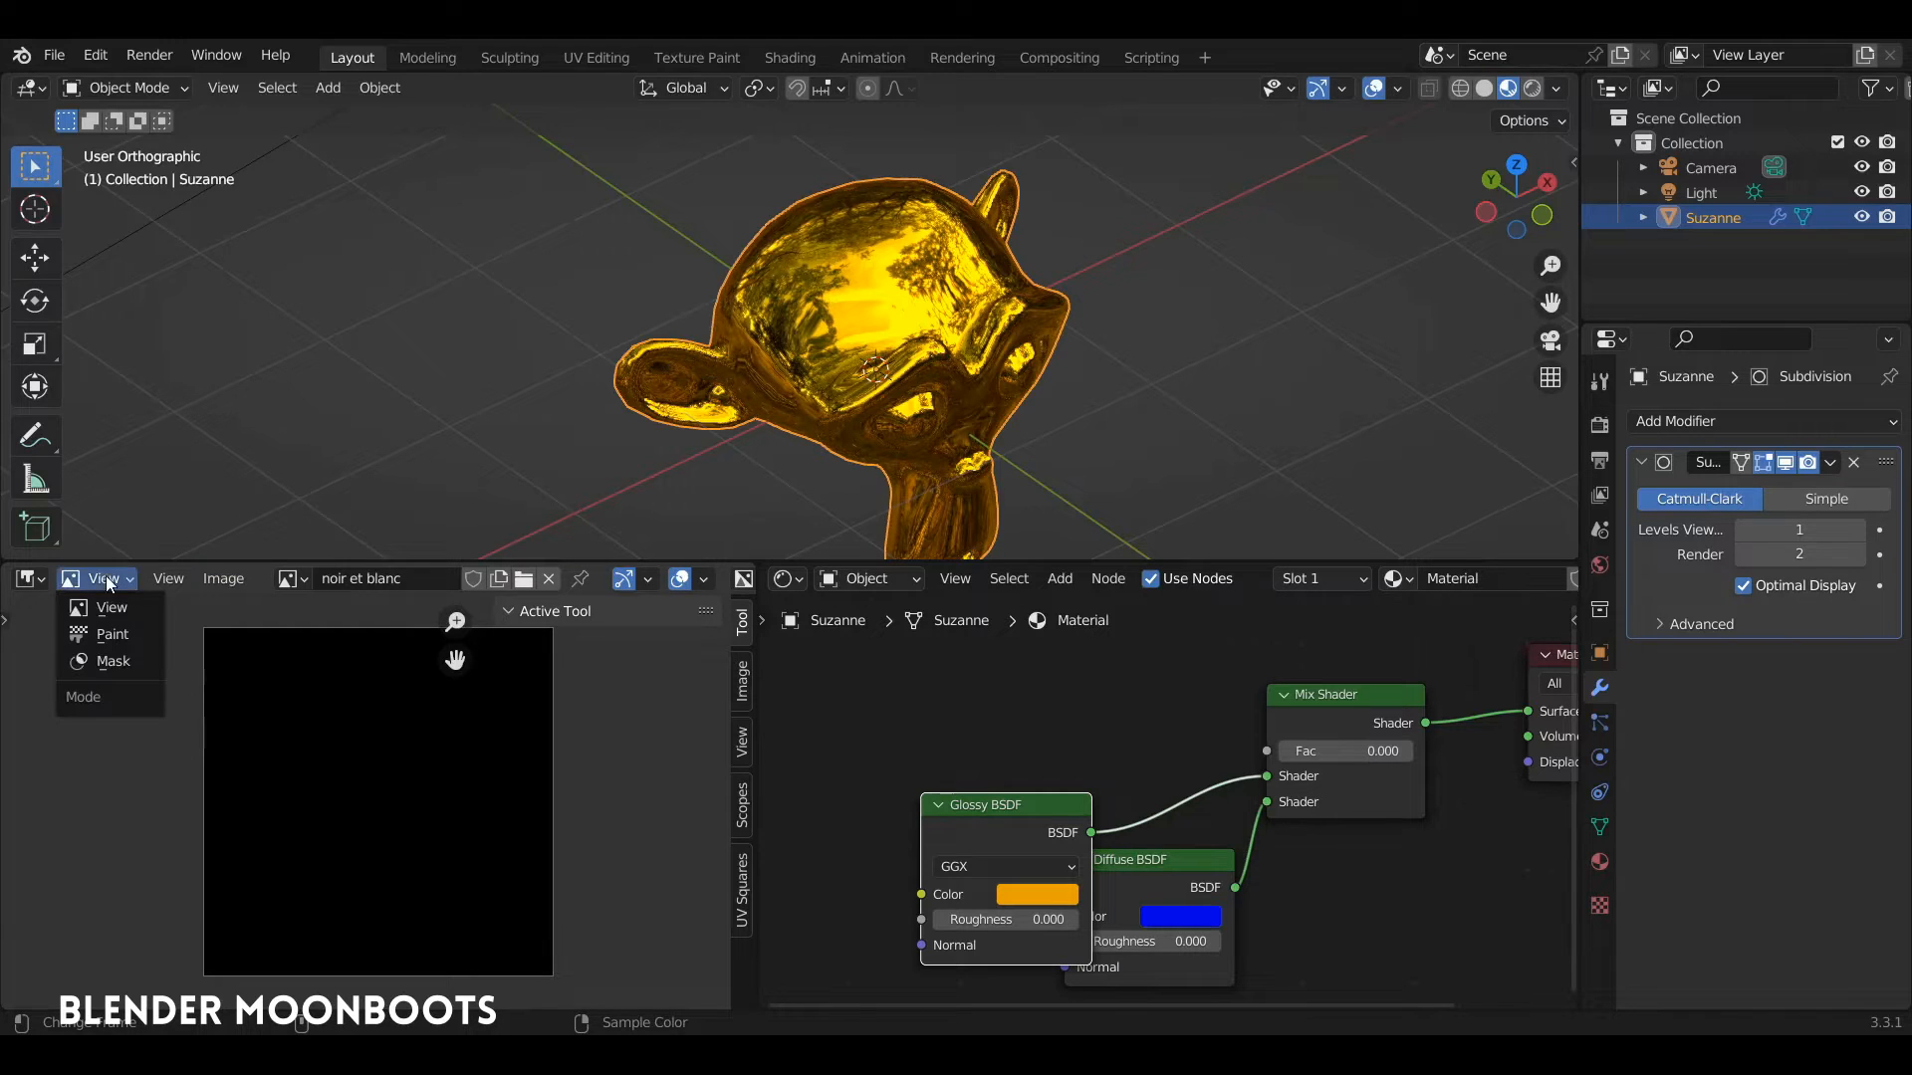
left_click(138, 643)
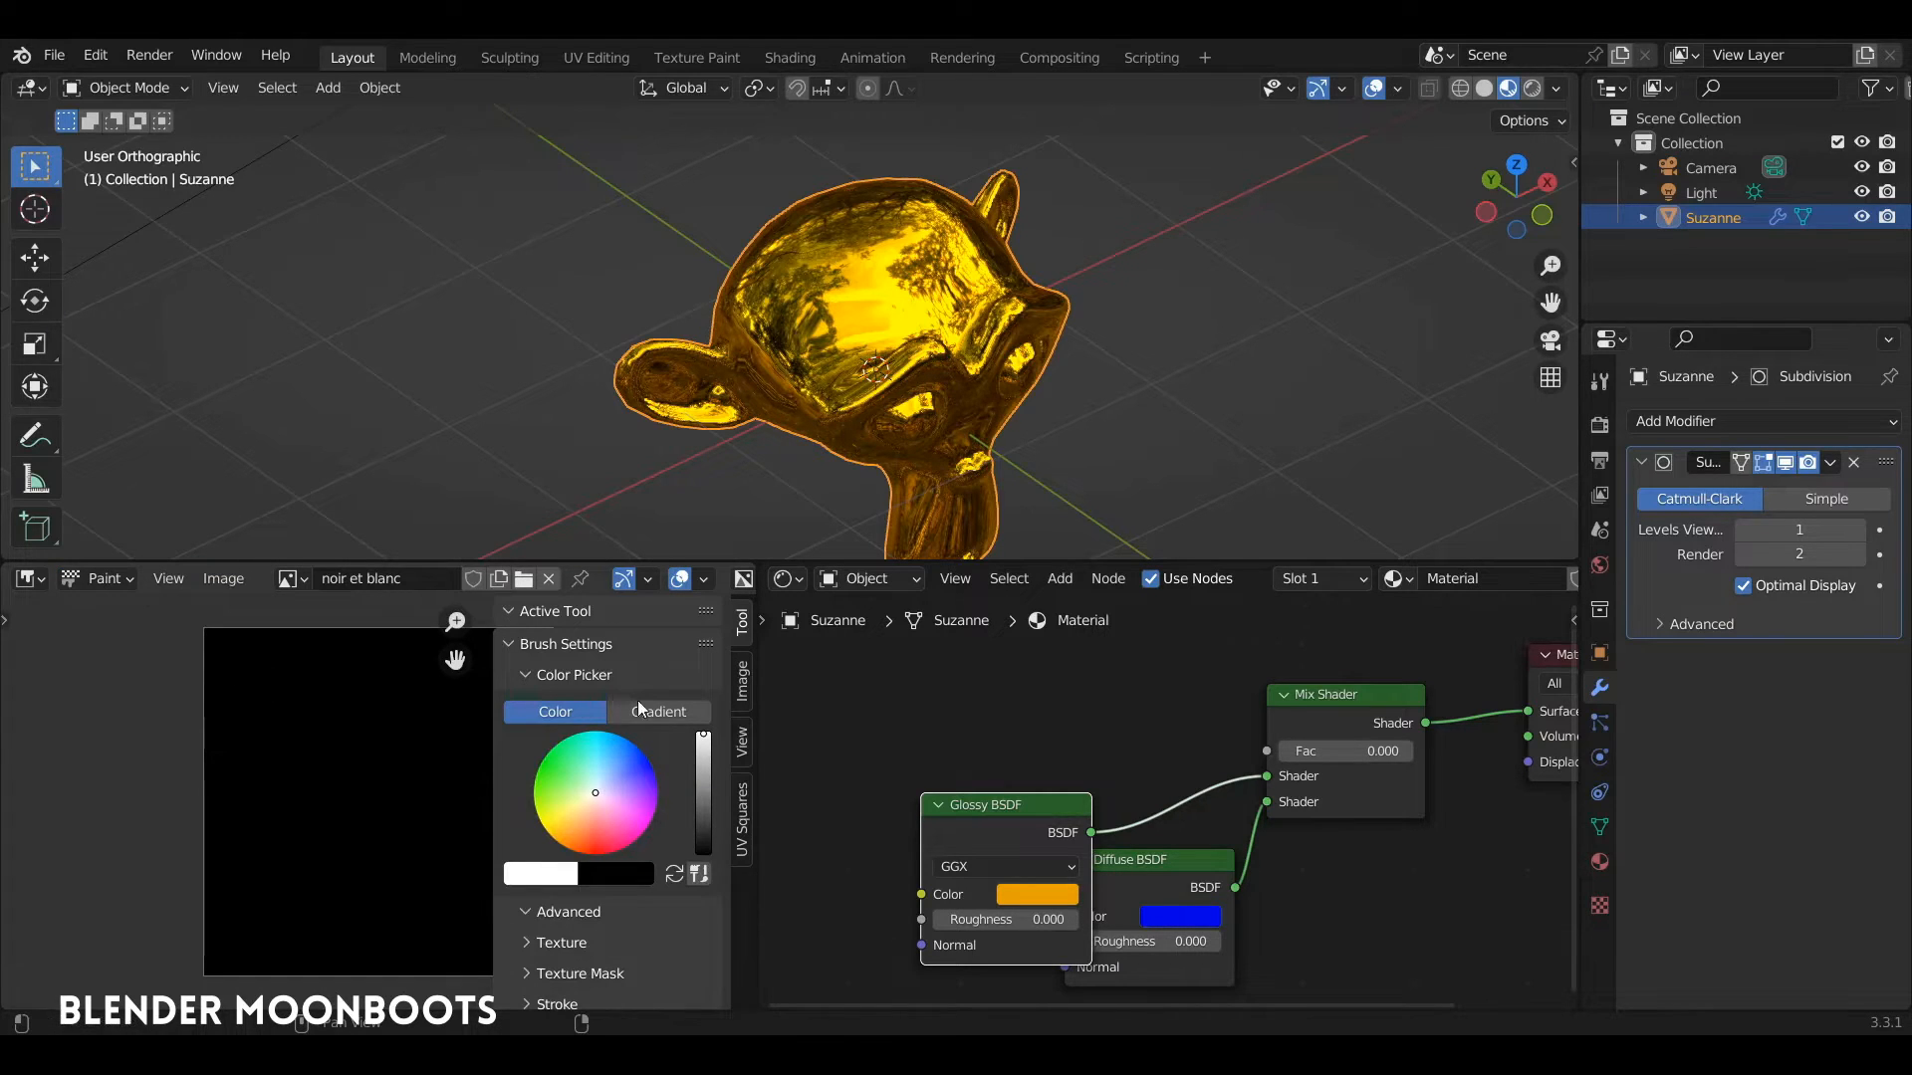
middle_click_drag(394, 726, 265, 717)
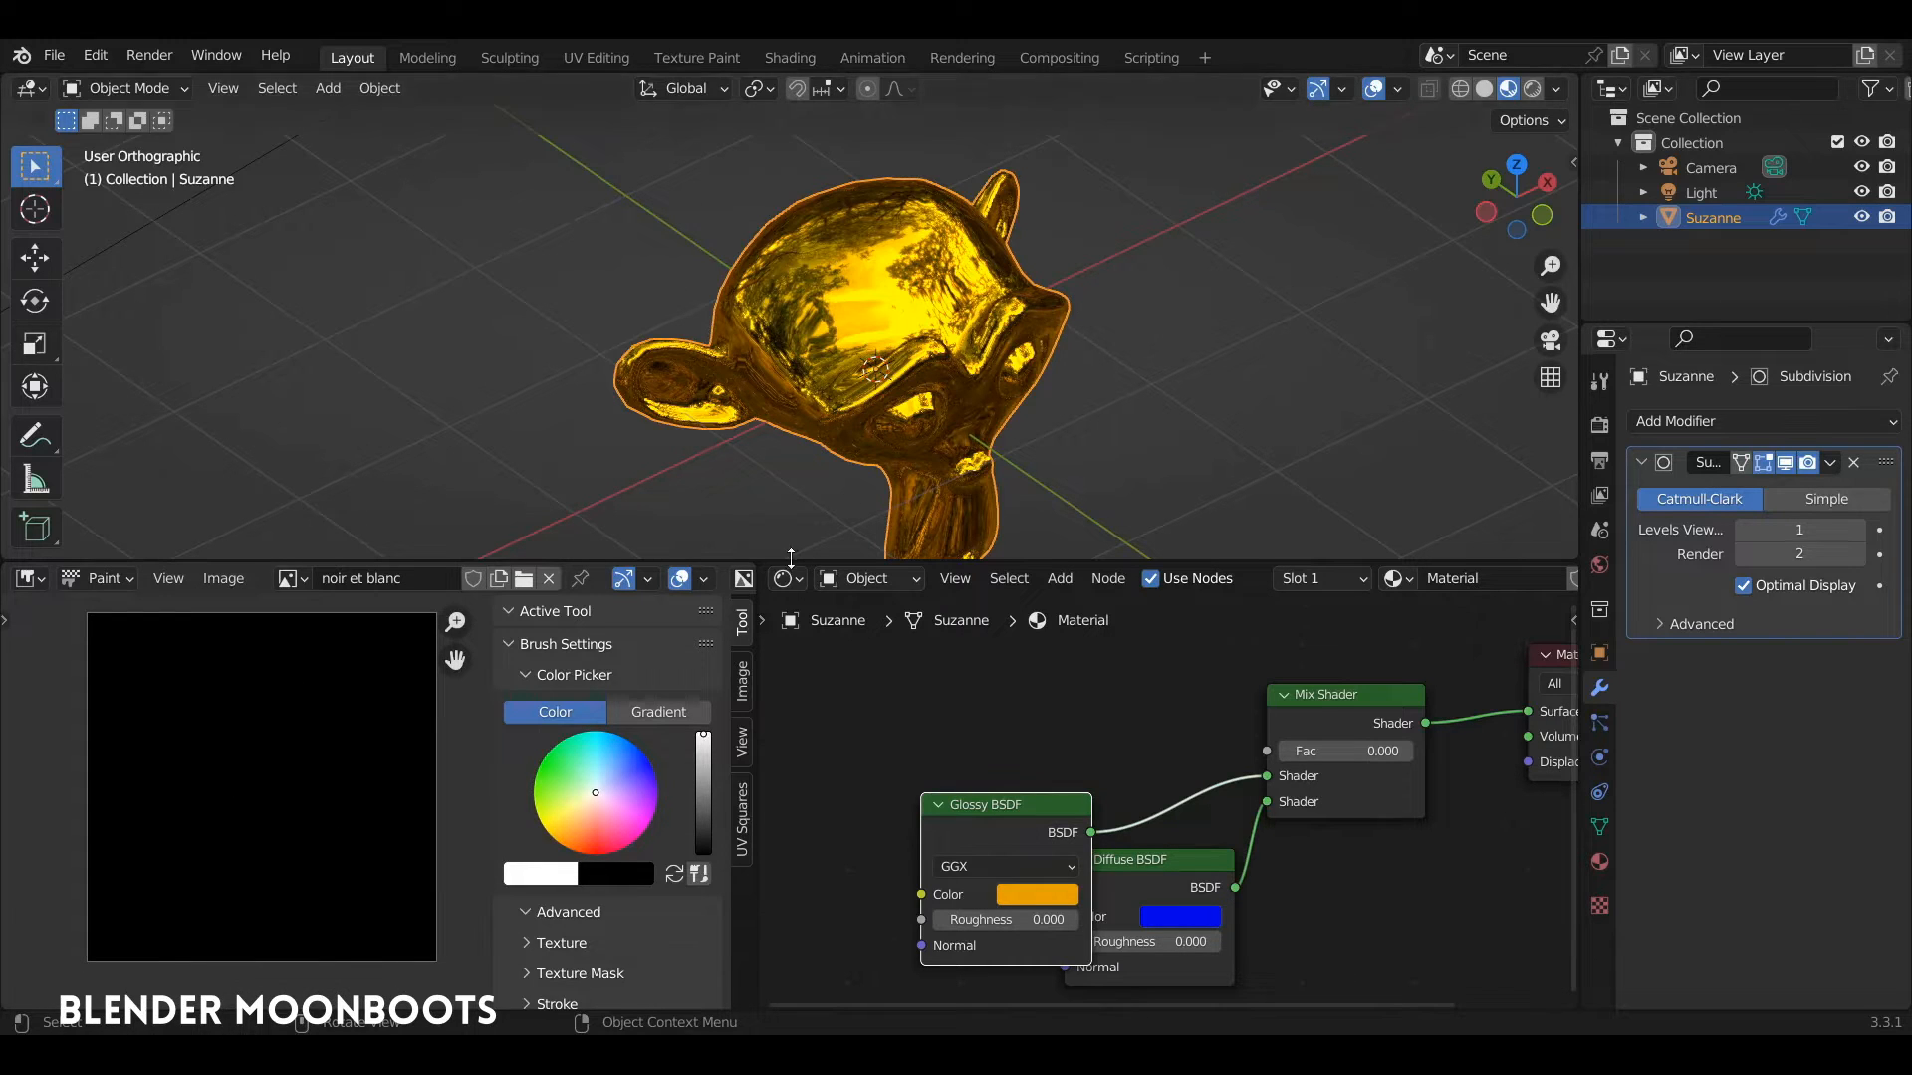
Enlarge the 3D viewport and switch Suzanne from Object Mode to Texture Paint mode.
left_click_drag(795, 563, 794, 642)
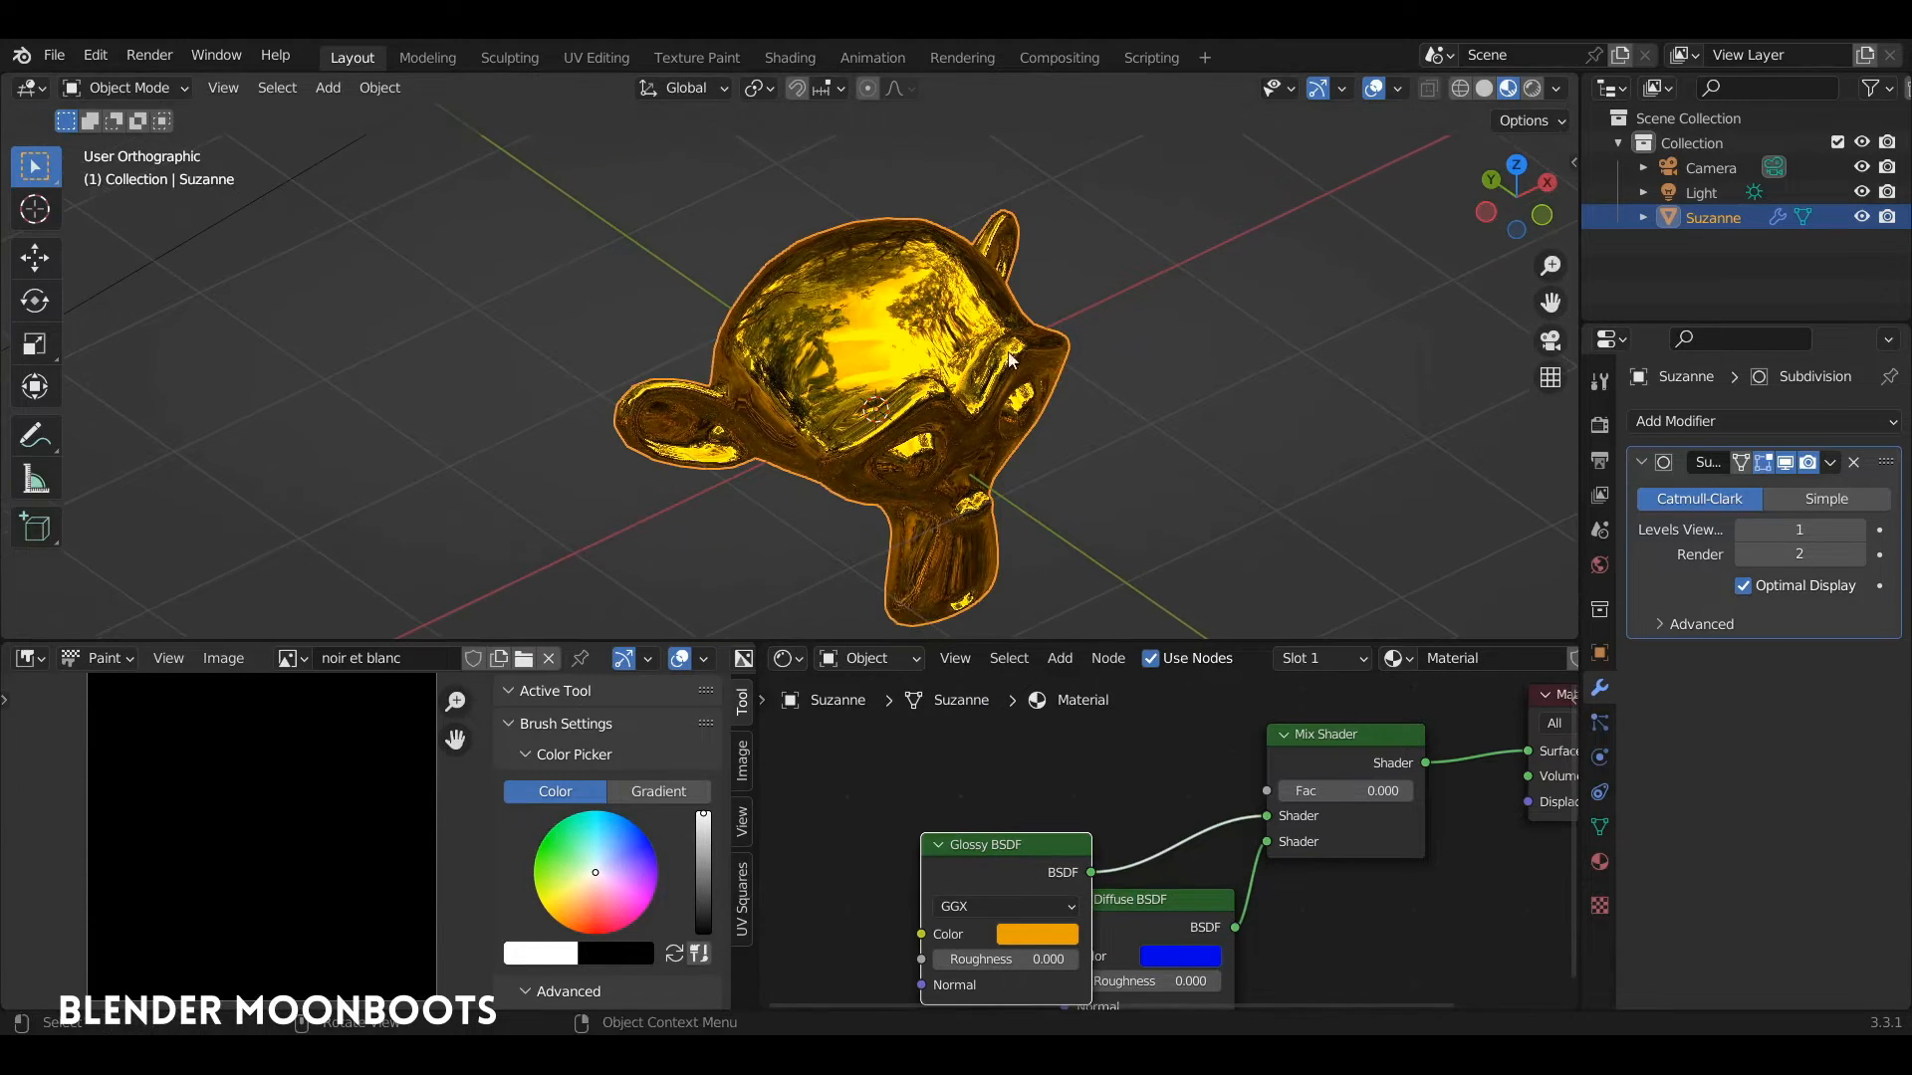
mouse_move(1010, 358)
middle_mouse_down()
mouse_move(966, 381)
mouse_move(953, 315)
mouse_move(947, 349)
mouse_move(994, 336)
middle_mouse_up()
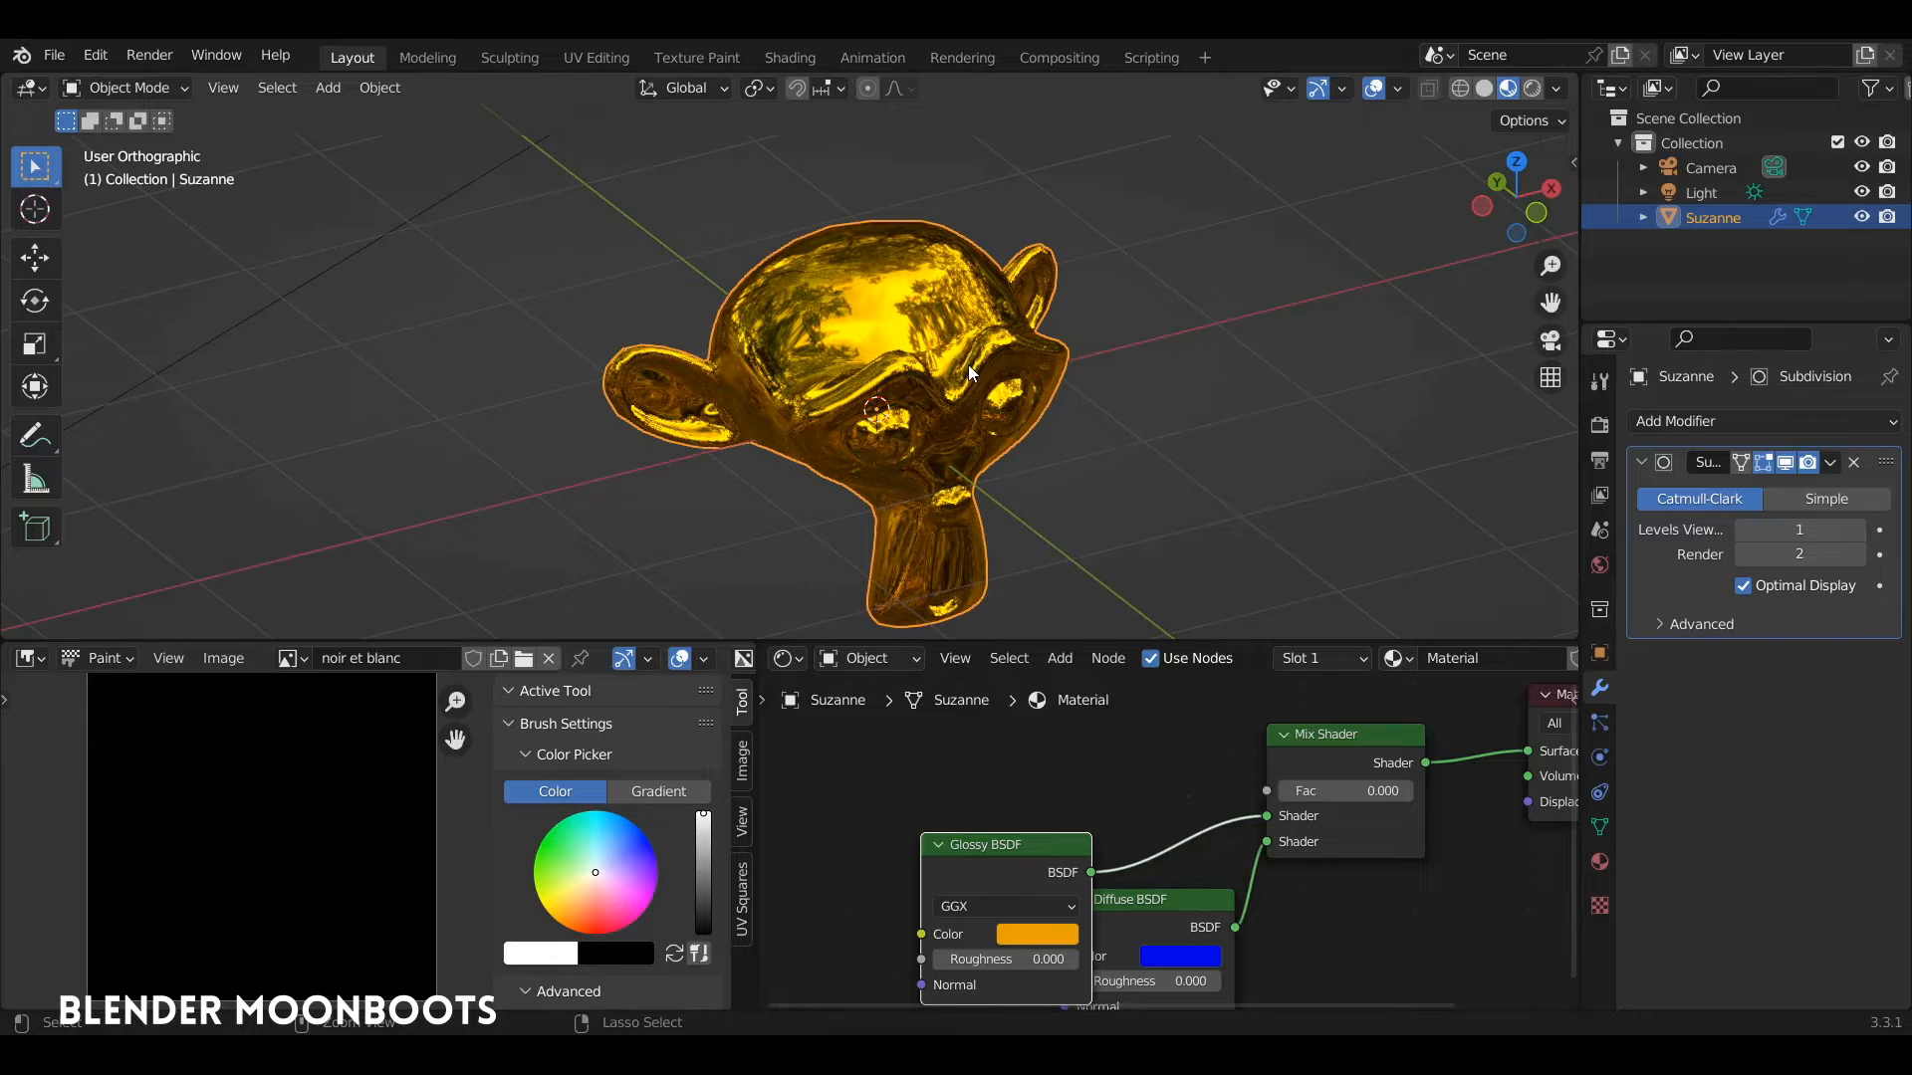
key("ctrl+Tab")
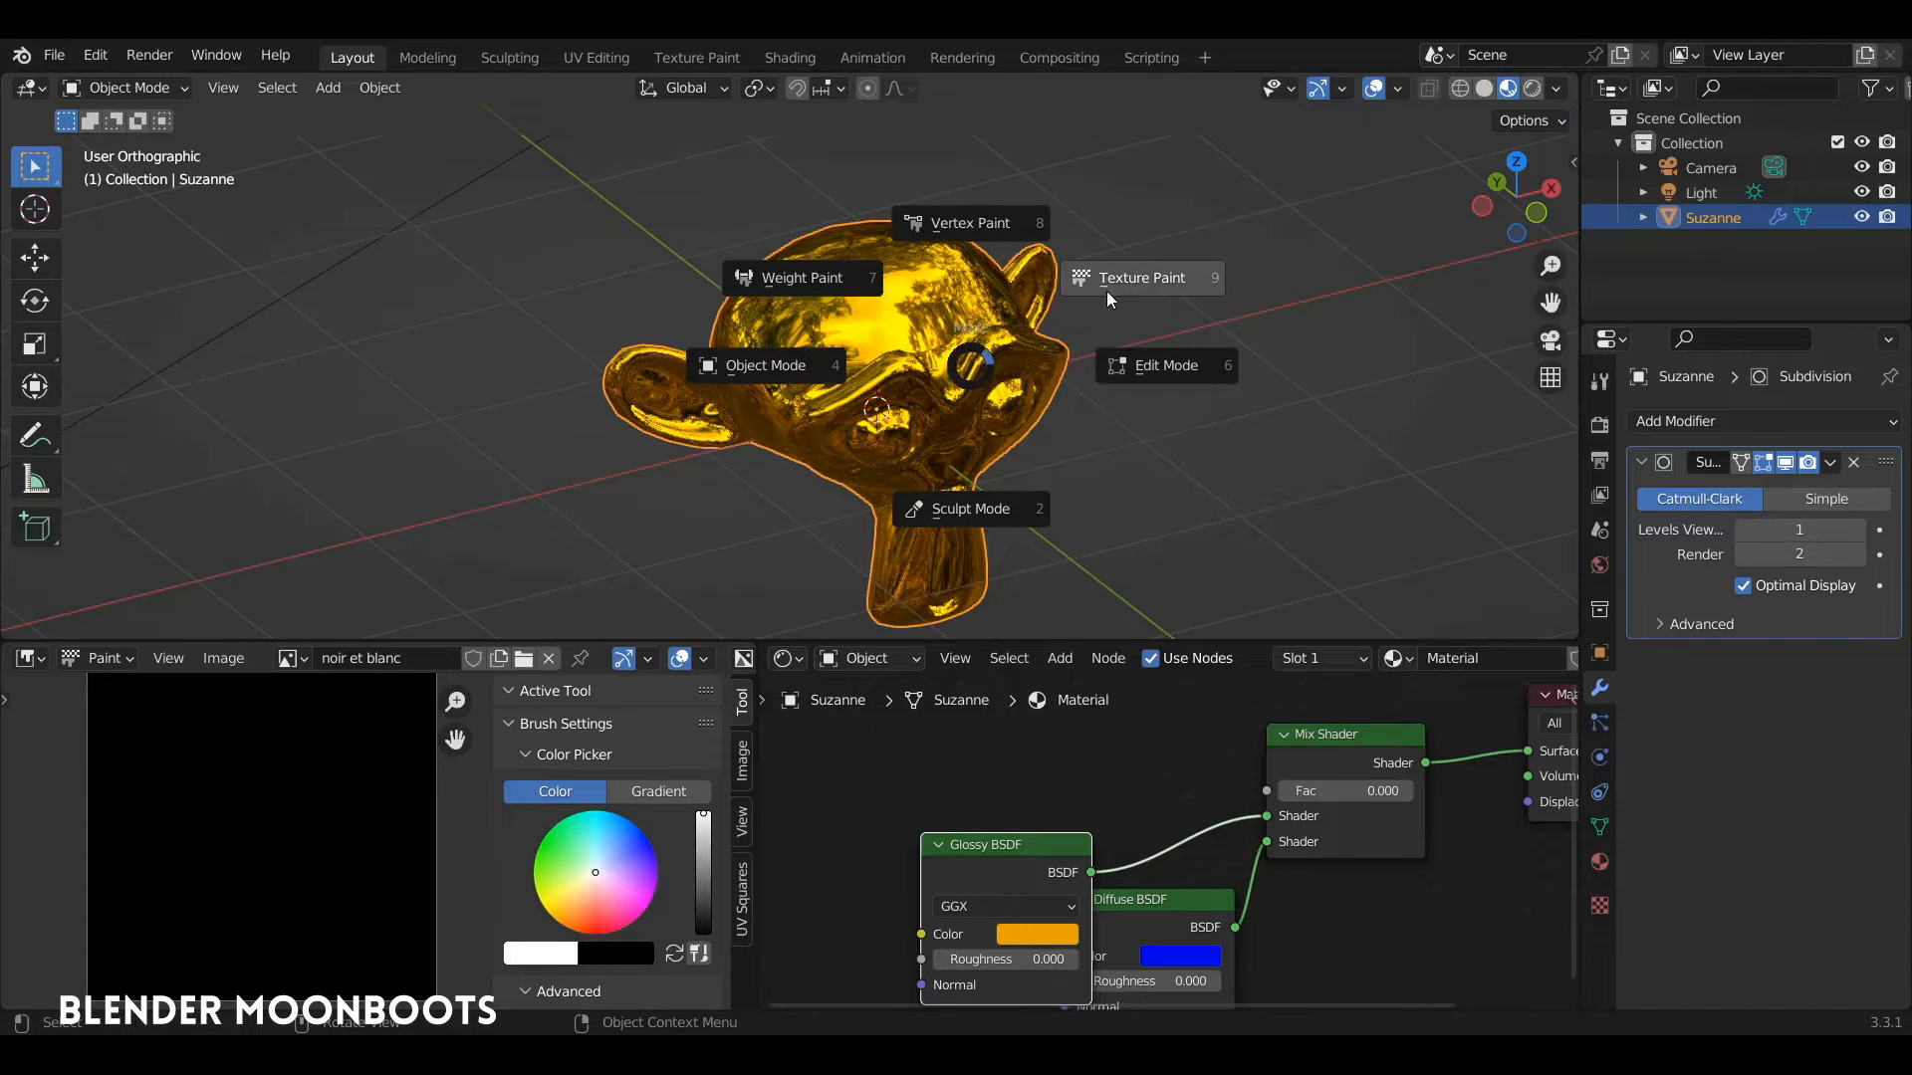
left_click(1132, 282)
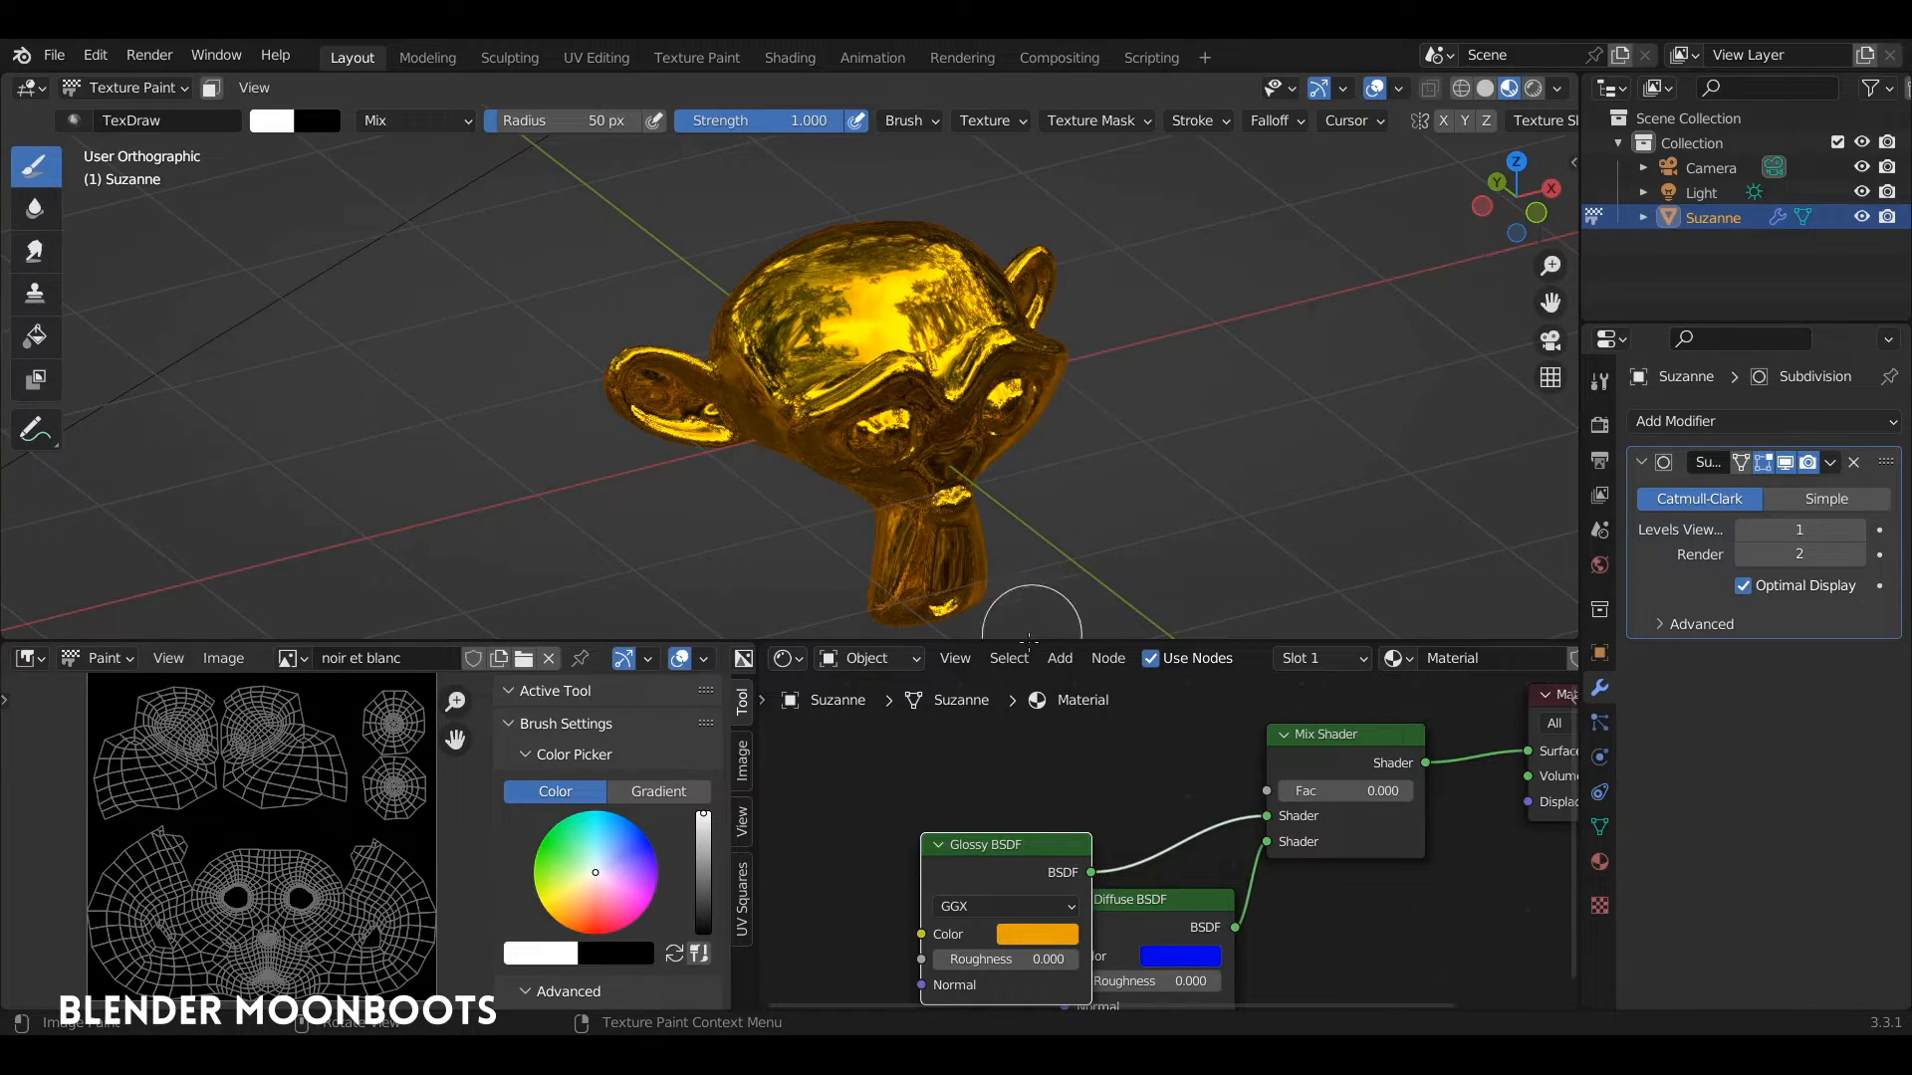
Give the Shader Editor more room and add an Image Texture node before the Glossy BSDF node.
left_click_drag(990, 642, 980, 518)
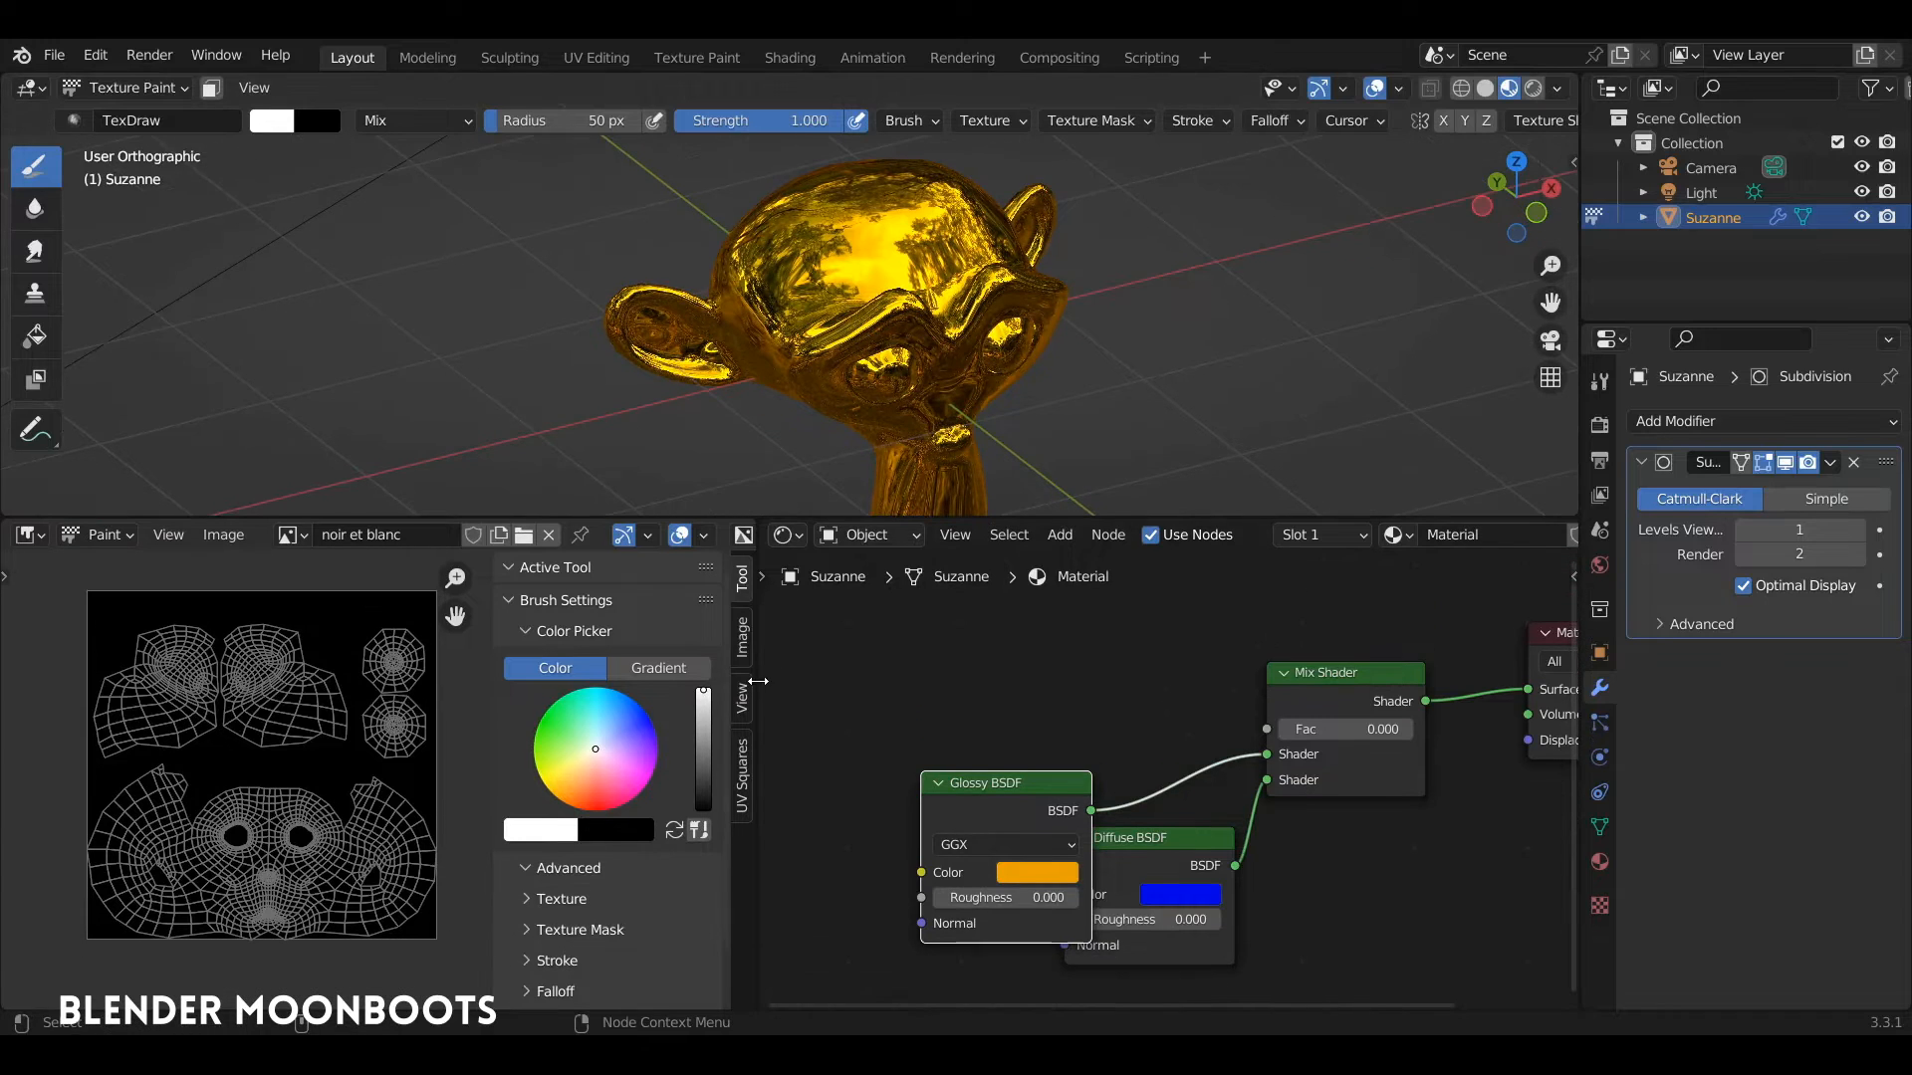
left_click_drag(753, 681, 594, 682)
scroll(900, 696, "down", 2)
key("shift+a")
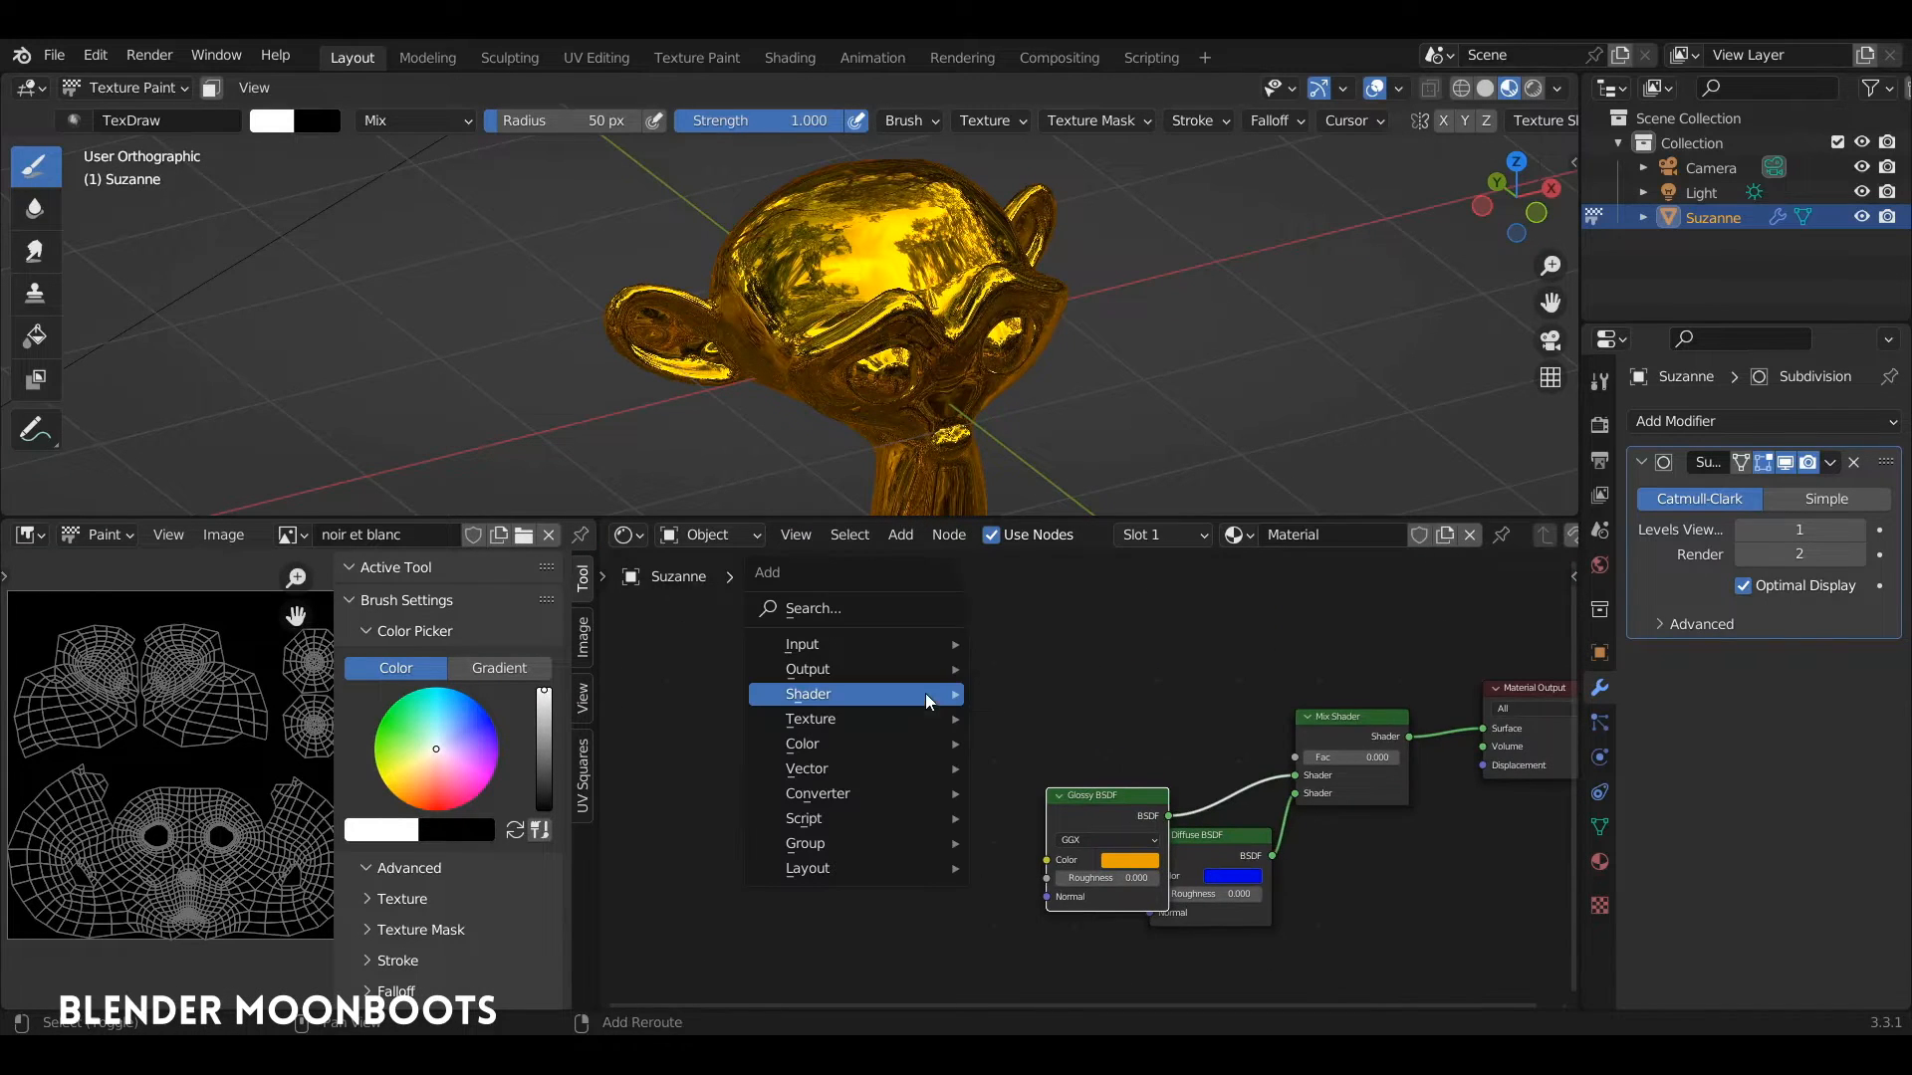
mouse_move(916, 704)
mouse_move(856, 719)
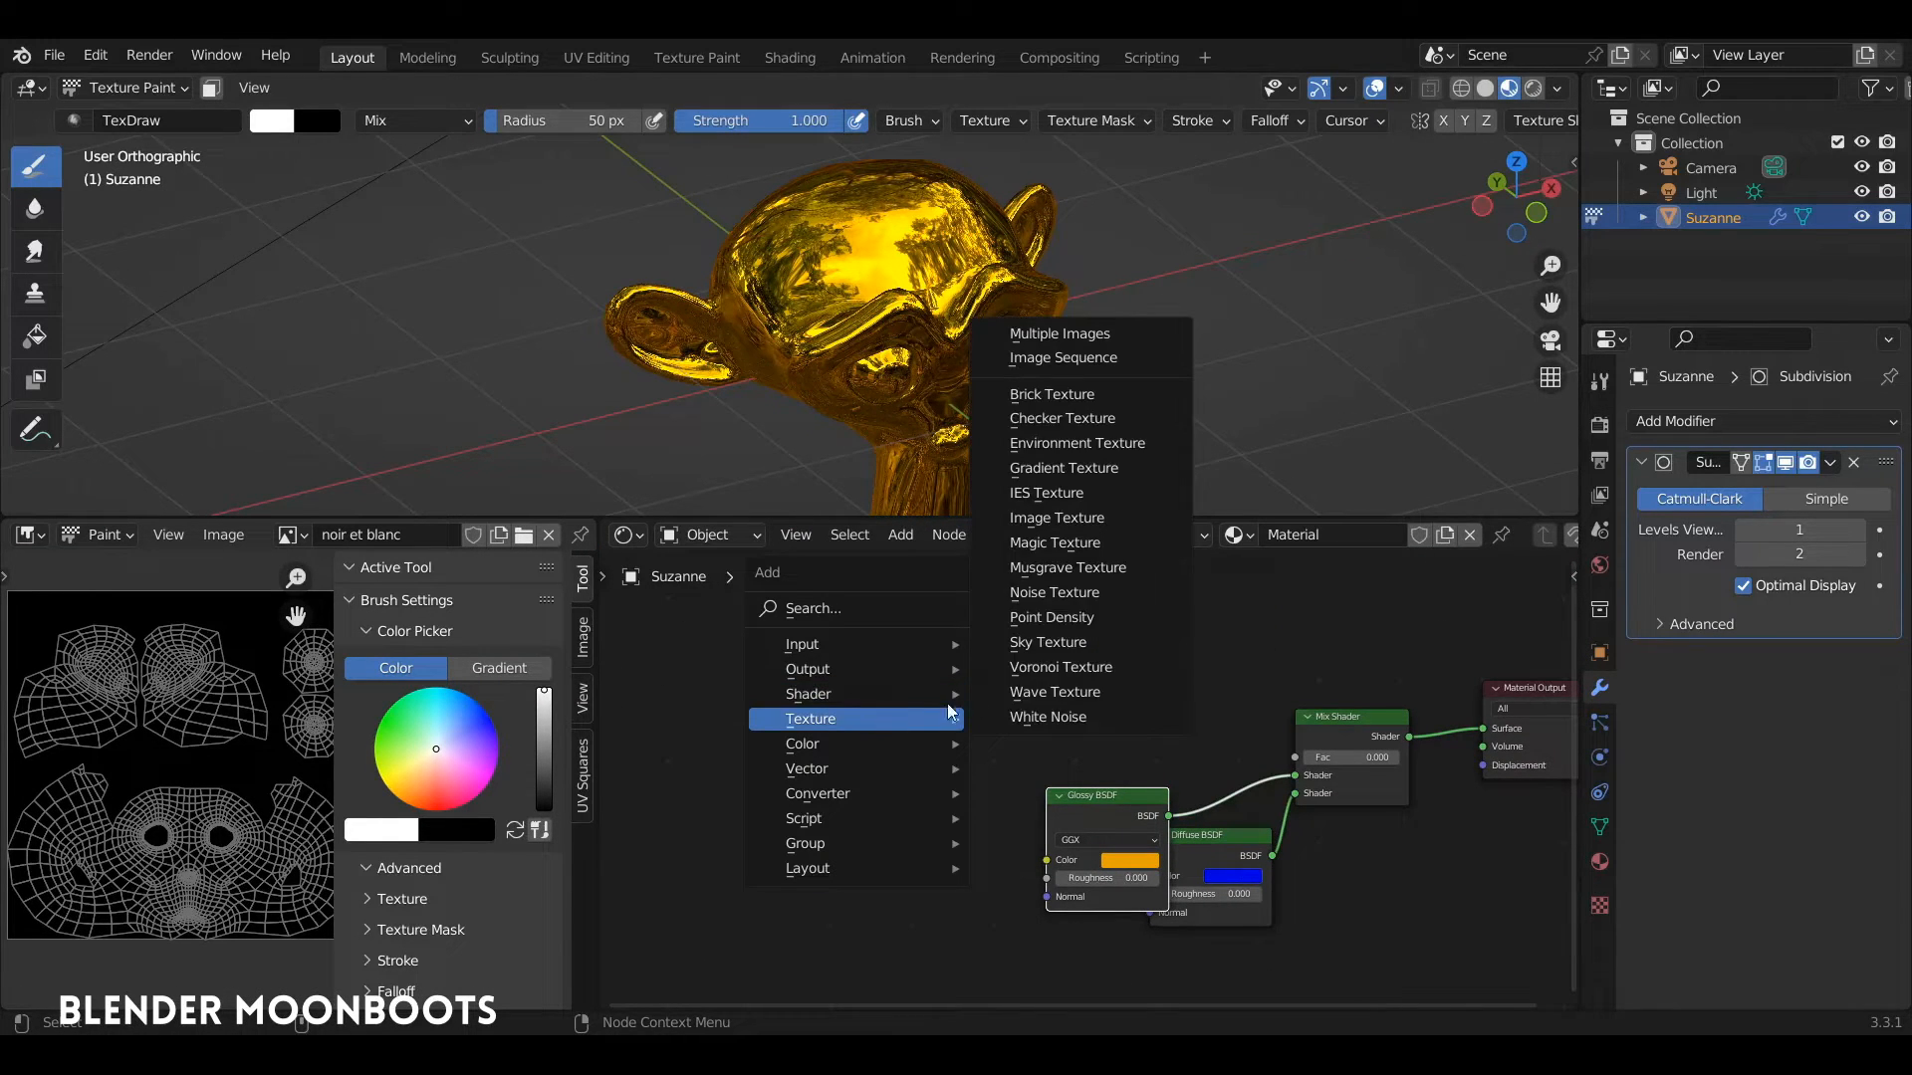
left_click(1099, 525)
left_click(846, 662)
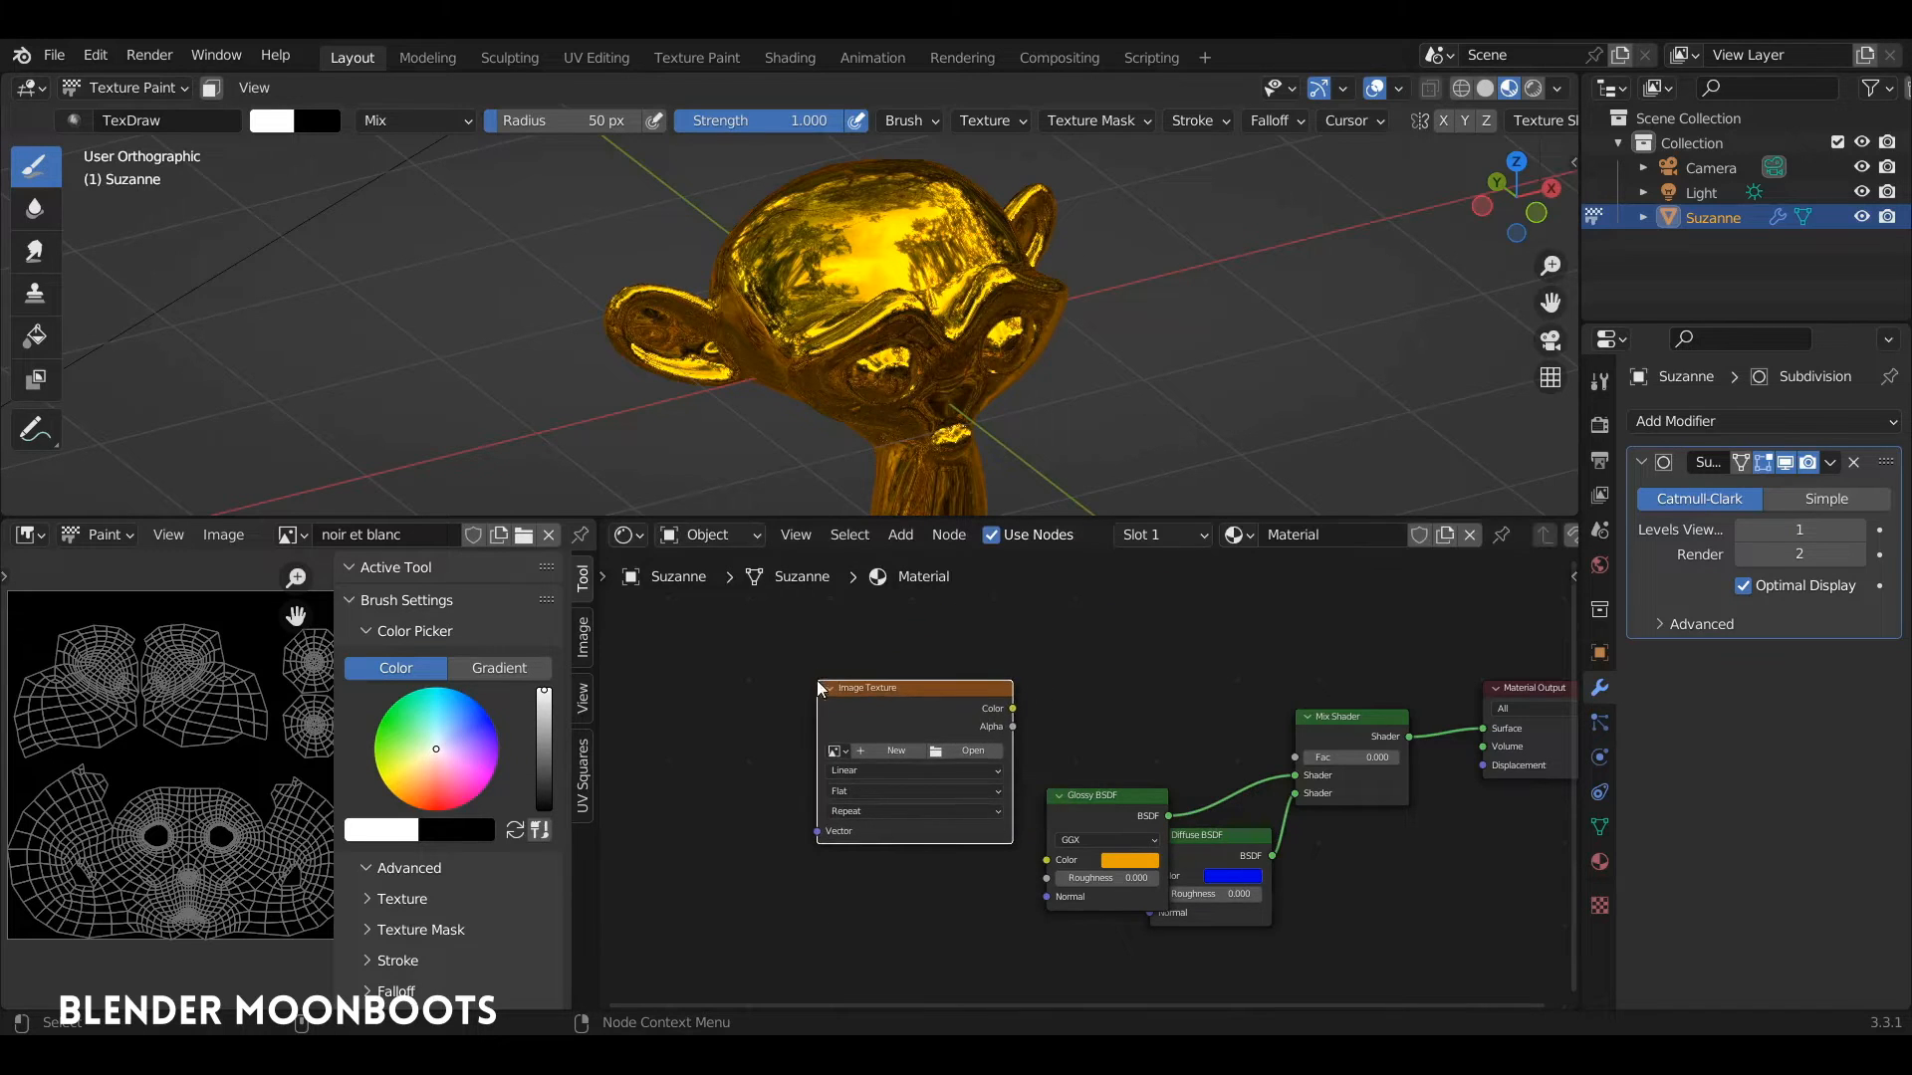
Assign the existing noir et blanc image to the Image Texture node.
middle_click_drag(1095, 617, 1129, 542, "ctrl")
left_click(769, 728)
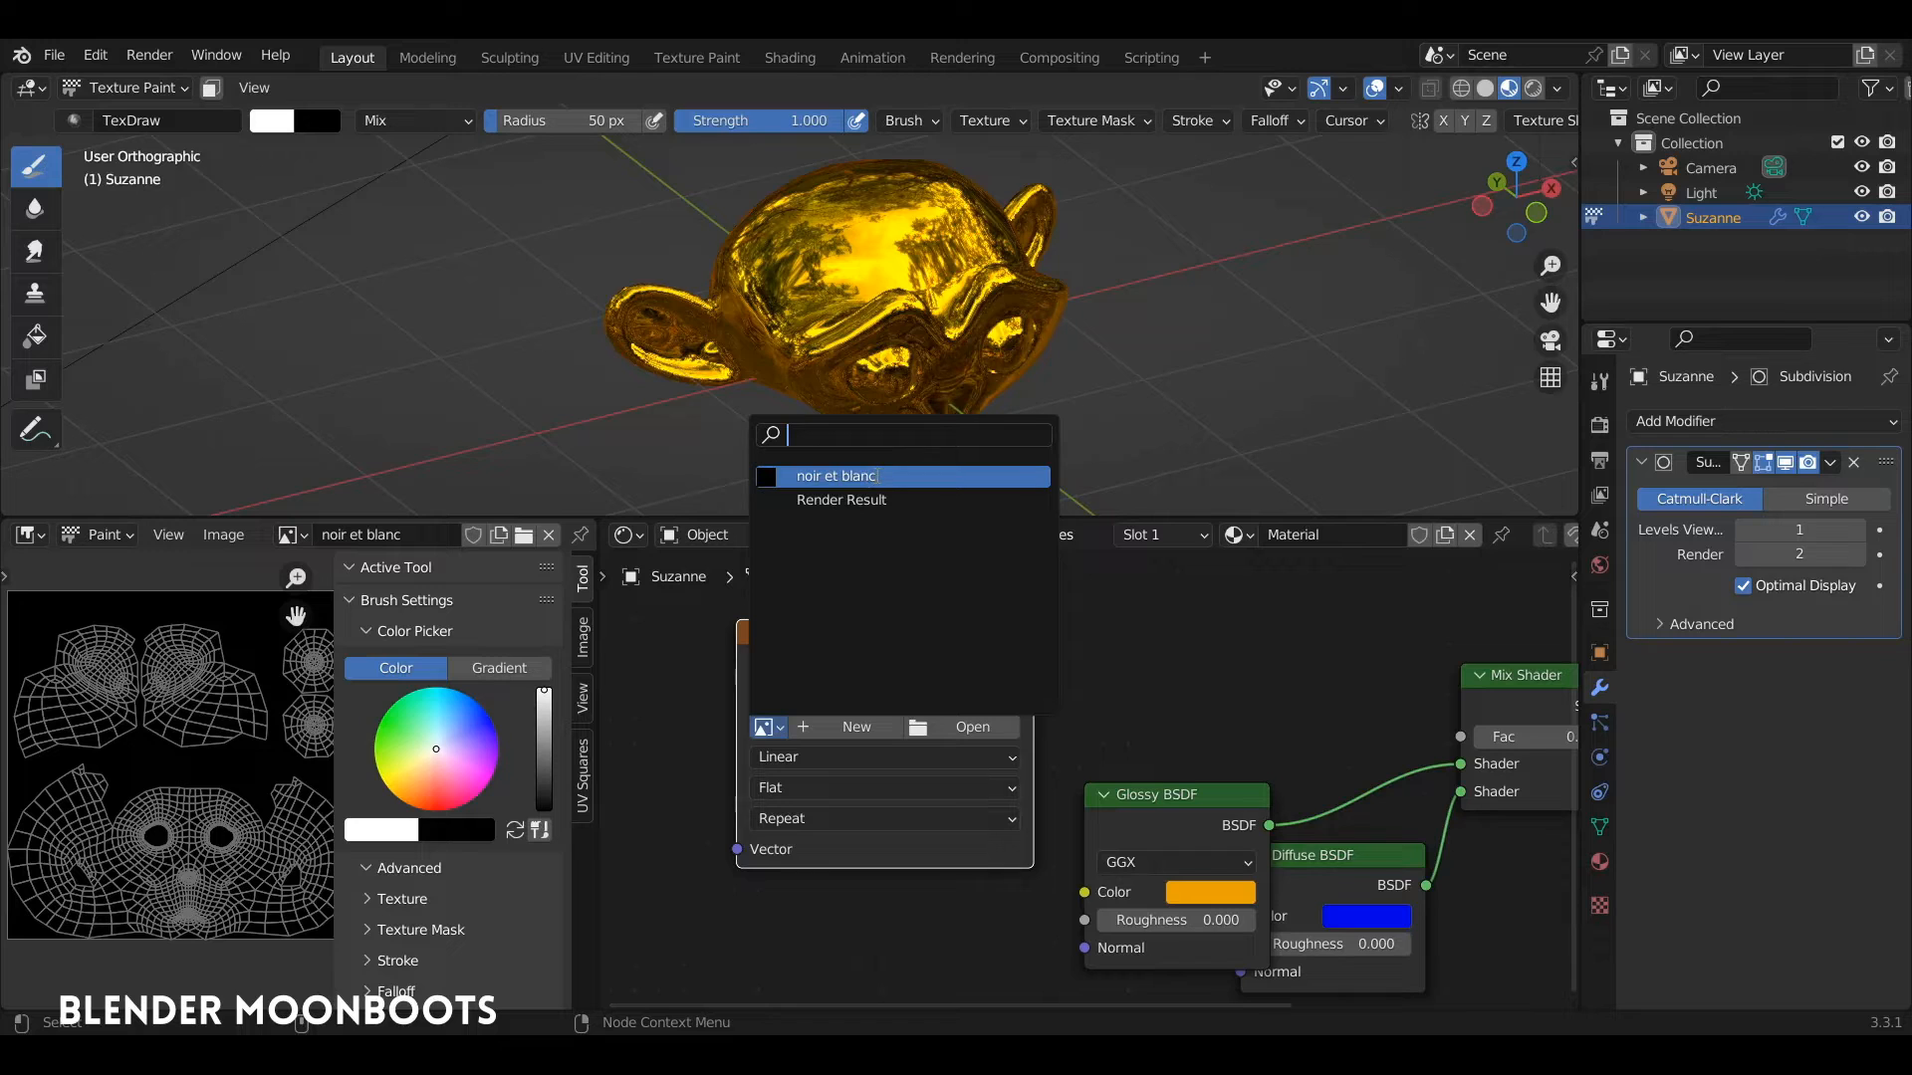
left_click(878, 476)
middle_click_drag(1103, 658, 1001, 697)
scroll(1080, 649, "down", 2)
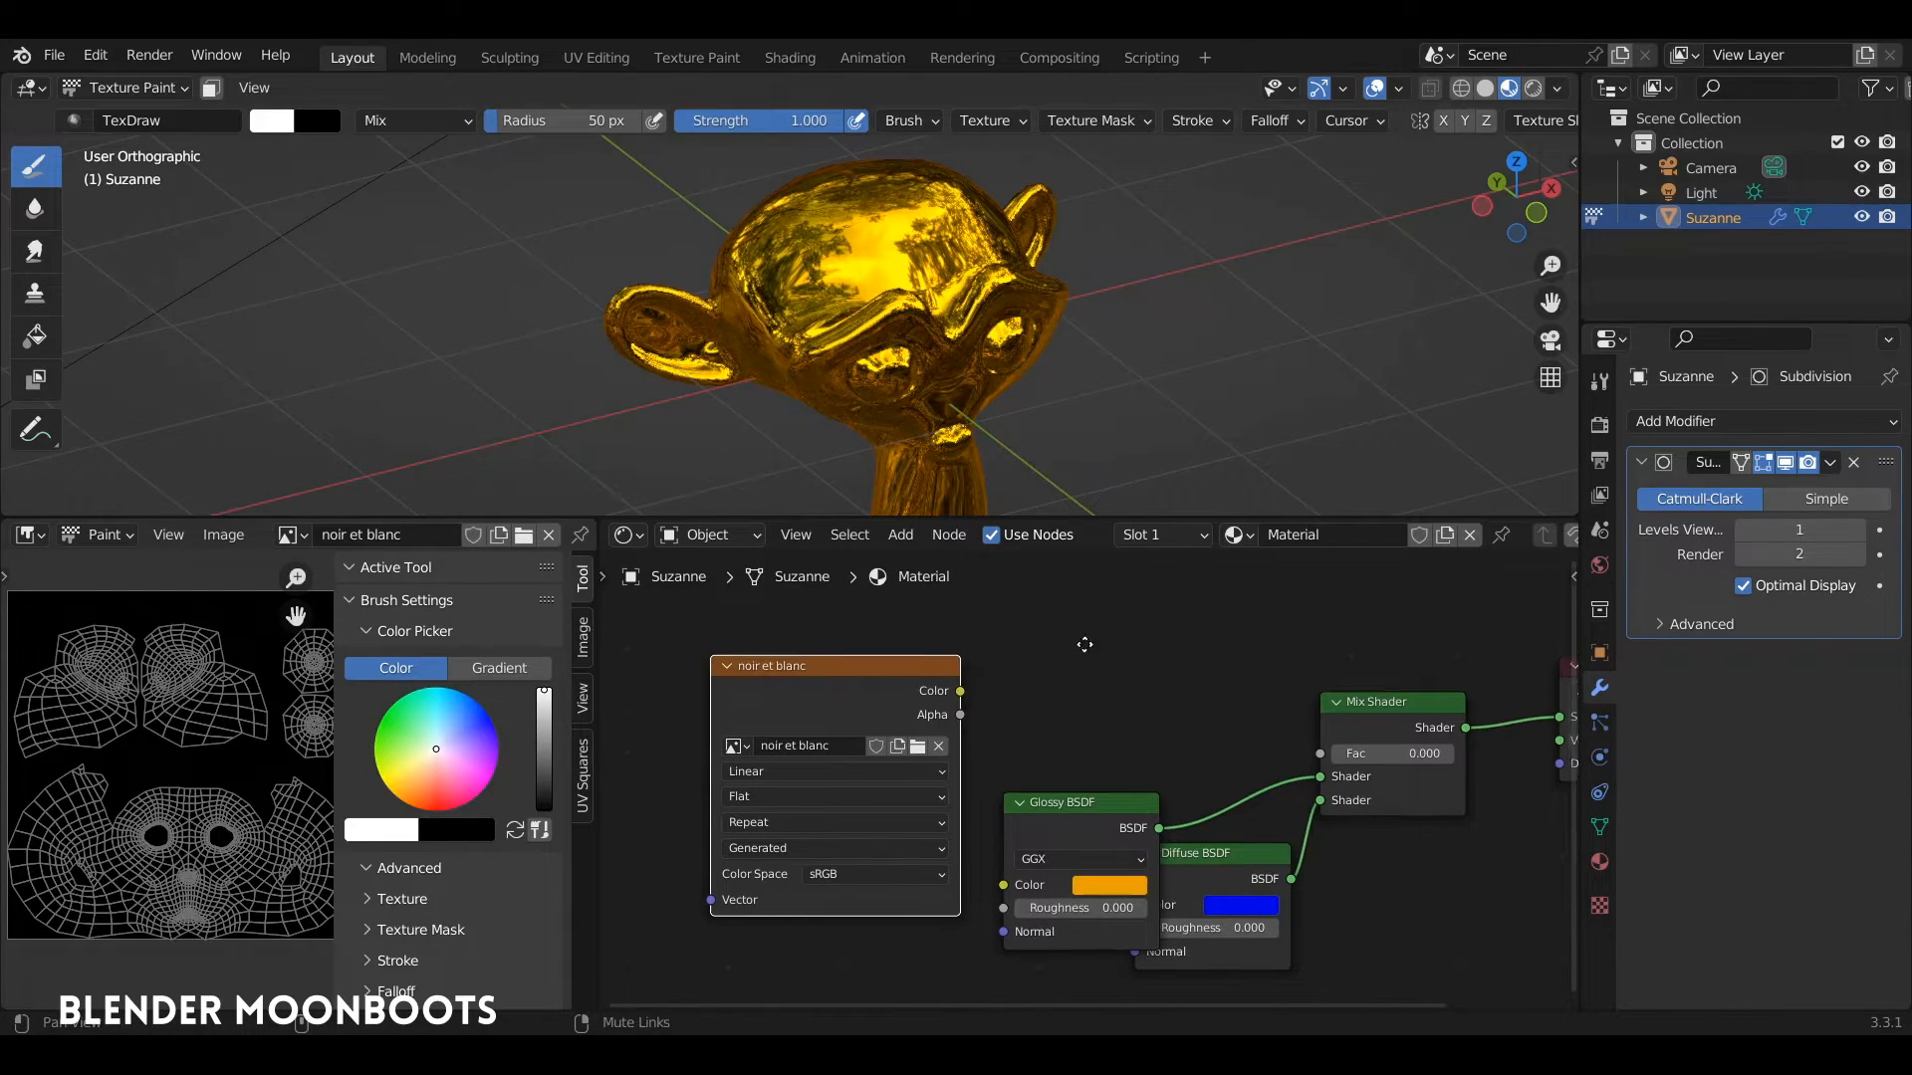
Try the noir et blanc Color output on the Material Output's Surface and reconnect the Mix Shader in its place.
left_click_drag(917, 732, 1448, 766)
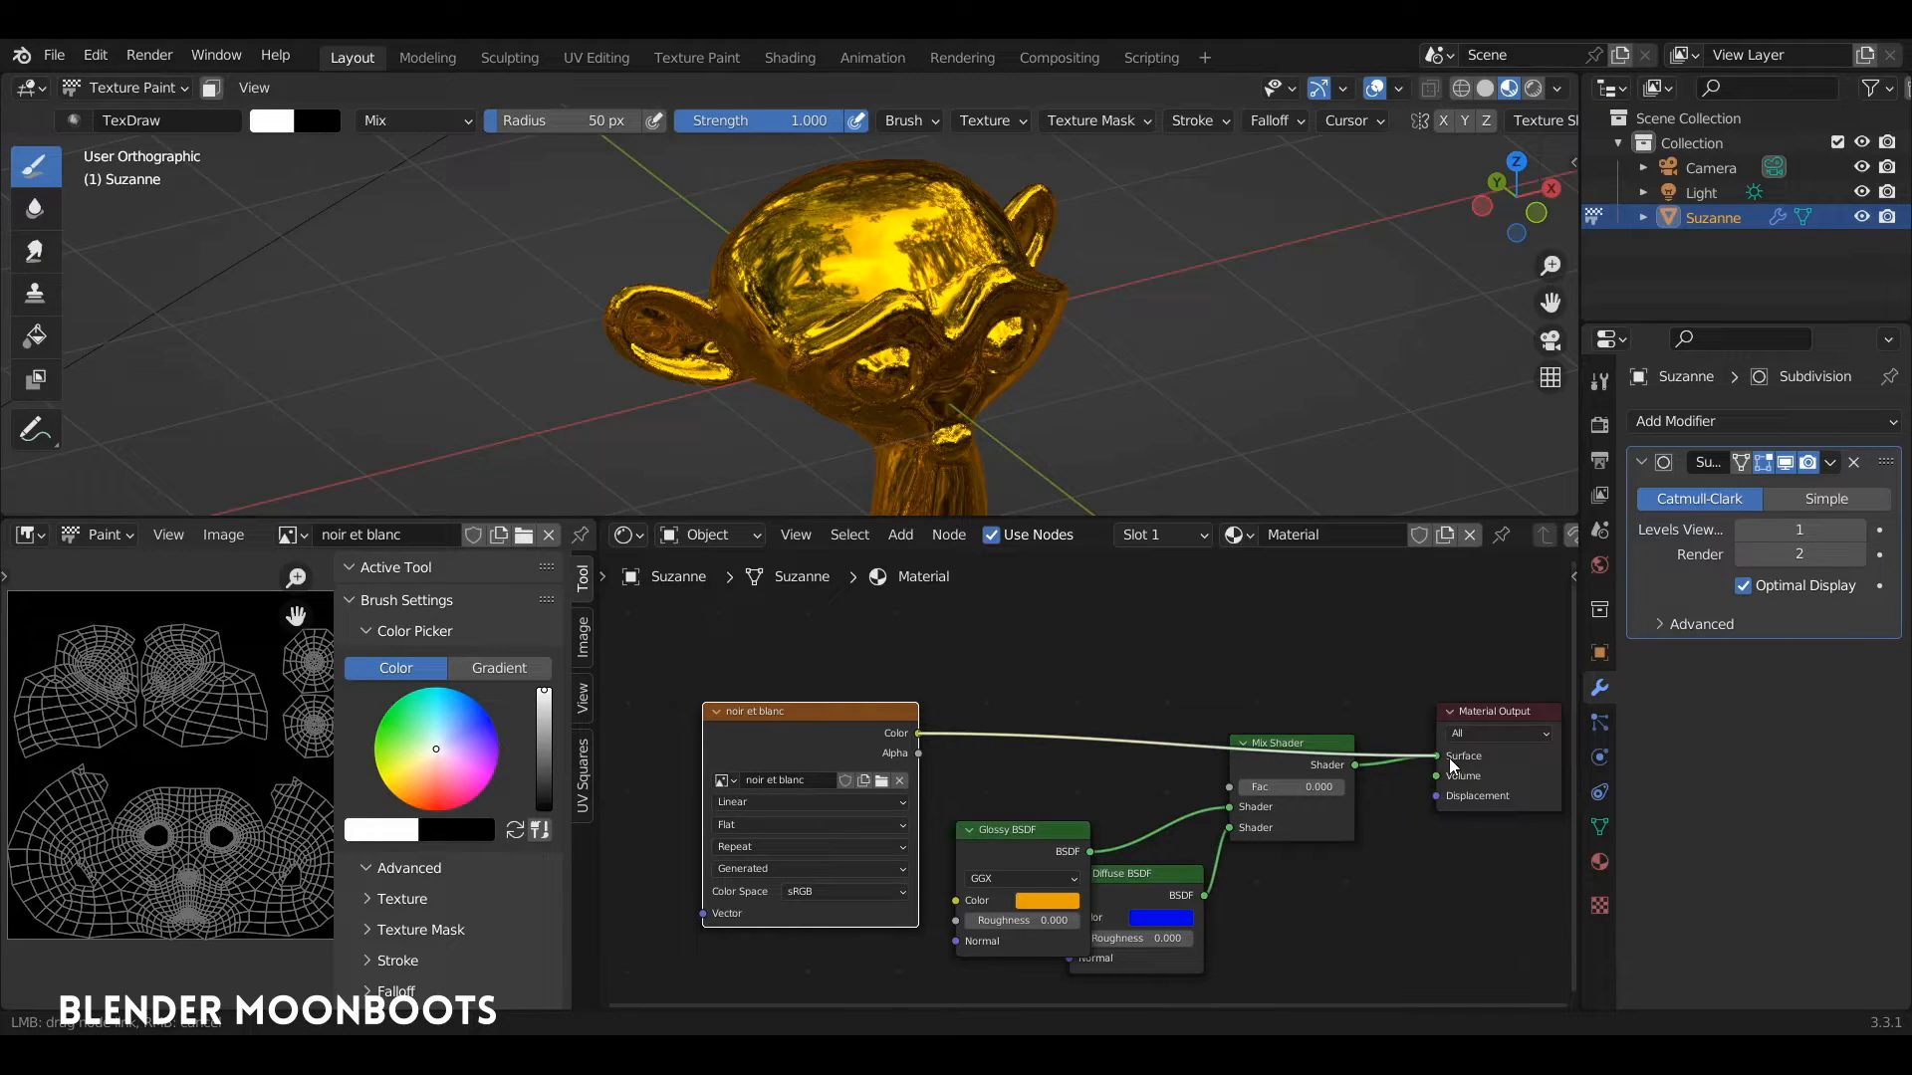
left_click_drag(1292, 761, 1435, 758)
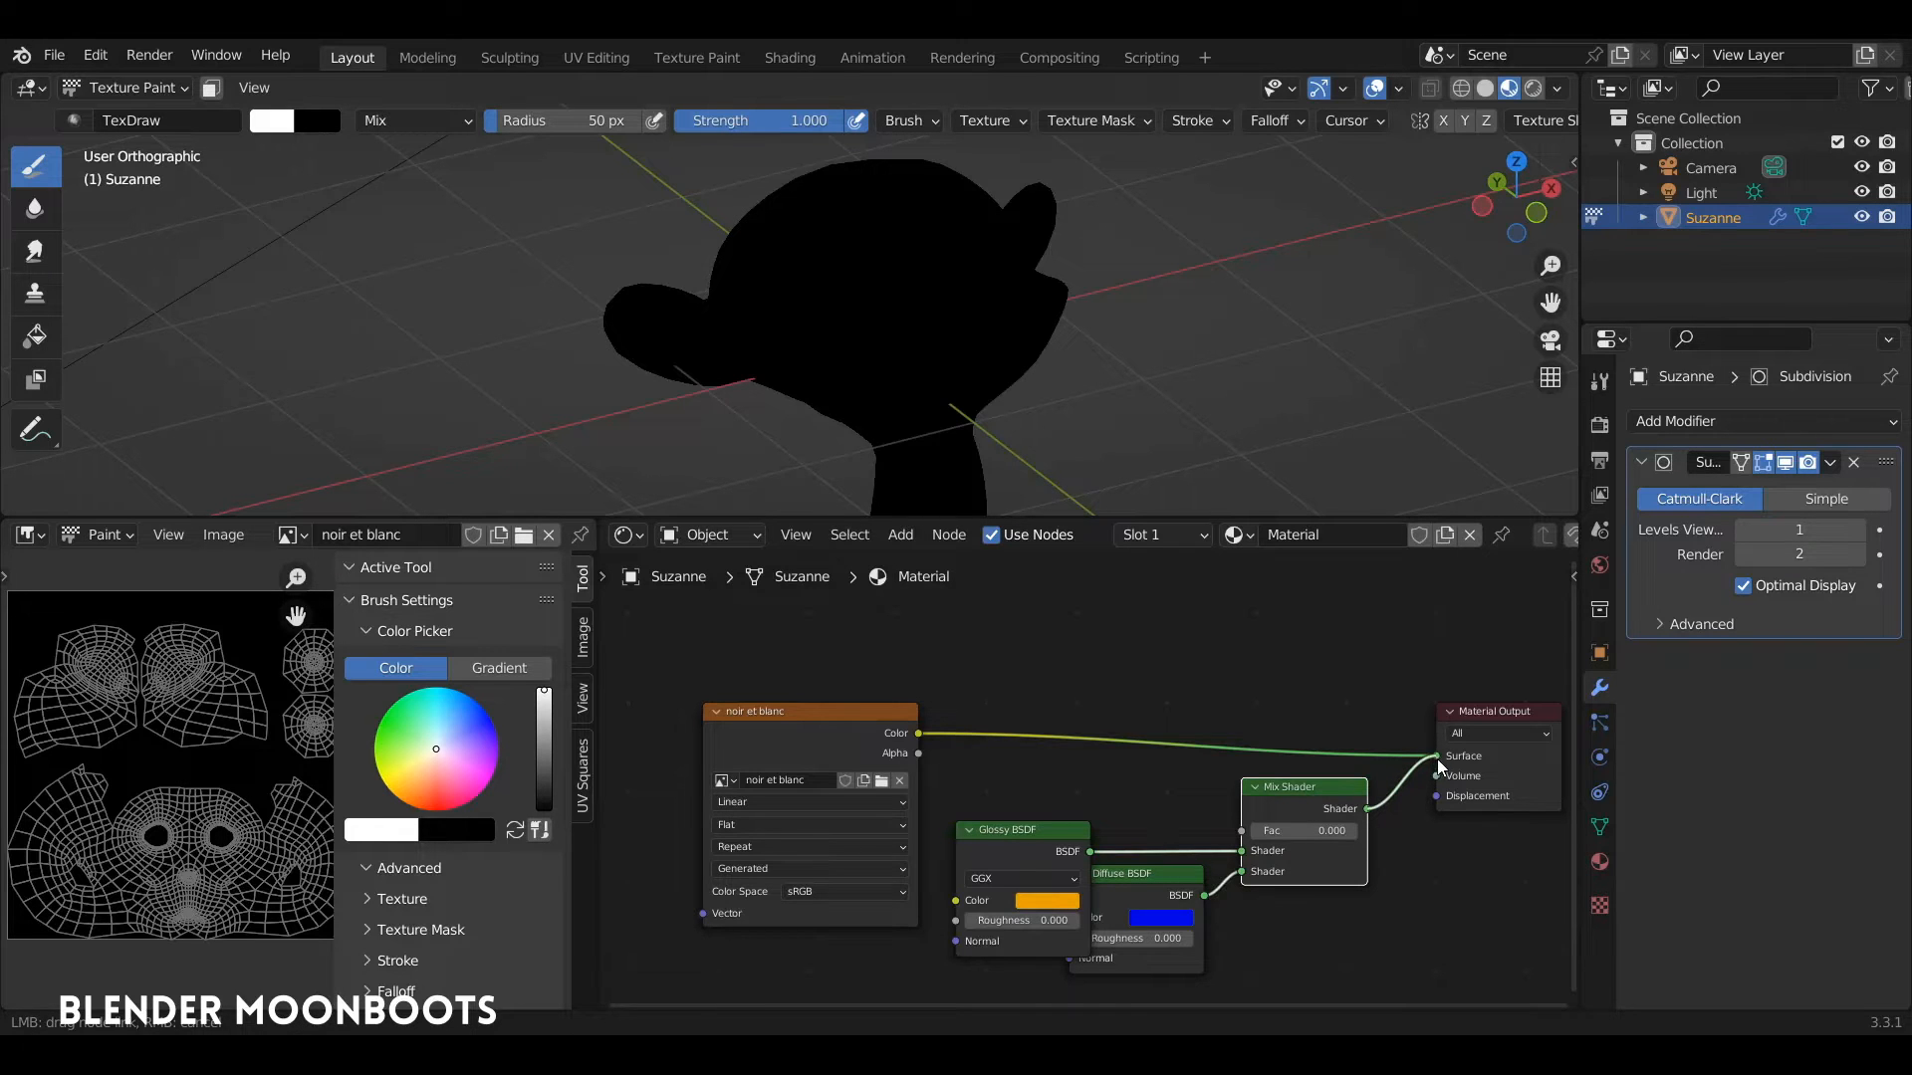
left_click_drag(794, 718, 785, 721)
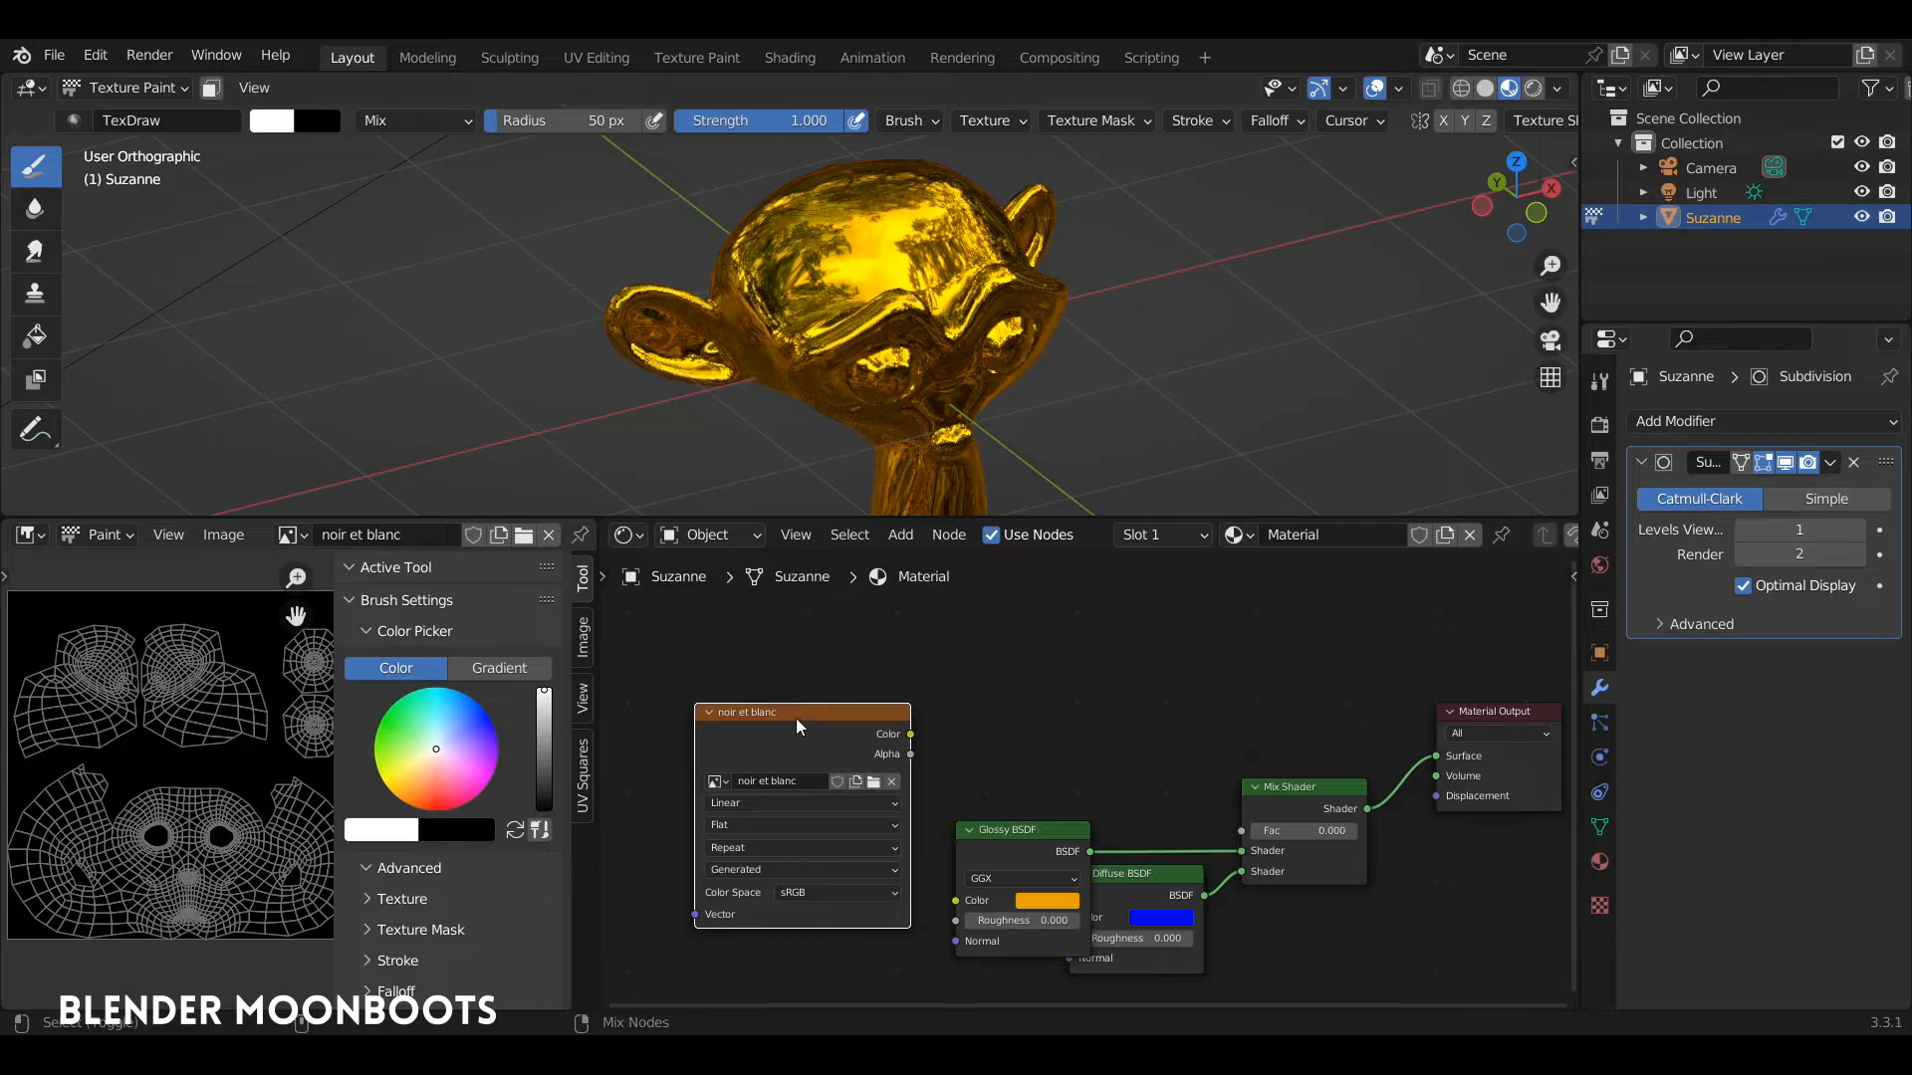
Preview the noir et blanc texture node directly through the Material Output's Surface and move the node slightly up.
left_click(797, 719, "ctrl+shift")
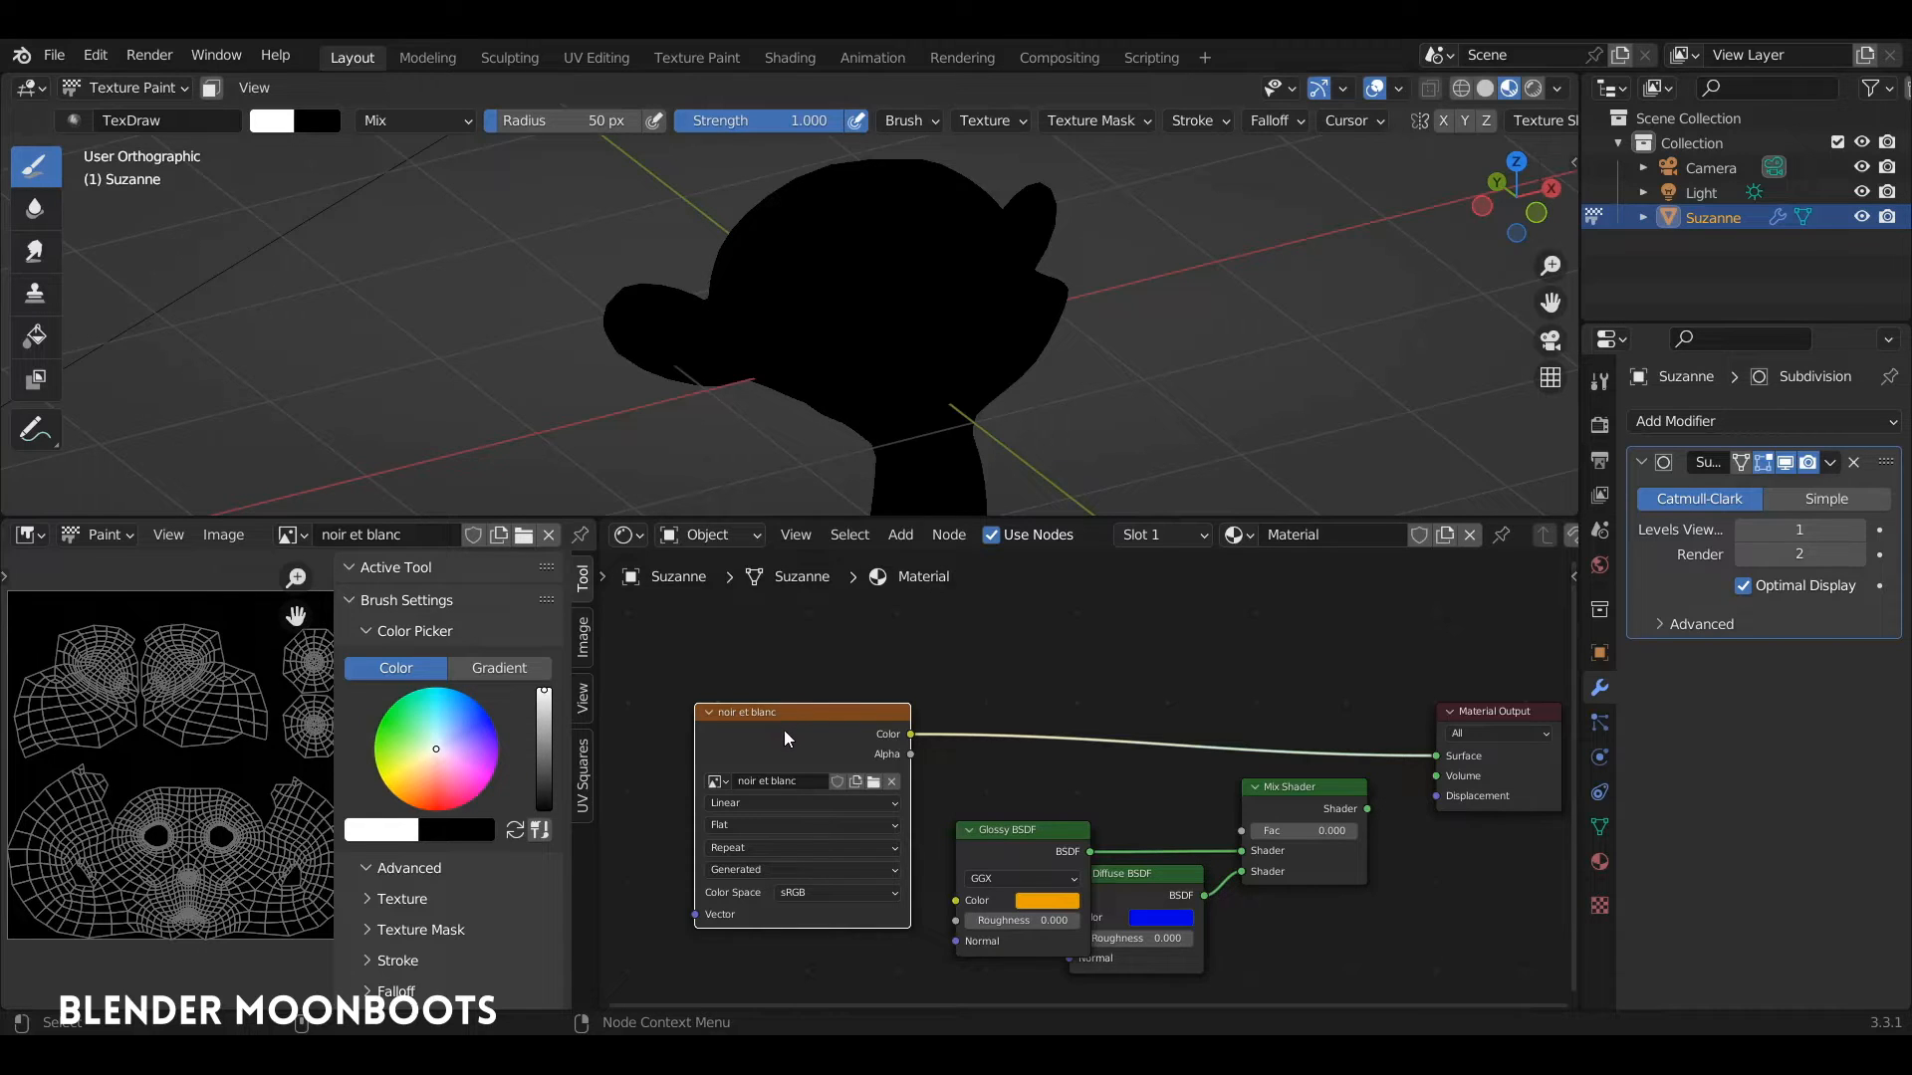
mouse_move(843, 716)
left_mouse_down()
mouse_move(875, 696)
mouse_move(854, 667)
mouse_move(856, 713)
left_mouse_up()
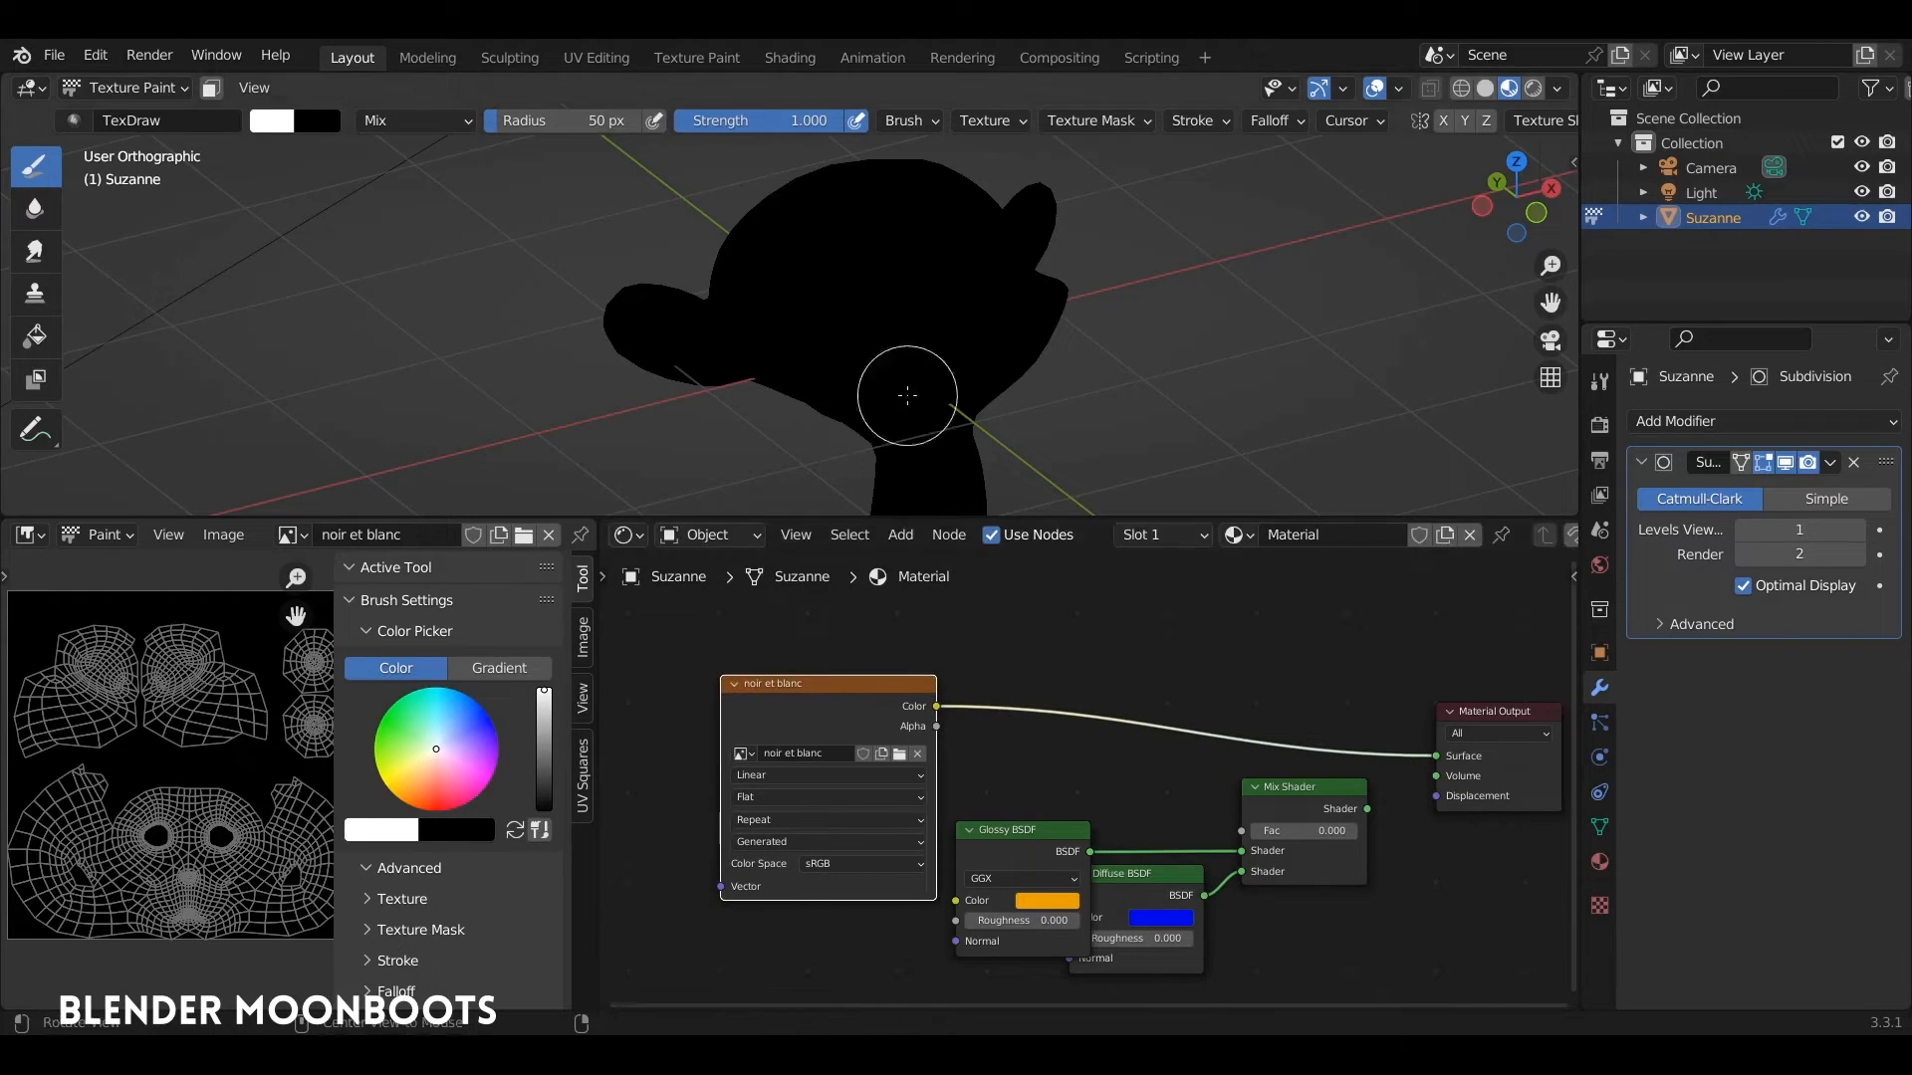
middle_click_drag(907, 395, 904, 444)
left_click_drag(821, 695, 821, 691)
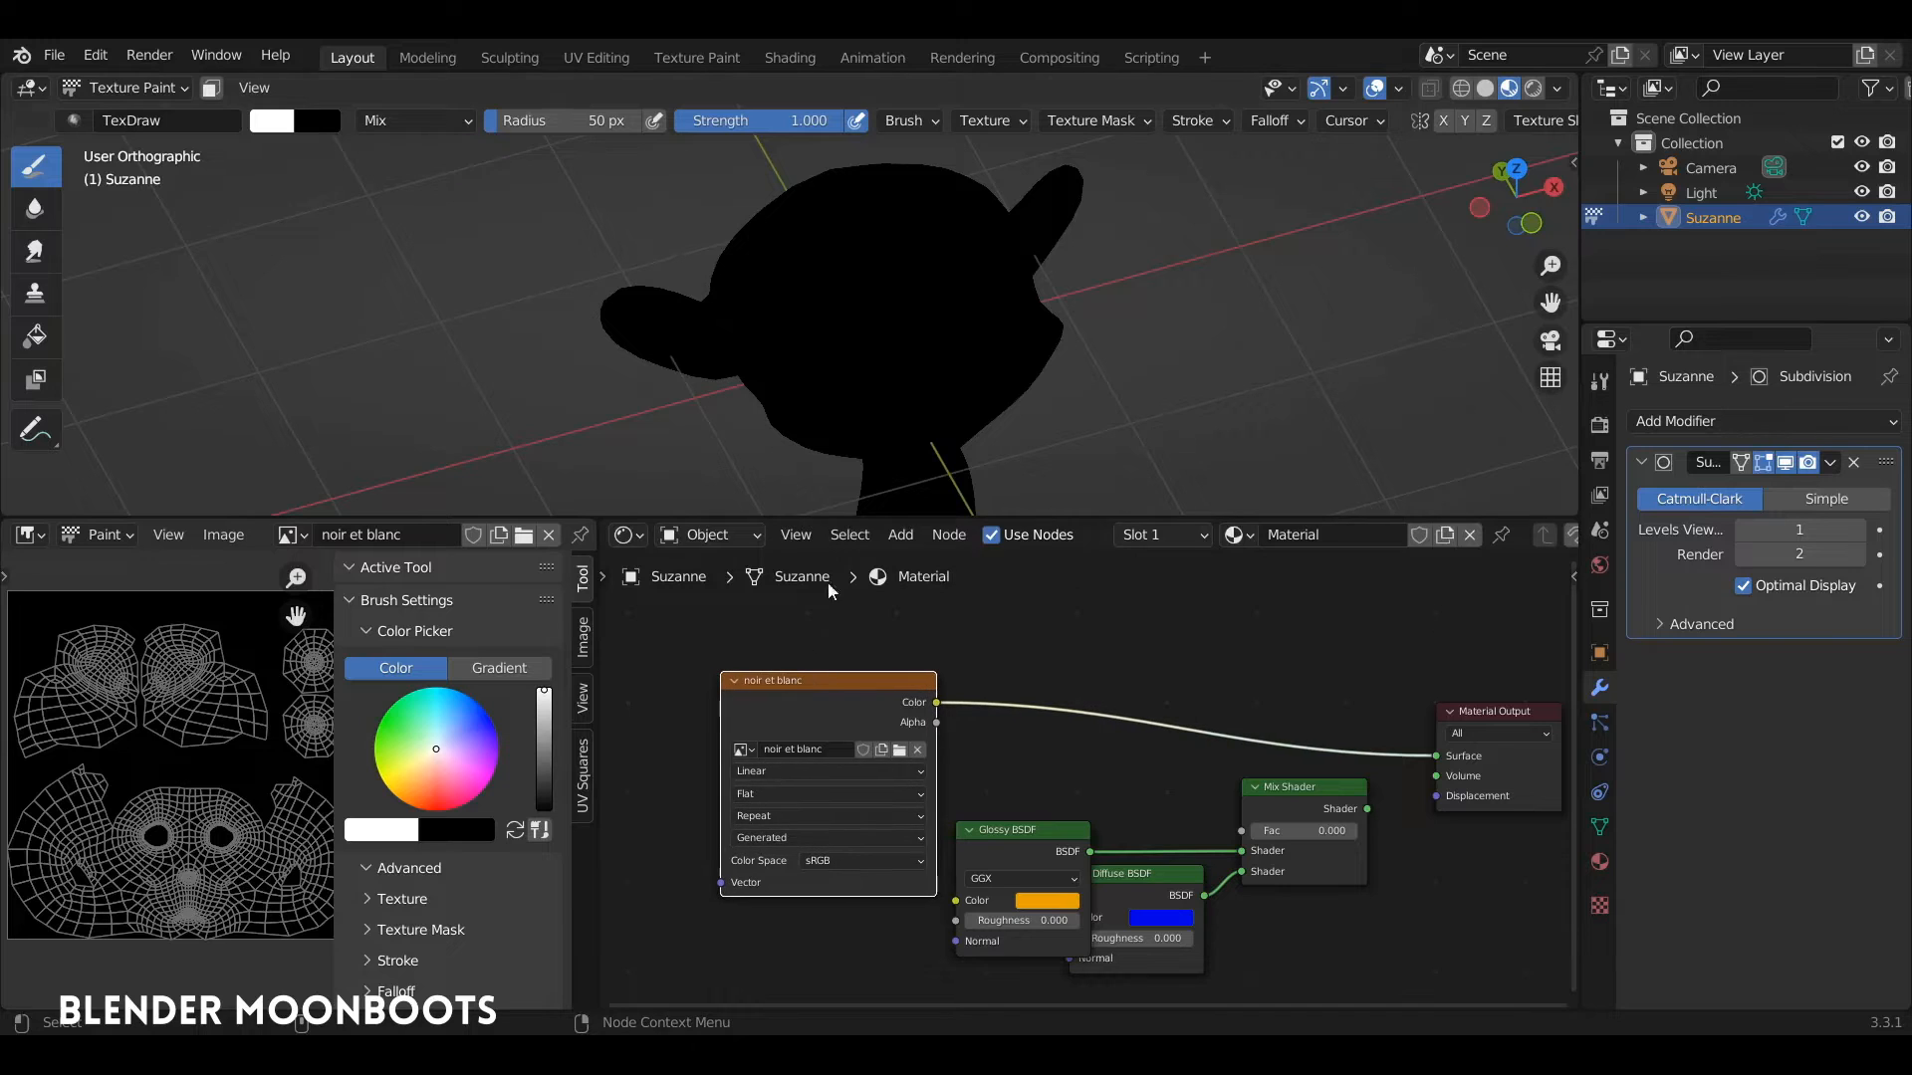
Enlarge the 3D viewport slightly and examine the previewed texture on Suzanne from several angles.
middle_click_drag(917, 424, 982, 384)
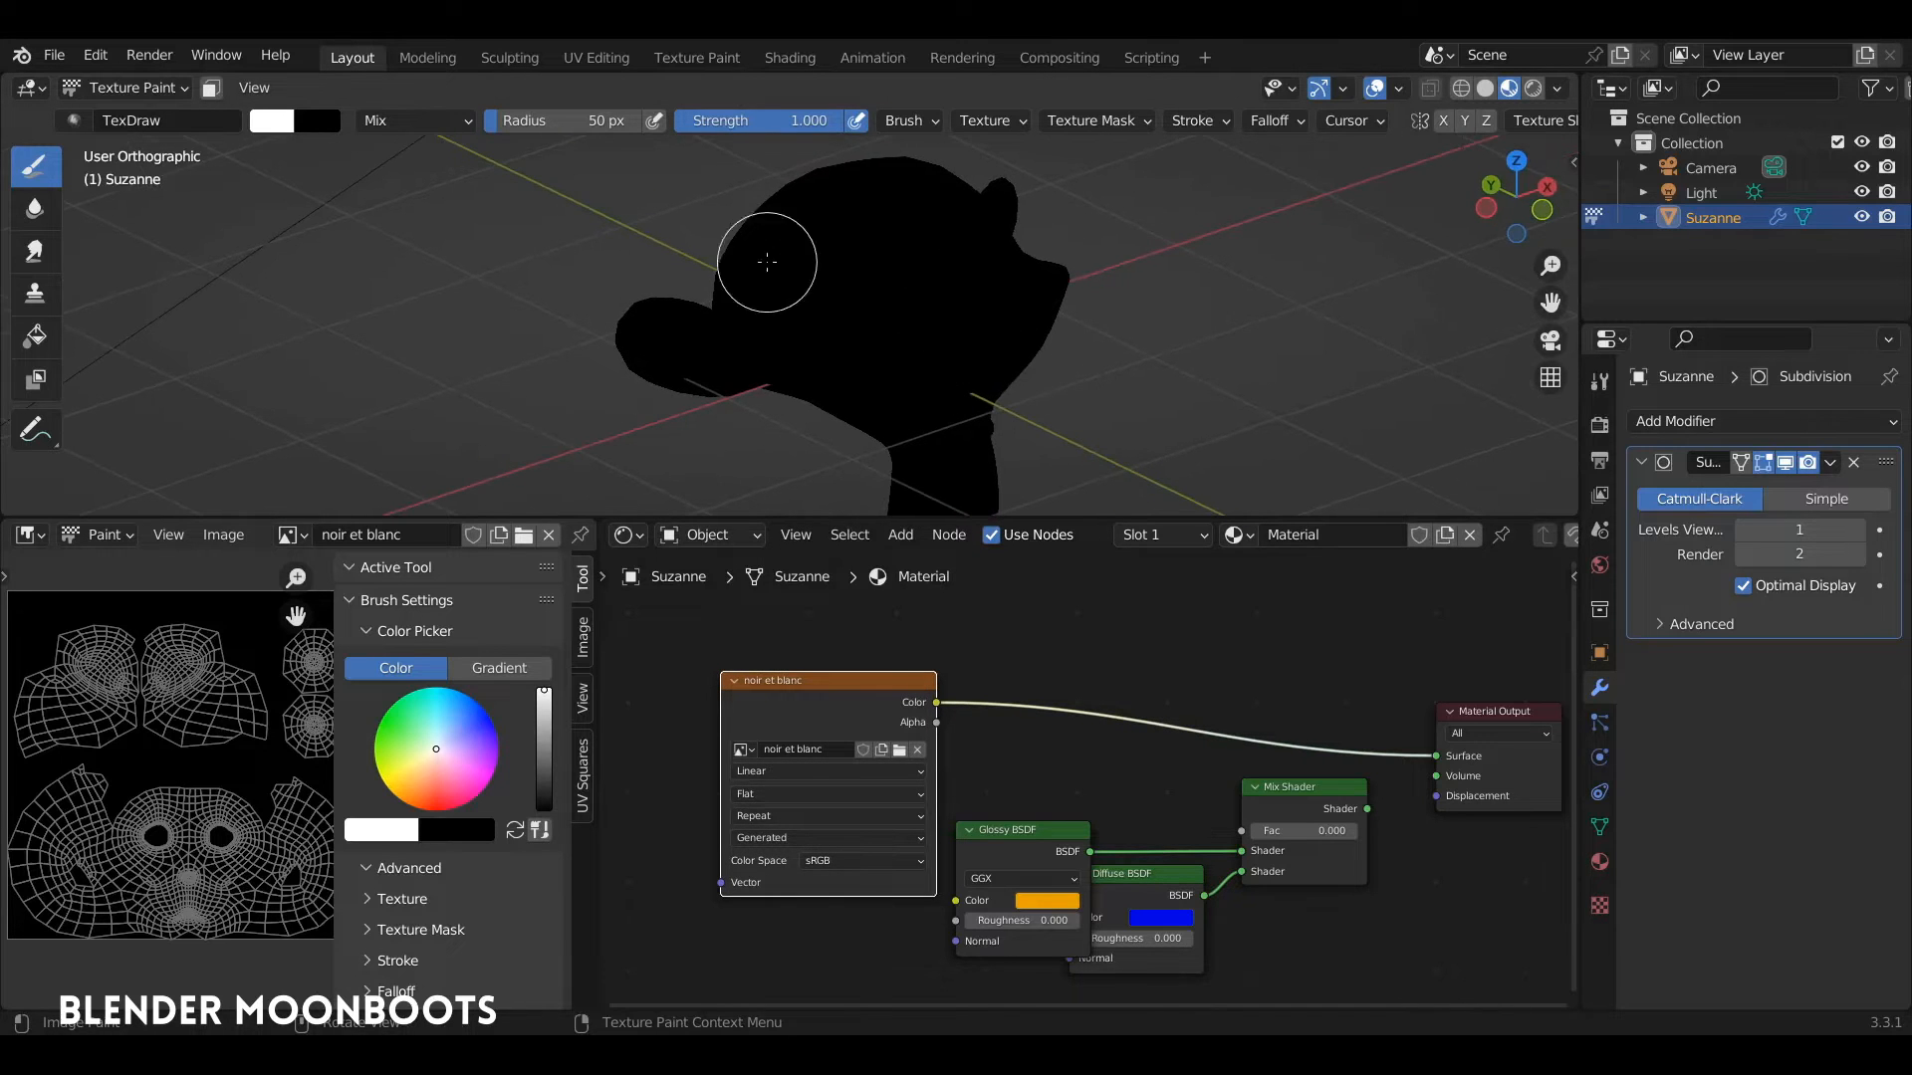
middle_click_drag(766, 262, 908, 478)
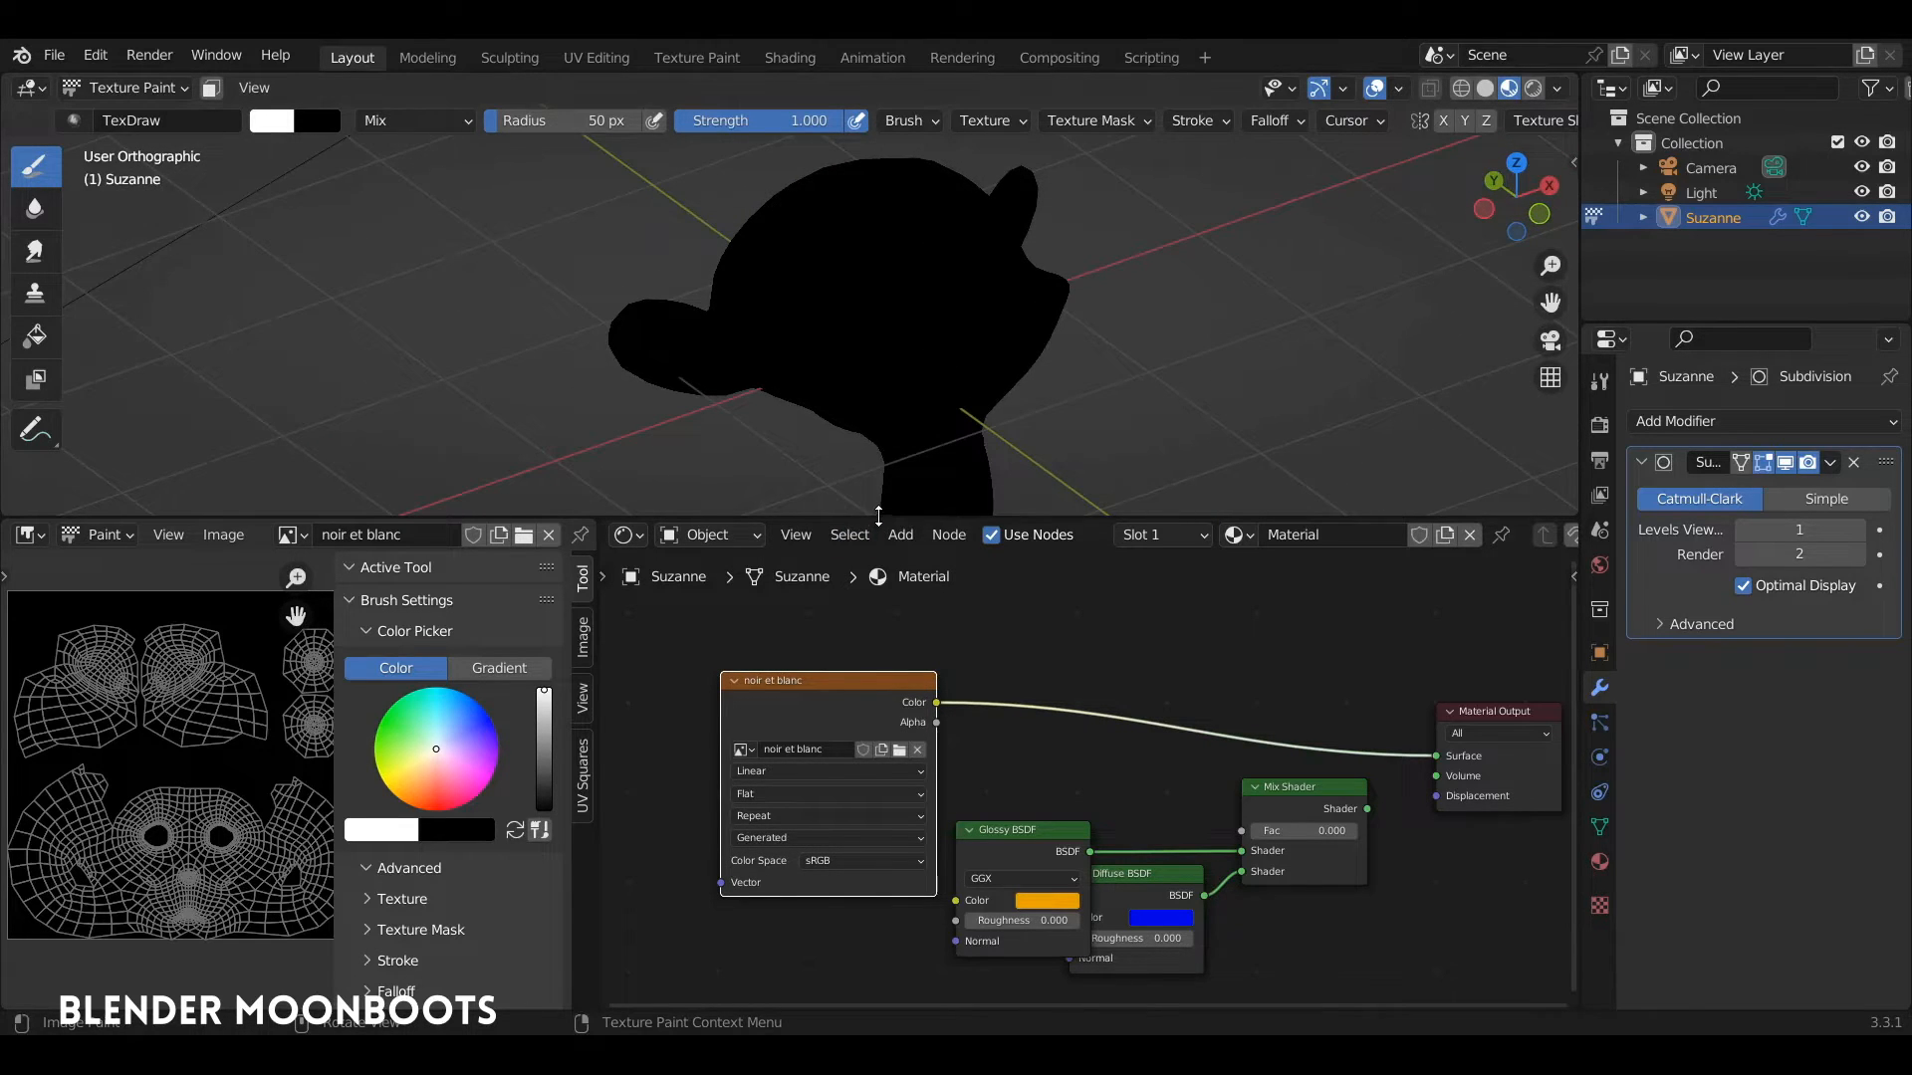
left_click_drag(878, 514, 879, 564)
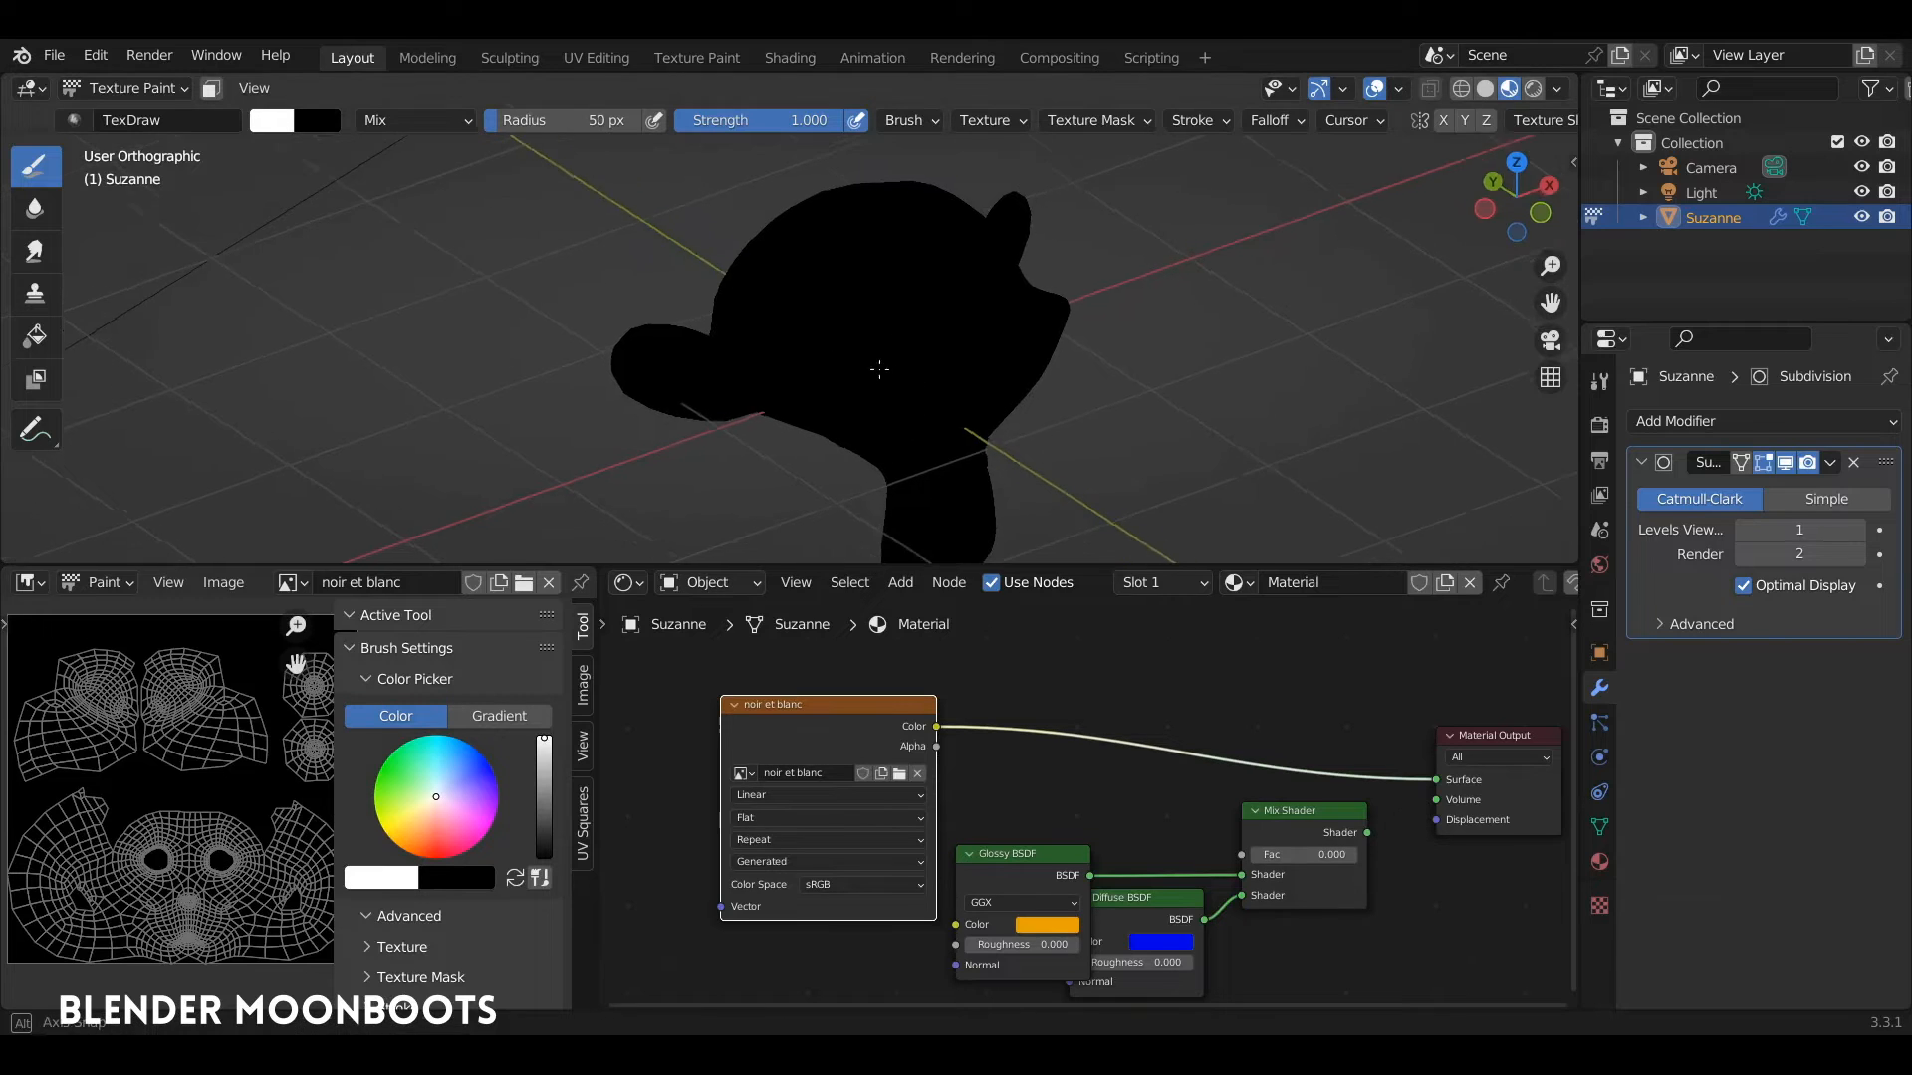
middle_click_drag(879, 369, 866, 383)
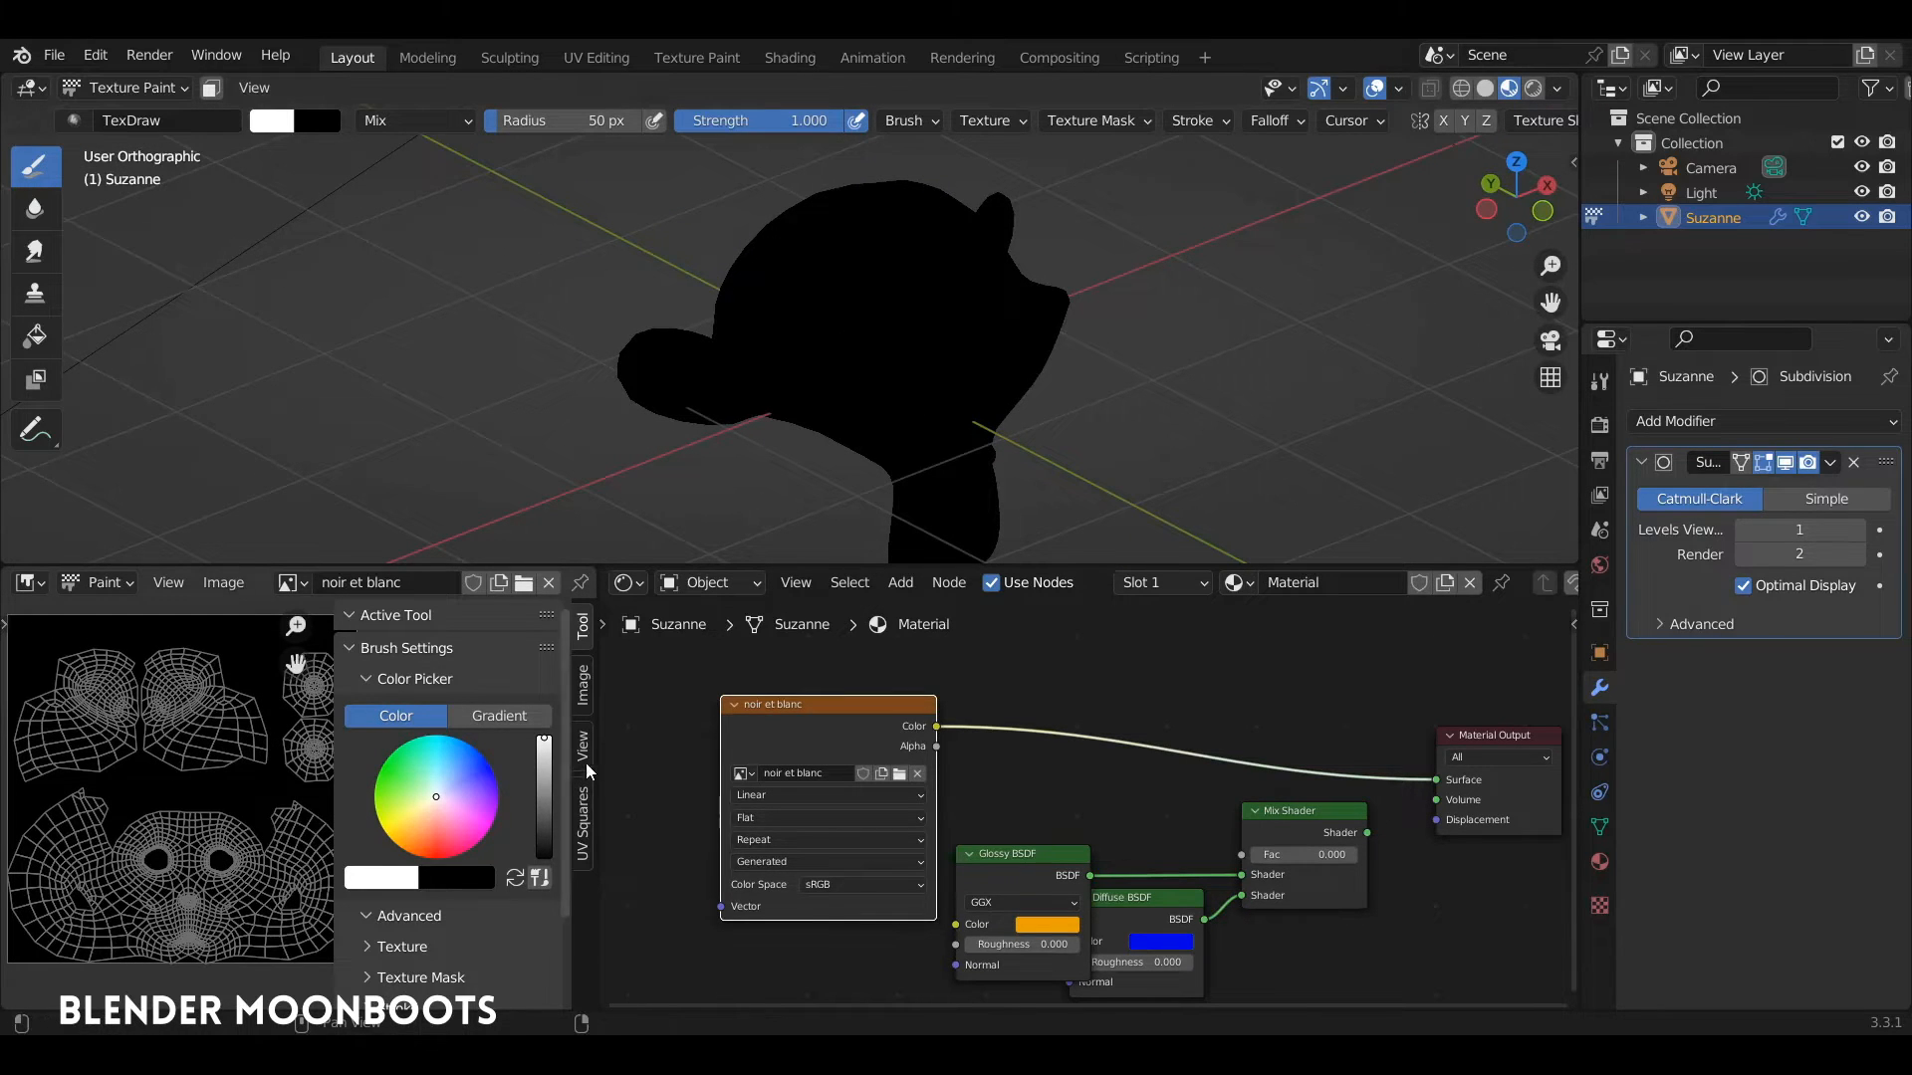
Widen the image editor and try a white brush stroke across Suzanne's head.
left_click_drag(603, 761, 689, 752)
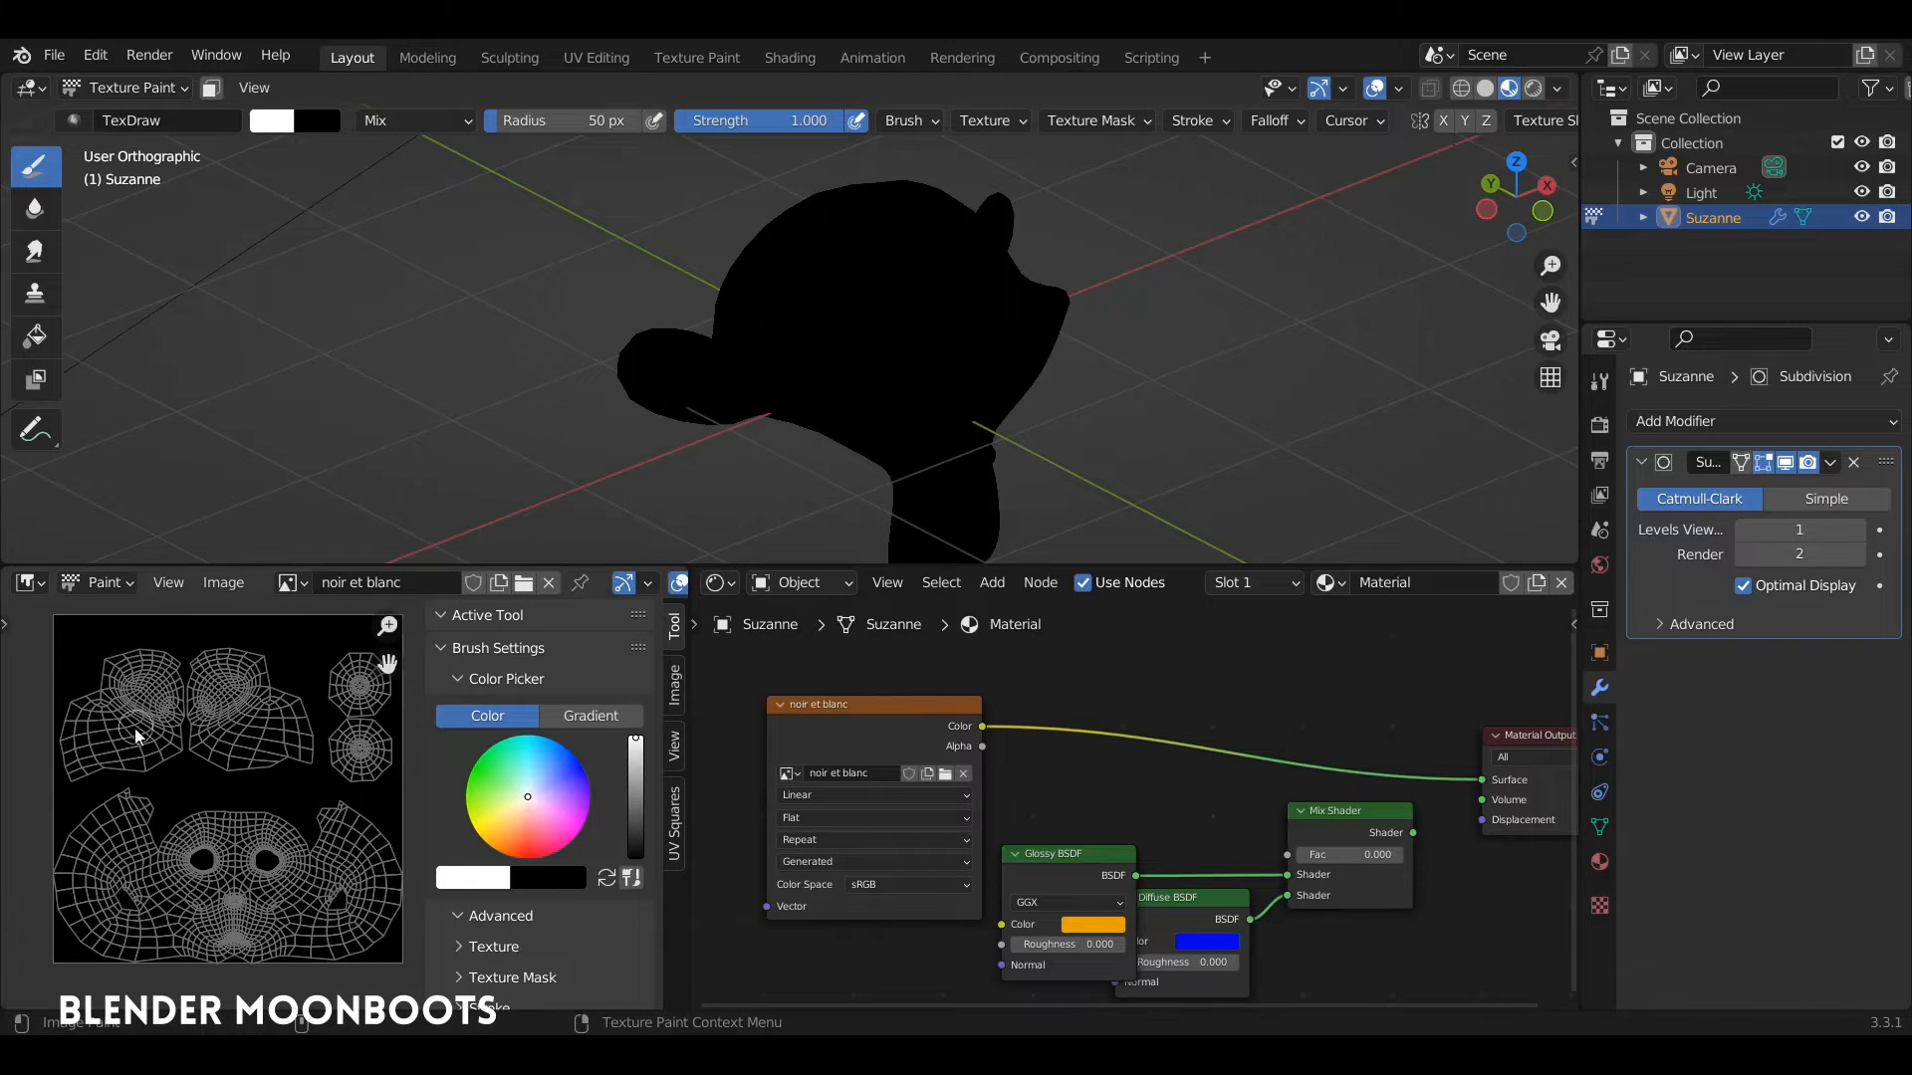
middle_click_drag(911, 378, 812, 349)
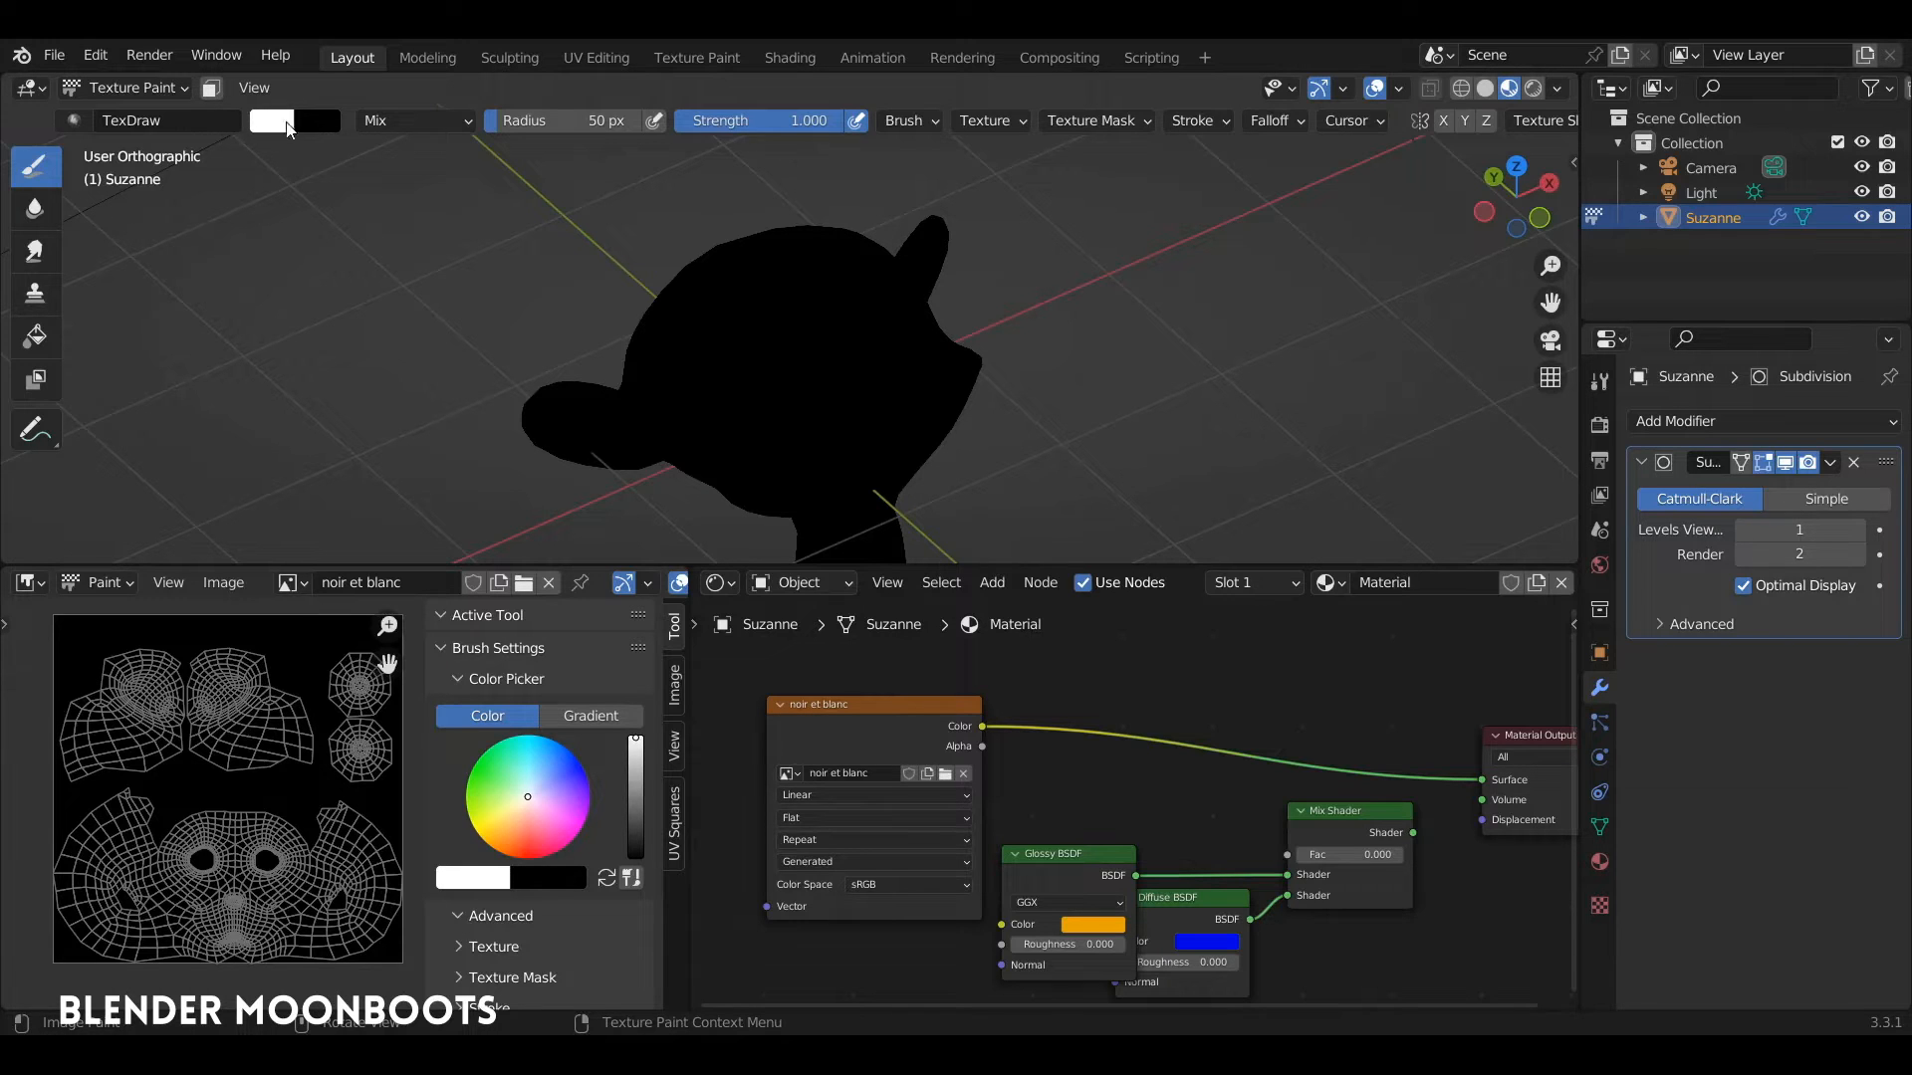
mouse_move(705, 402)
left_mouse_down()
mouse_move(833, 325)
mouse_move(869, 348)
left_mouse_up()
key("ctrl+z")
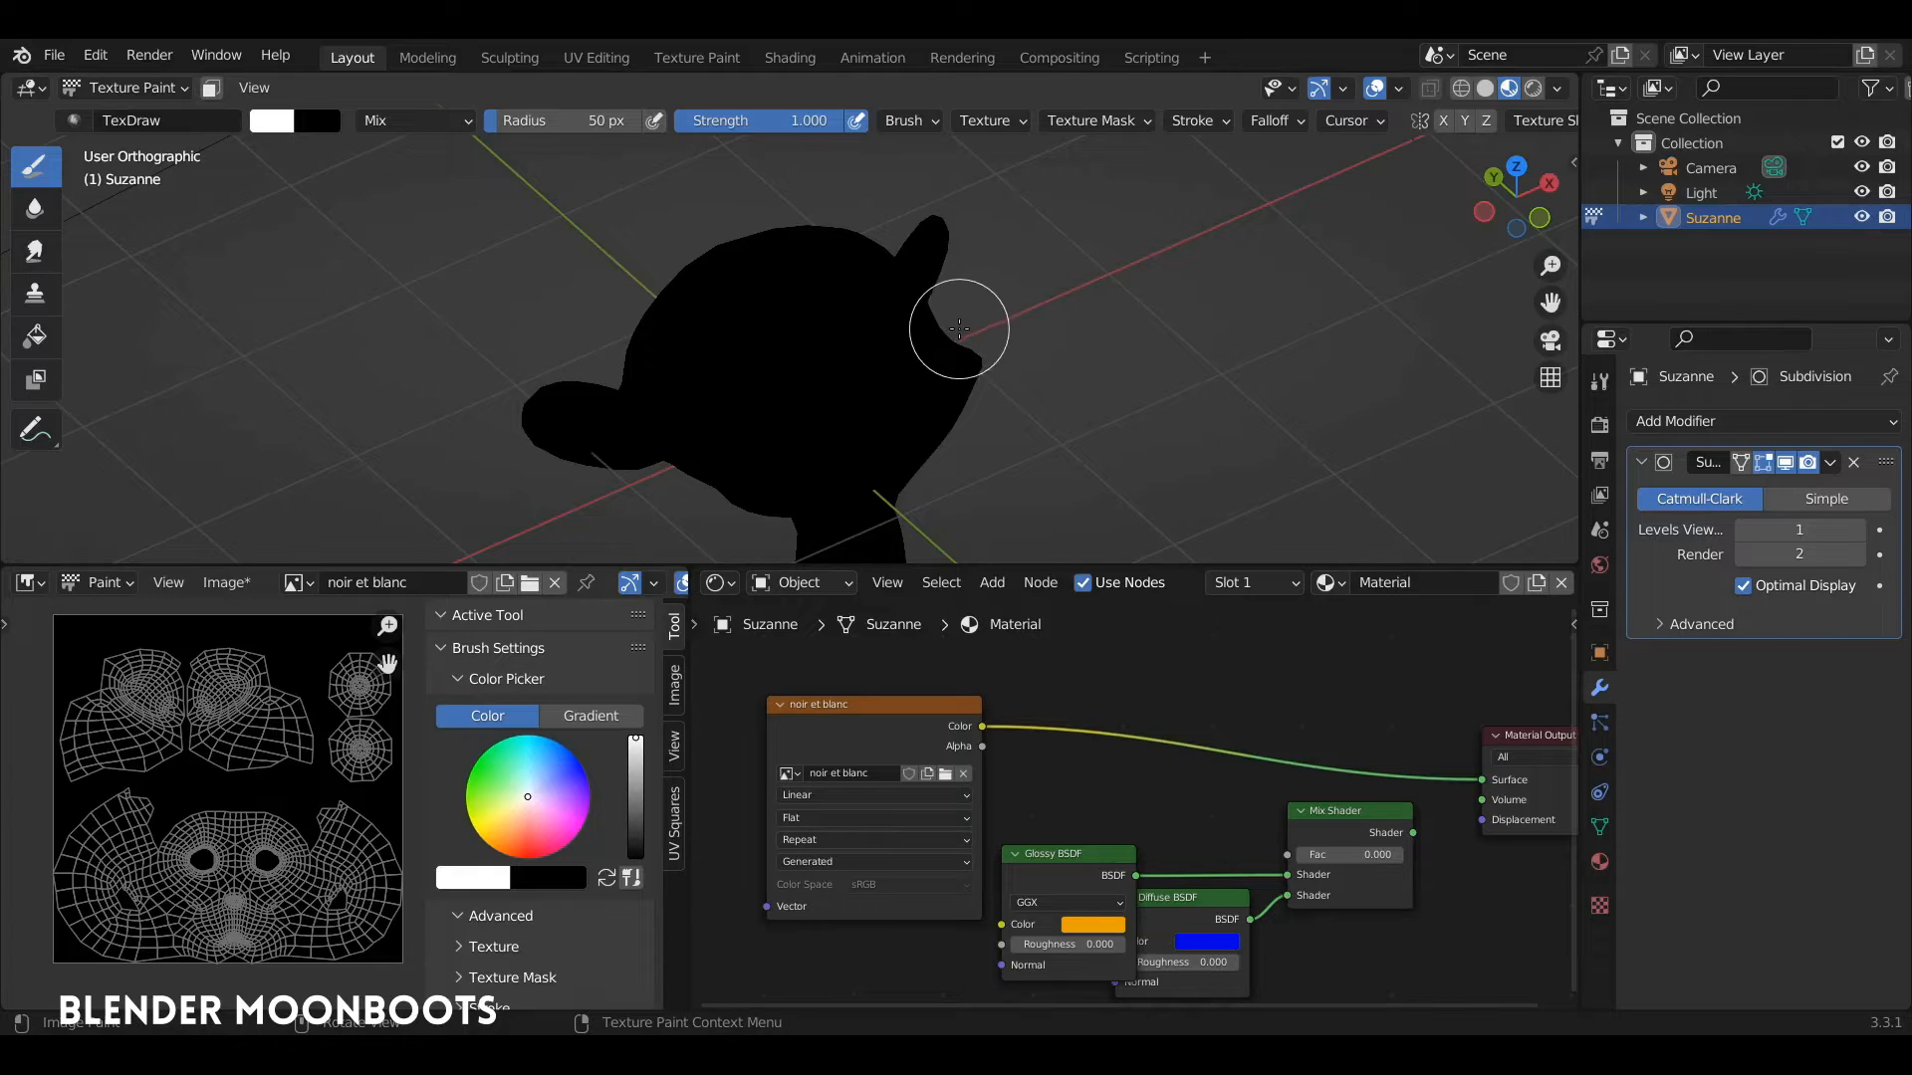
Set the brush radius to 28 px and paint a solid white ring on top of Suzanne's head.
key("f")
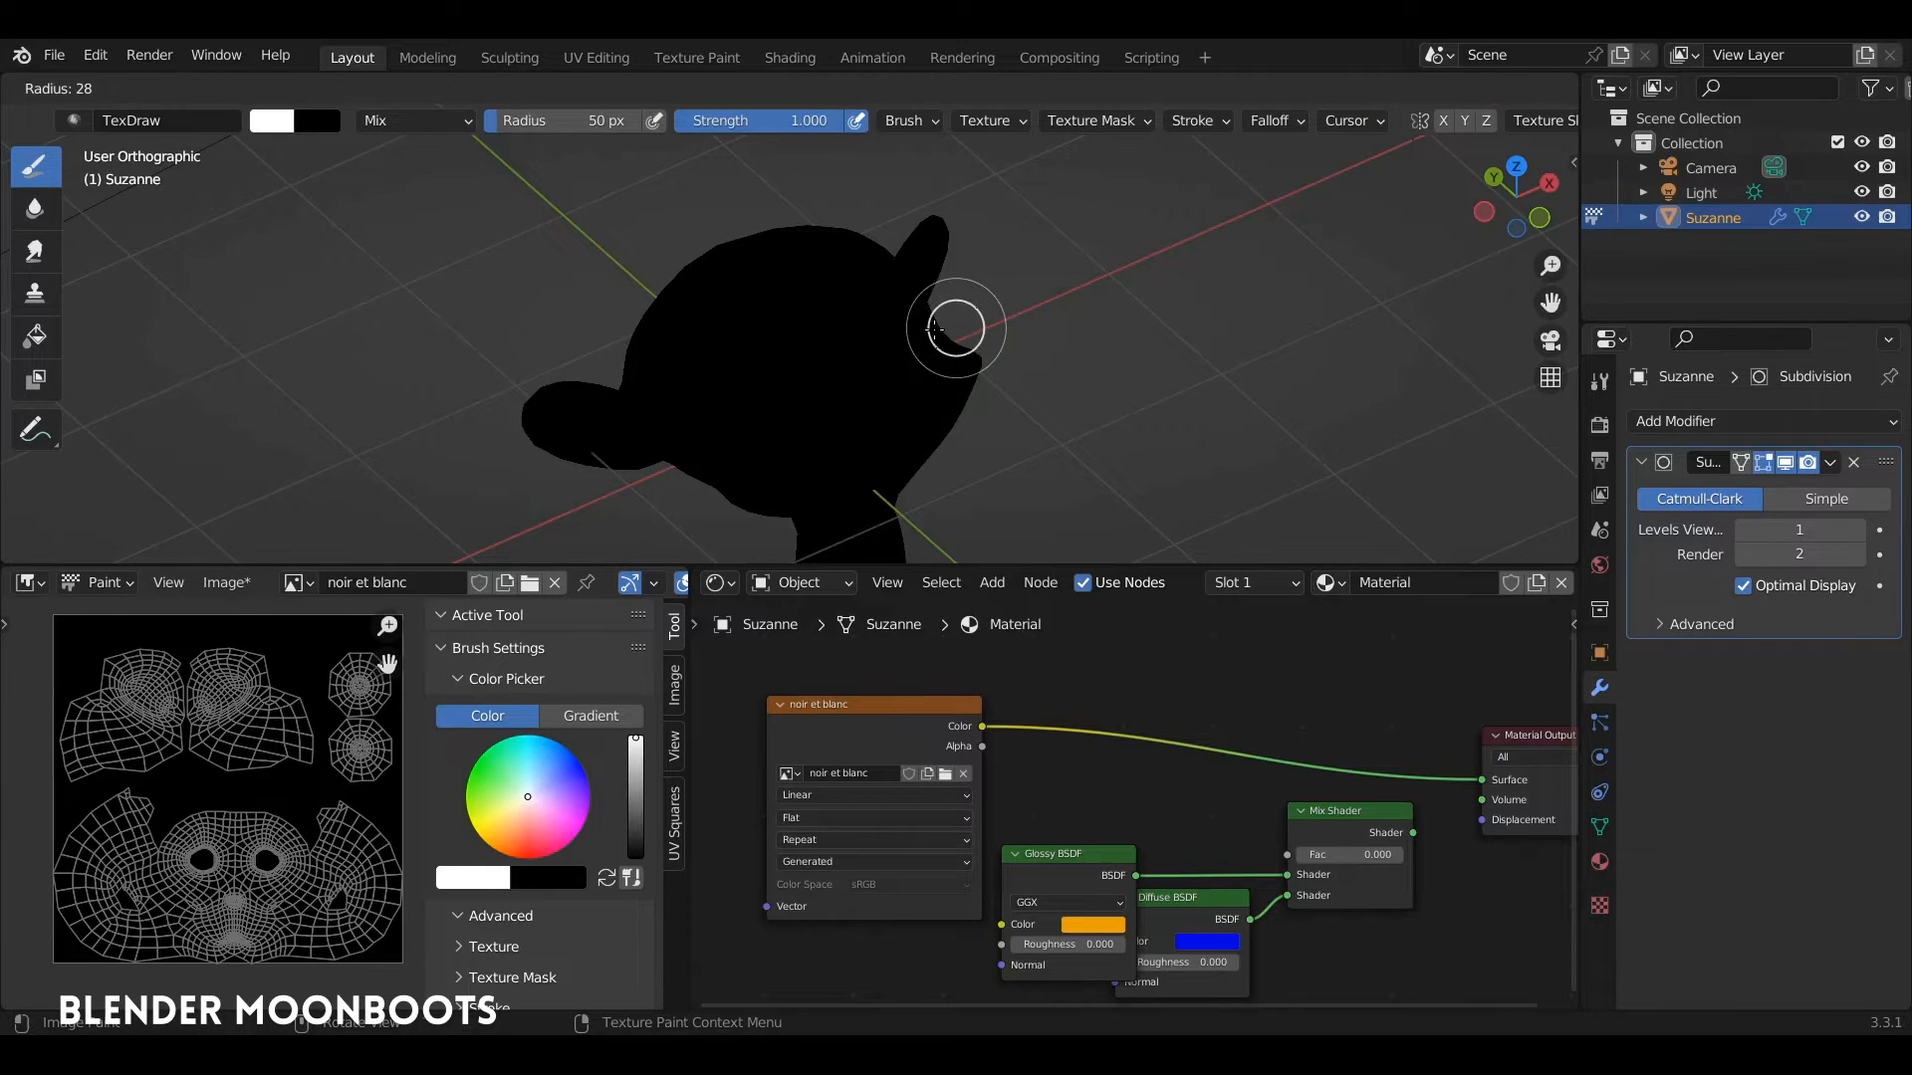
left_click(934, 330)
middle_click_drag(868, 305, 866, 358)
mouse_move(787, 246)
left_mouse_down()
mouse_move(768, 231)
mouse_move(844, 289)
mouse_move(830, 336)
mouse_move(694, 305)
mouse_move(713, 342)
mouse_move(834, 317)
mouse_move(713, 261)
mouse_move(701, 354)
left_mouse_up()
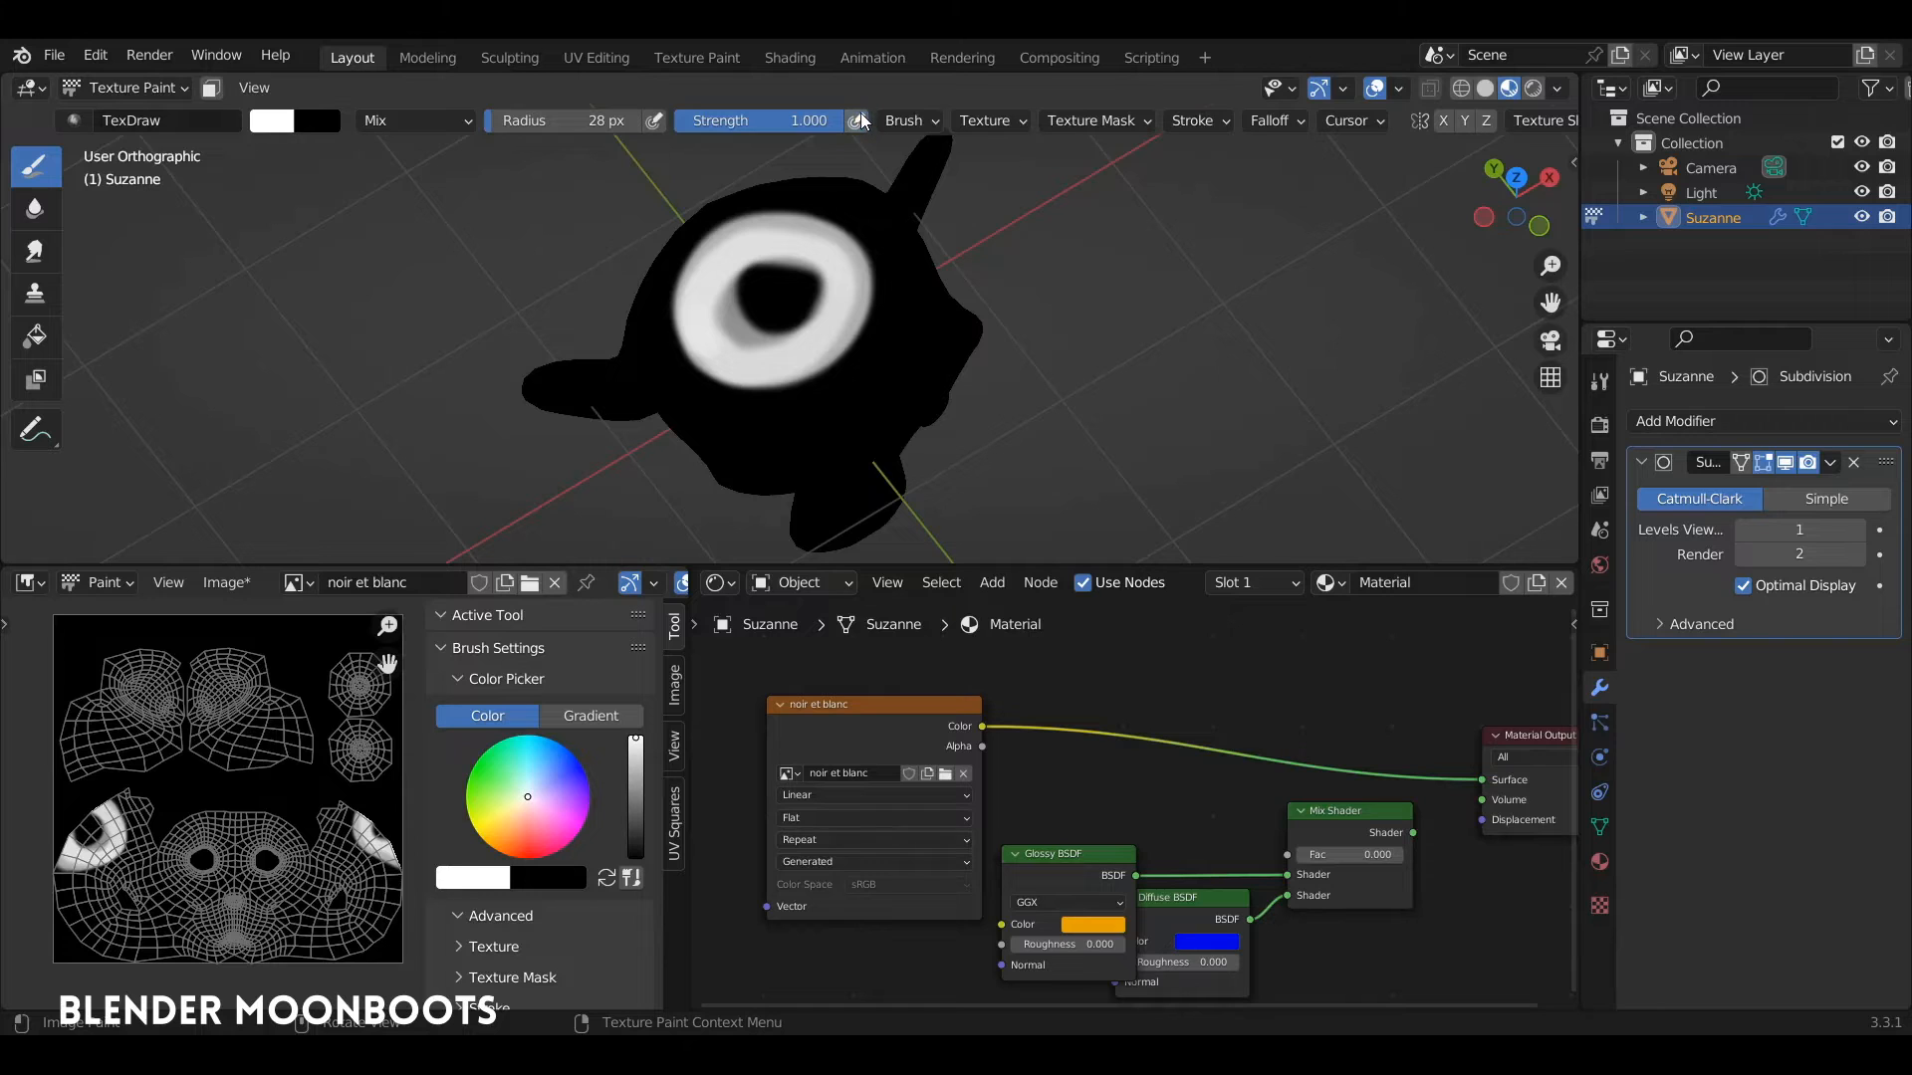
mouse_move(781, 199)
left_mouse_down()
mouse_move(725, 243)
mouse_move(782, 360)
mouse_move(819, 251)
mouse_move(796, 269)
left_mouse_up()
mouse_move(1036, 367)
middle_mouse_down()
mouse_move(973, 236)
mouse_move(1037, 493)
middle_mouse_up()
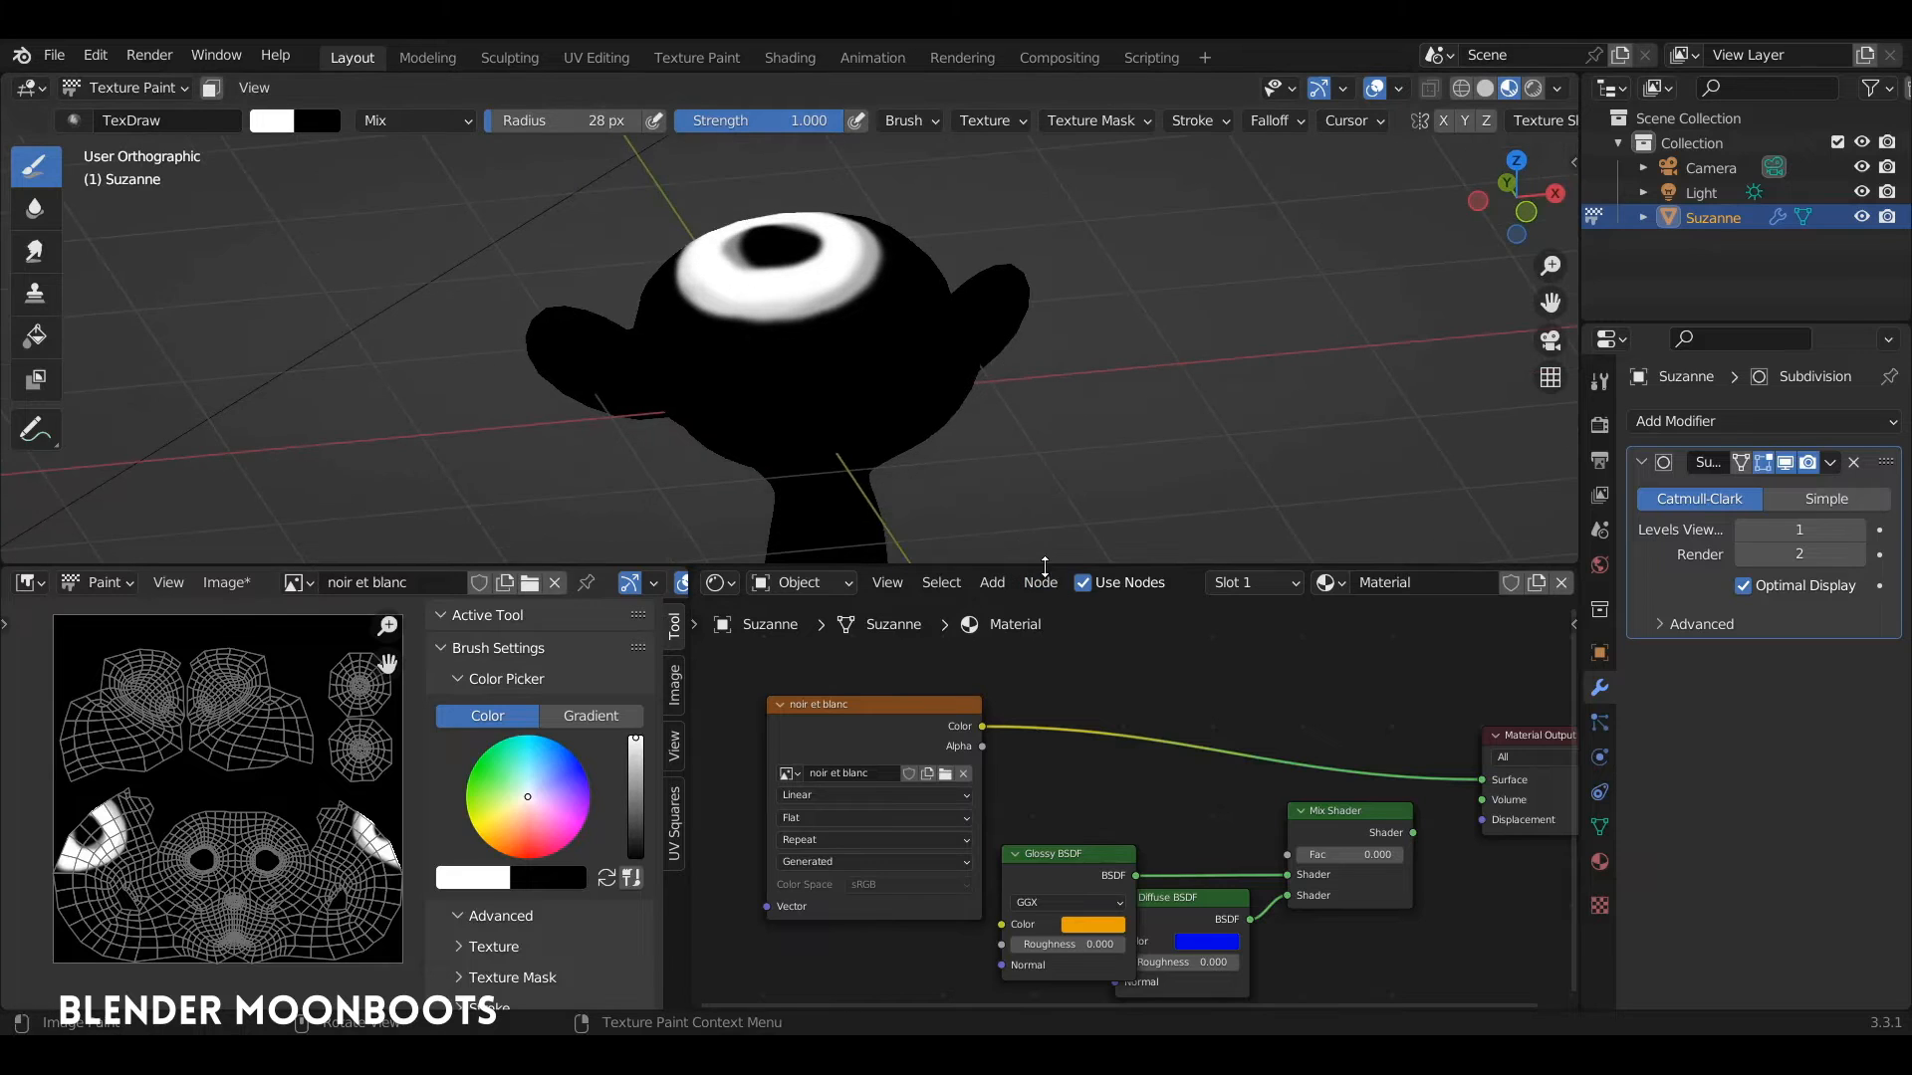
Enlarge the shader editor in both directions and pack the noir et blanc image into the file.
left_click_drag(1037, 566, 1029, 401)
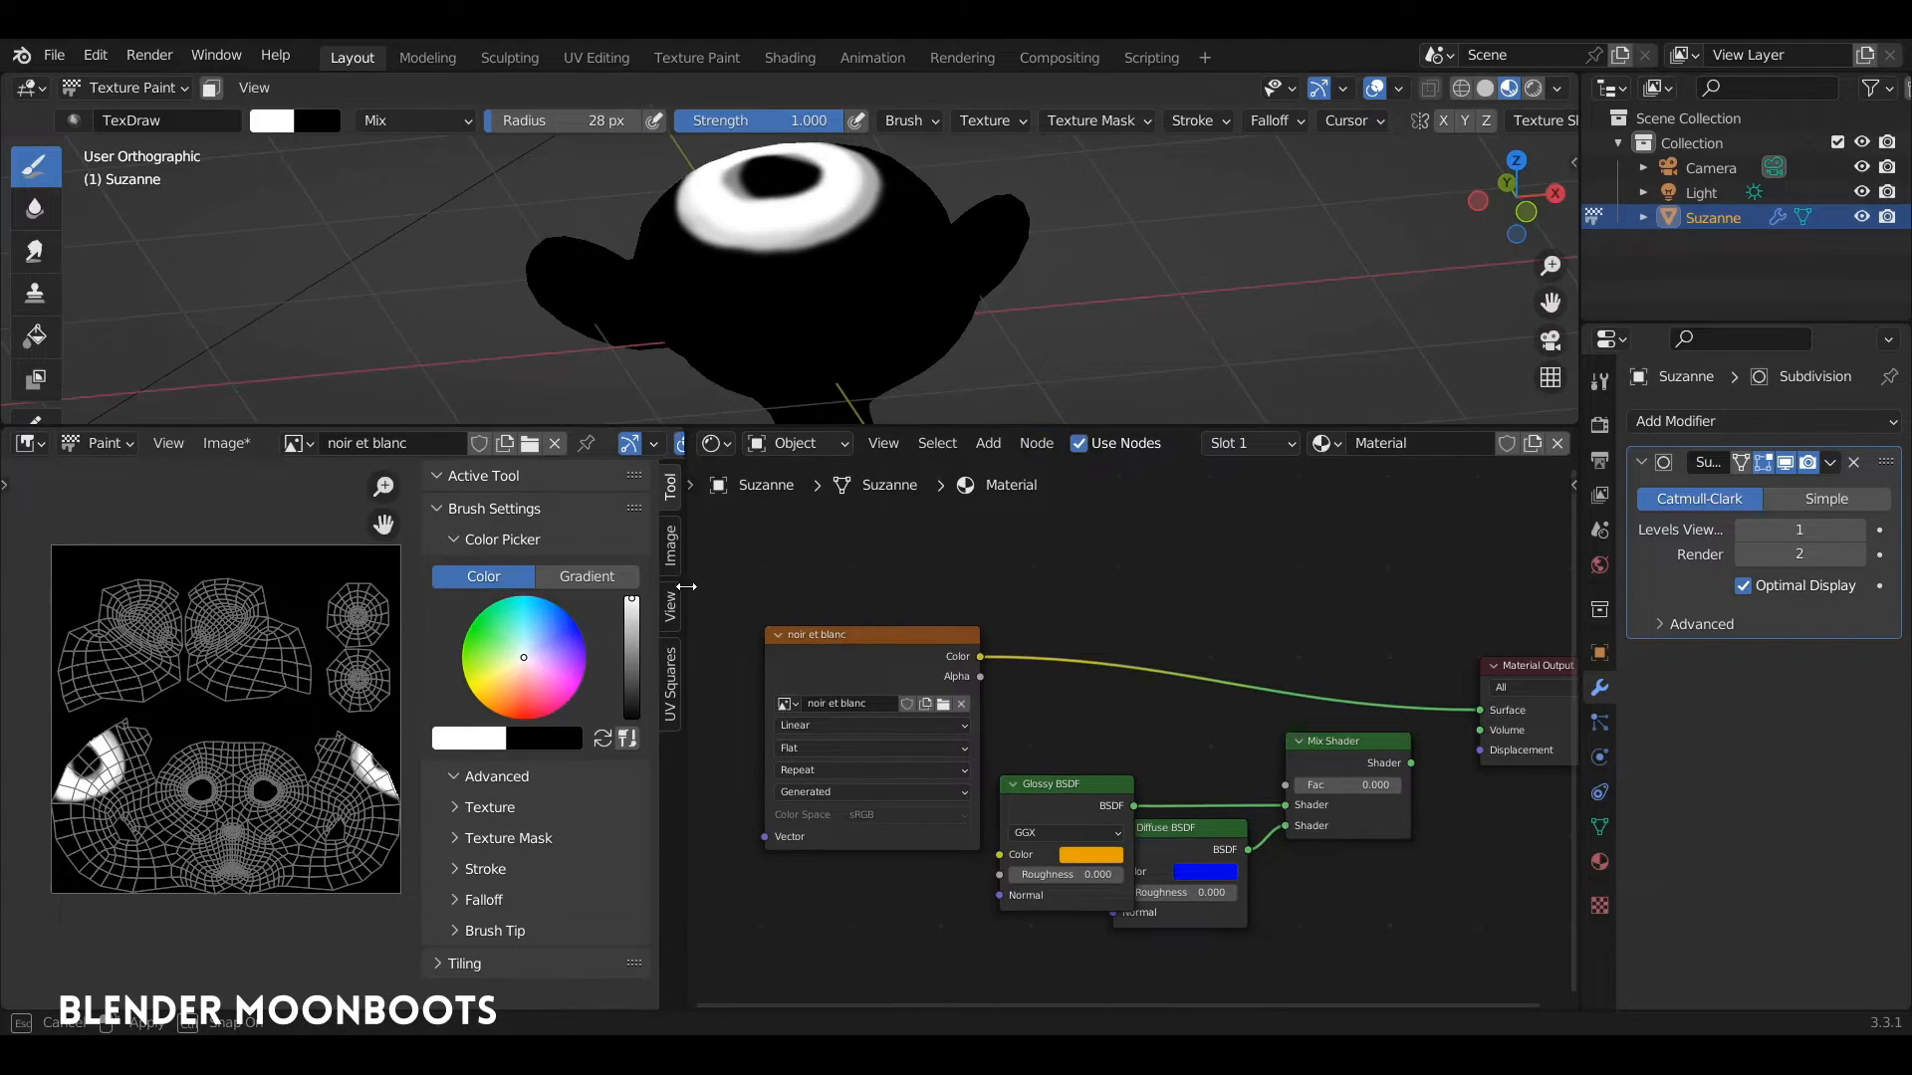
left_click_drag(689, 626, 493, 625)
mouse_move(955, 547)
middle_mouse_down()
mouse_move(935, 547)
mouse_move(990, 545)
middle_mouse_up()
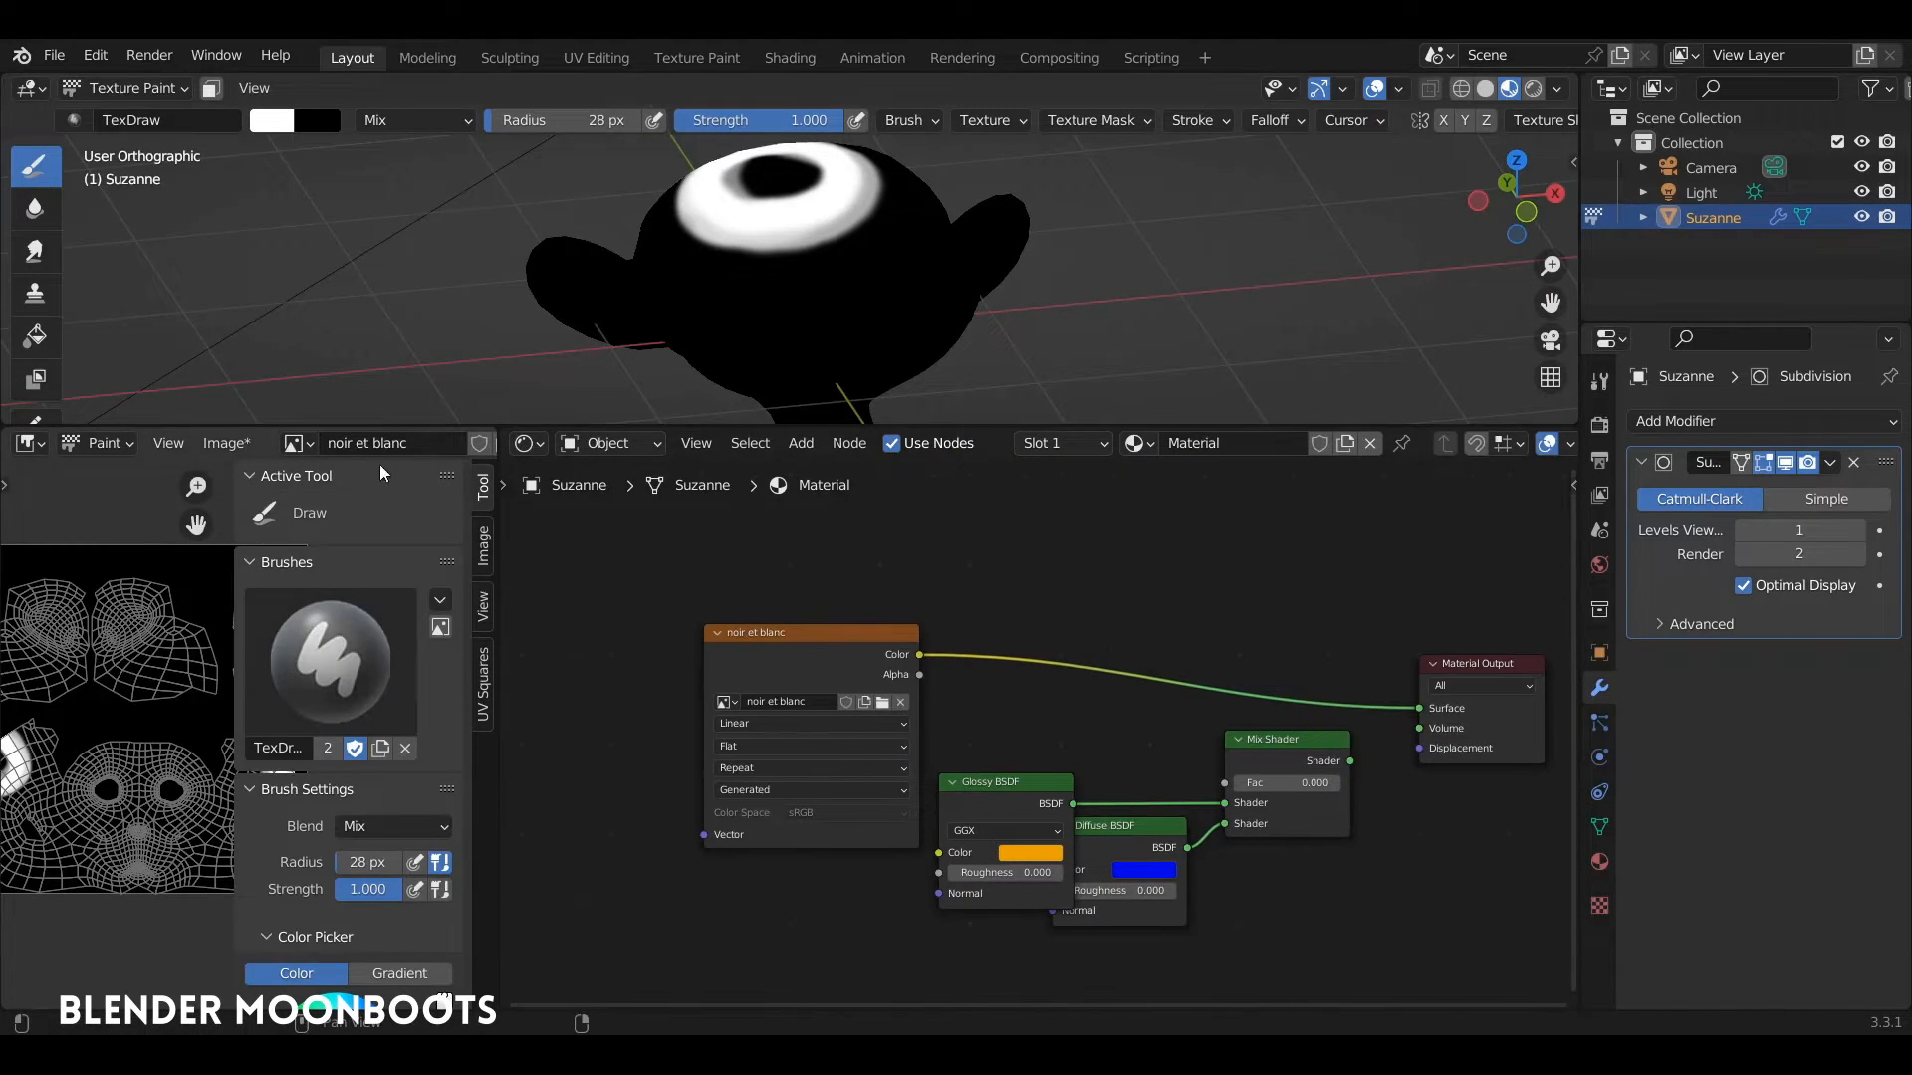
left_click(229, 444)
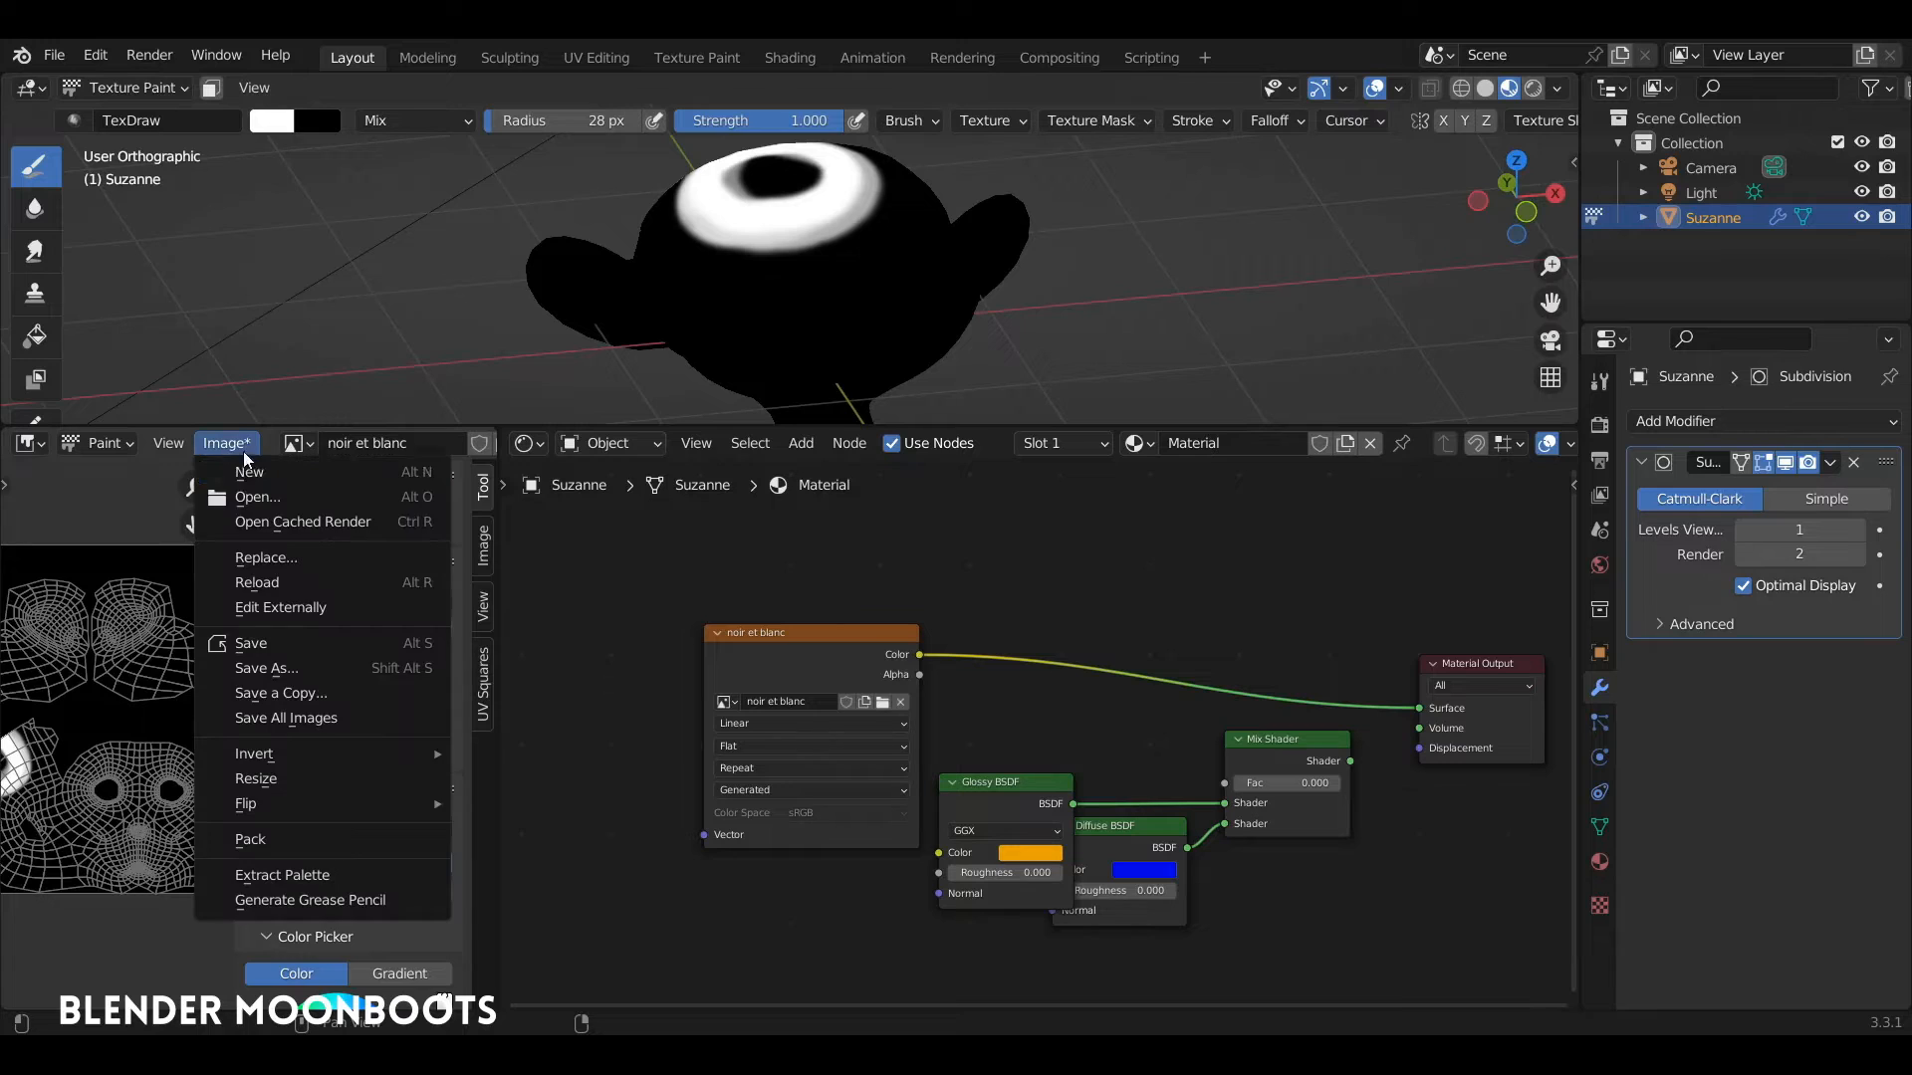
left_click(291, 840)
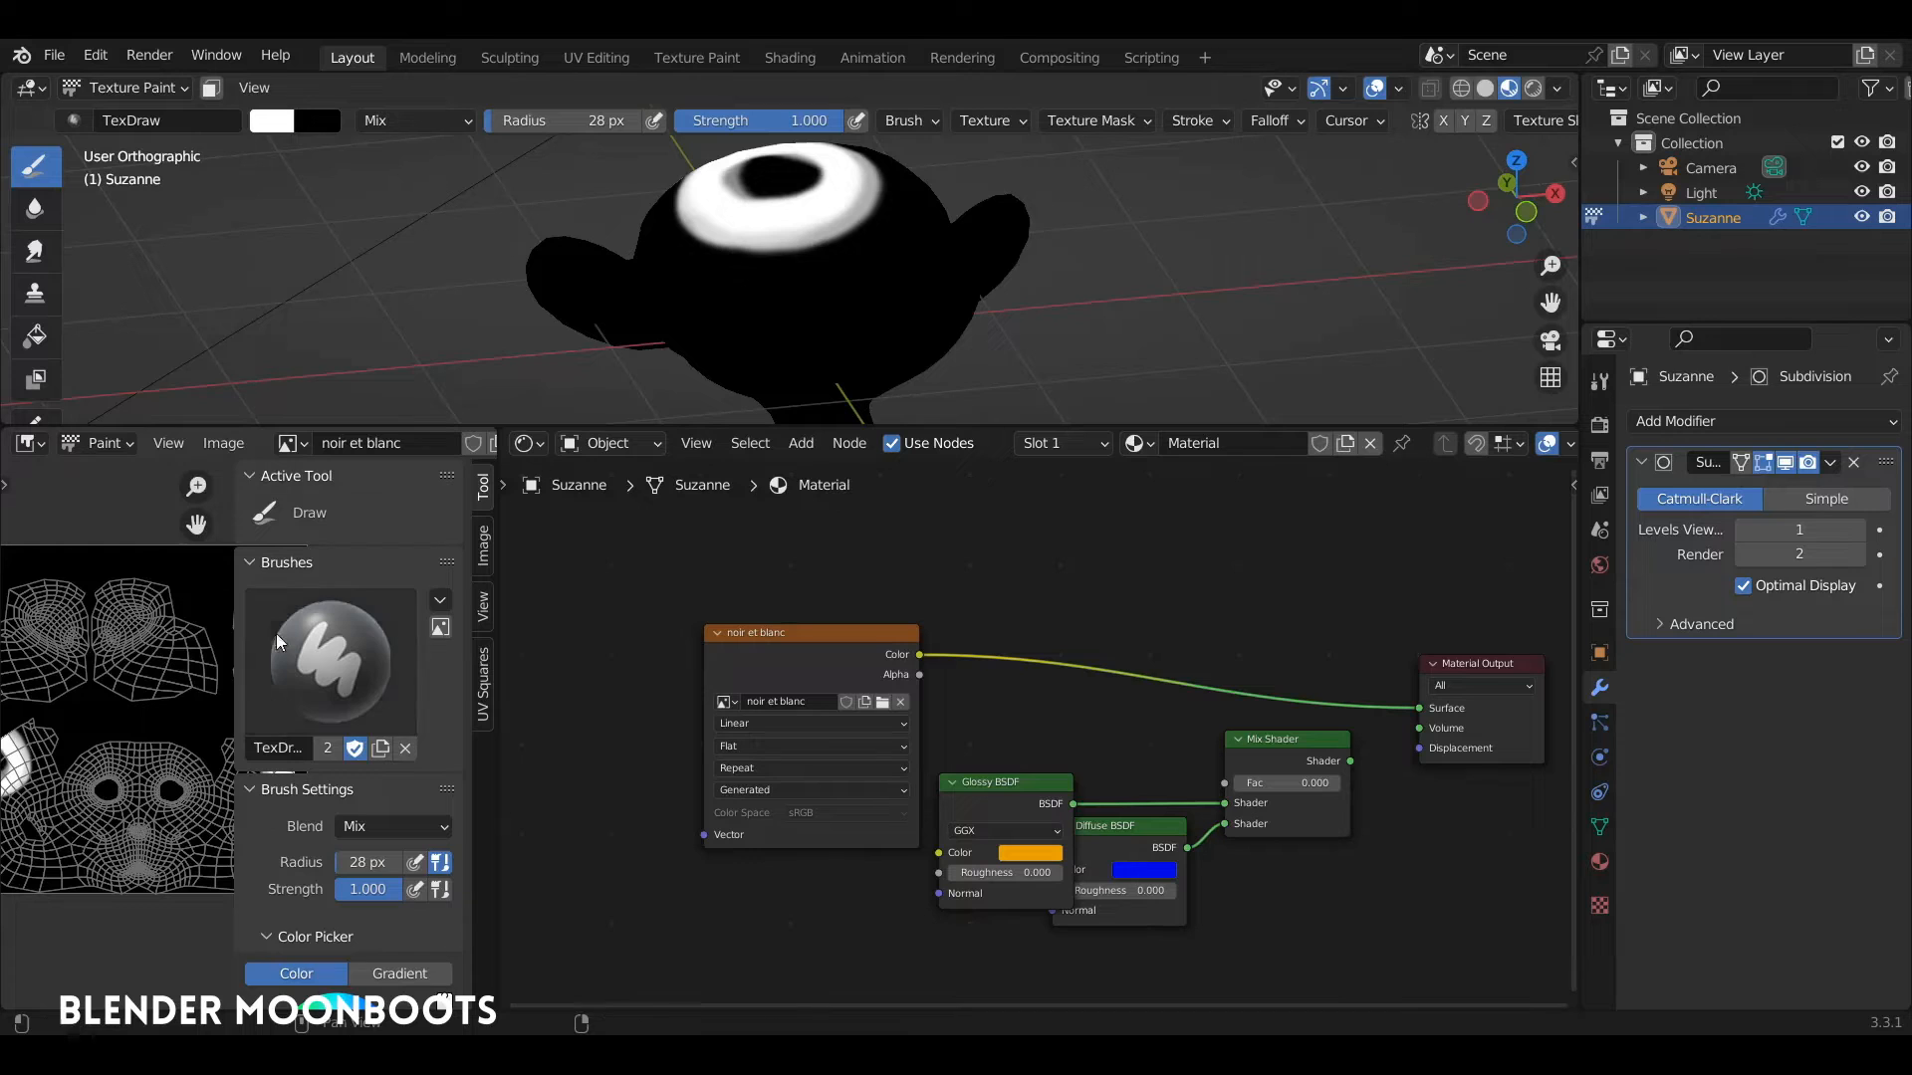
Maximize the shader editor and reposition the noir et blanc texture node beside the shader nodes.
left_click_drag(869, 636, 781, 593)
middle_click_drag(1107, 695, 981, 719)
middle_click_drag(981, 718, 1154, 579, "ctrl")
key("ctrl+space")
left_click_drag(368, 278, 602, 376)
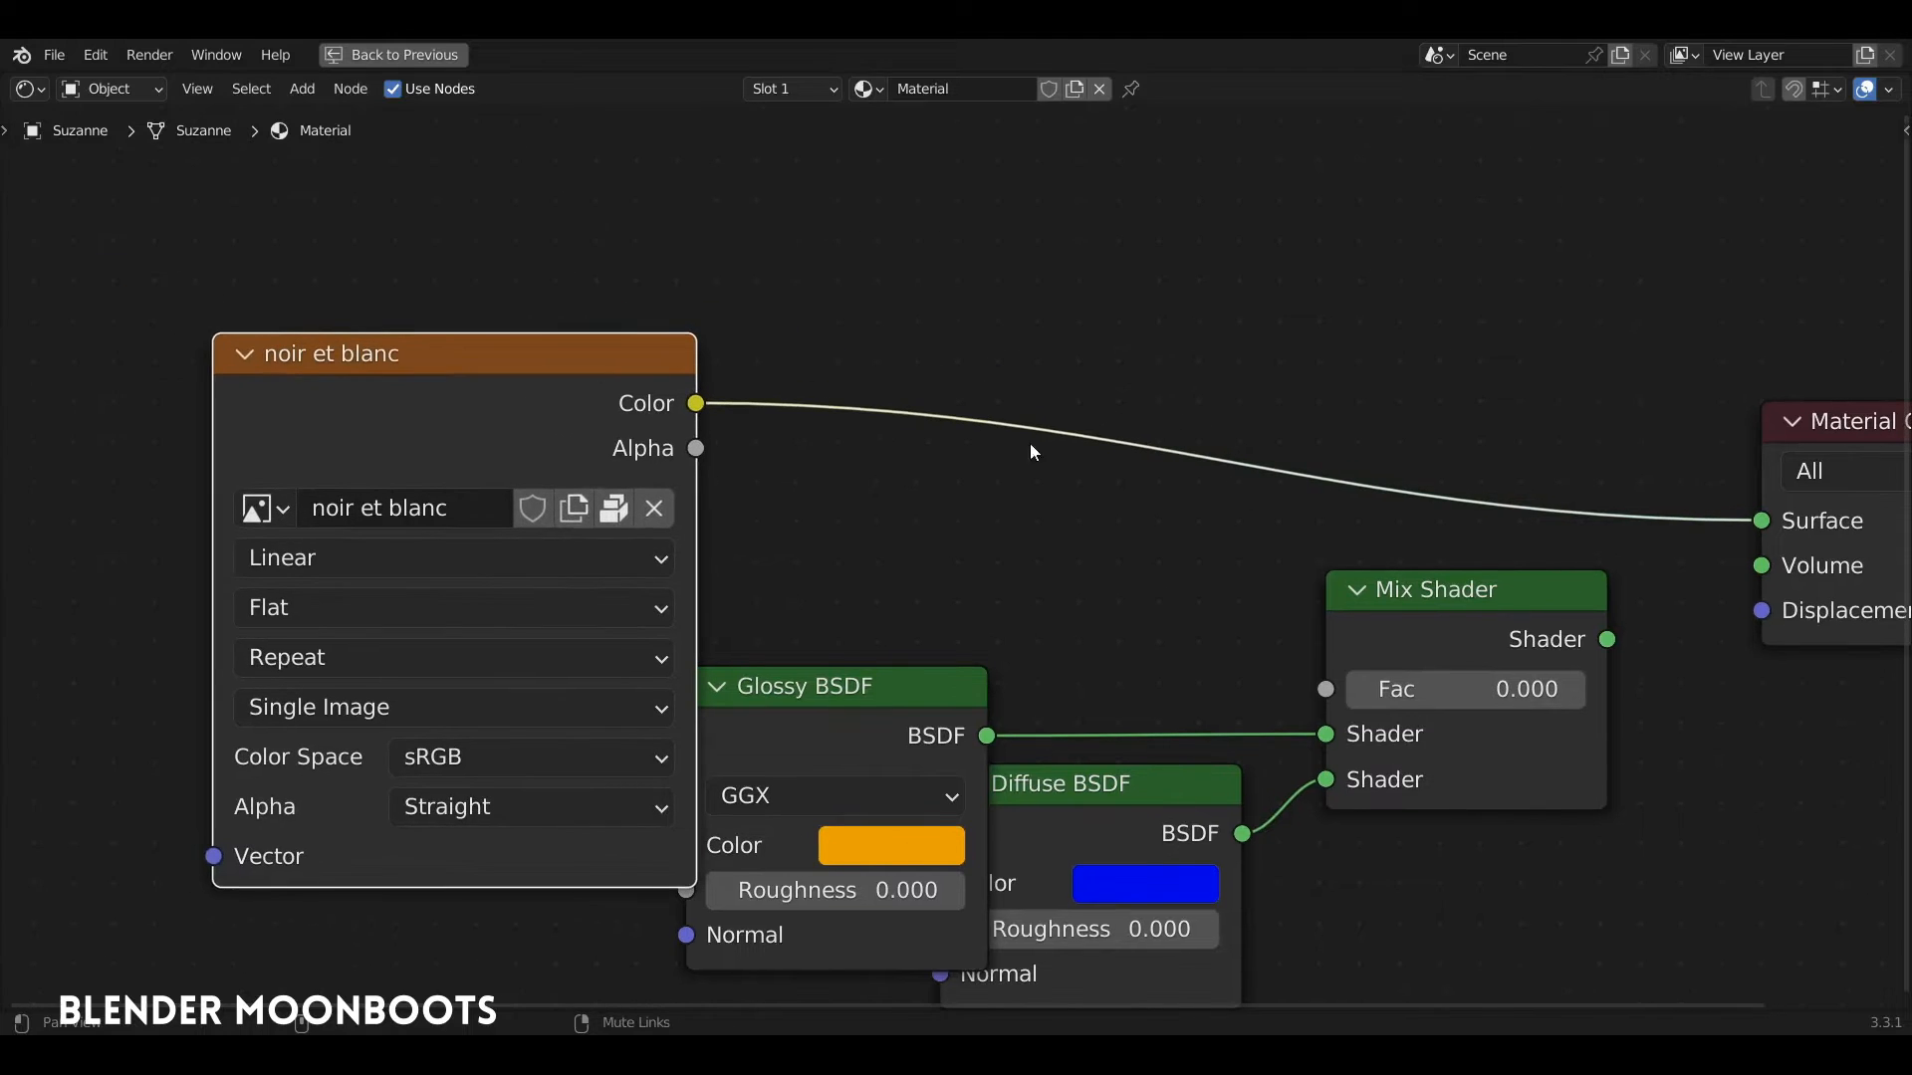
Reroute the noir et blanc Color output to the Mix Shader's Fac and connect the Mix Shader to the Material Output's Surface.
middle_click_drag(1380, 474, 1143, 454)
left_click_drag(1526, 506, 1096, 668)
left_click_drag(1371, 618, 1526, 503)
left_click_drag(1443, 575, 1445, 574)
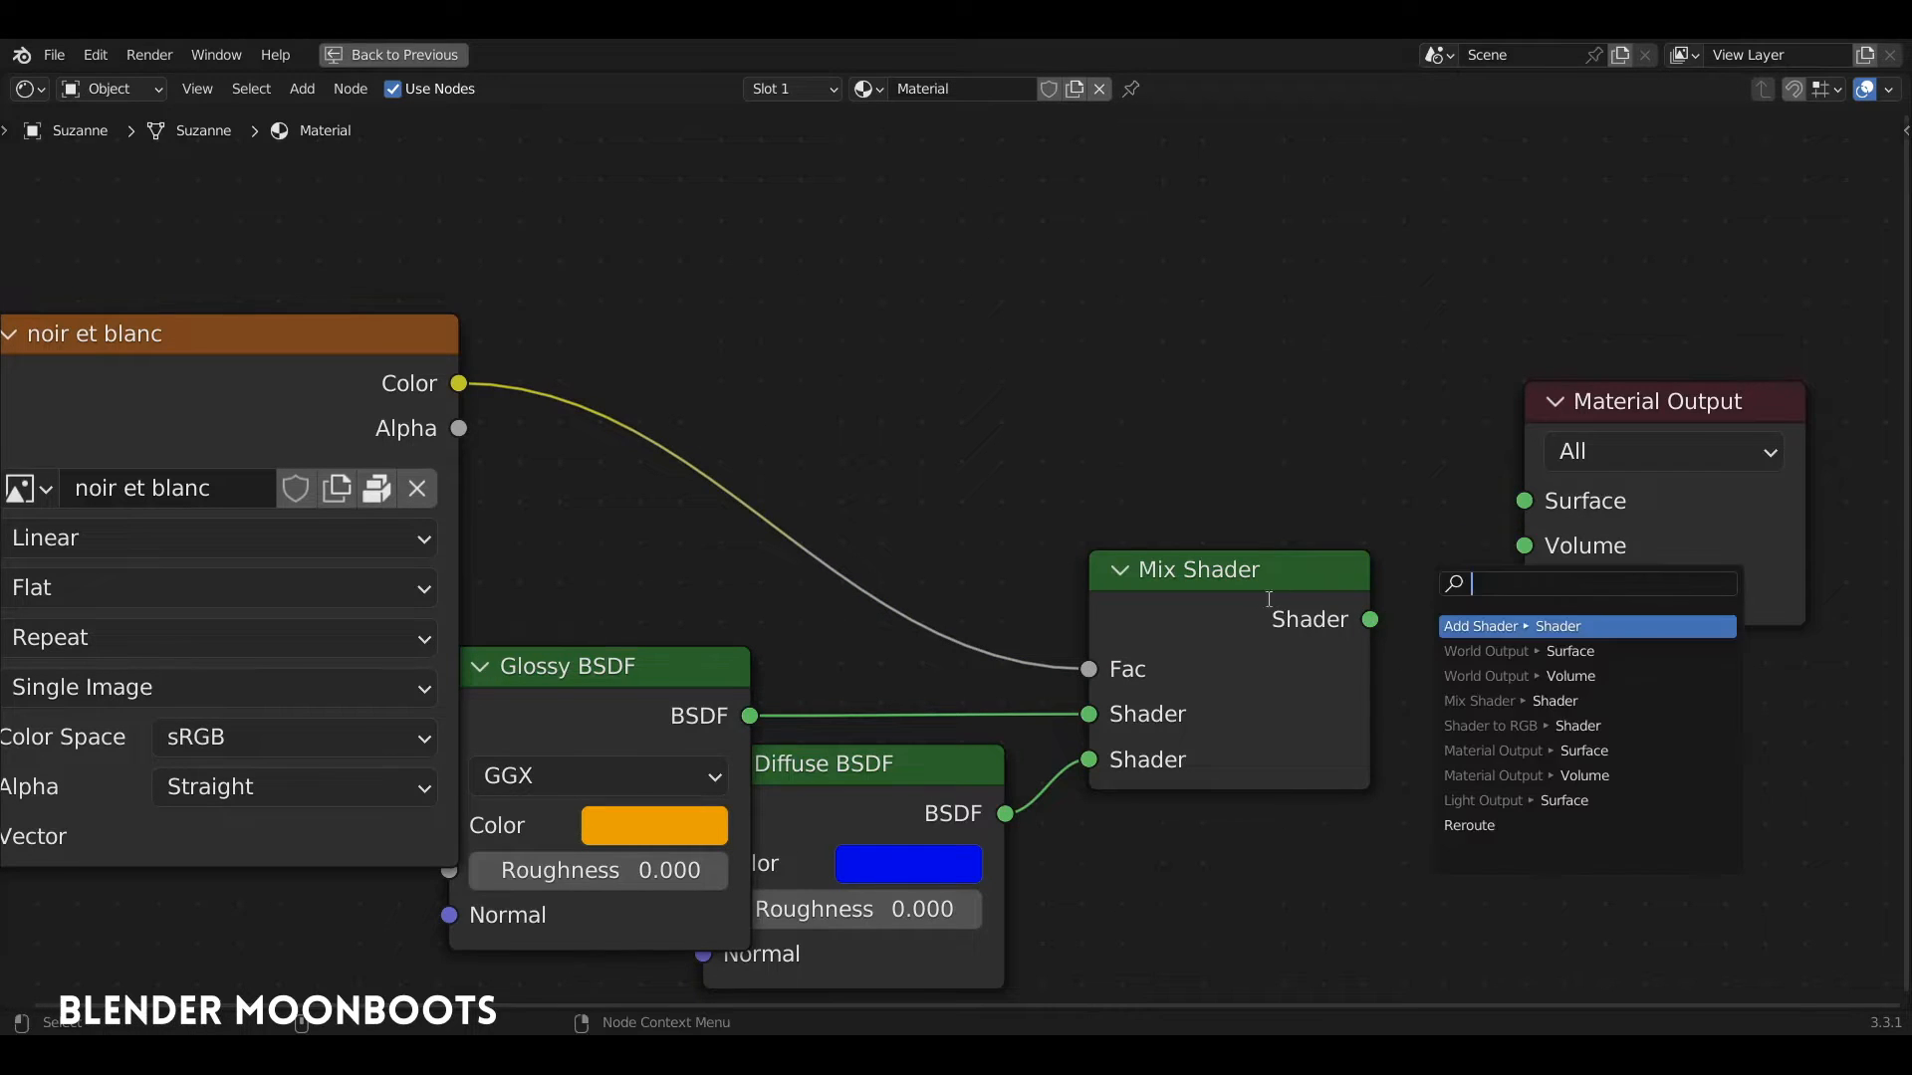
left_click(1240, 586)
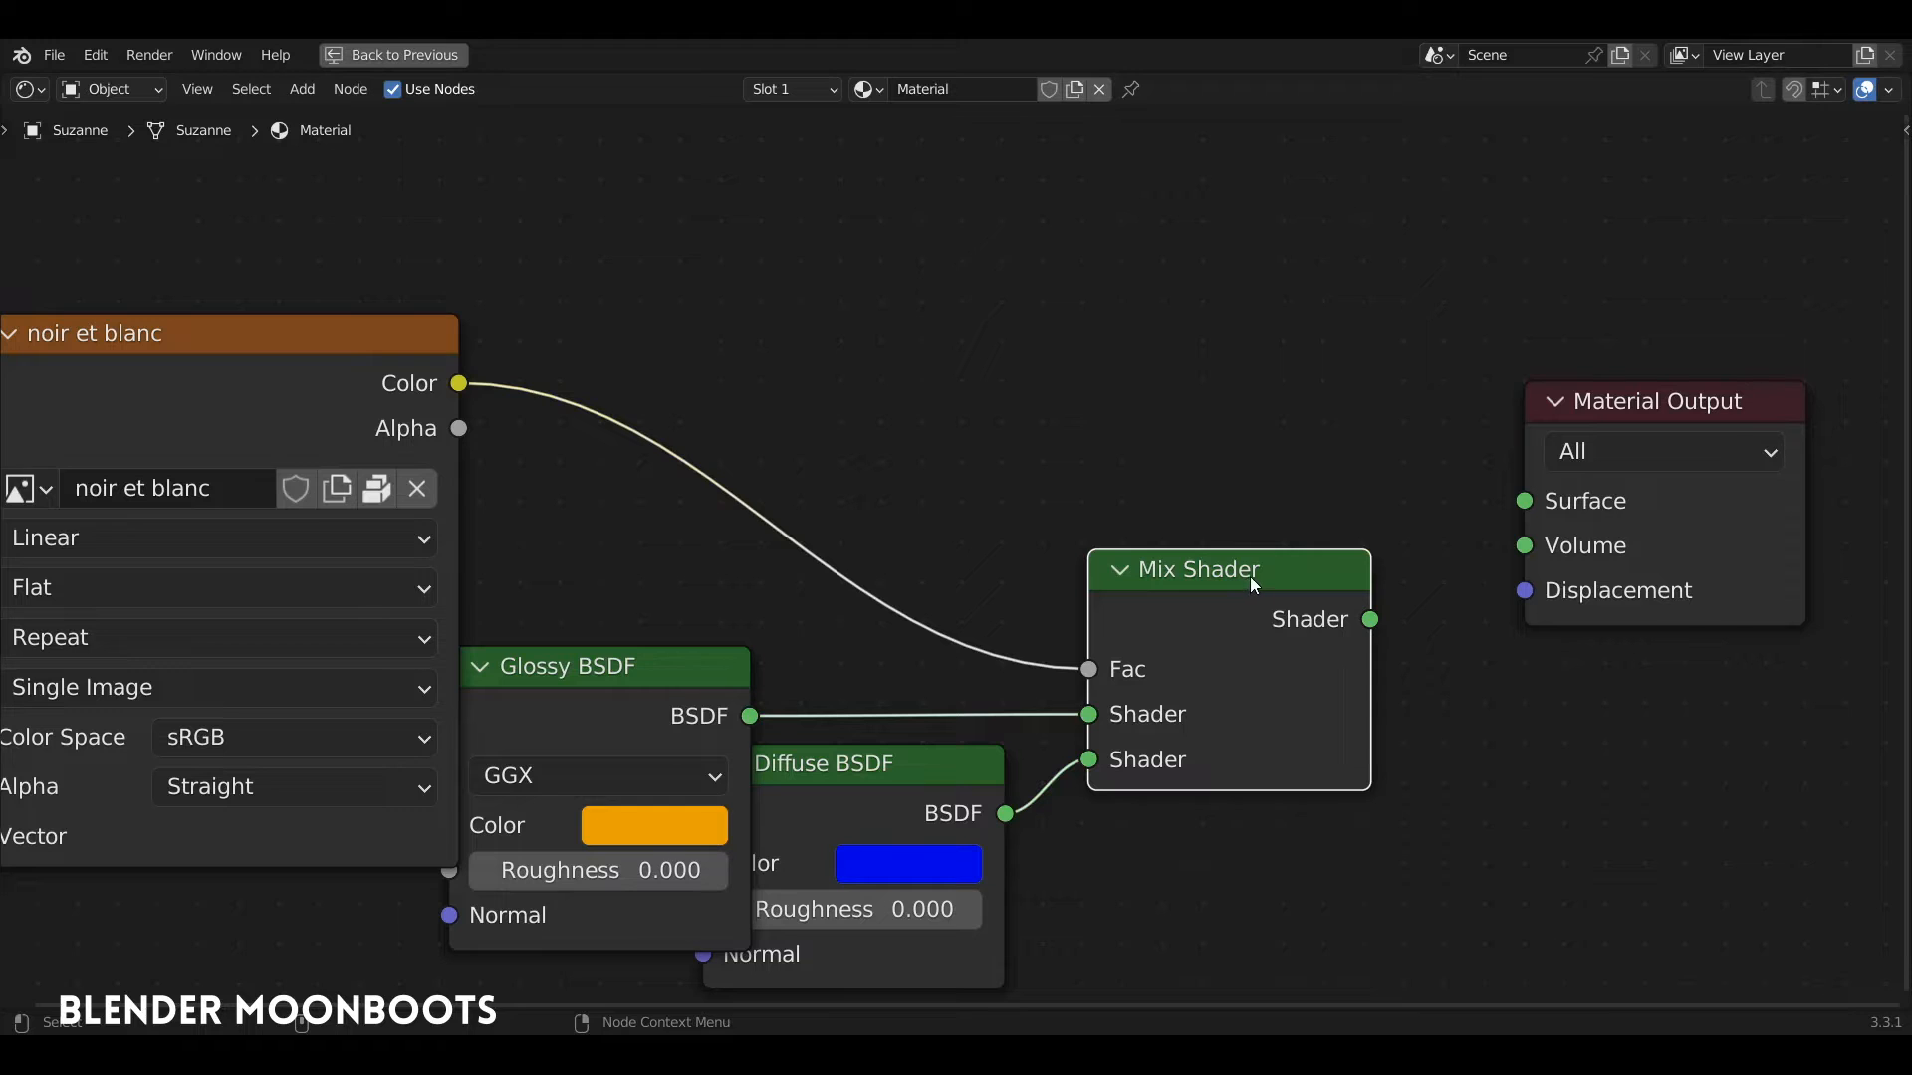
left_click(1234, 569, "ctrl+shift")
middle_click_drag(957, 507, 1004, 453)
mouse_move(332, 300)
left_mouse_down()
mouse_move(284, 323)
mouse_move(309, 321)
left_mouse_up()
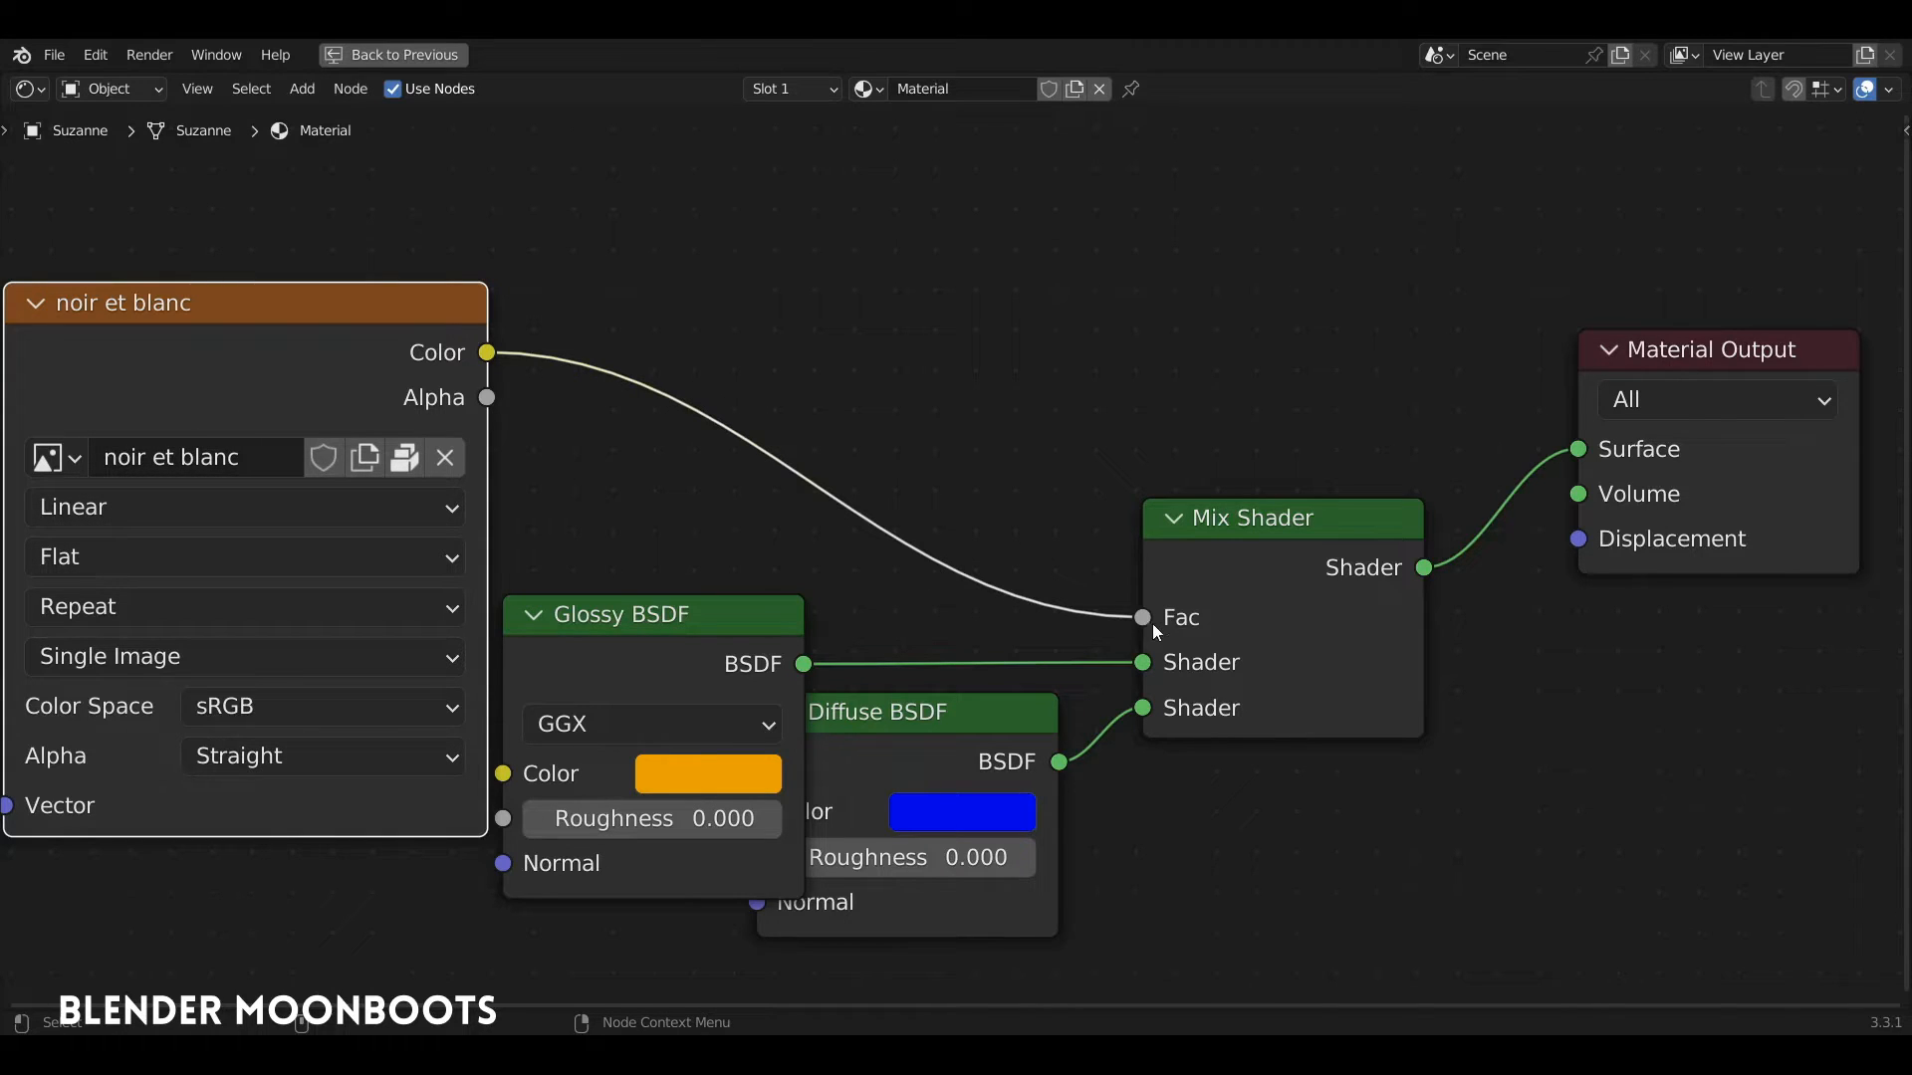
Space the Diffuse and Glossy BSDF nodes apart vertically and restore the full layout with a taller 3D viewport.
left_click_drag(1029, 725, 1035, 741)
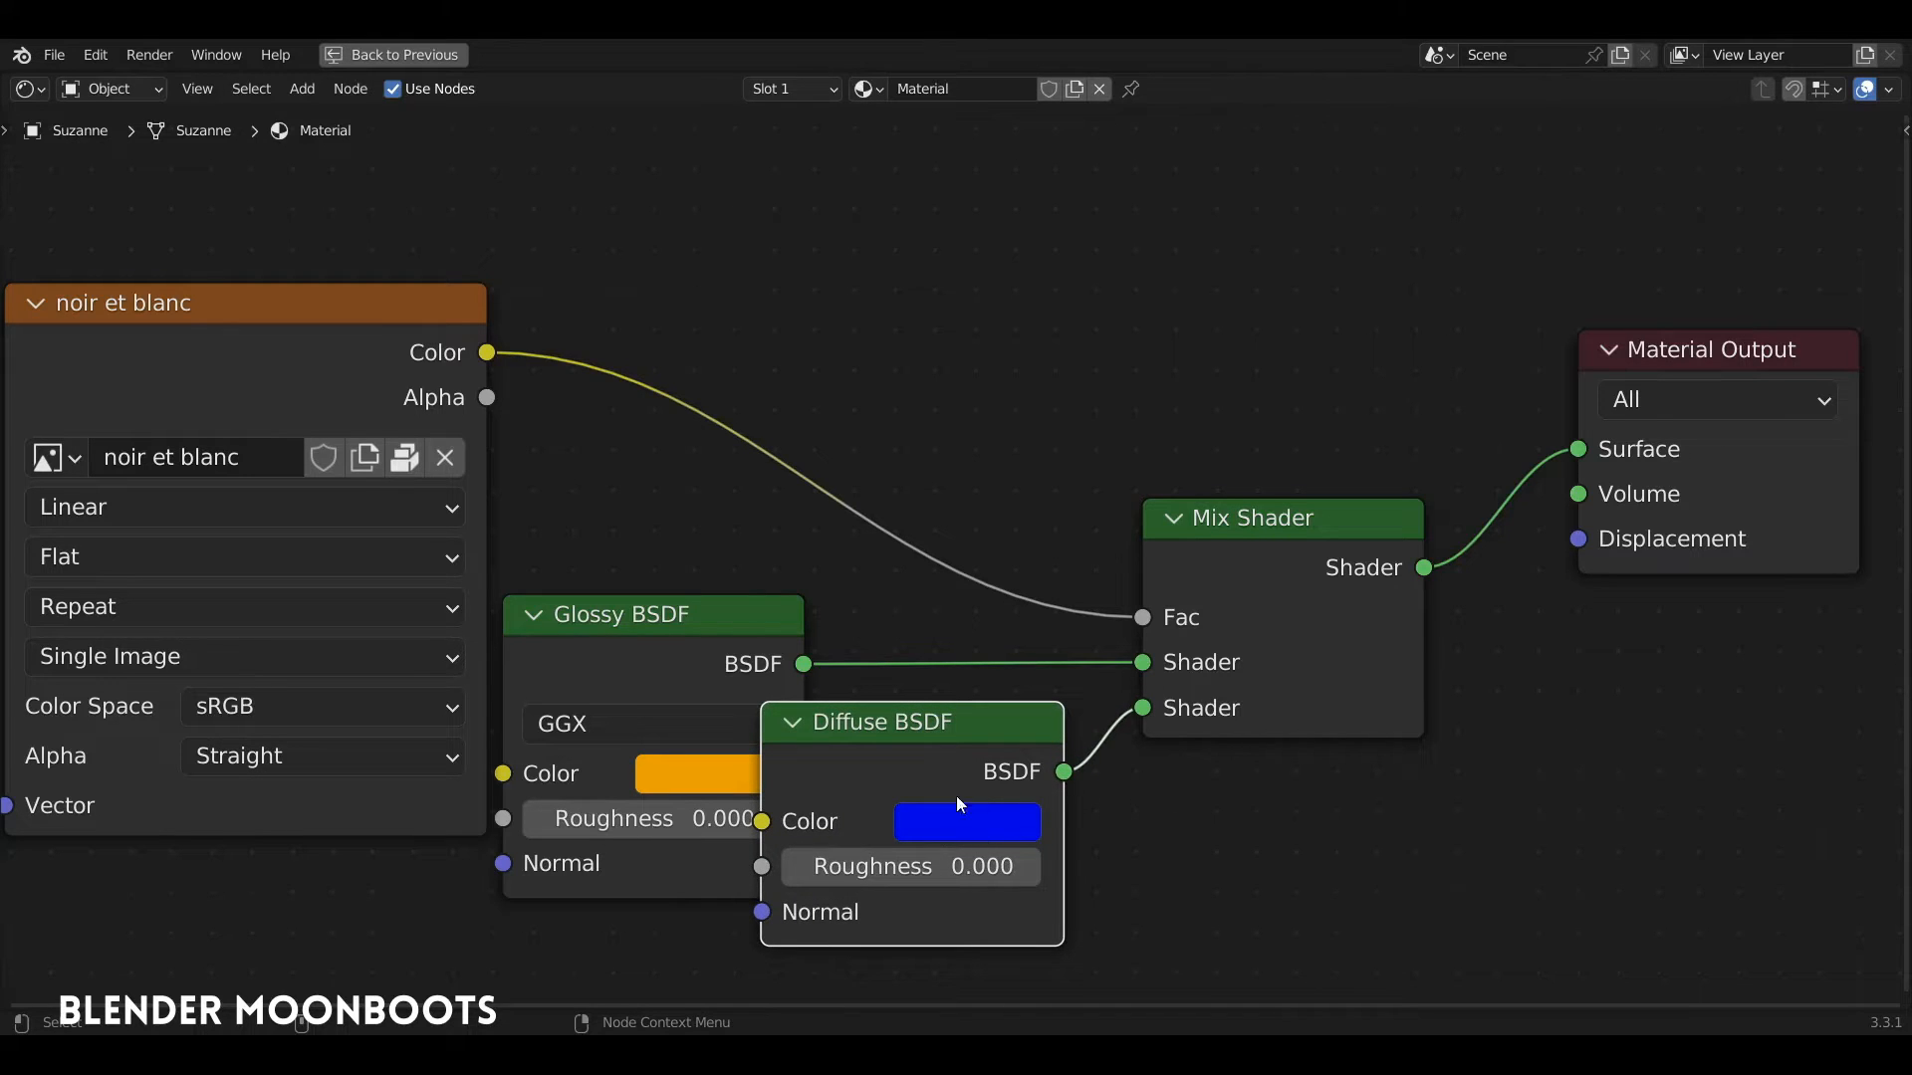
left_click_drag(765, 675, 766, 617)
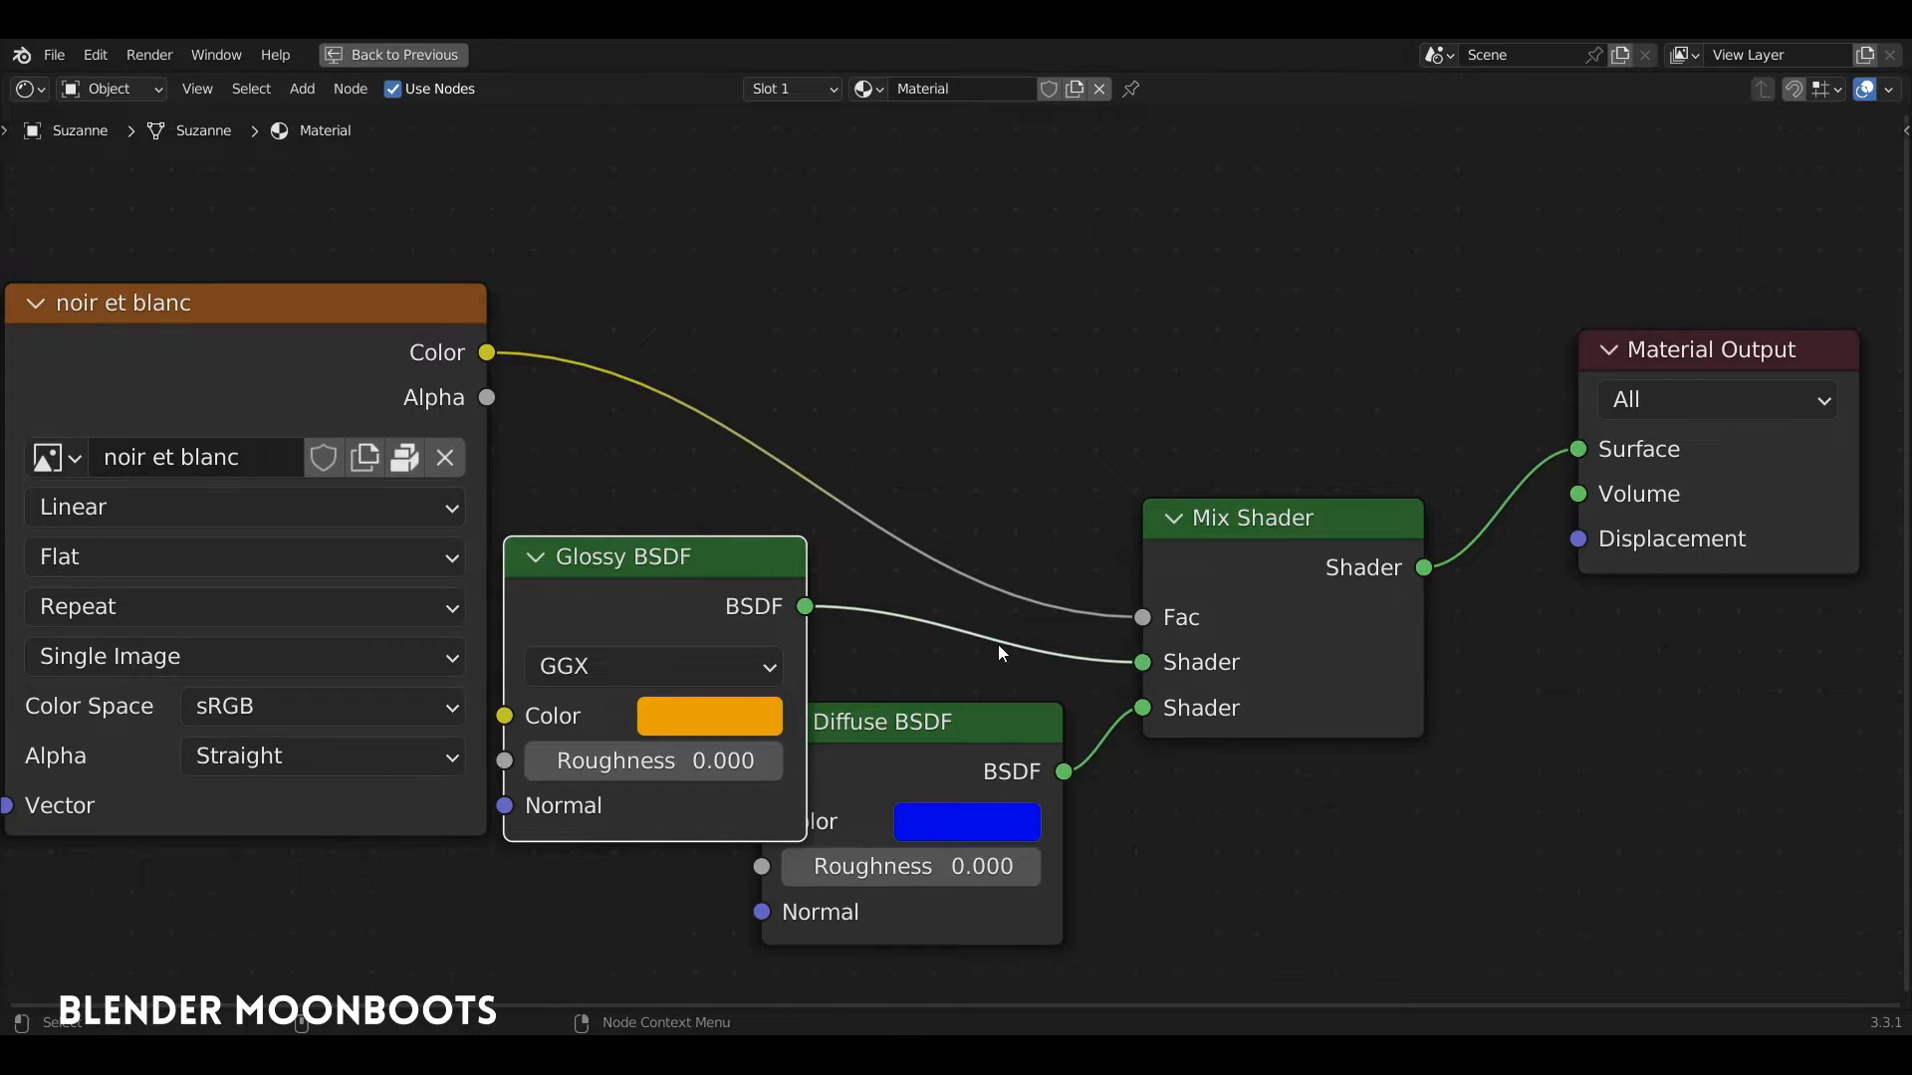
key("ctrl+space")
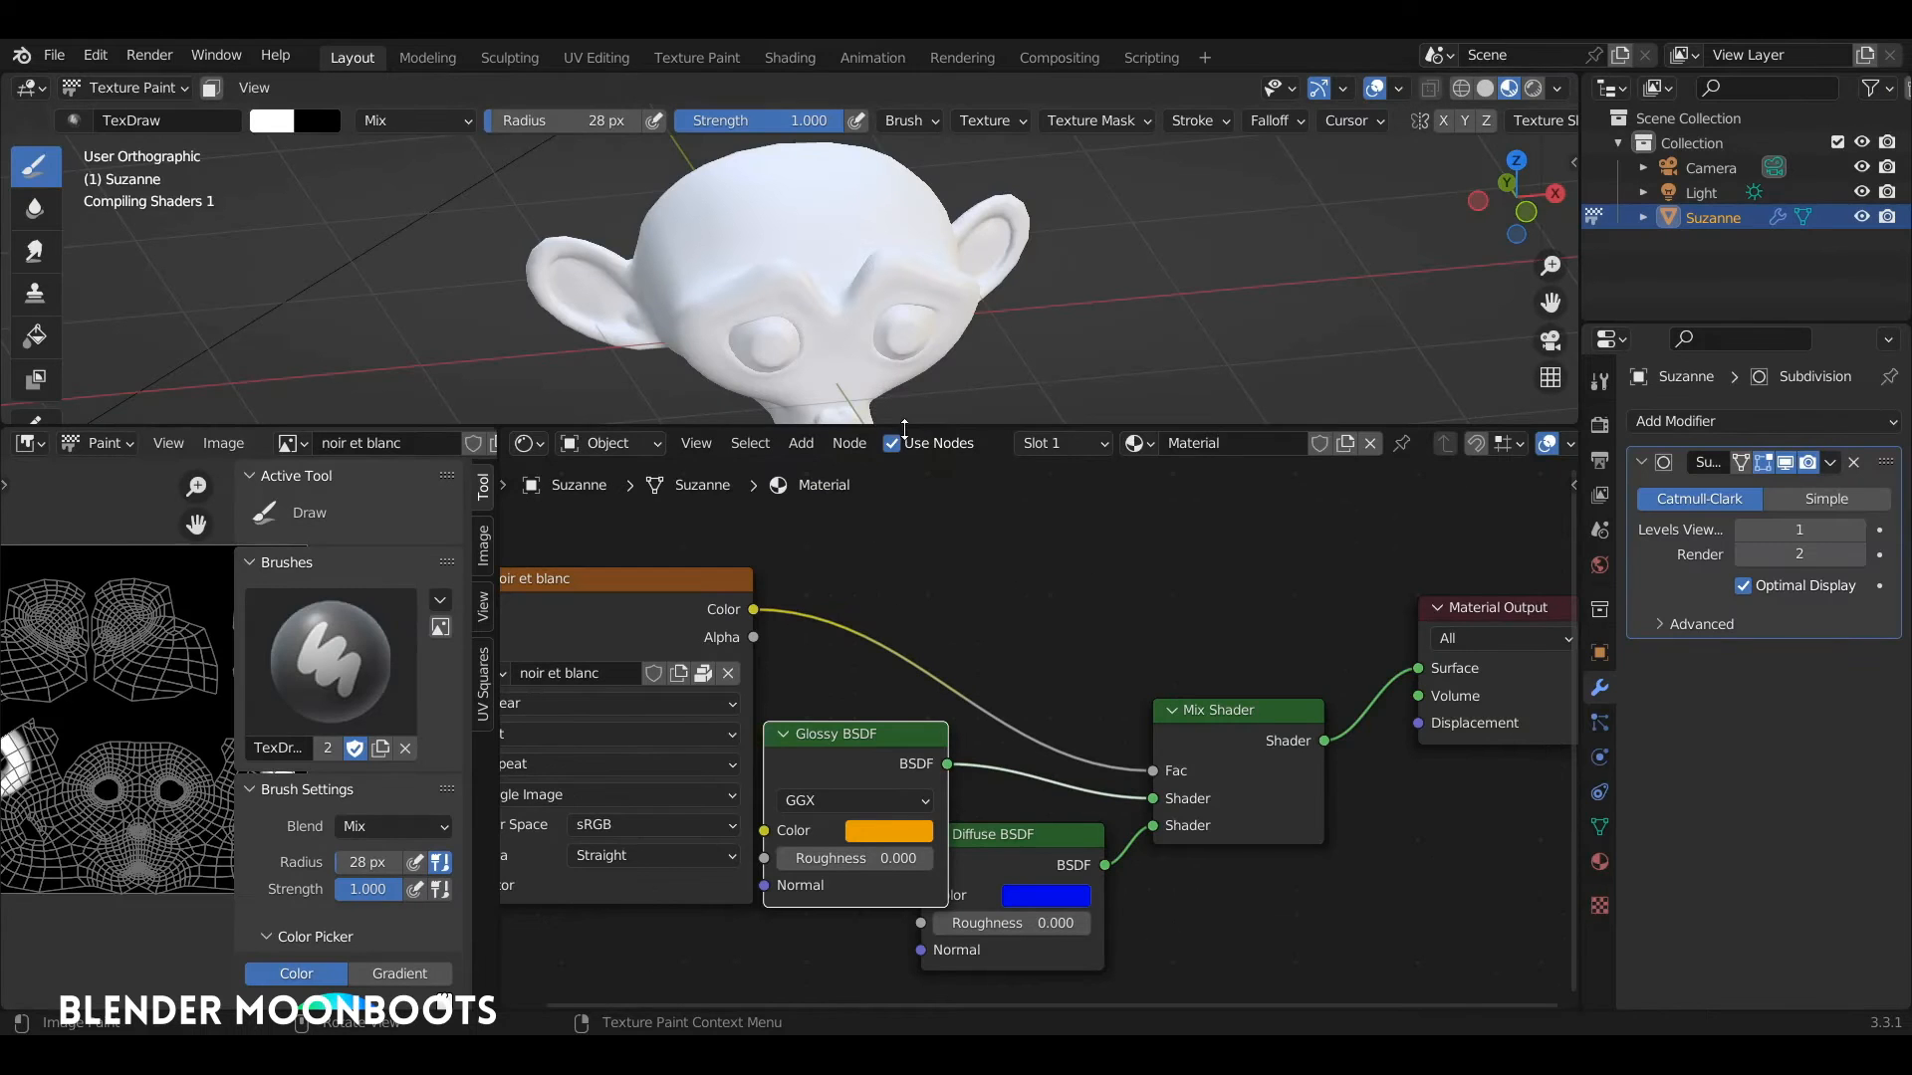
left_click_drag(910, 428, 930, 544)
mouse_move(956, 408)
middle_mouse_down()
mouse_move(976, 488)
mouse_move(963, 411)
middle_mouse_up()
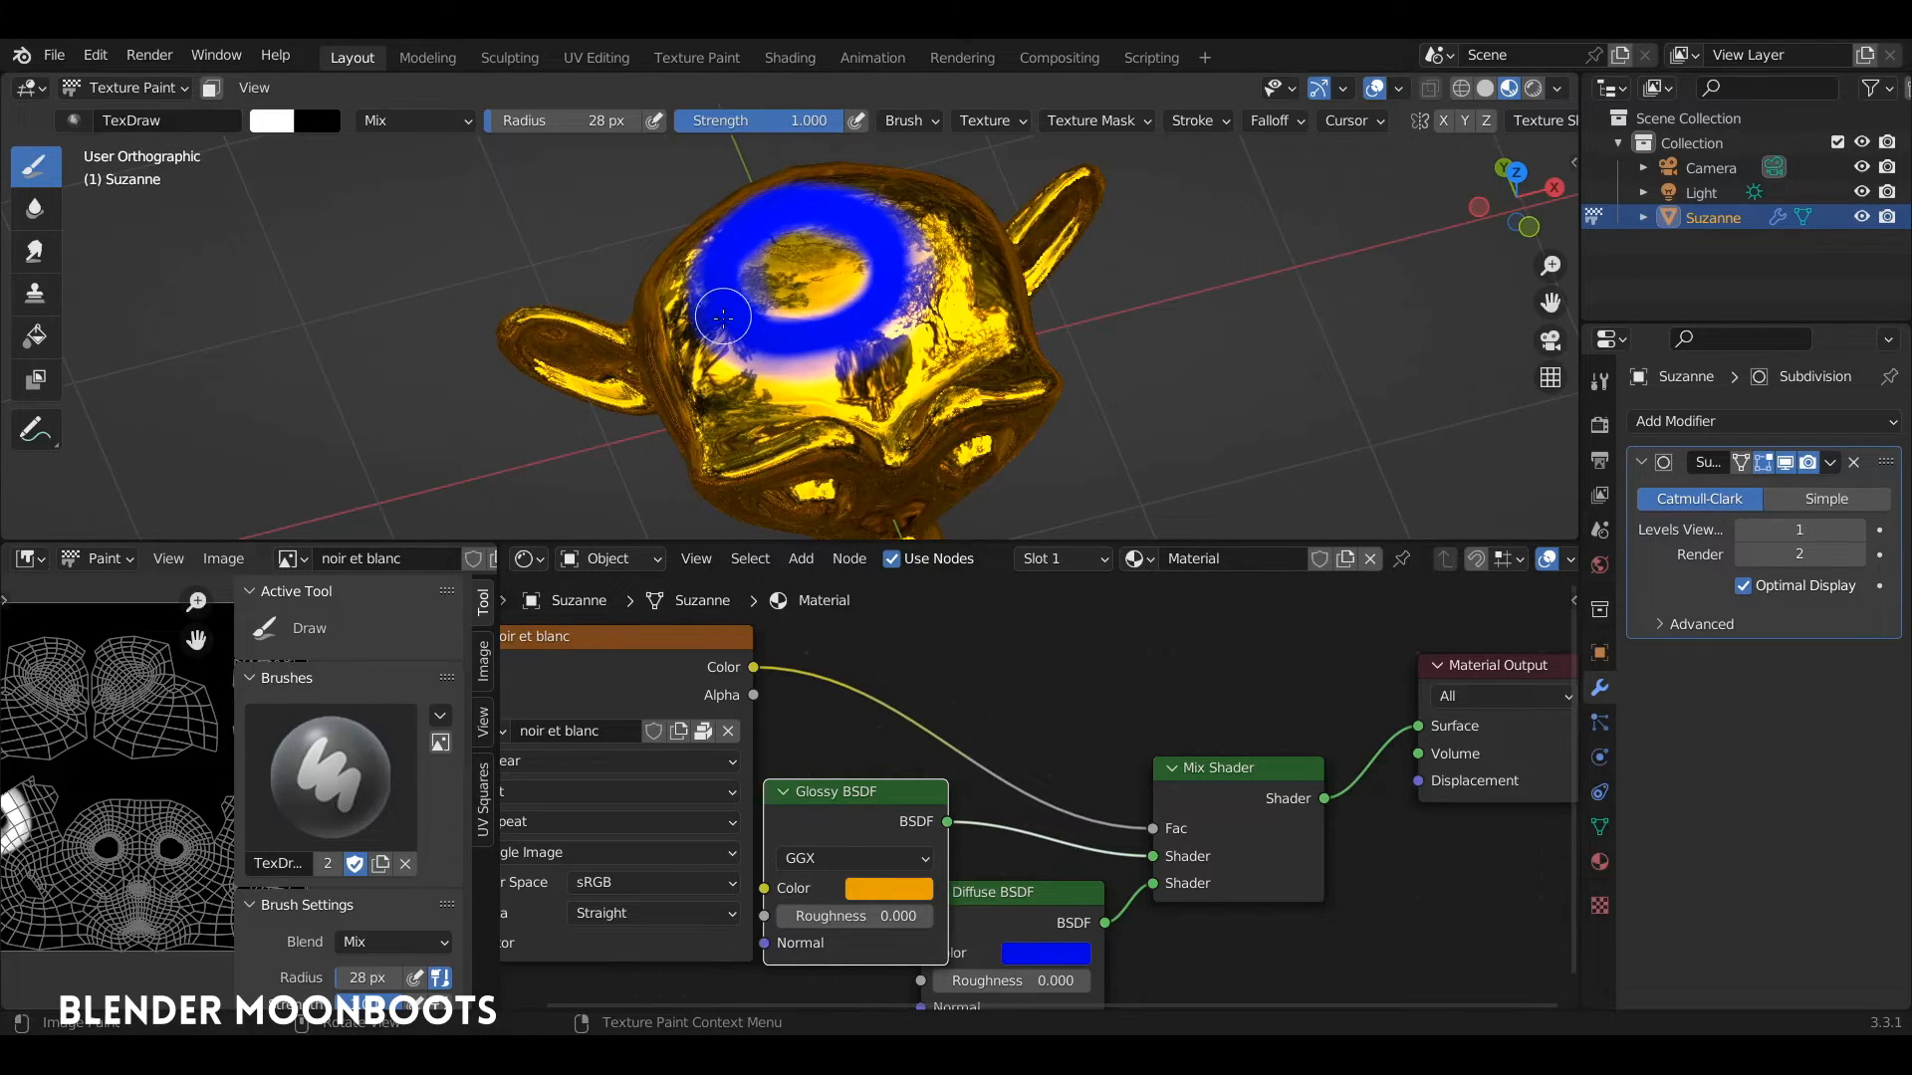
Nudge the Diffuse and Glossy BSDF nodes and examine the gold and blue blend on Suzanne's head up close.
left_click(1047, 900)
left_click_drag(1048, 898, 1026, 874)
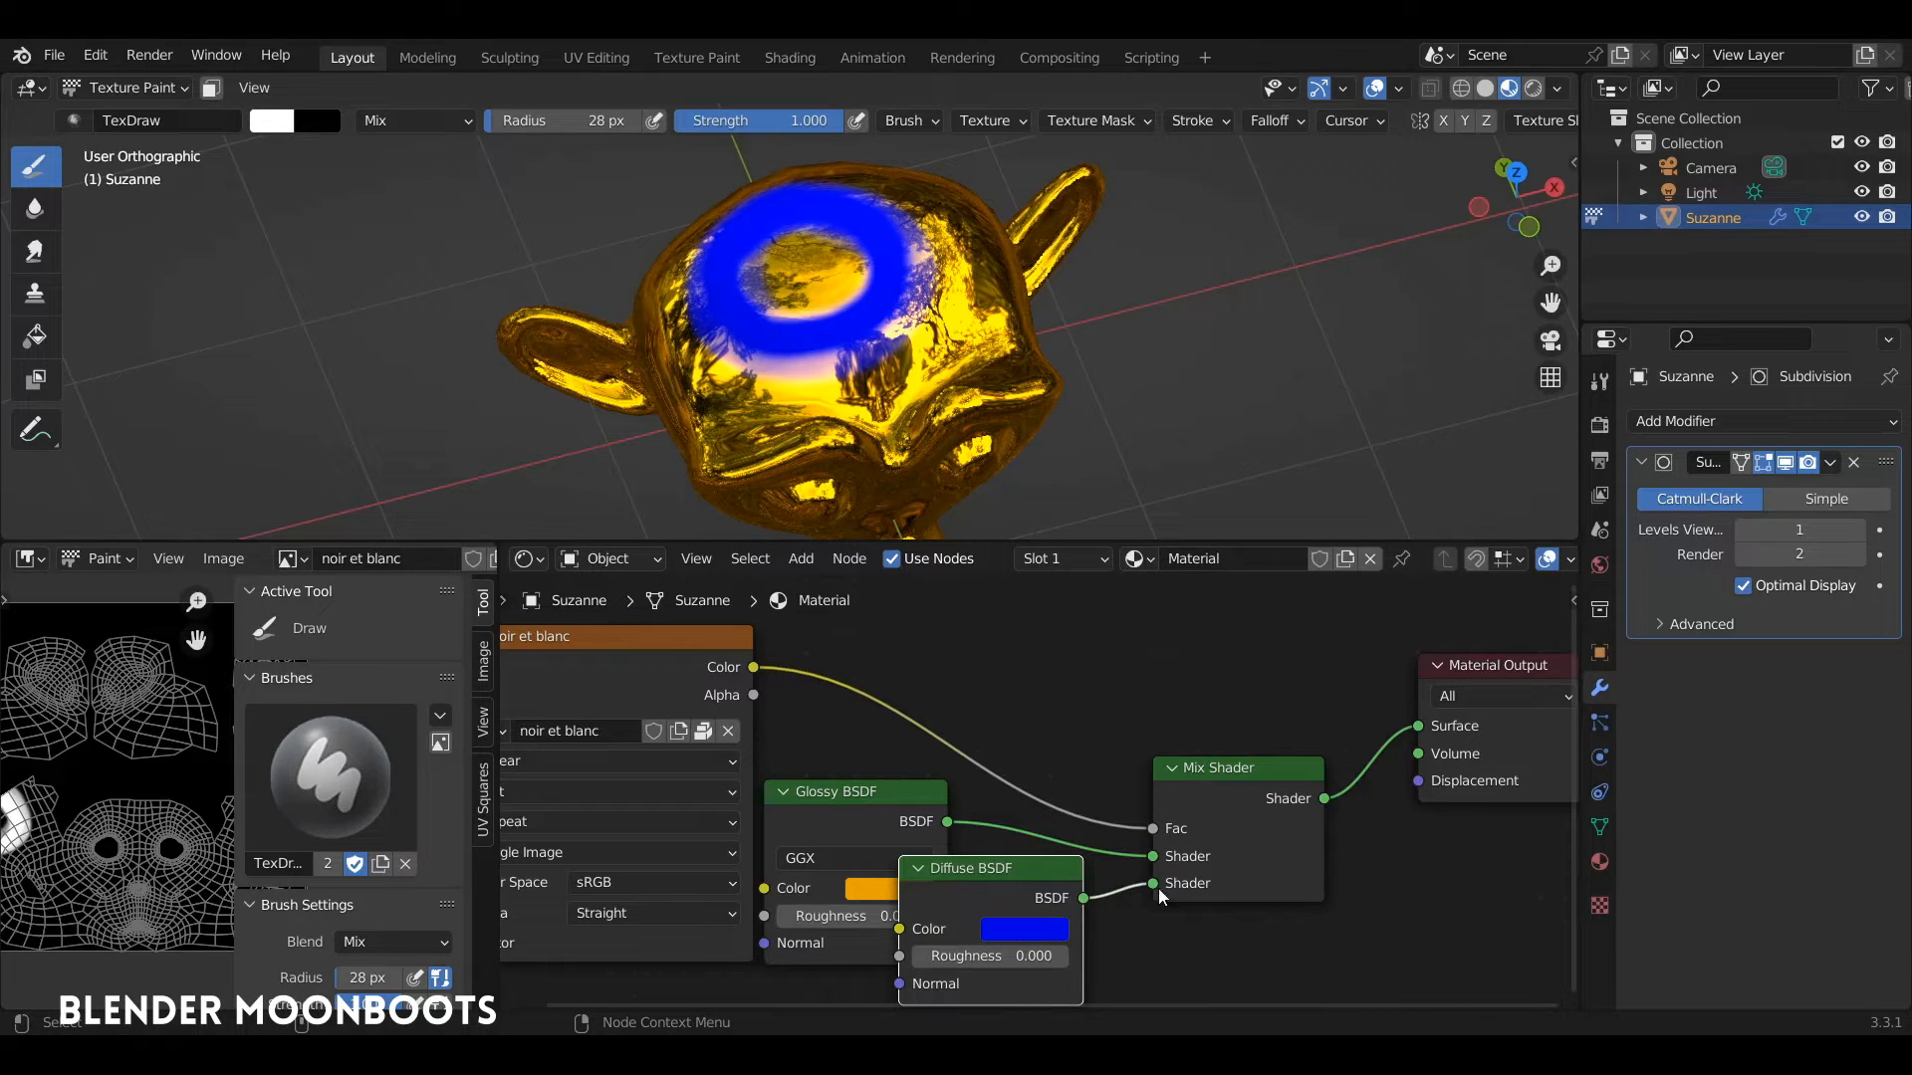
left_click_drag(857, 817, 848, 811)
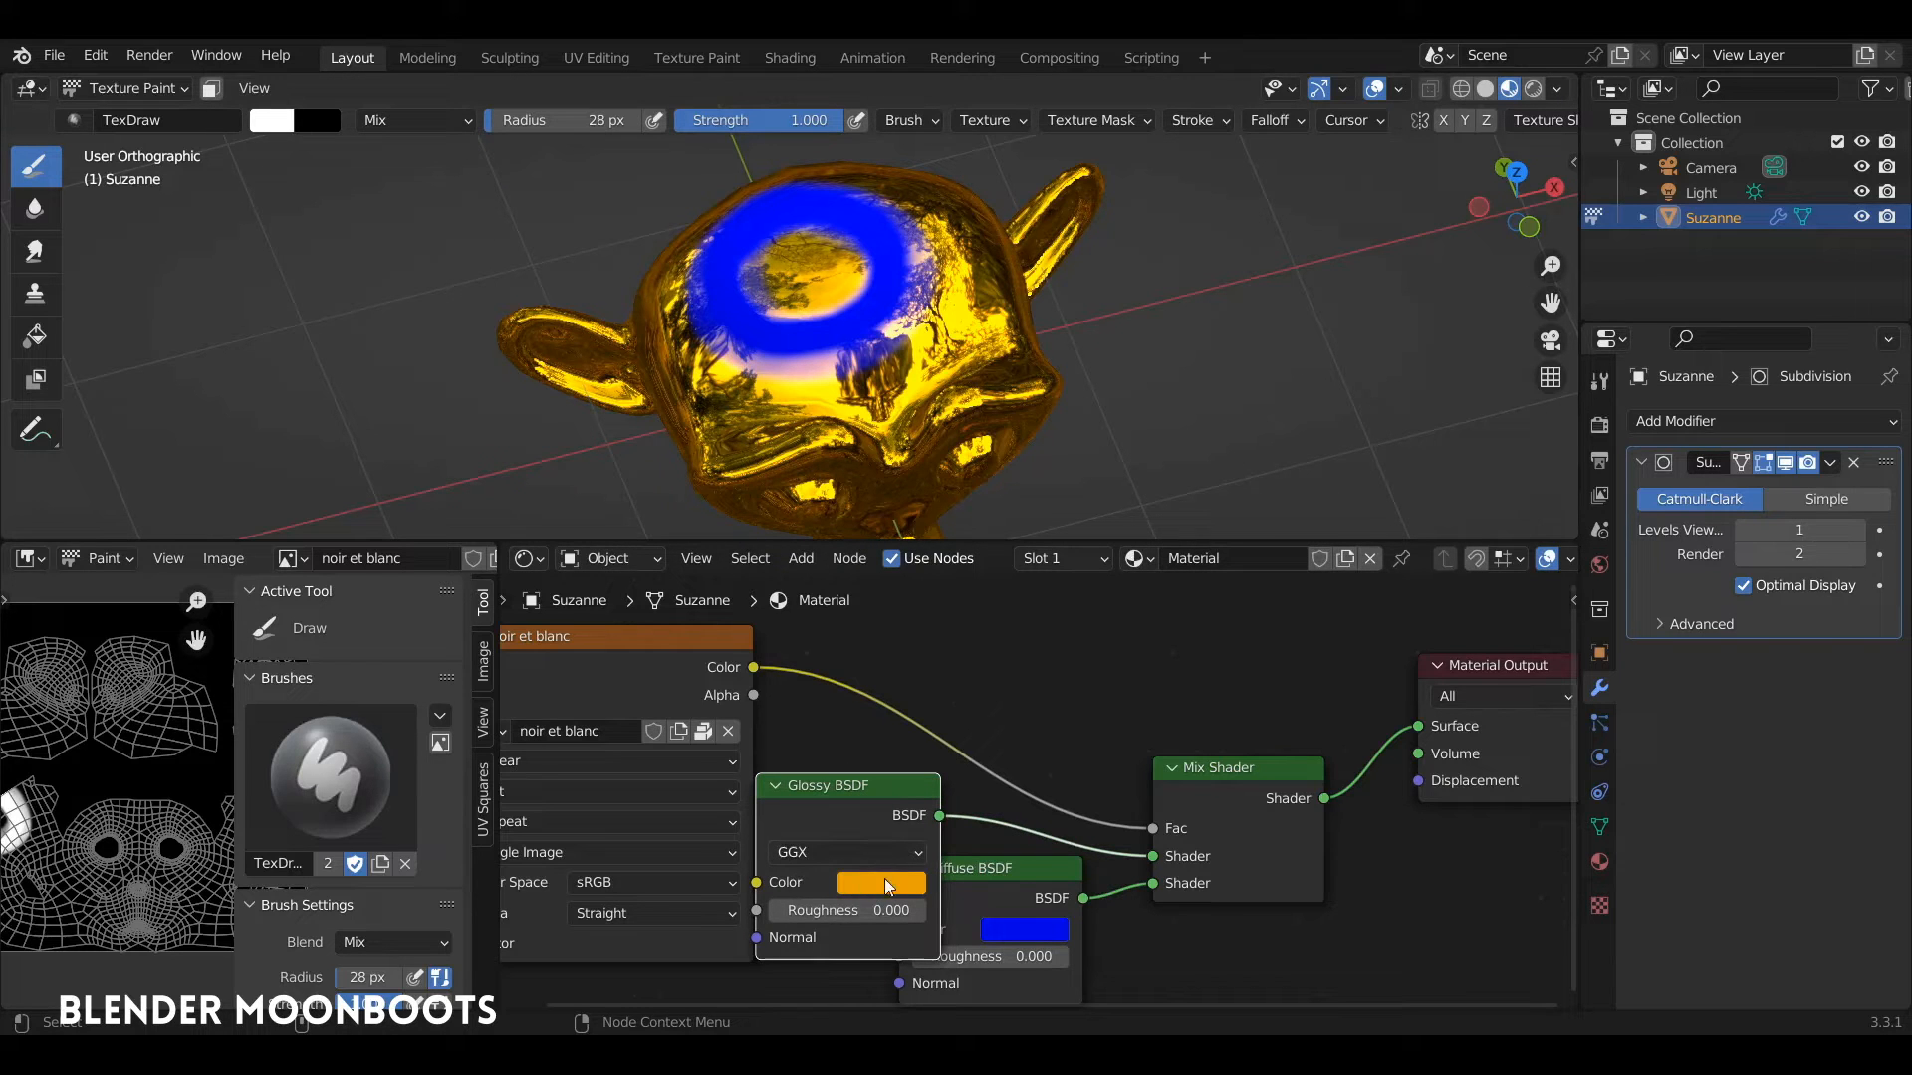
left_click_drag(870, 785, 868, 784)
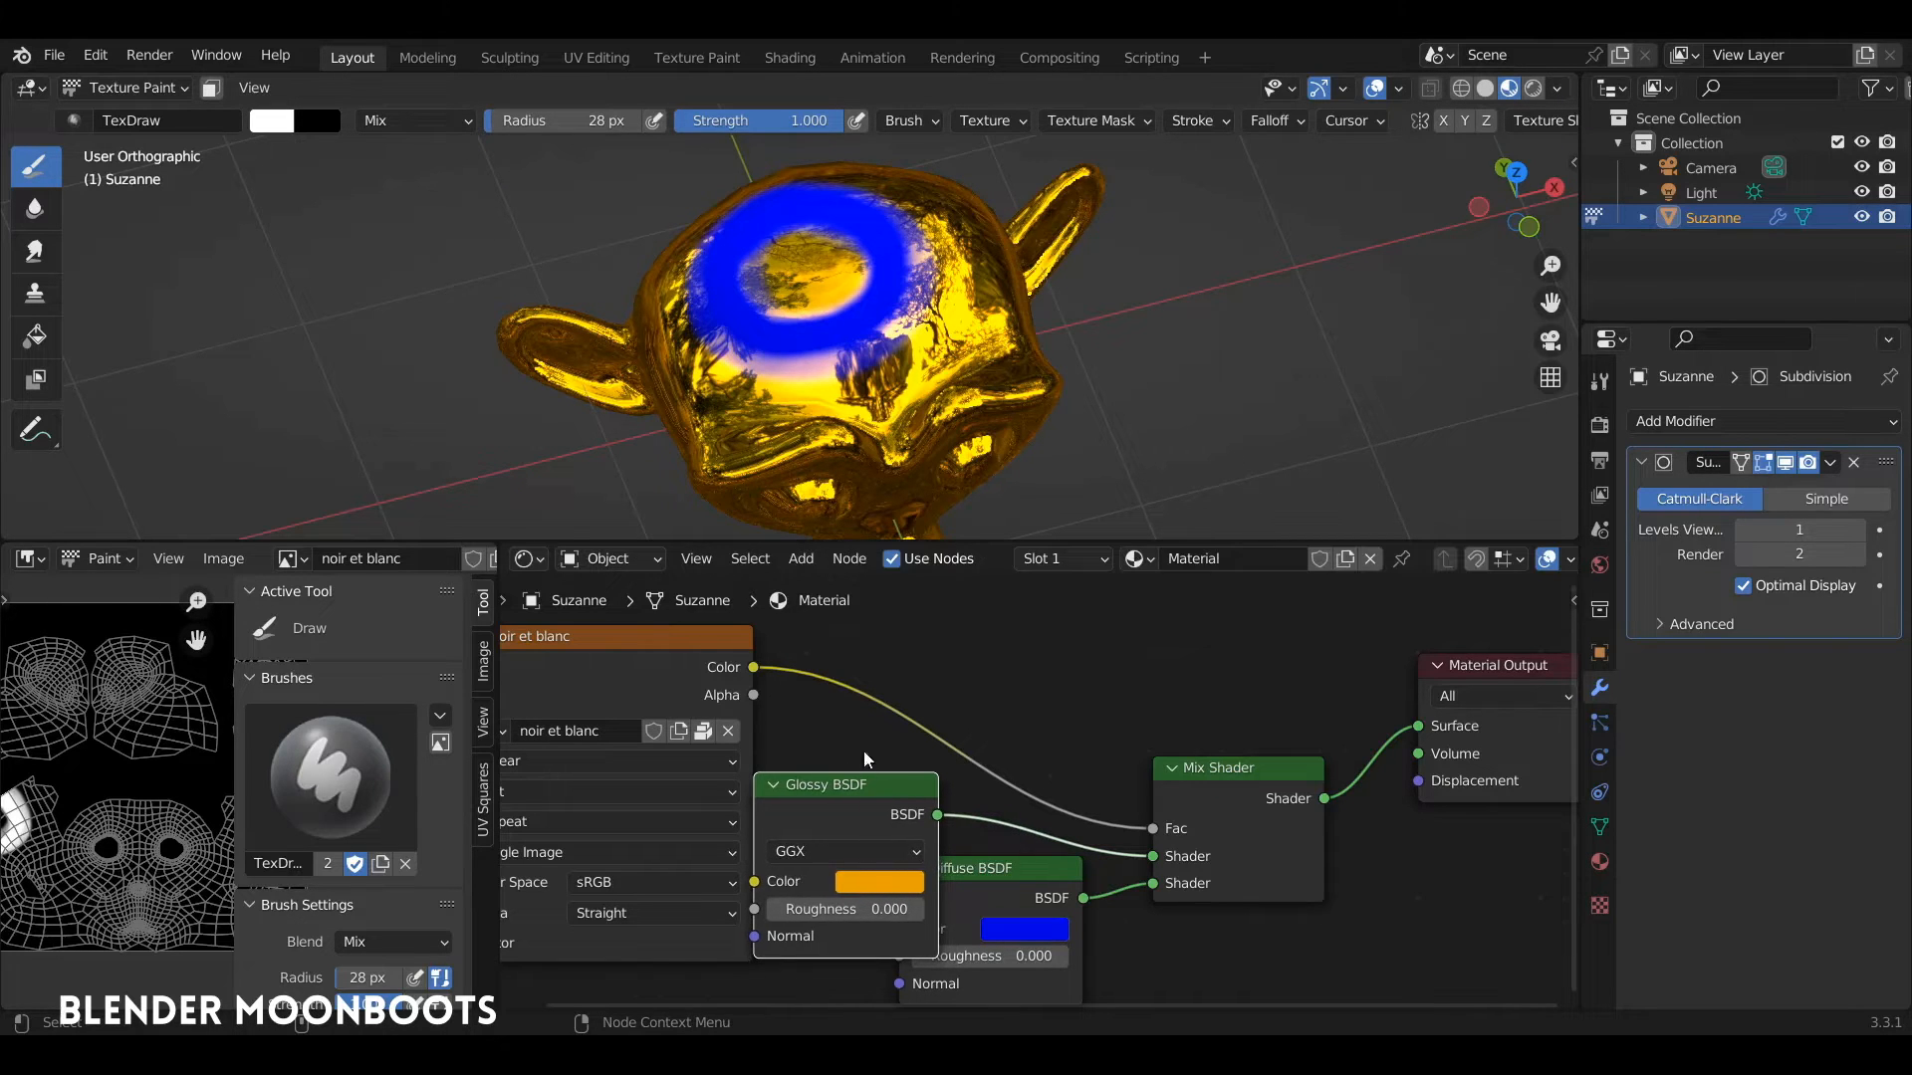
middle_click_drag(854, 493, 856, 439)
middle_click_drag(857, 439, 853, 383, "ctrl")
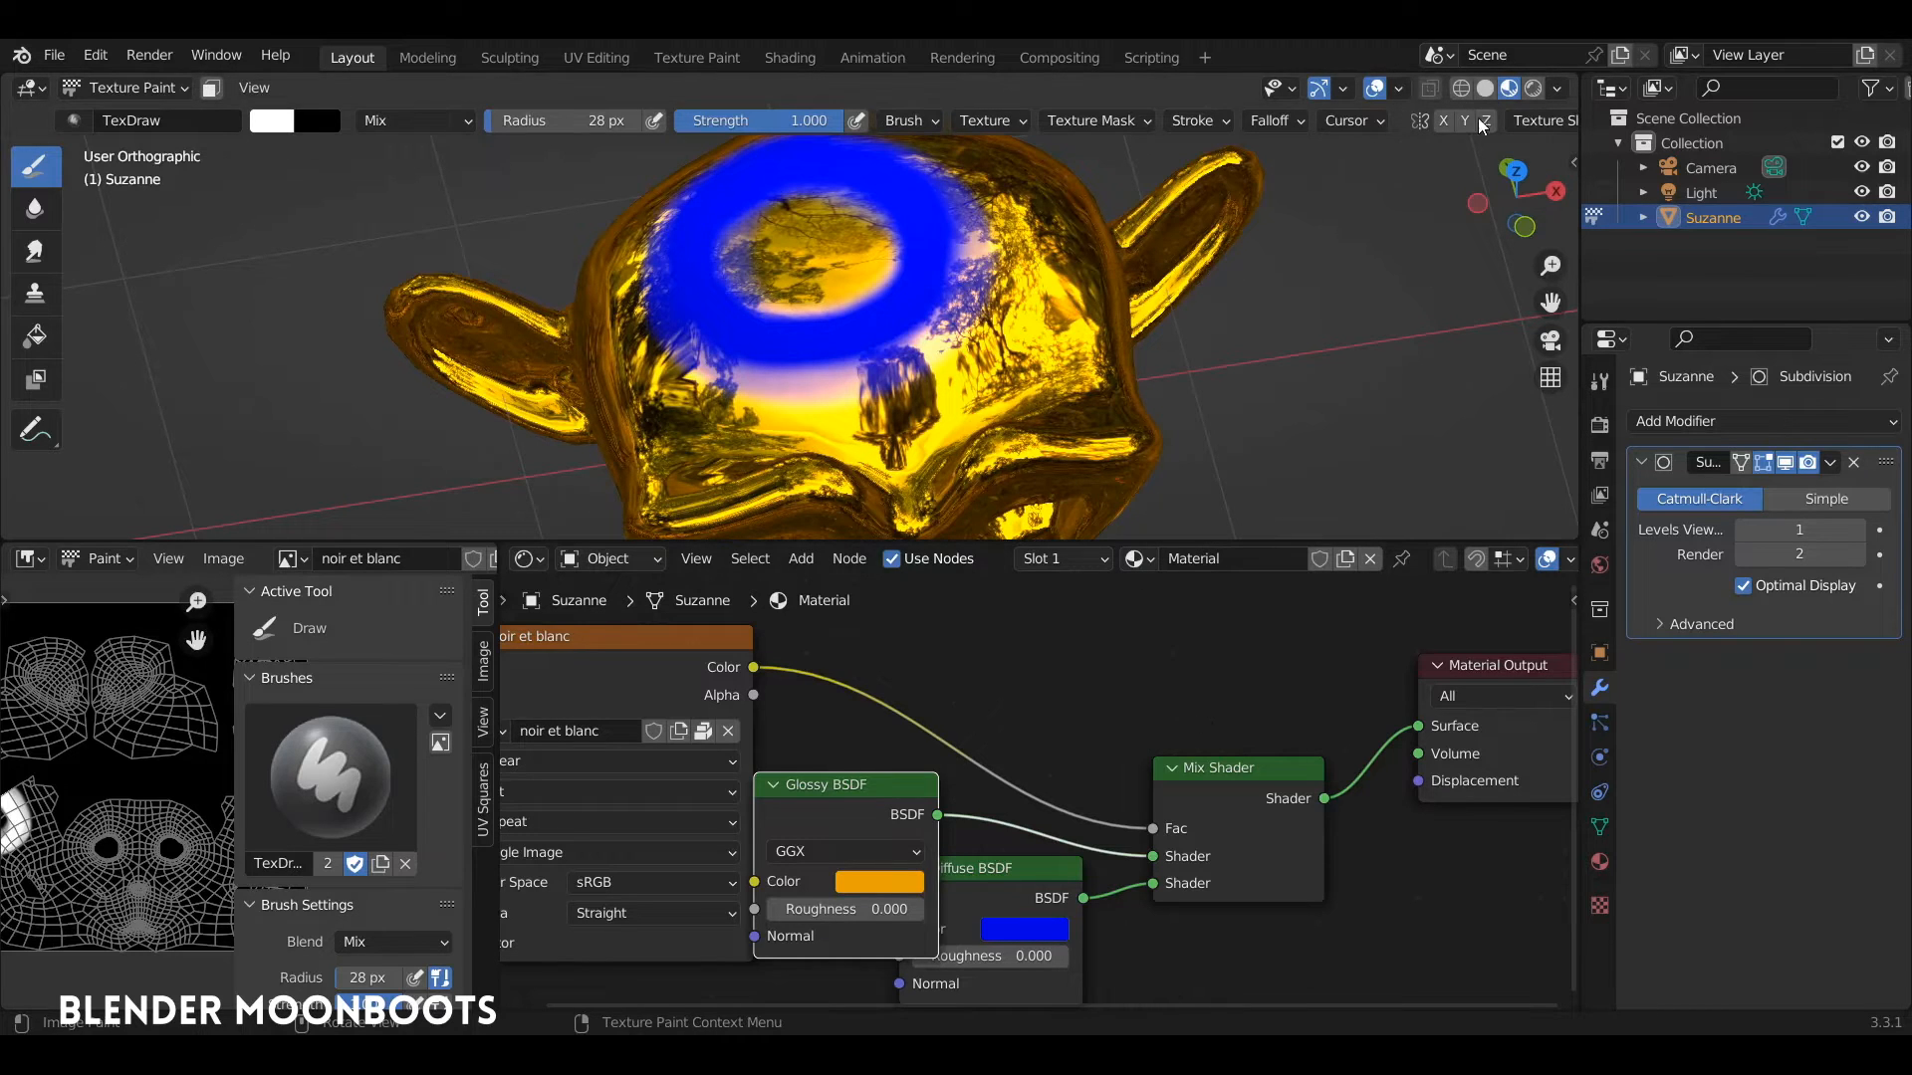
Preview the noir et blanc texture directly and fill the inside of the white ring with mid-grey paint.
left_click(640, 646)
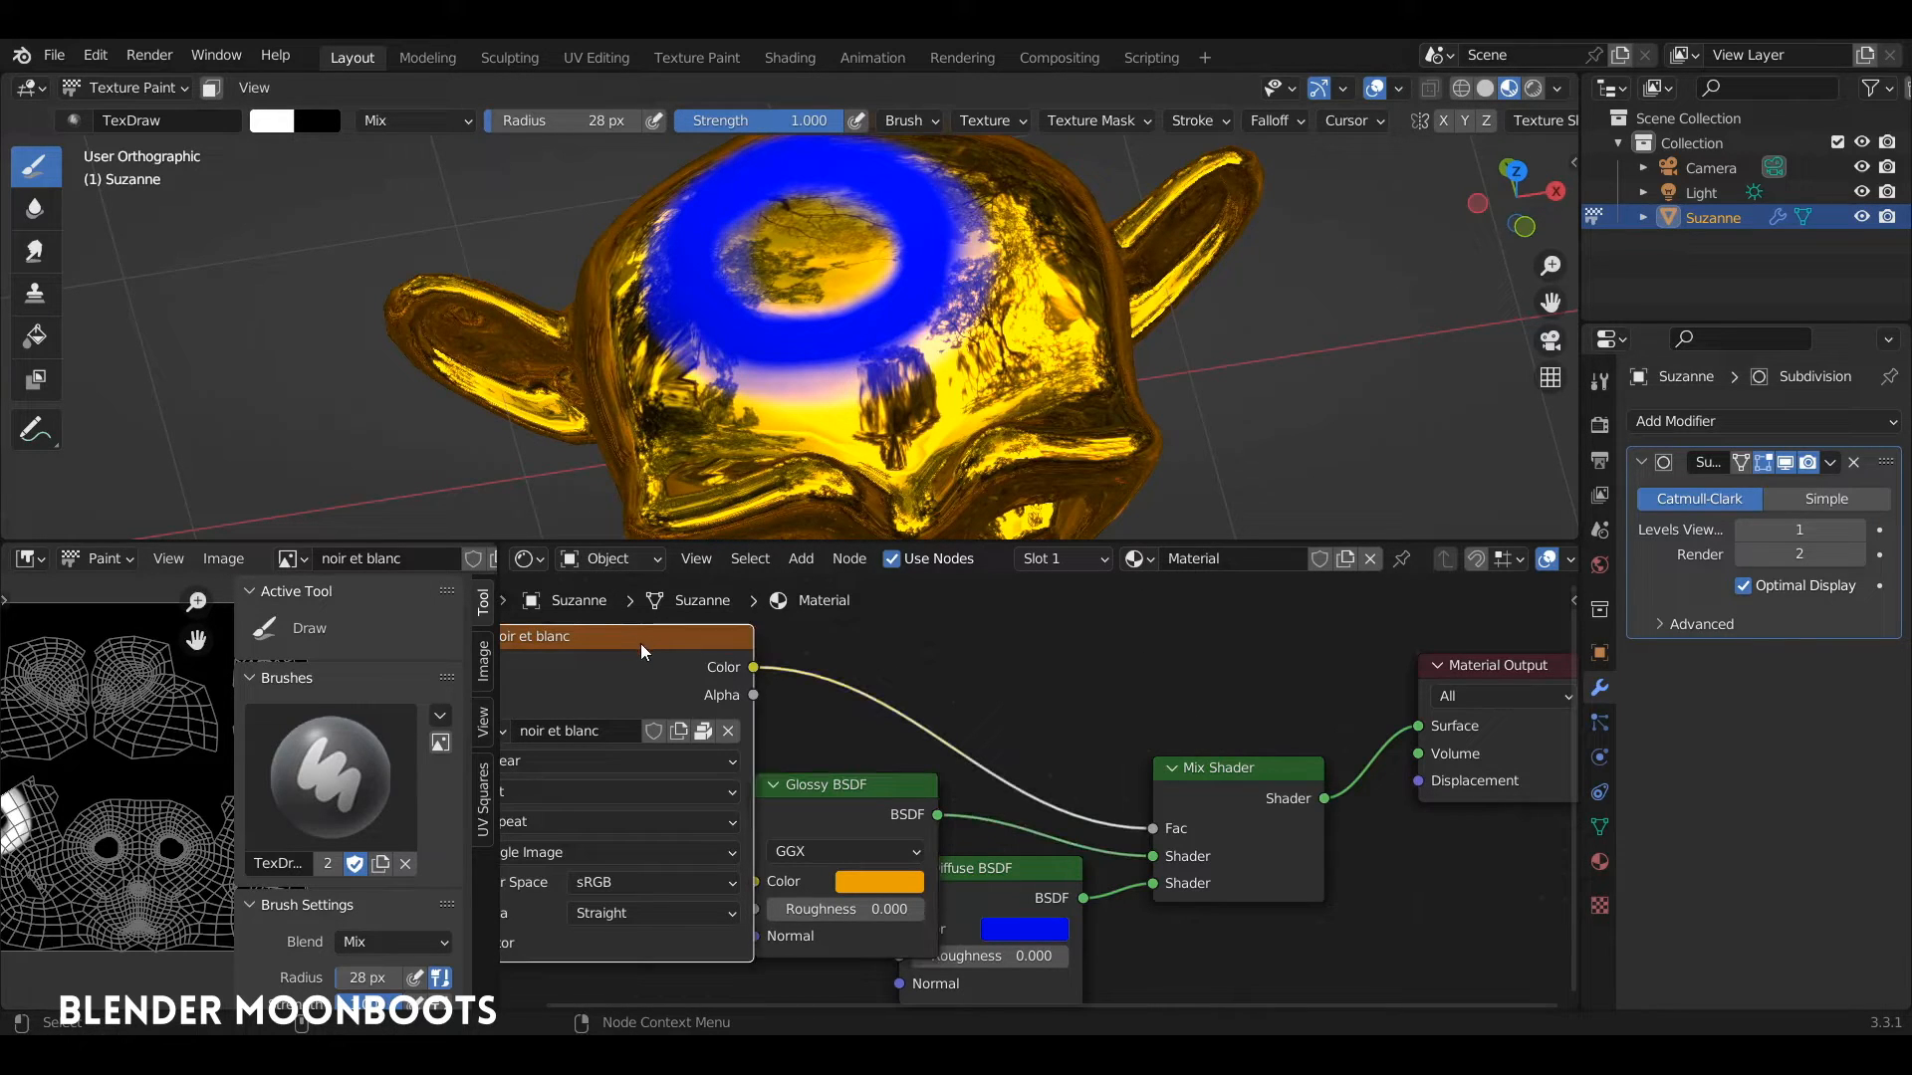
left_click(637, 641, "ctrl+shift")
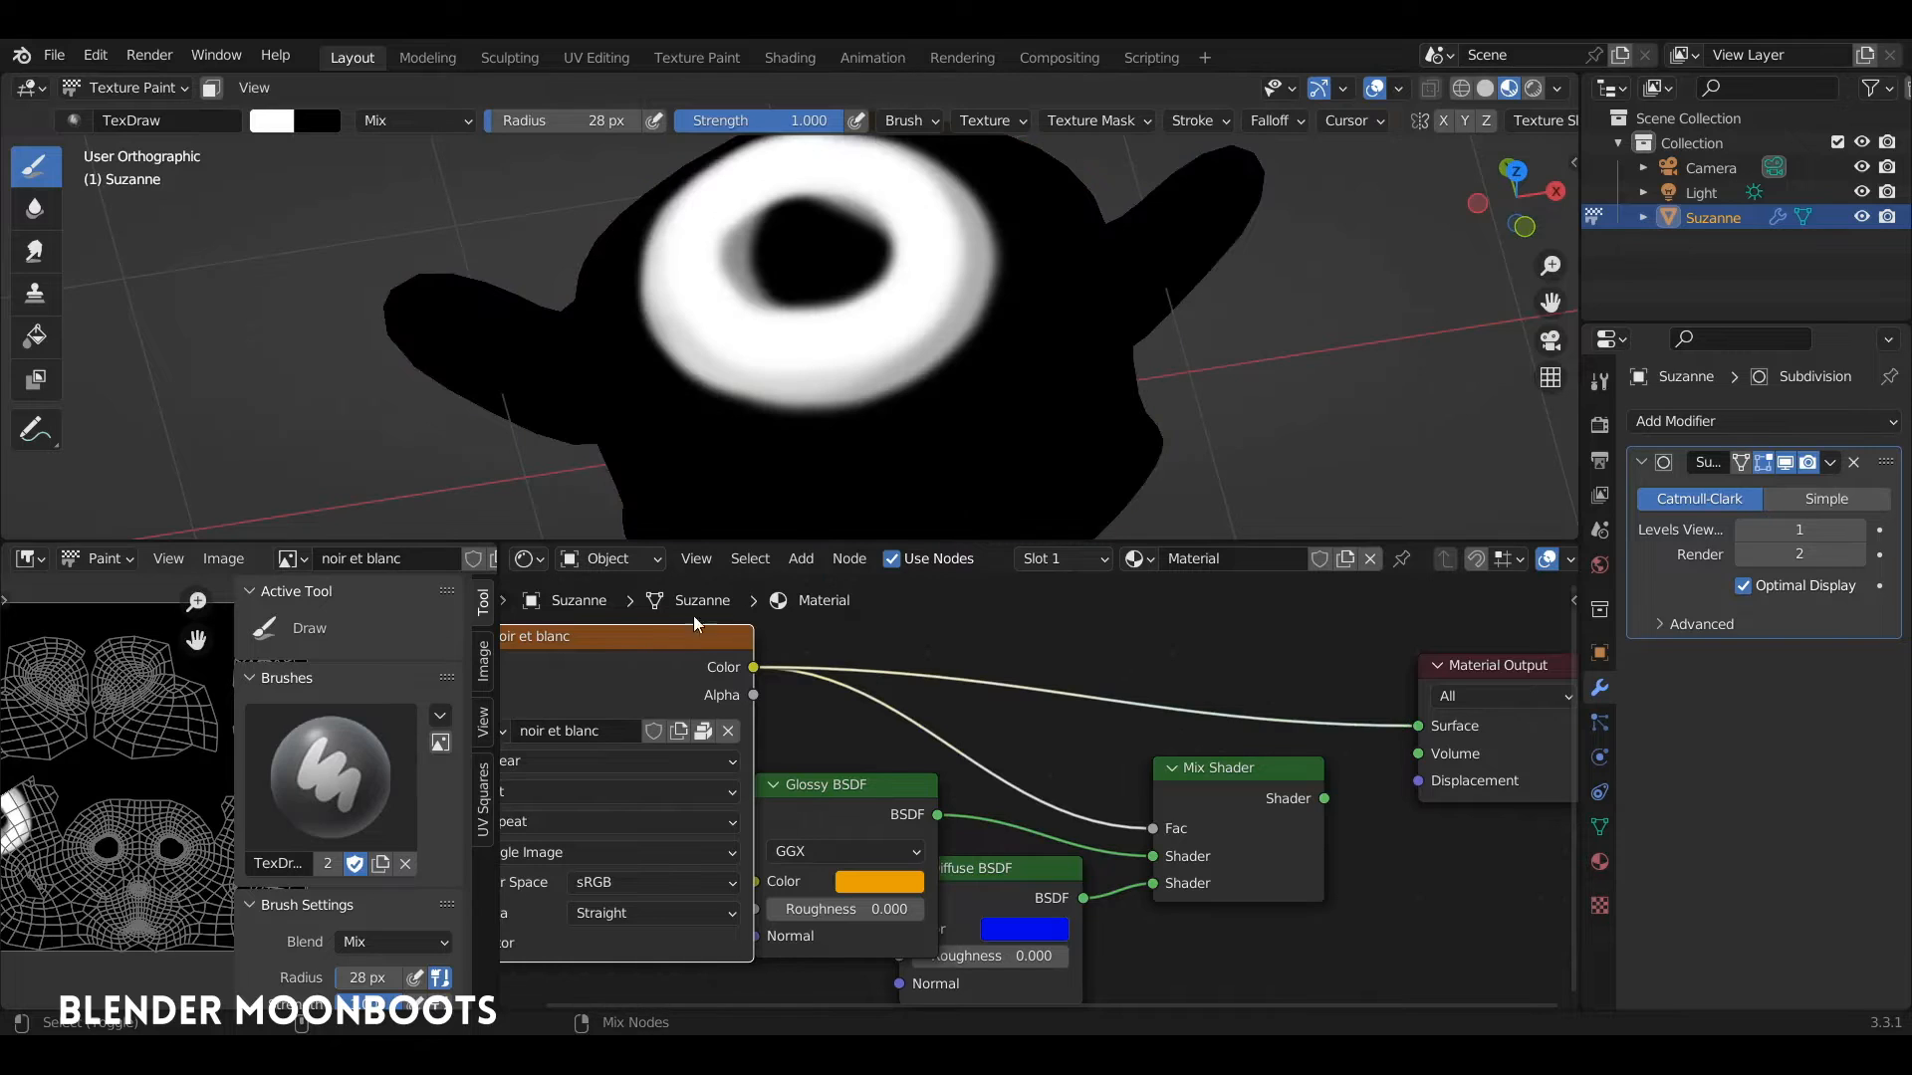
left_click(287, 122)
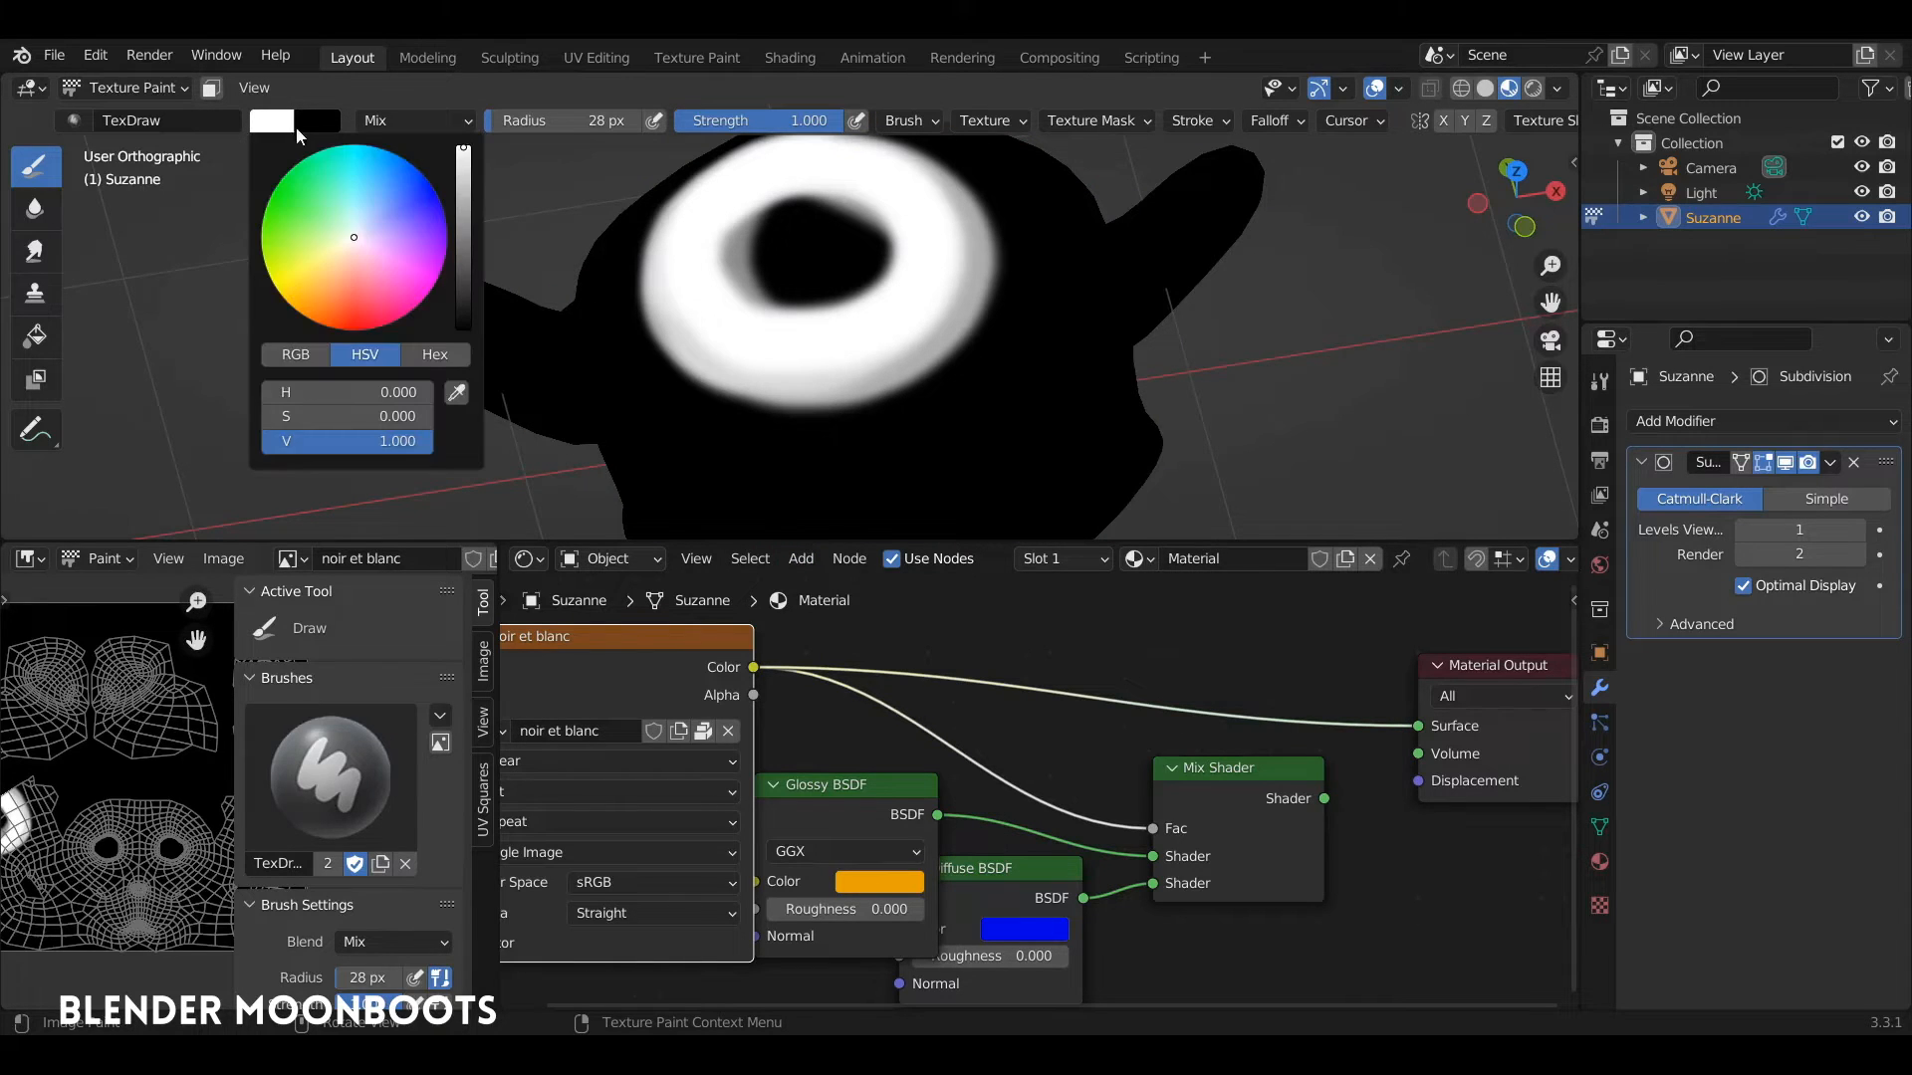
left_click_drag(463, 180, 466, 237)
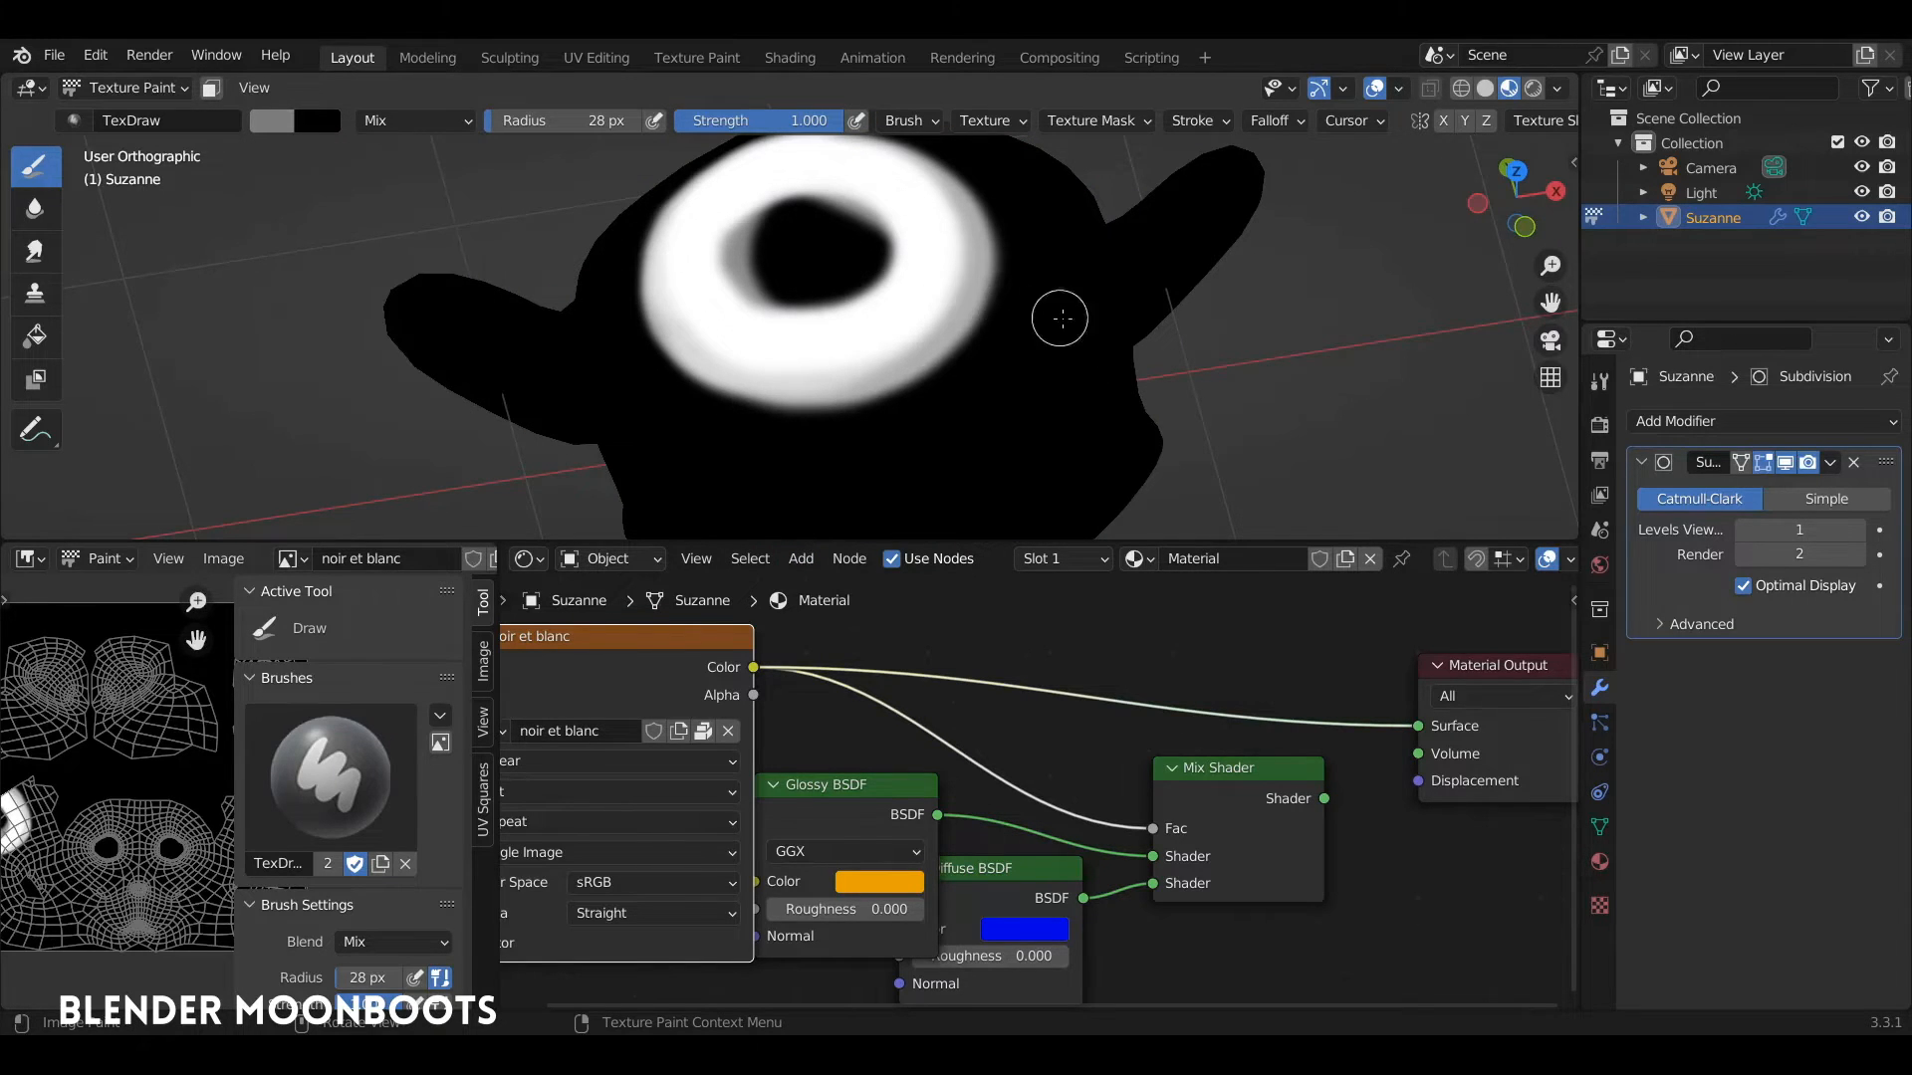
mouse_move(742, 235)
left_mouse_down()
mouse_move(841, 254)
mouse_move(826, 279)
mouse_move(782, 257)
mouse_move(856, 234)
mouse_move(764, 282)
left_mouse_up()
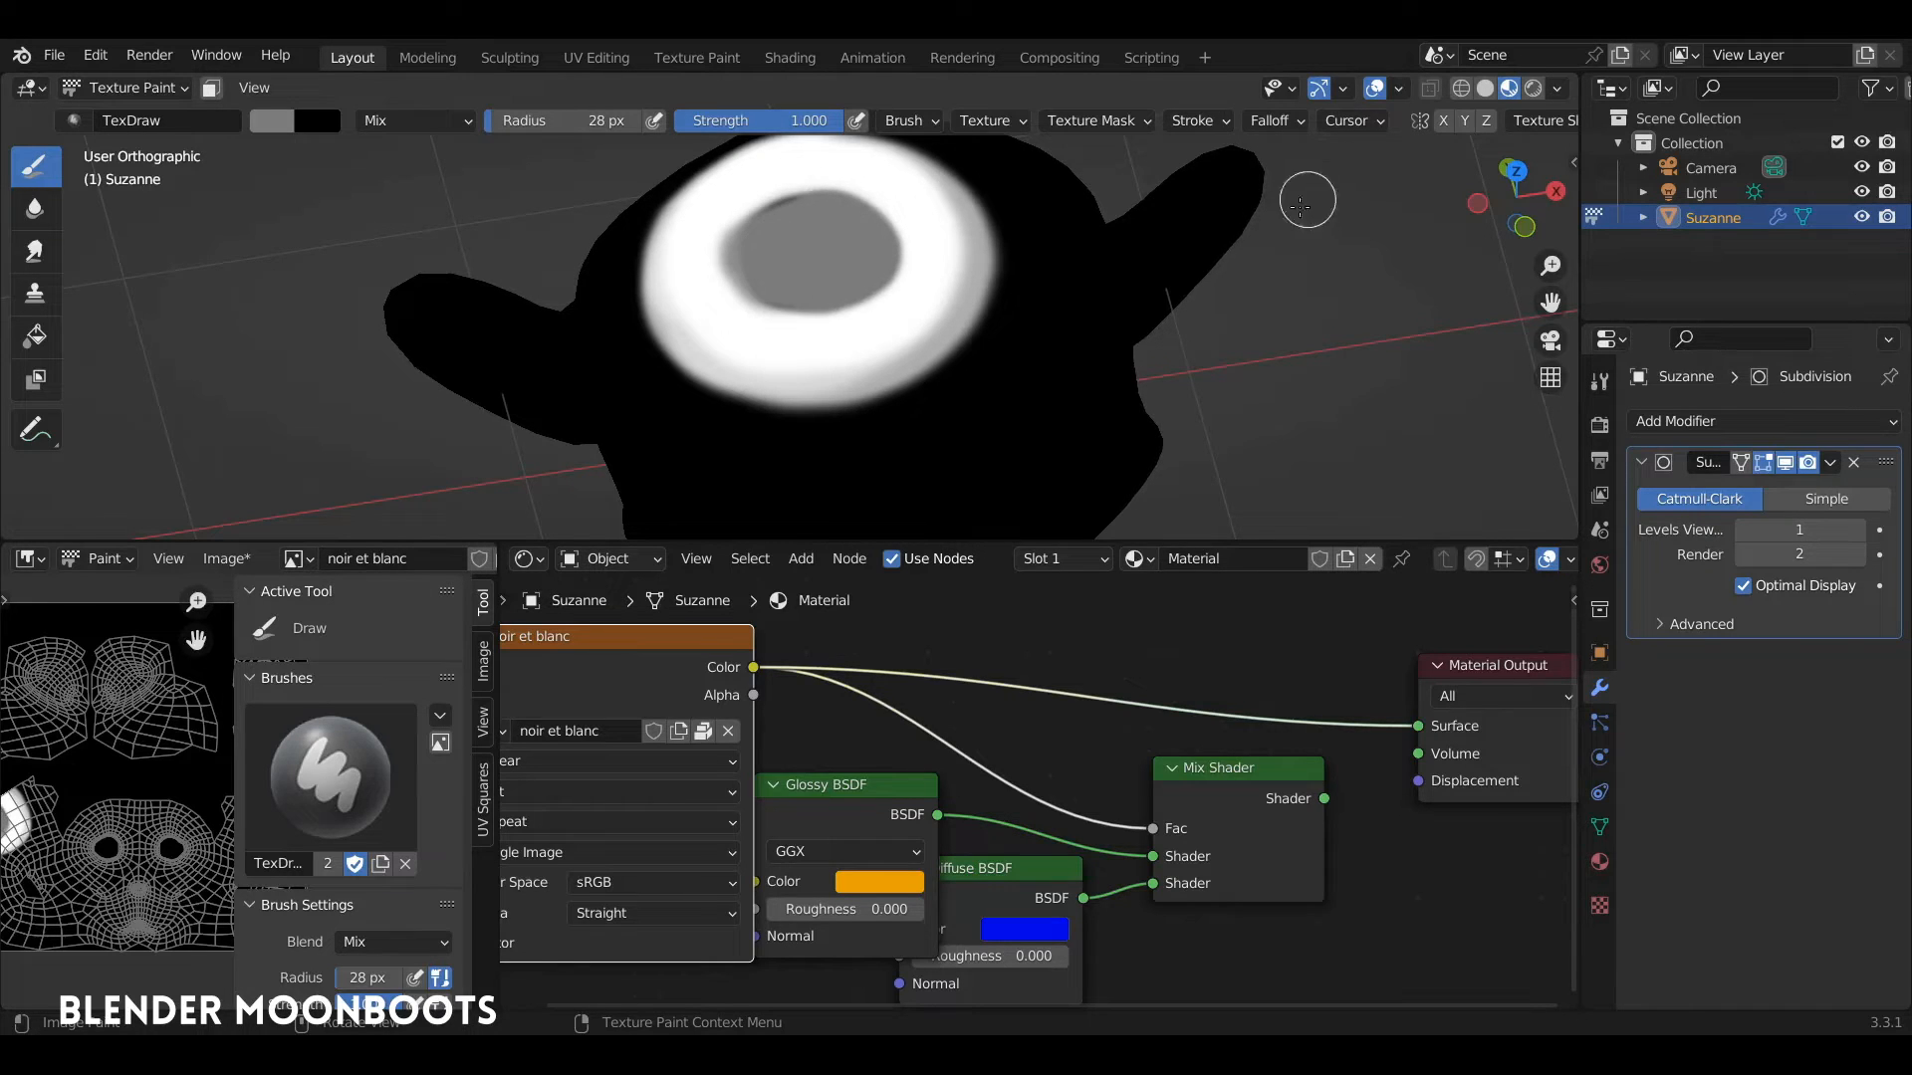
Send the Mix Shader back to the Material Output's Surface, inspect the grey-painted area, and shift the Diffuse BSDF node slightly.
left_click(1222, 773, "ctrl+shift")
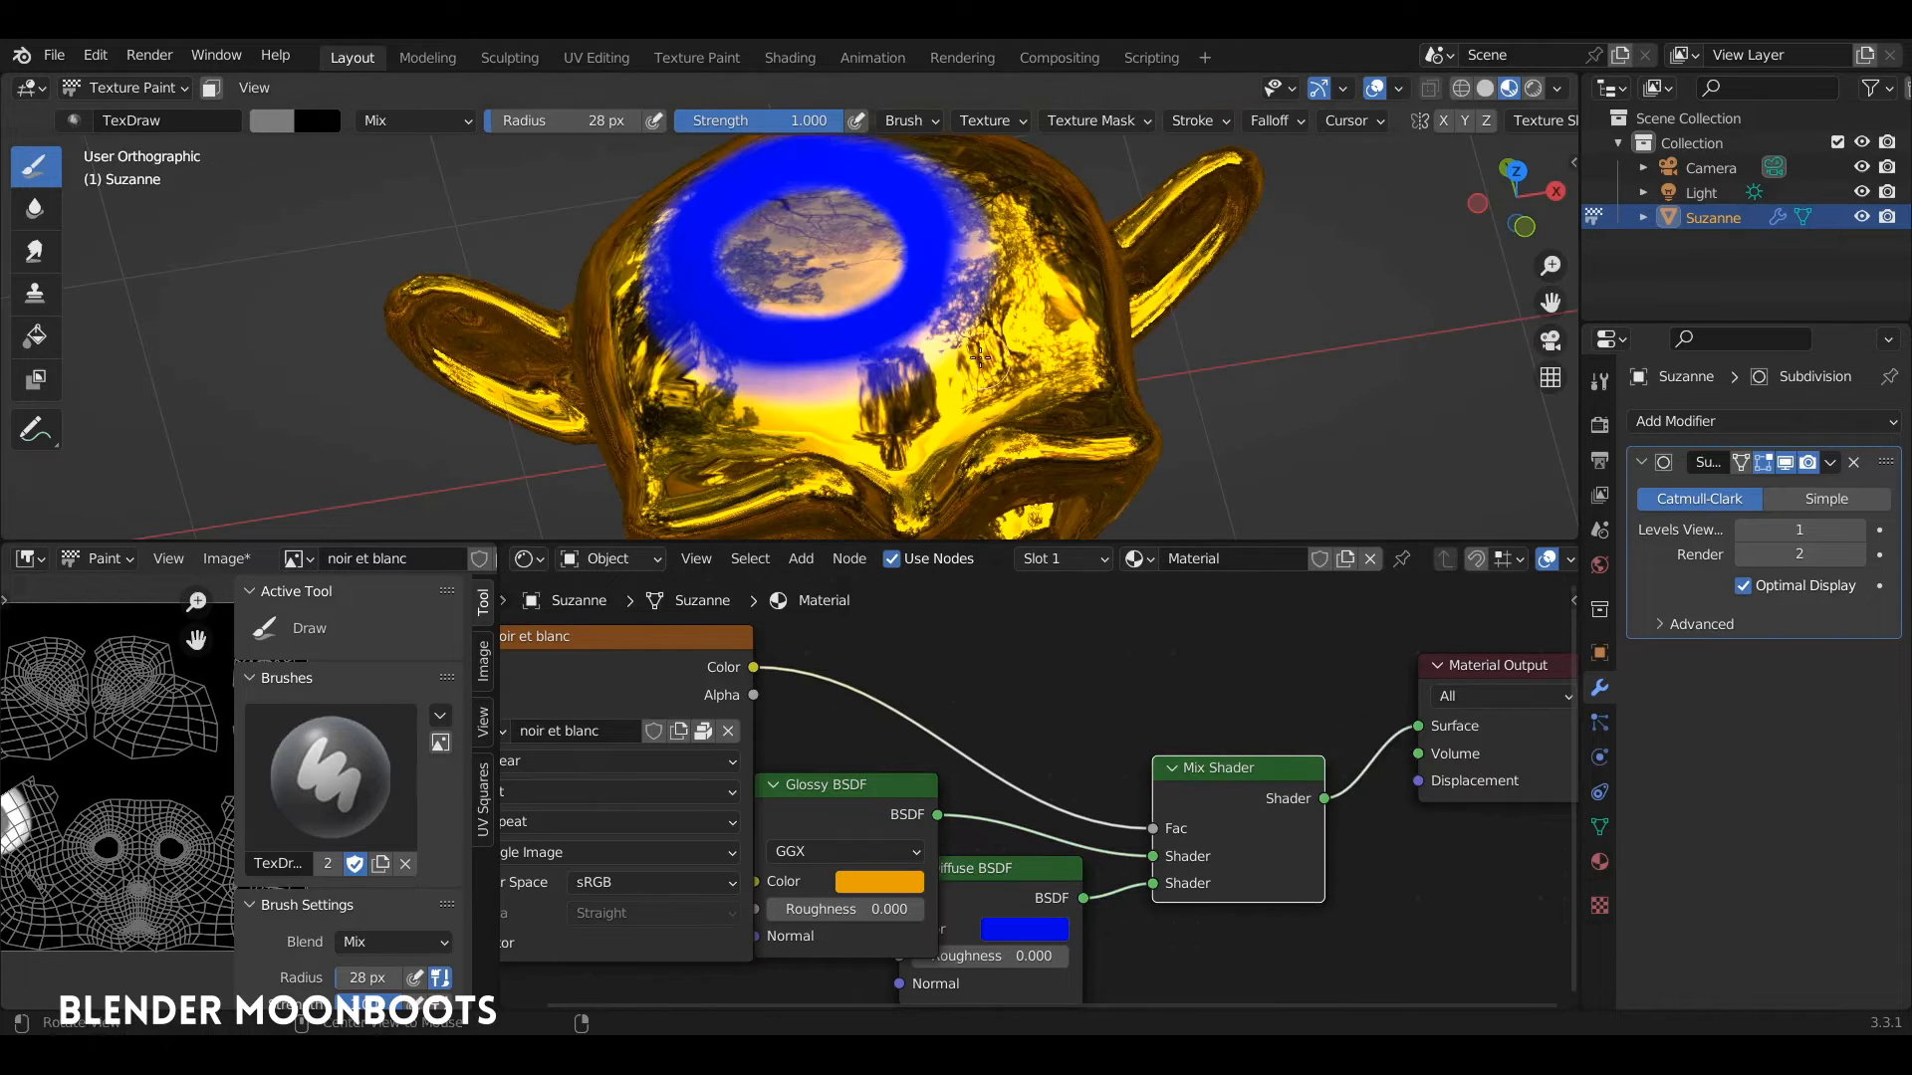
mouse_move(786, 249)
middle_mouse_down()
mouse_move(822, 217)
mouse_move(876, 299)
mouse_move(851, 296)
middle_mouse_up()
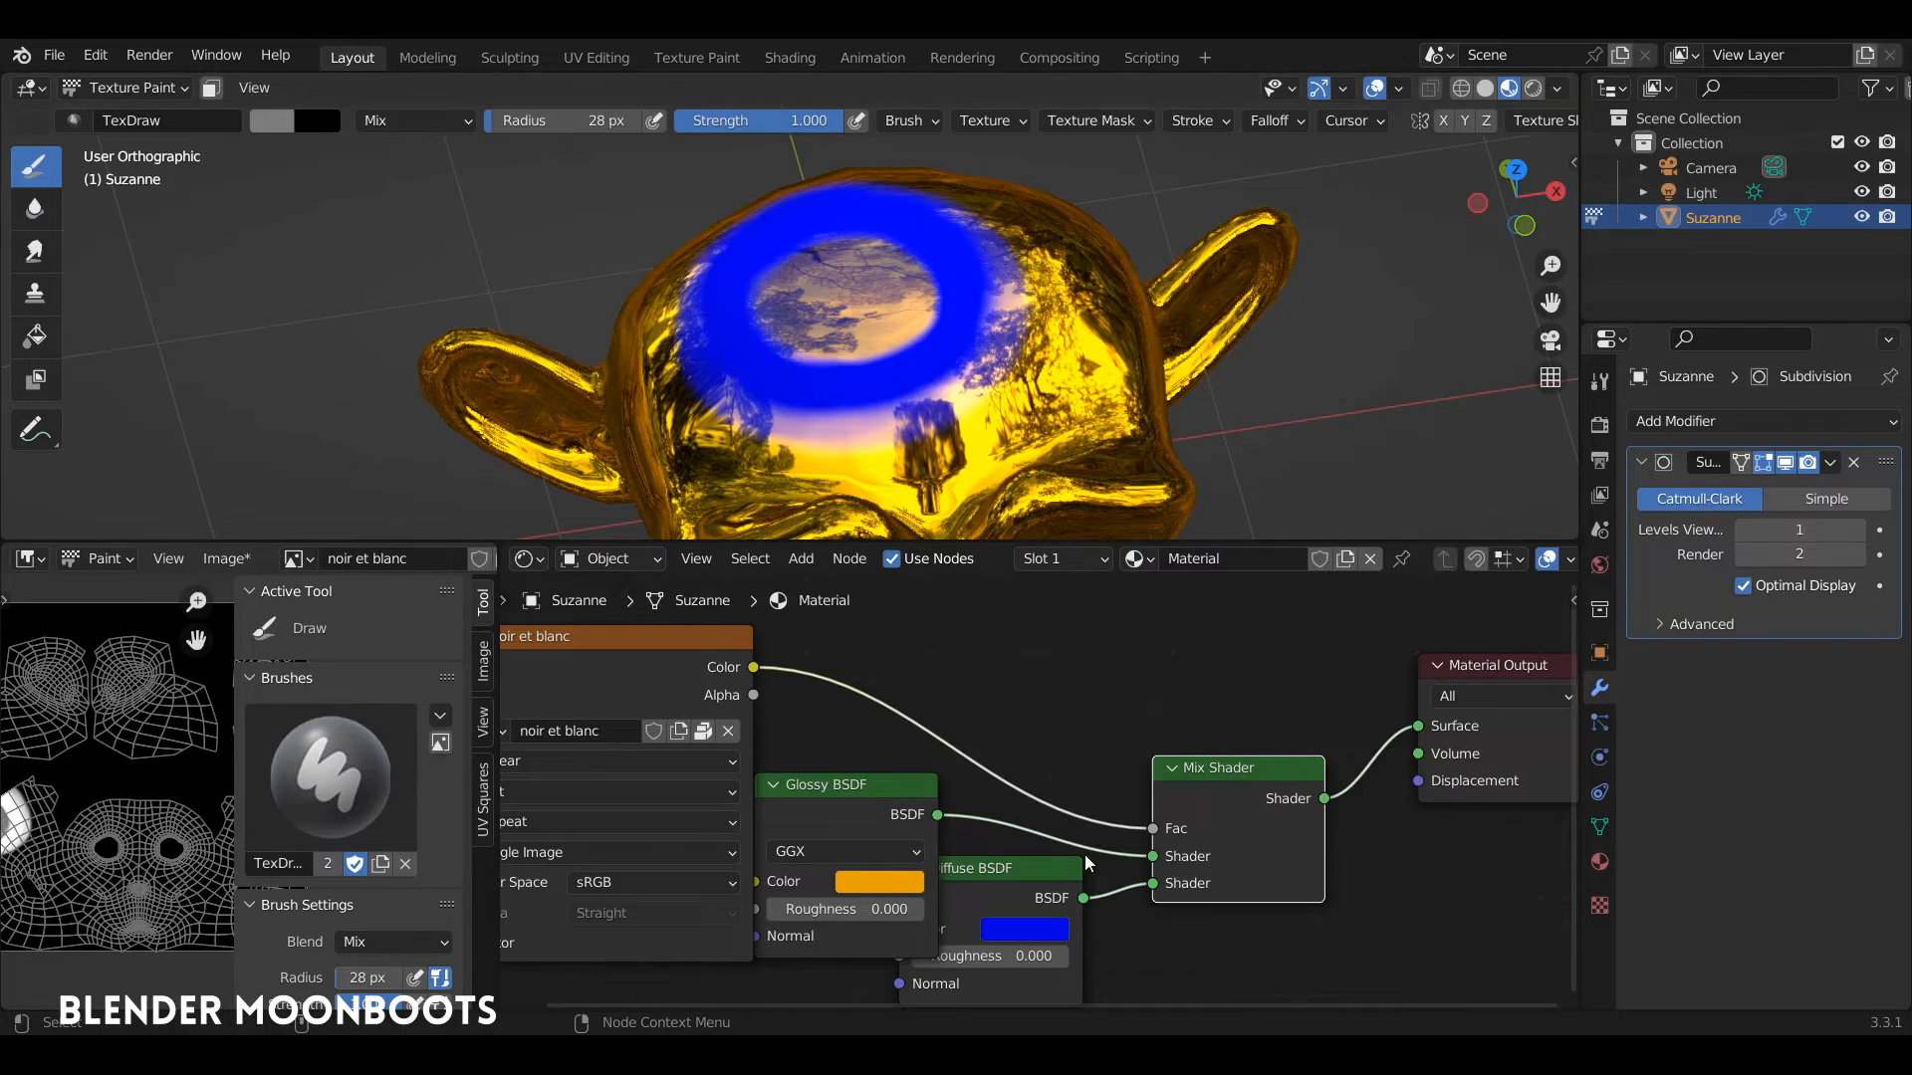
left_click(1011, 880)
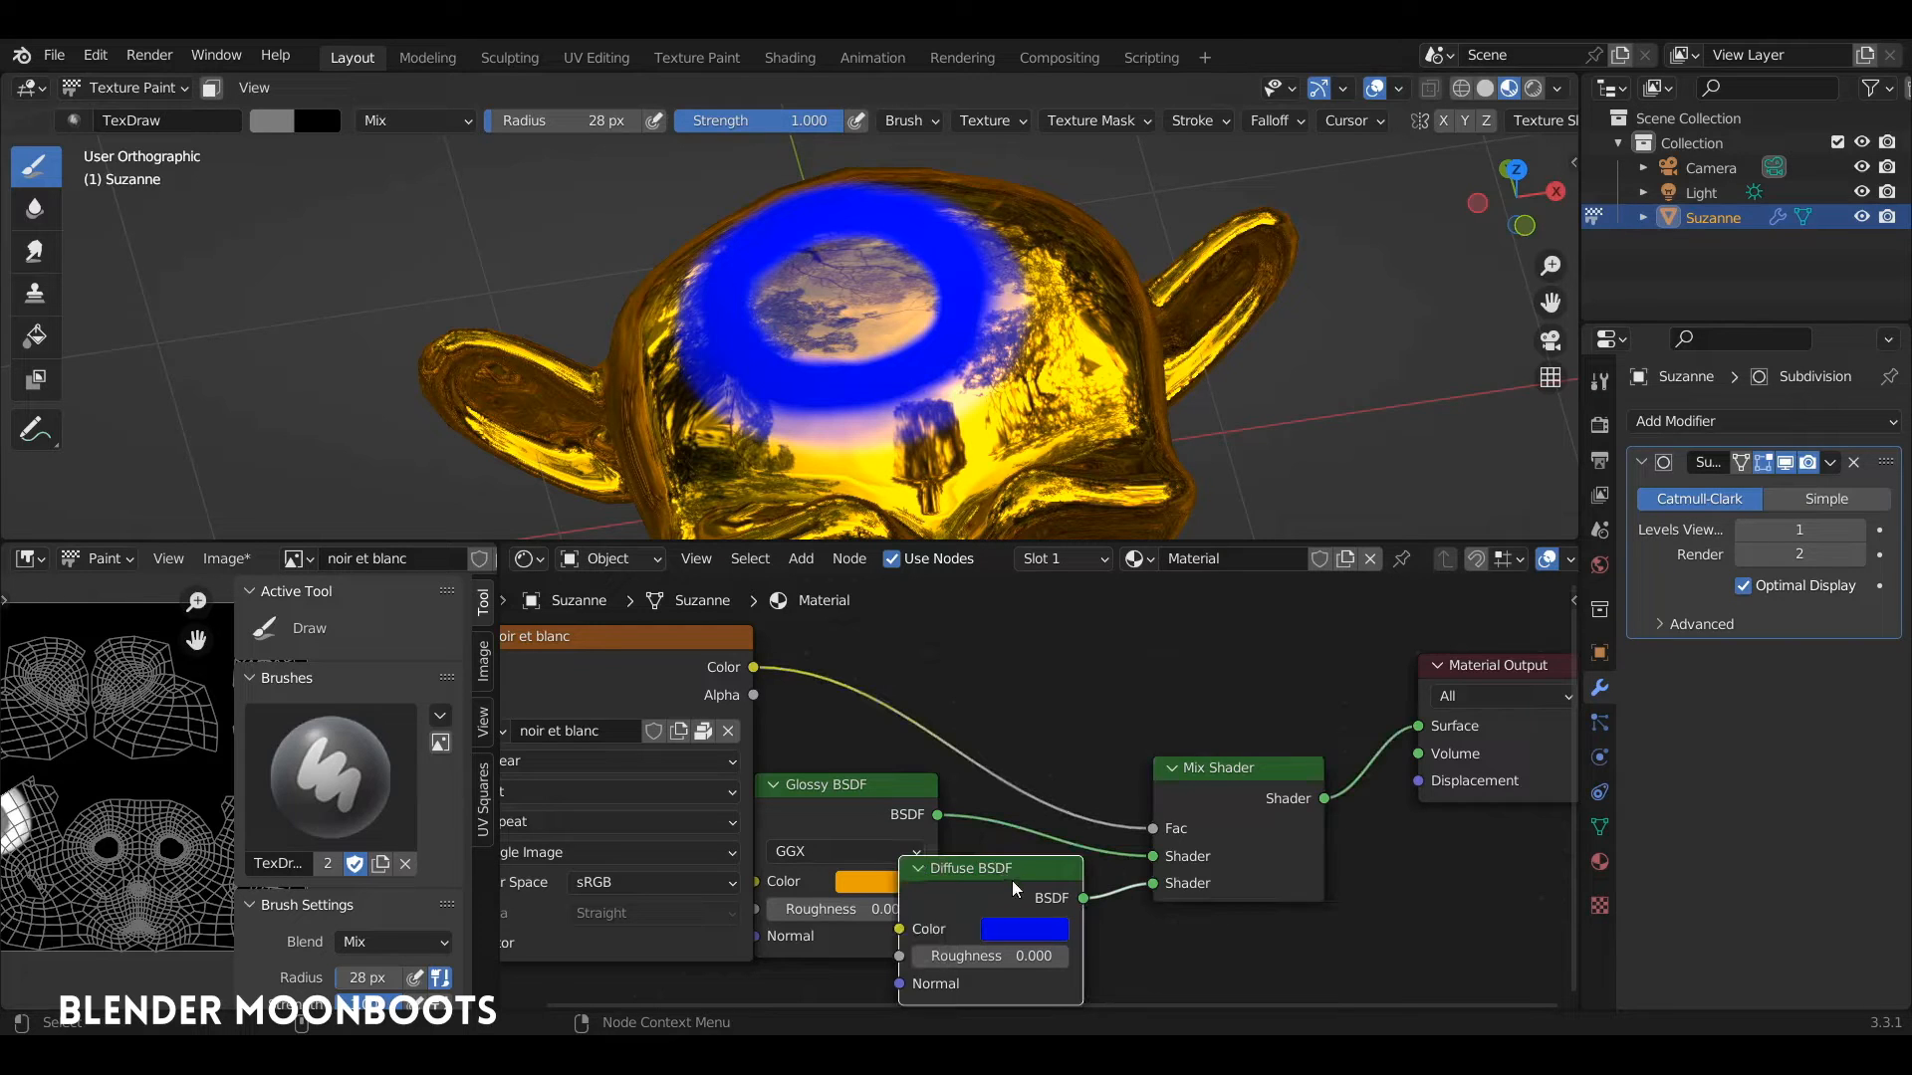
left_click_drag(1003, 871, 986, 867)
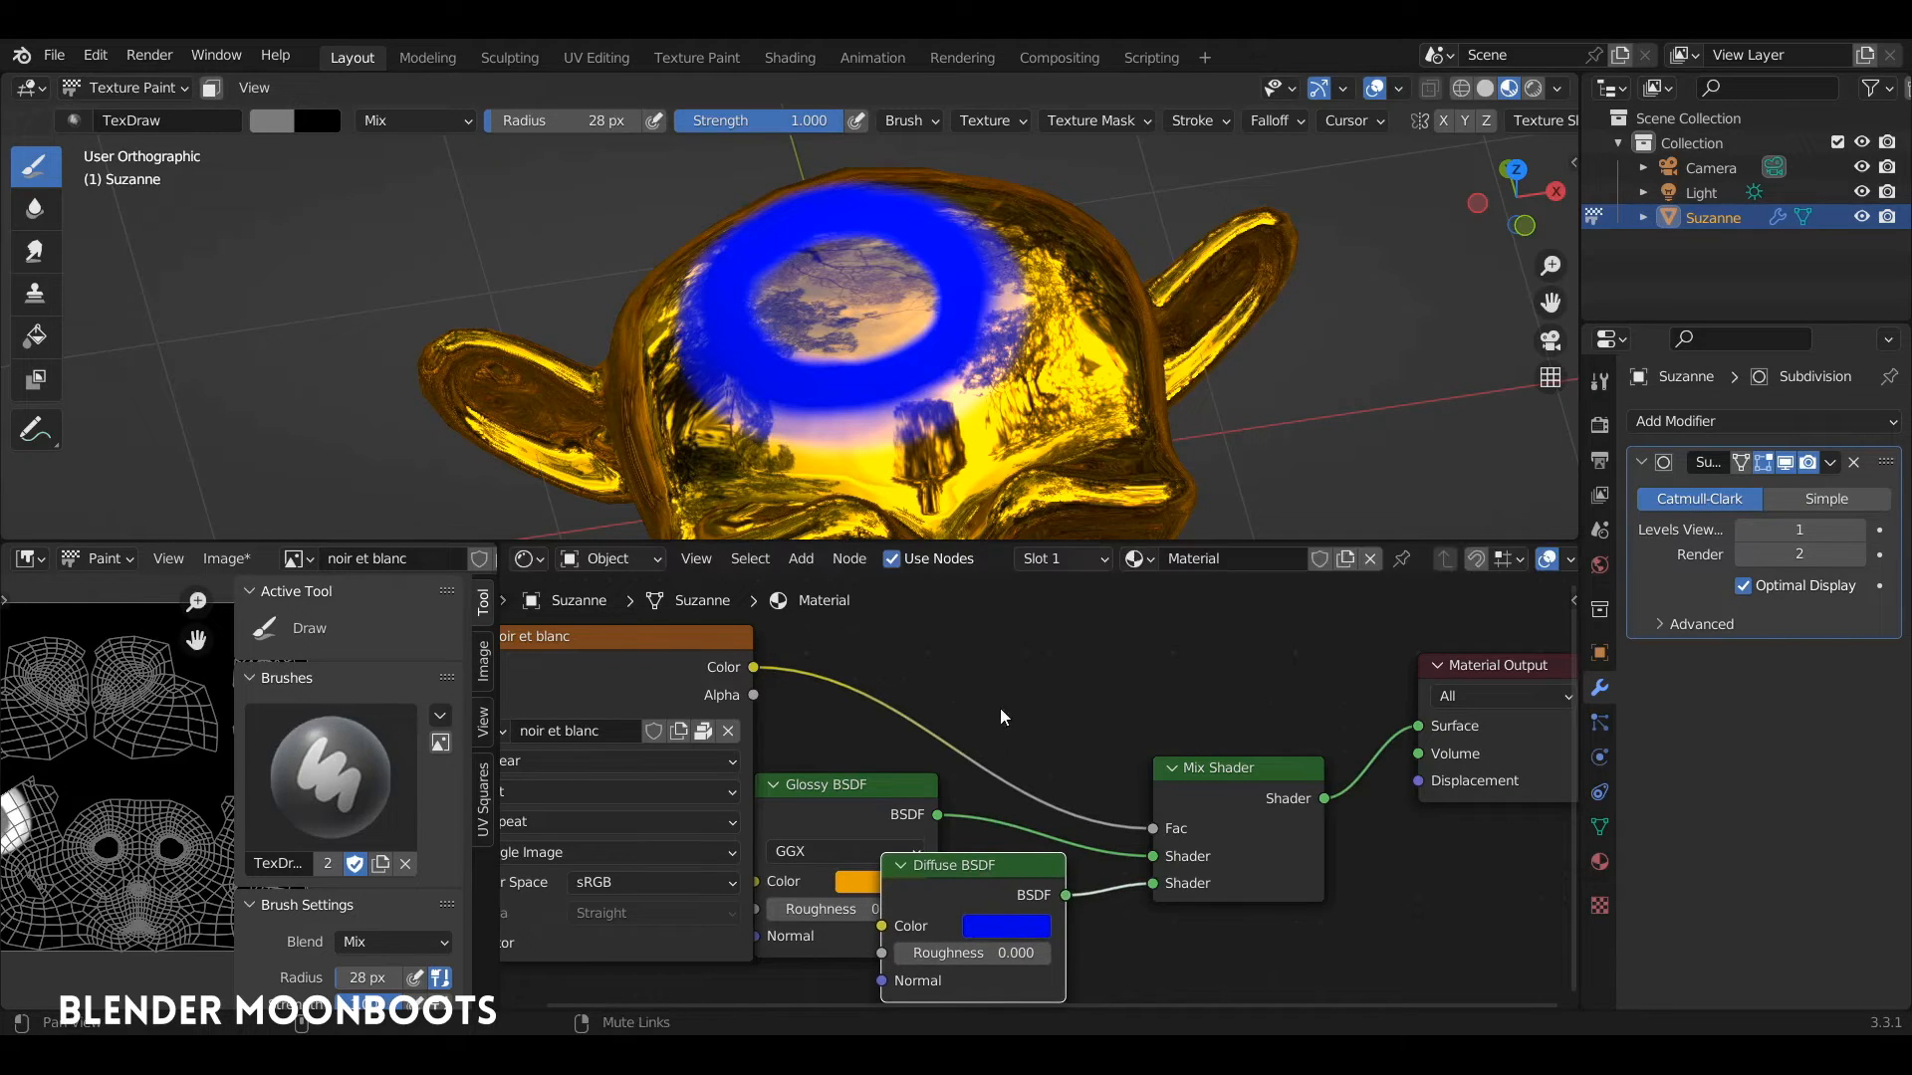
Add Texture Coordinate and Mapping nodes to the noir et blanc texture and move the Texture Coordinate node away from Mapping.
middle_click_drag(999, 708, 1250, 732)
left_click_drag(836, 666, 815, 672)
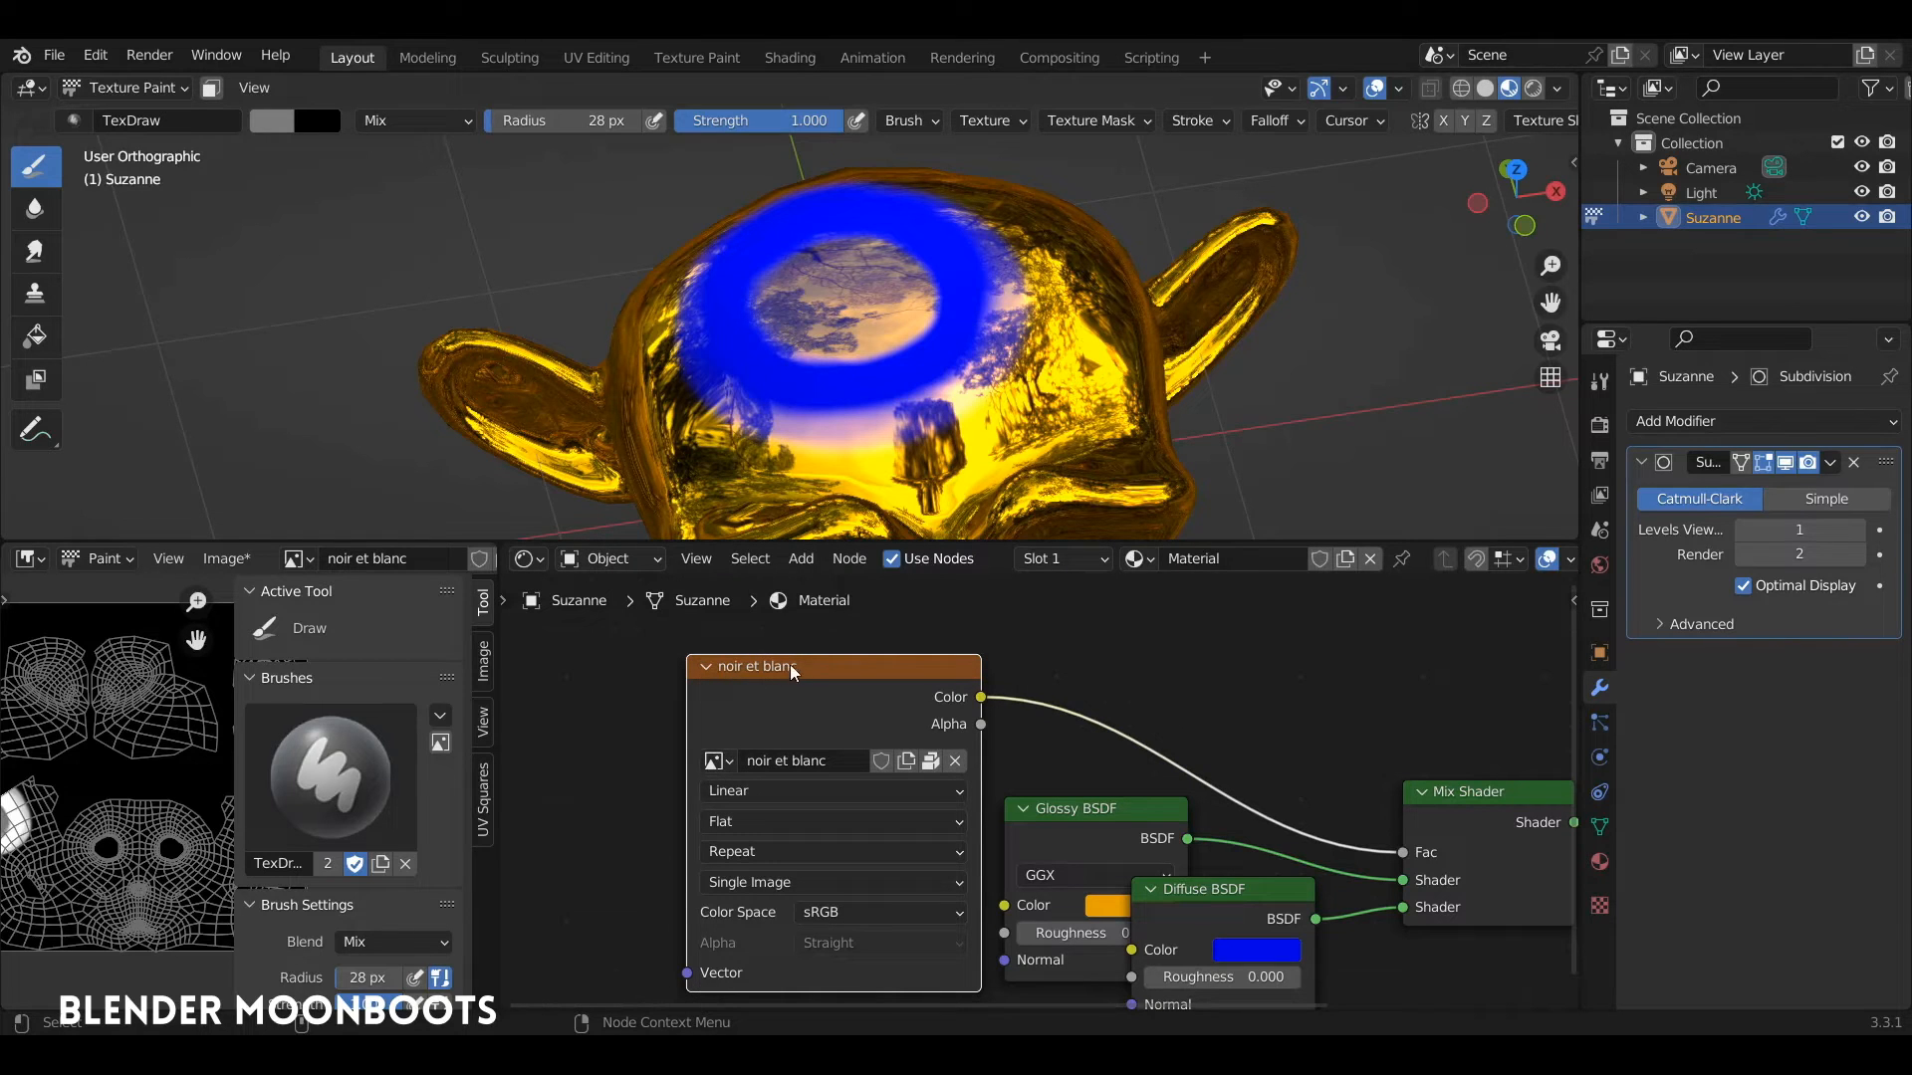
middle_click_drag(922, 657, 1236, 649)
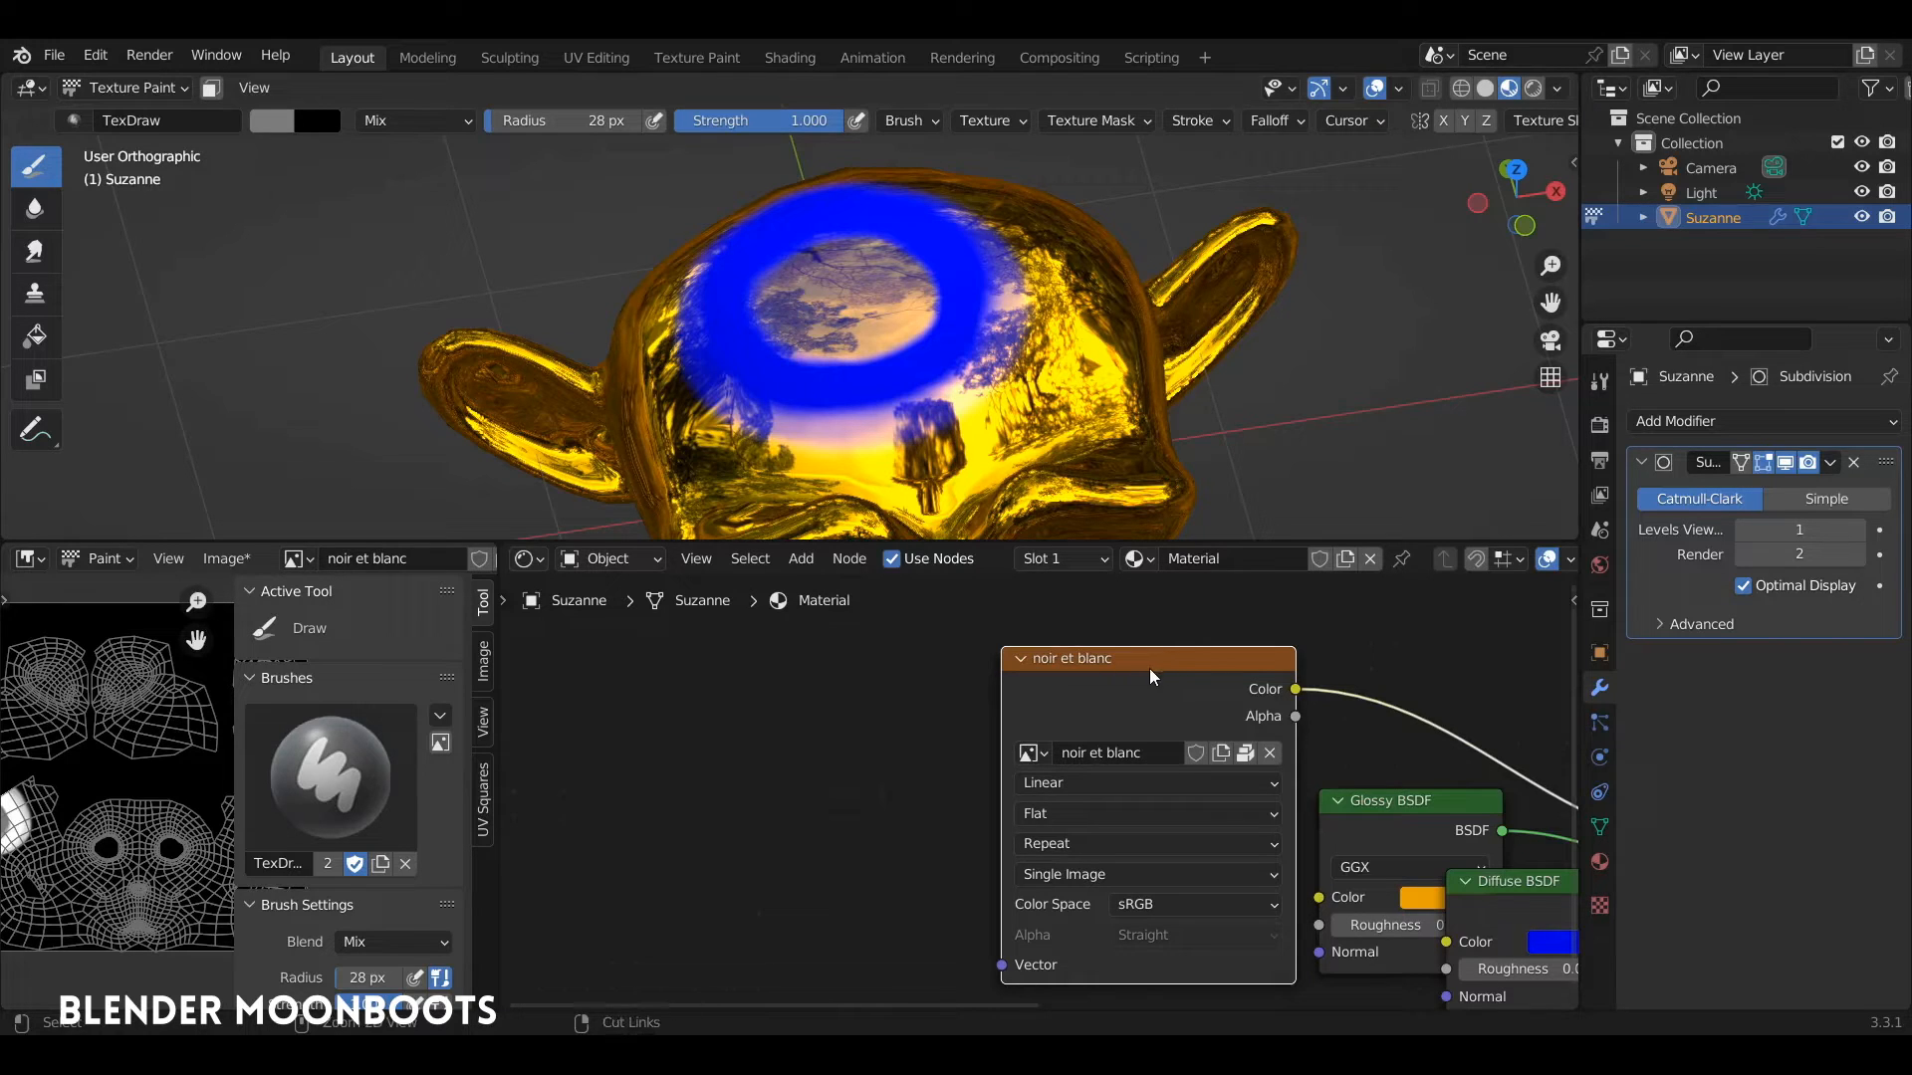
key("ctrl+t")
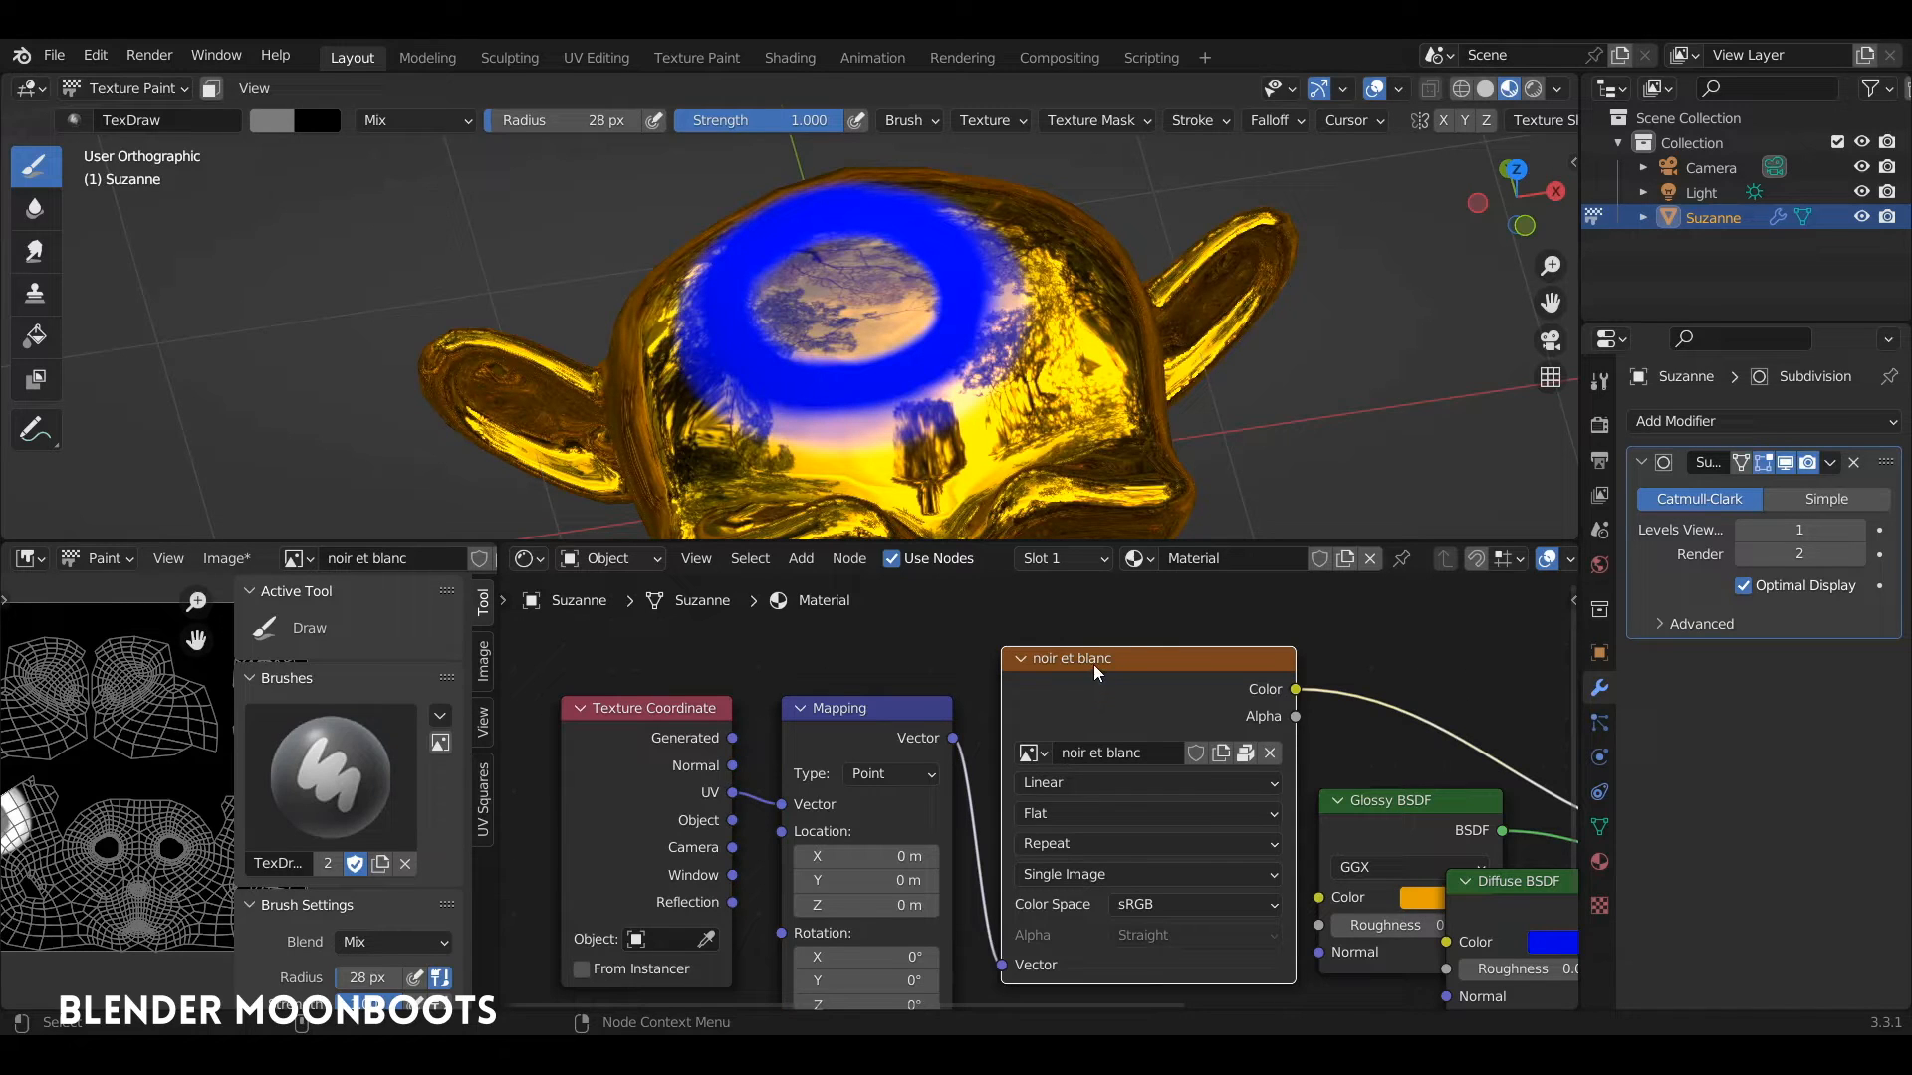
middle_click_drag(860, 676, 898, 642)
left_click_drag(701, 671, 634, 671)
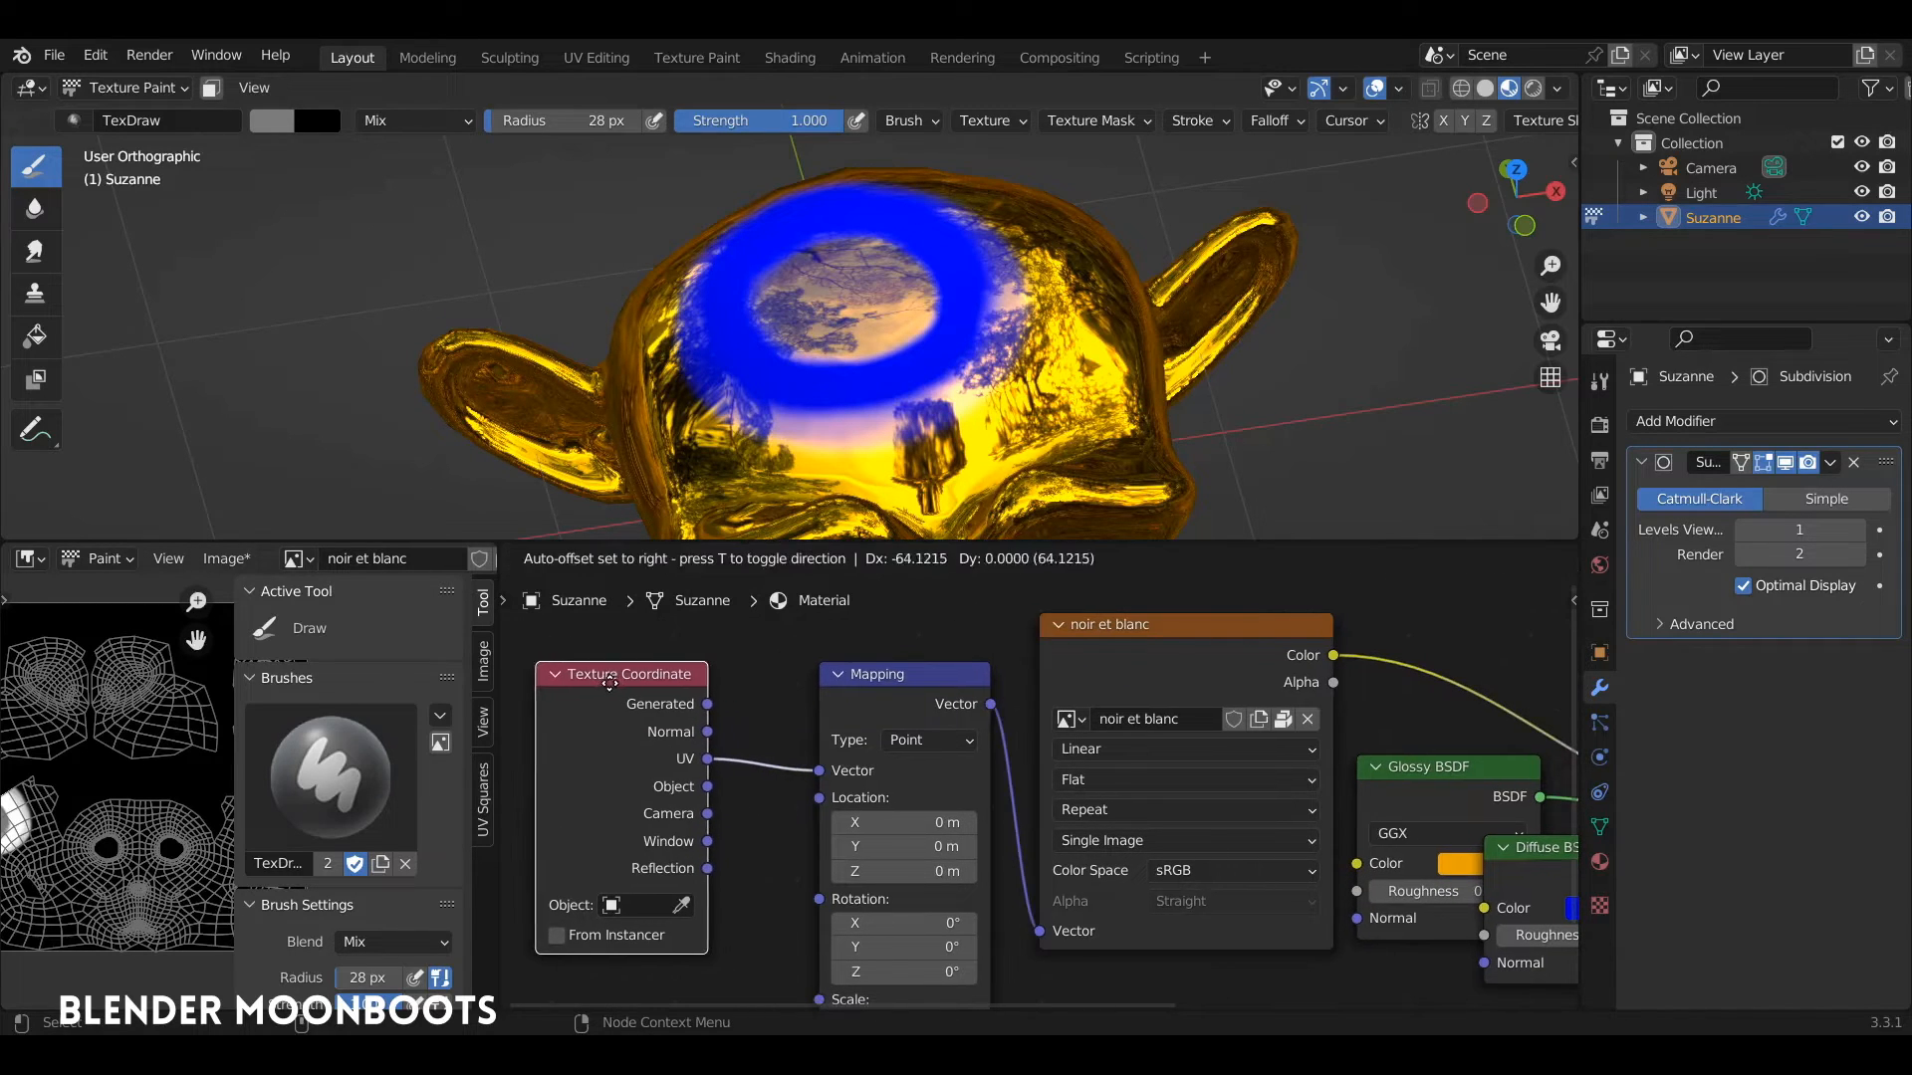
Move the Mapping node closer to the Texture Coordinate node, nudge Texture Coordinate, and check the whole node tree and Suzanne's head.
left_click_drag(881, 673, 821, 667)
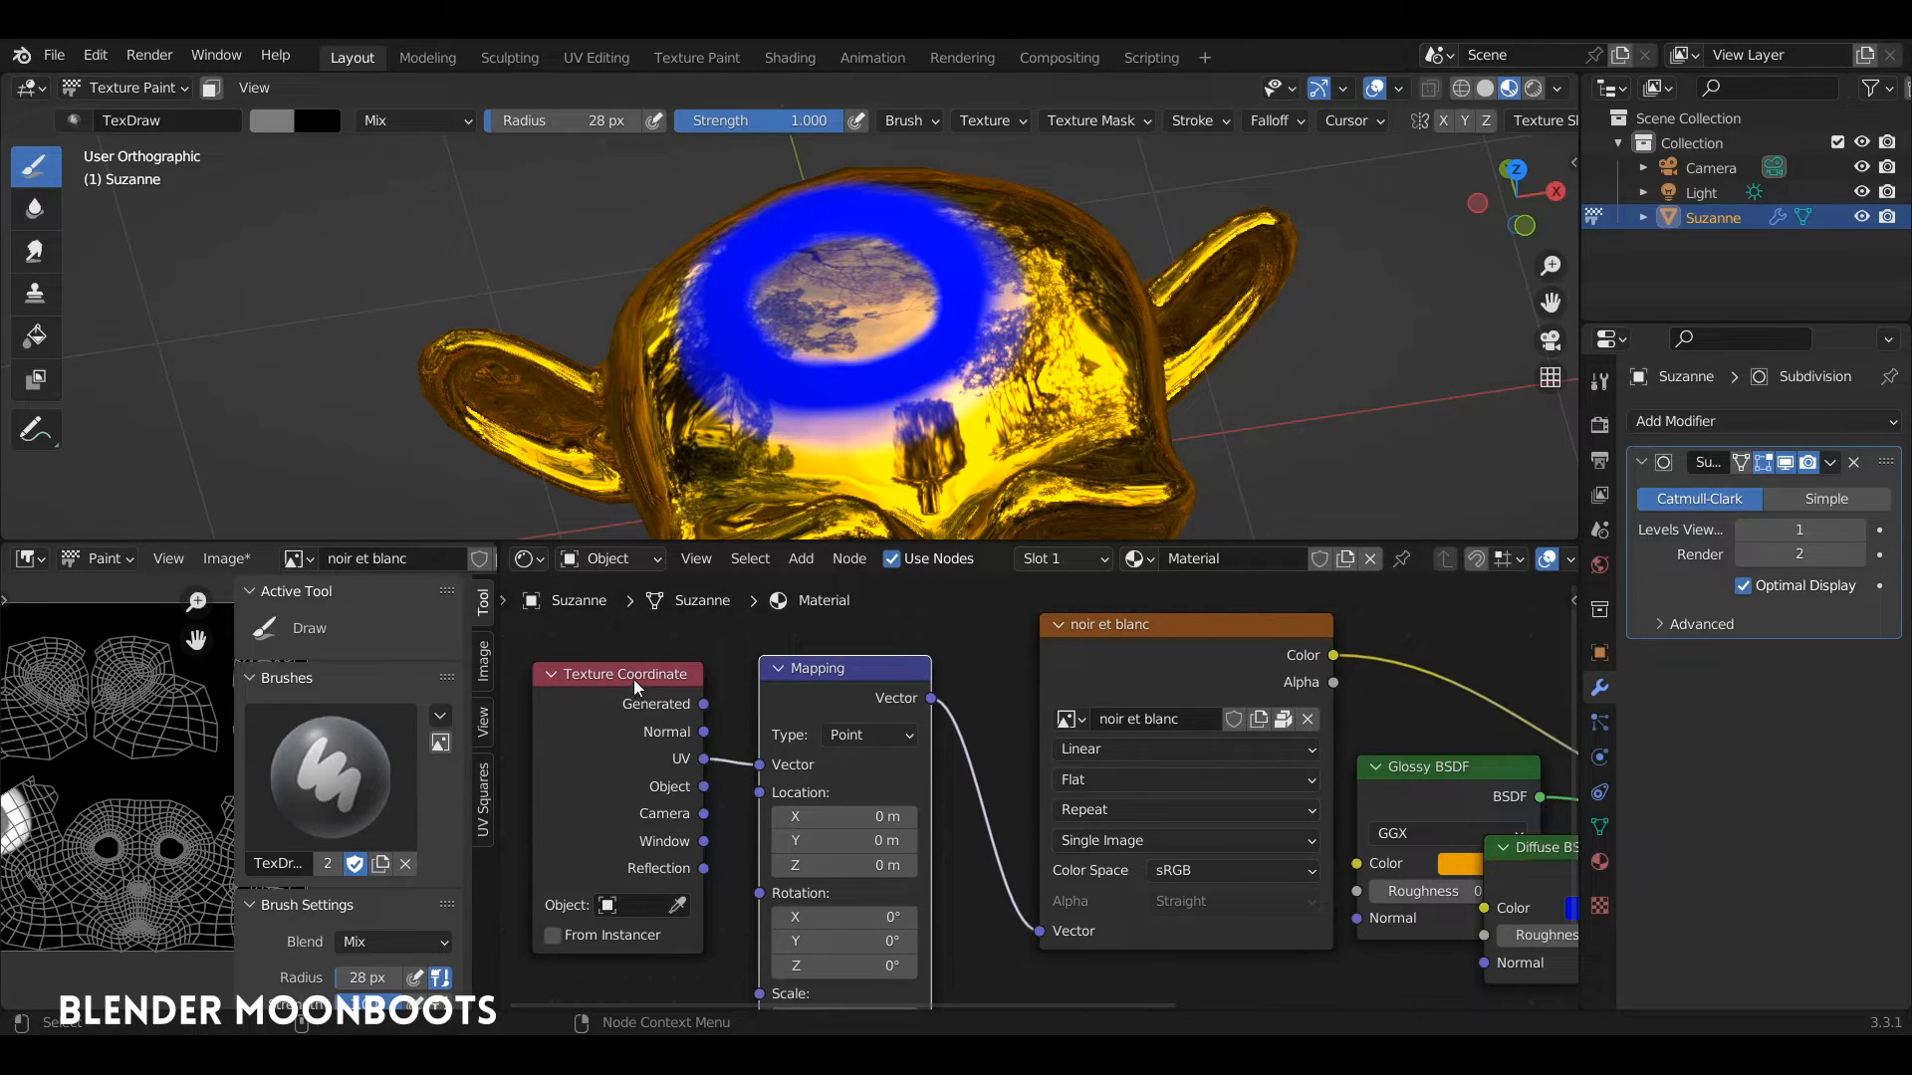
left_click_drag(633, 679, 638, 684)
left_click_drag(708, 764, 766, 770)
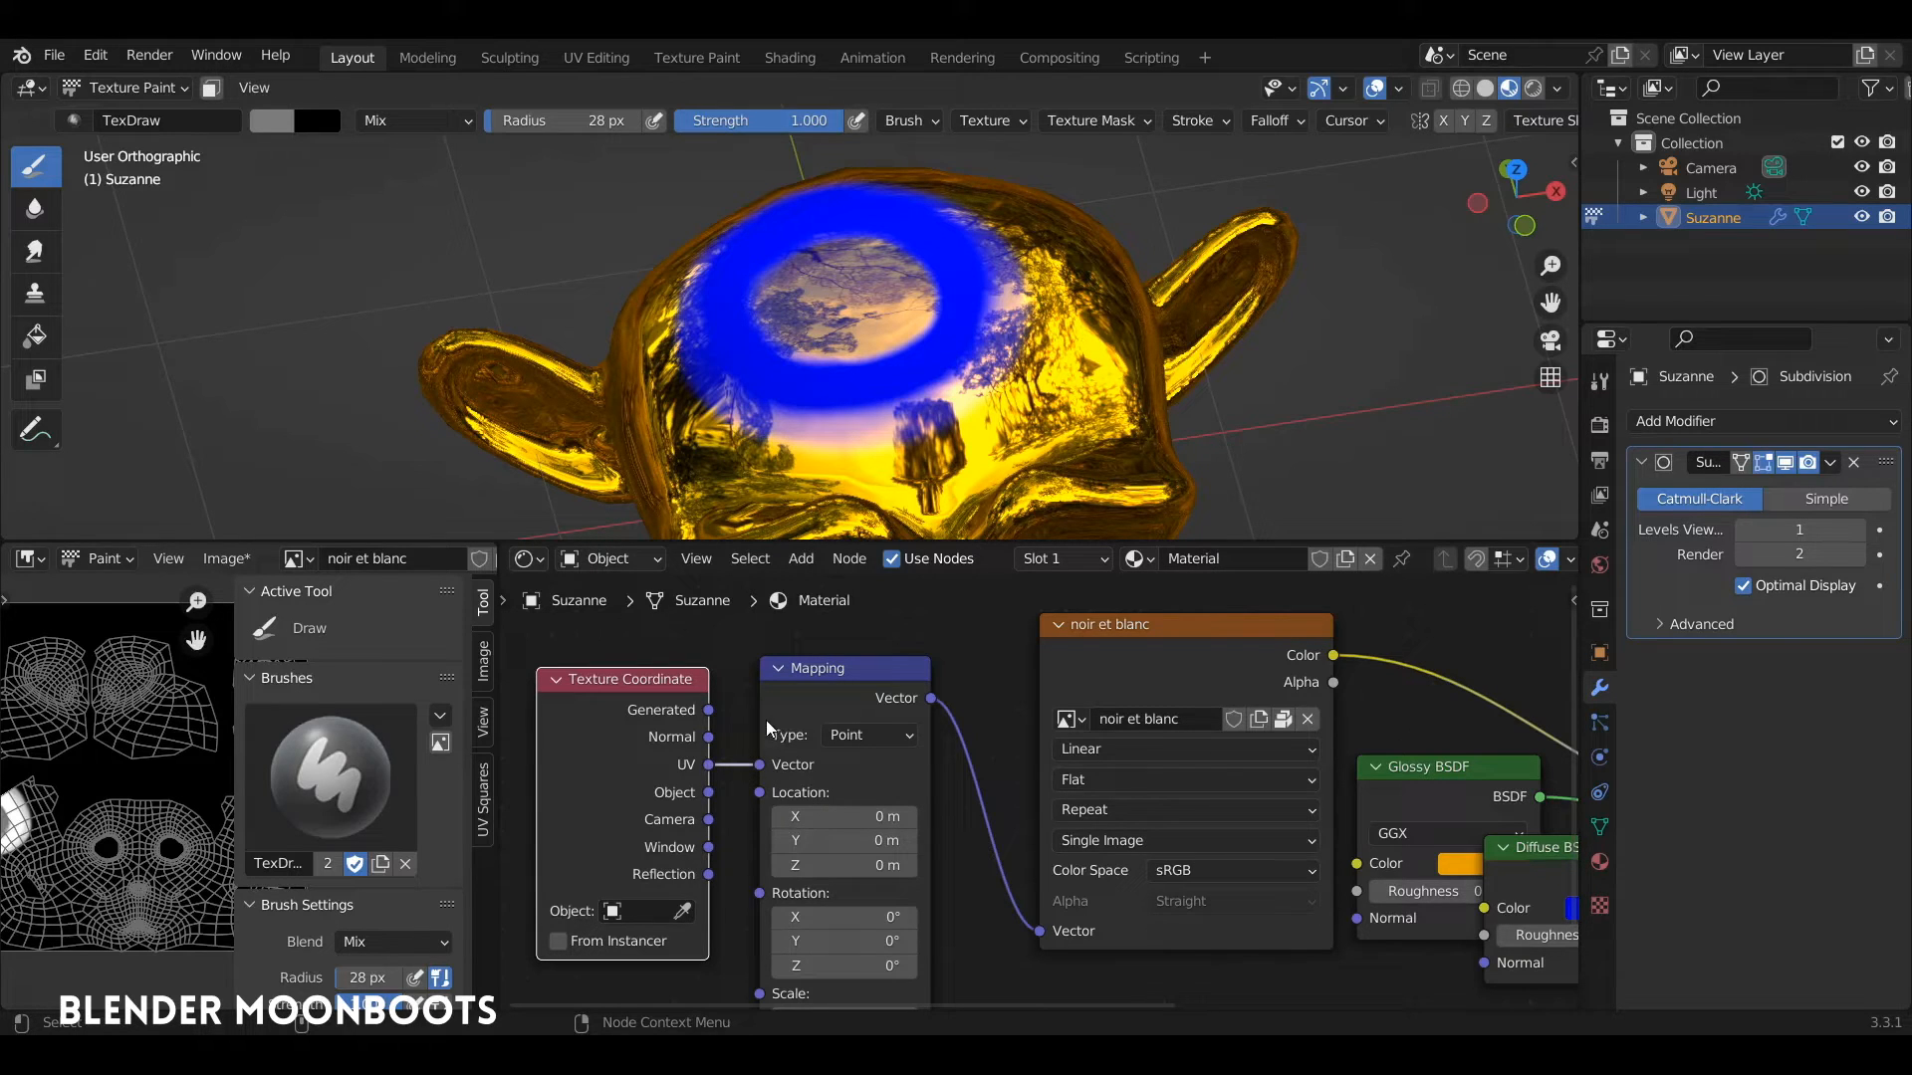
scroll(1001, 641, "down", 2)
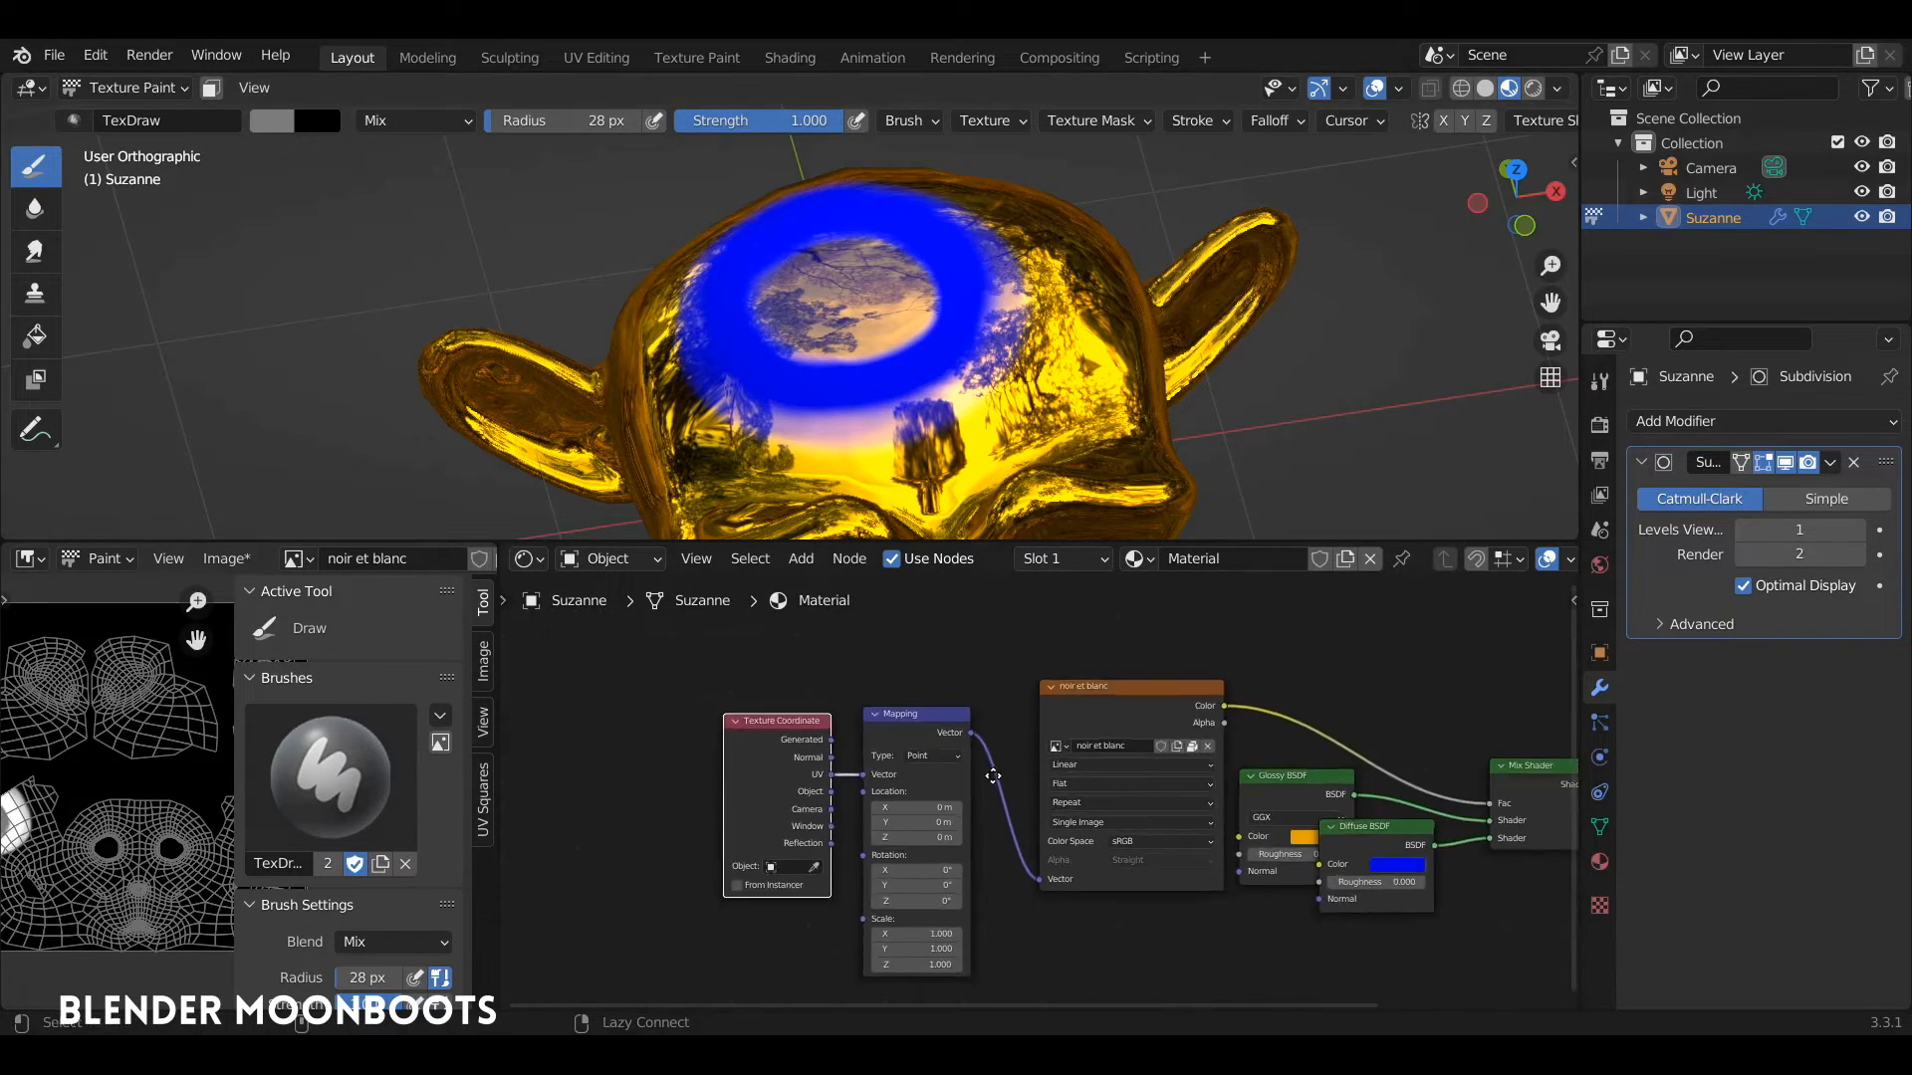
middle_click_drag(1006, 672, 799, 664)
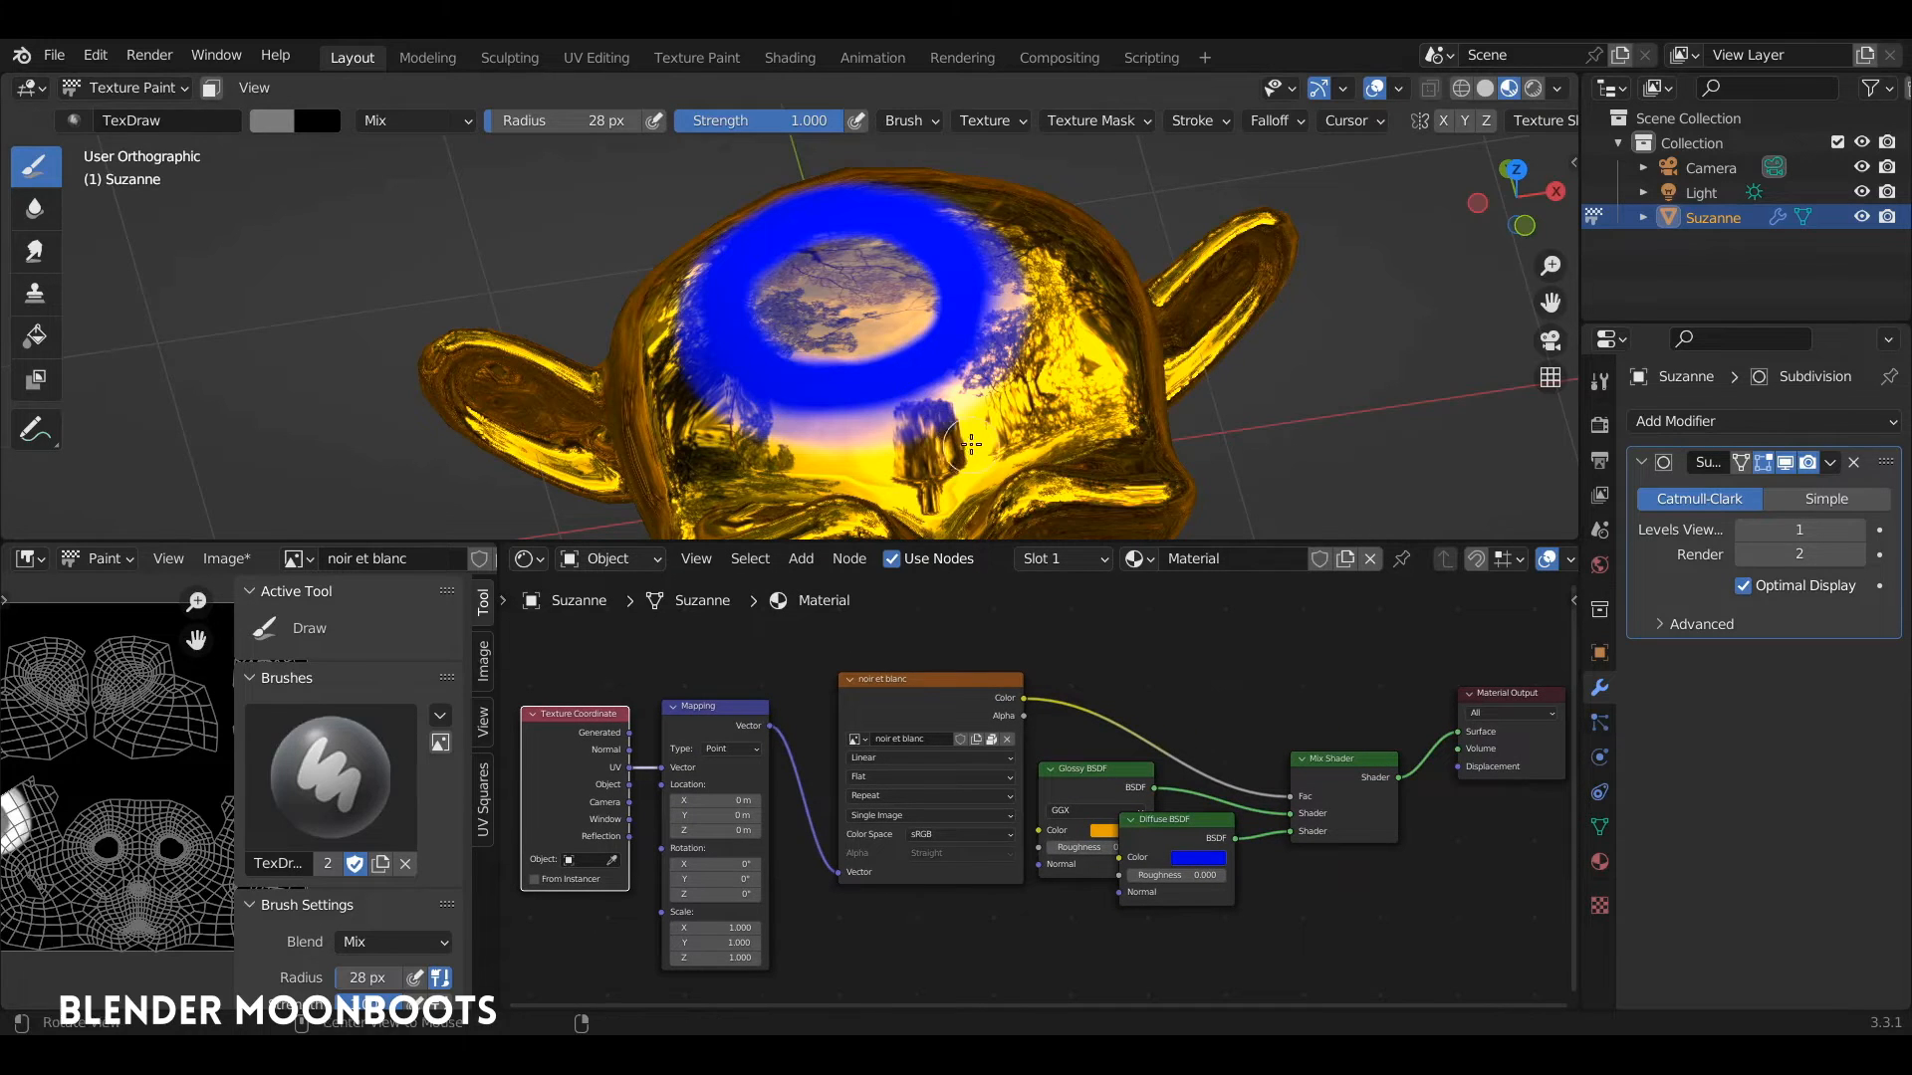
middle_click_drag(932, 416, 786, 353)
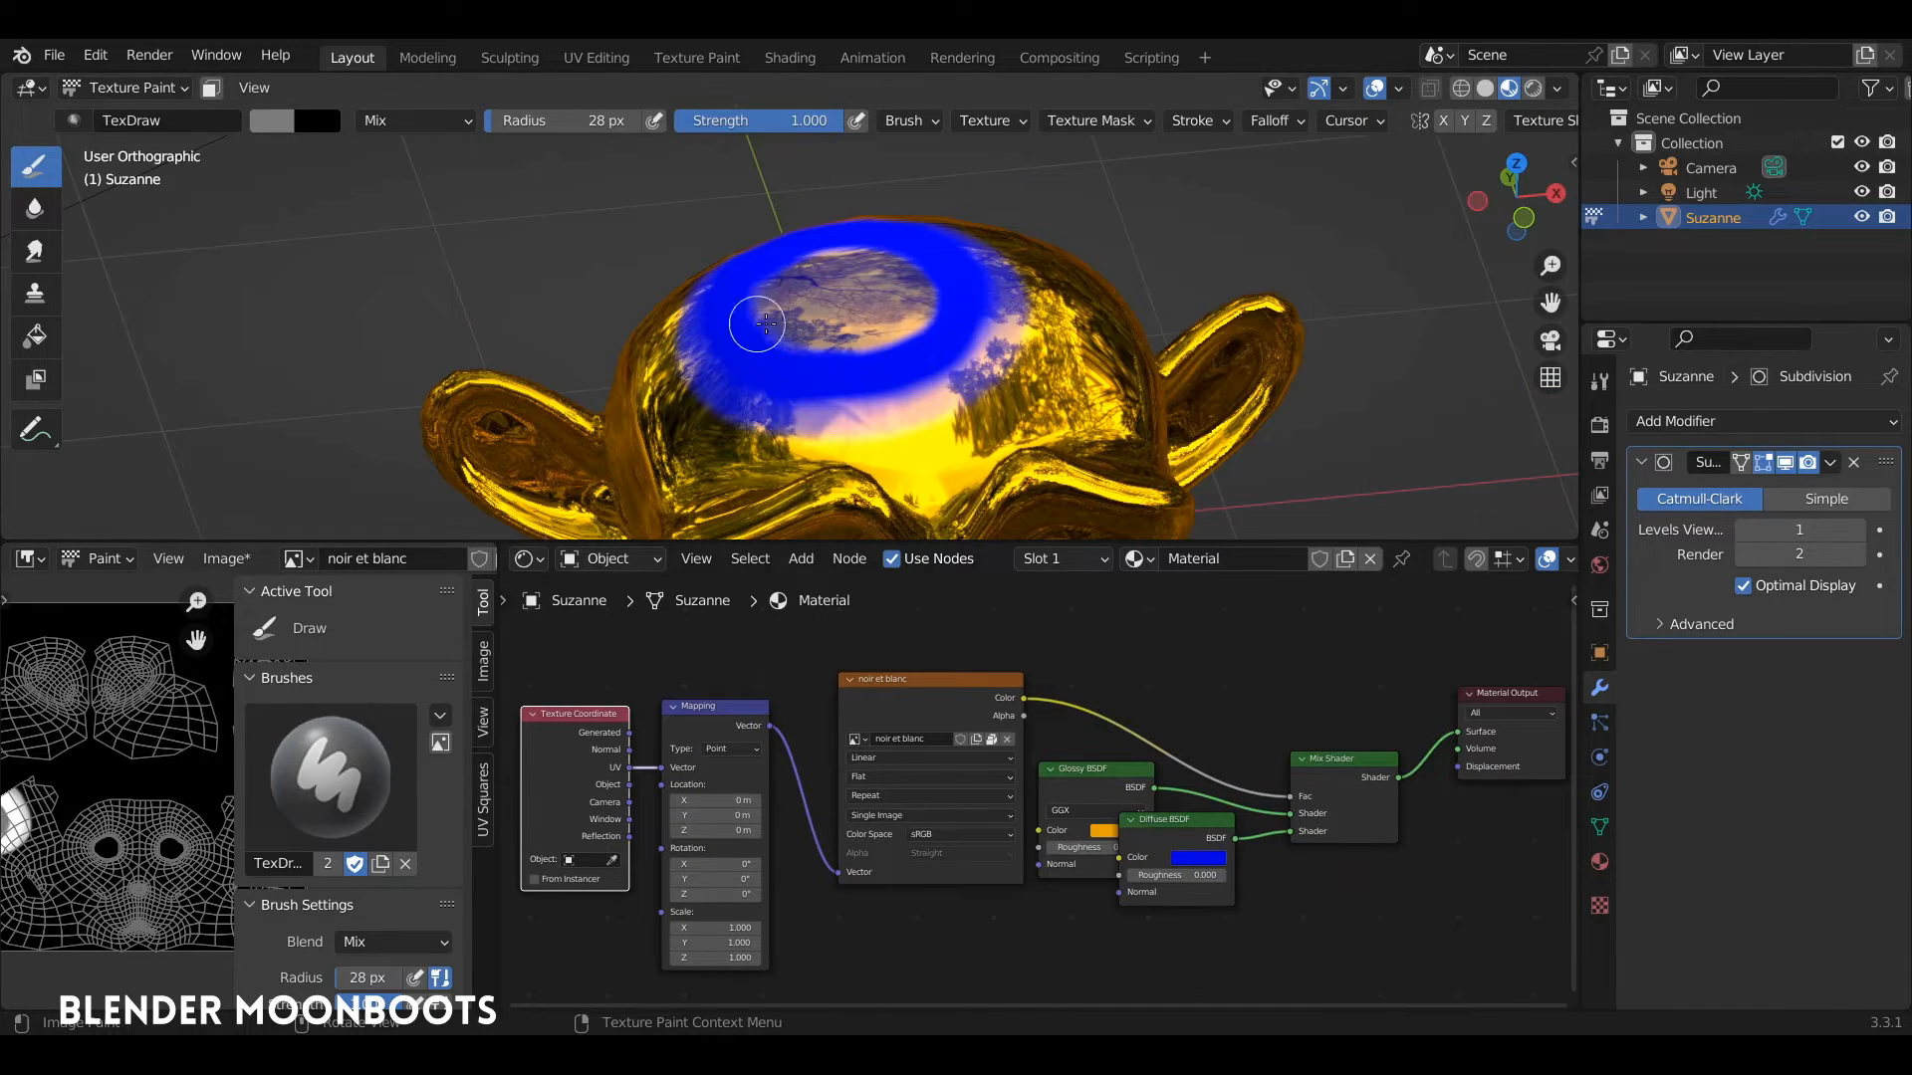
Cut the link between Mapping and the noir et blanc texture, reposition the texture node, and reconnect Mapping's Vector to its Vector input.
left_click_drag(881, 678, 856, 675)
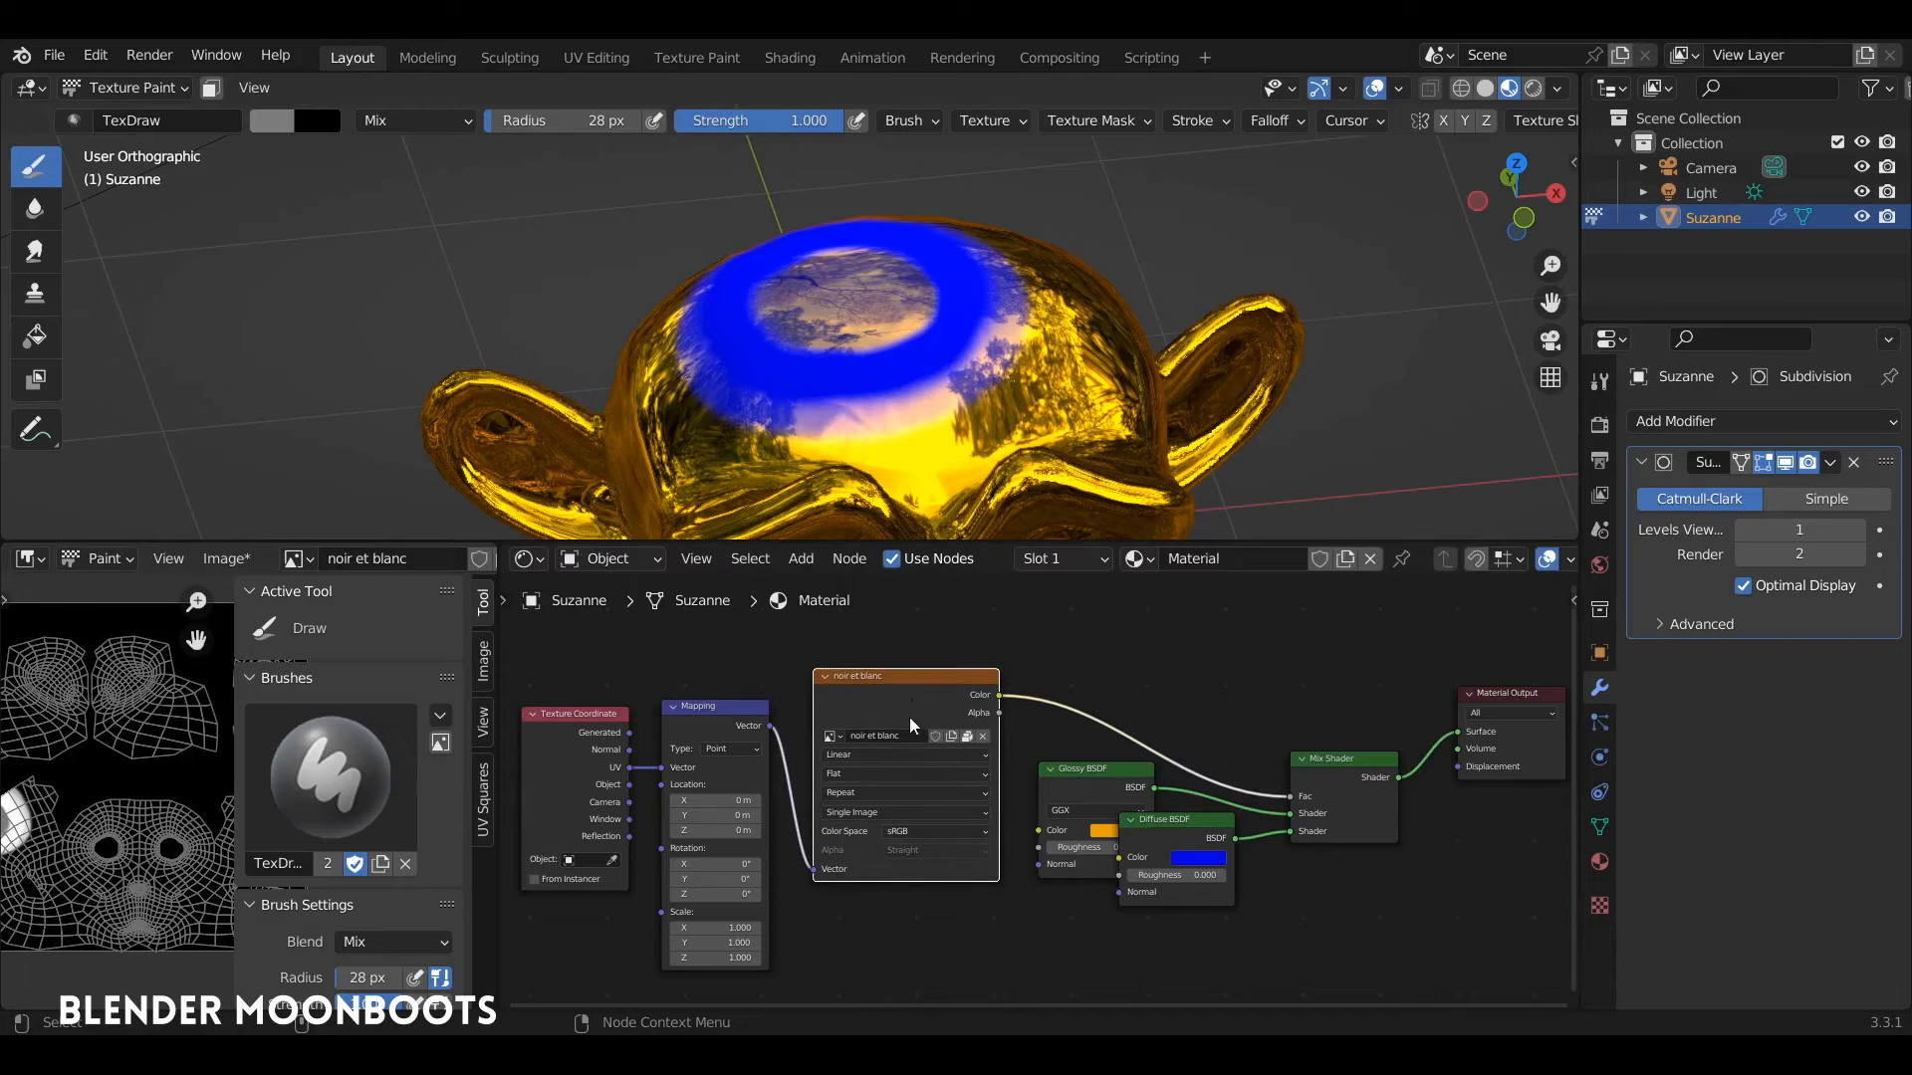
scroll(742, 842, "up", 2)
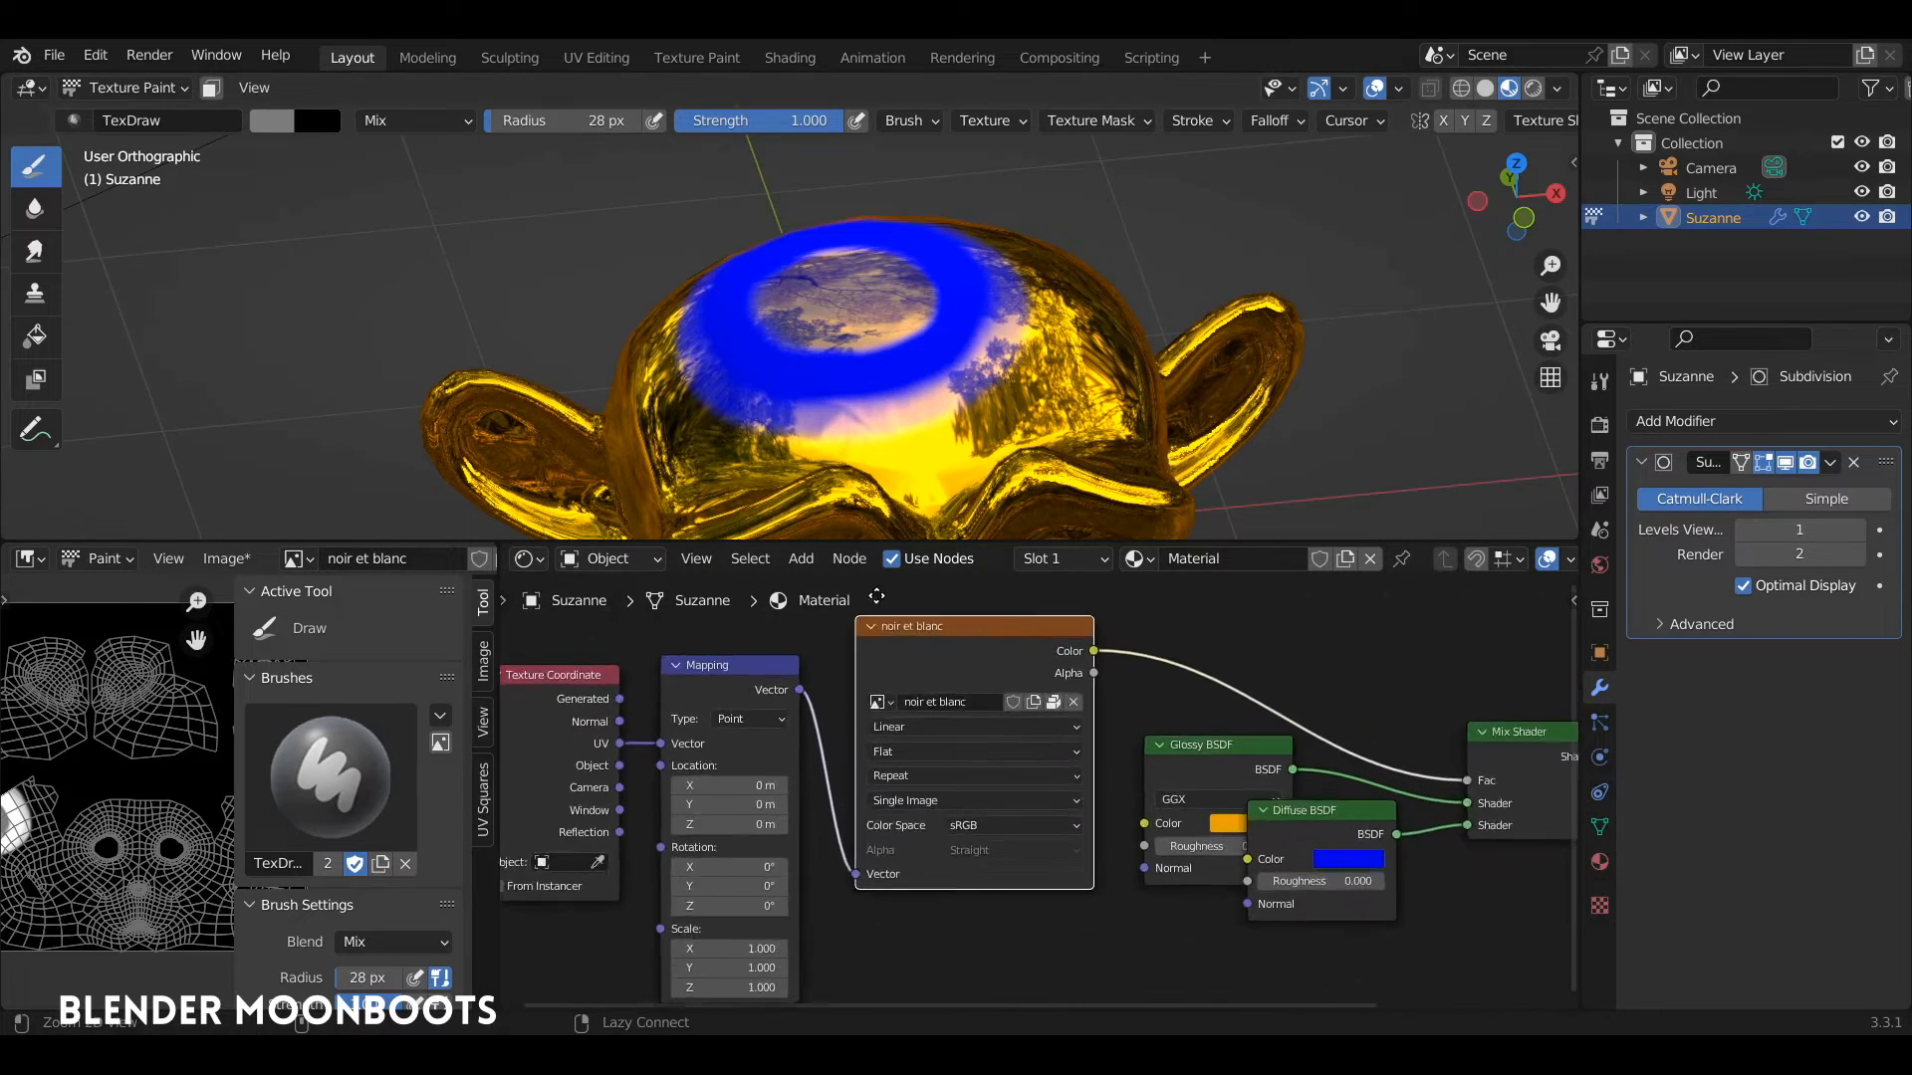
right_click_drag(821, 737, 800, 780, "ctrl")
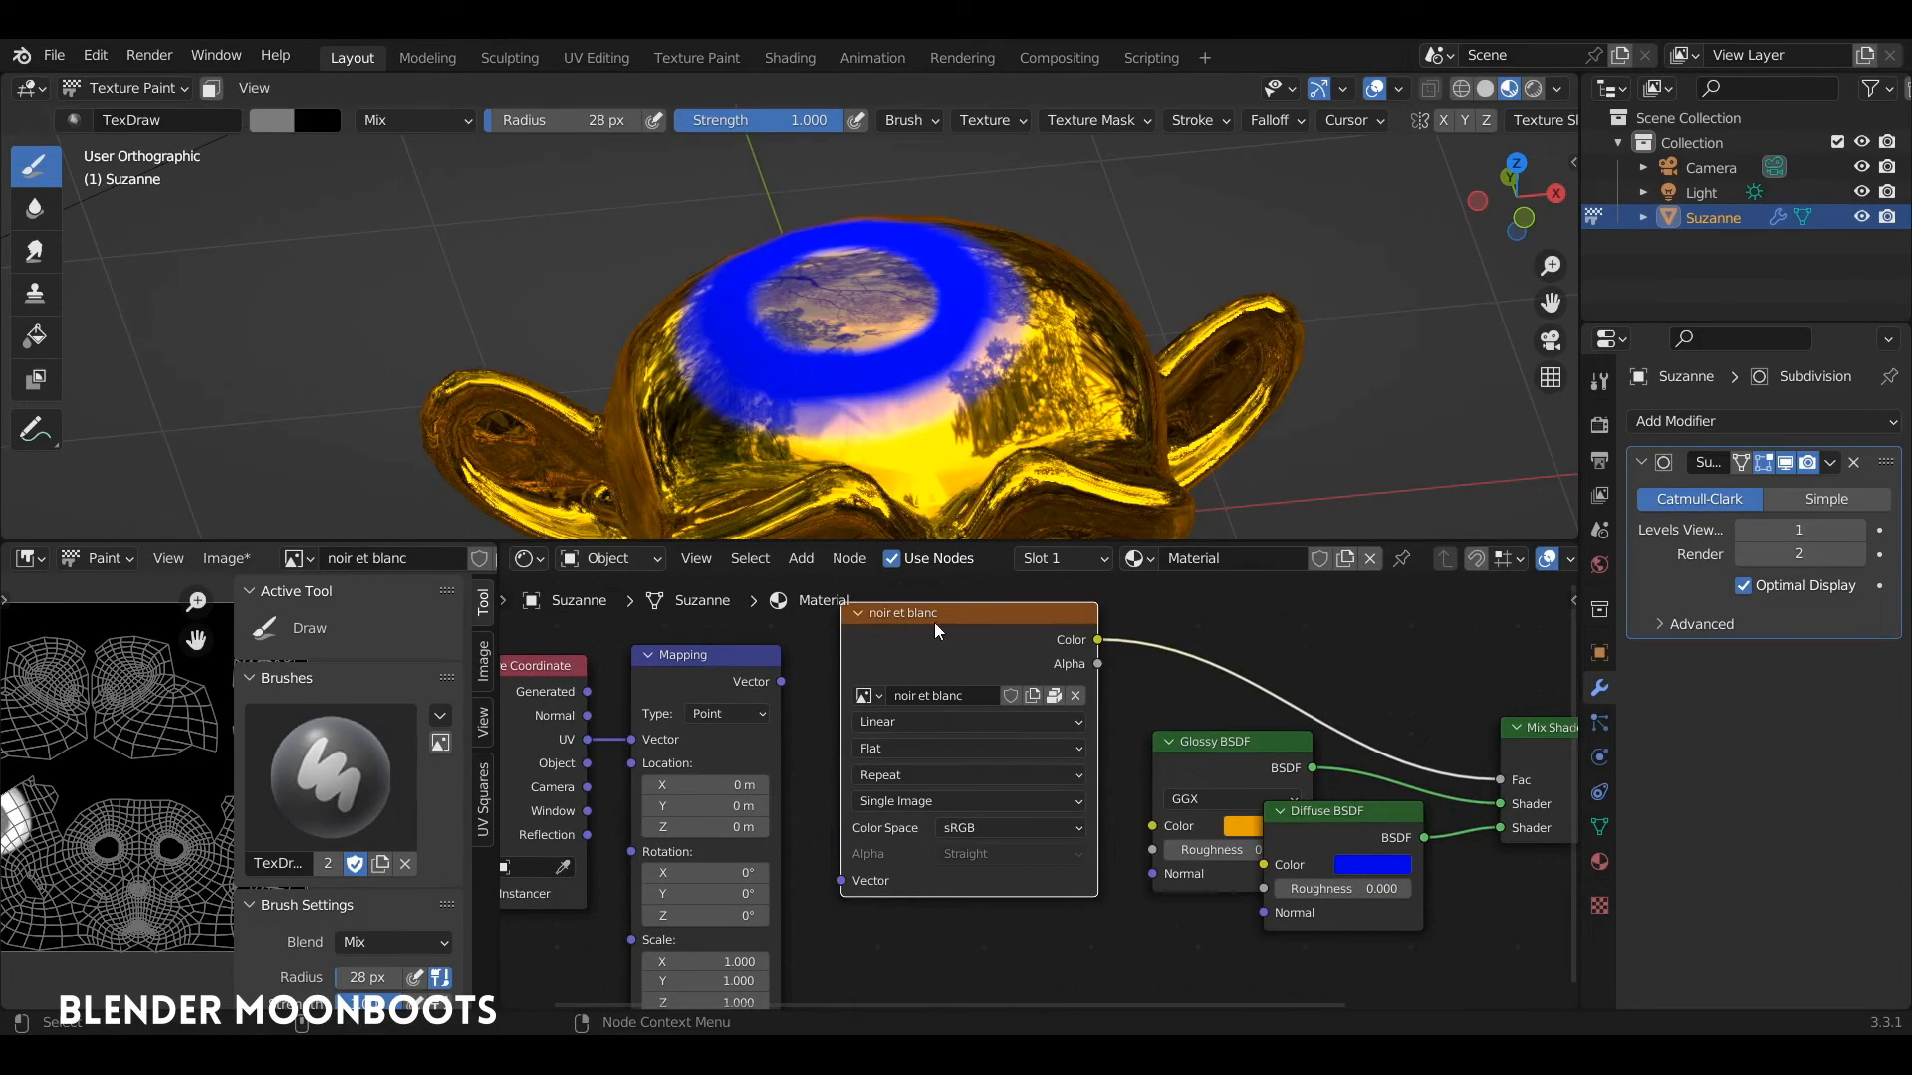
left_click_drag(935, 624, 960, 651)
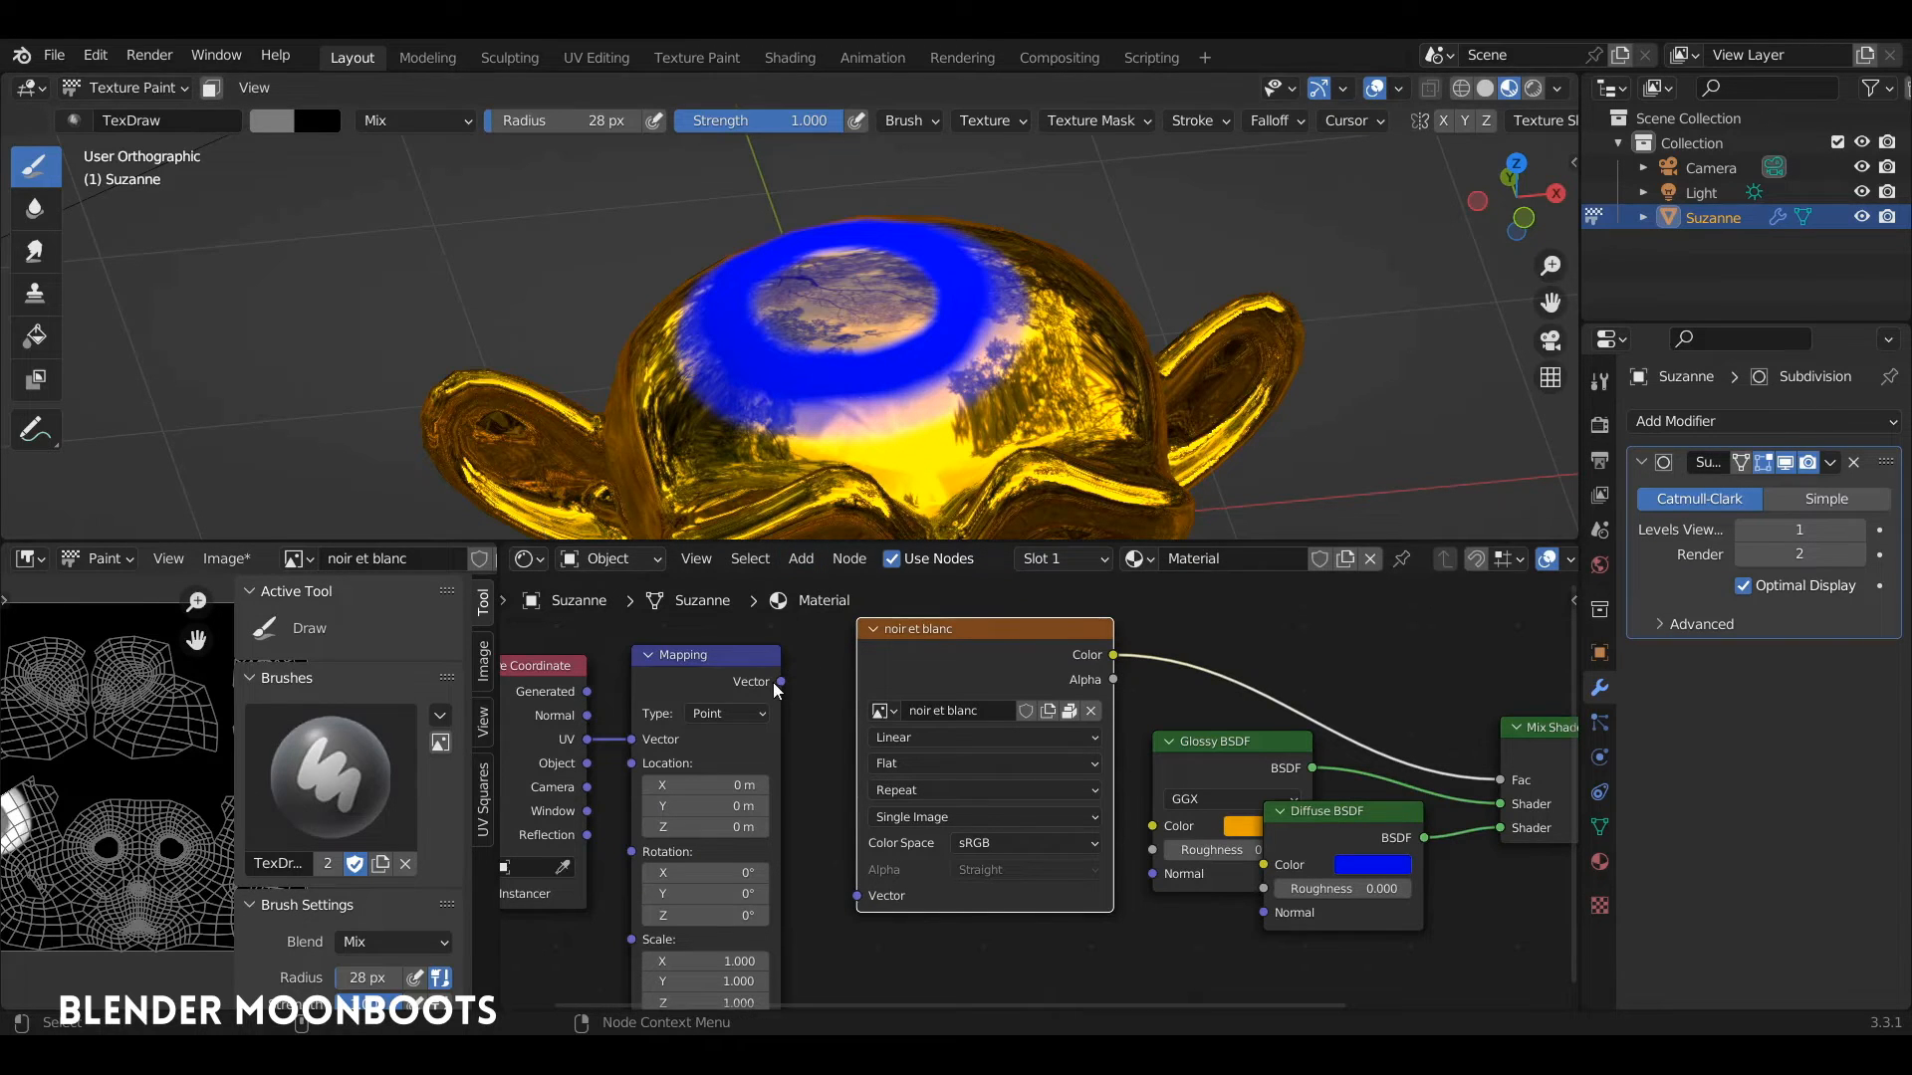
left_click_drag(782, 683, 856, 895)
Save the blend file and the painted noir et blanc image.
scroll(935, 375, "down", 3)
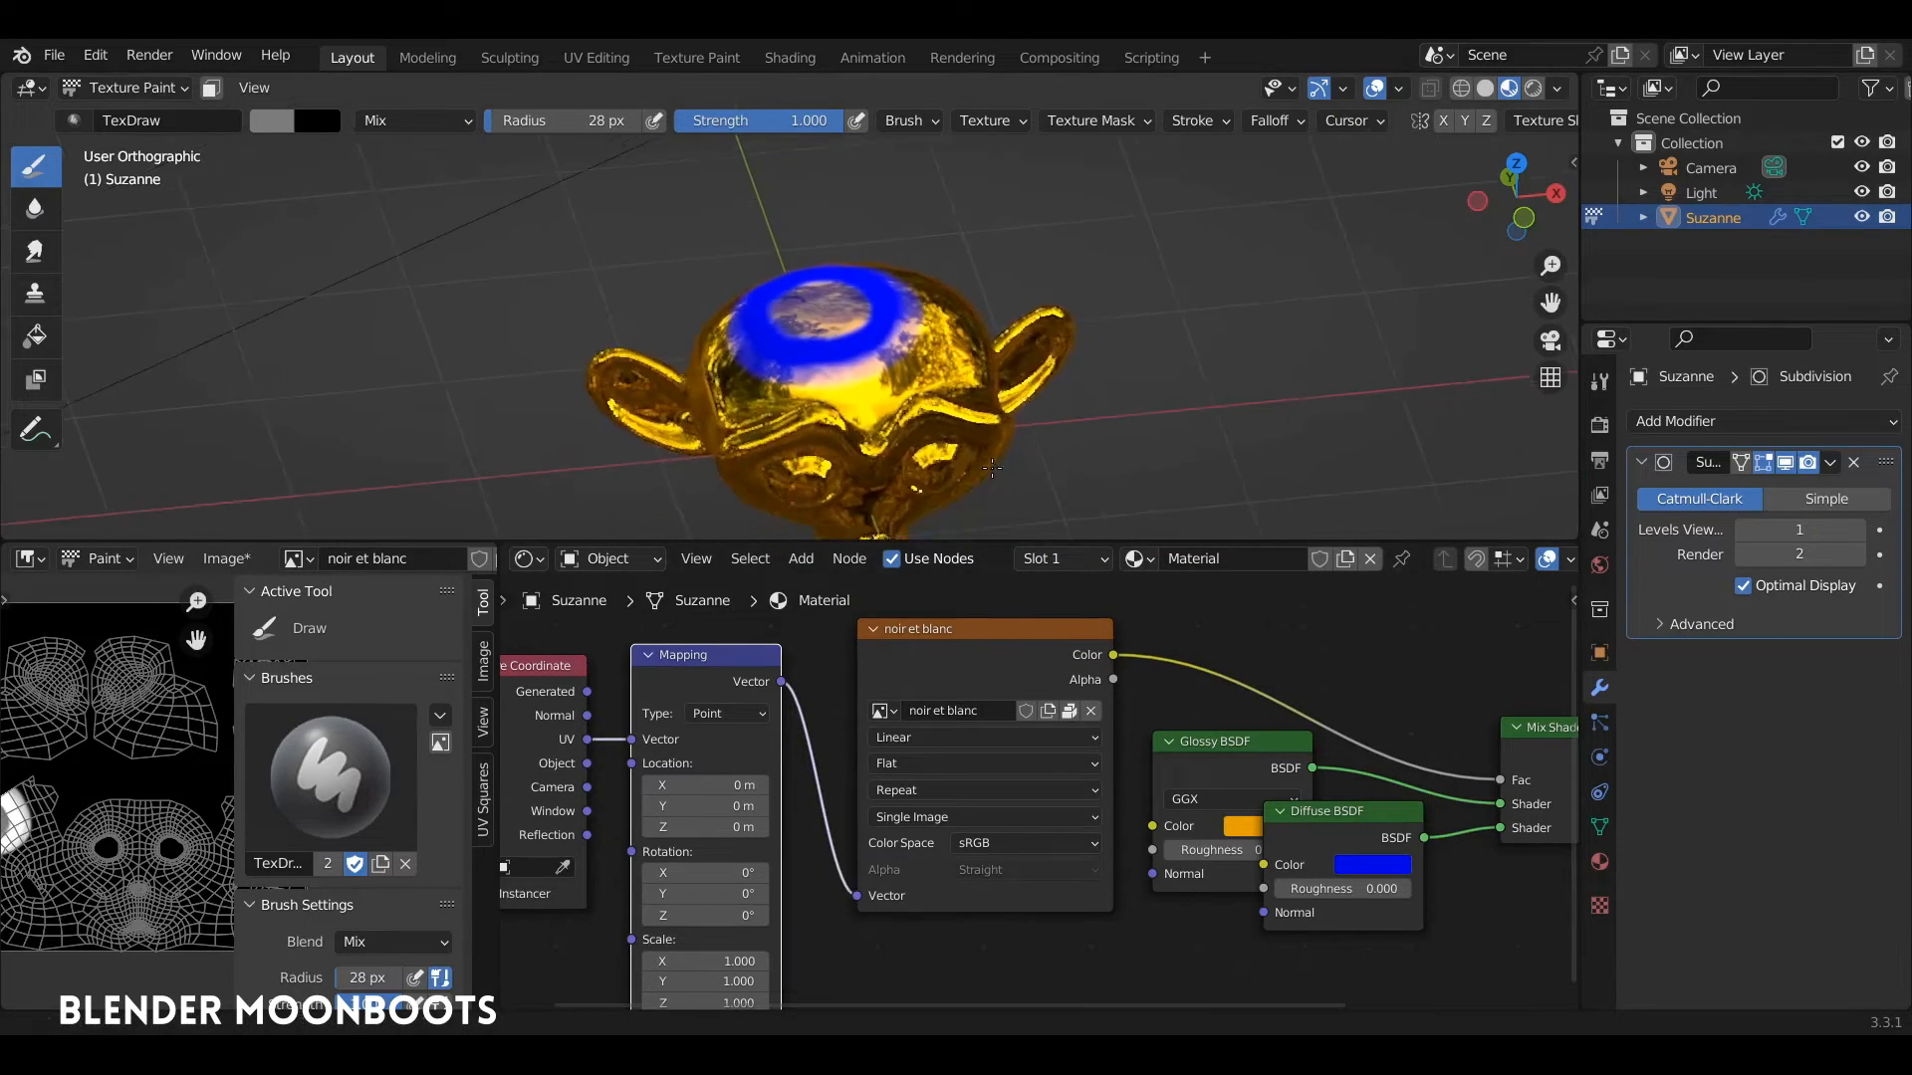
scroll(935, 376, "down", 2)
key("ctrl+s")
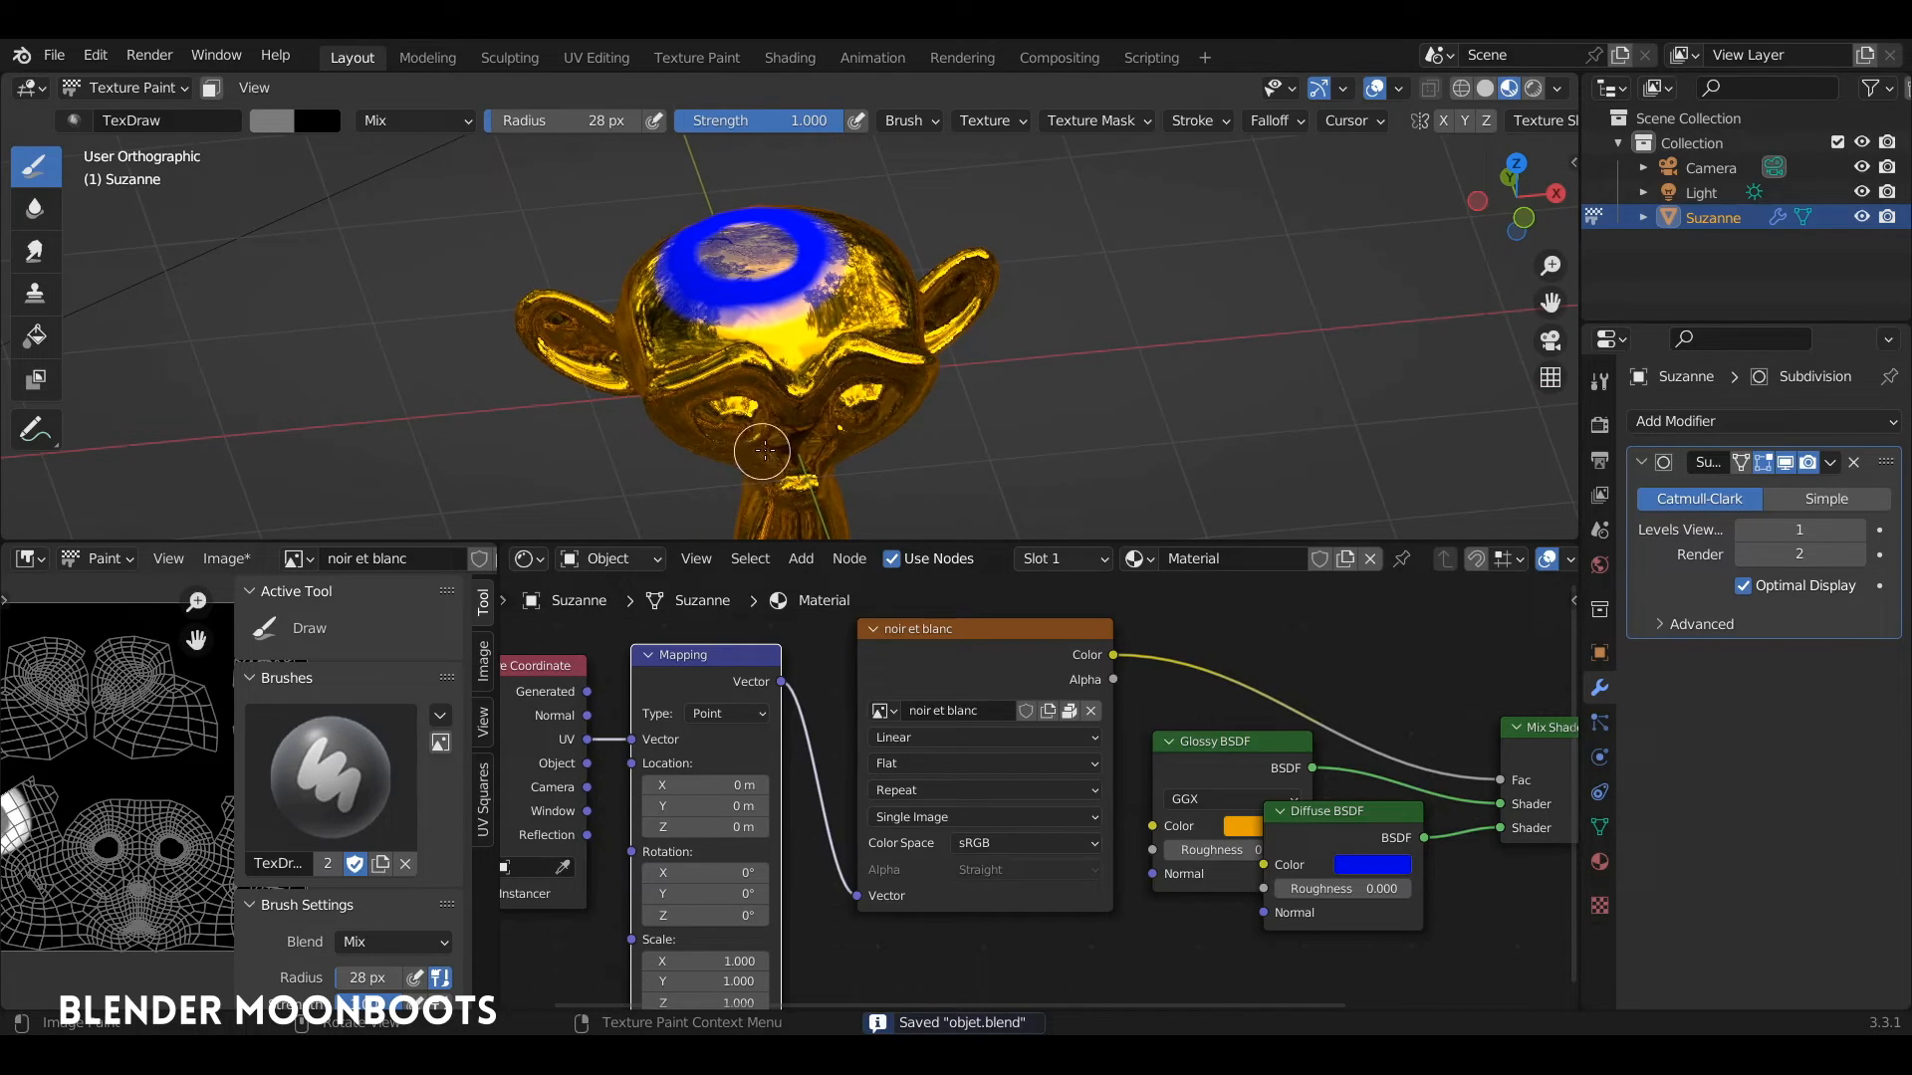
left_click(221, 559)
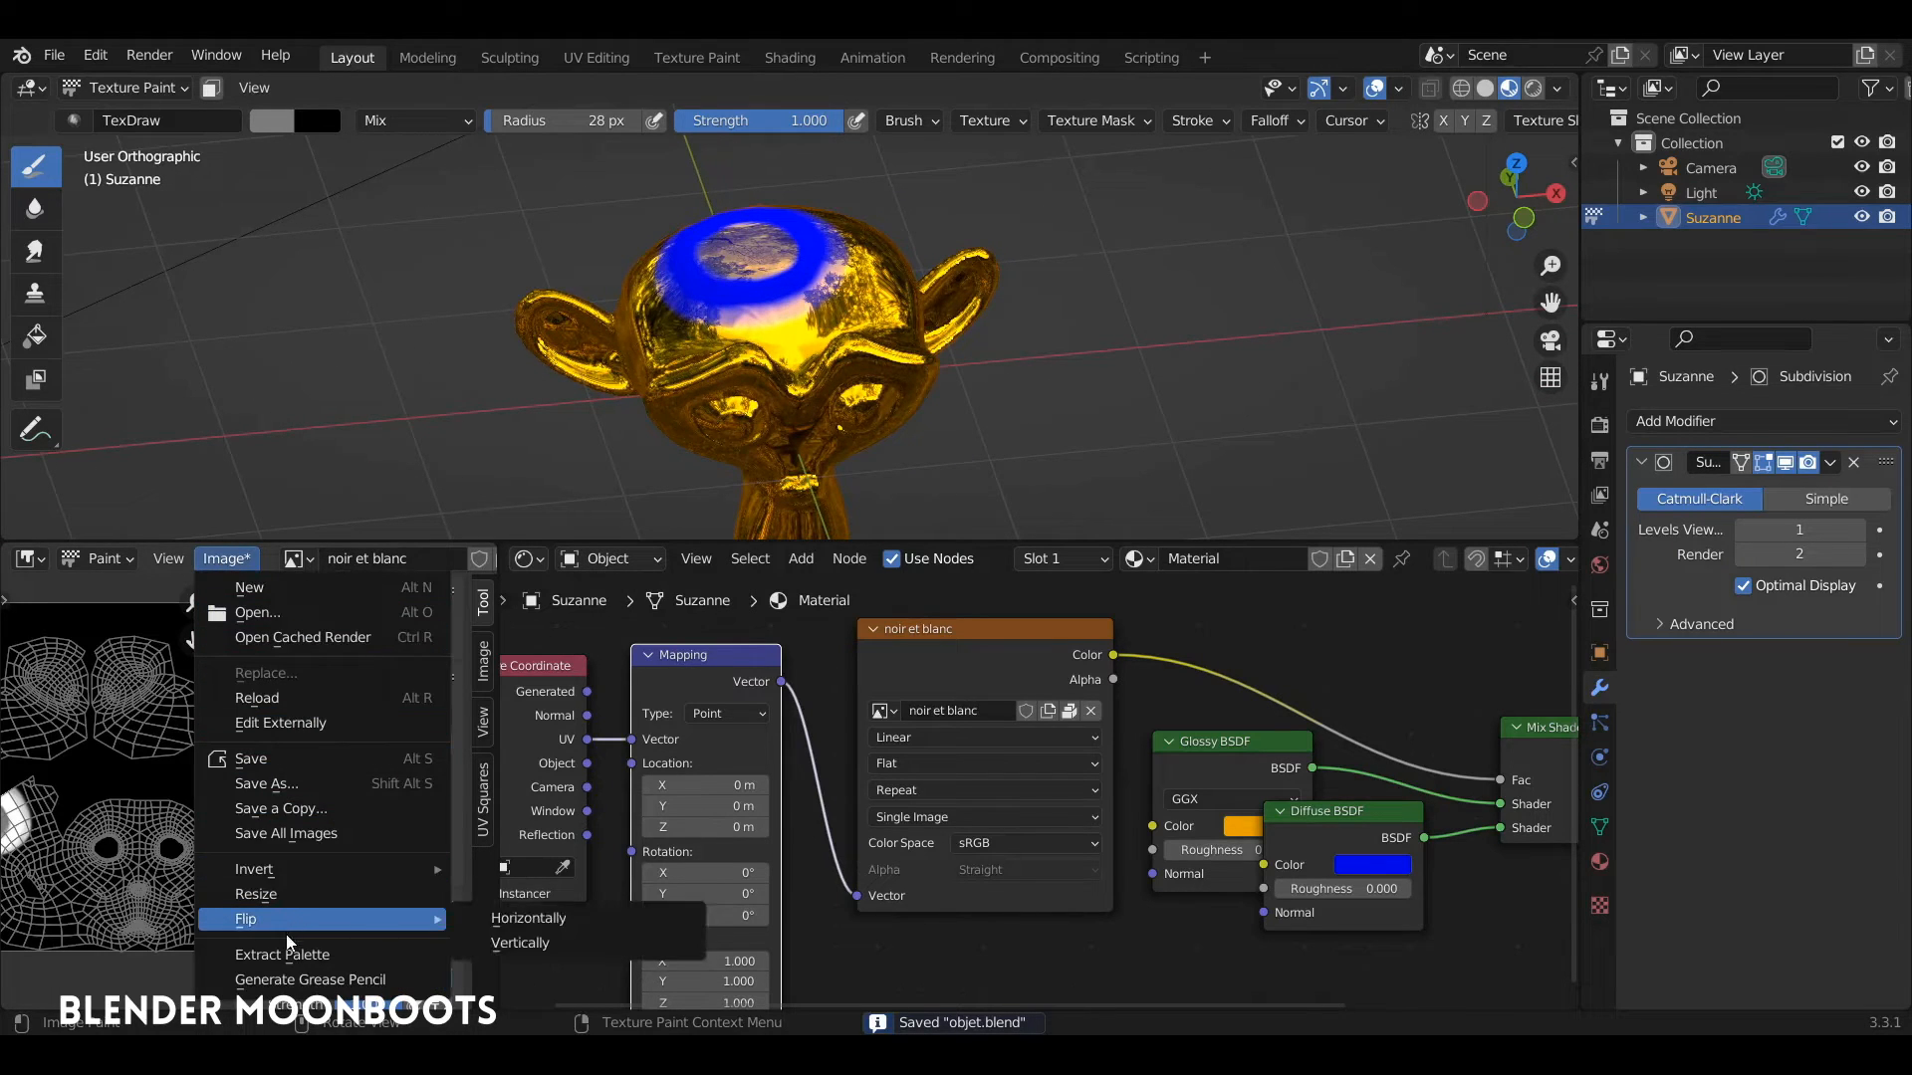
left_click(303, 758)
middle_click_drag(113, 759, 170, 732)
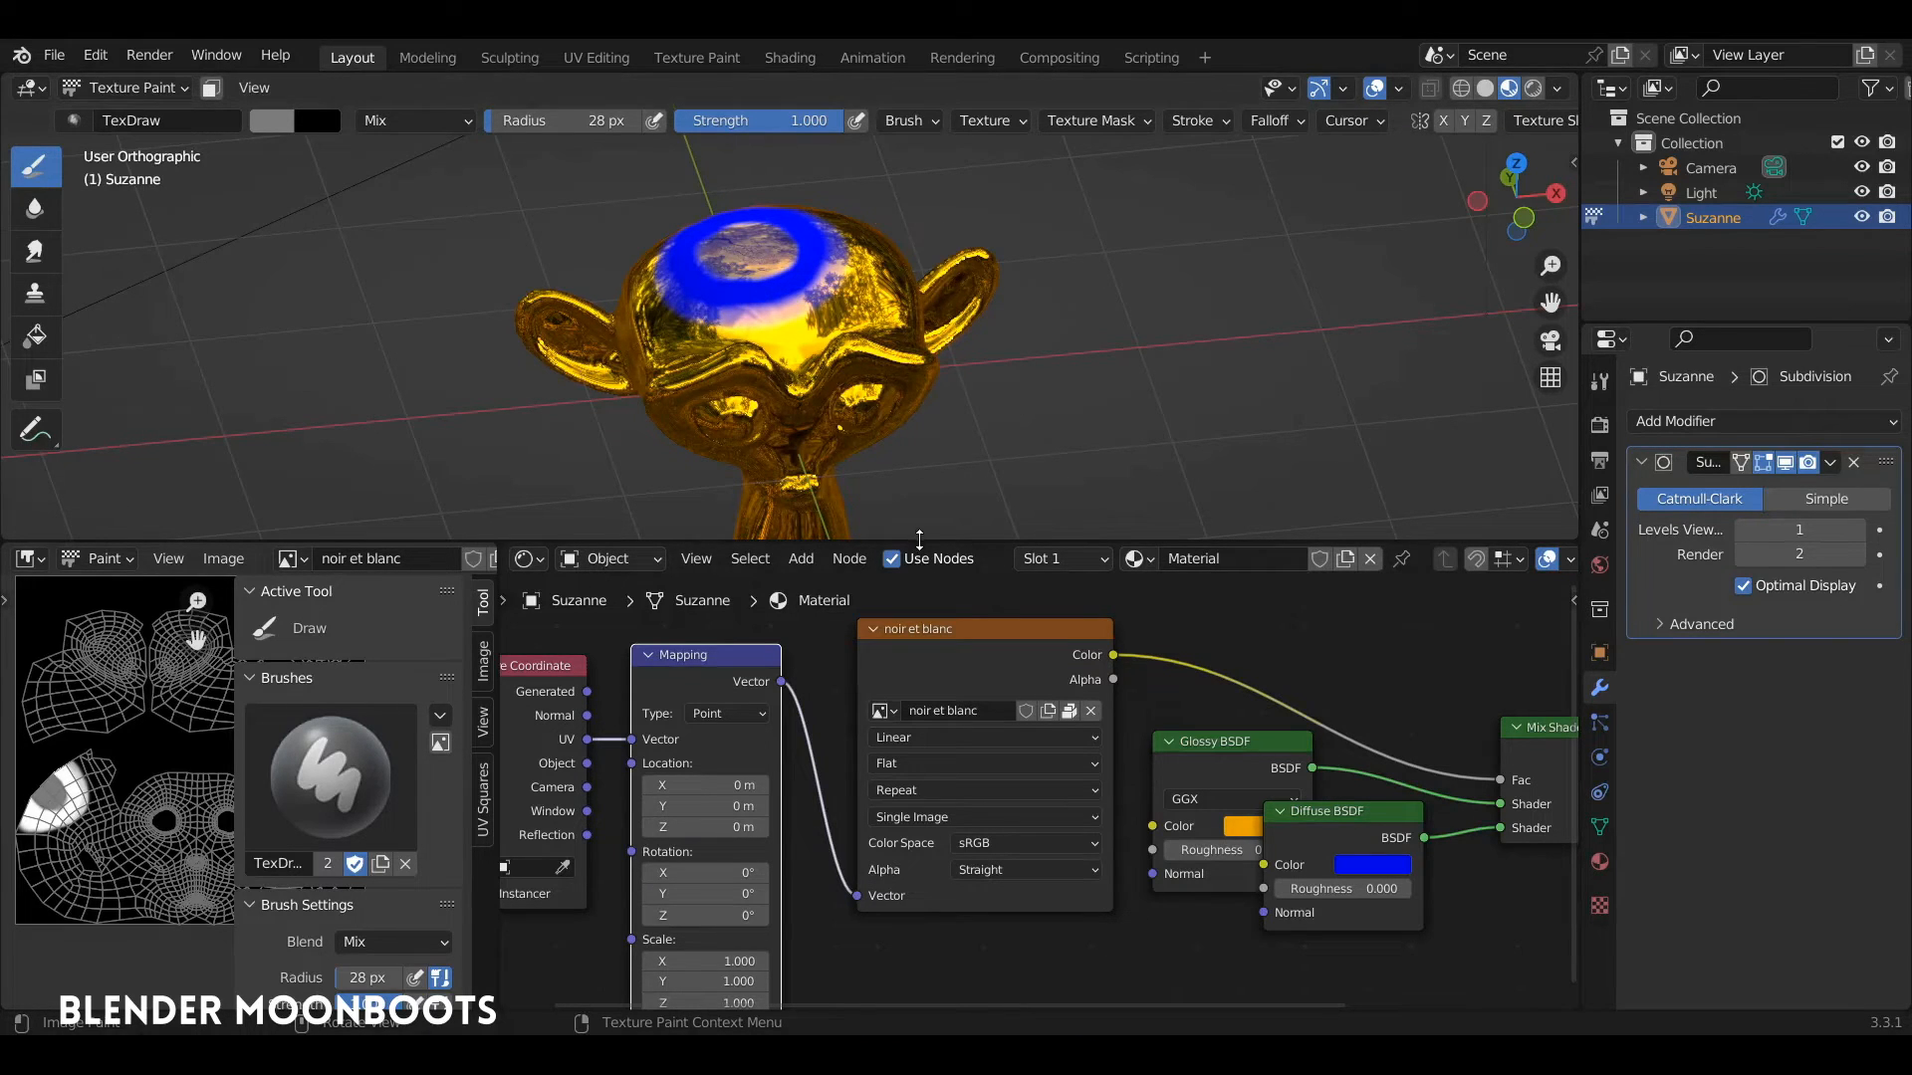
Enlarge the Image Editor in height and width, hide its sidebar, and fit the noir et blanc image in view.
left_click_drag(919, 539, 919, 491)
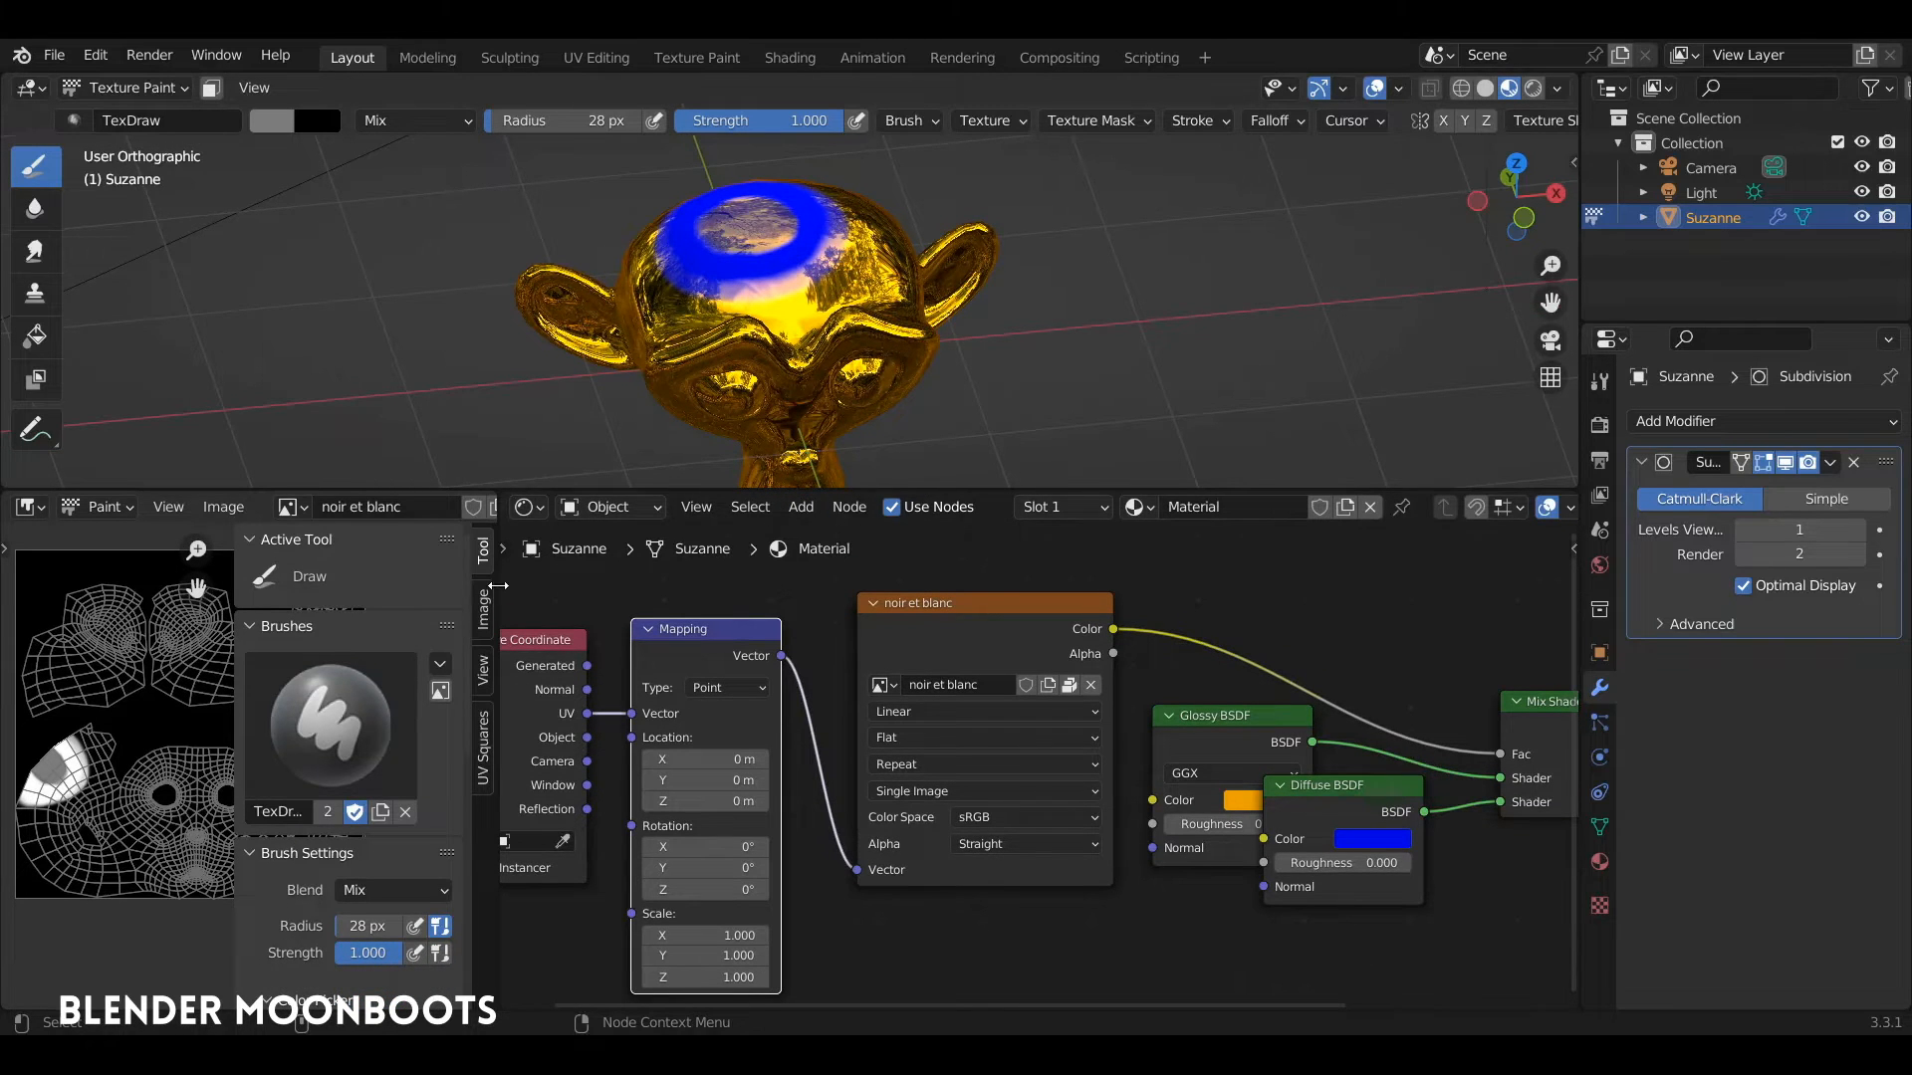
left_click_drag(498, 585, 601, 576)
middle_click_drag(784, 374, 834, 254)
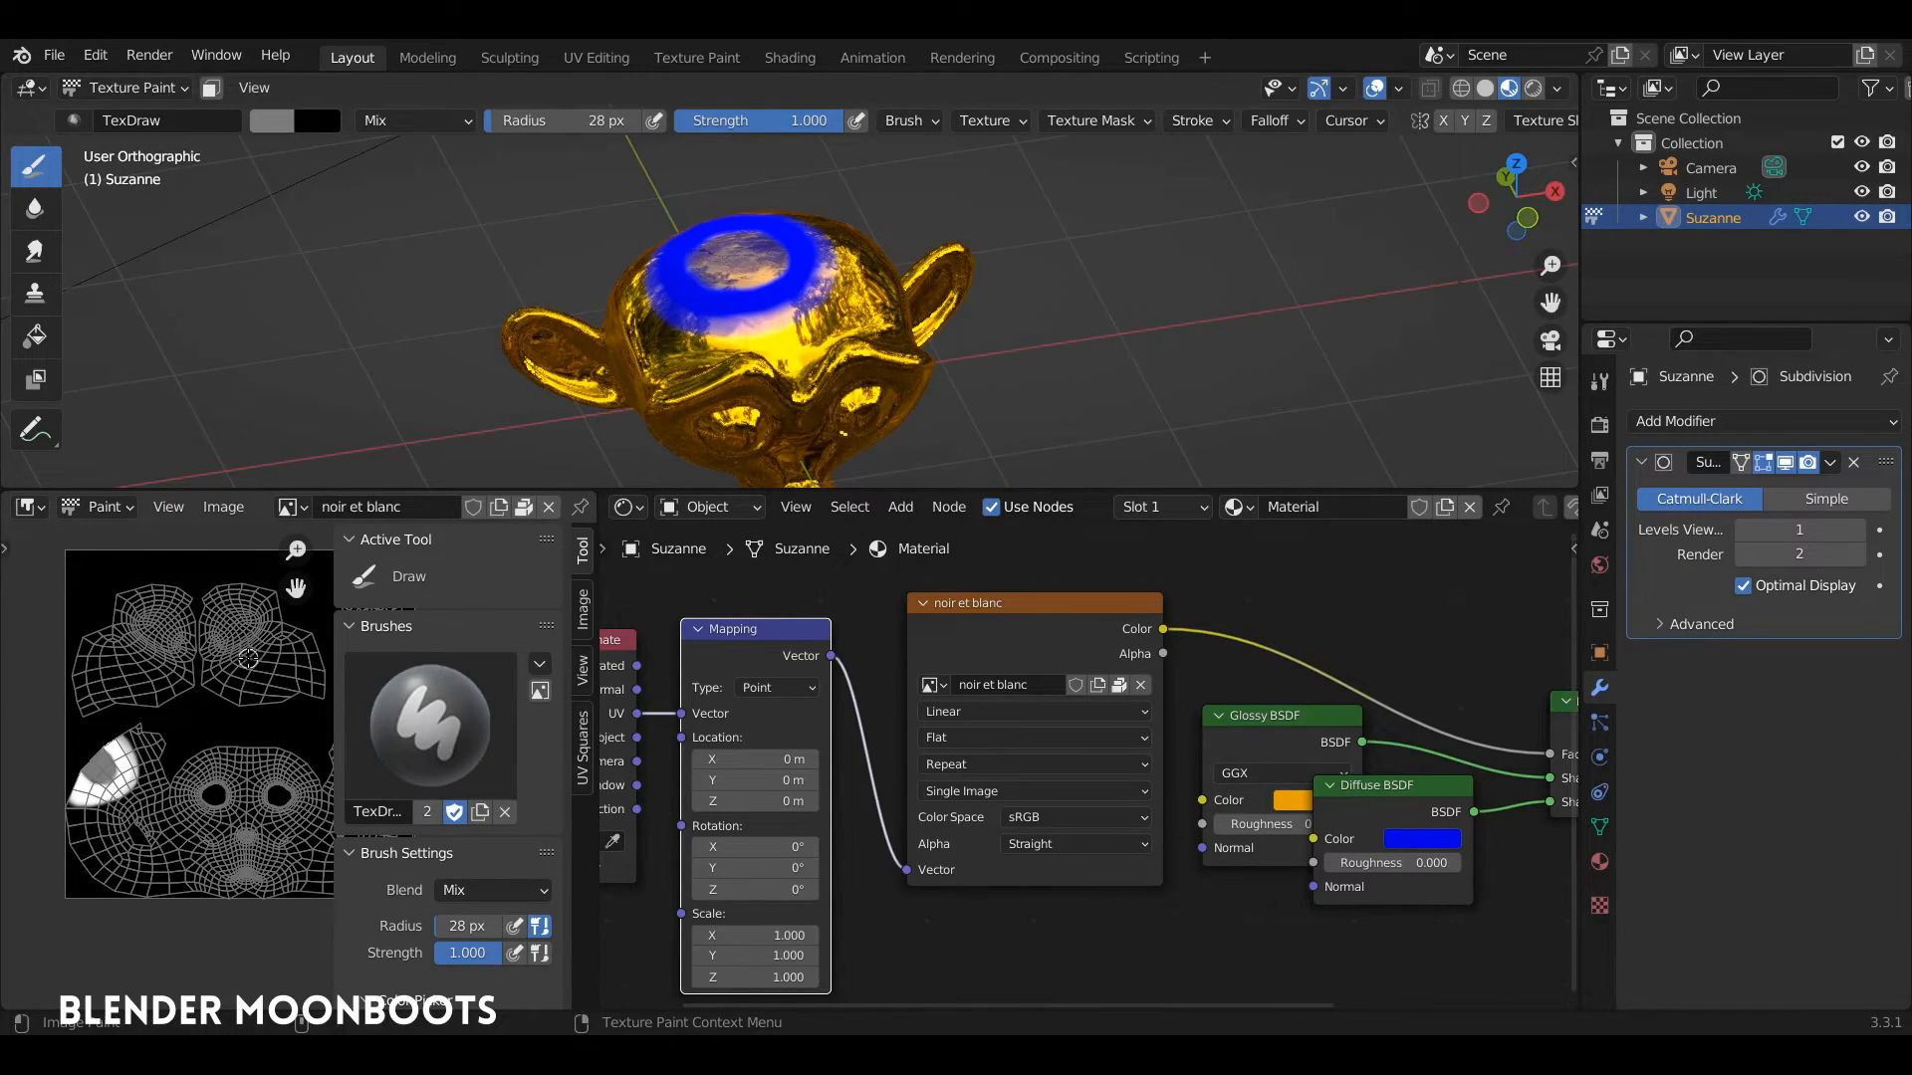
key("n")
key("Home")
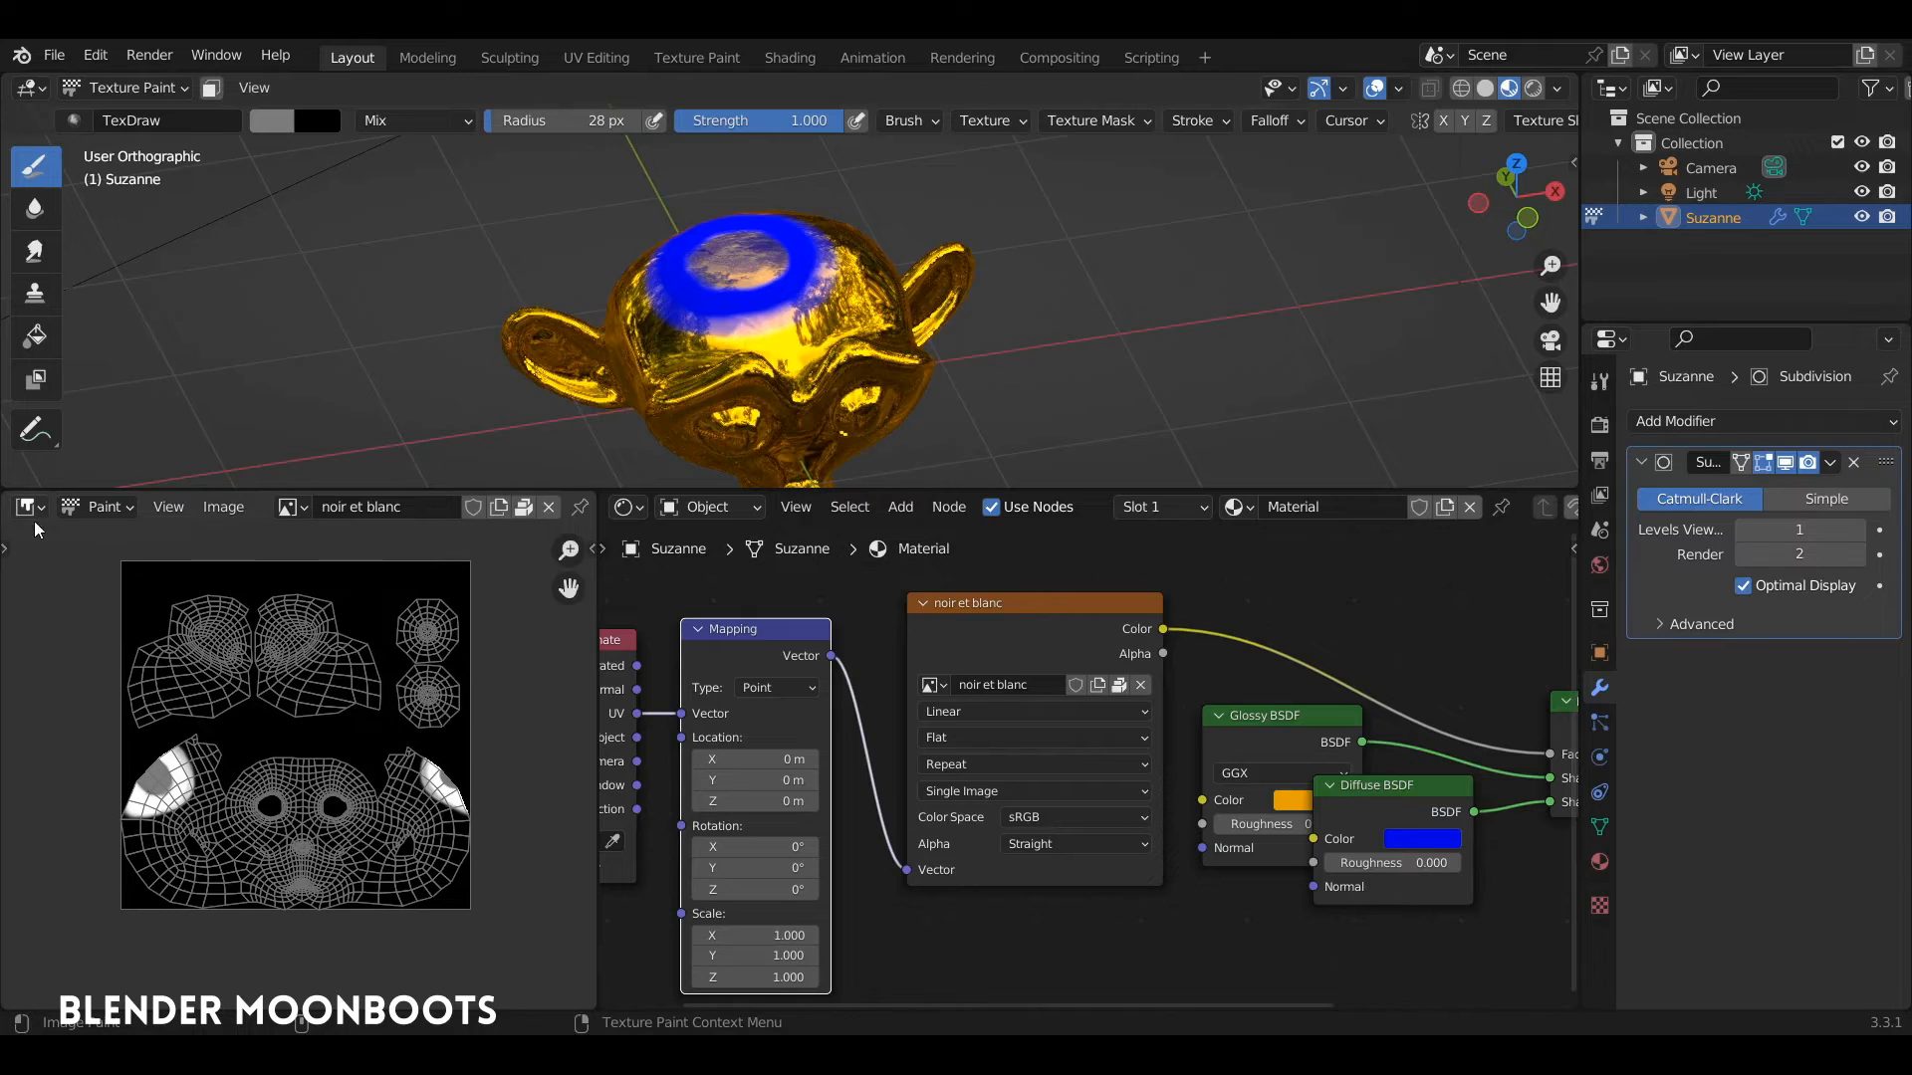
Unlink noir et blanc from the Image Editor and create a 1024 × 1024 px image named transparent, black with alpha fully transparent.
left_click(549, 508)
left_click(356, 508)
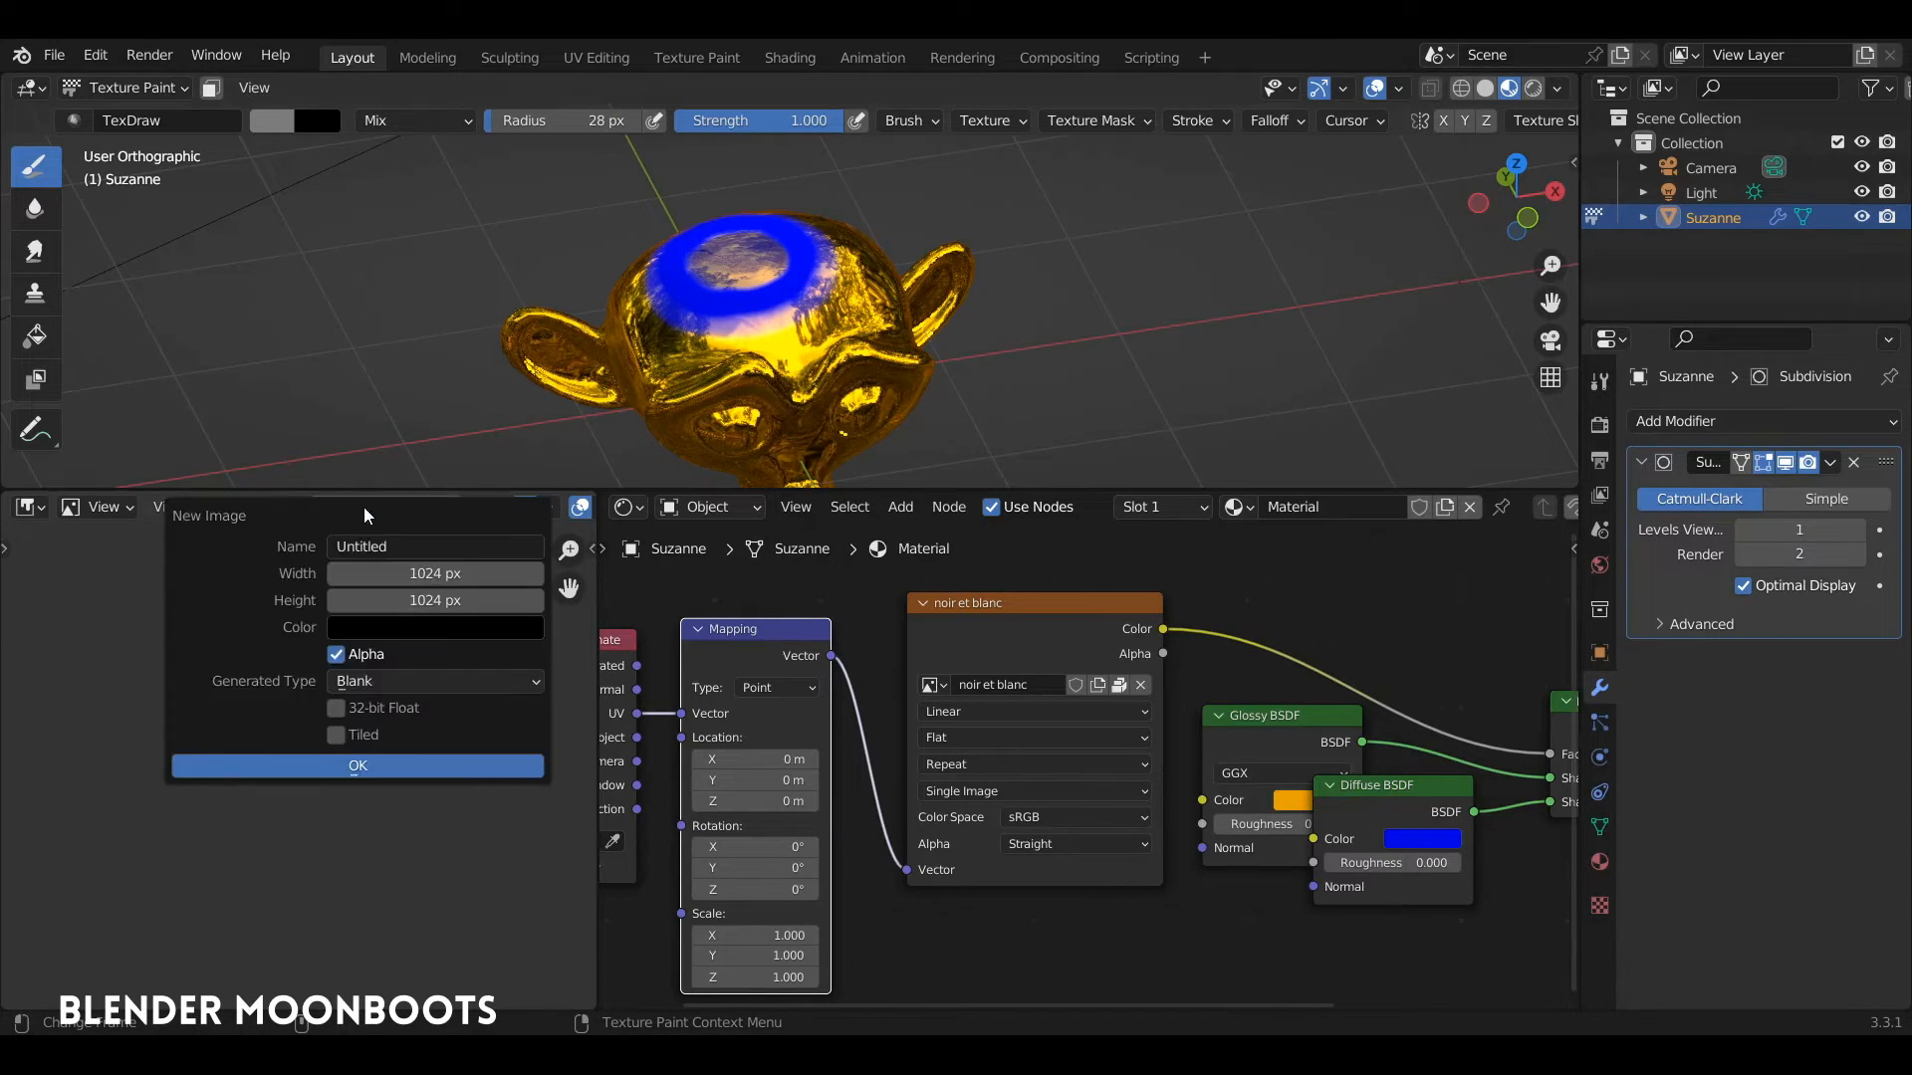
left_click(375, 556)
type("transparent")
left_click(384, 628)
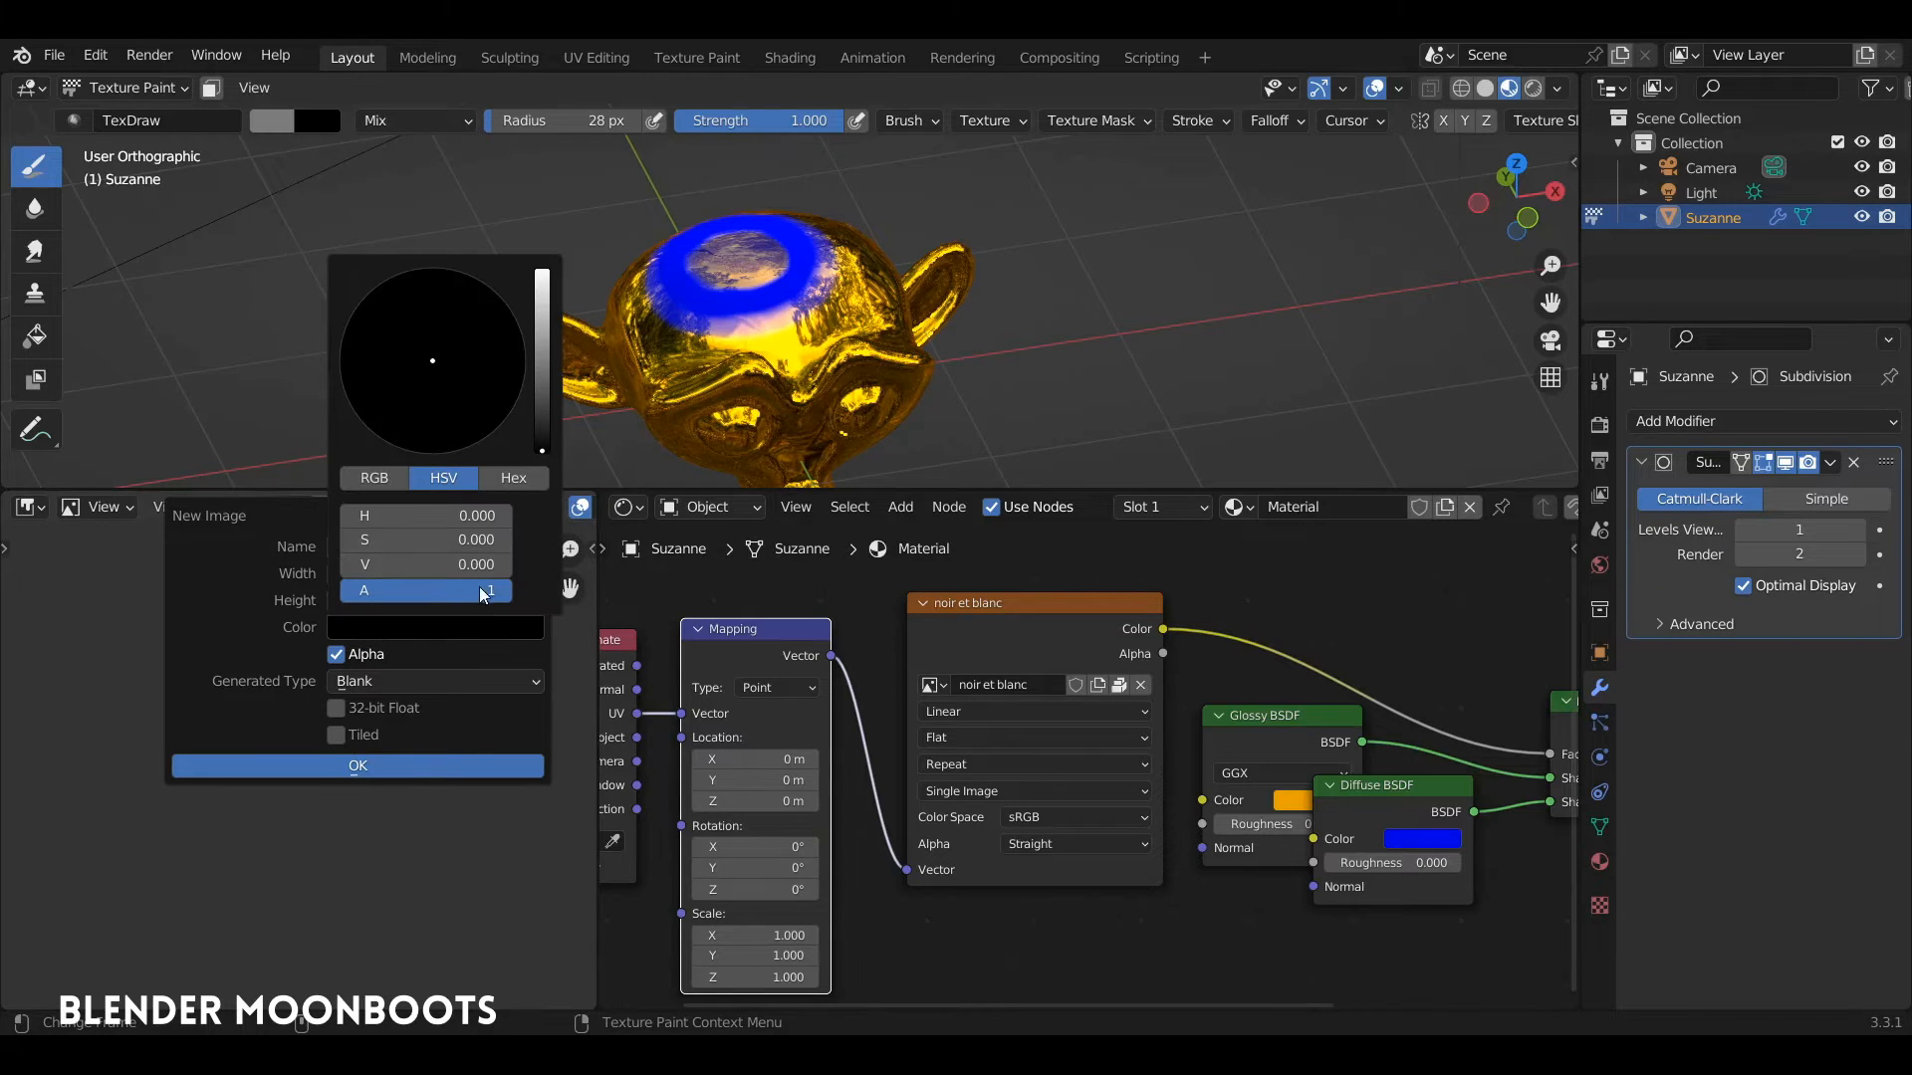
left_click_drag(480, 587, 254, 599)
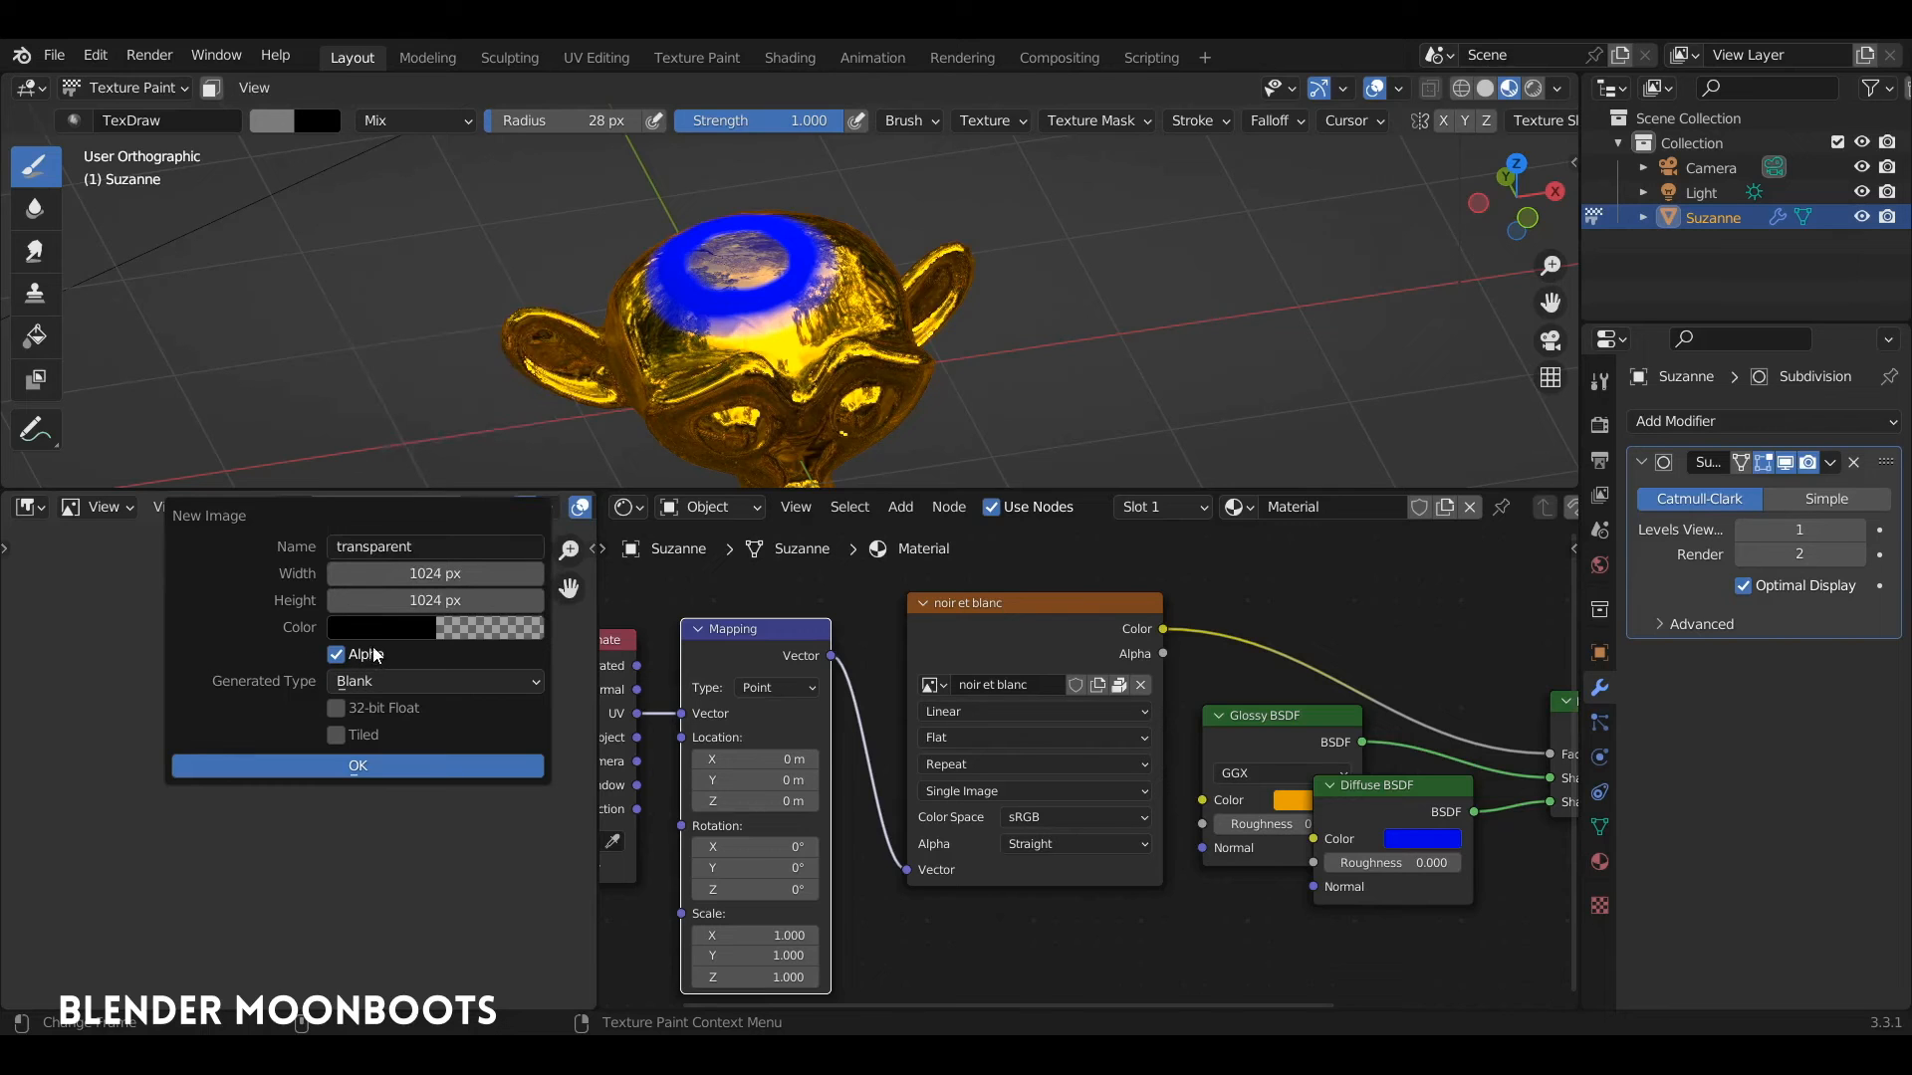
left_click(396, 758)
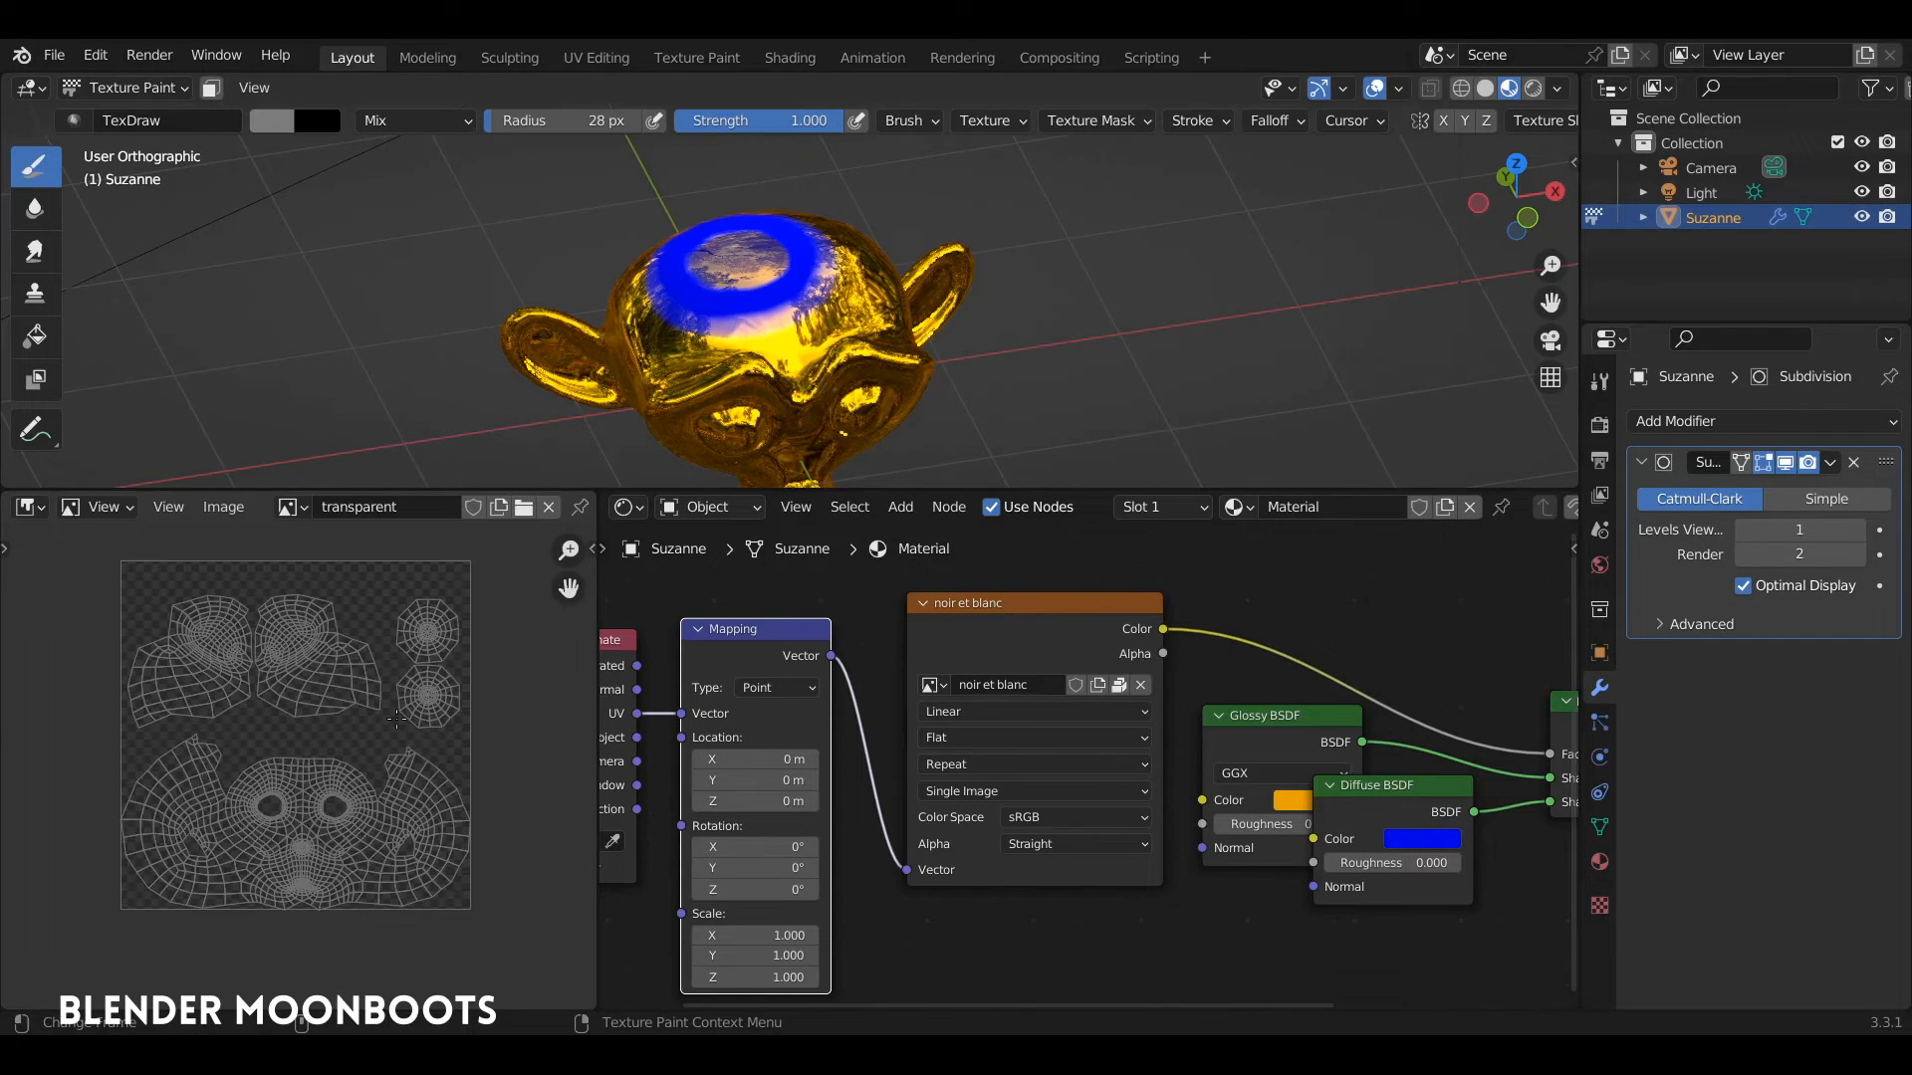
scroll(420, 634, "up", 3)
middle_click_drag(398, 702, 393, 731)
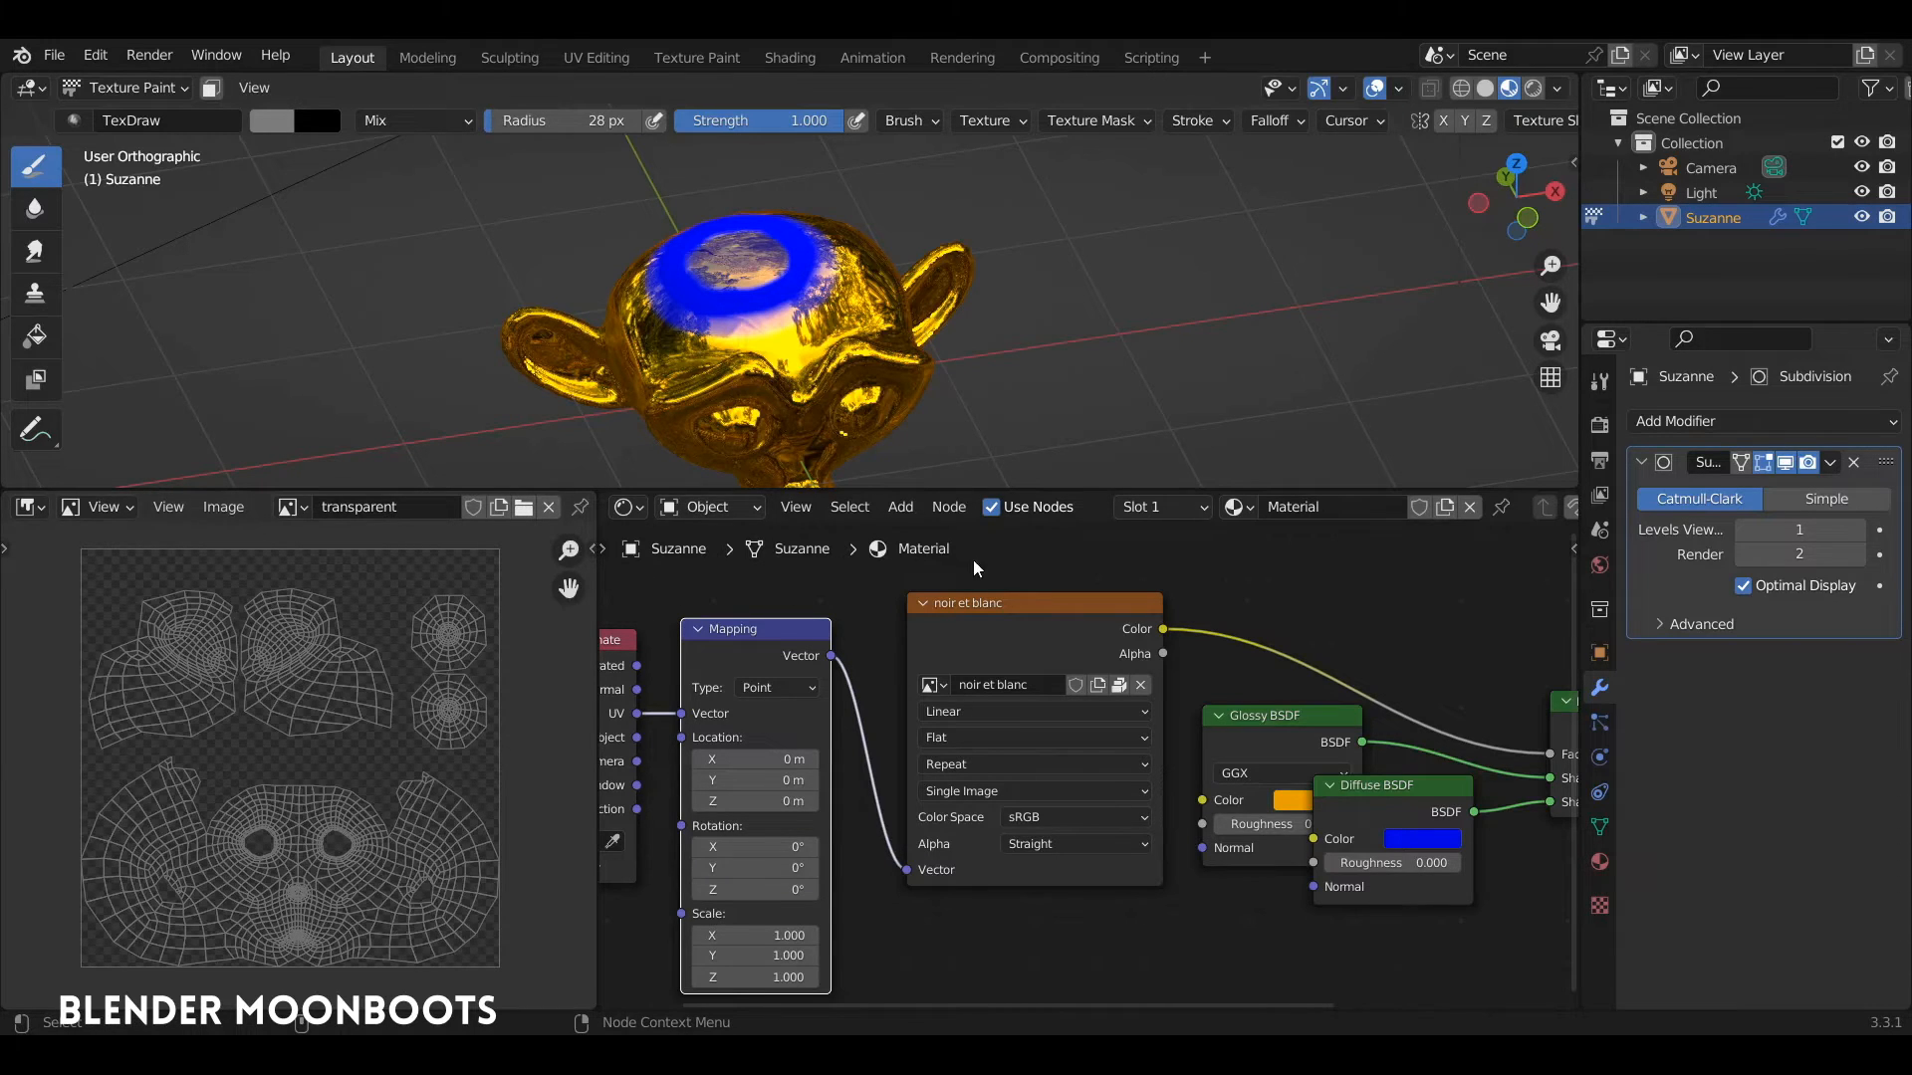
Nudge the noir et blanc texture node and switch its image to transparent.
left_click_drag(956, 605, 940, 608)
scroll(1175, 600, "down", 1)
middle_click_drag(1217, 600, 1037, 614)
scroll(1037, 613, "up", 1)
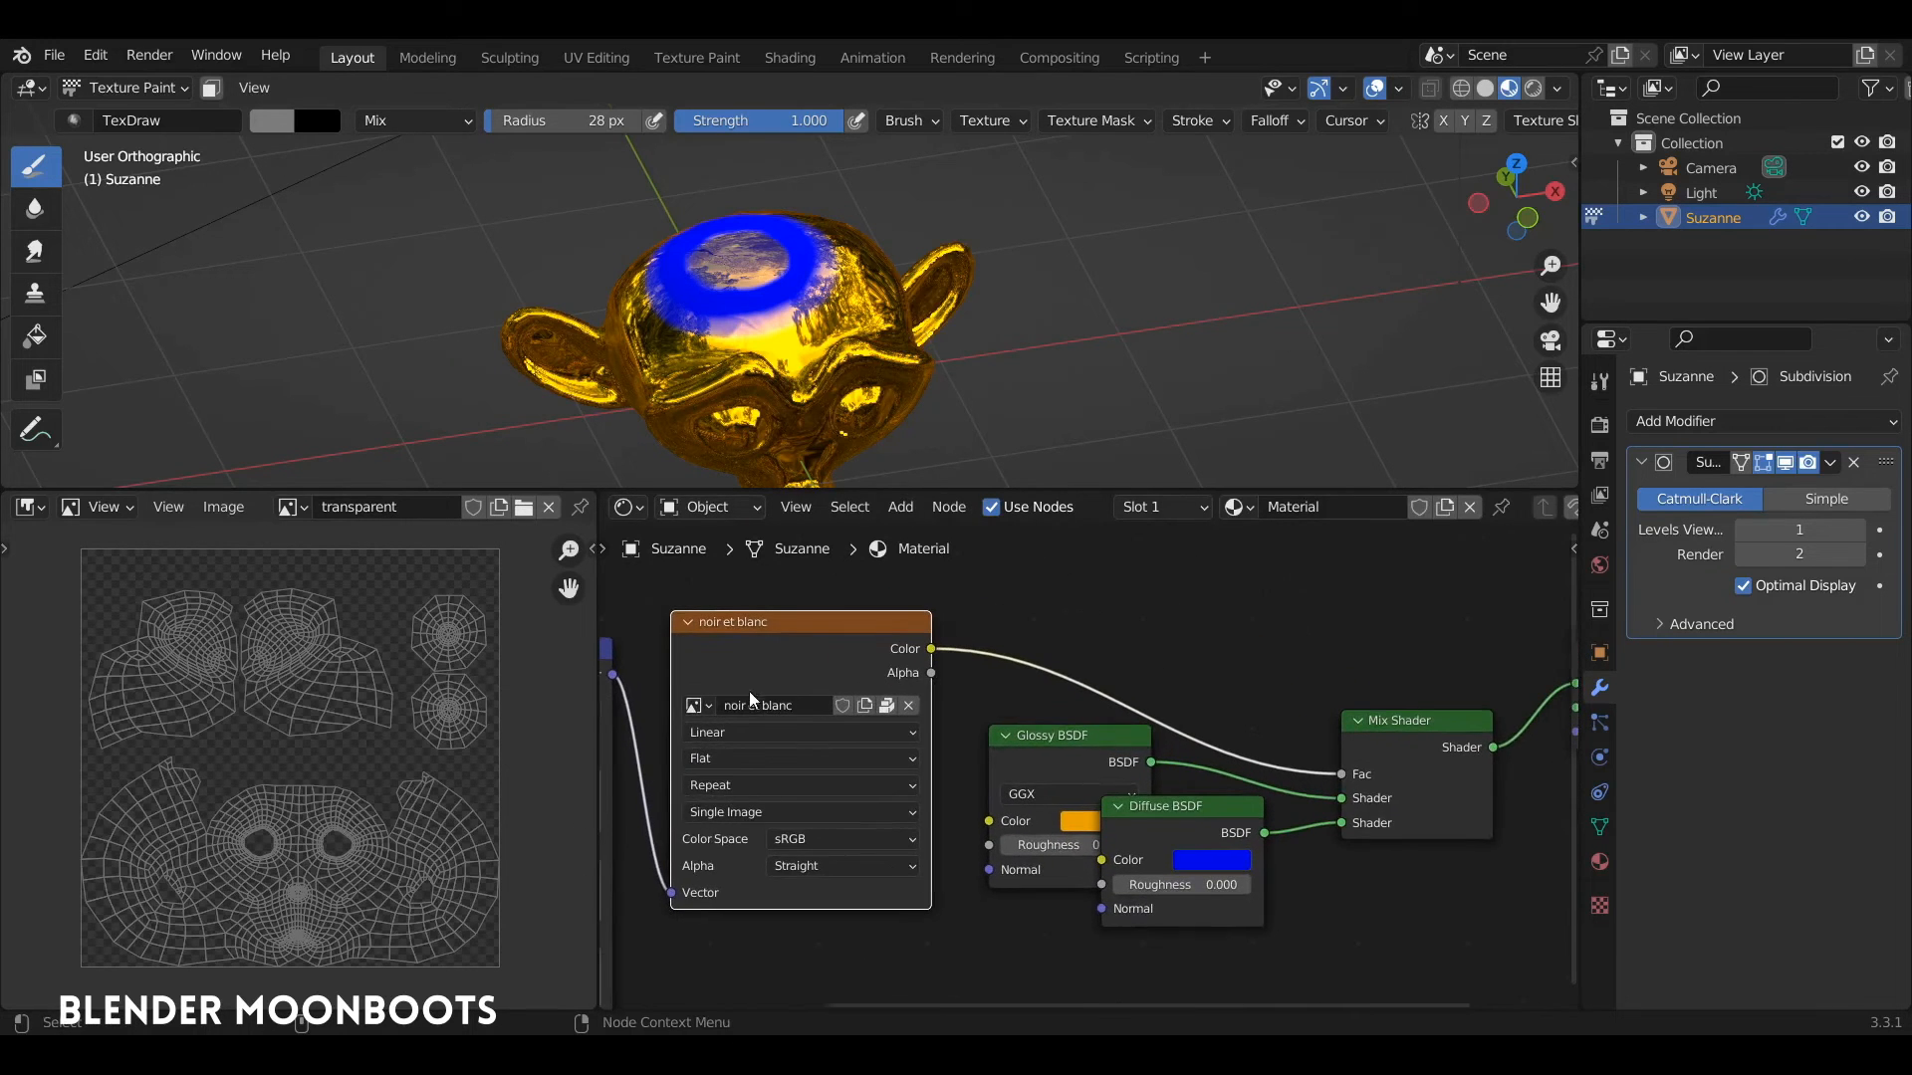
left_click(697, 705)
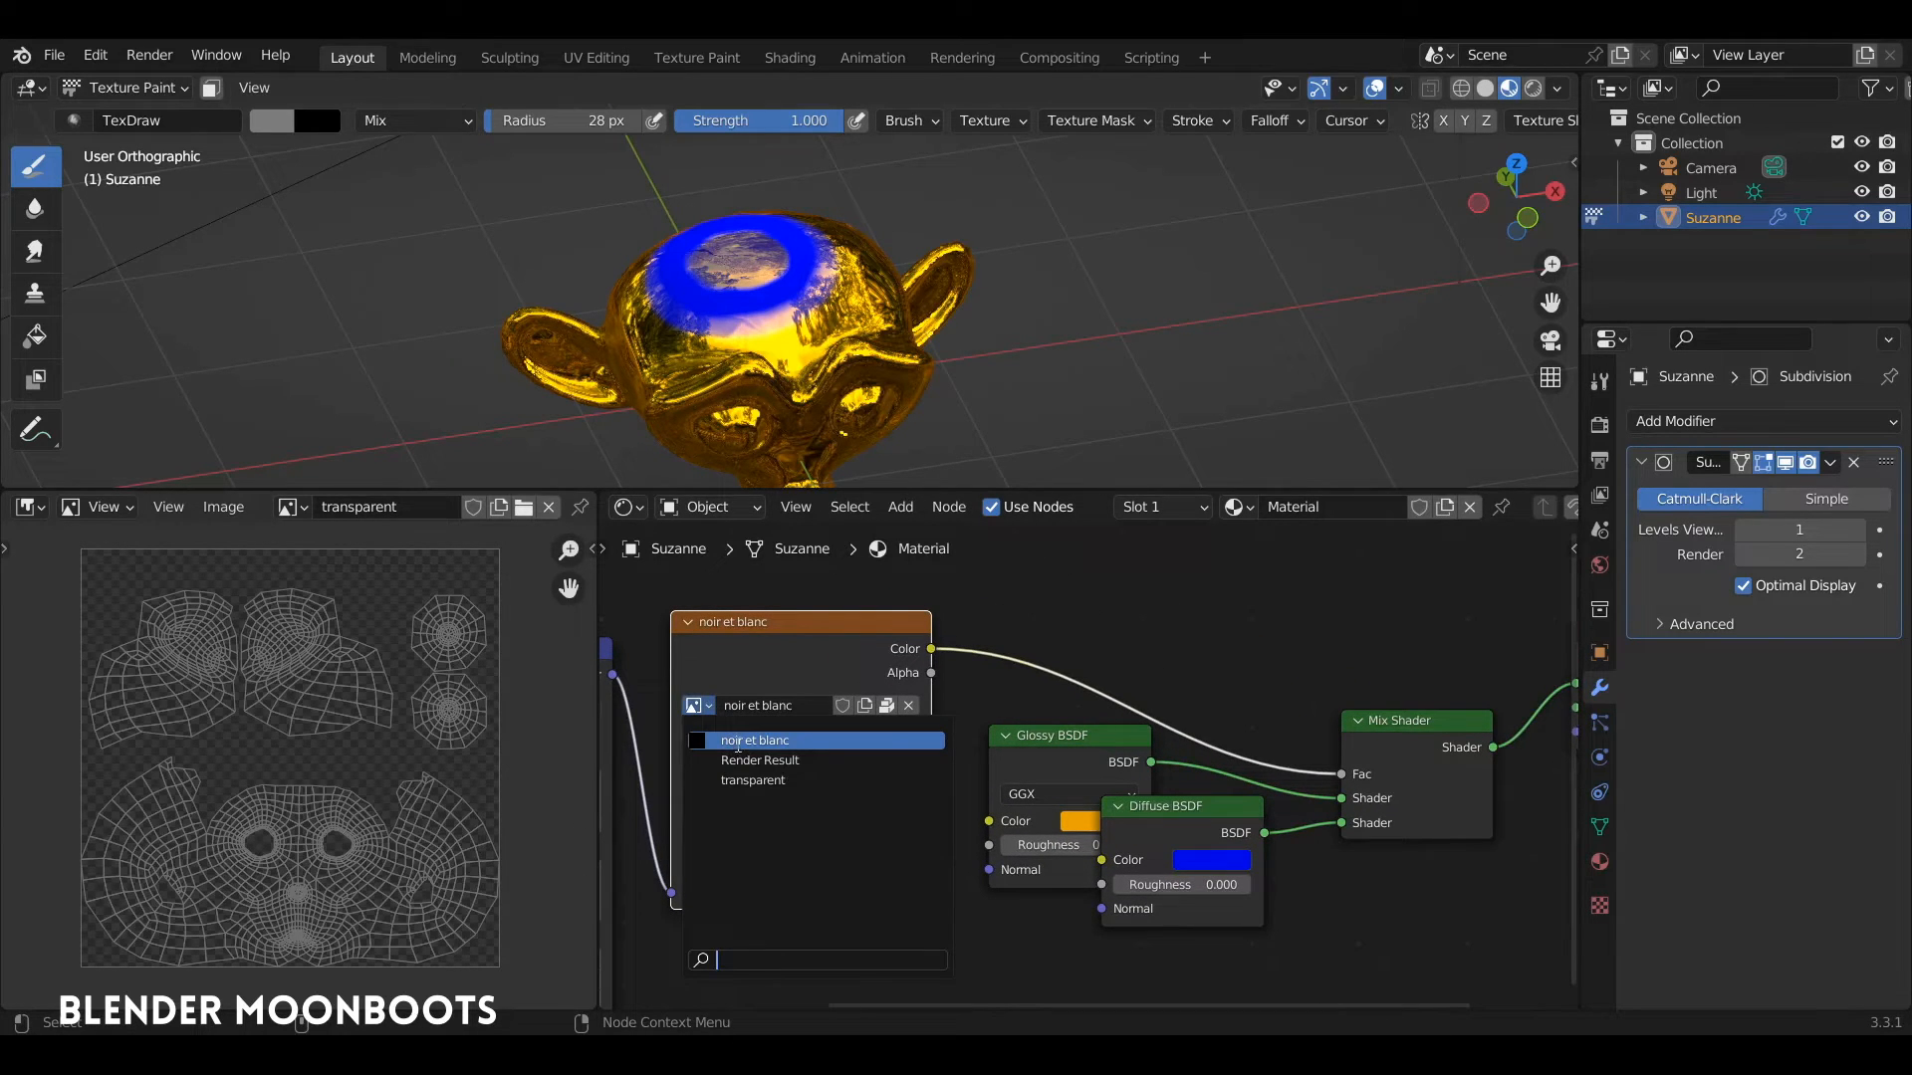
left_click(775, 780)
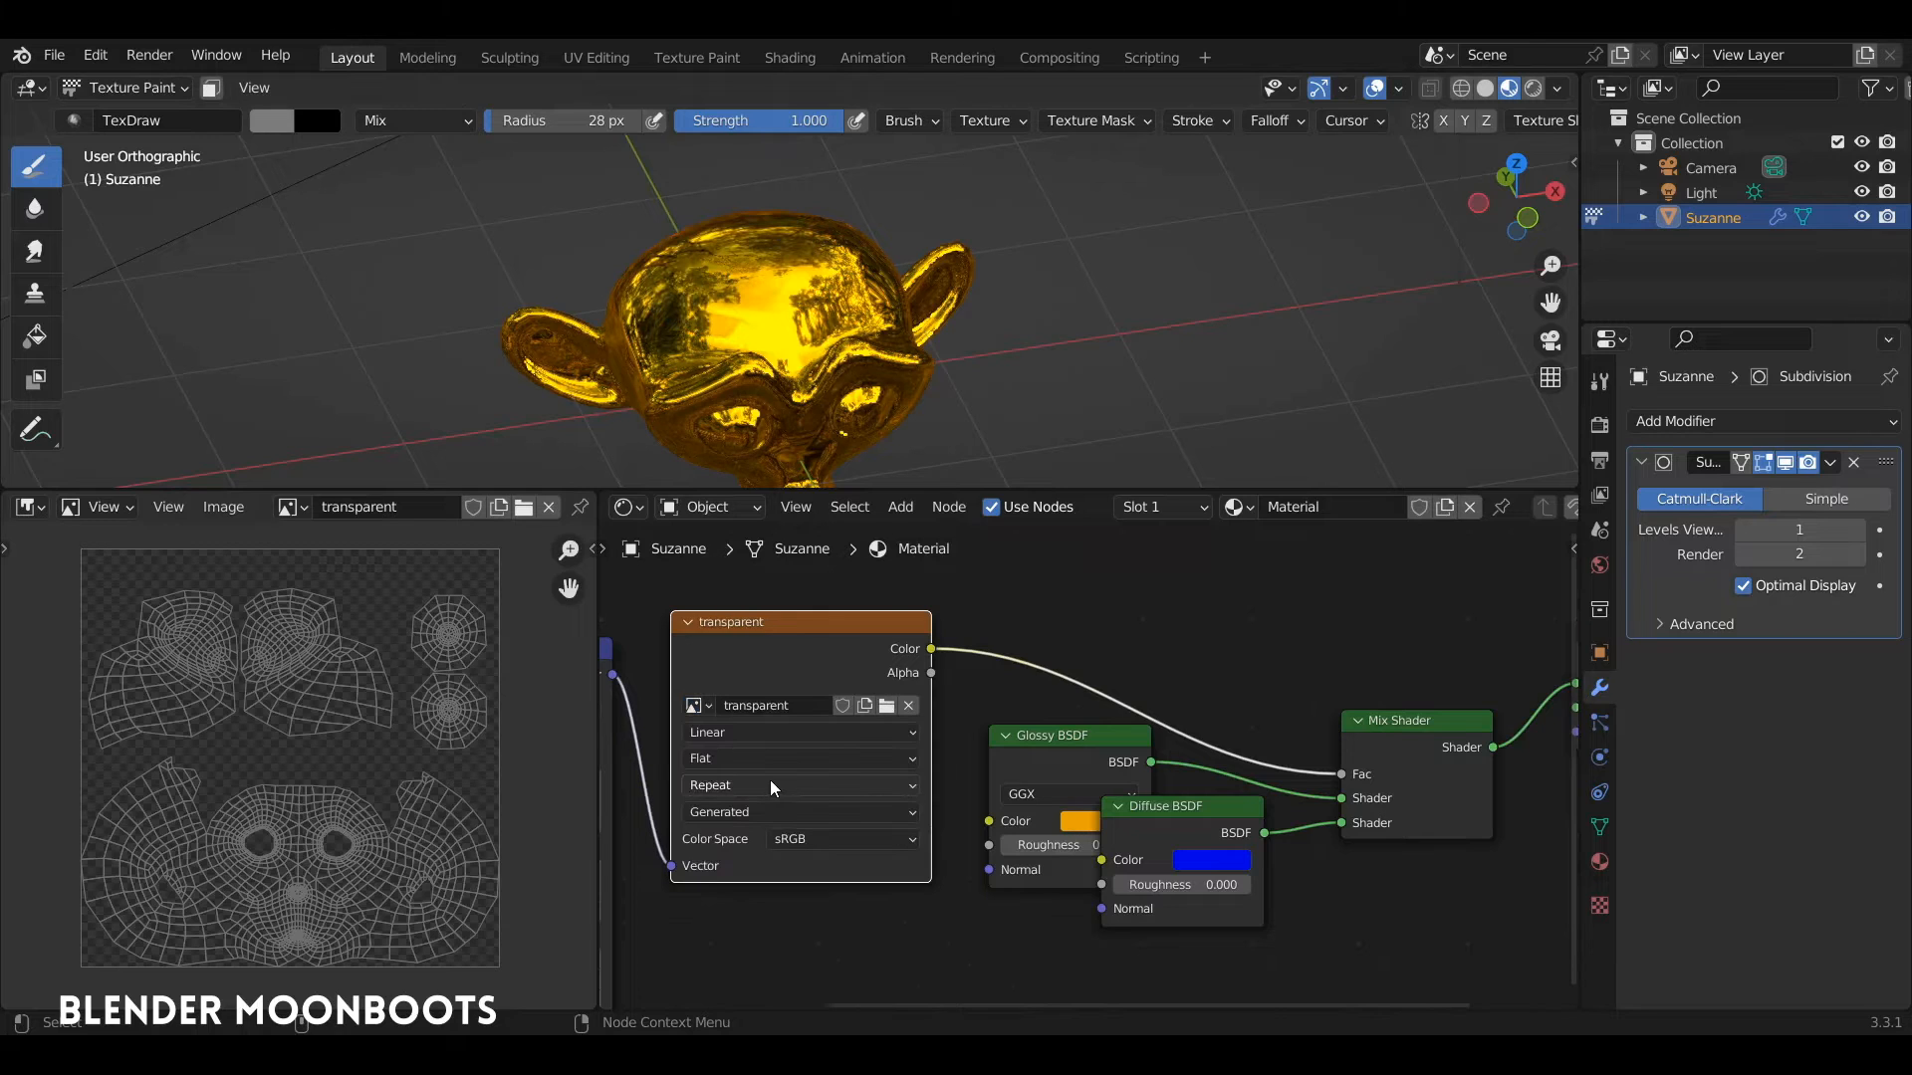
scroll(851, 726, "down", 1)
middle_click_drag(1033, 645, 973, 636)
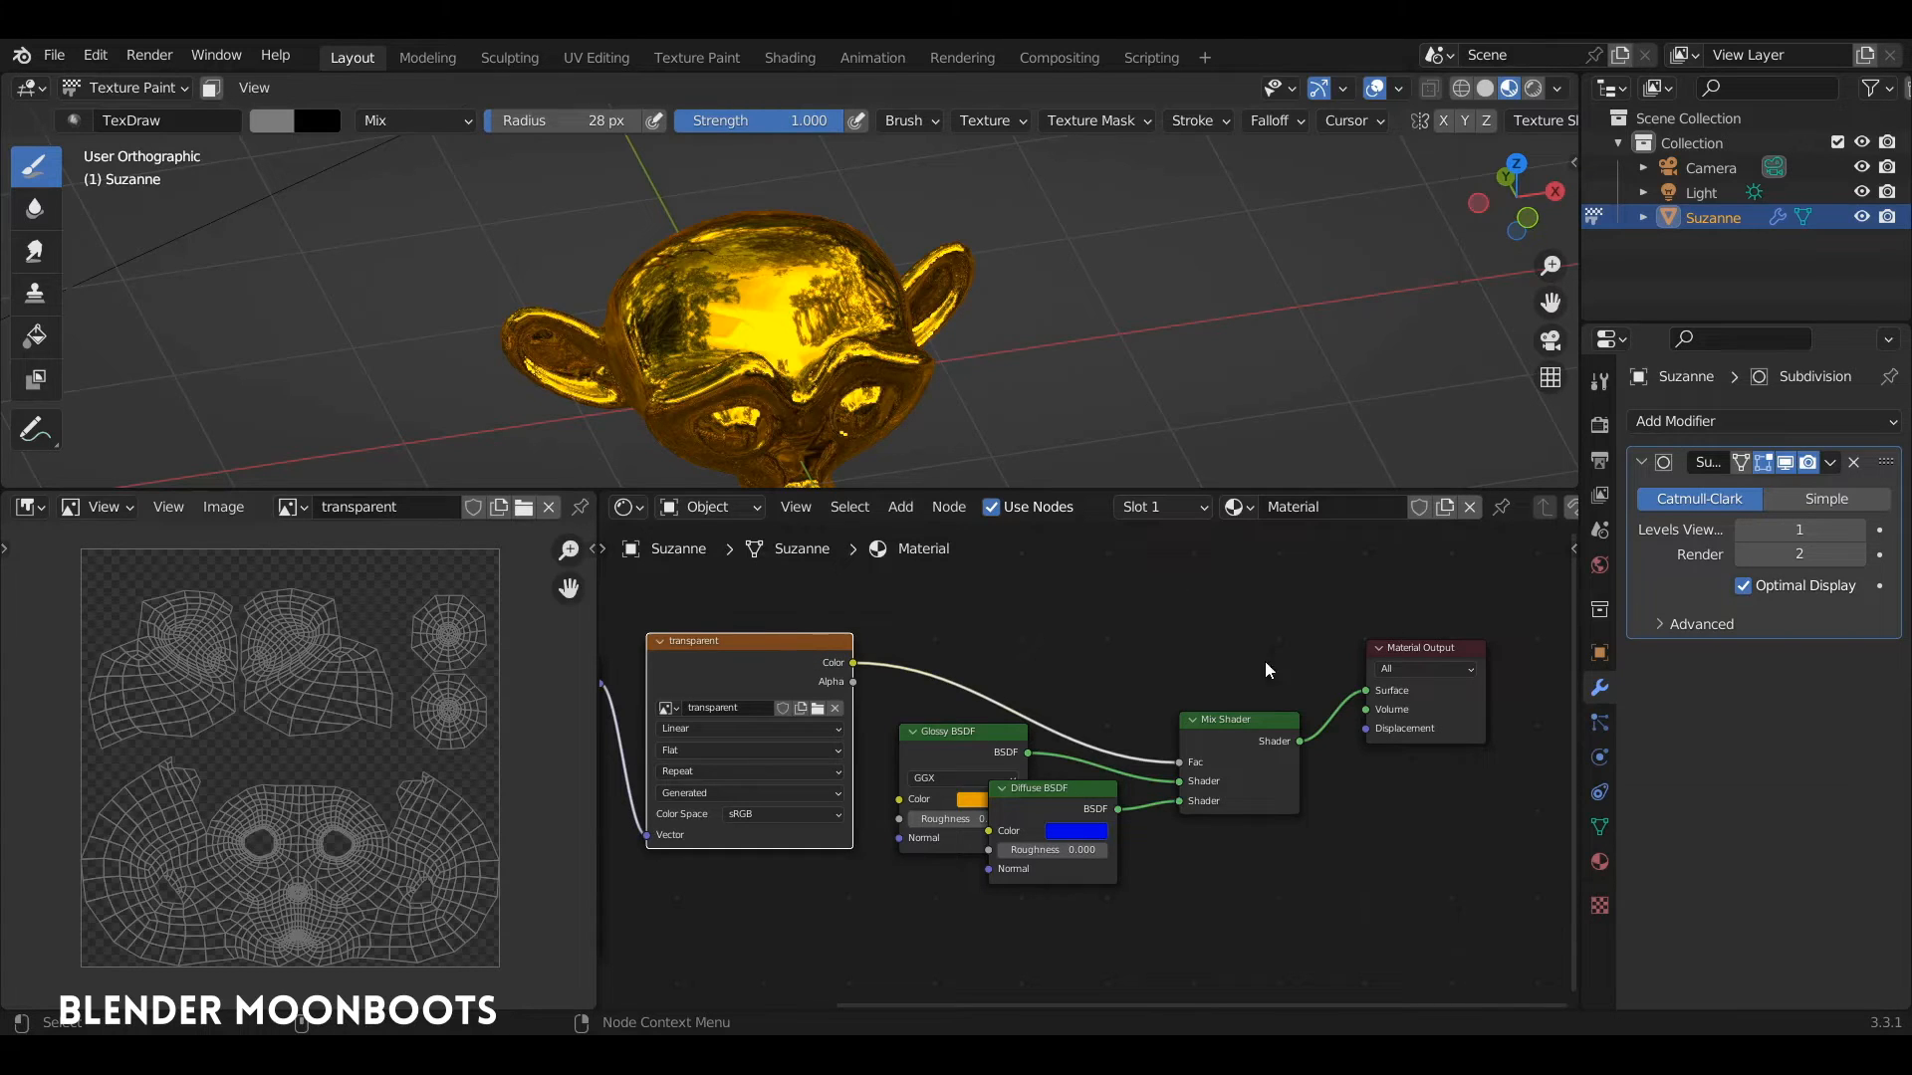
Preview the transparent texture directly on Suzanne and set the brush color to bright orange.
left_click(753, 643, "ctrl+shift")
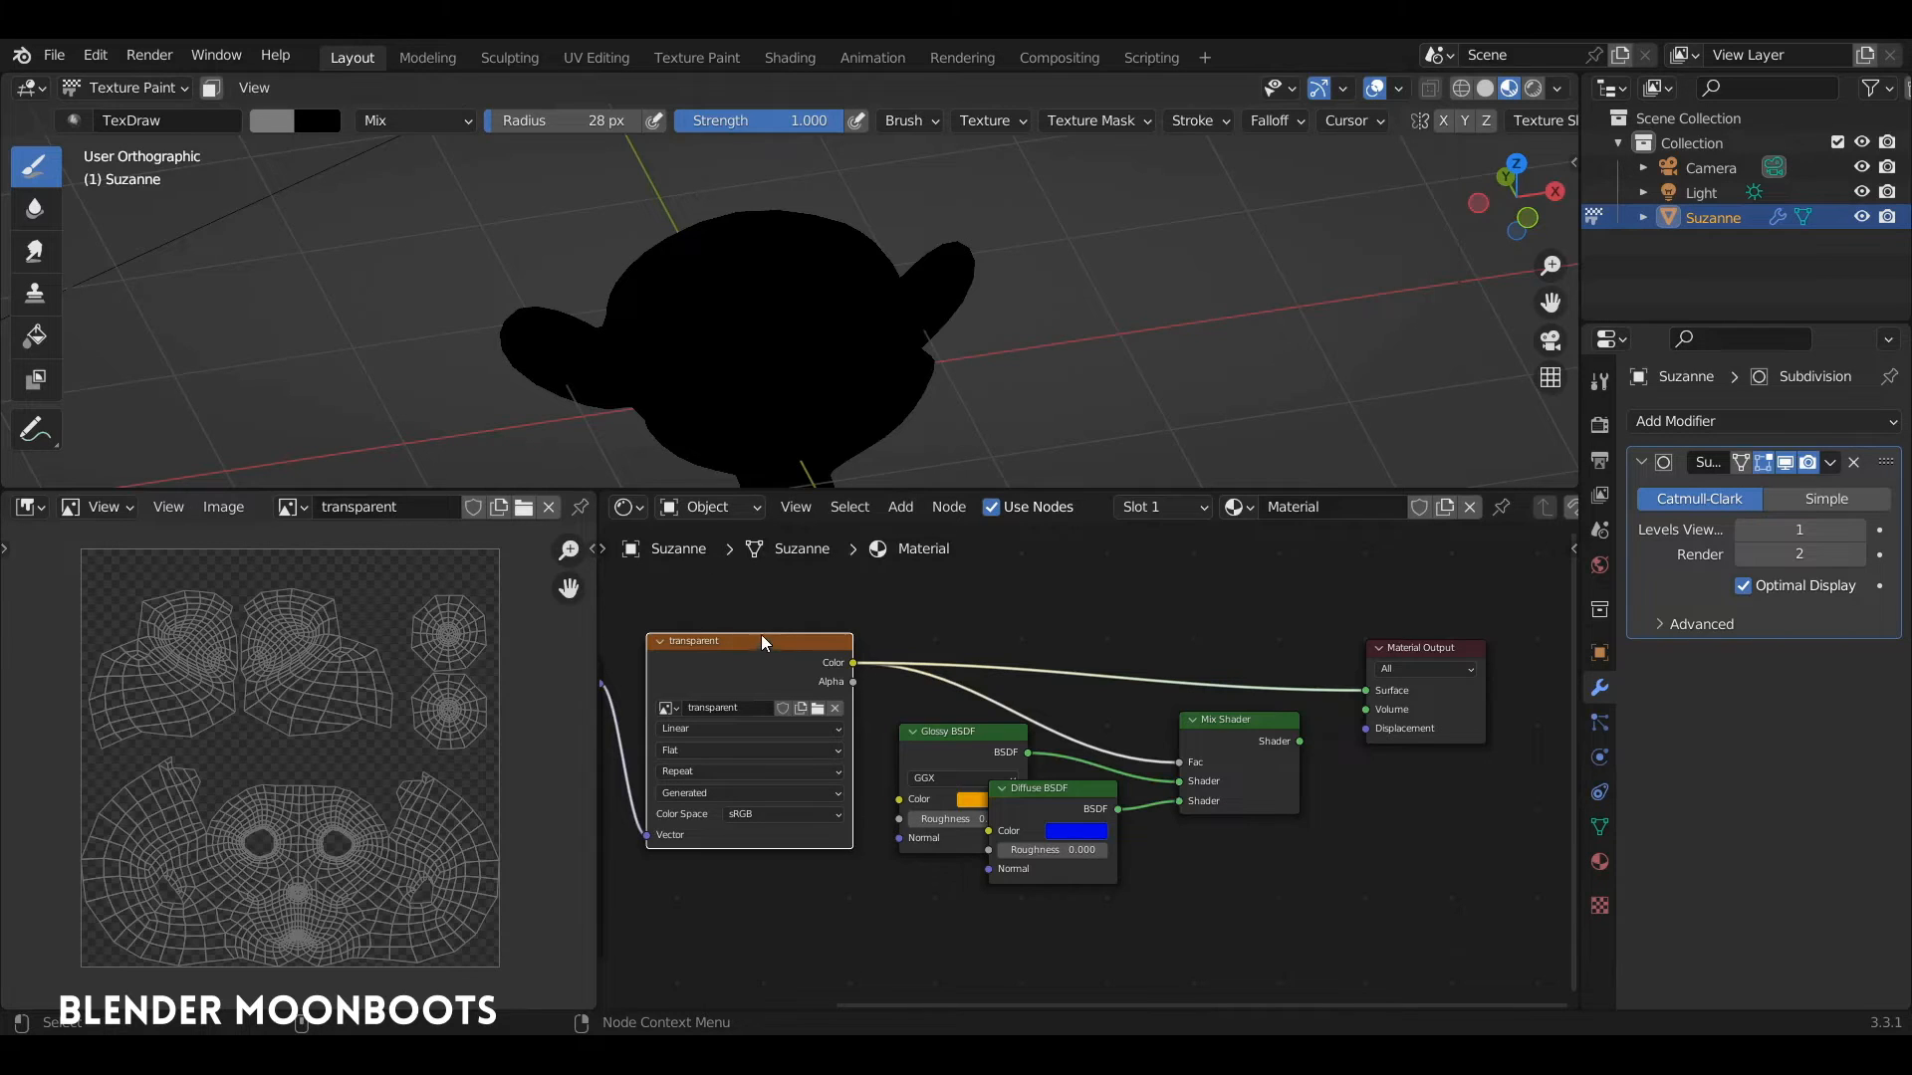
middle_click_drag(708, 355, 772, 369)
left_click(282, 121)
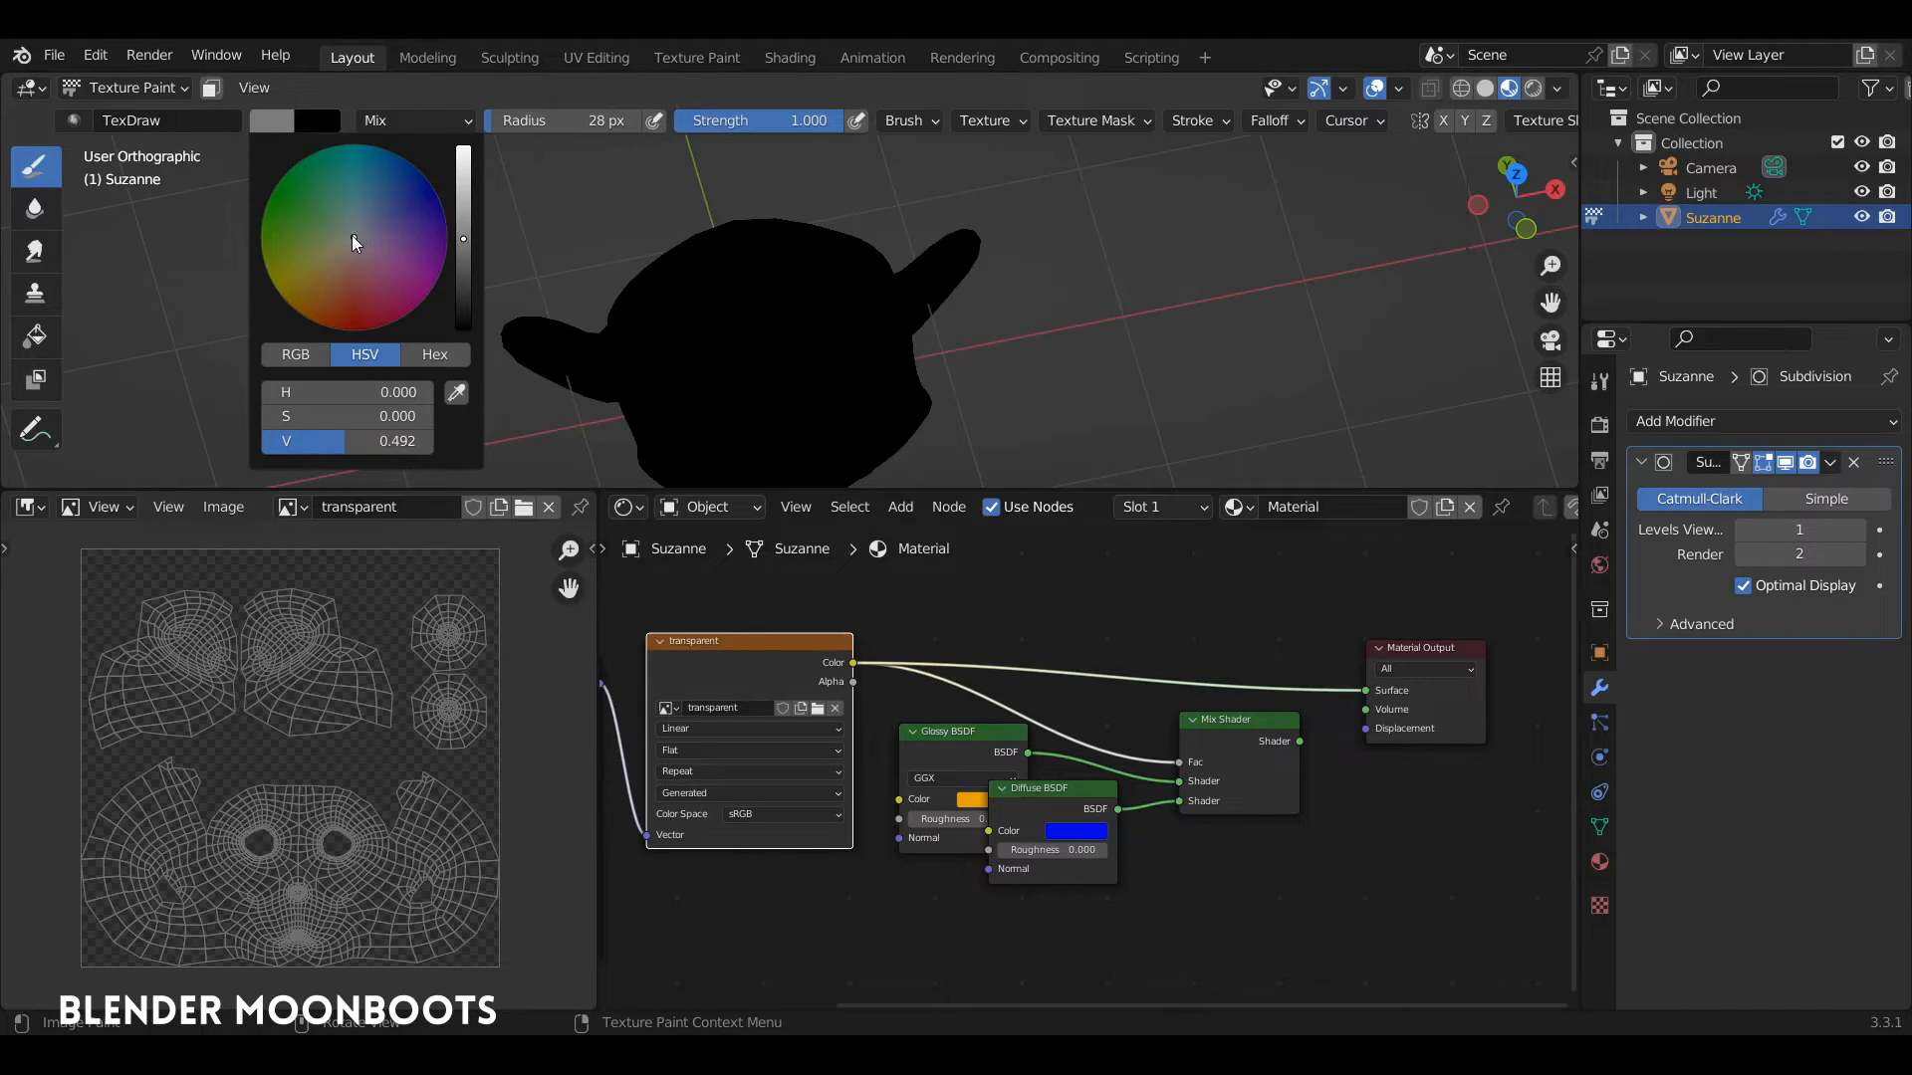
left_click_drag(461, 185, 464, 173)
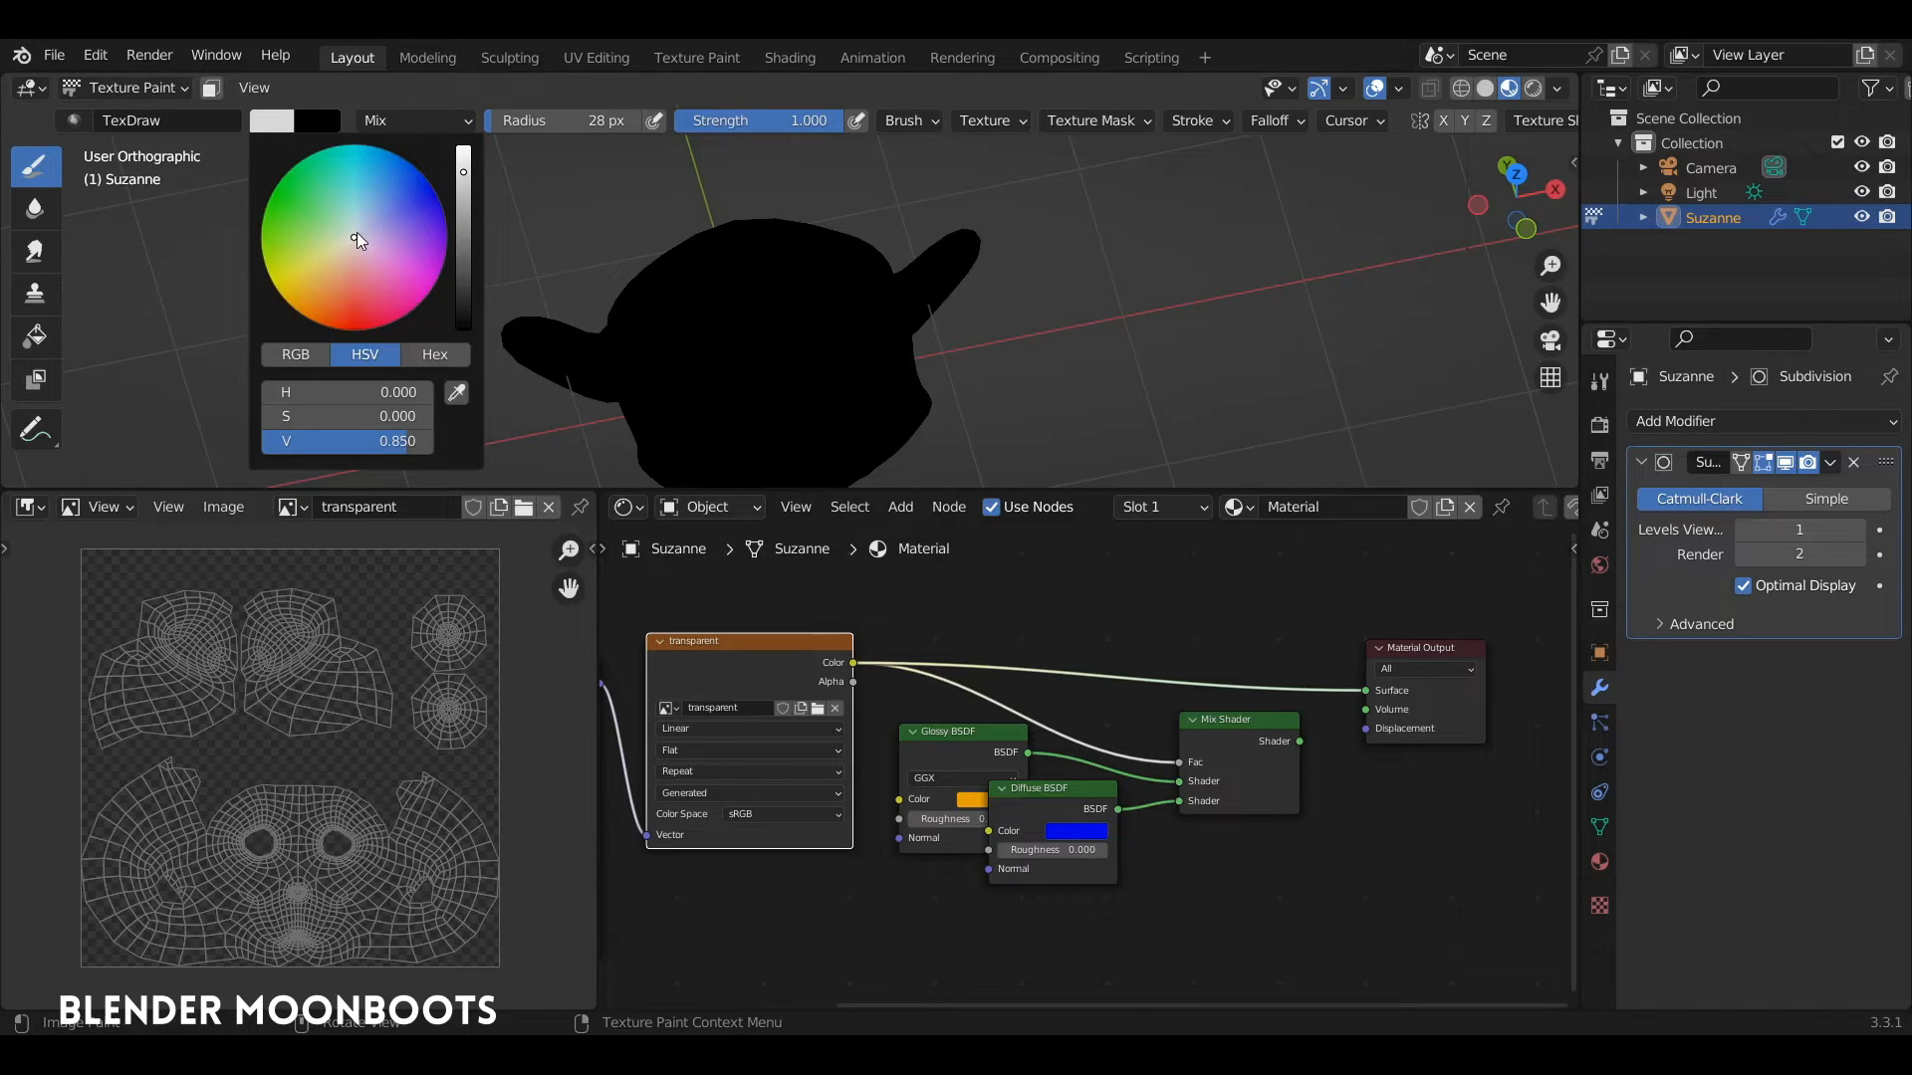
left_click_drag(355, 231, 319, 342)
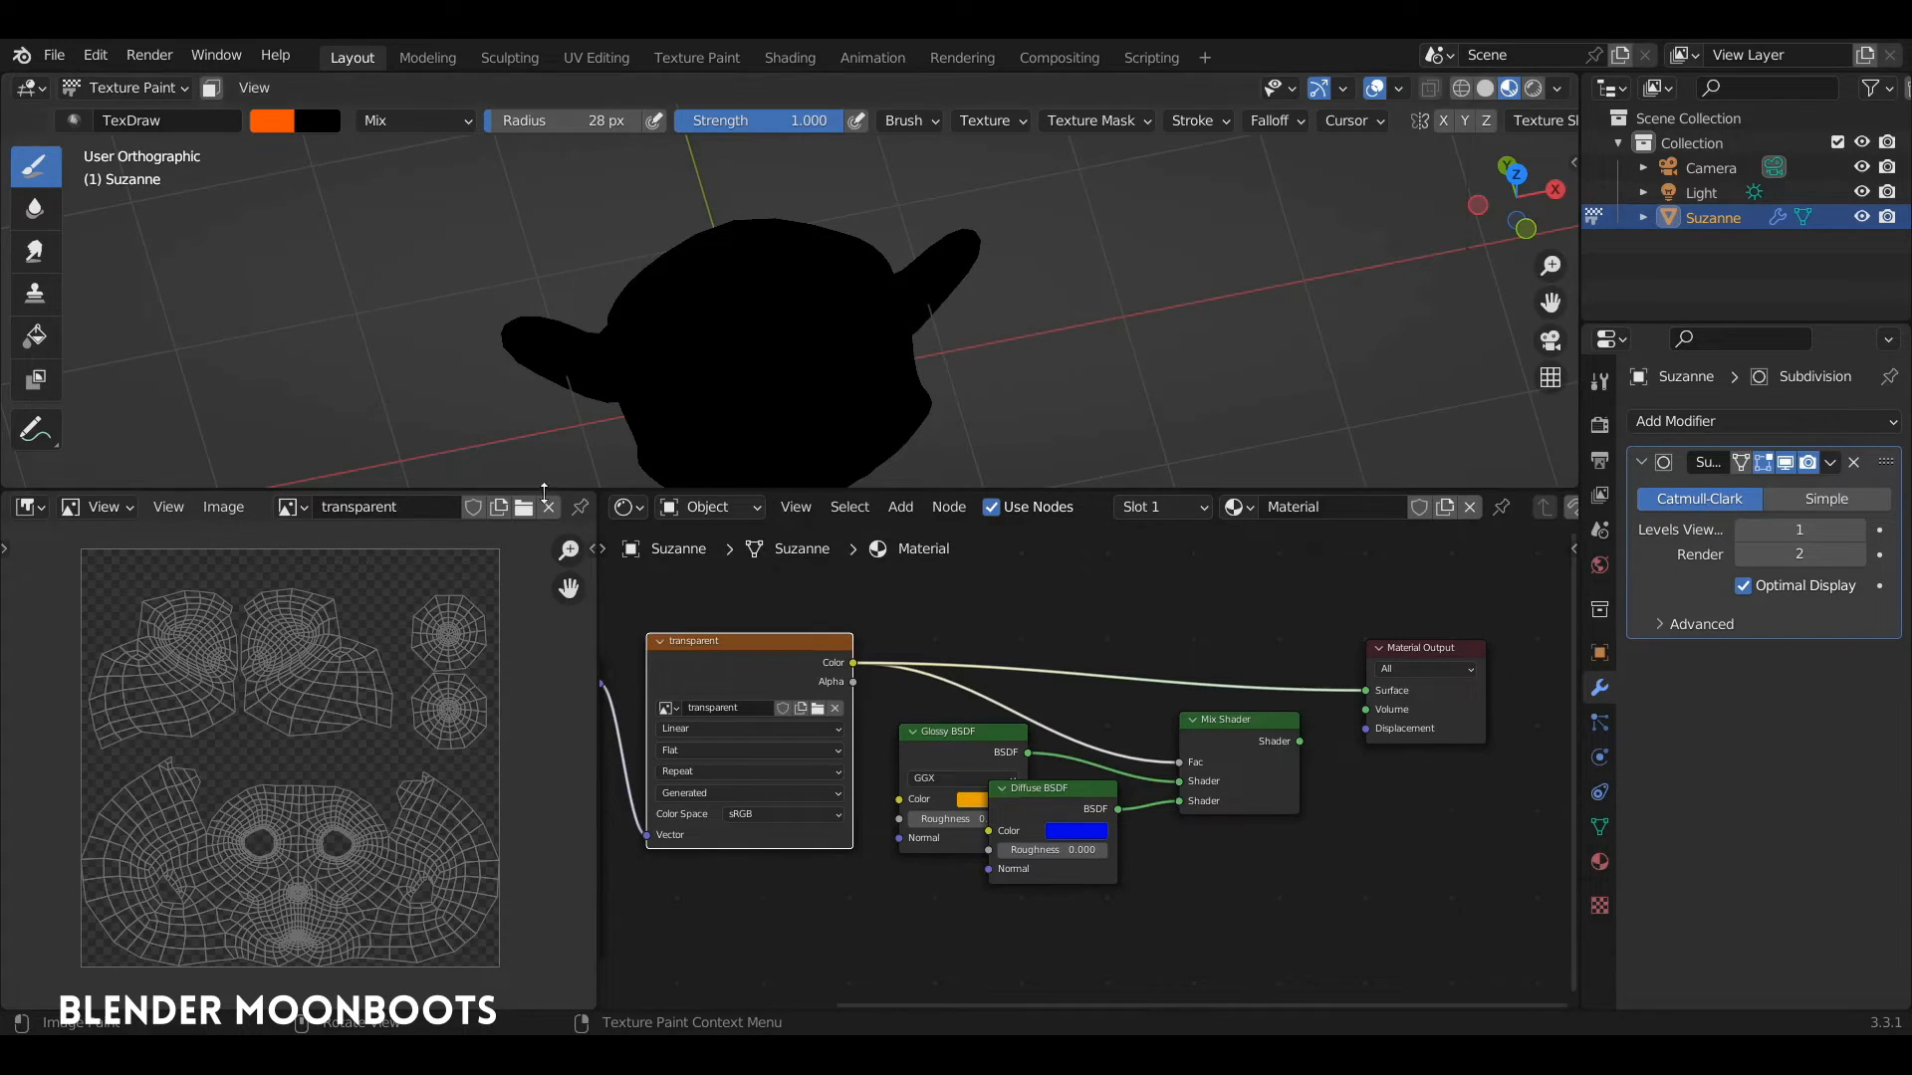
Give the lower editors slightly more height and switch the Image Editor to Paint mode.
left_click_drag(343, 493, 346, 468)
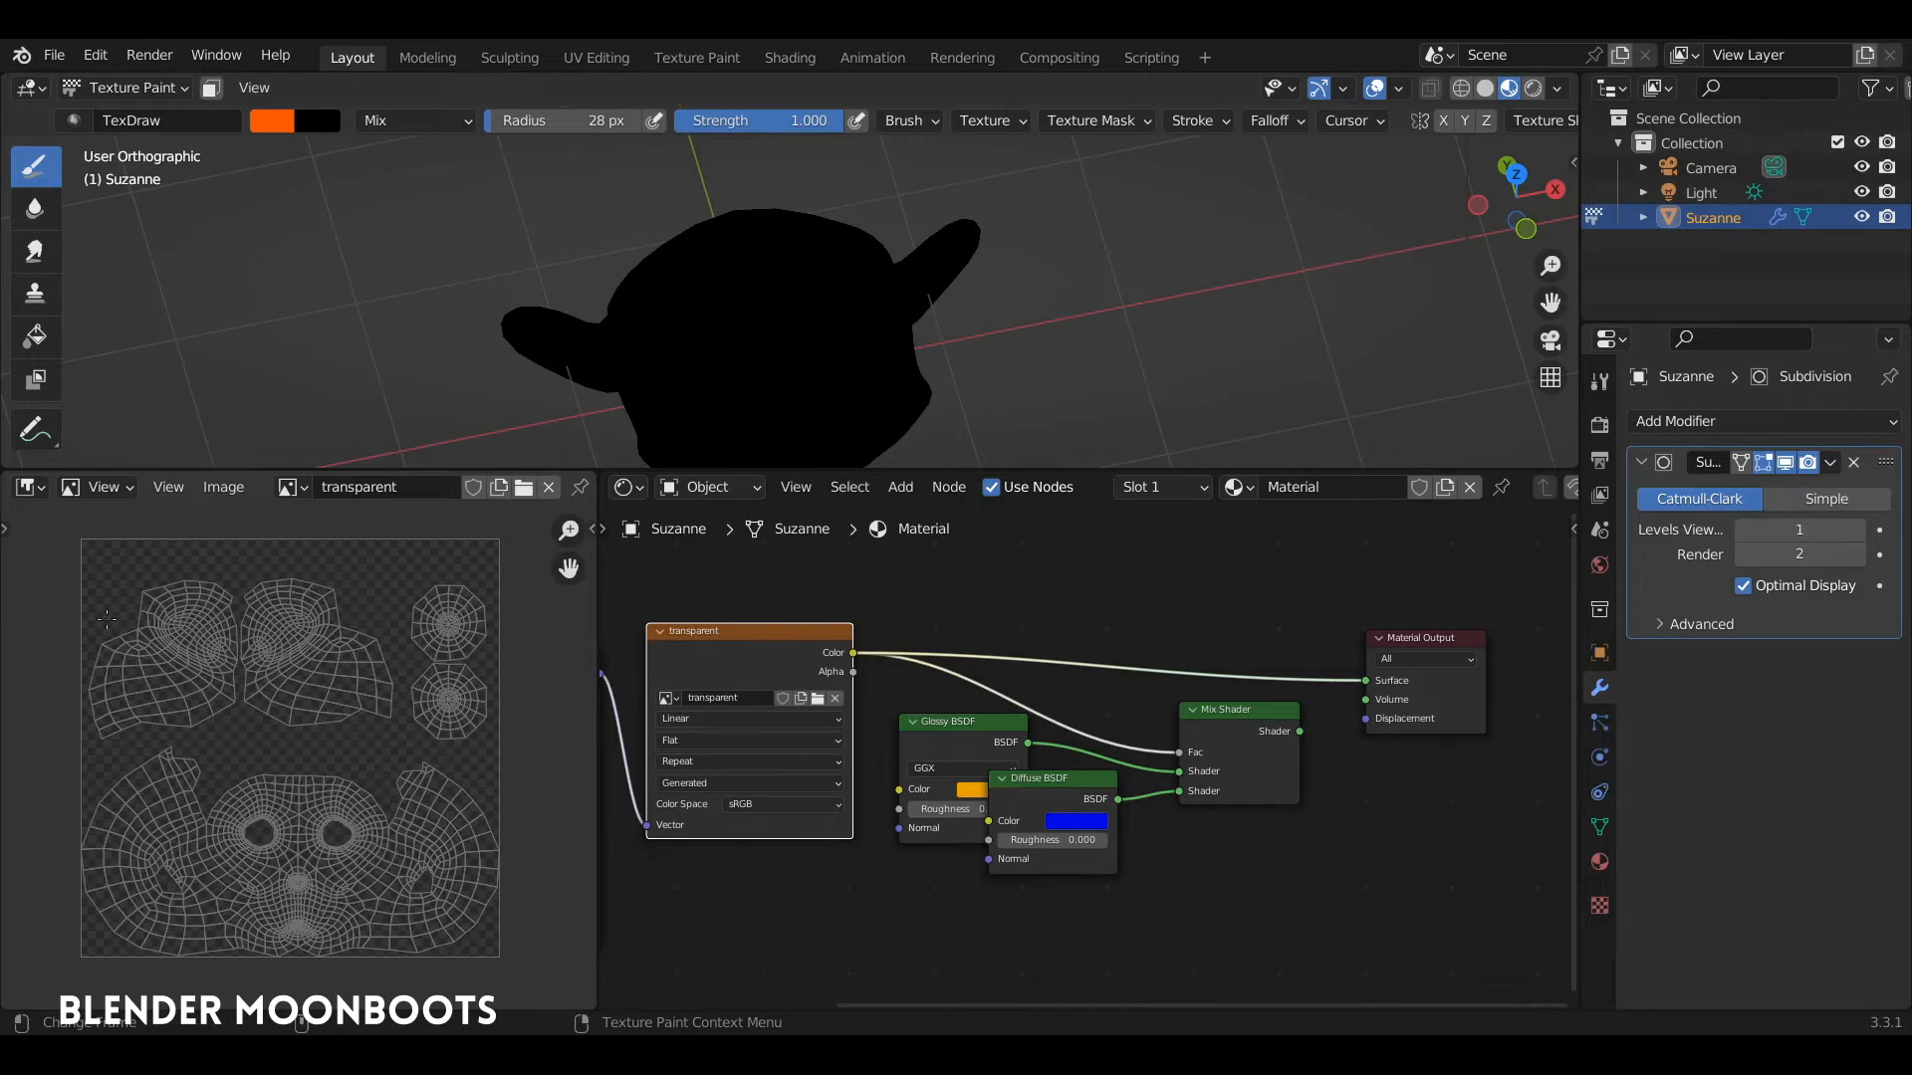
left_click(117, 488)
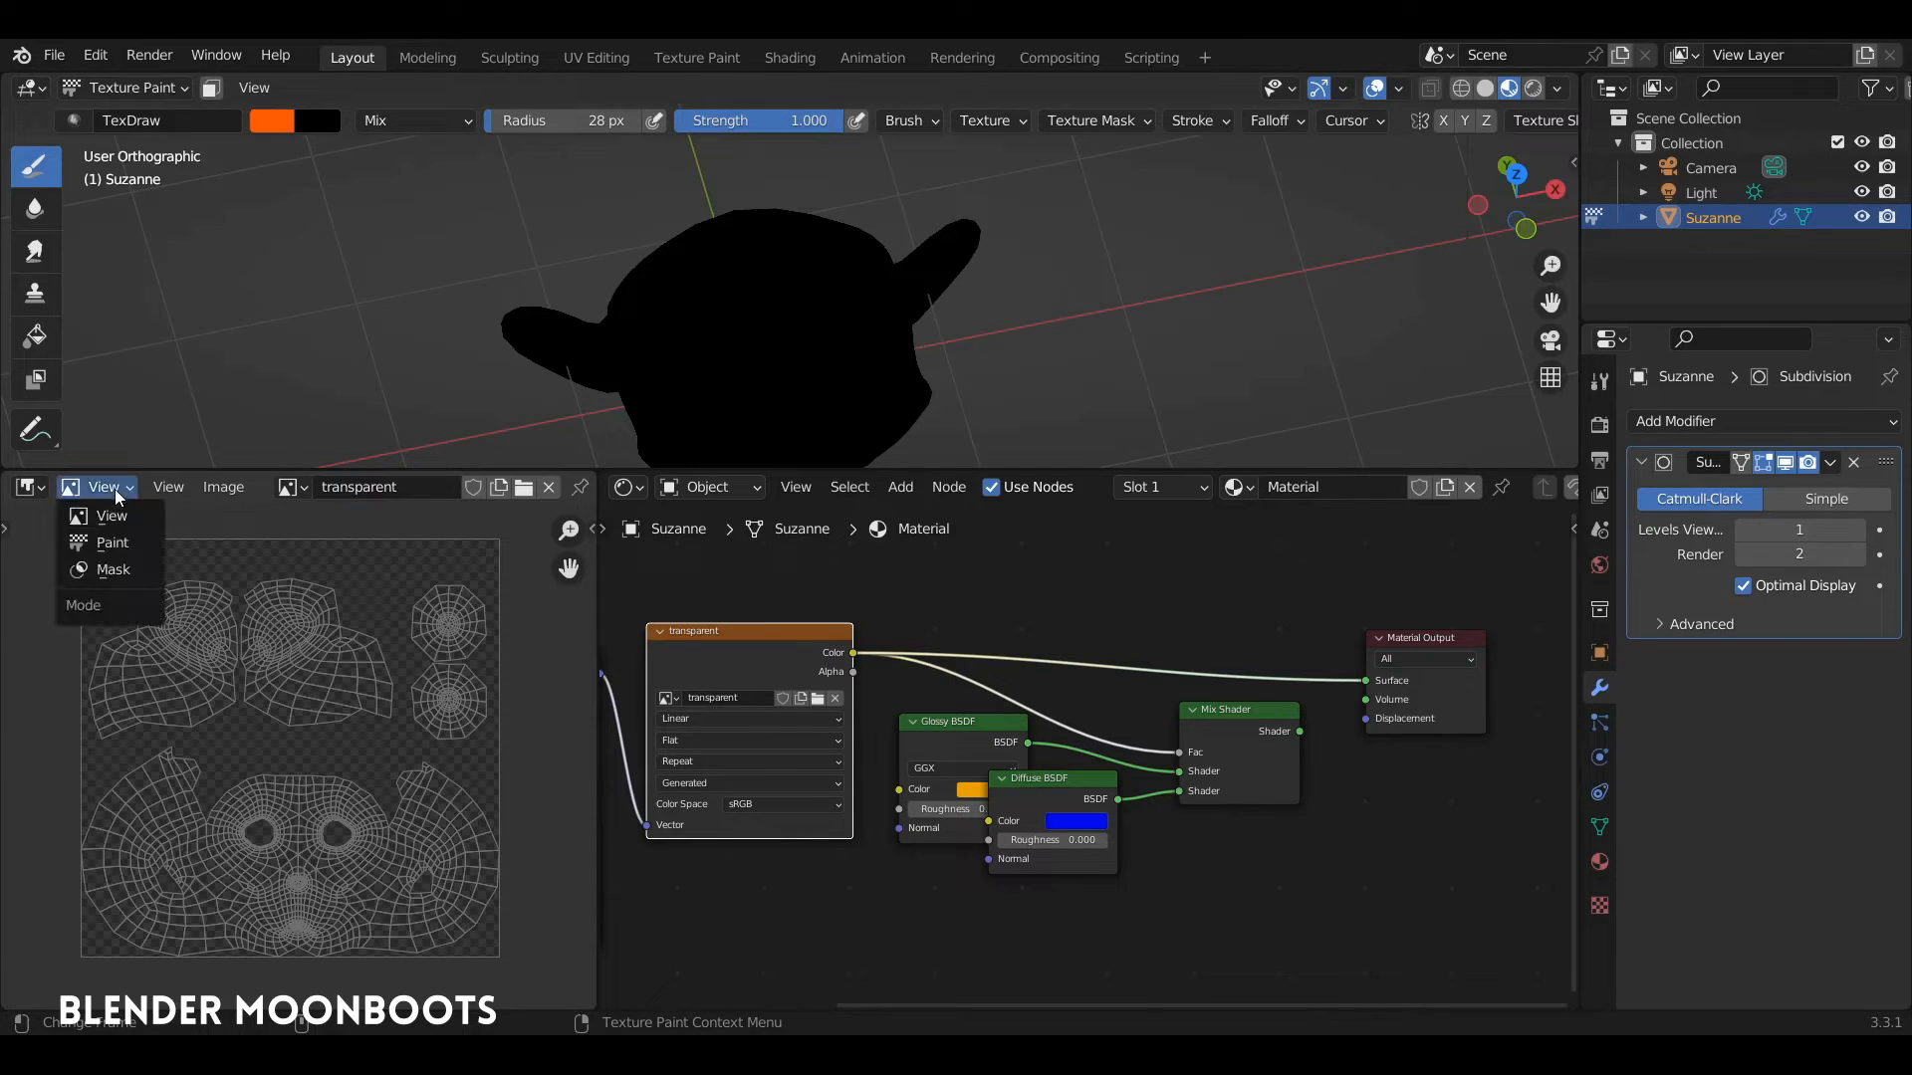
left_click(141, 551)
Try orange brush strokes across the transparent image in the Image Editor and undo them.
mouse_move(274, 566)
left_mouse_down()
mouse_move(237, 877)
mouse_move(305, 545)
left_mouse_up()
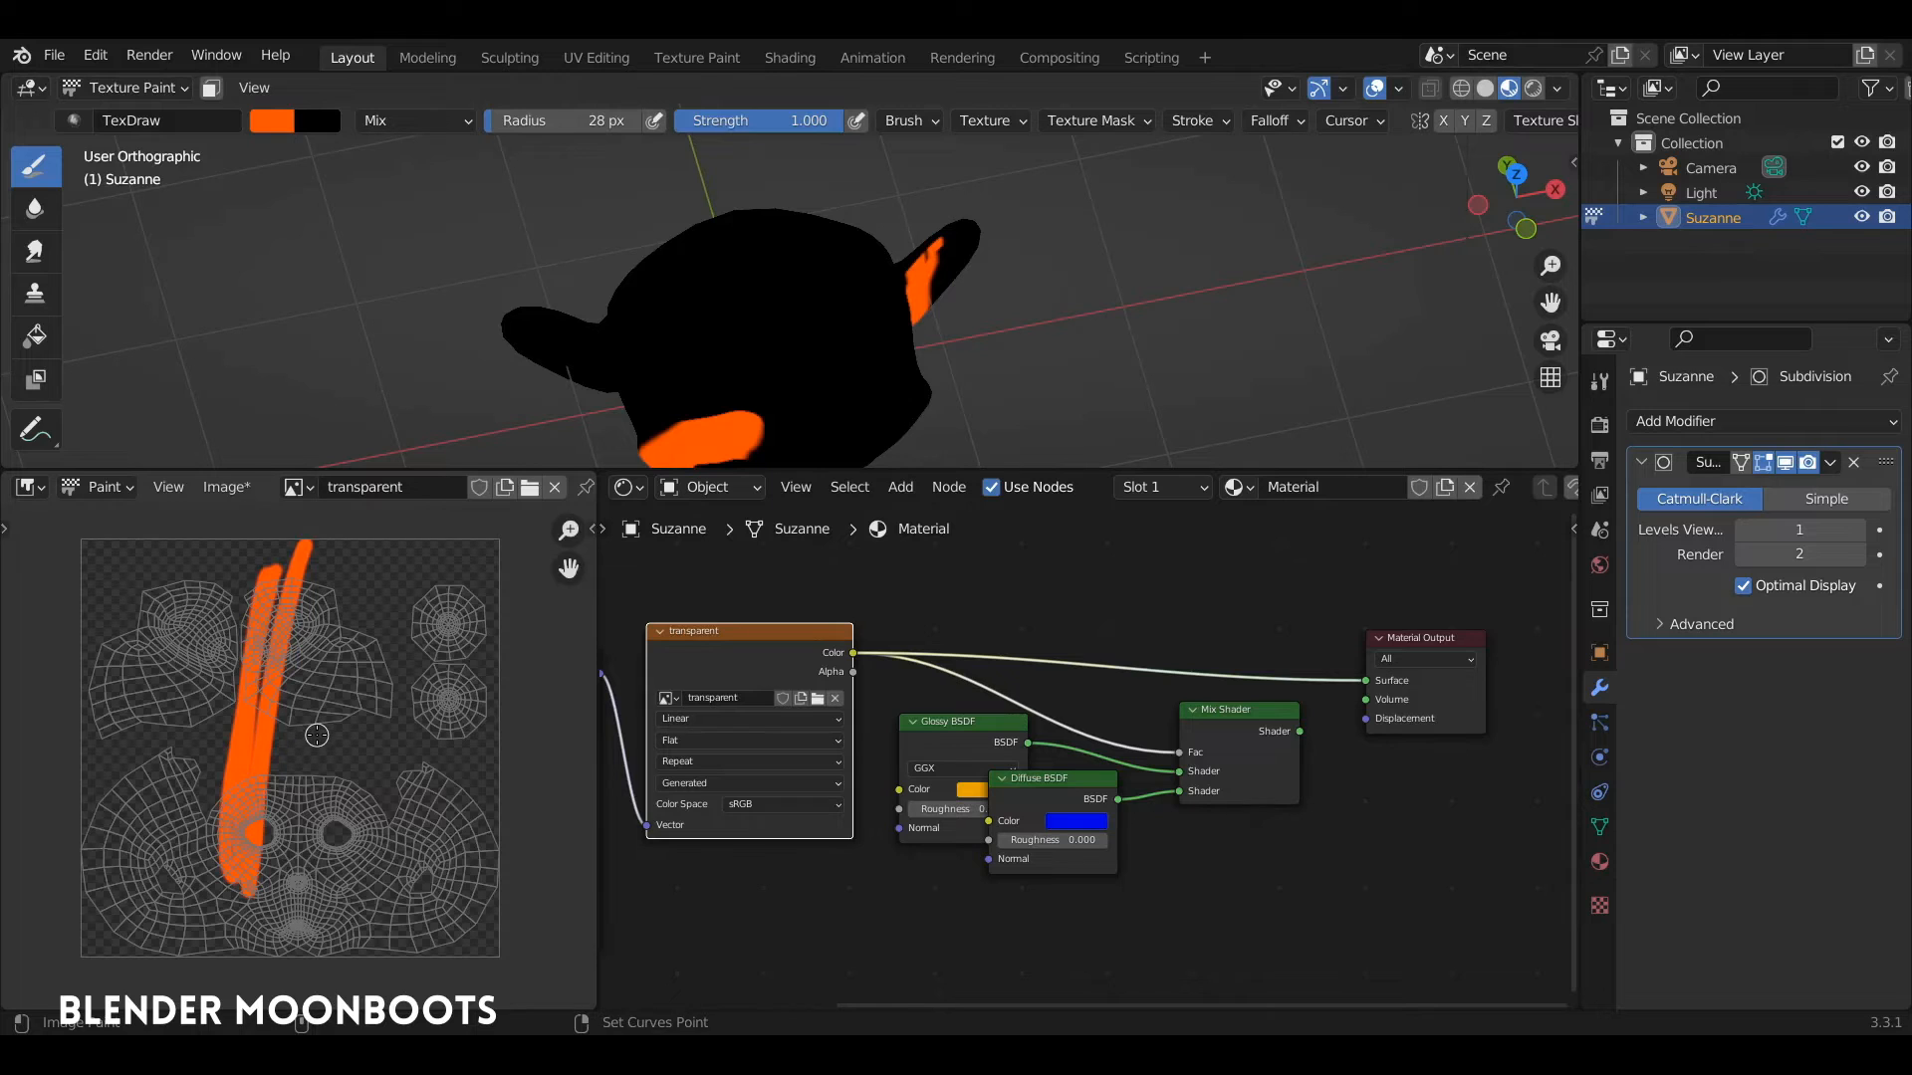
key("ctrl+z")
key("ctrl+z")
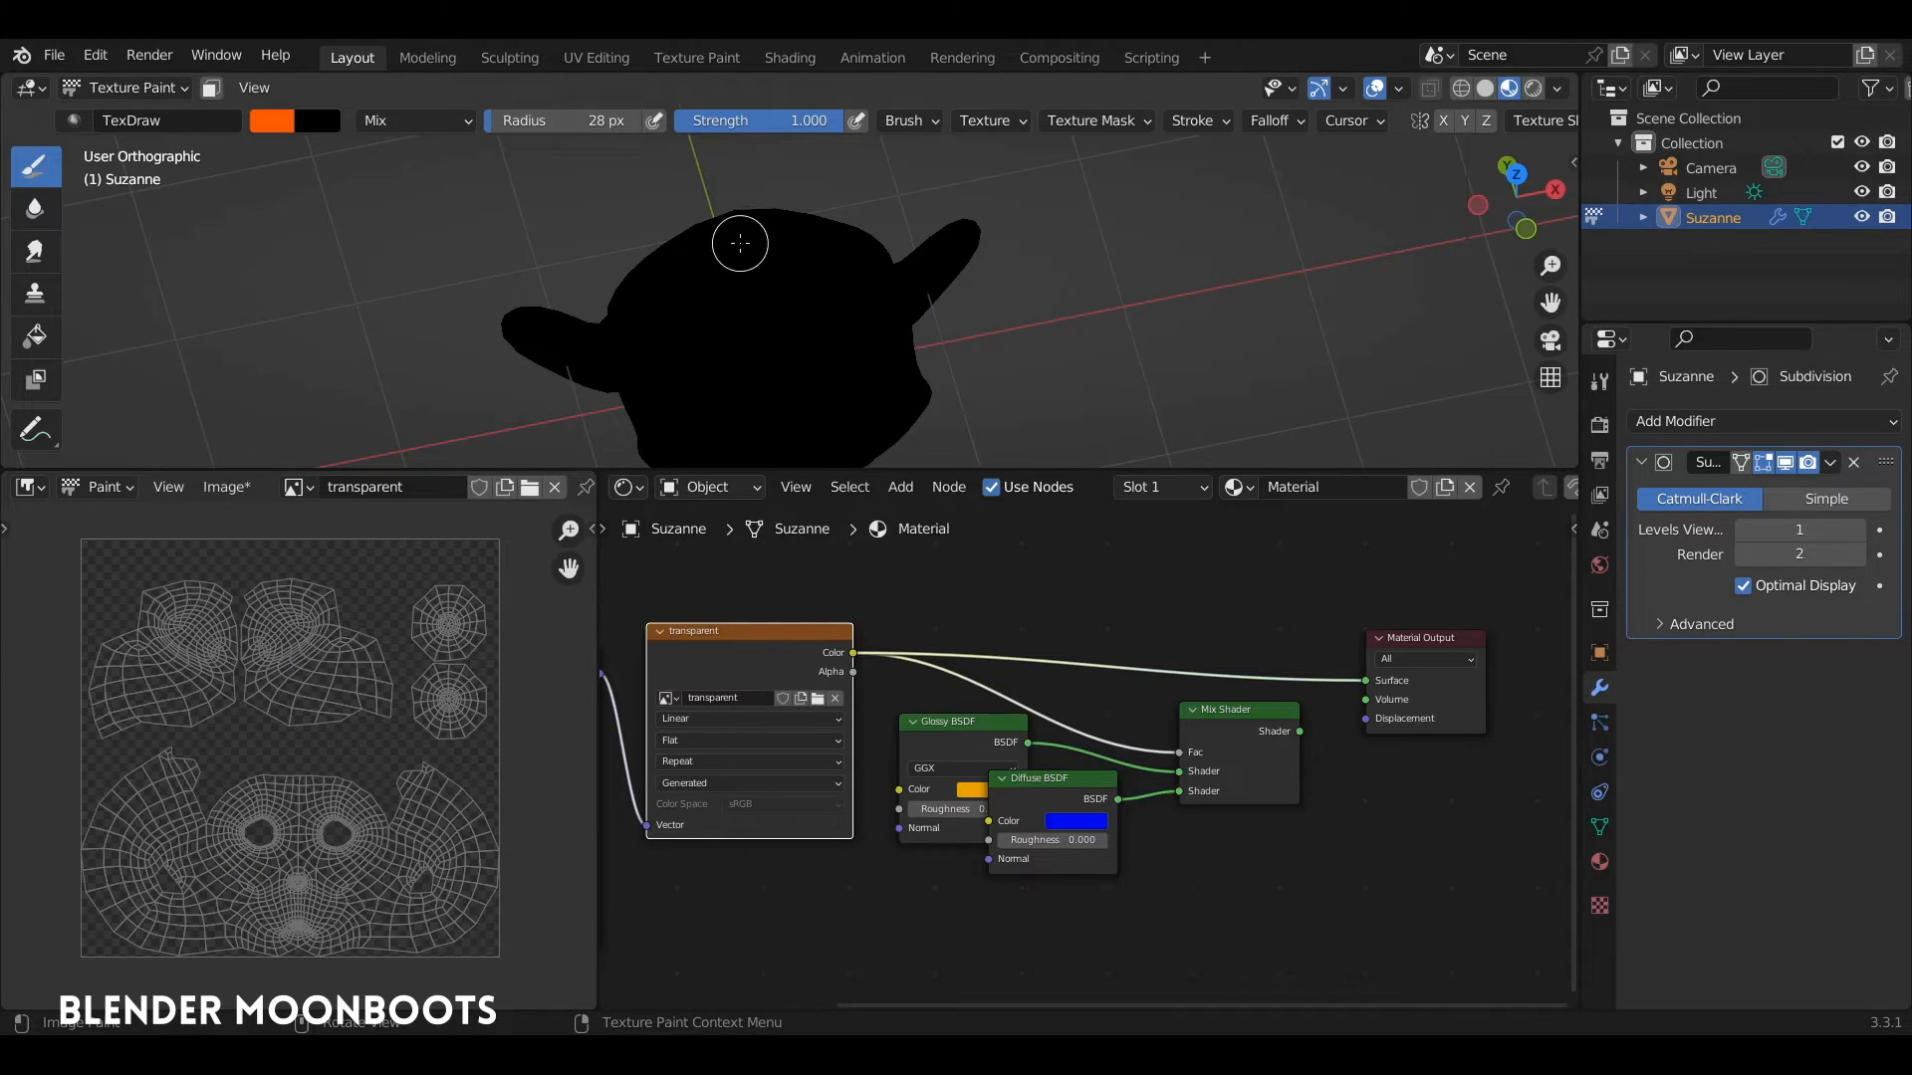
Paint an orange cross on top of Suzanne's head and enlarge the 3D viewport to view it.
left_click_drag(740, 243, 811, 366)
left_click_drag(667, 344, 871, 271)
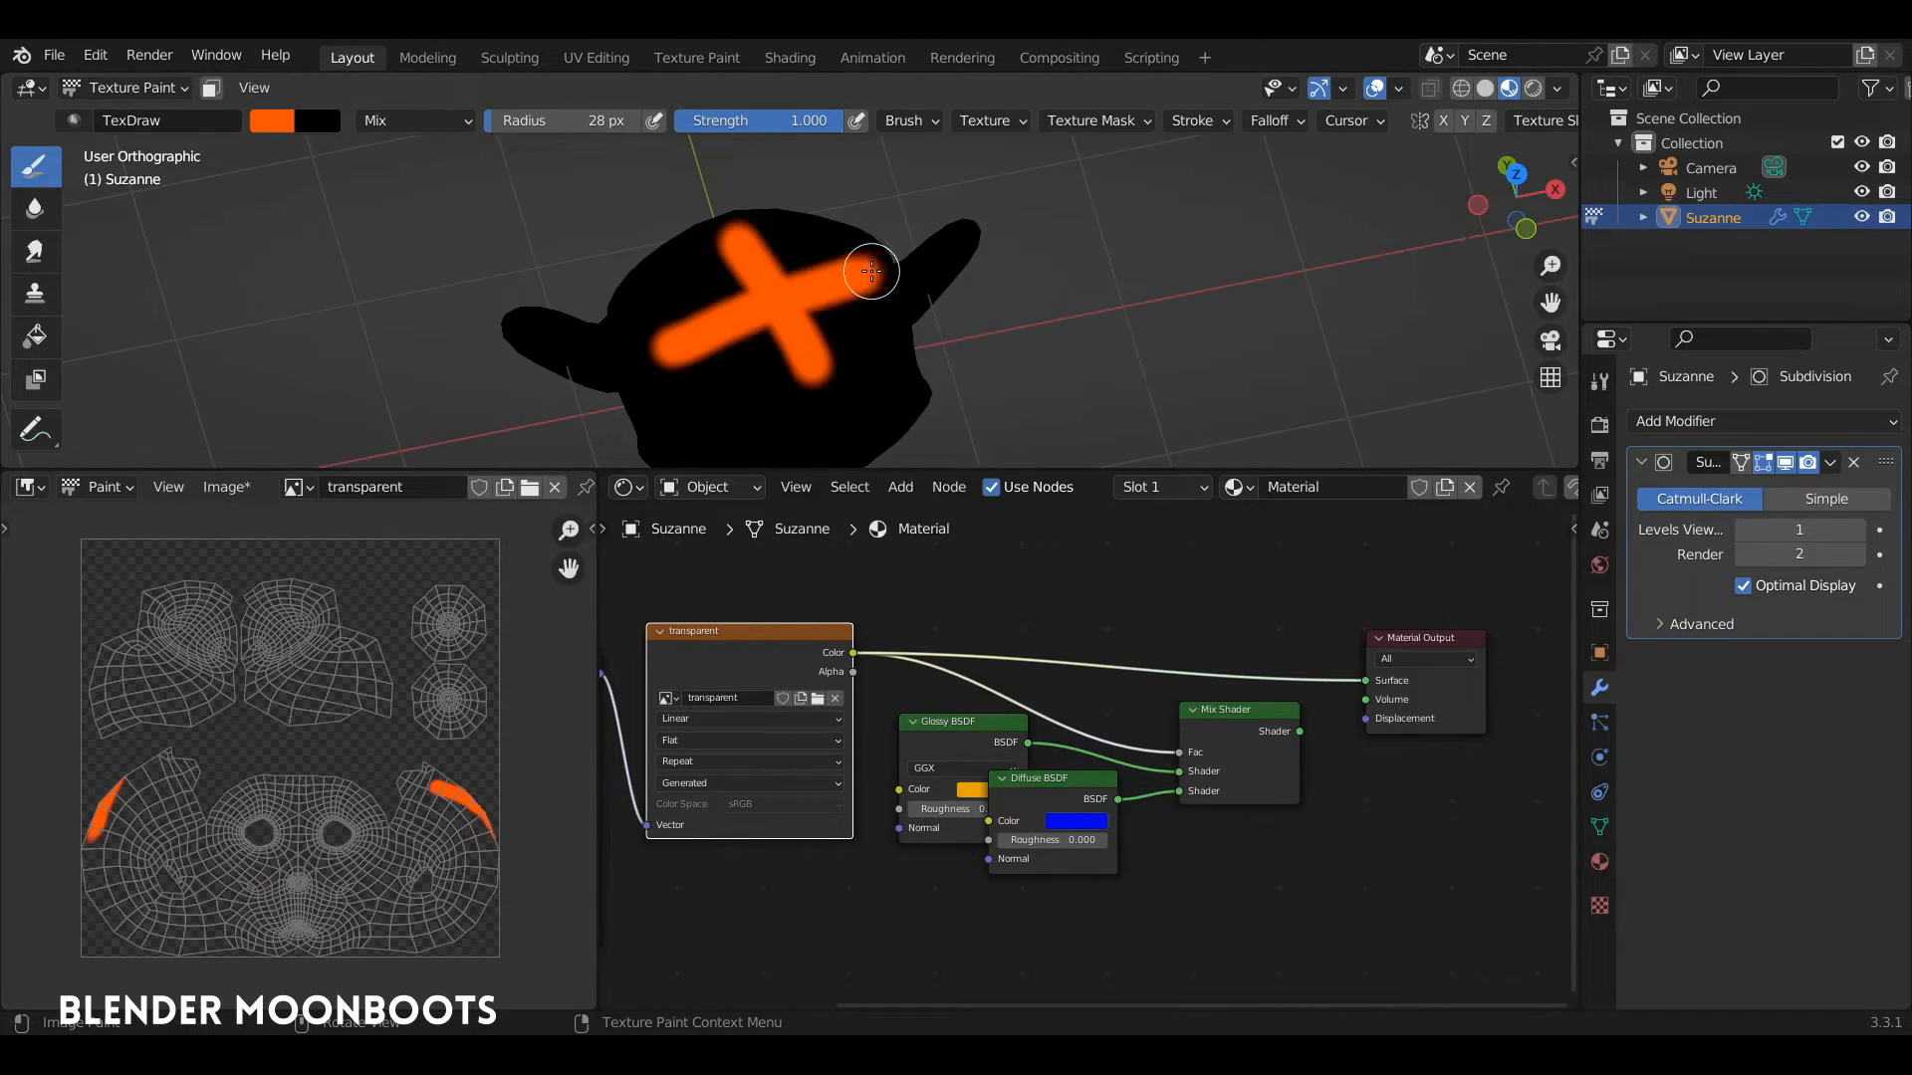
middle_click_drag(1012, 341, 1038, 356)
left_click_drag(837, 469, 837, 545)
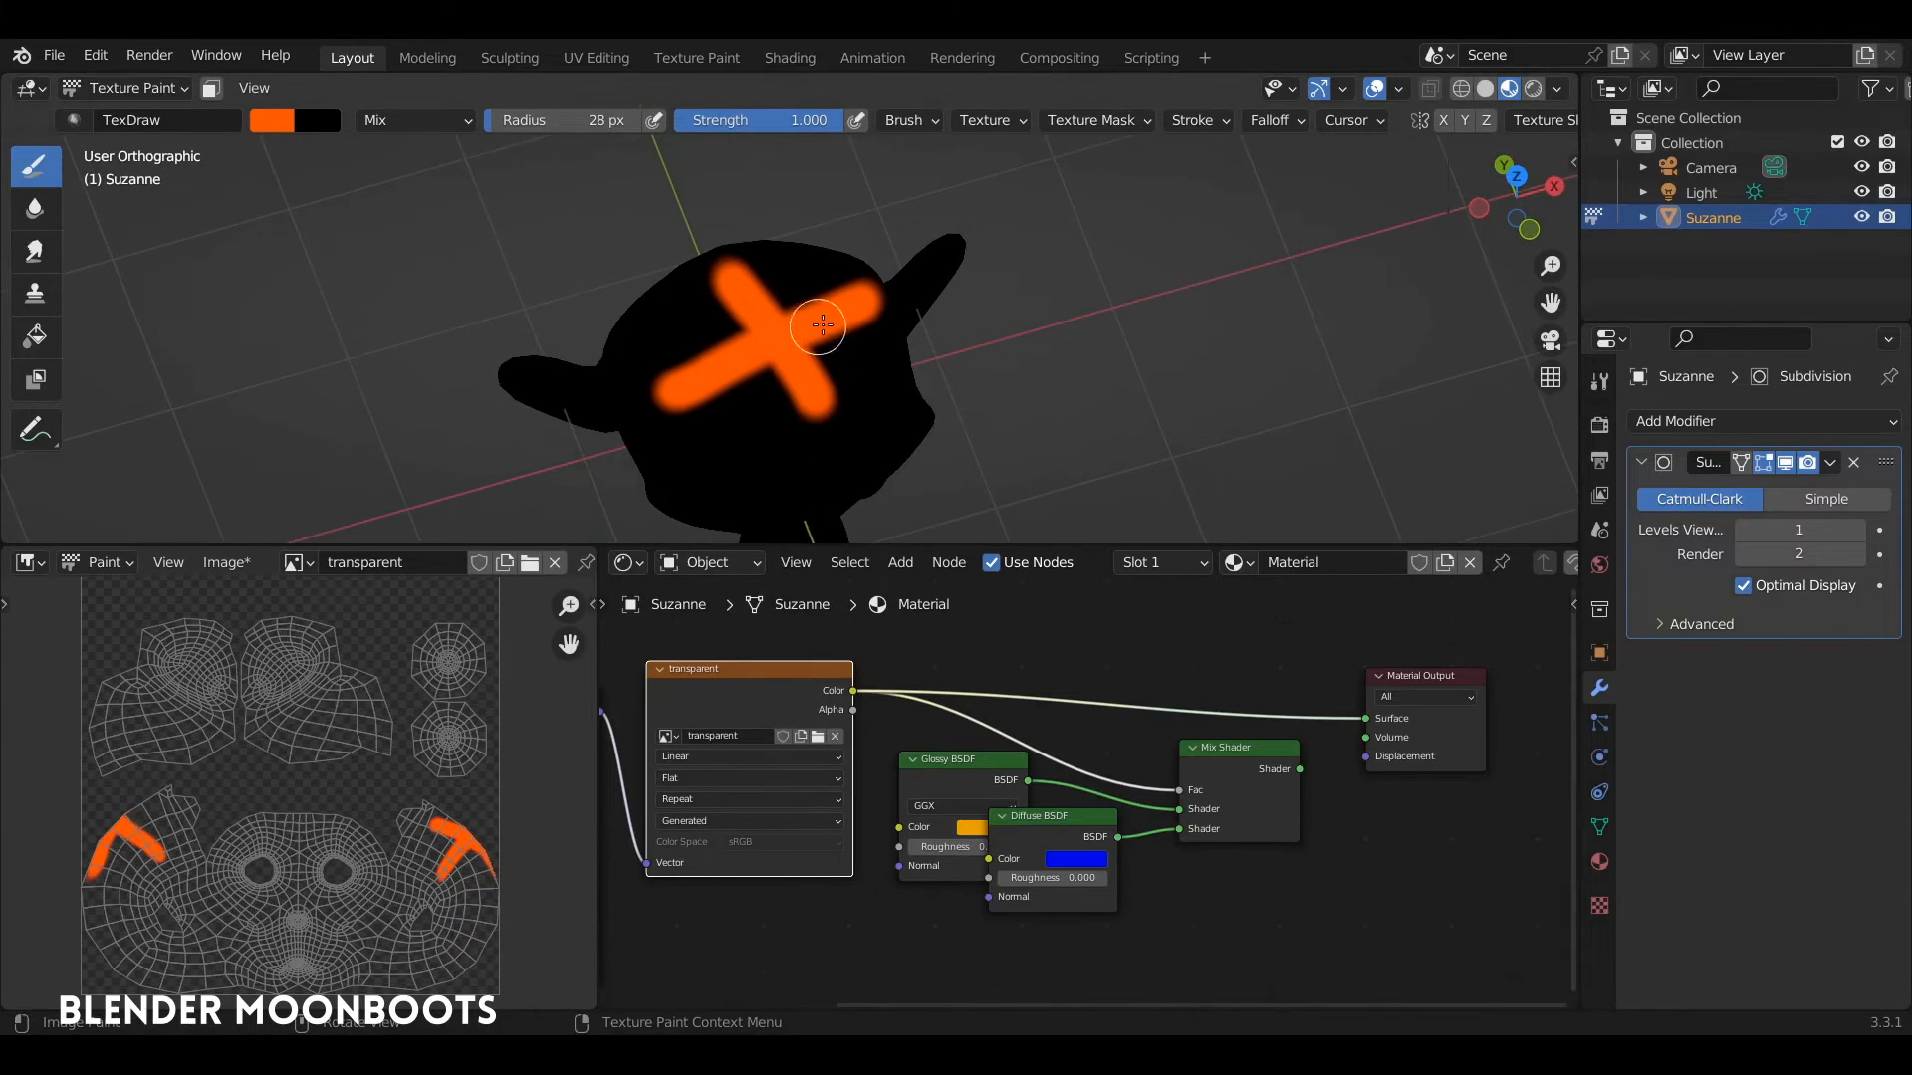
Make the lower editors taller and widen the Shader Editor at the Image Editor's expense.
middle_click_drag(826, 338, 886, 419)
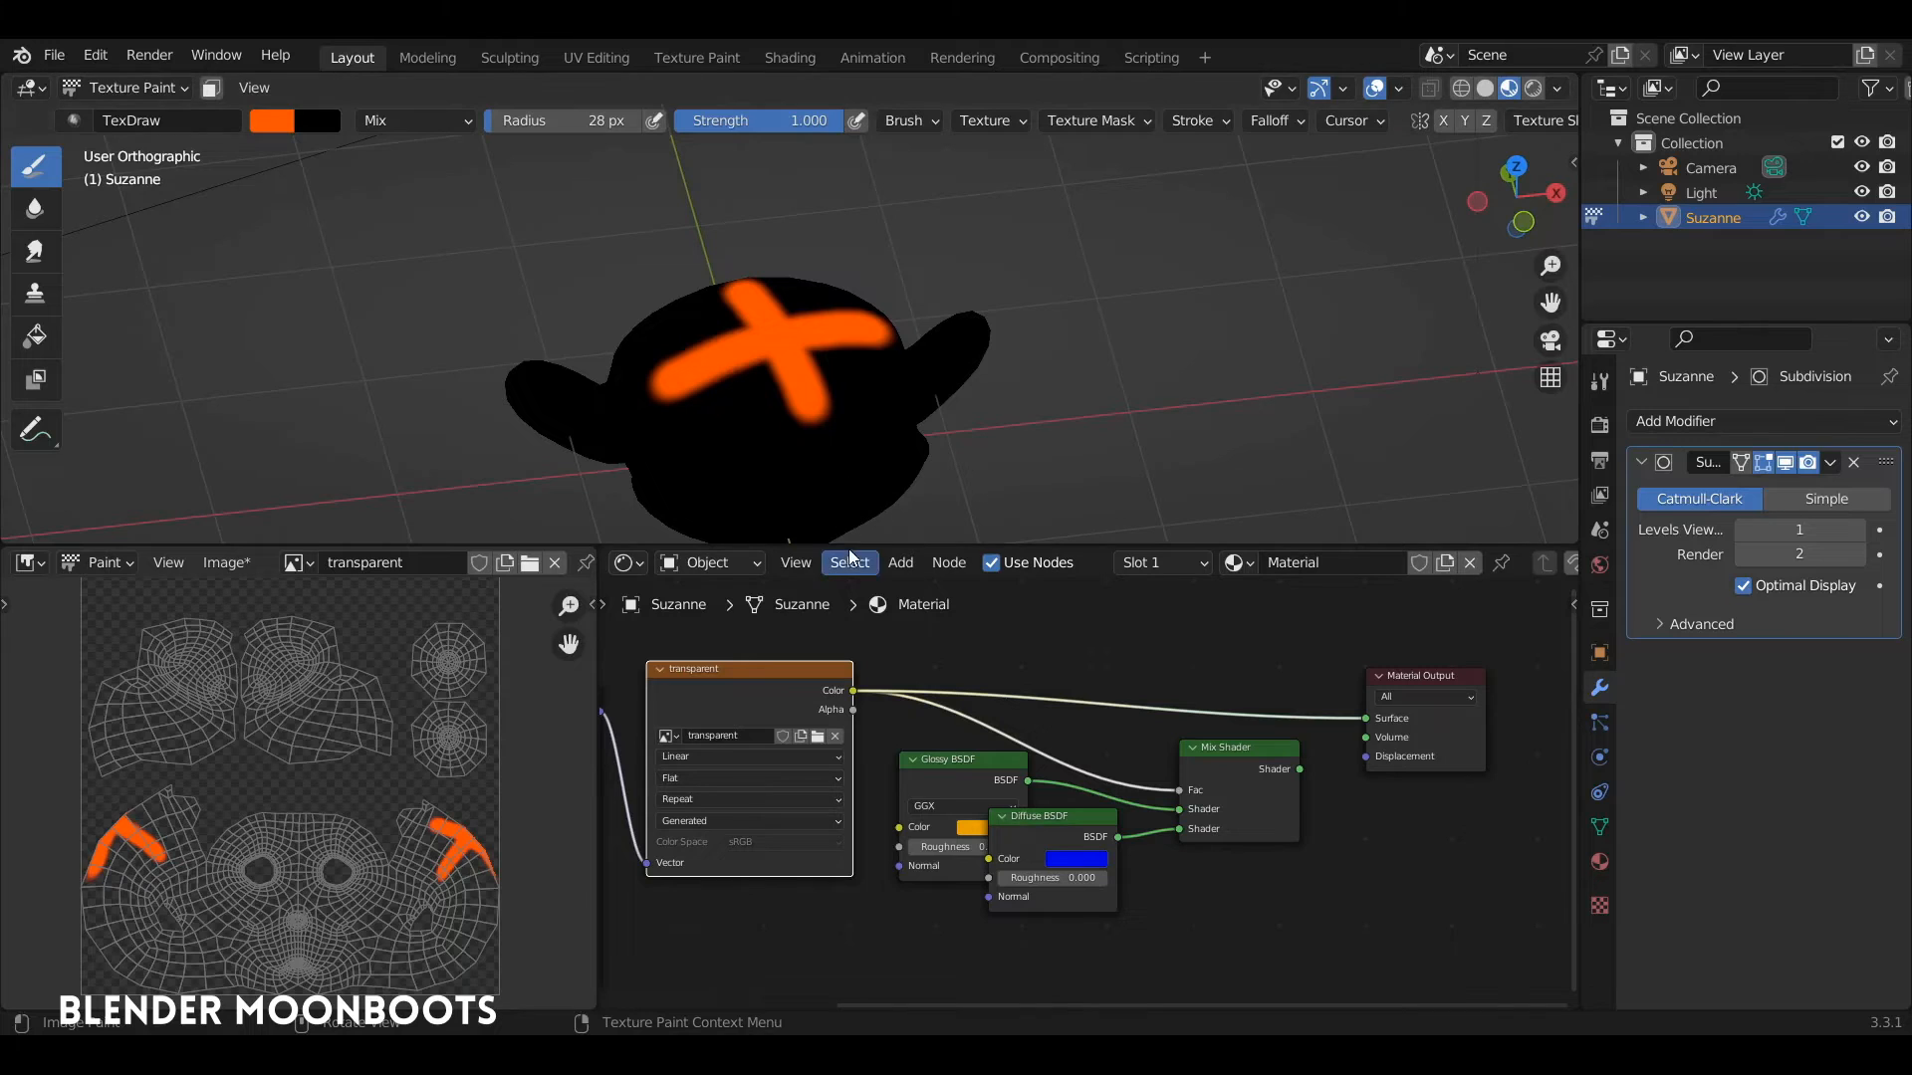
left_click_drag(850, 546, 850, 484)
middle_click_drag(1113, 609, 1081, 600)
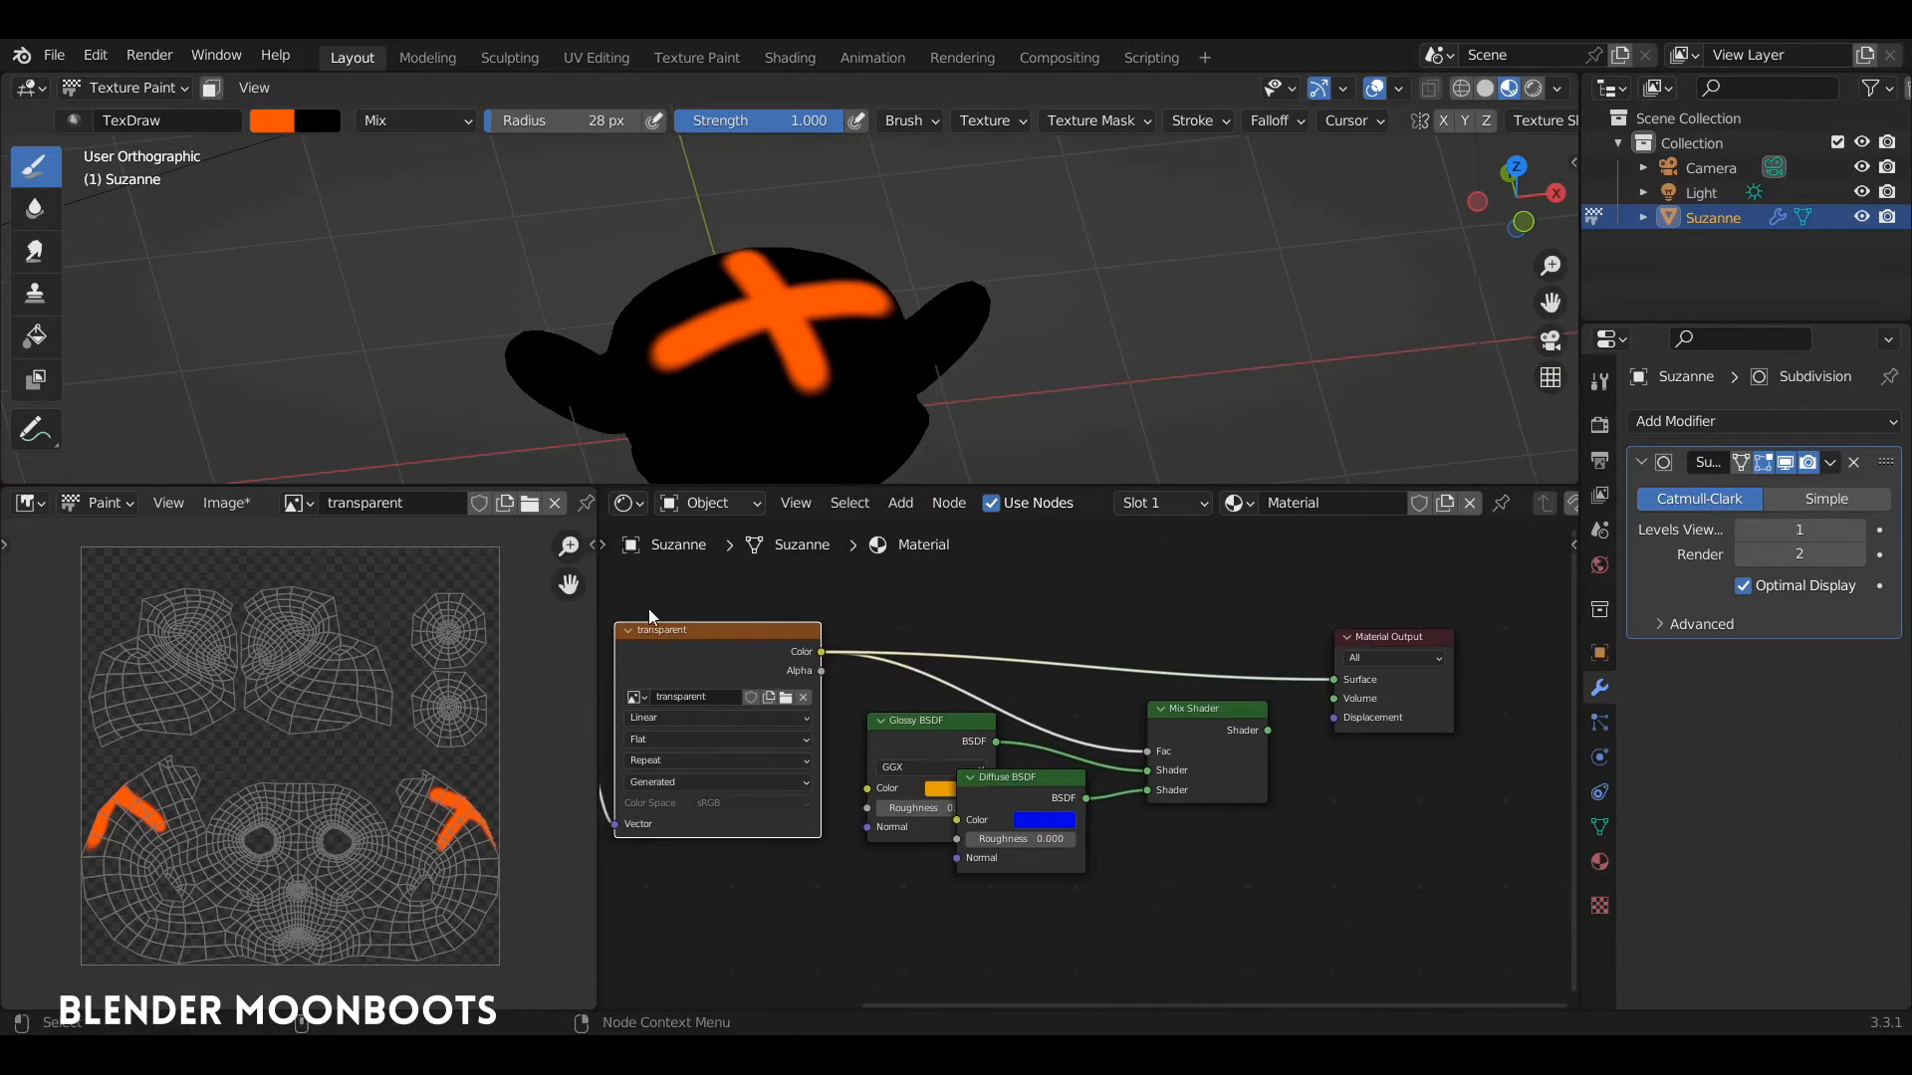
left_click_drag(601, 617, 456, 655)
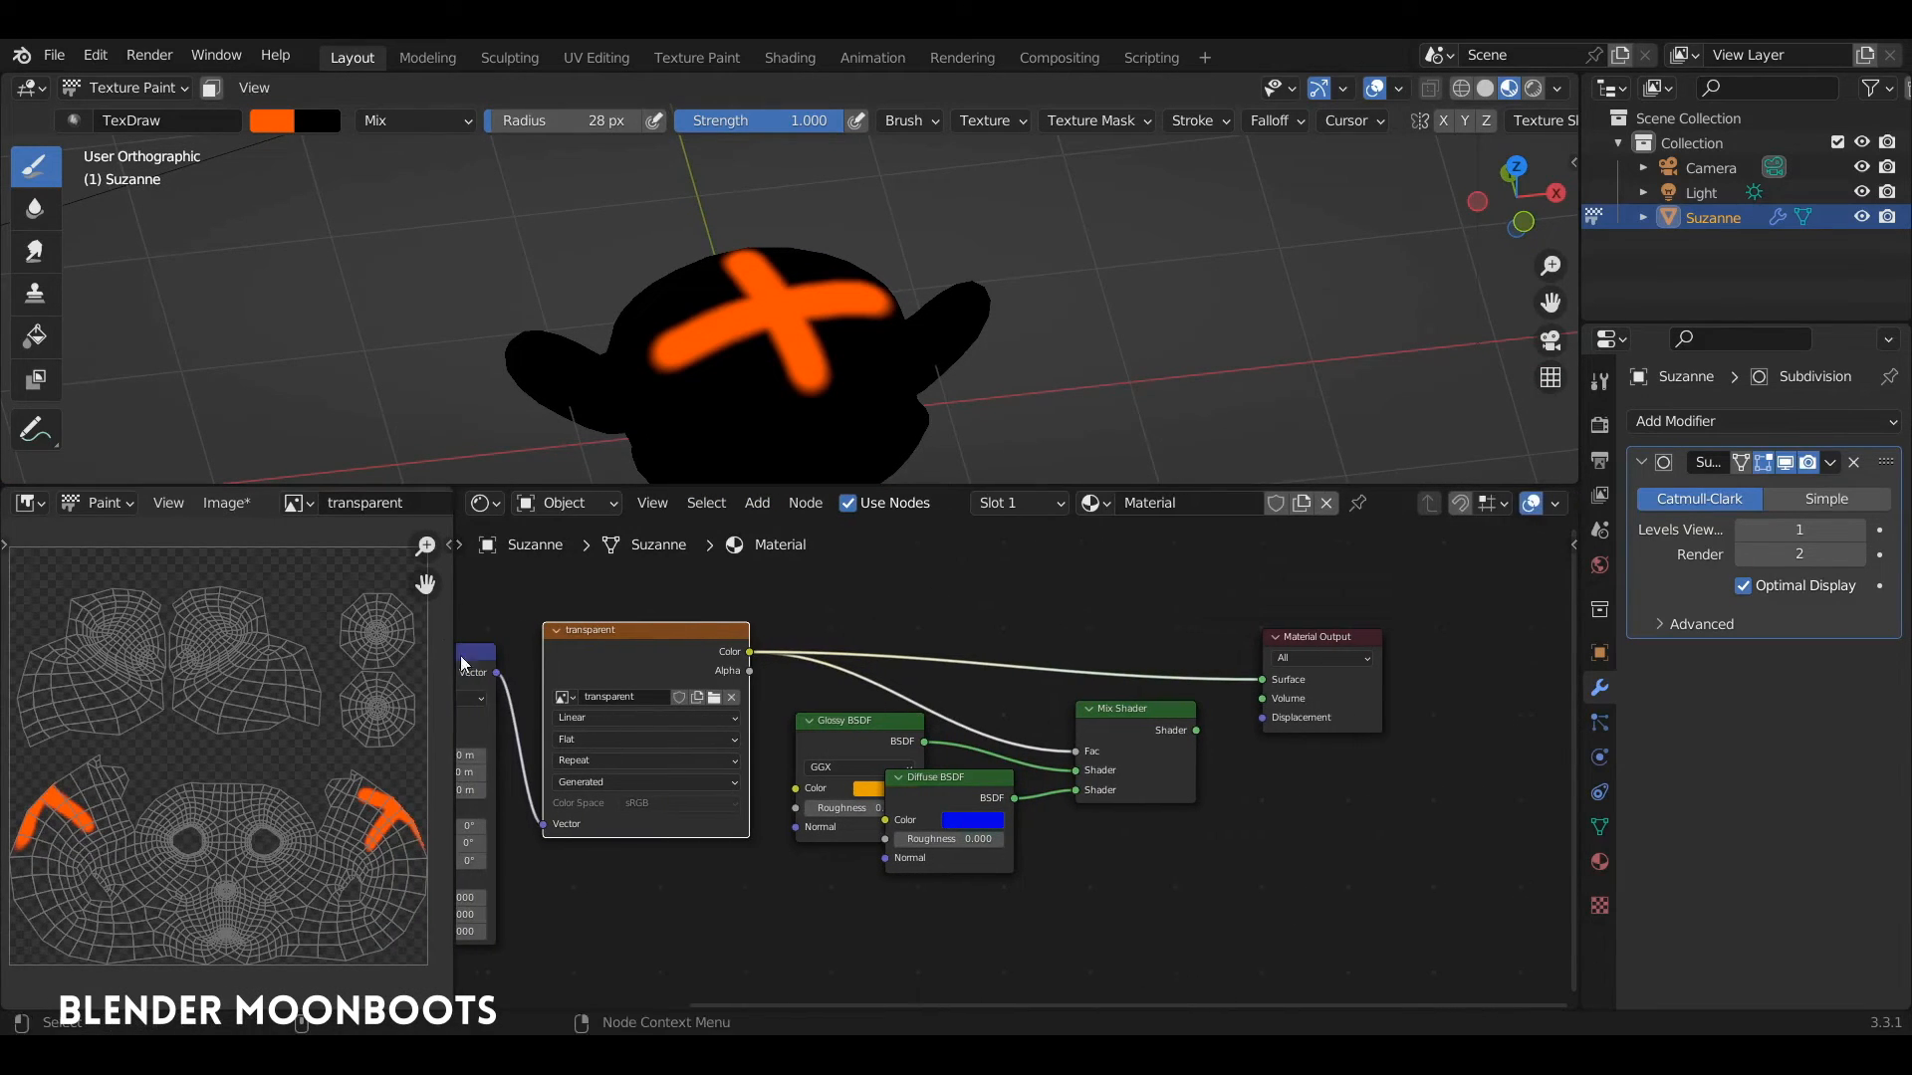
Examine the painted strokes on the UV layout in a maximized Image Editor, and restore the split layout.
key("ctrl+space")
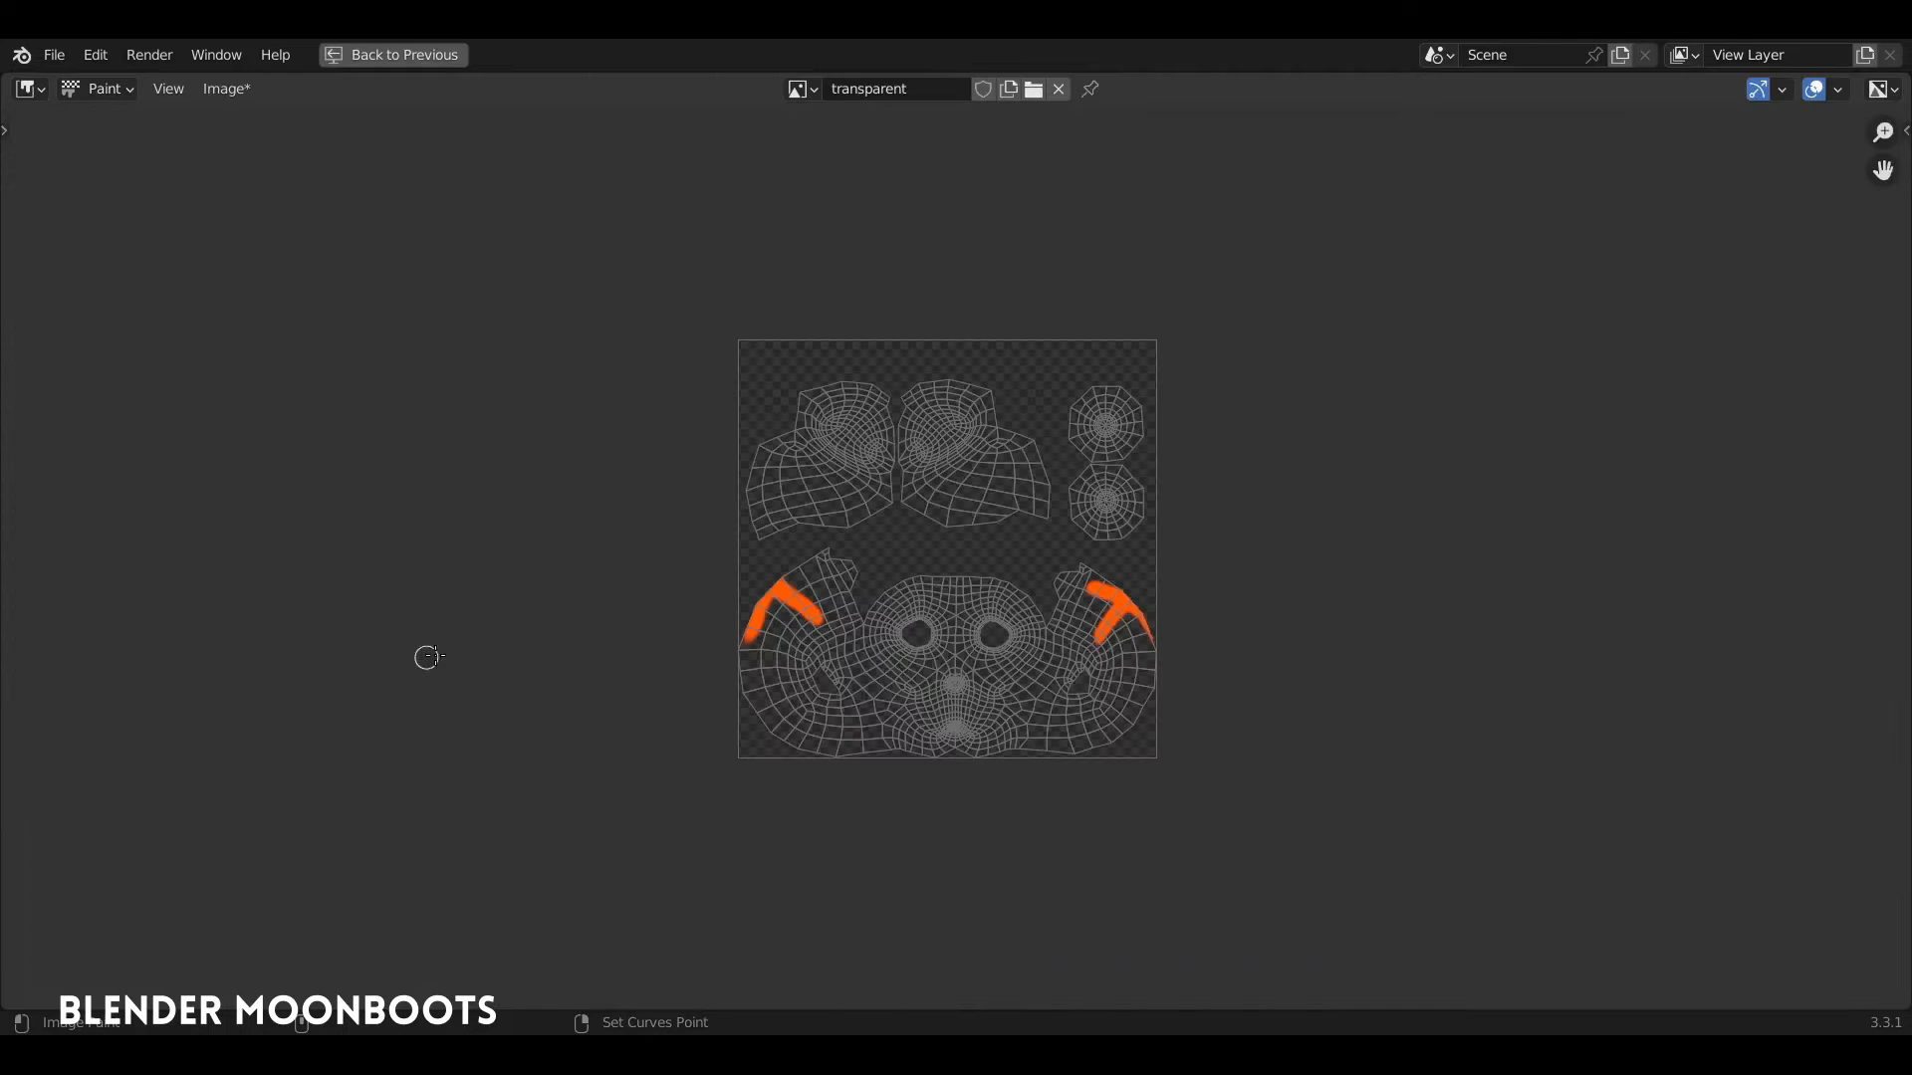
scroll(1250, 411, "up", 2)
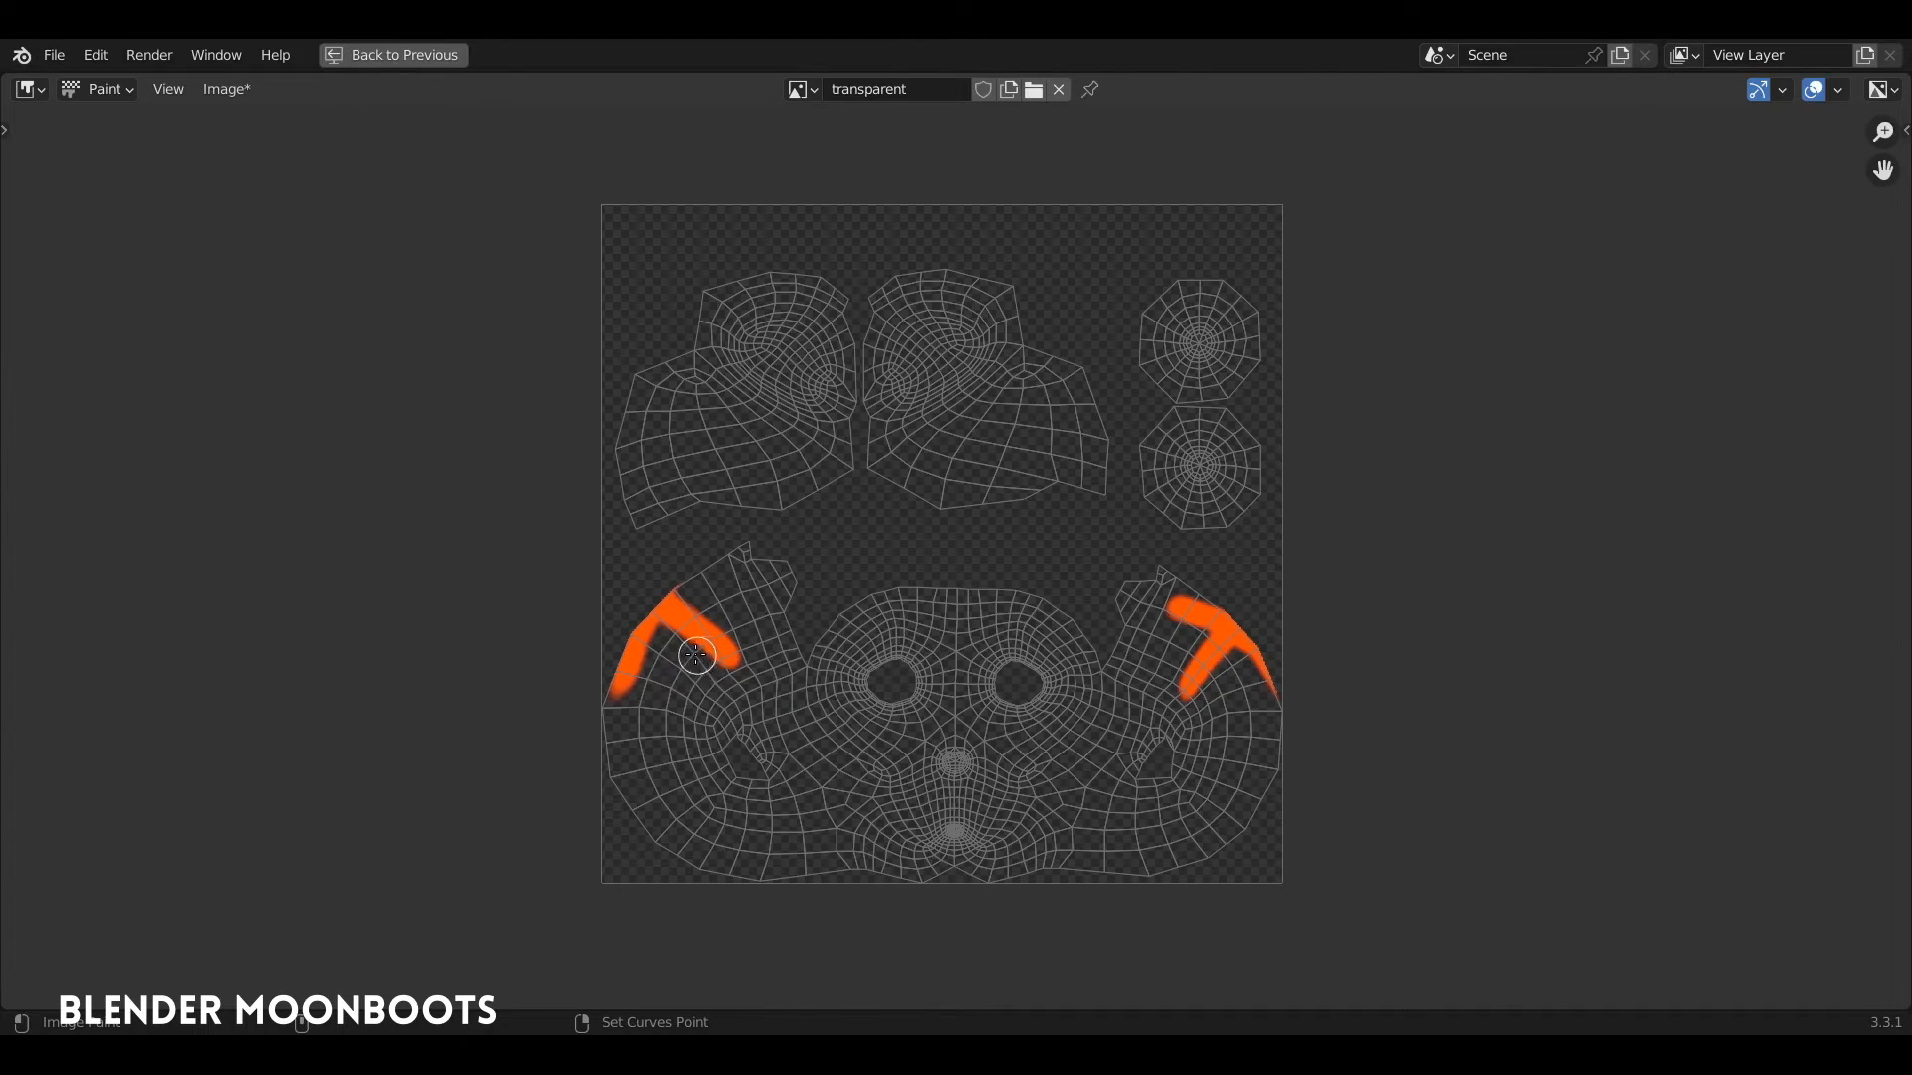
key("ctrl+space")
middle_click_drag(384, 687, 368, 763, "ctrl")
Spread out the Material Output, Diffuse BSDF, Mix Shader and Glossy BSDF nodes to make room for new links.
middle_click_drag(968, 598, 1283, 633)
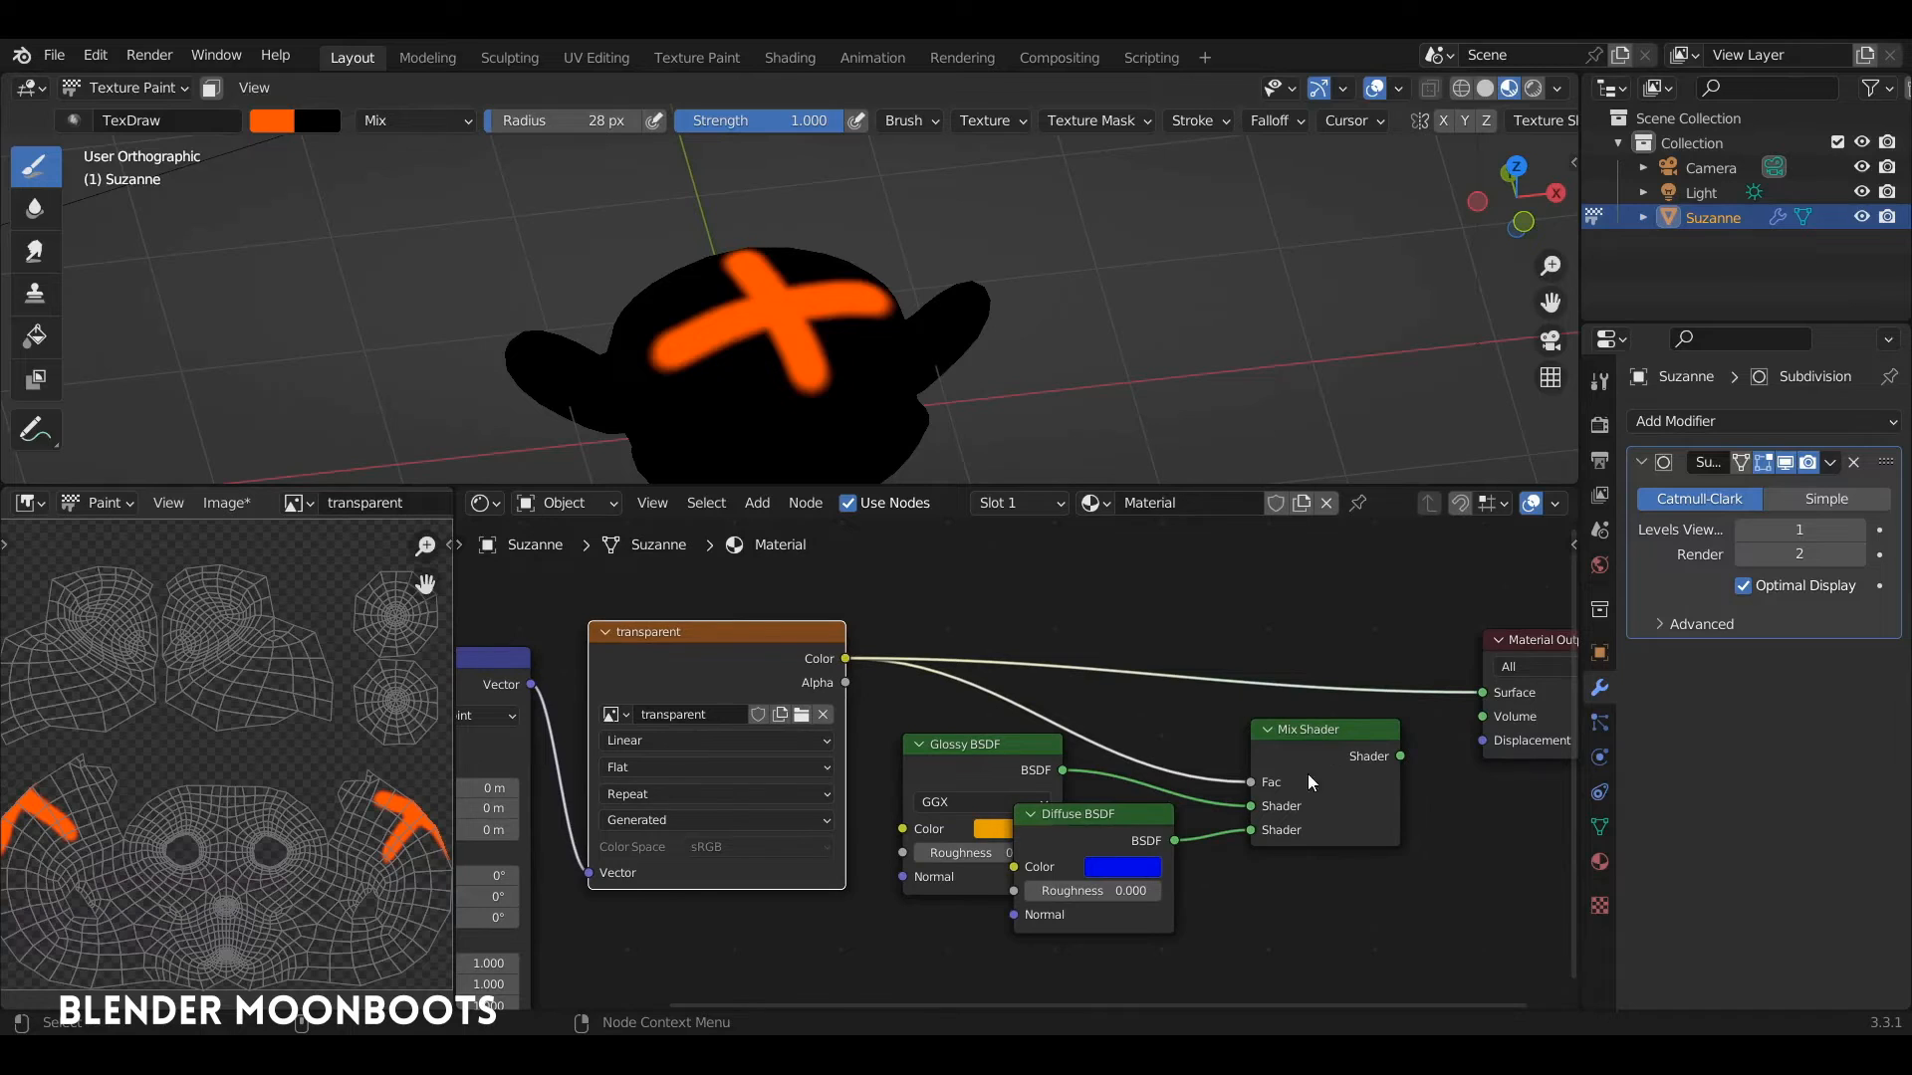
middle_click_drag(1308, 893, 1040, 915)
left_click_drag(1313, 664, 1543, 634)
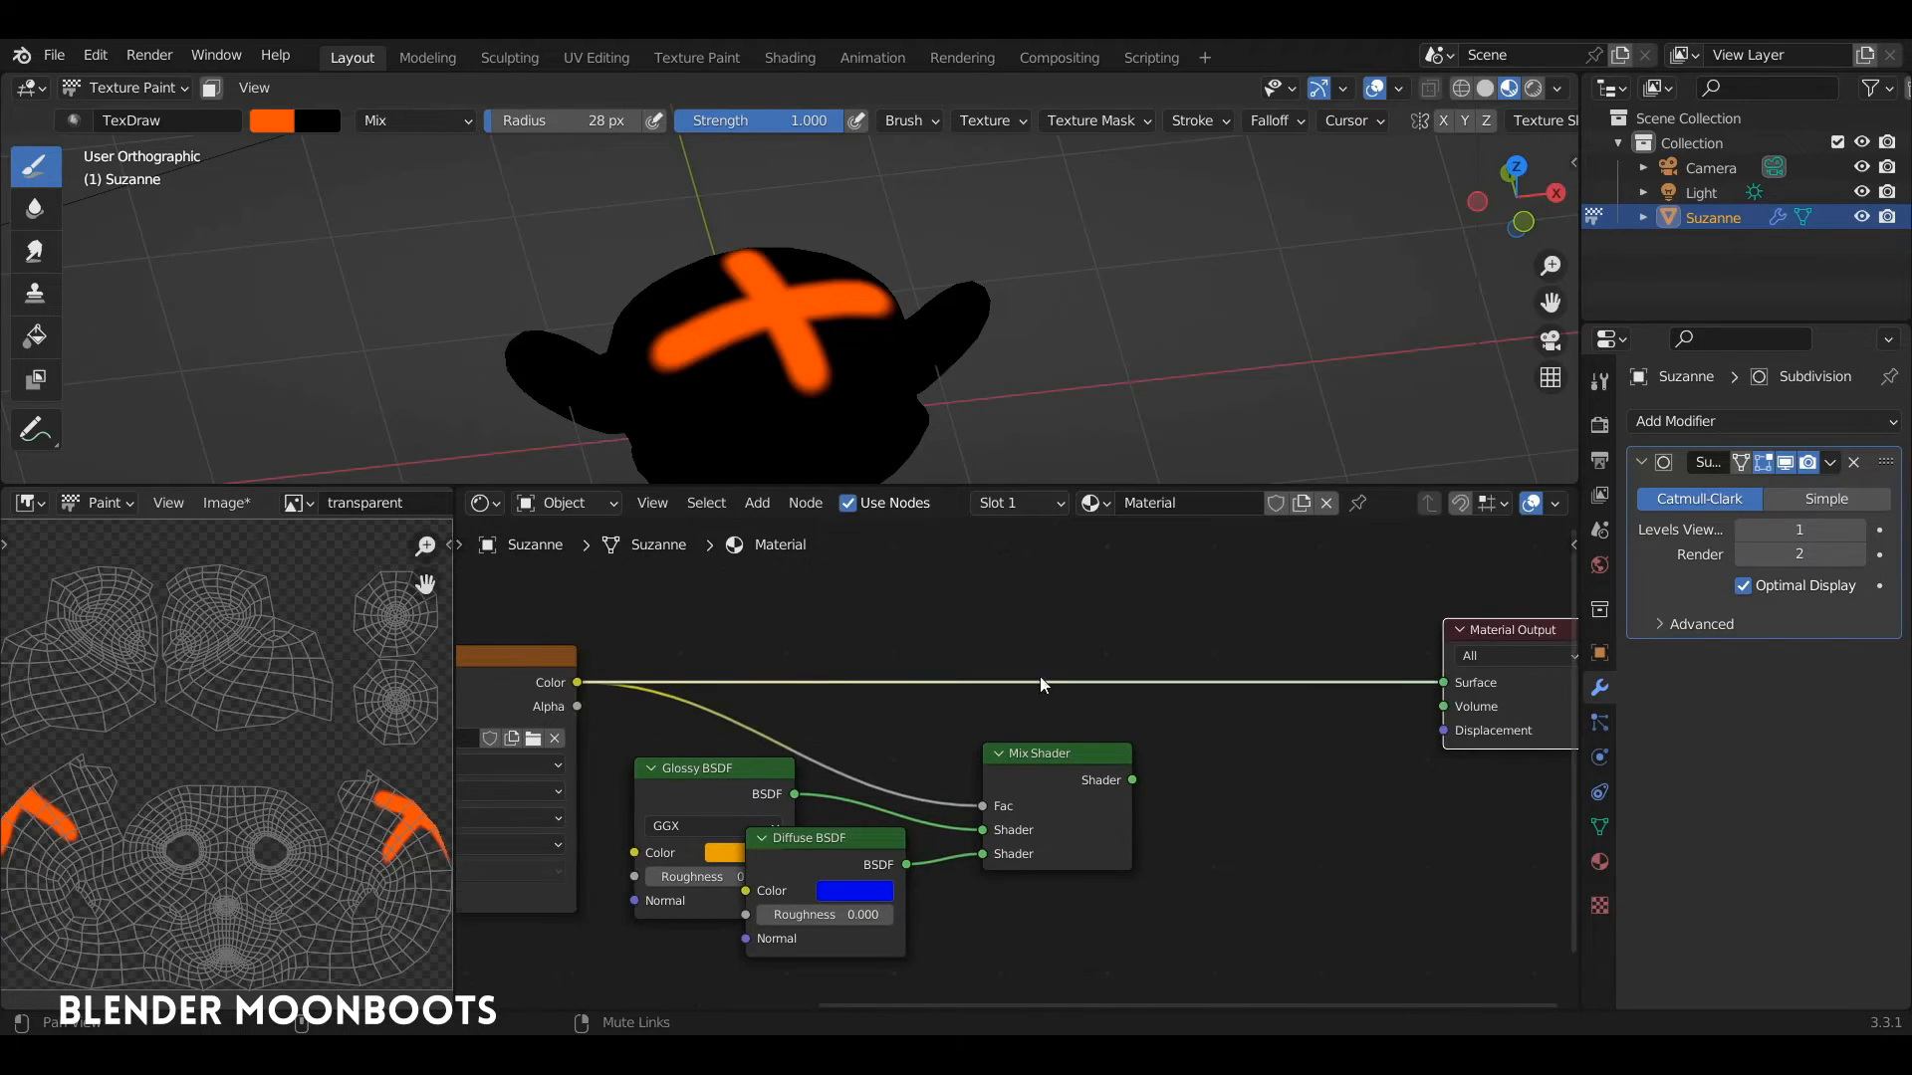
middle_click_drag(1046, 684, 1238, 612)
left_click_drag(1072, 787, 935, 828)
left_click_drag(1254, 685, 1372, 669)
left_click_drag(896, 696, 1071, 662)
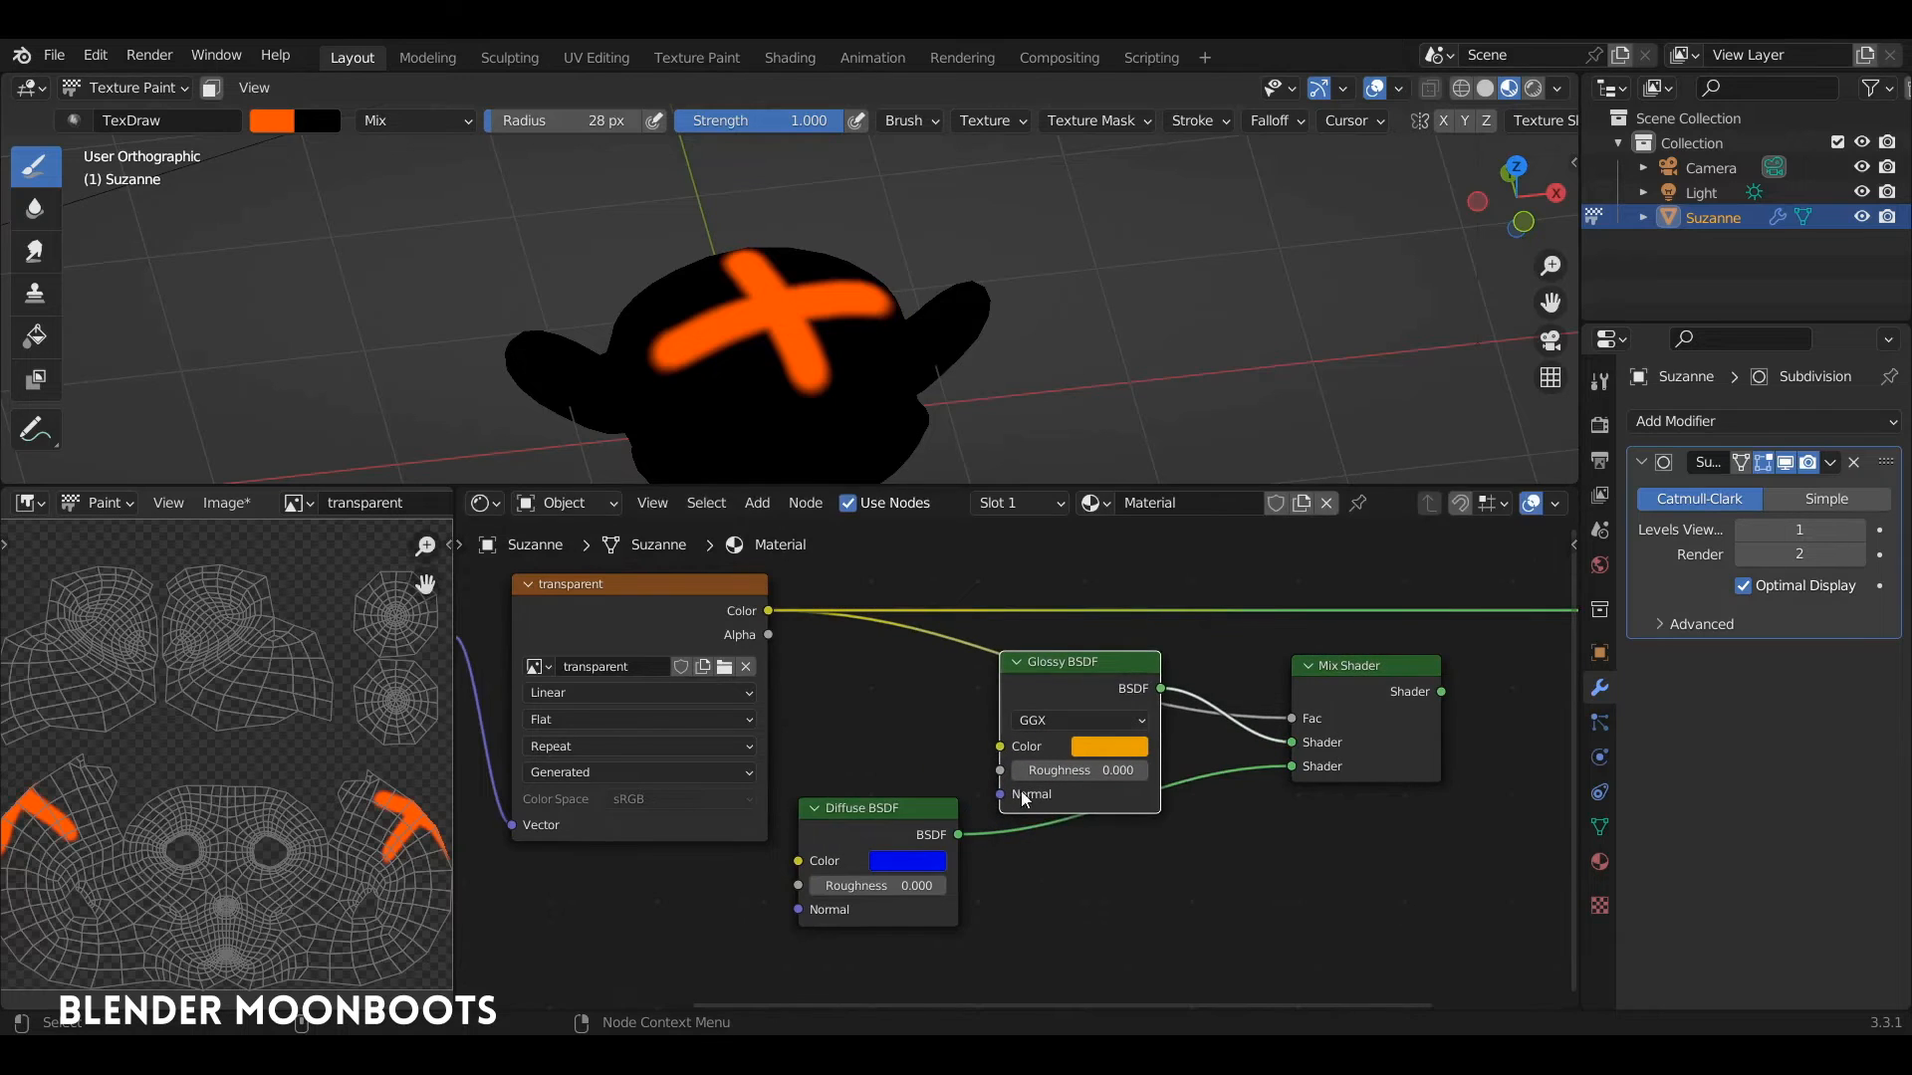
Link the transparent texture's Color to the Diffuse BSDF's Color and place the Diffuse node below the Glossy BSDF.
left_click_drag(926, 799, 937, 744)
left_click_drag(767, 611, 805, 813)
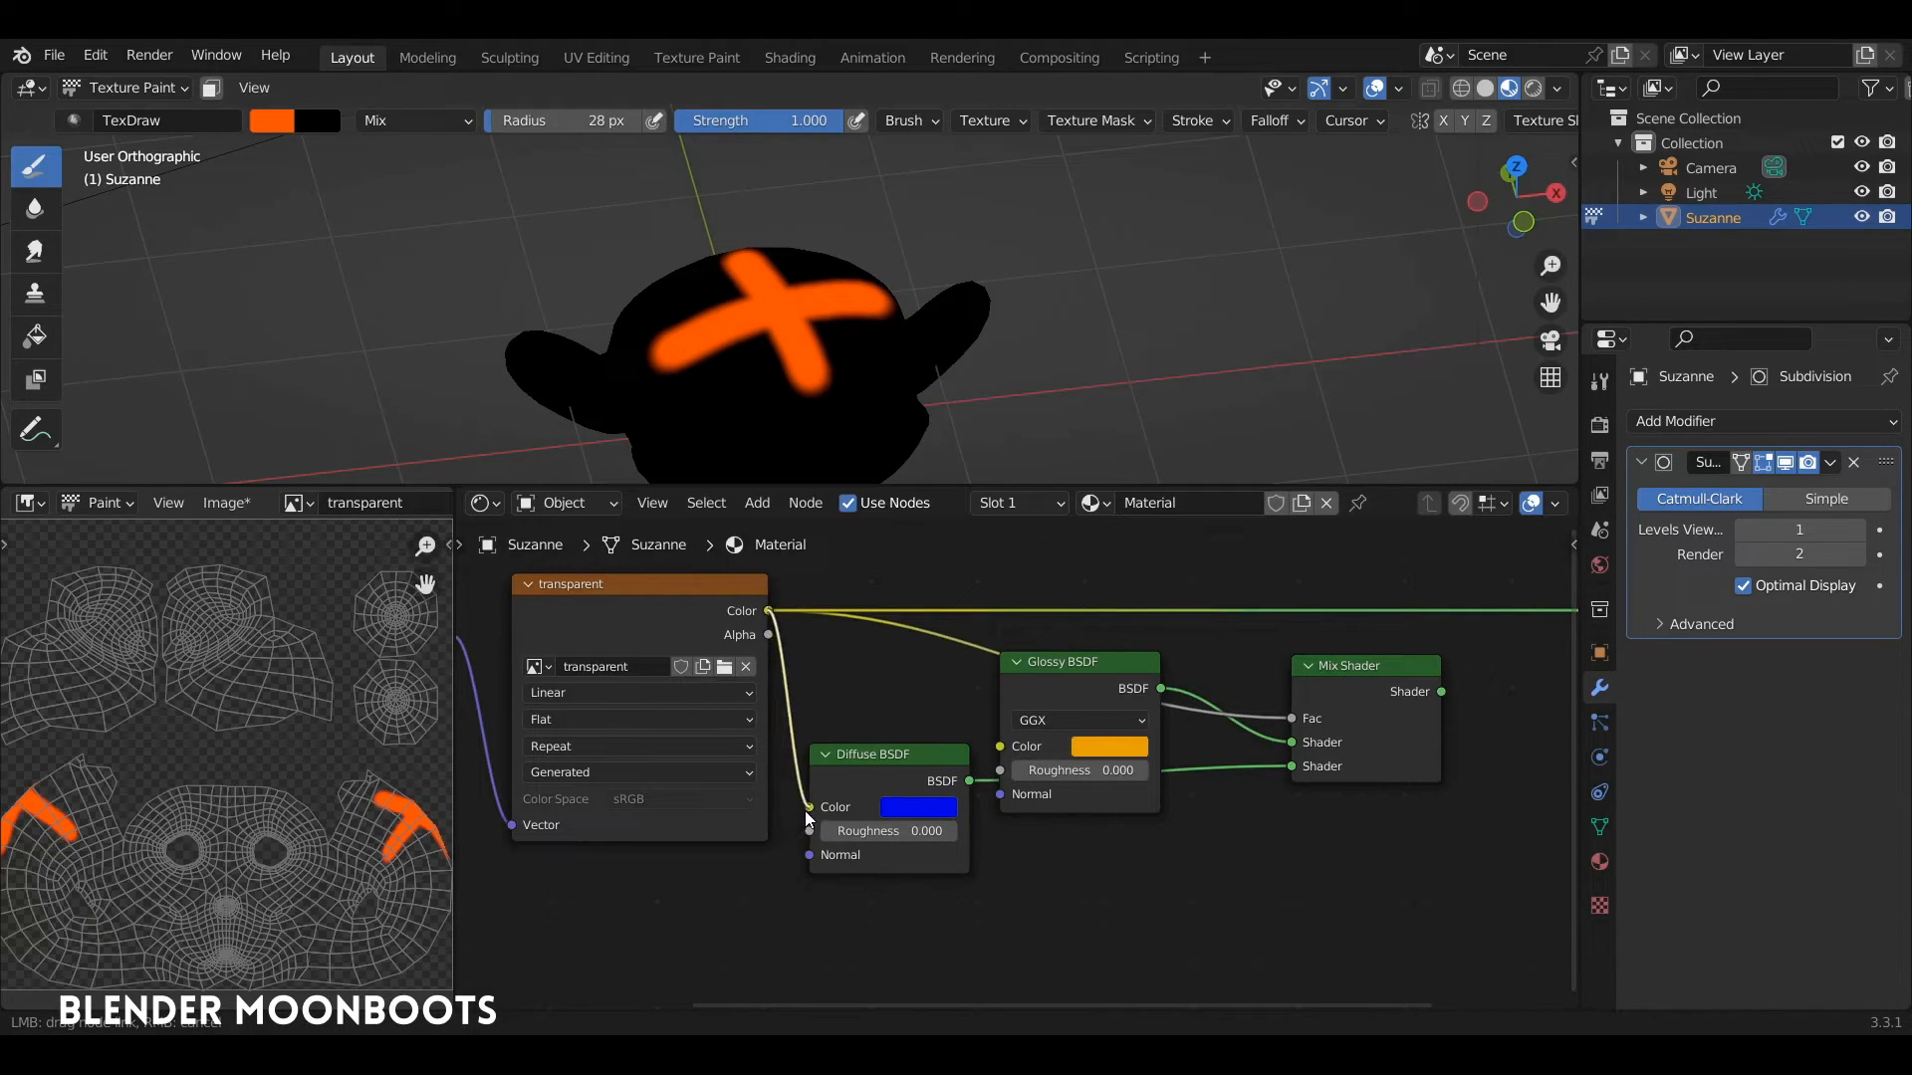
left_click_drag(916, 776, 1113, 857)
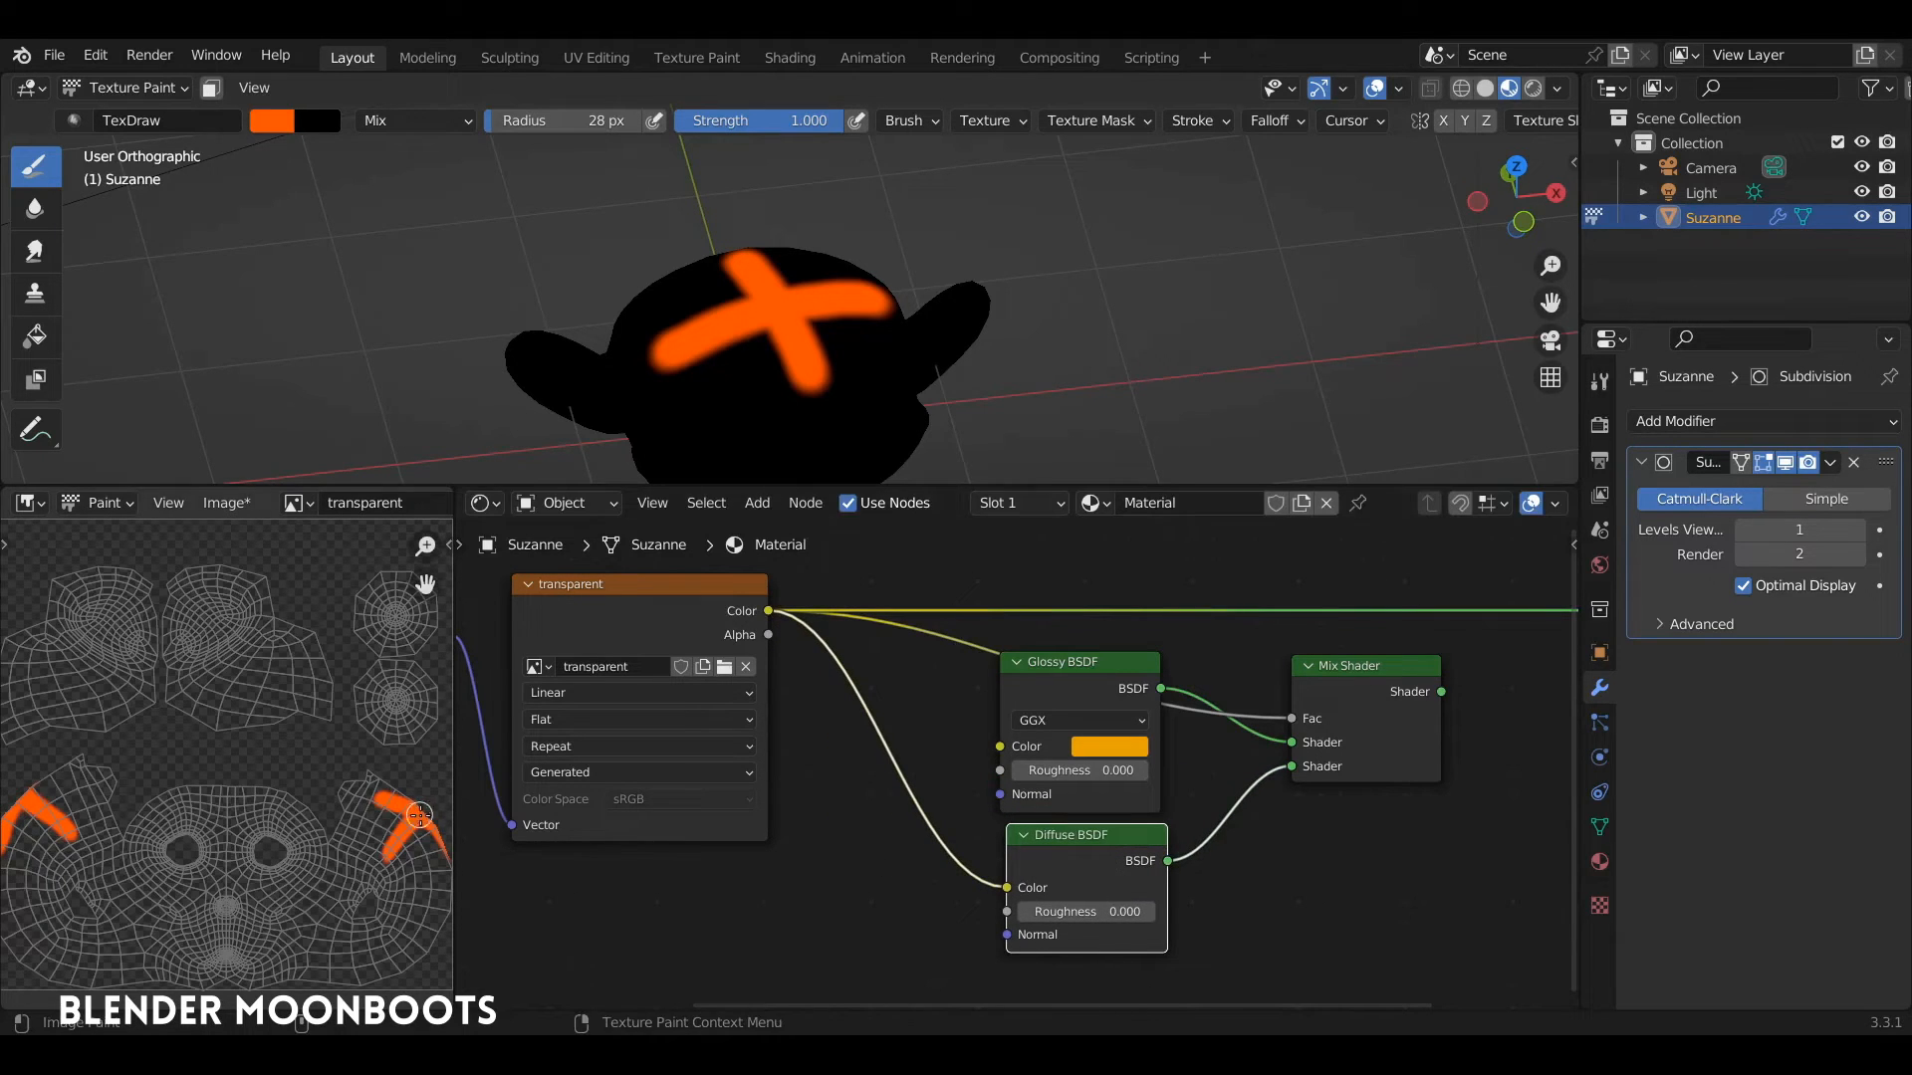
middle_click_drag(933, 665, 779, 737)
Drive the Mix Shader's Fac with the transparent texture's Alpha and connect the Mix Shader to the Material Output's Surface.
left_click_drag(922, 732, 860, 773)
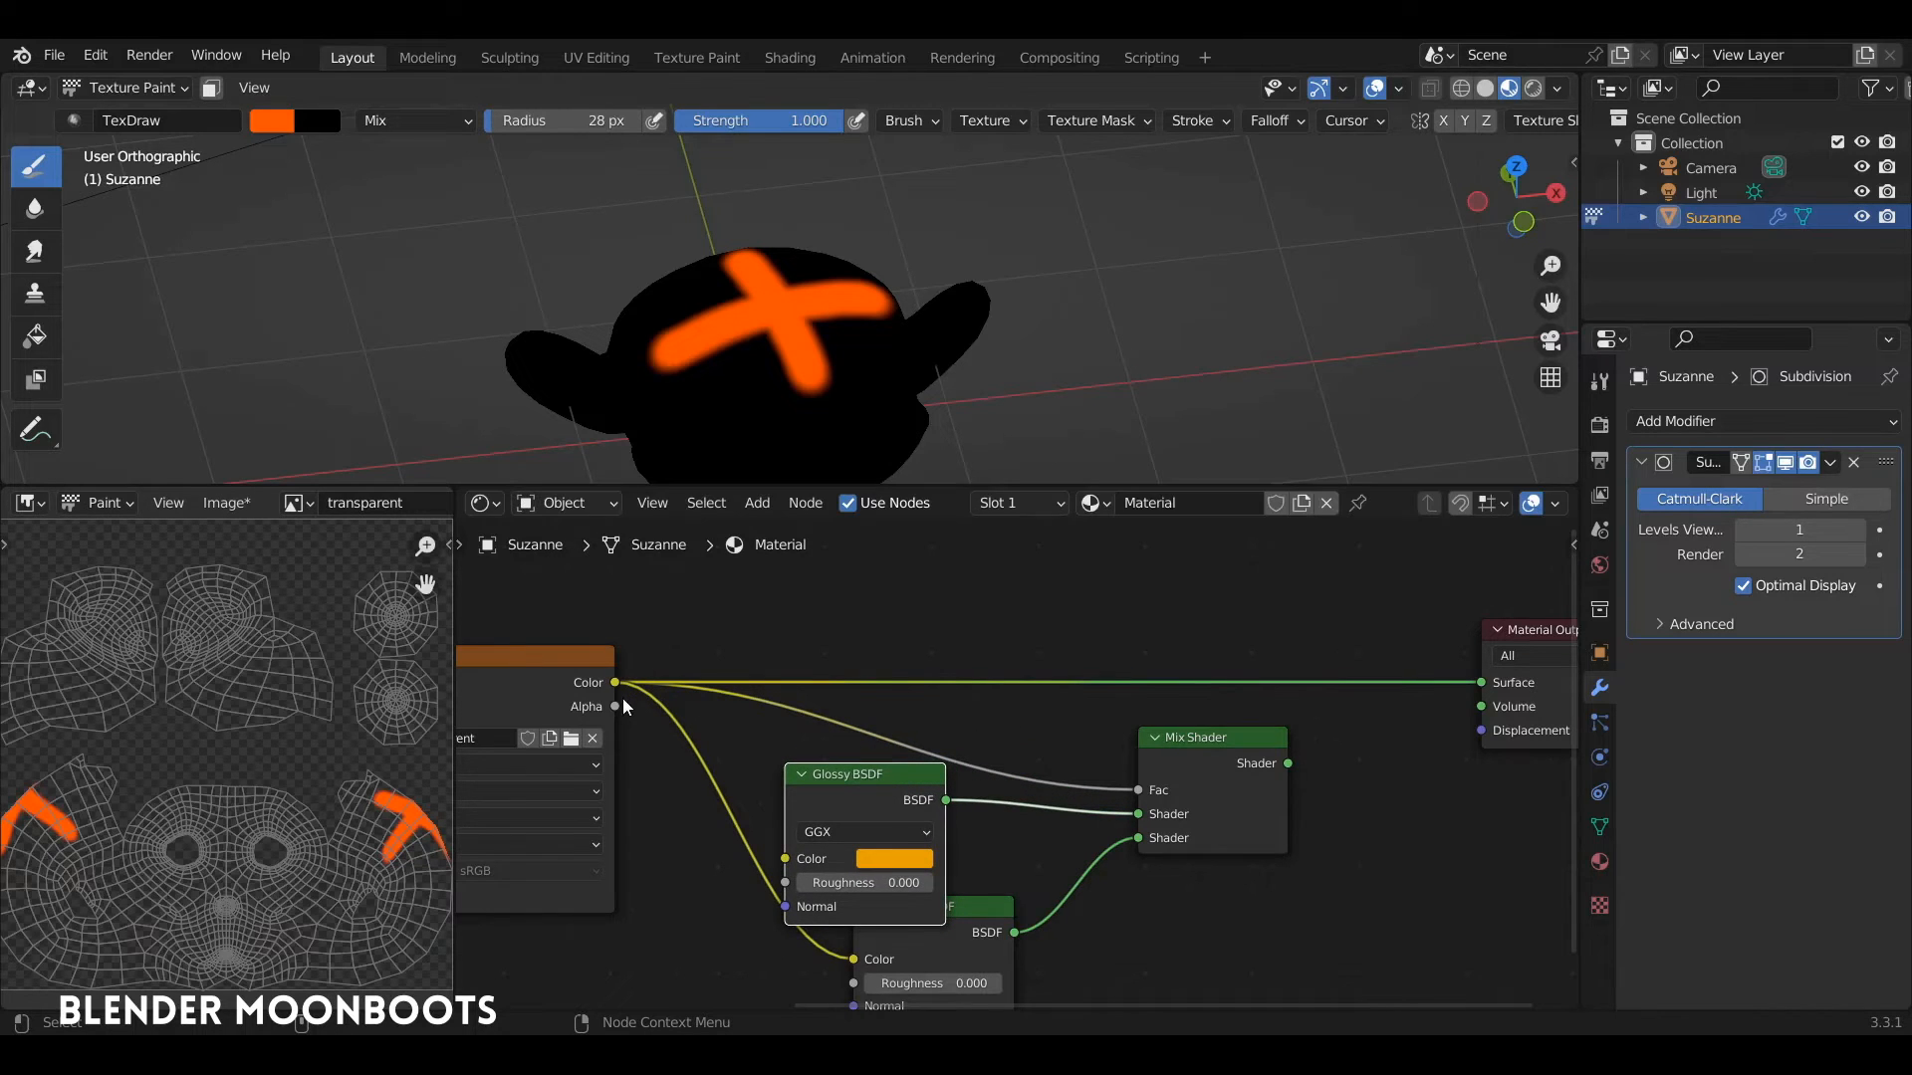
left_click_drag(615, 707, 649, 699)
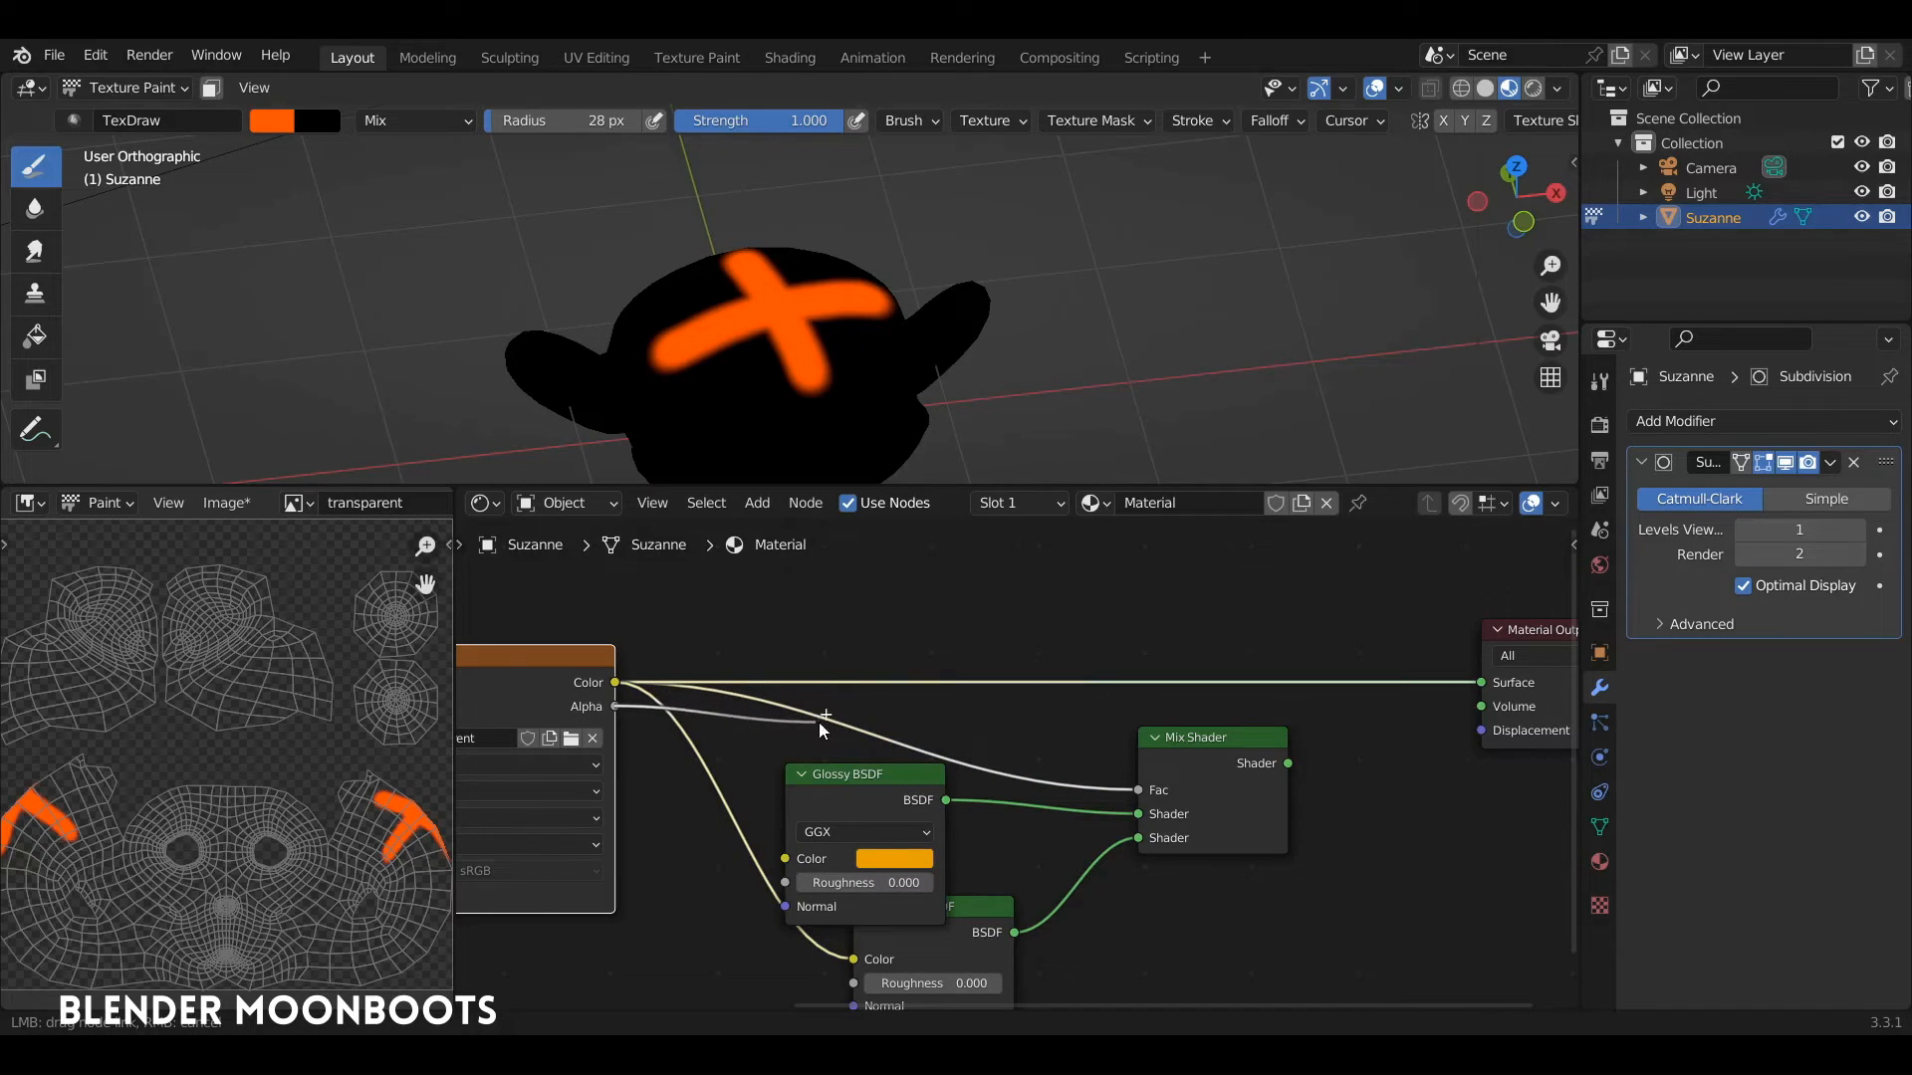
left_click_drag(896, 740, 1457, 681)
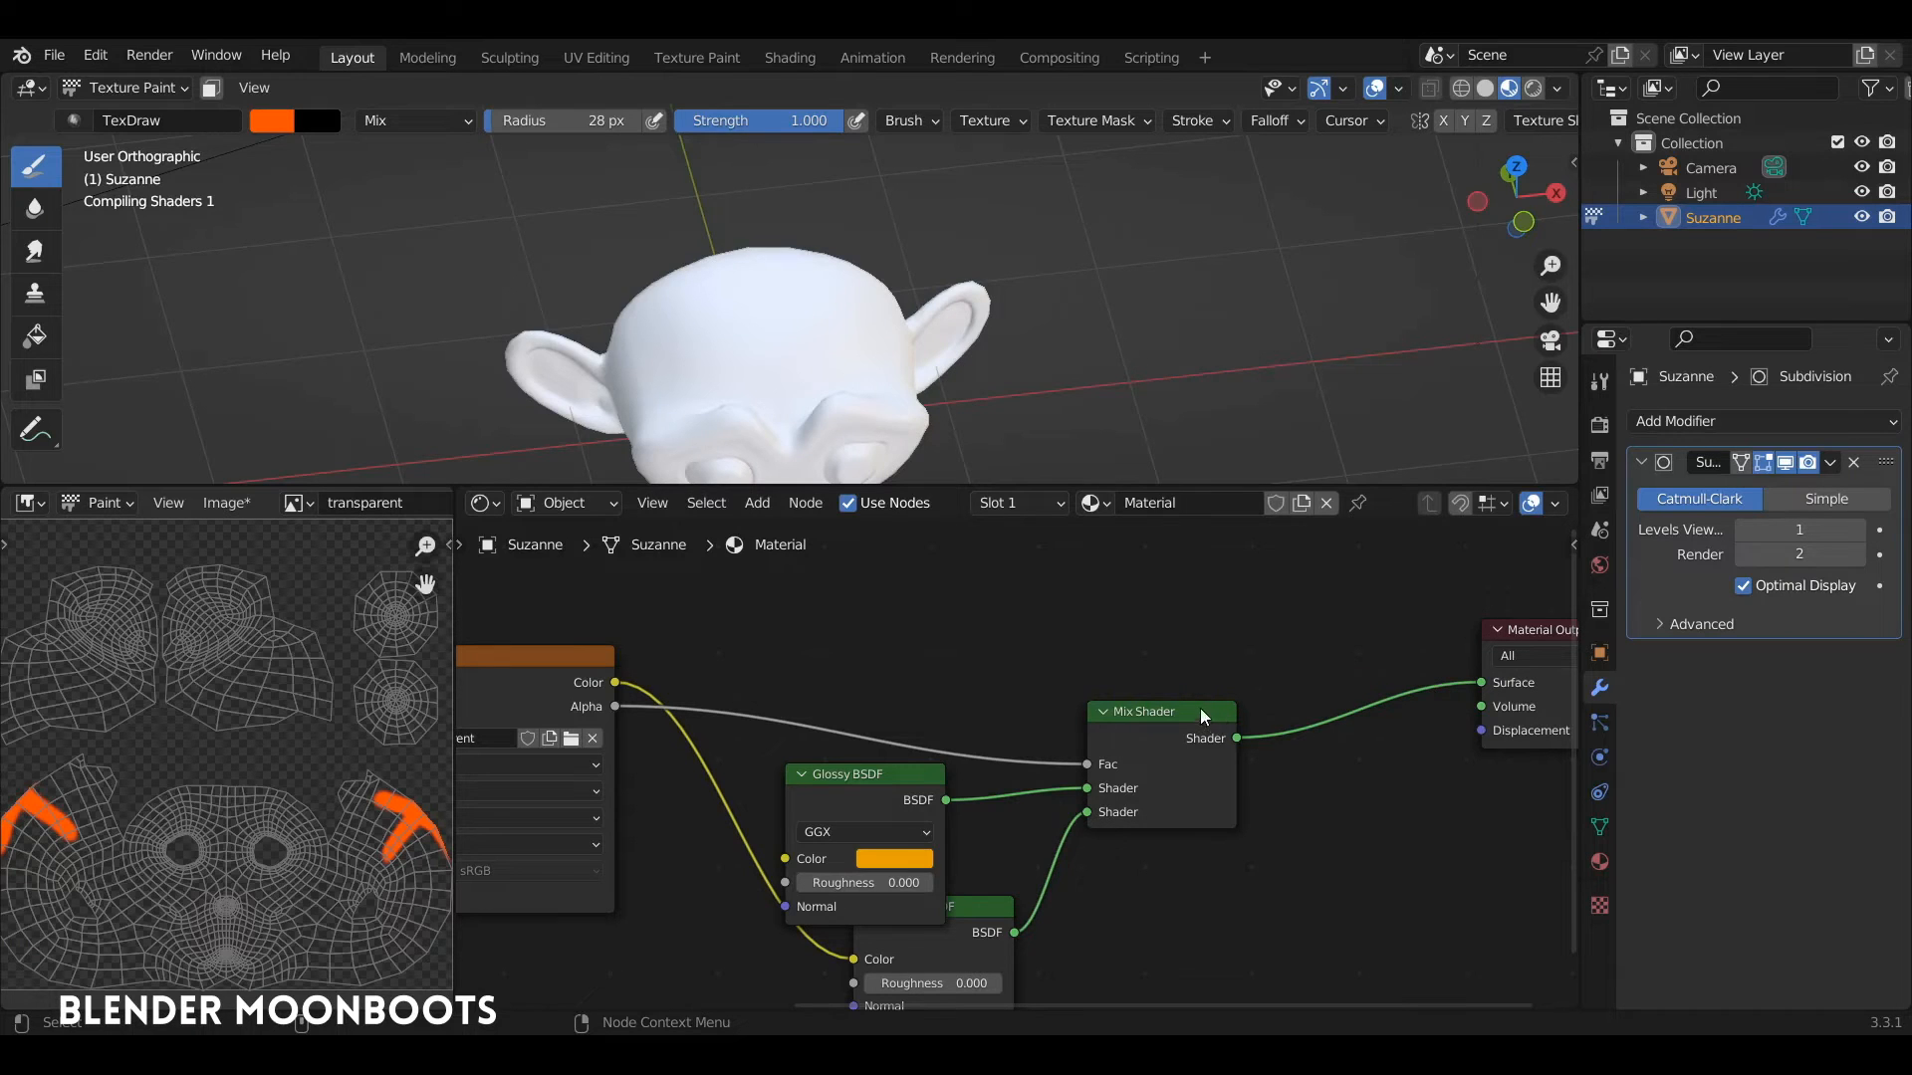
middle_click_drag(881, 376, 986, 343)
scroll(889, 359, "up", 3)
Rearrange the transparent texture and Mix Shader nodes, stacking the Glossy BSDF above the Diffuse BSDF between them.
left_click_drag(553, 657, 694, 651)
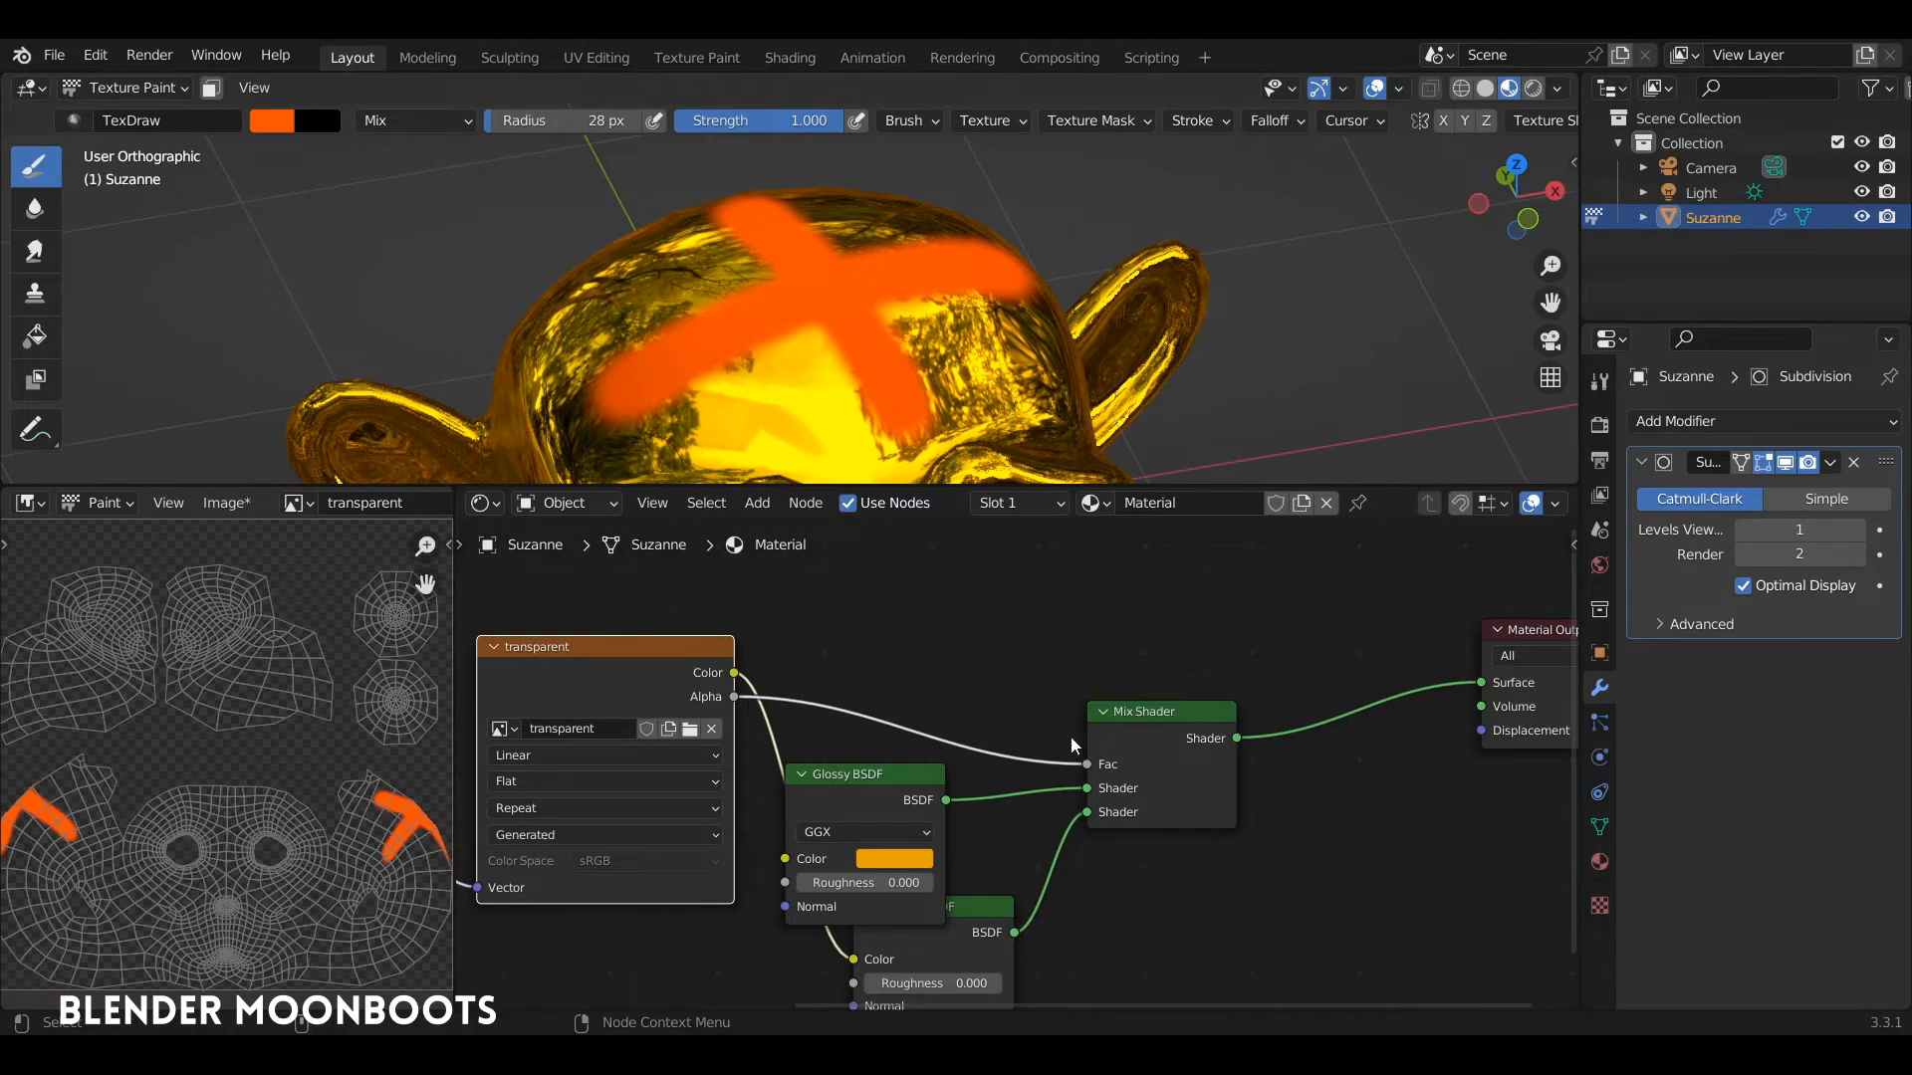
left_click_drag(1140, 715, 1188, 697)
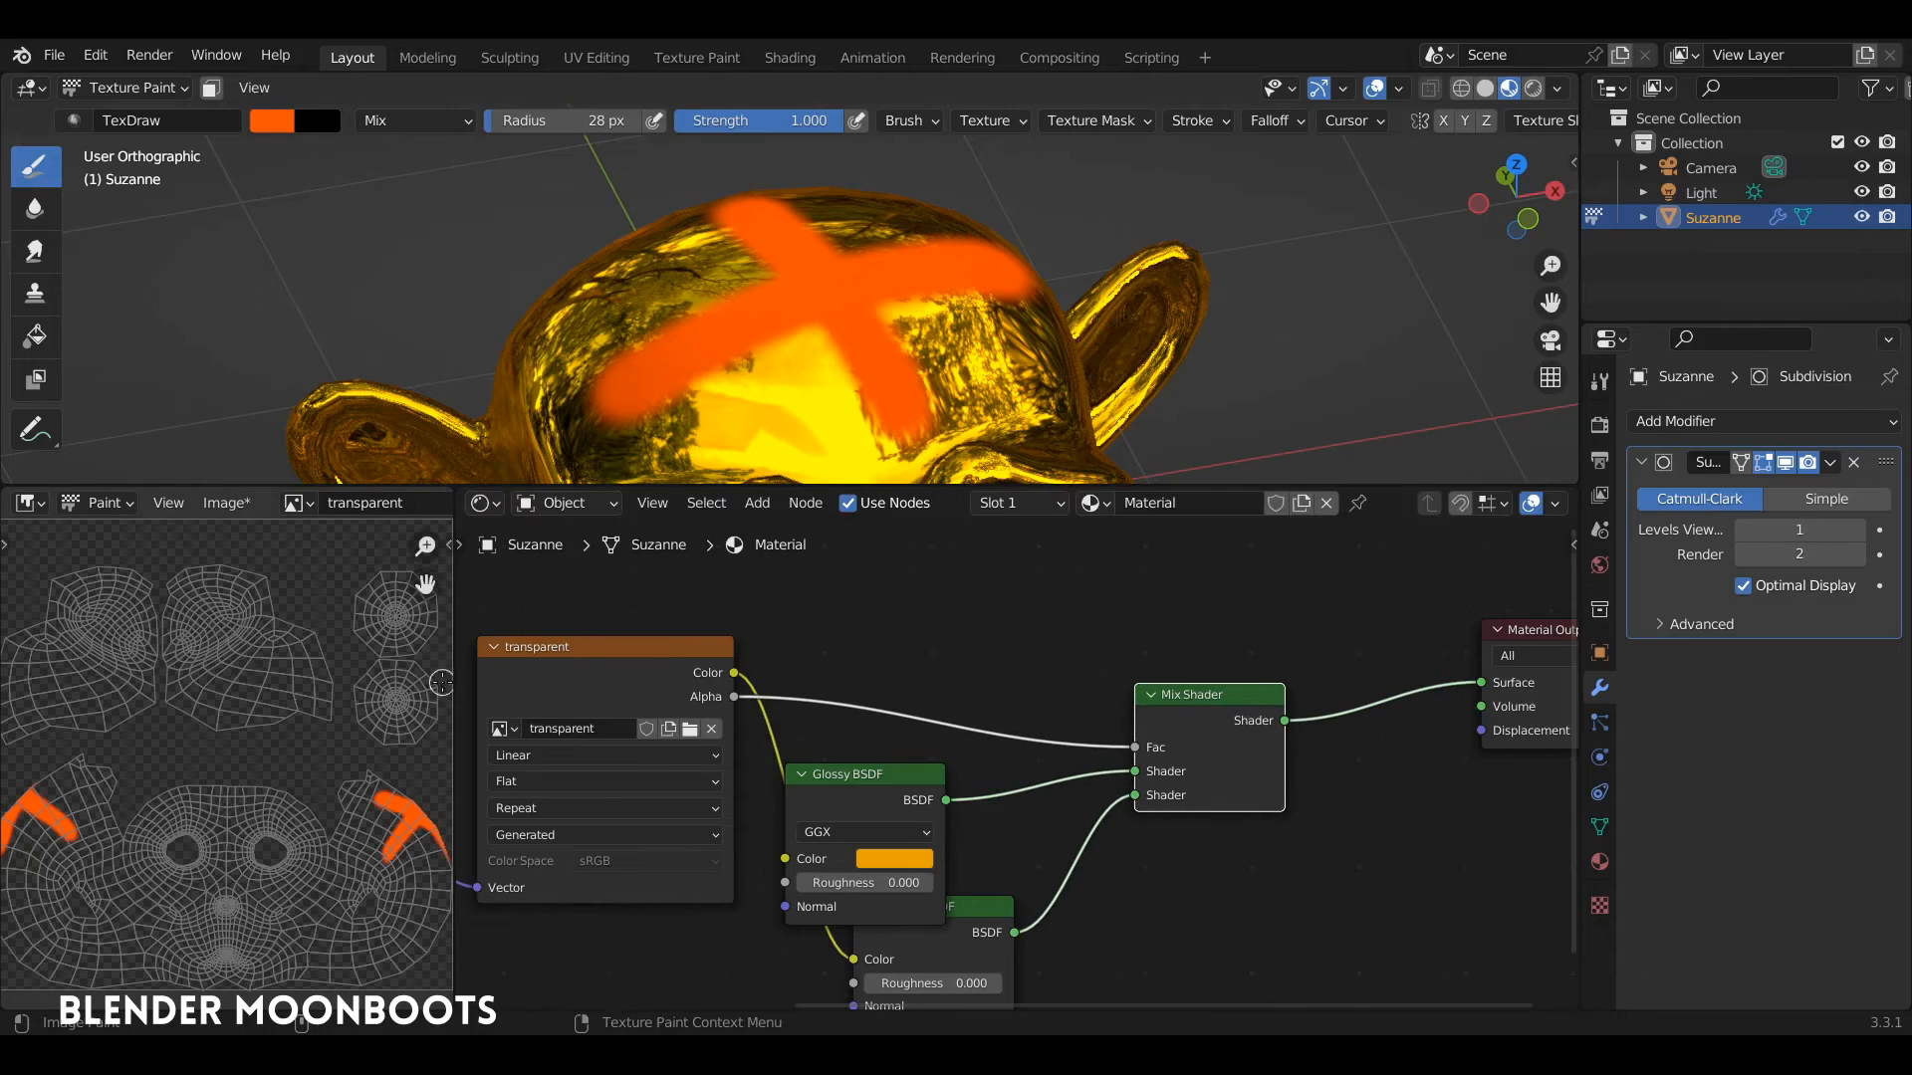
left_click_drag(934, 779, 864, 749)
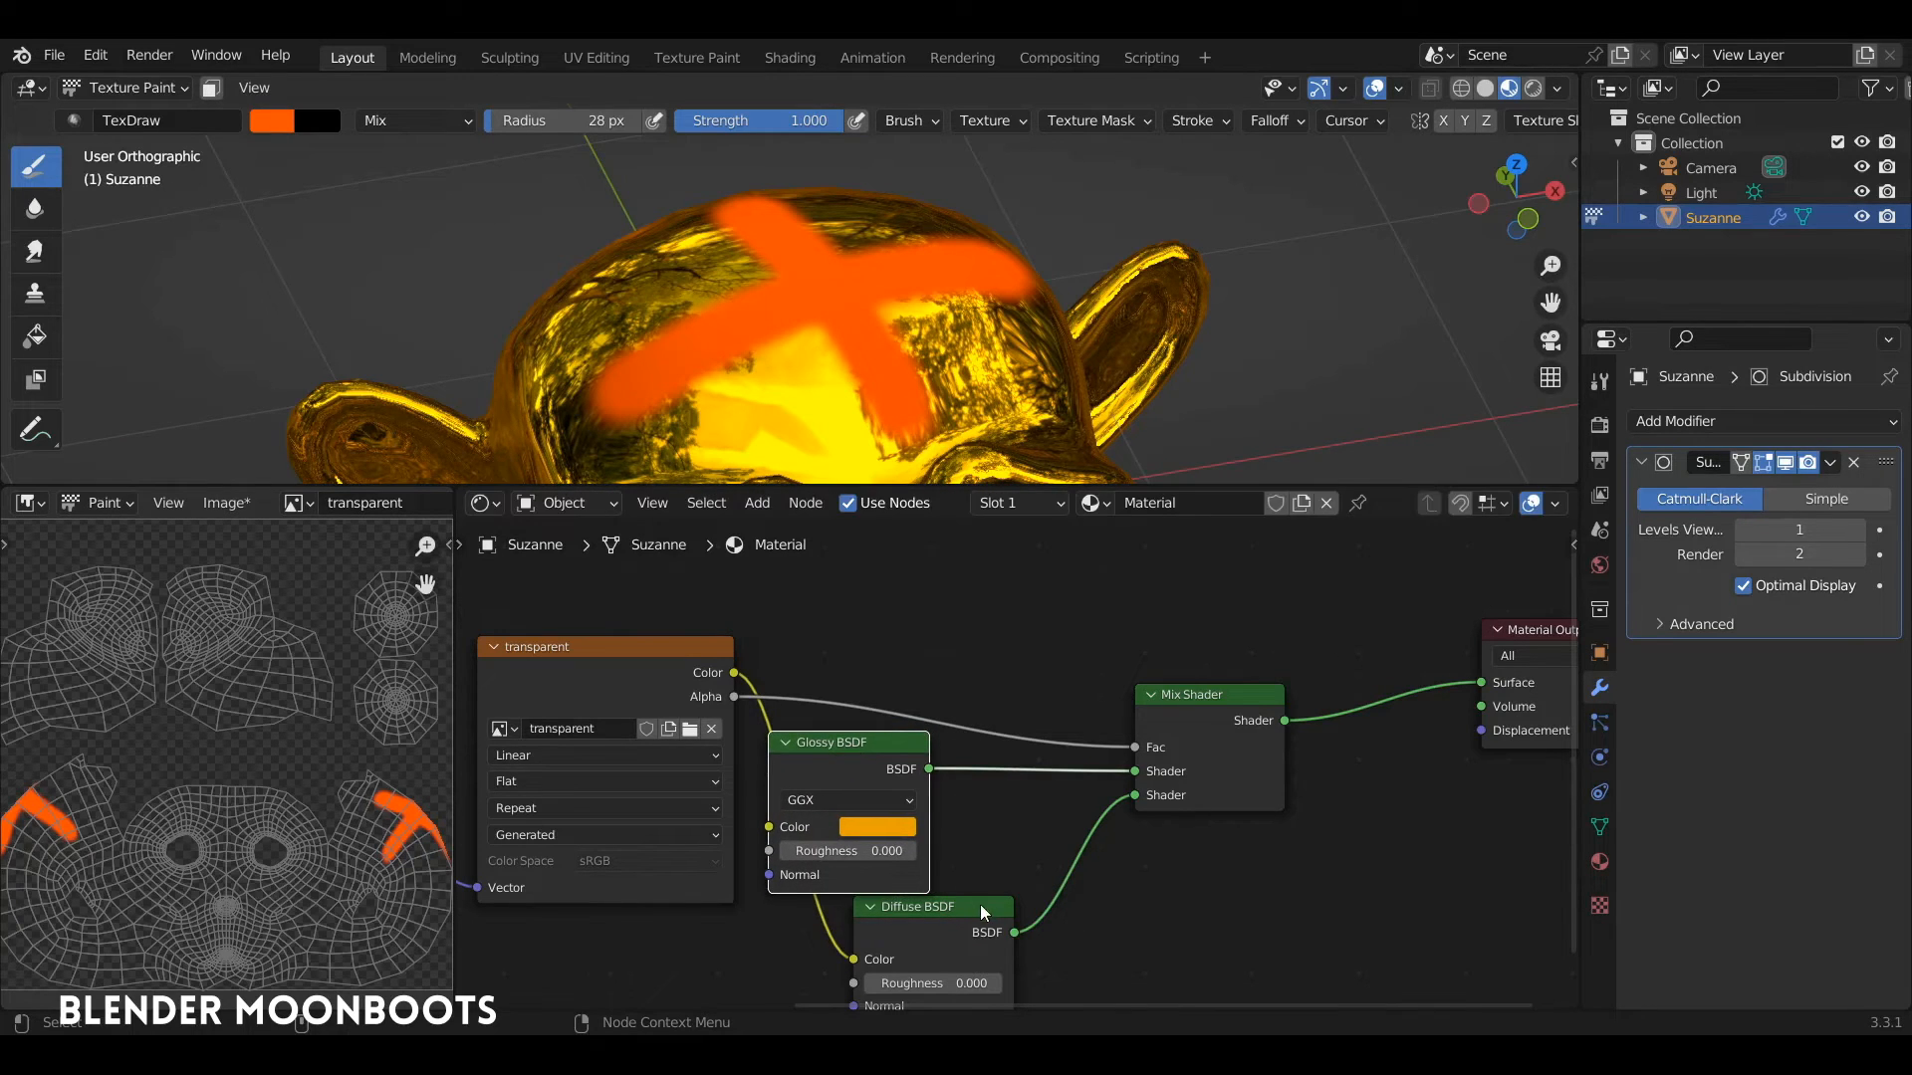
mouse_move(966, 902)
left_mouse_down()
mouse_move(919, 918)
mouse_move(957, 875)
left_mouse_up()
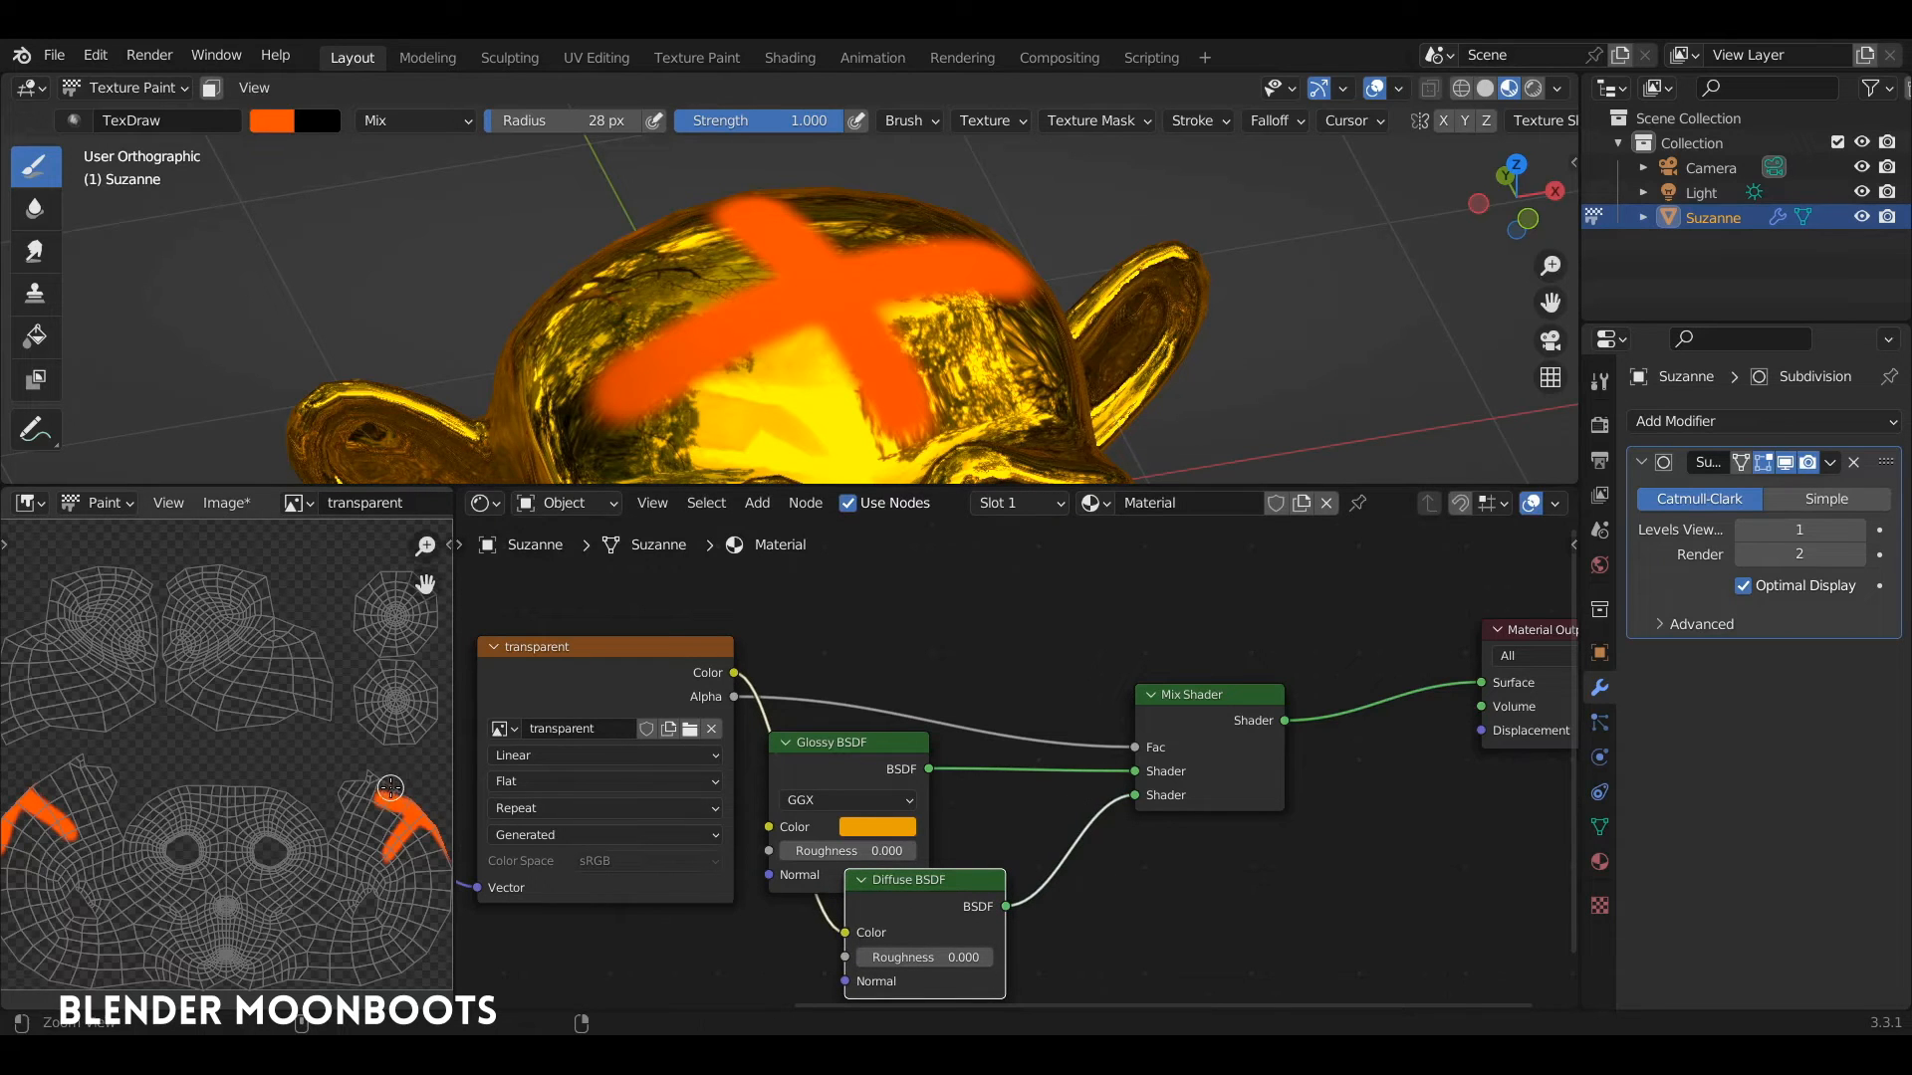
scroll(409, 753, "up", 4)
left_click_drag(918, 882, 879, 925)
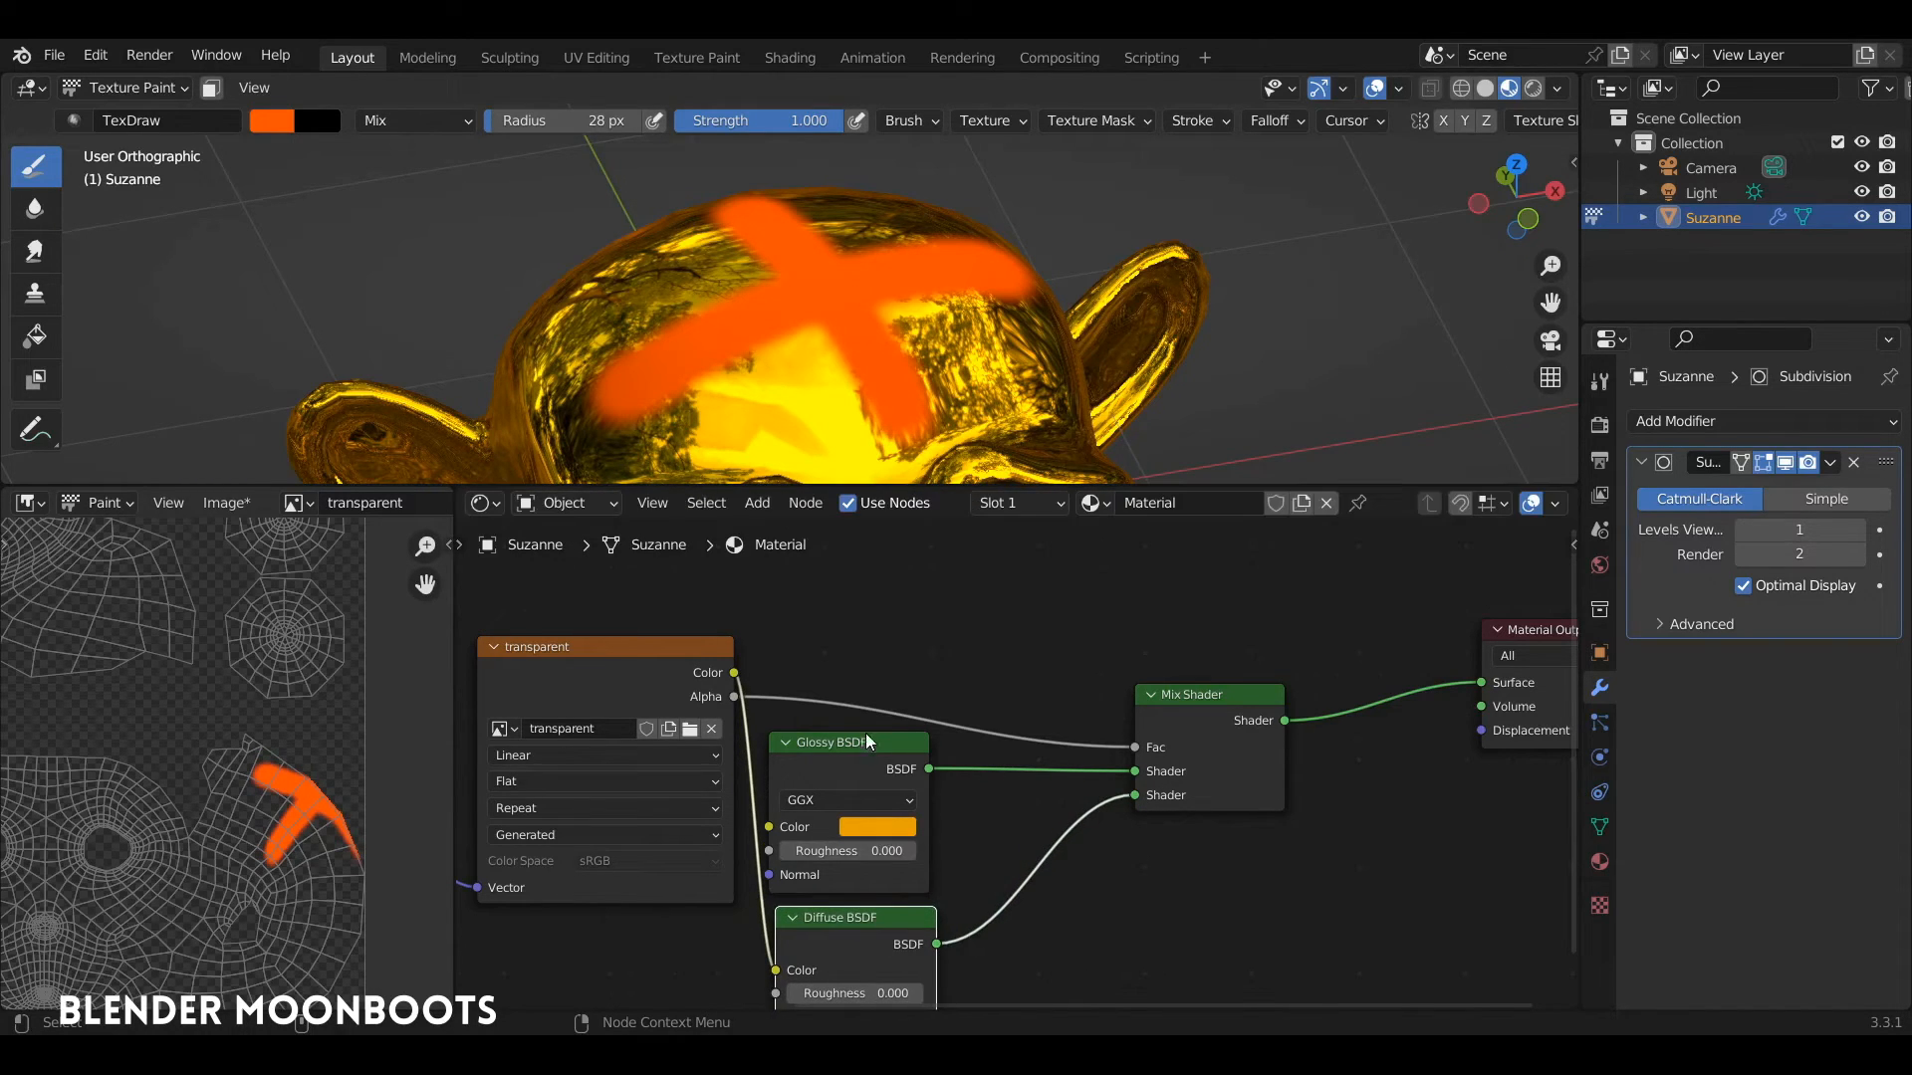
left_click_drag(864, 742, 906, 602)
left_click_drag(876, 917, 897, 795)
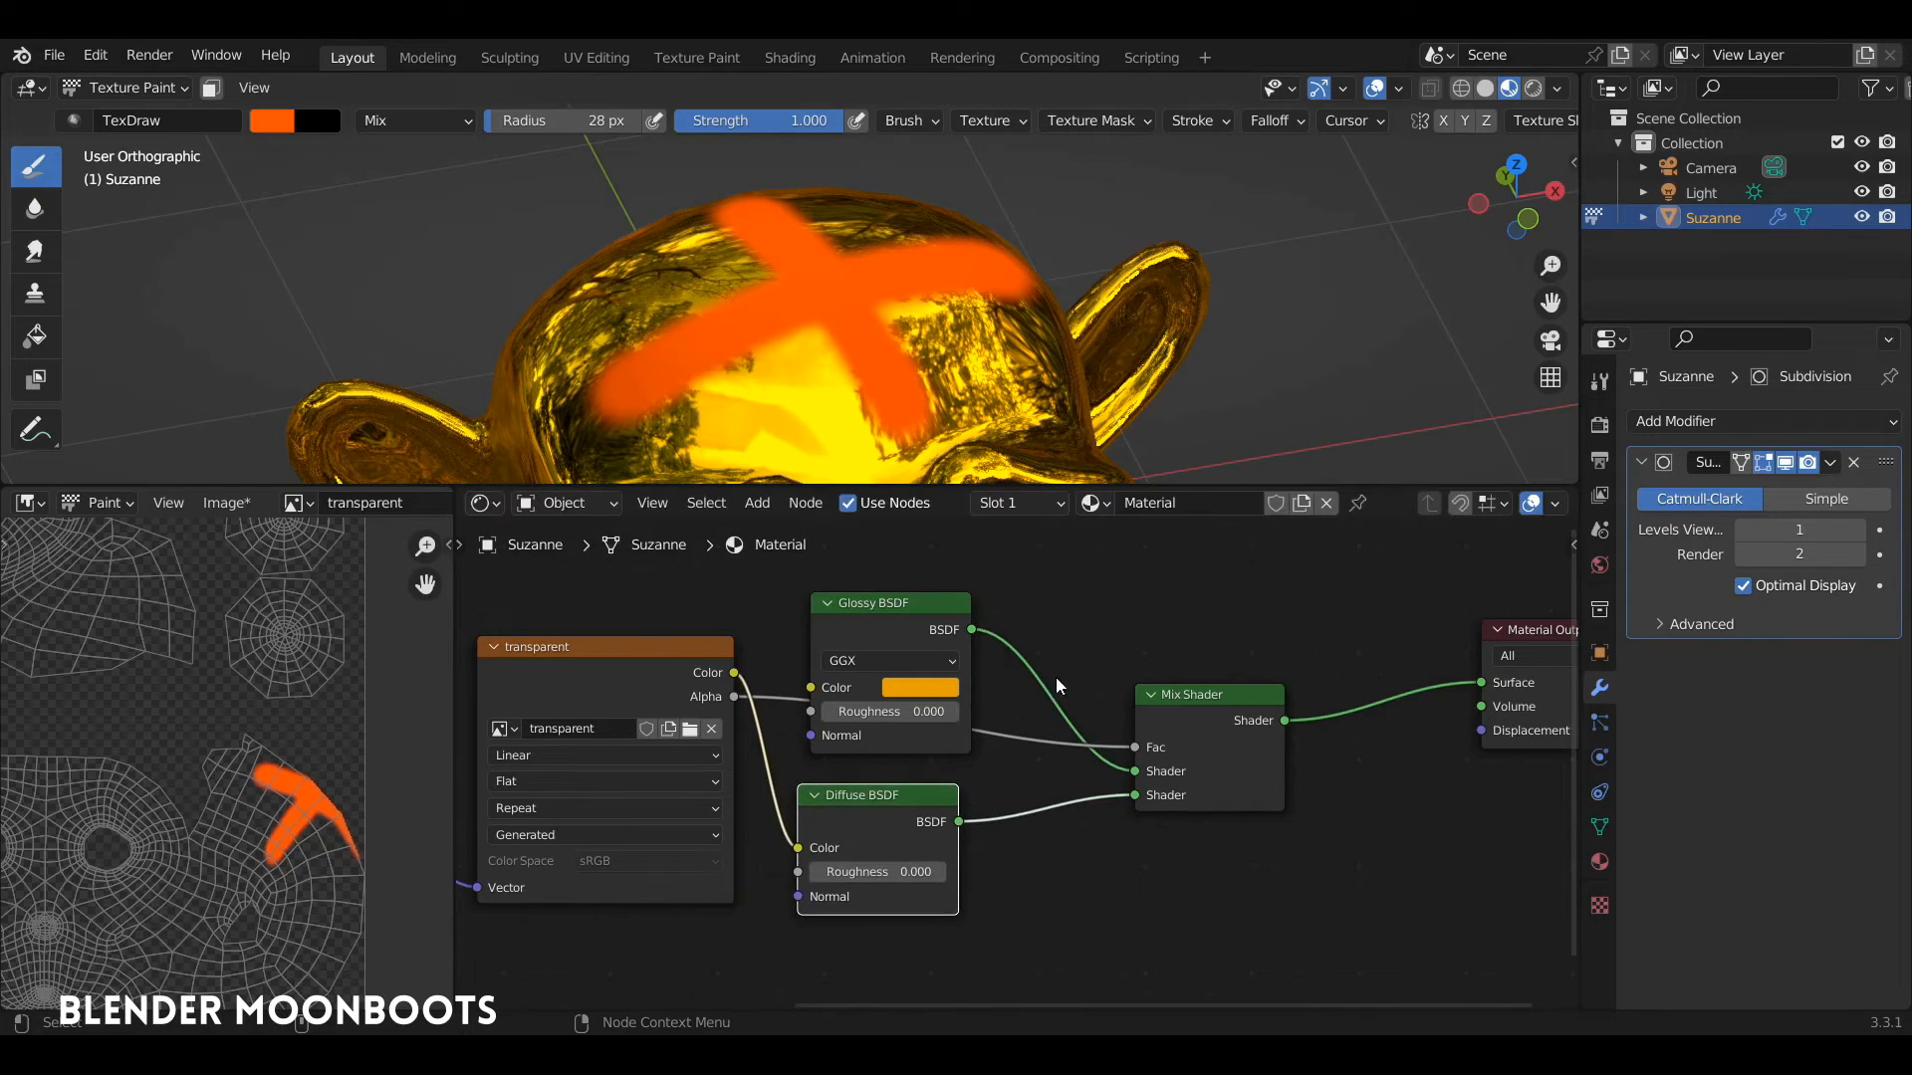
middle_click_drag(1099, 626, 1133, 625)
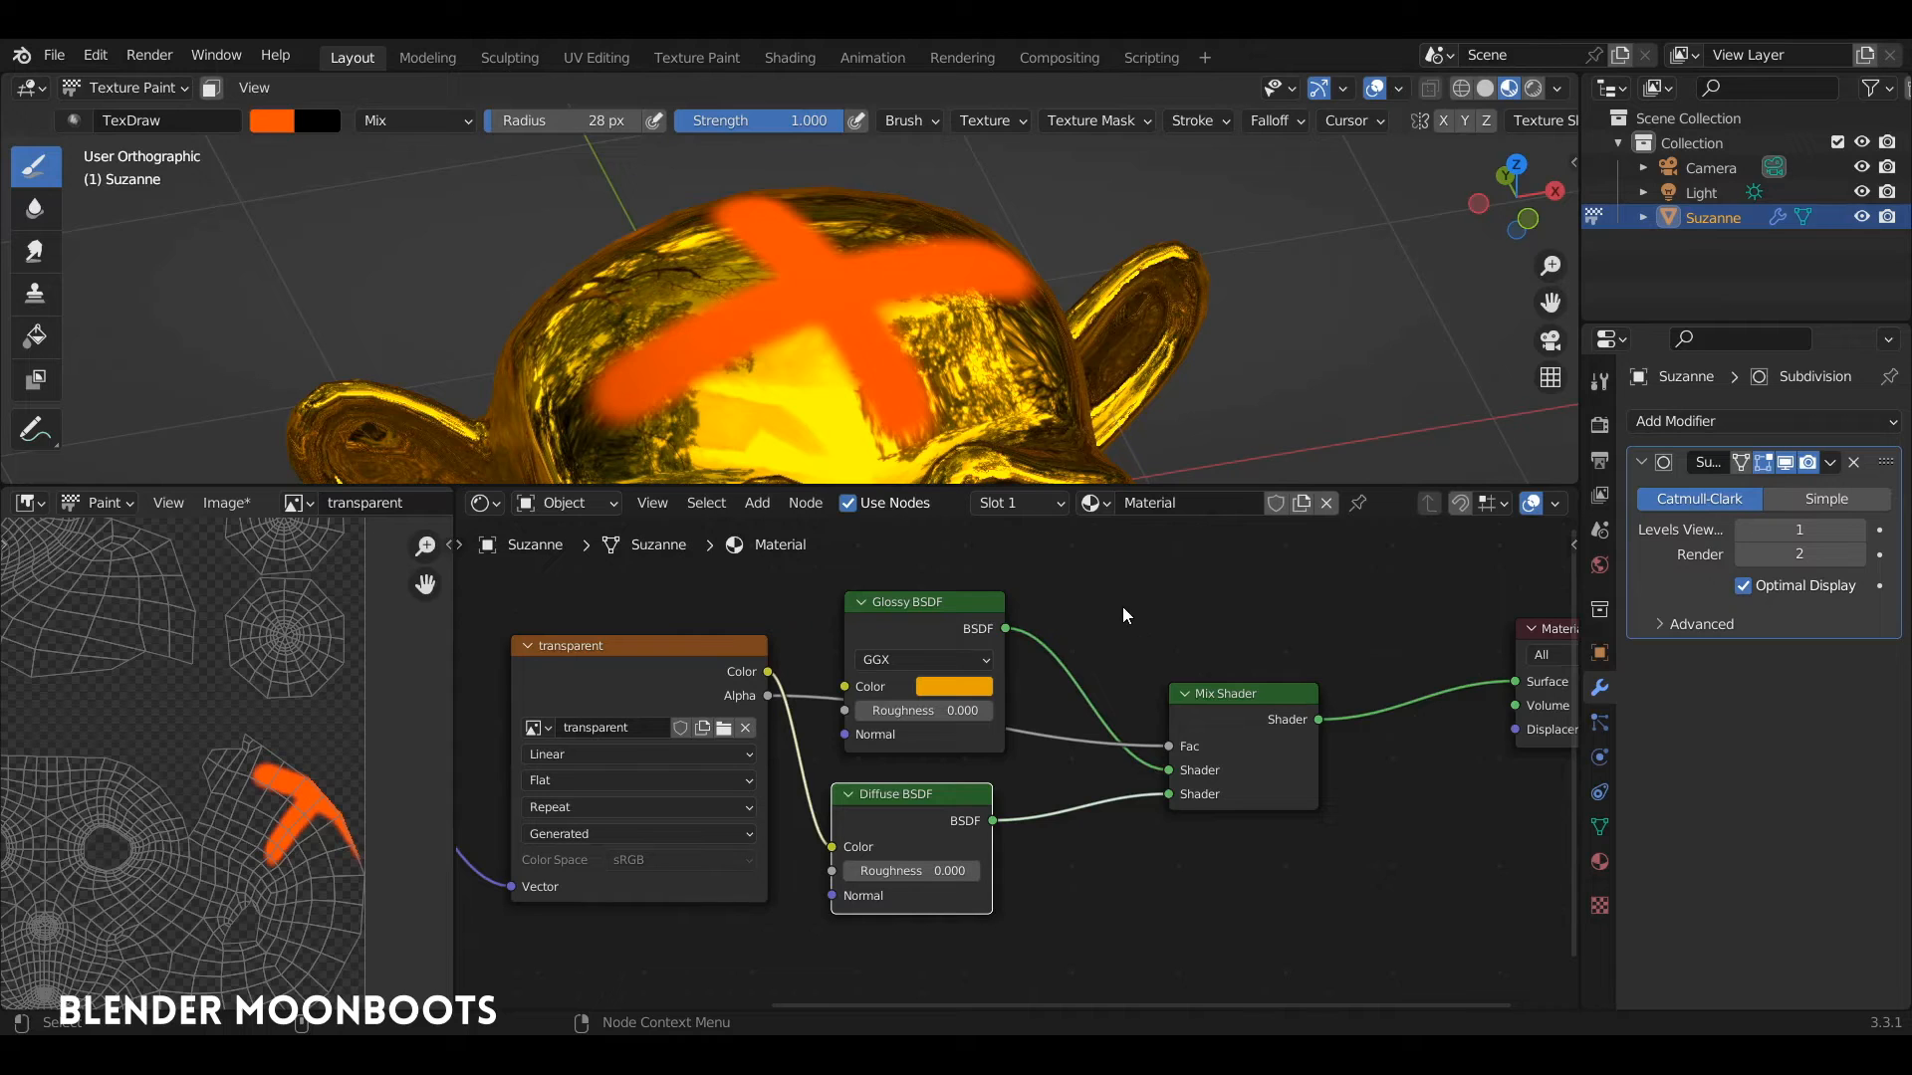
Lower the transparent texture node and widen the gap between the Glossy and Diffuse nodes for the Alpha link.
middle_click_drag(365, 730, 417, 766, "ctrl")
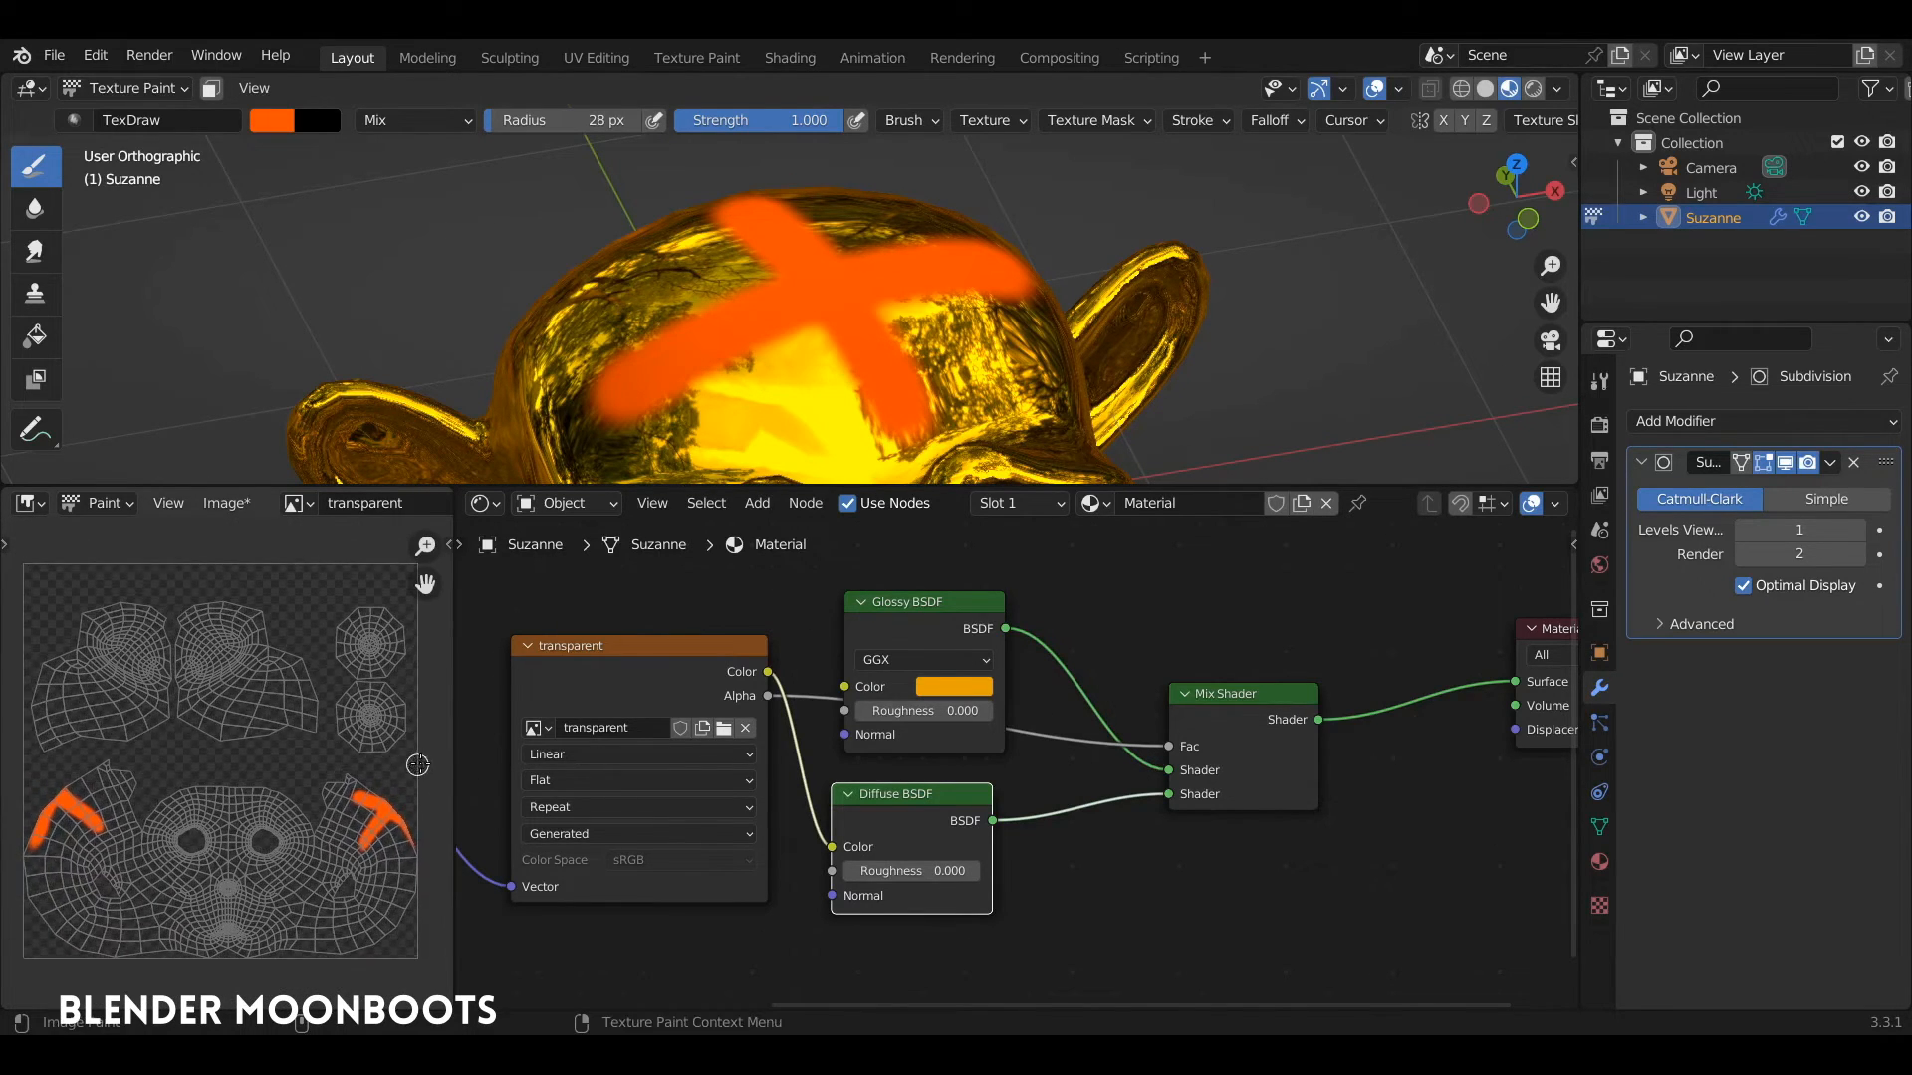
middle_click_drag(876, 349, 911, 396)
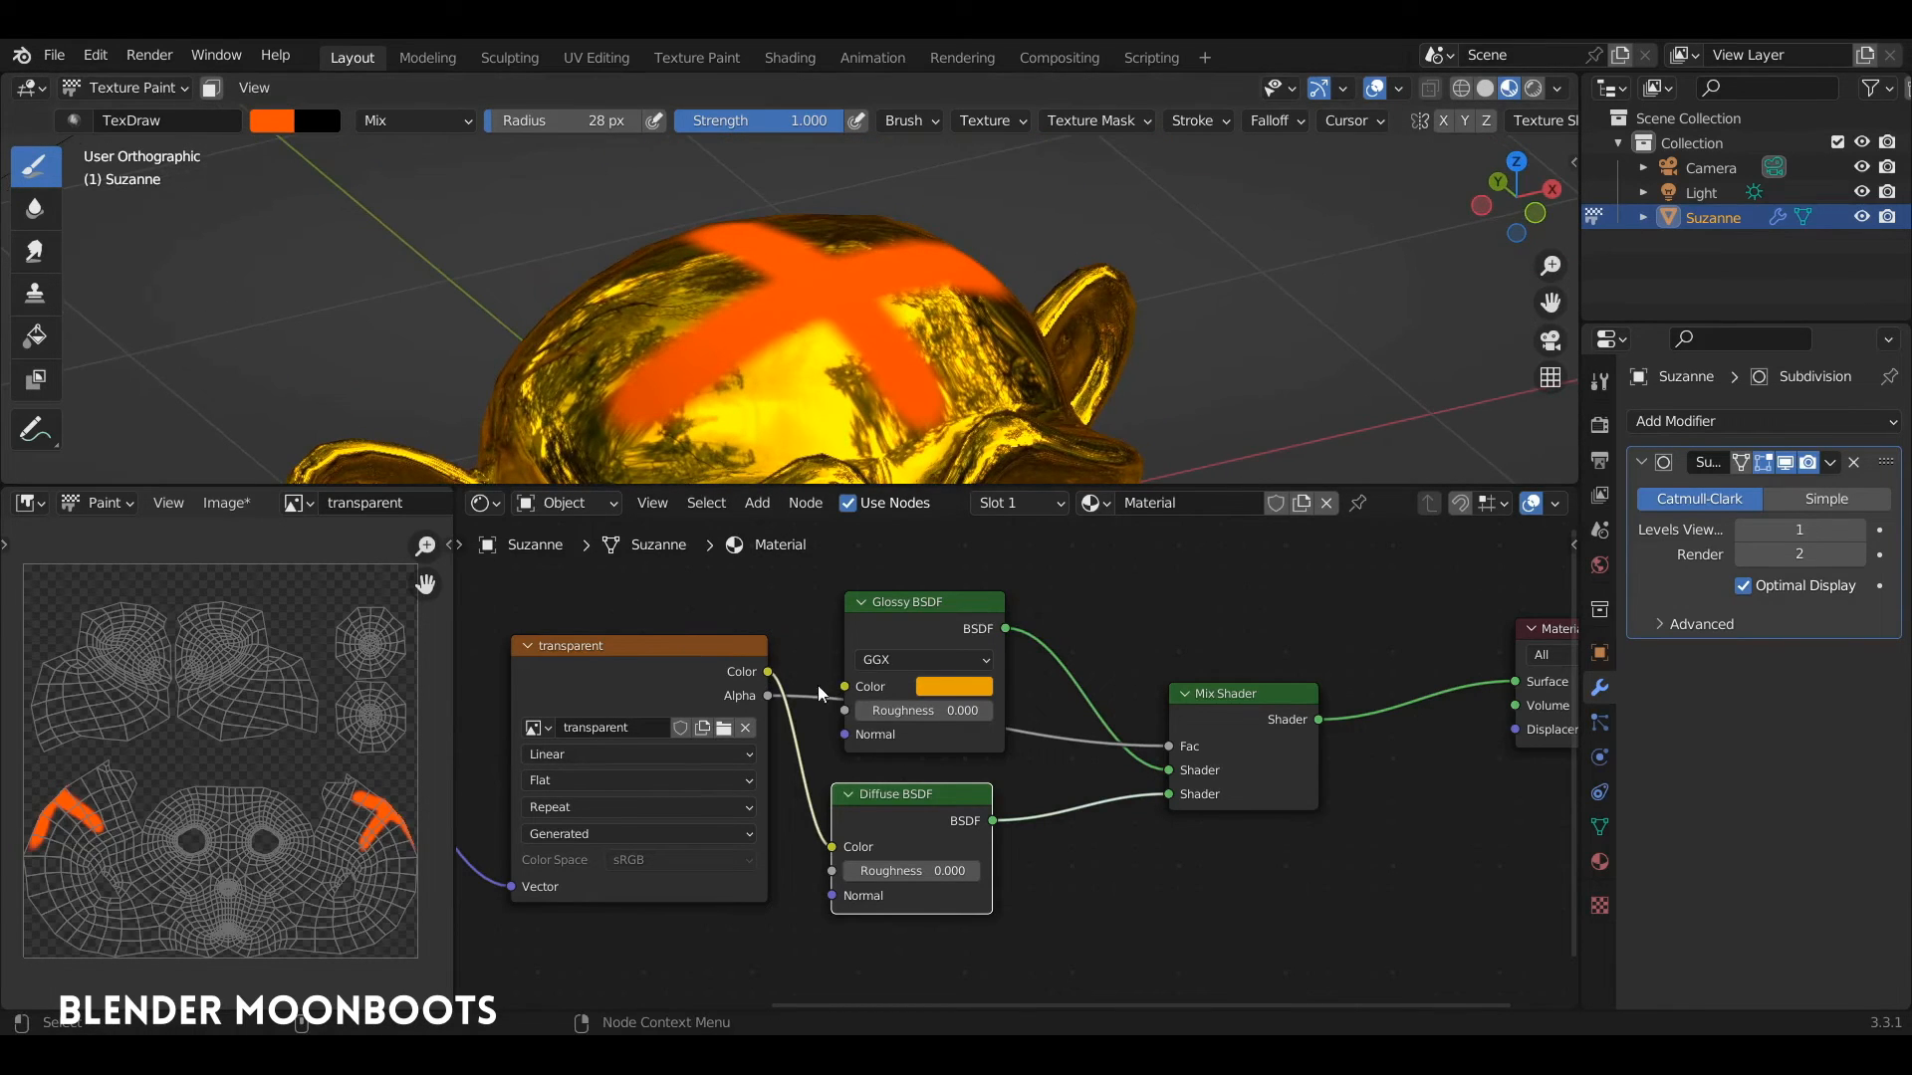
left_click_drag(707, 661, 715, 737)
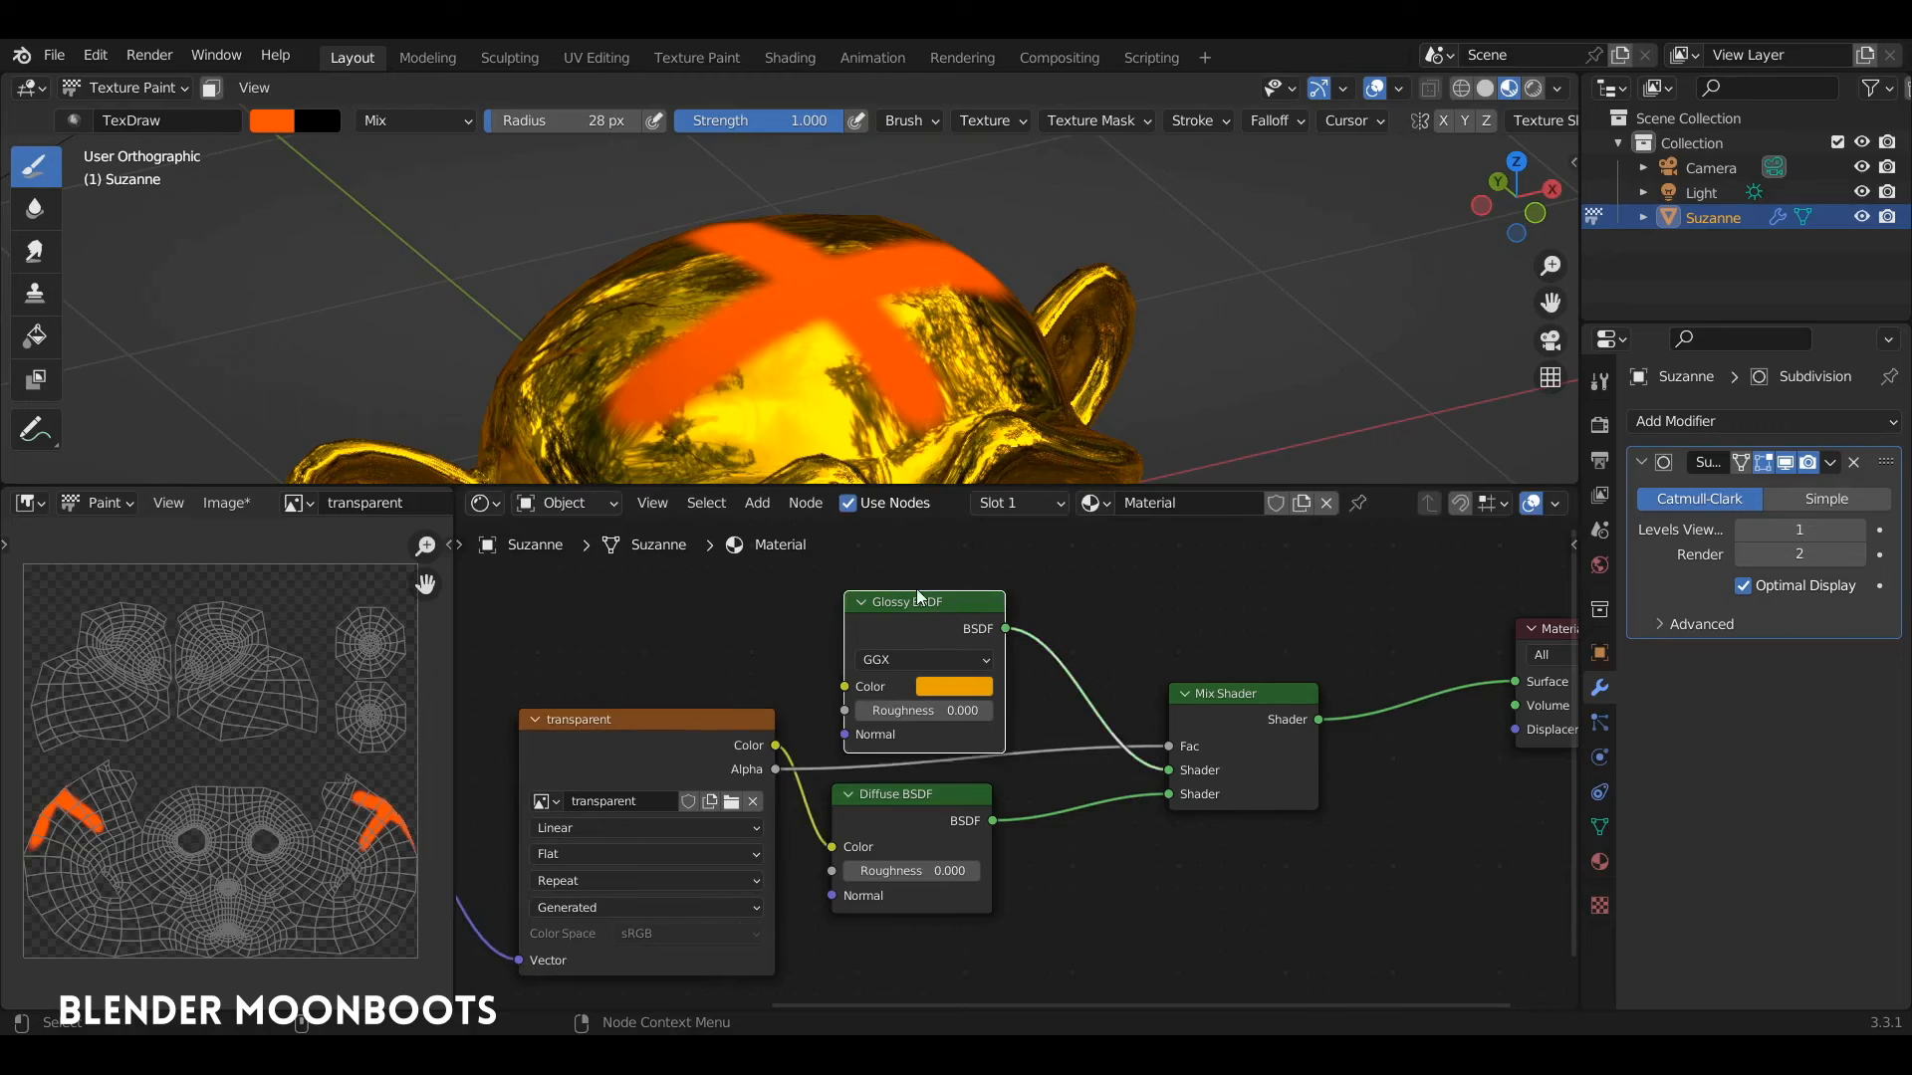
left_click_drag(916, 596, 907, 586)
left_click_drag(970, 803, 983, 814)
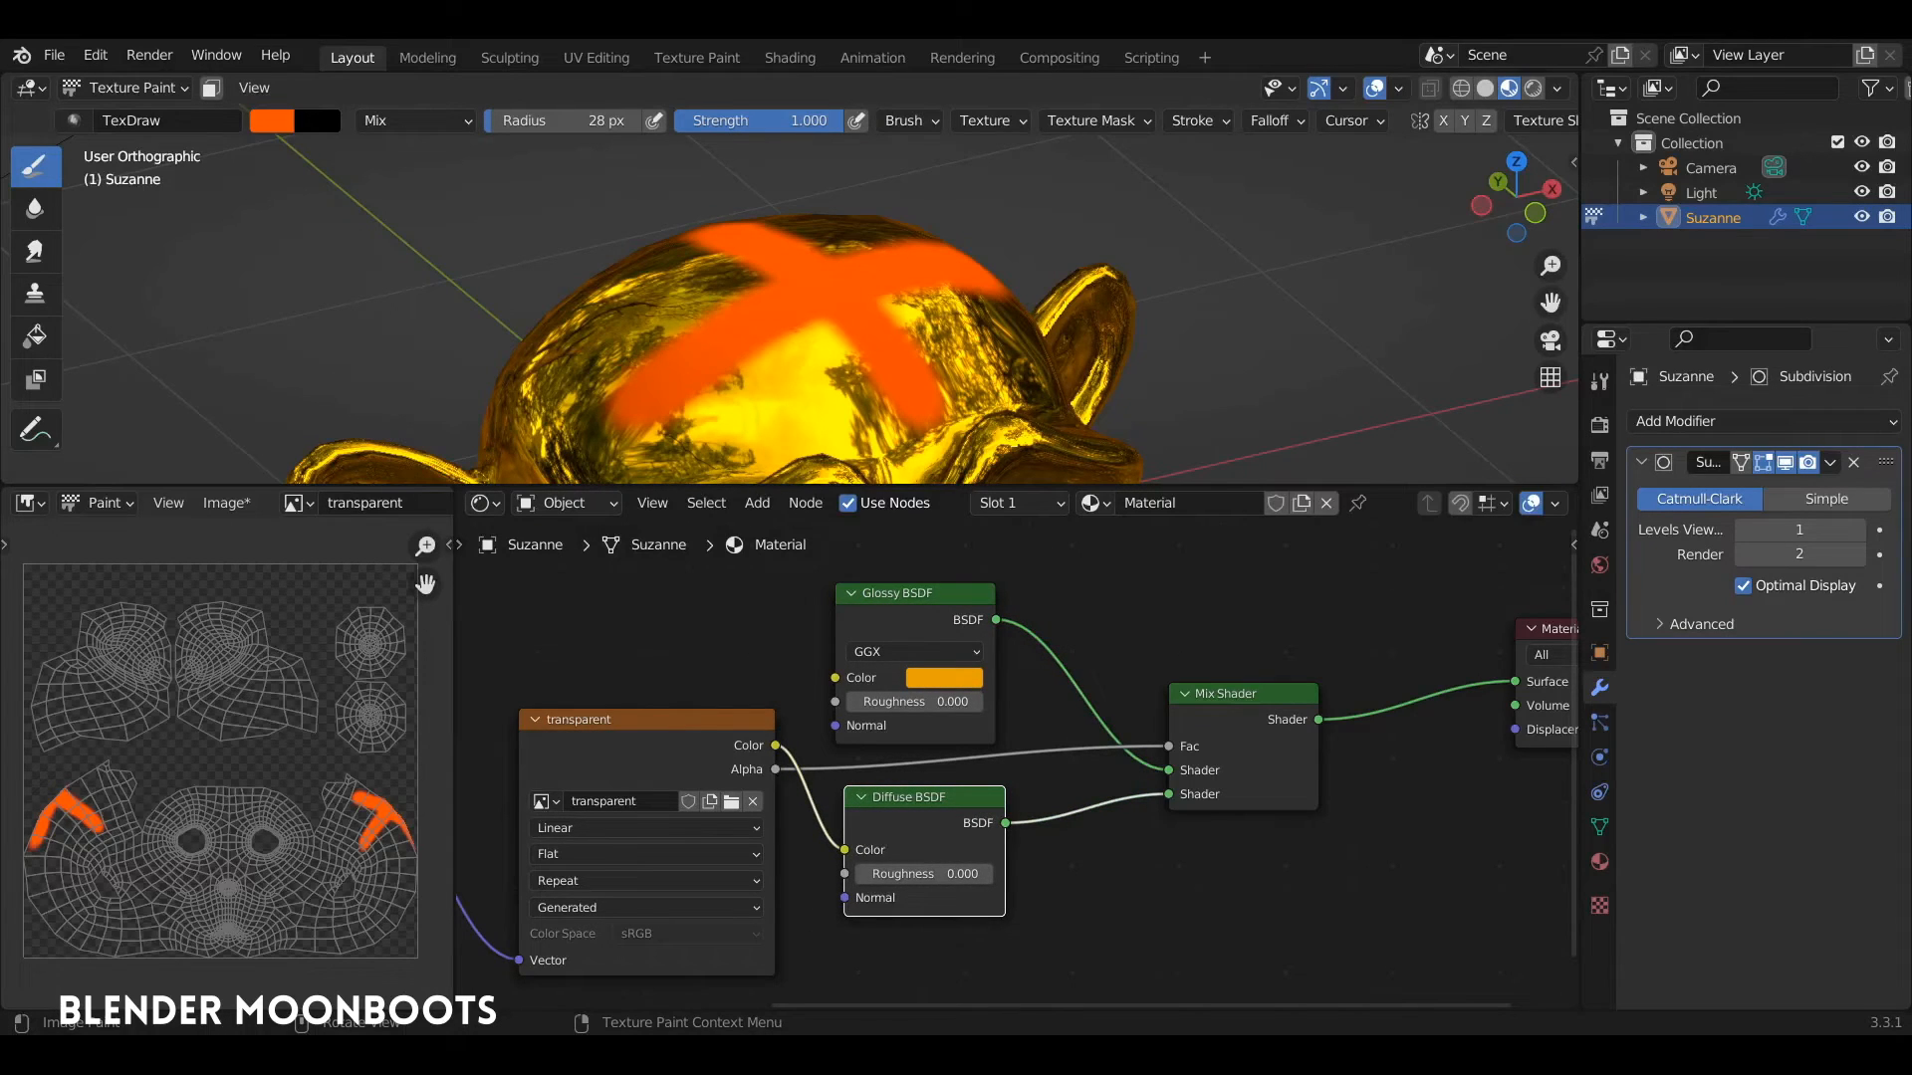
Pack the transparent image into the blend file and save the project.
left_click(227, 502)
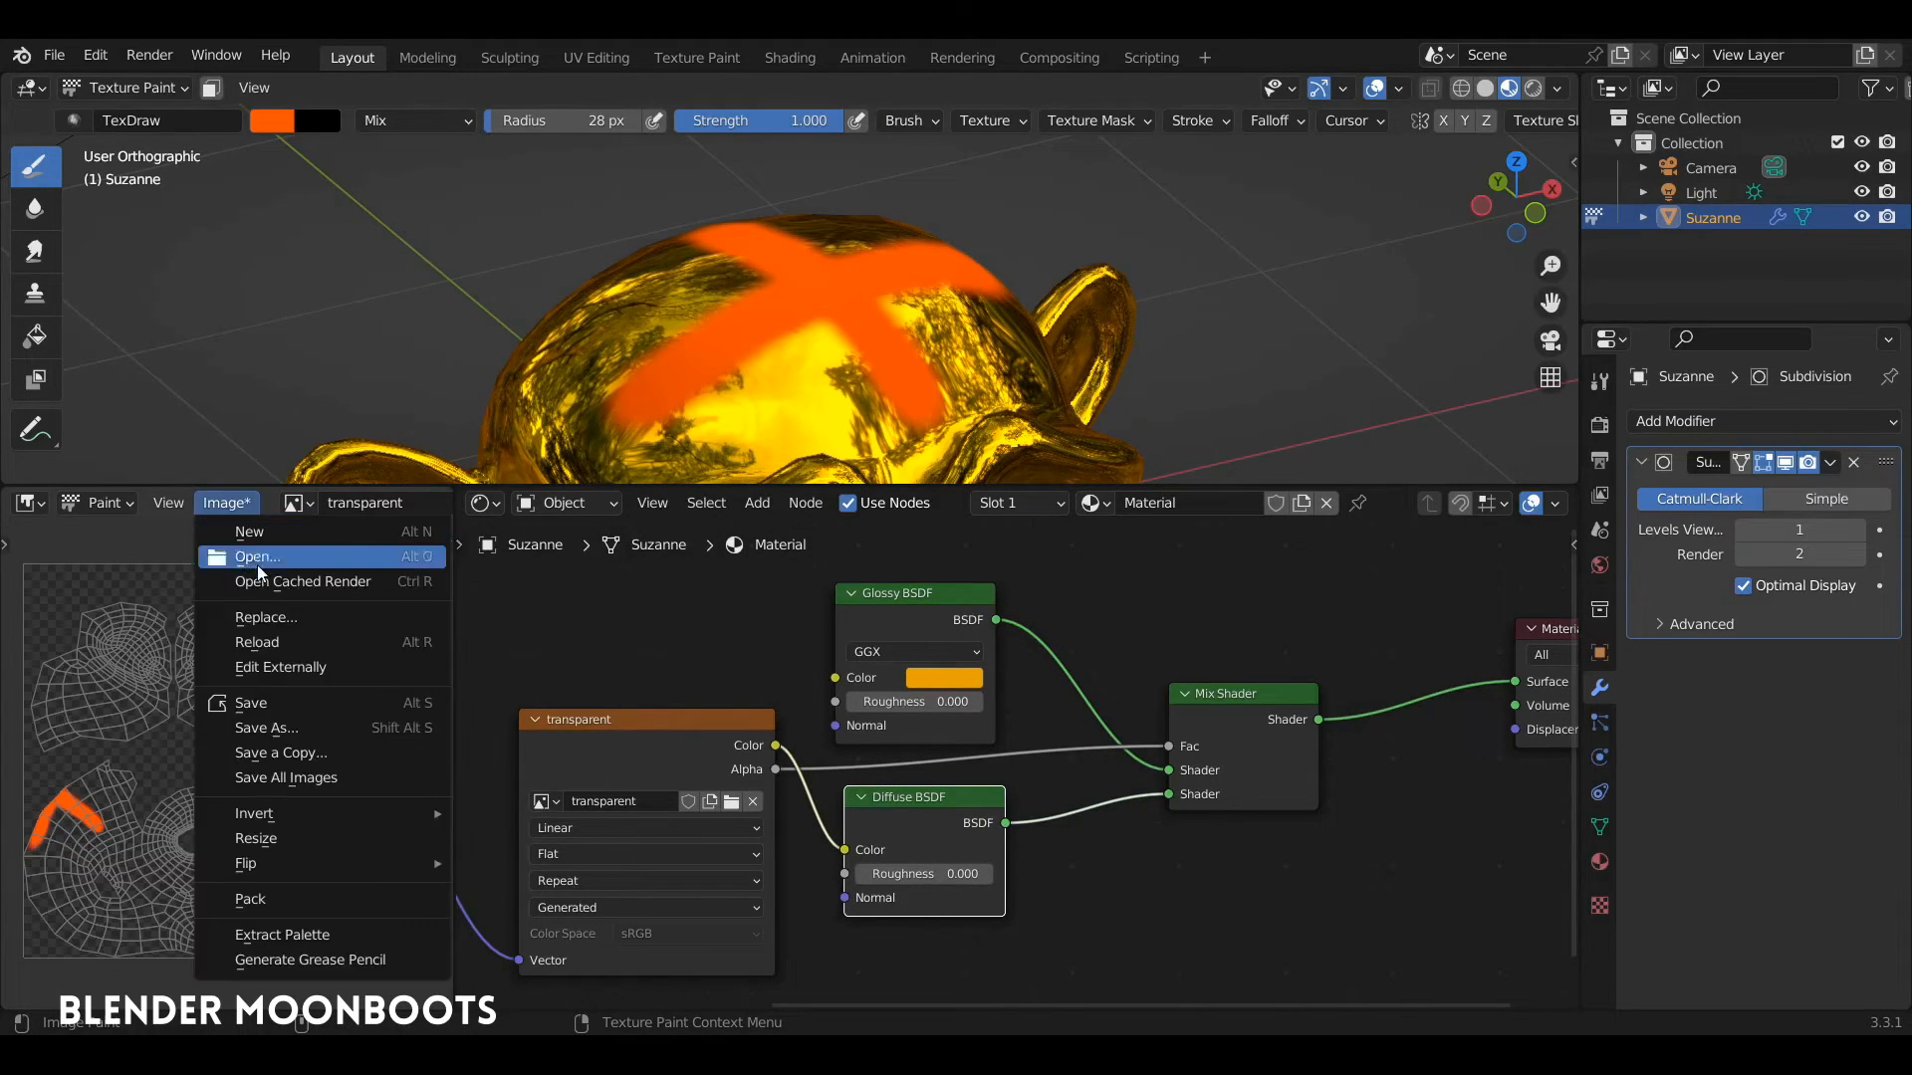
left_click(301, 902)
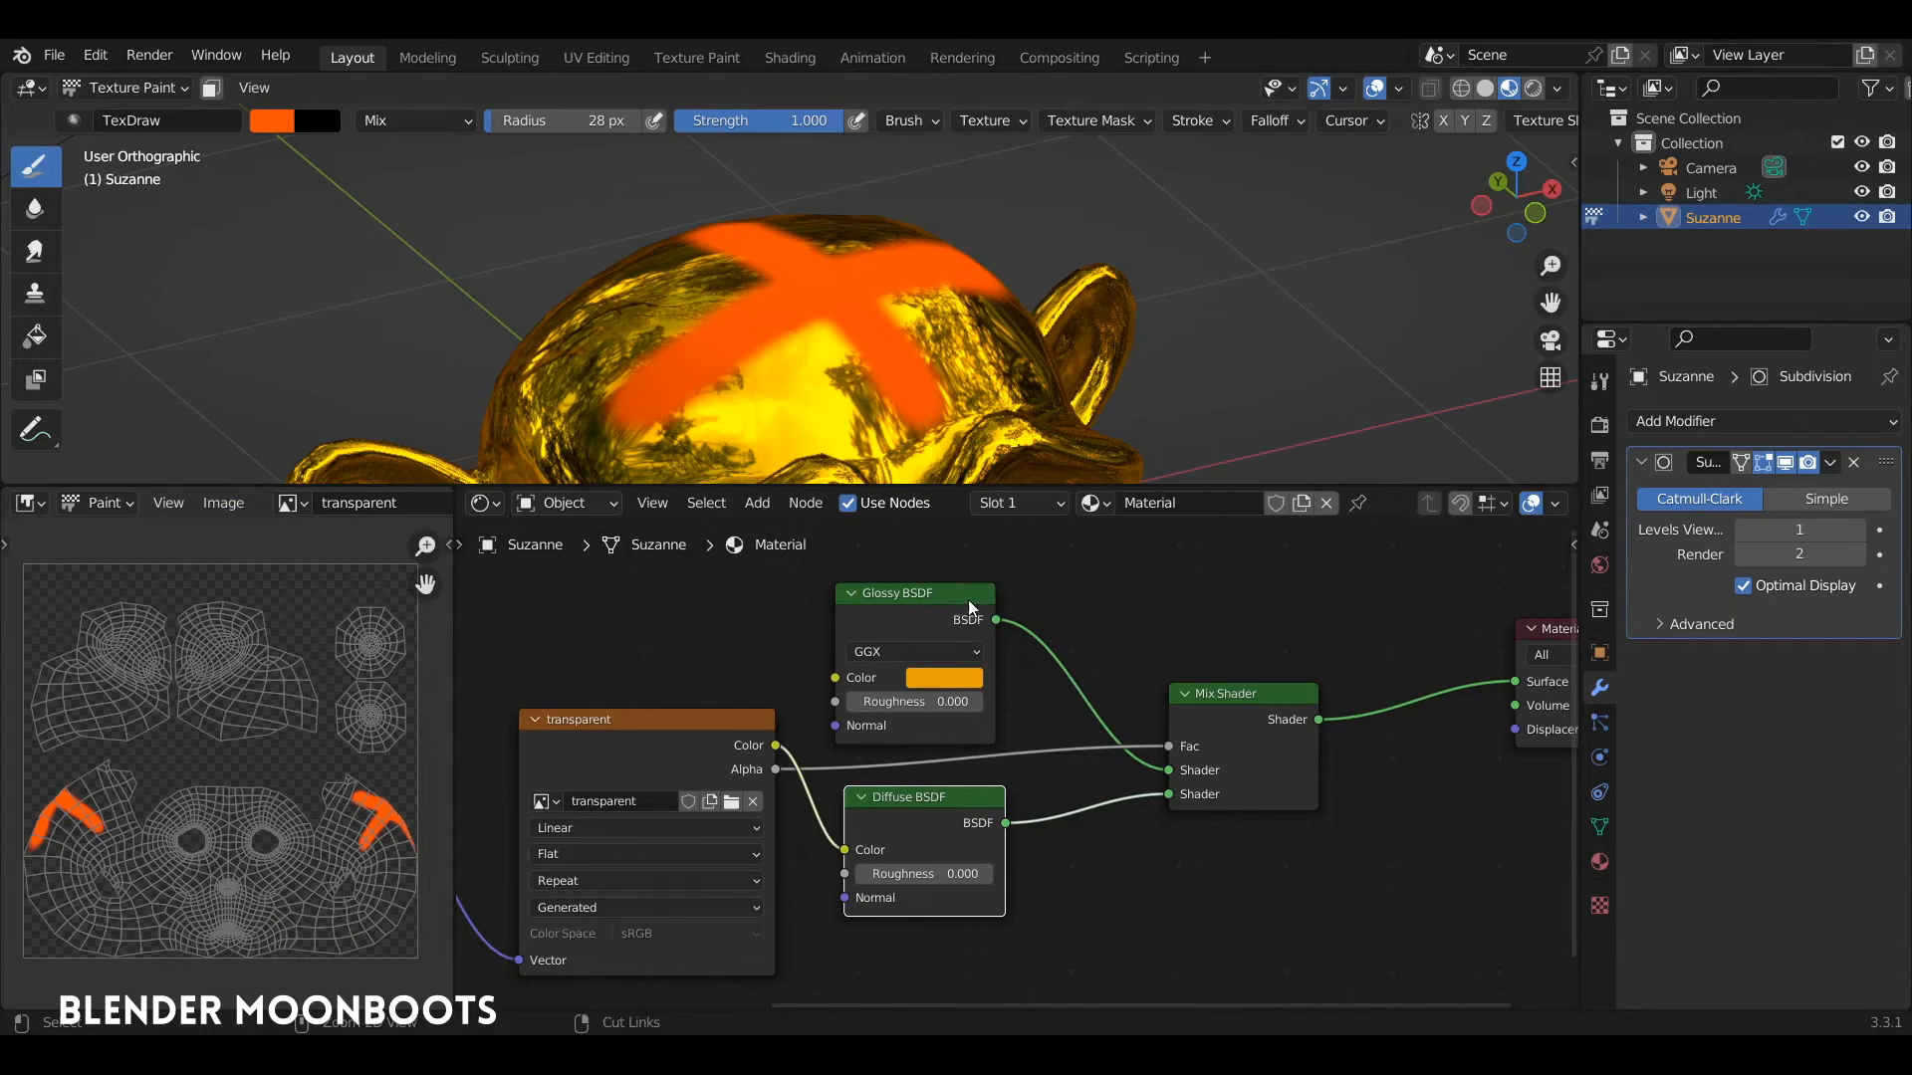
key("ctrl+s")
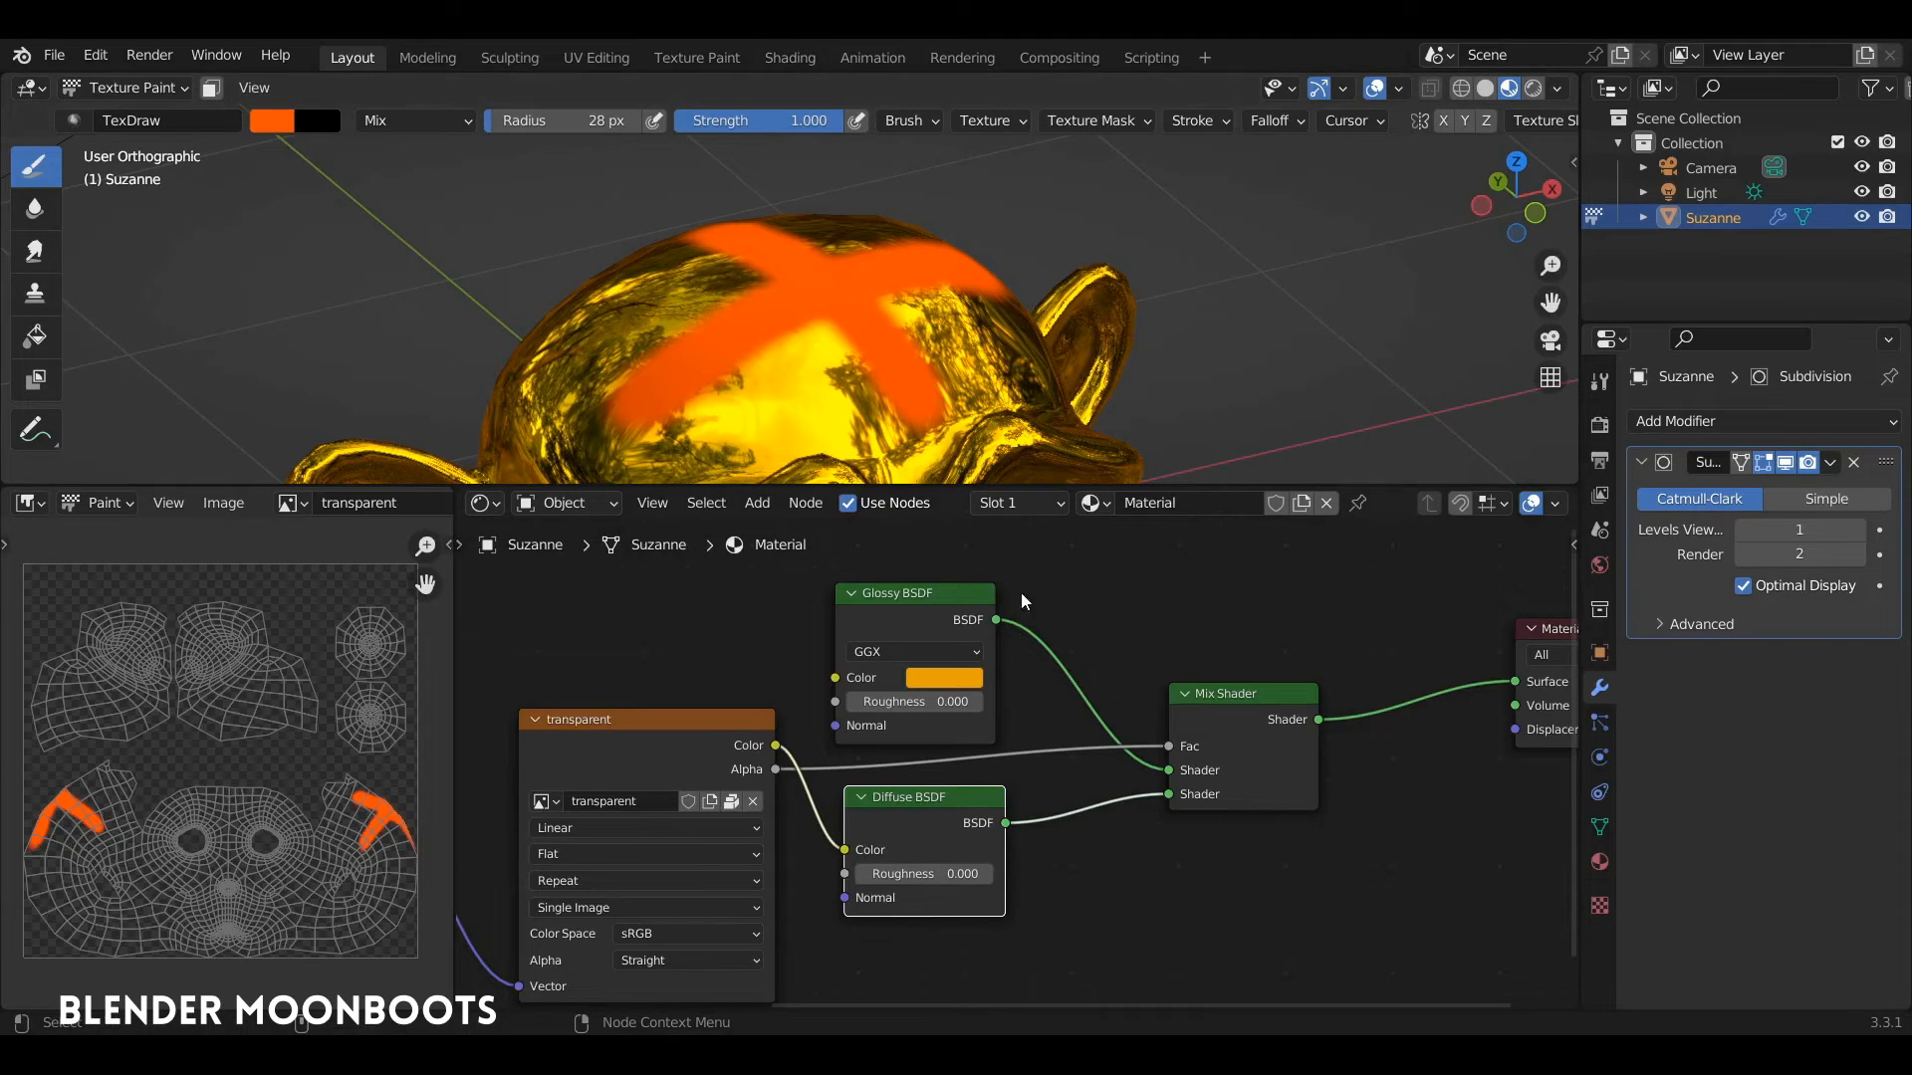
Align the Glossy BSDF node with the Diffuse BSDF below it and inspect the painted cross on Suzanne's head.
left_click_drag(915, 598, 919, 597)
left_click_drag(929, 798, 928, 799)
left_click(904, 608)
left_click_drag(910, 598, 913, 597)
scroll(963, 334, "down", 3)
mouse_move(963, 333)
middle_mouse_down()
mouse_move(911, 303)
mouse_move(1004, 375)
mouse_move(993, 299)
mouse_move(916, 353)
middle_mouse_up()
scroll(992, 297, "up", 5)
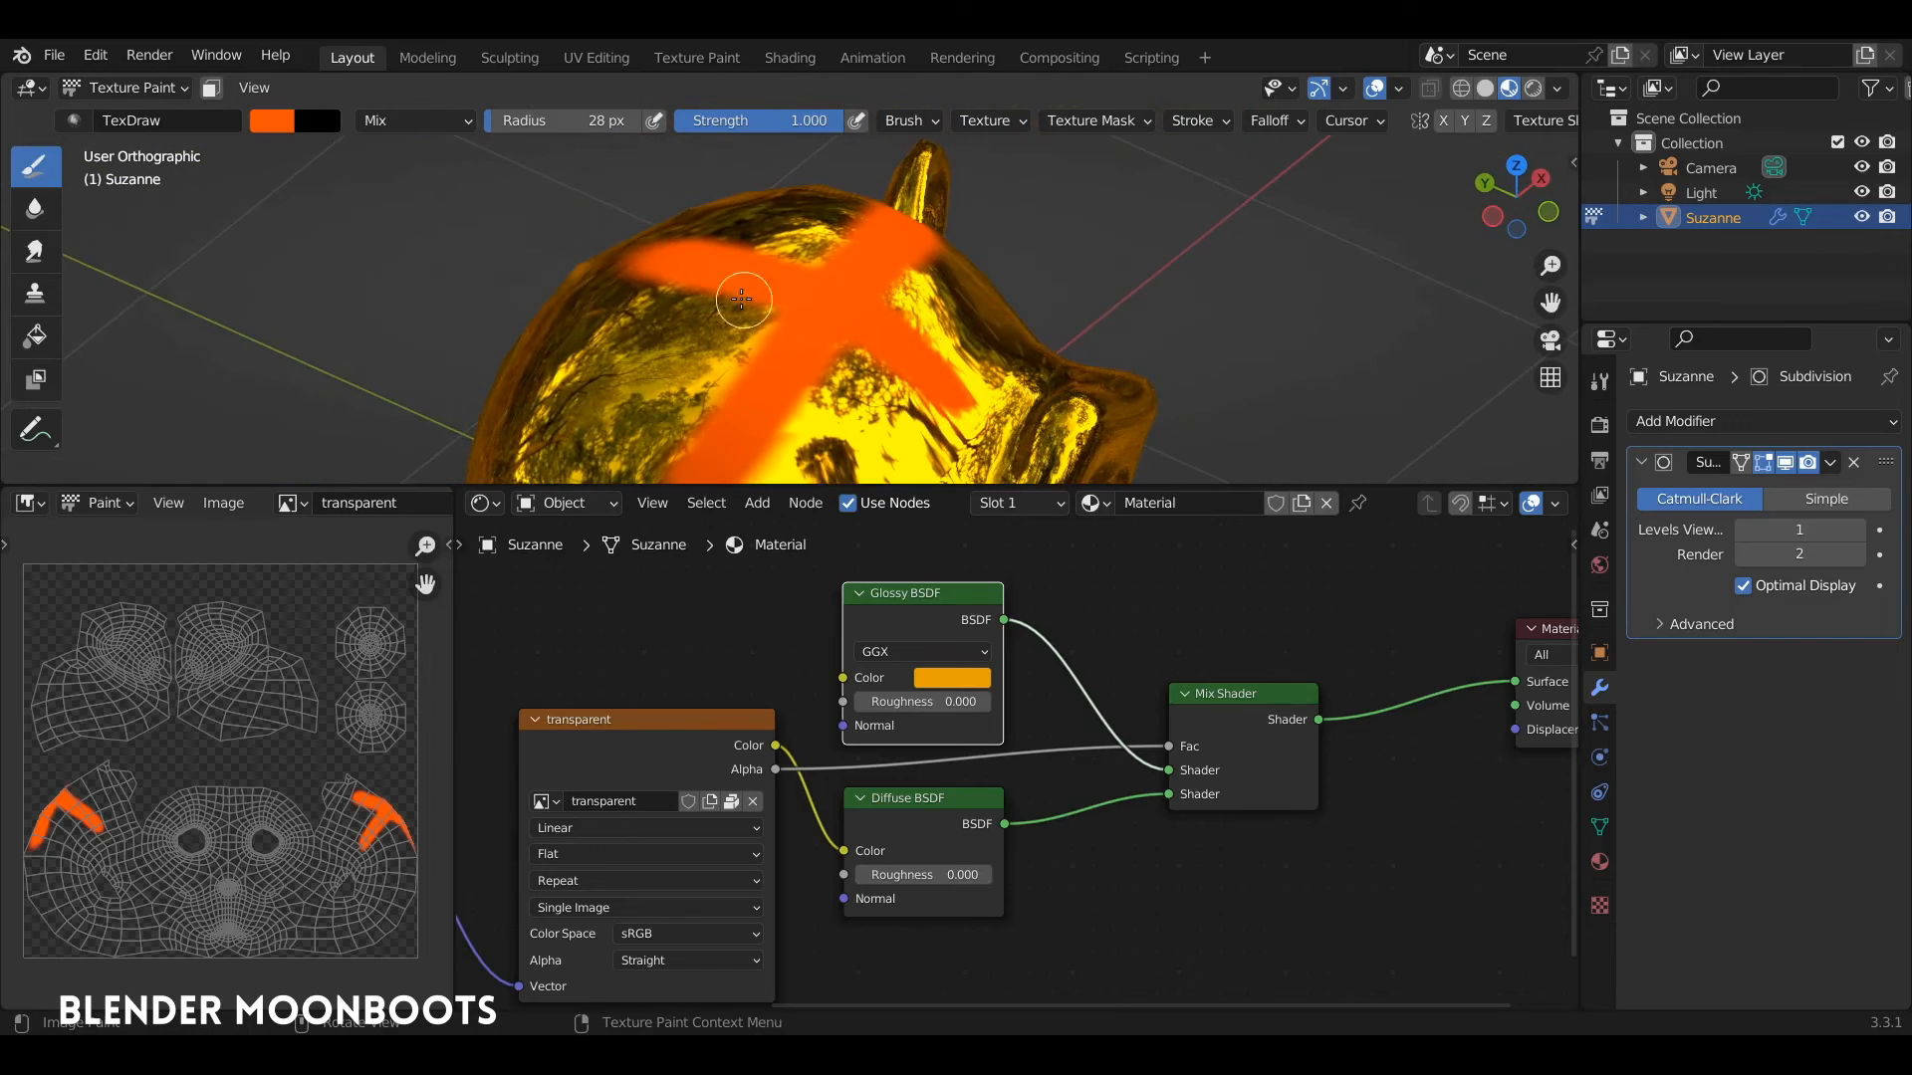
middle_click_drag(839, 281, 742, 372)
scroll(993, 332, "down", 5)
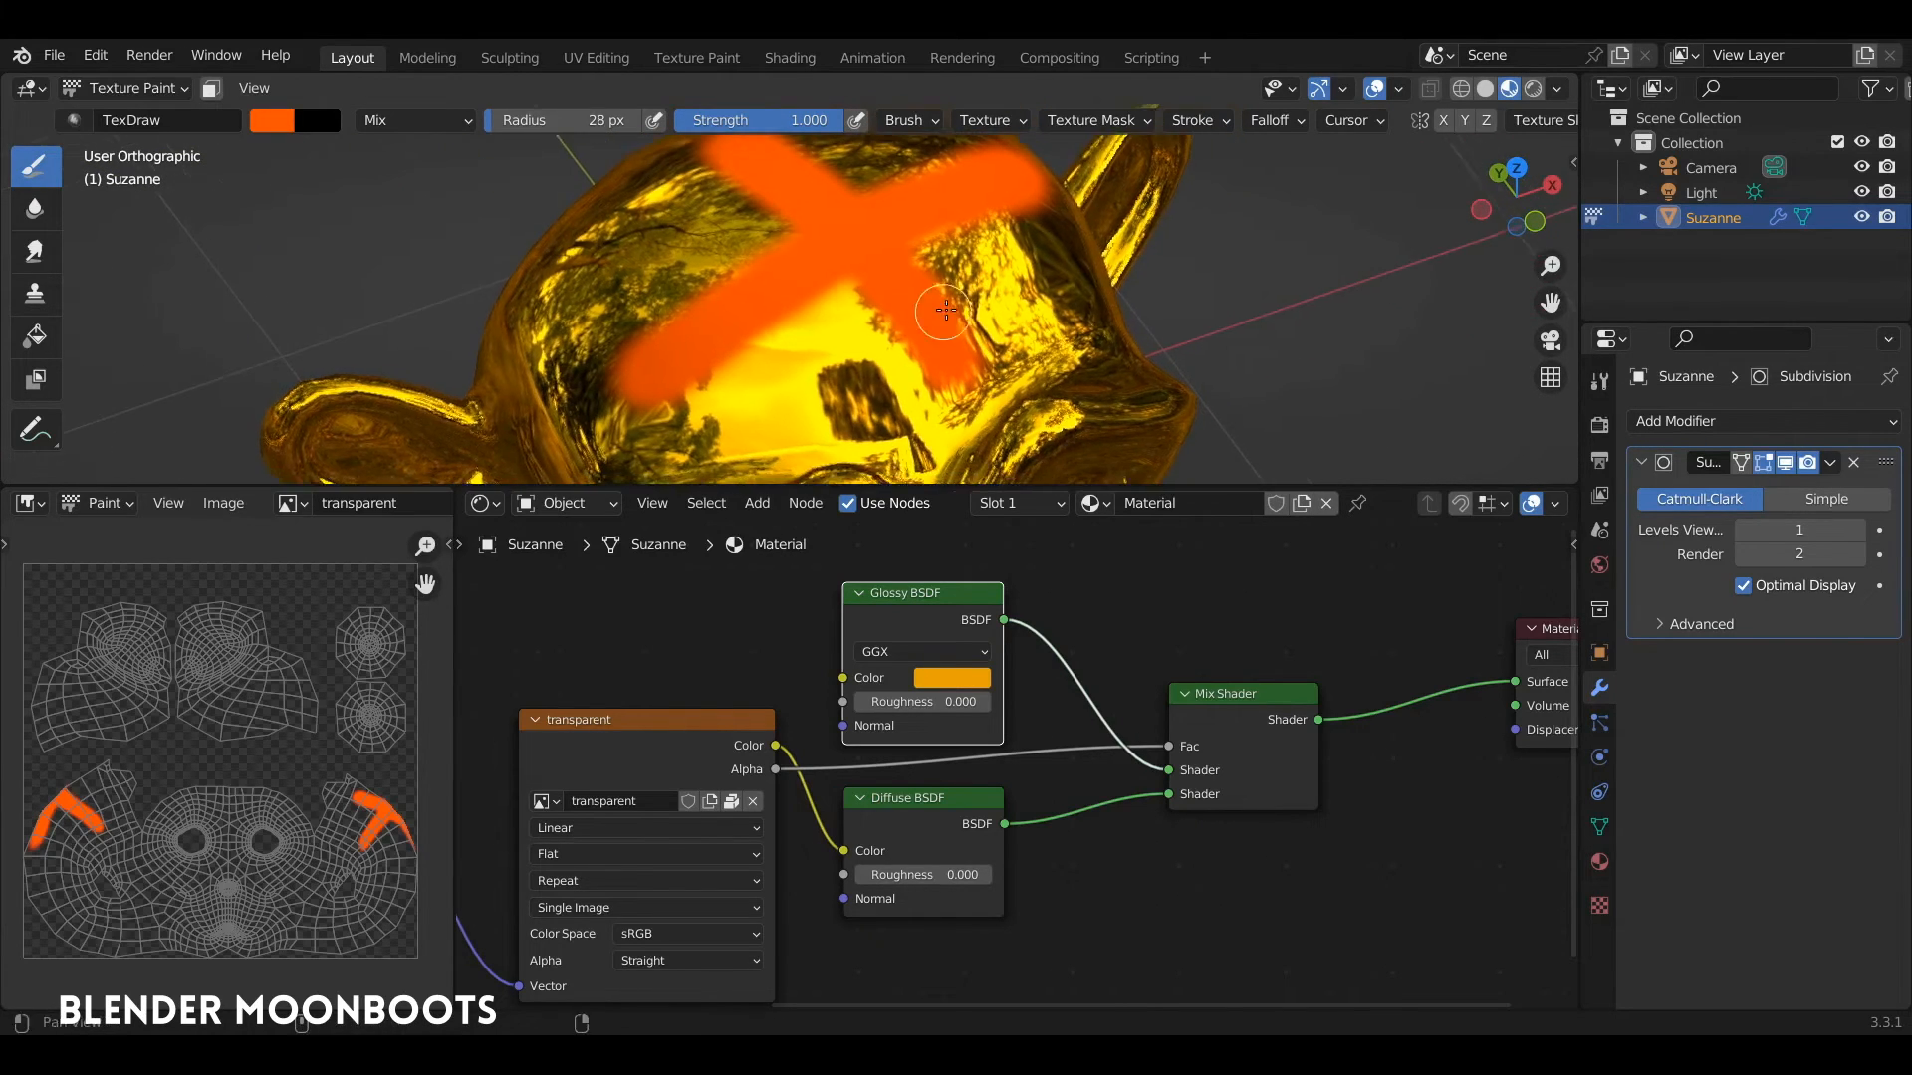
Connect the Glossy BSDF directly to the Material Output's Surface and move it beside the output, clear of the Mix Shader.
middle_click_drag(1178, 781, 986, 777)
left_click_drag(983, 783, 1334, 697)
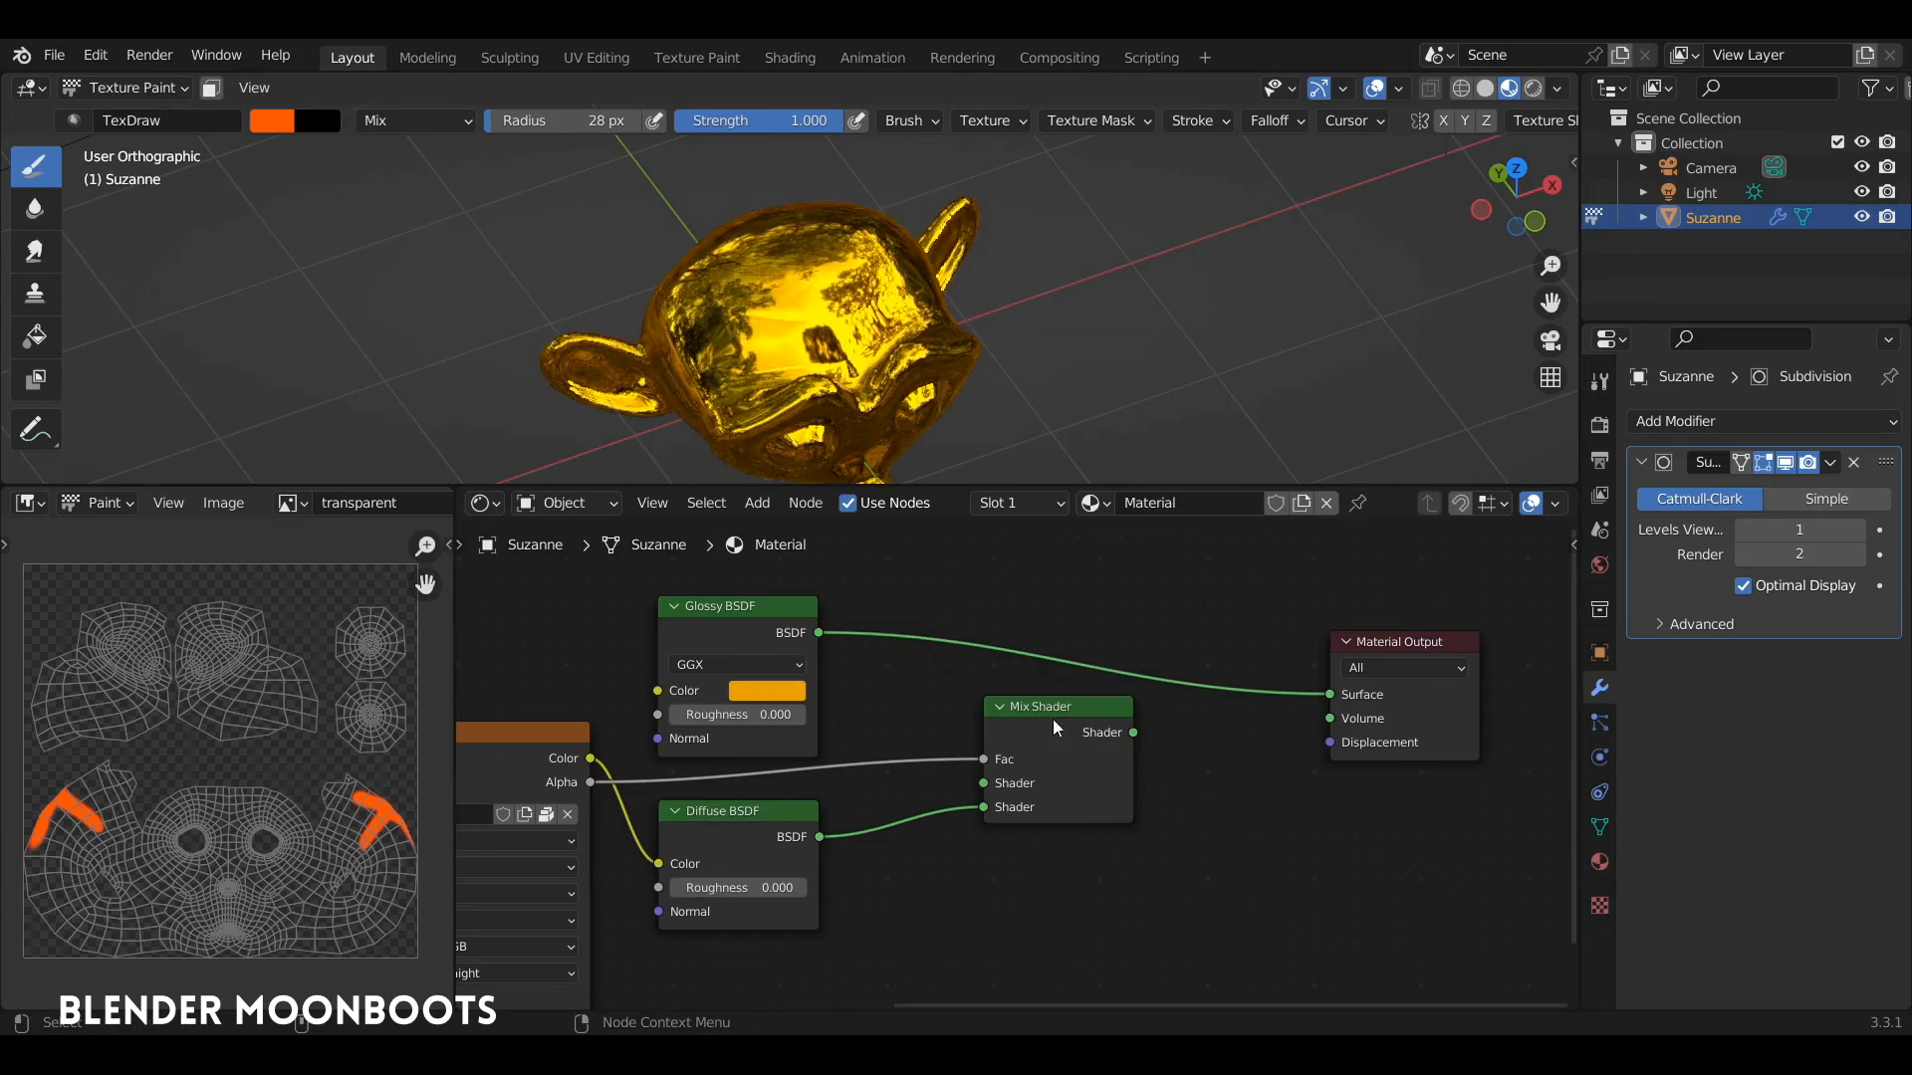
left_click_drag(1055, 709, 953, 805)
left_click_drag(789, 623, 1168, 633)
Delete the Diffuse BSDF and Mix Shader nodes.
middle_click_drag(888, 696, 976, 601)
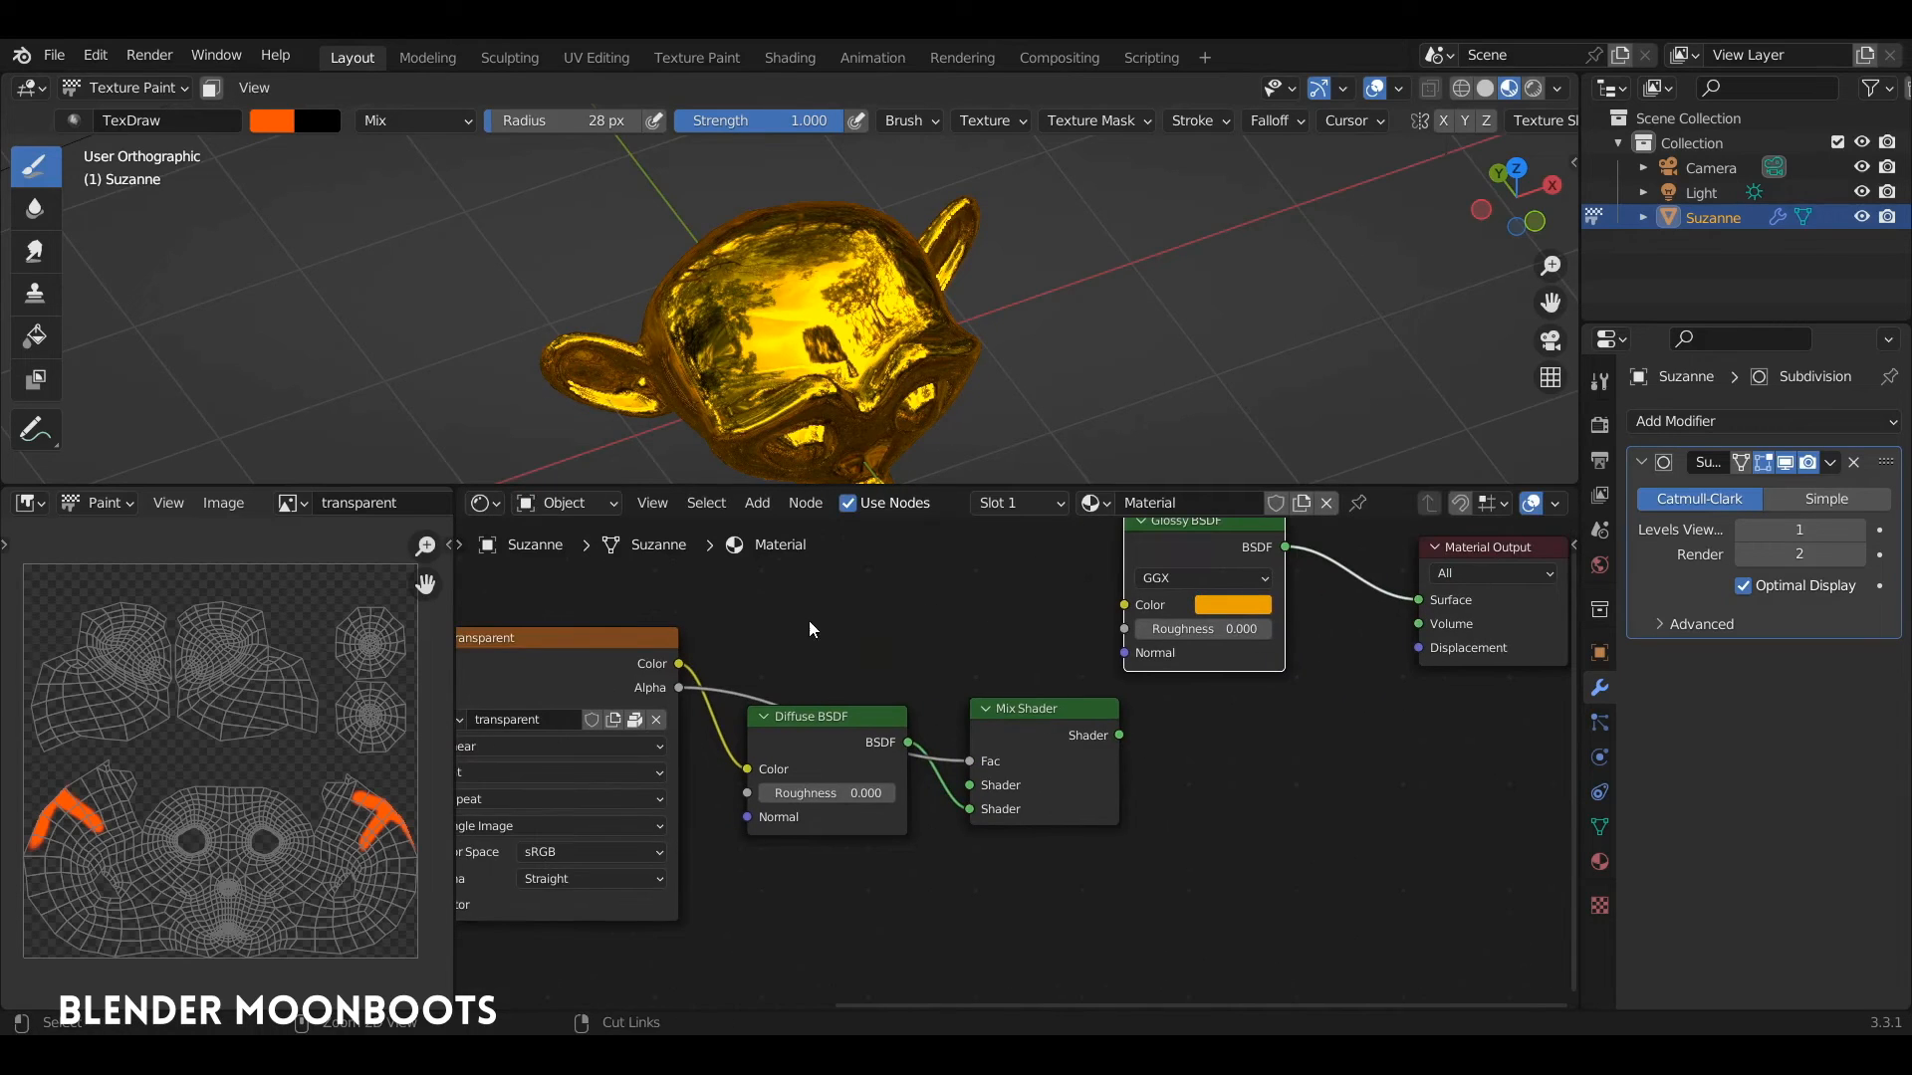
left_click(834, 713)
key("x")
left_click(1013, 723)
key("x")
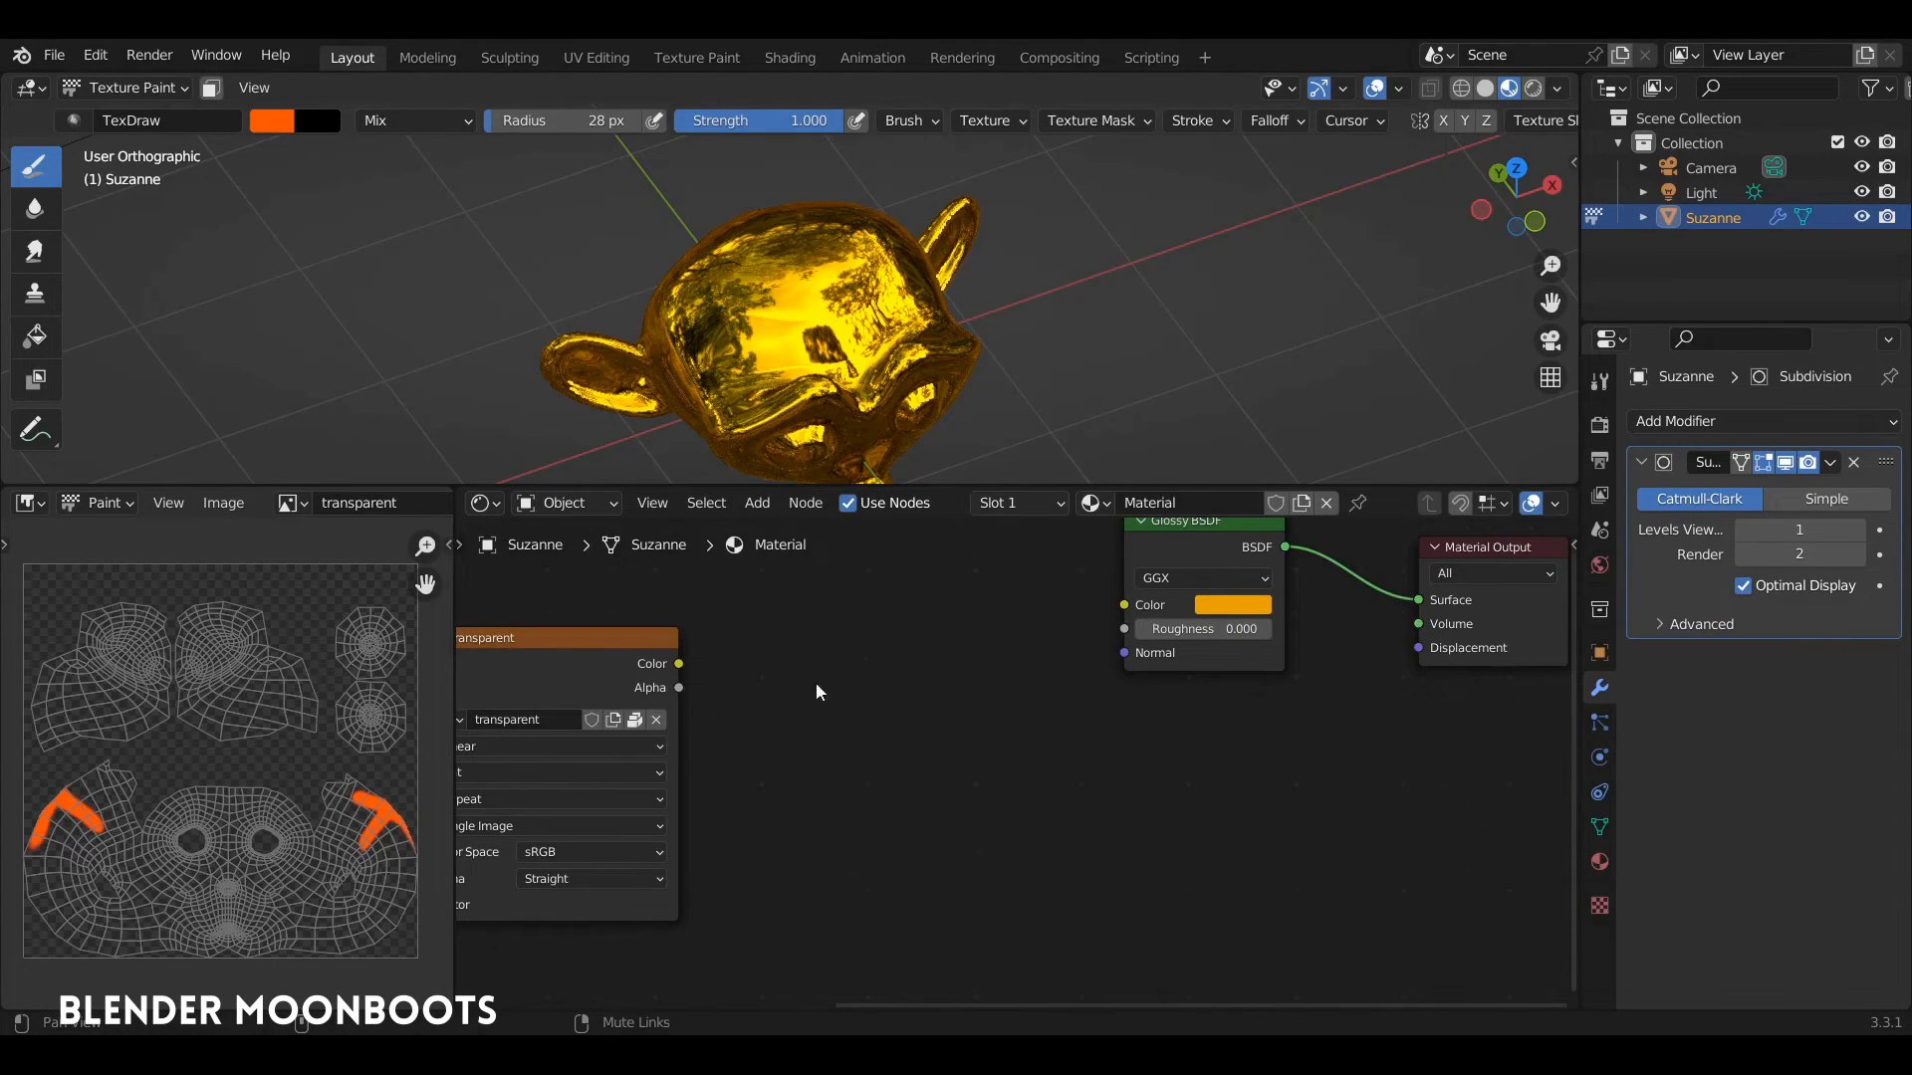
Move the Glossy BSDF closer to the Material Output, then add a MixRGB node and link its Color to the Glossy BSDF's Color.
middle_click_drag(815, 683, 711, 770)
left_click_drag(1086, 627, 1105, 713)
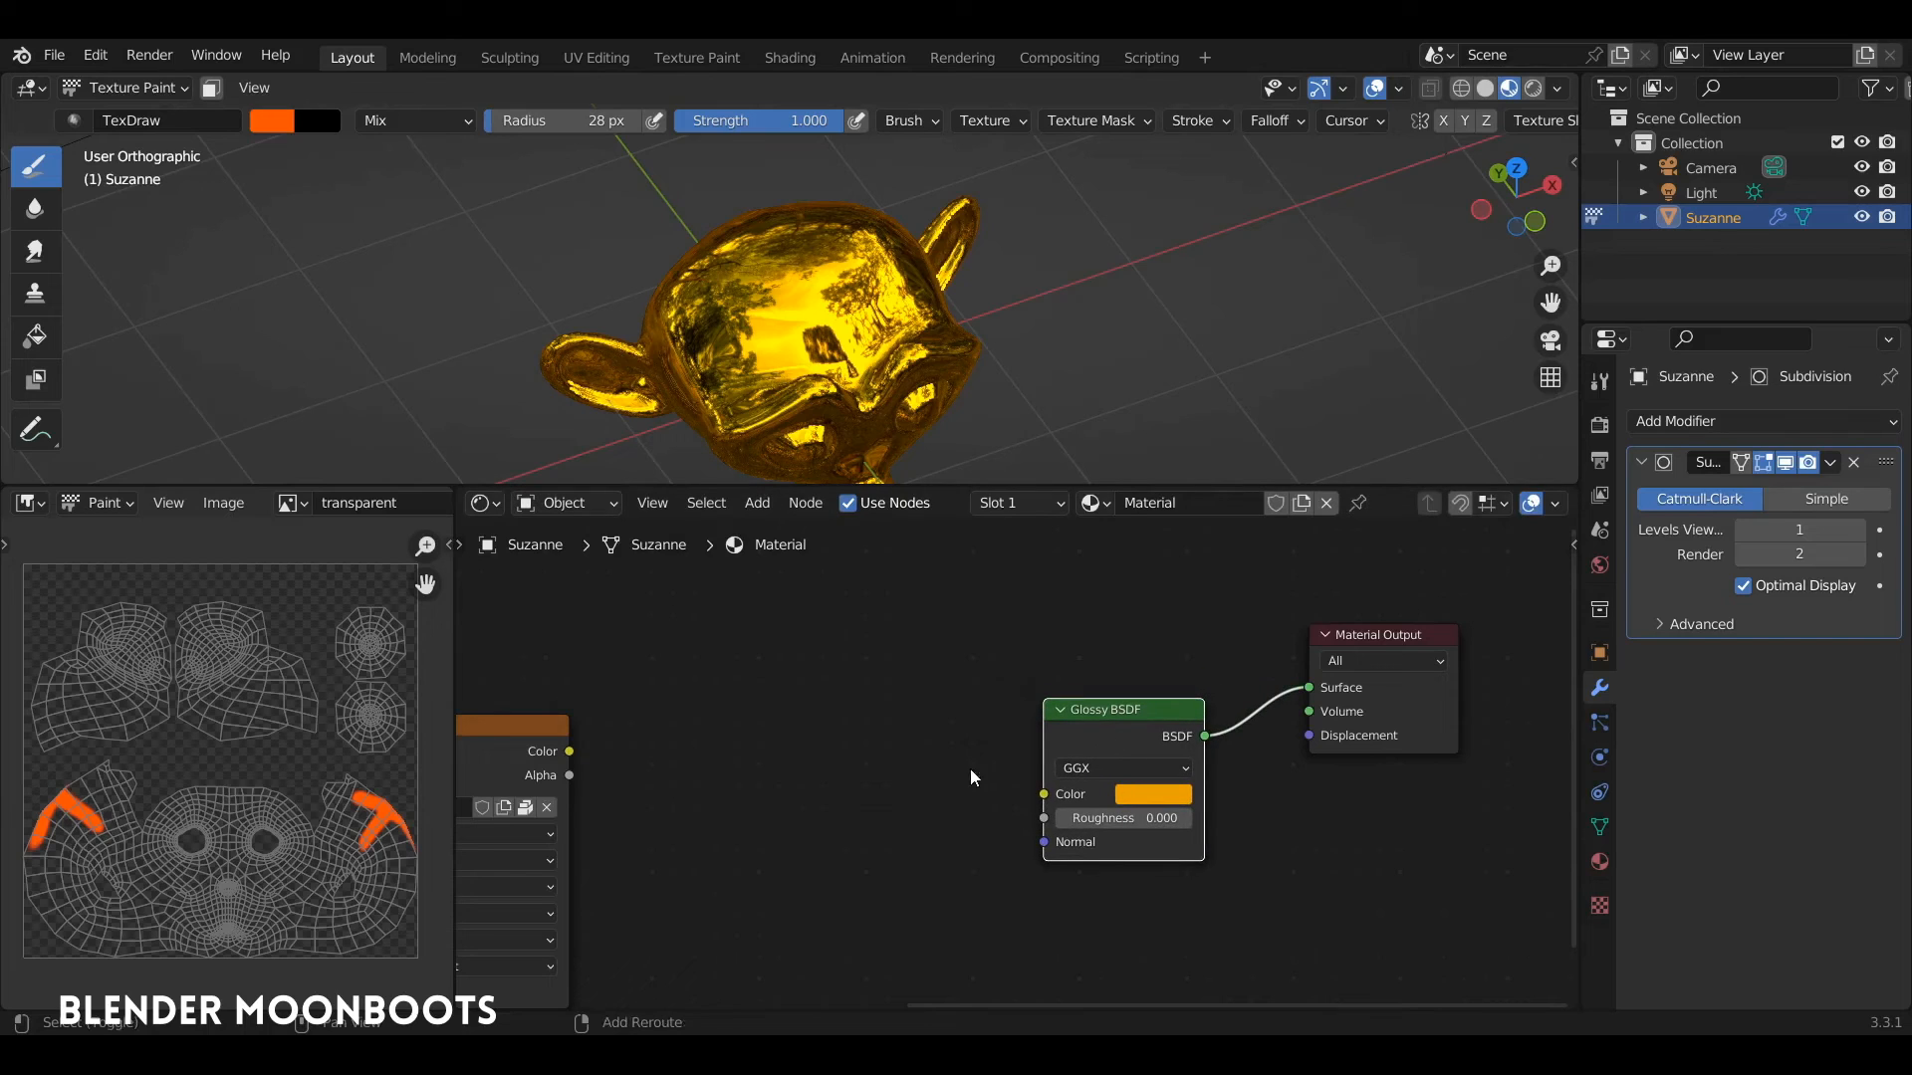
key("shift+a")
mouse_move(851, 775)
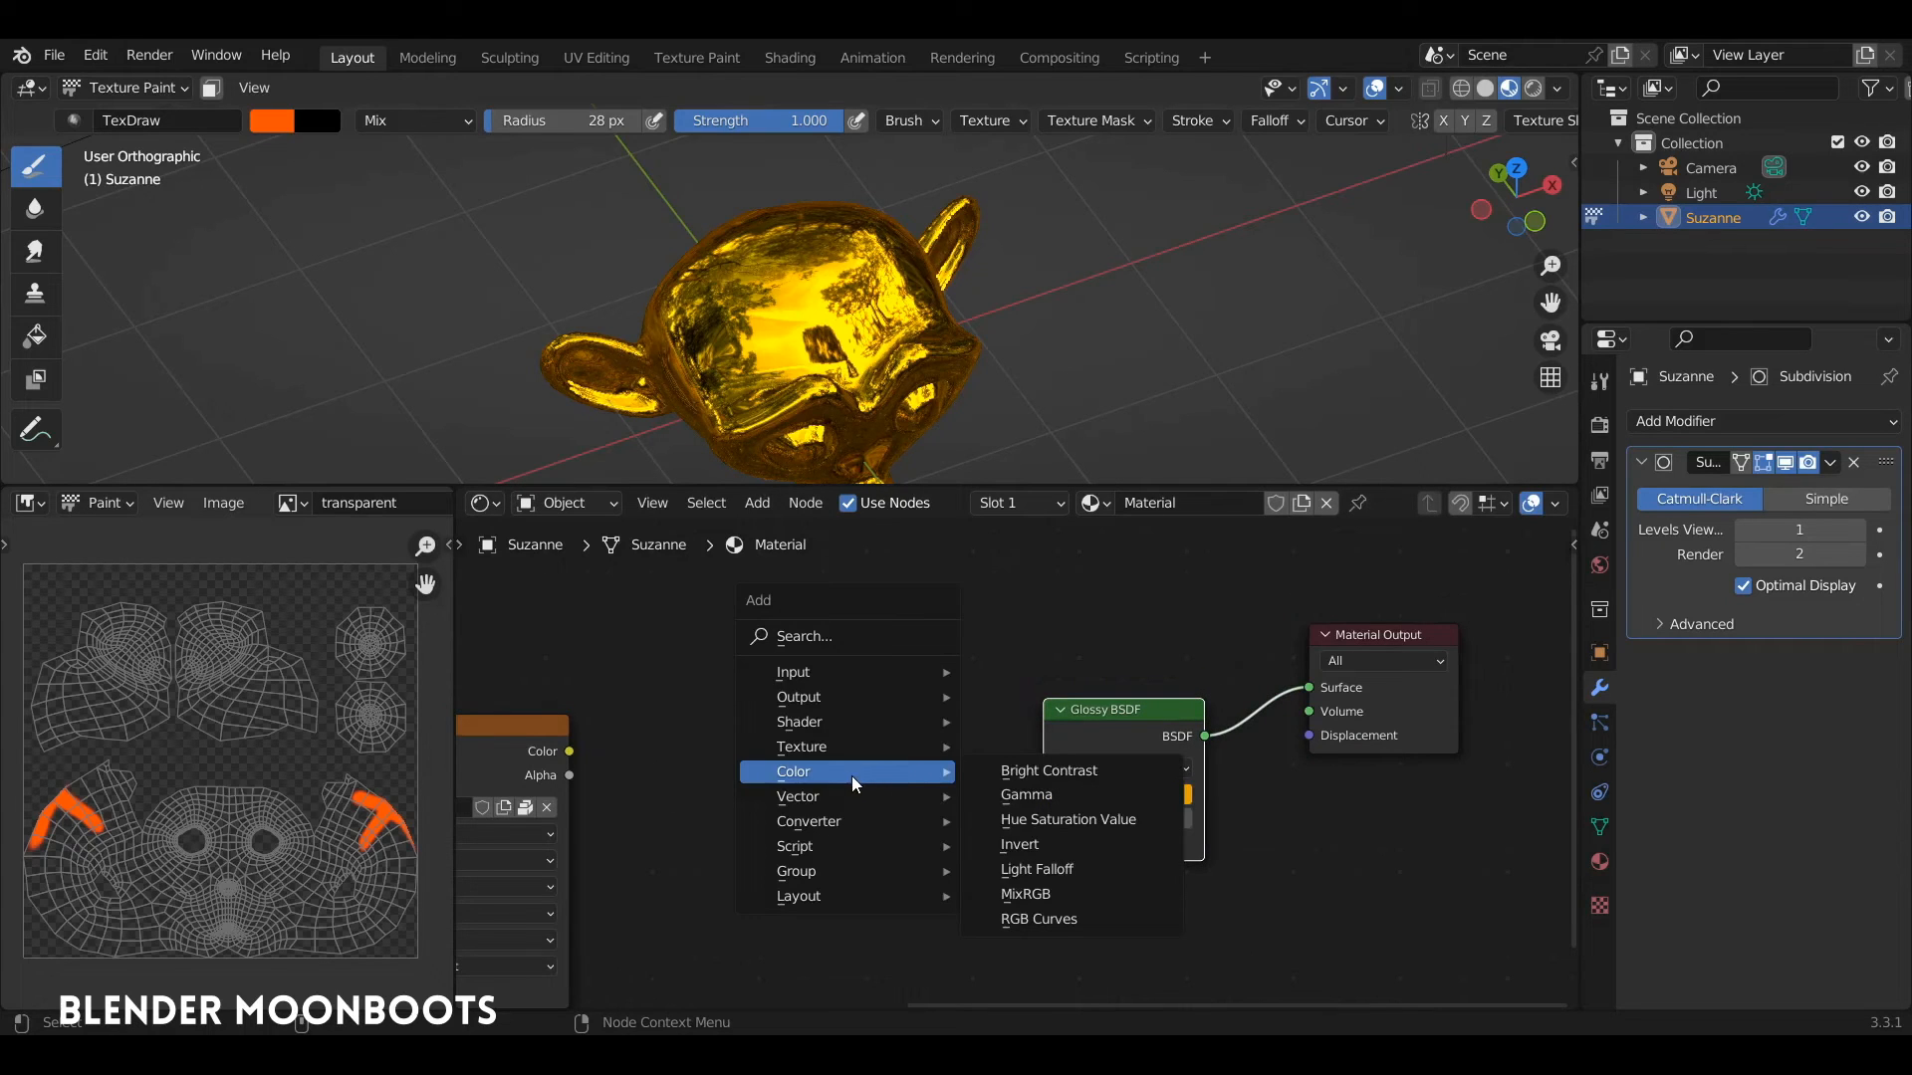
left_click(1055, 894)
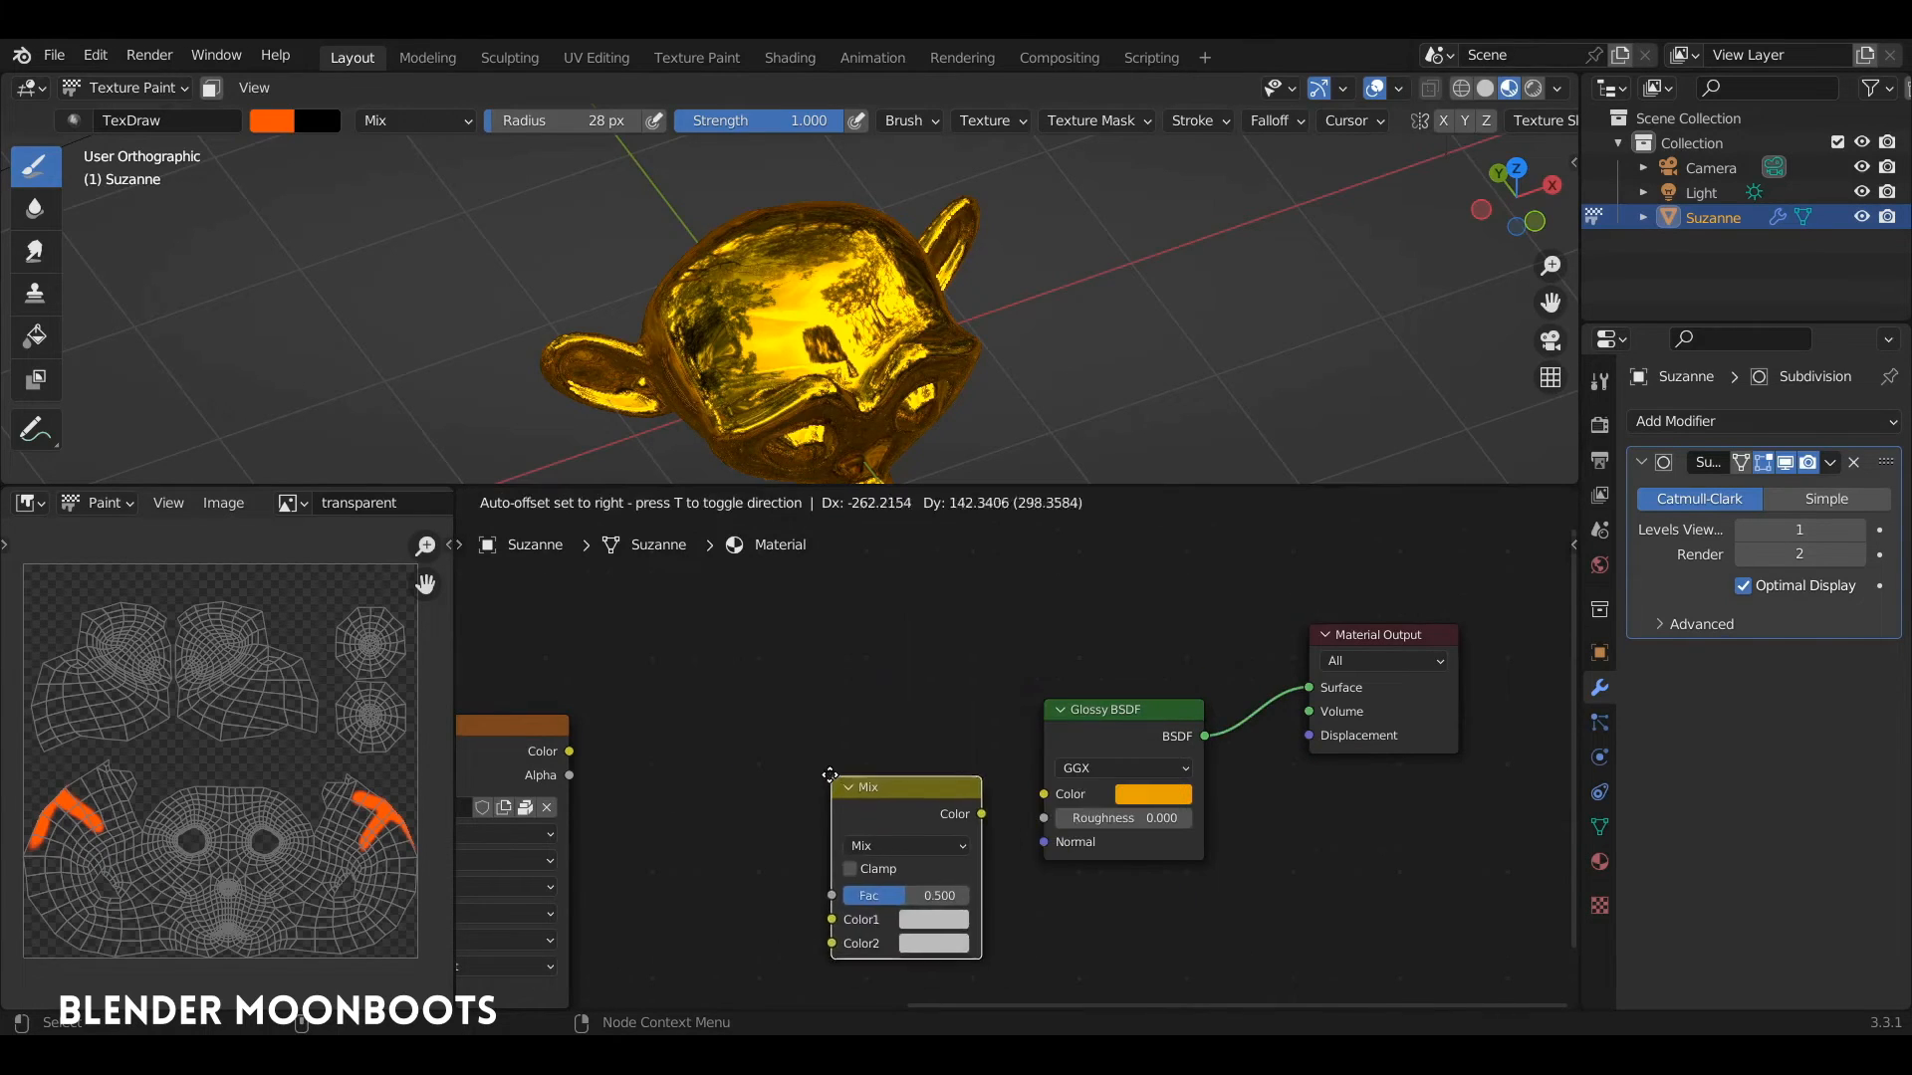
left_click(952, 780)
left_click_drag(937, 766, 1052, 795)
middle_click_drag(1007, 710, 1228, 658)
scroll(1241, 846, "up", 2)
middle_click_drag(1241, 854, 1330, 847)
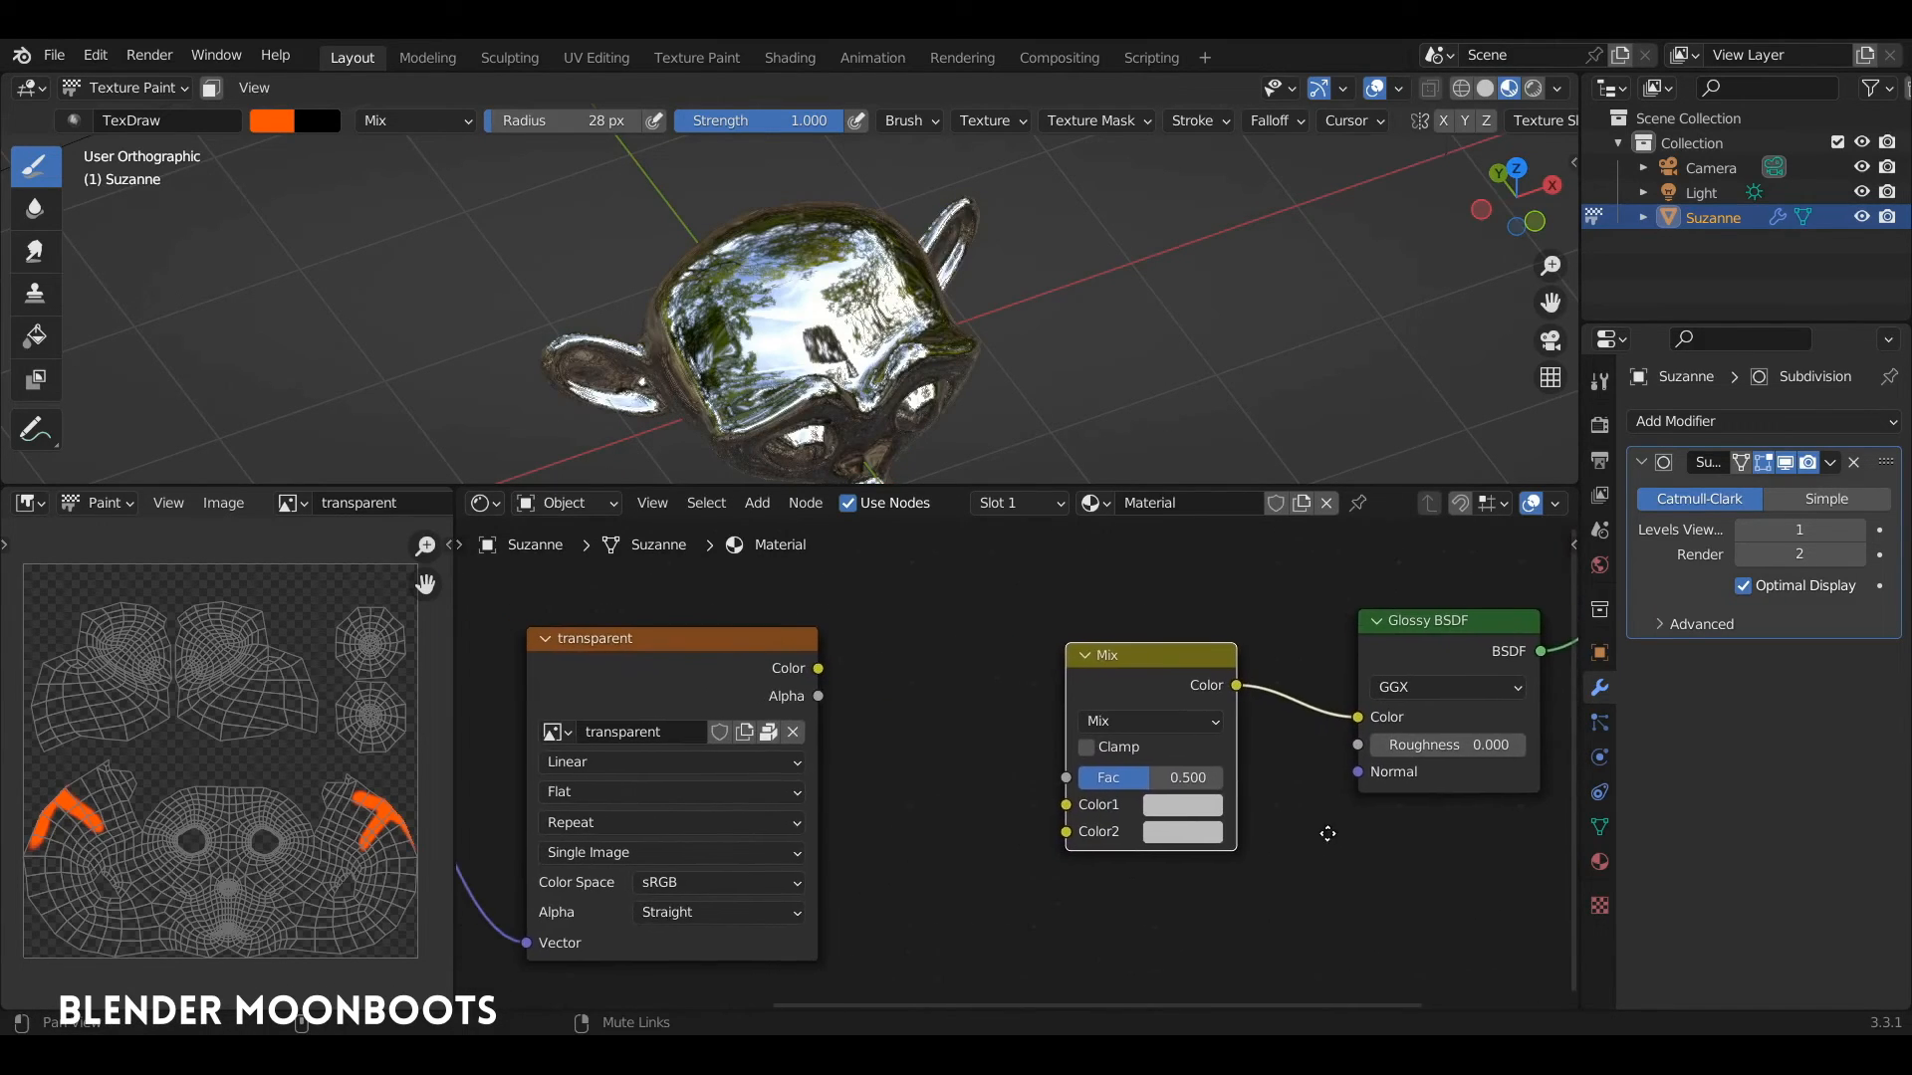
Switch the texture node and the Image Editor to the noir et blanc image and link its Color to the Mix node's Fac.
left_click(555, 731)
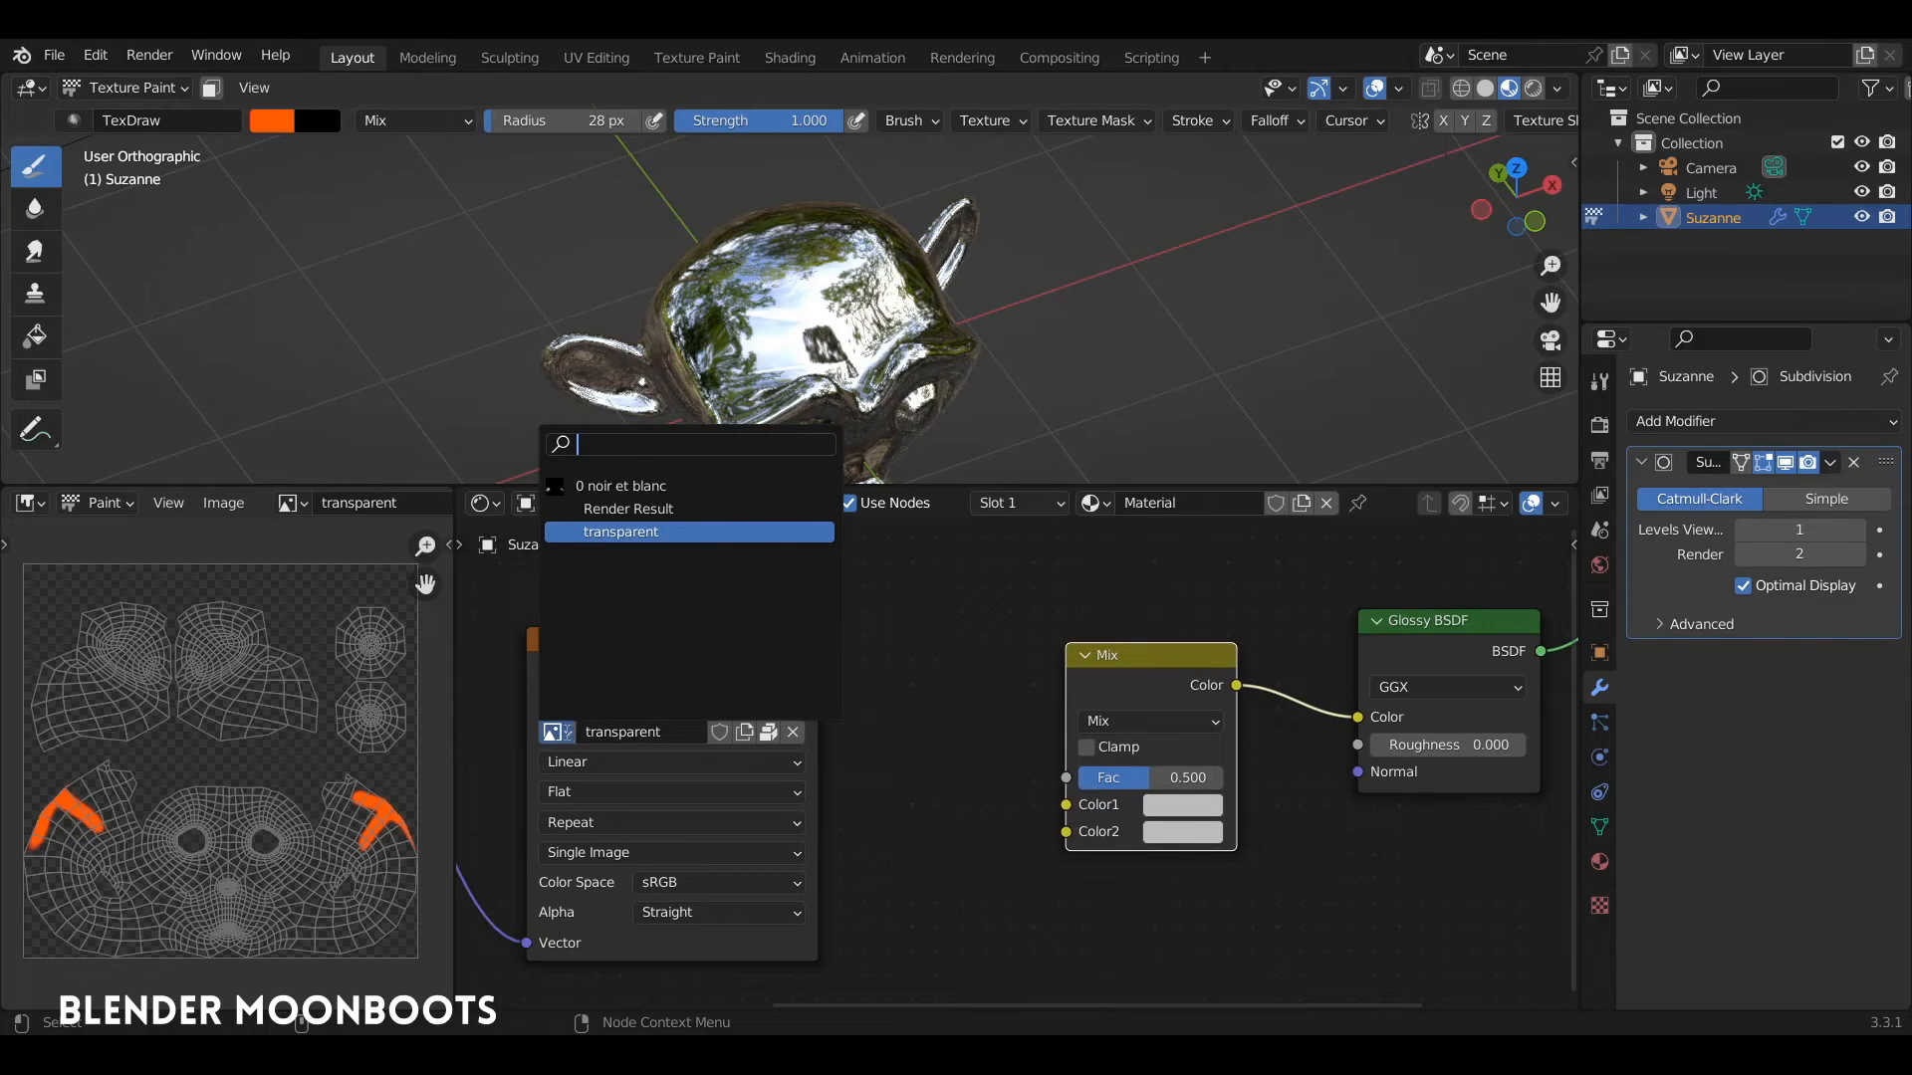
left_click(662, 486)
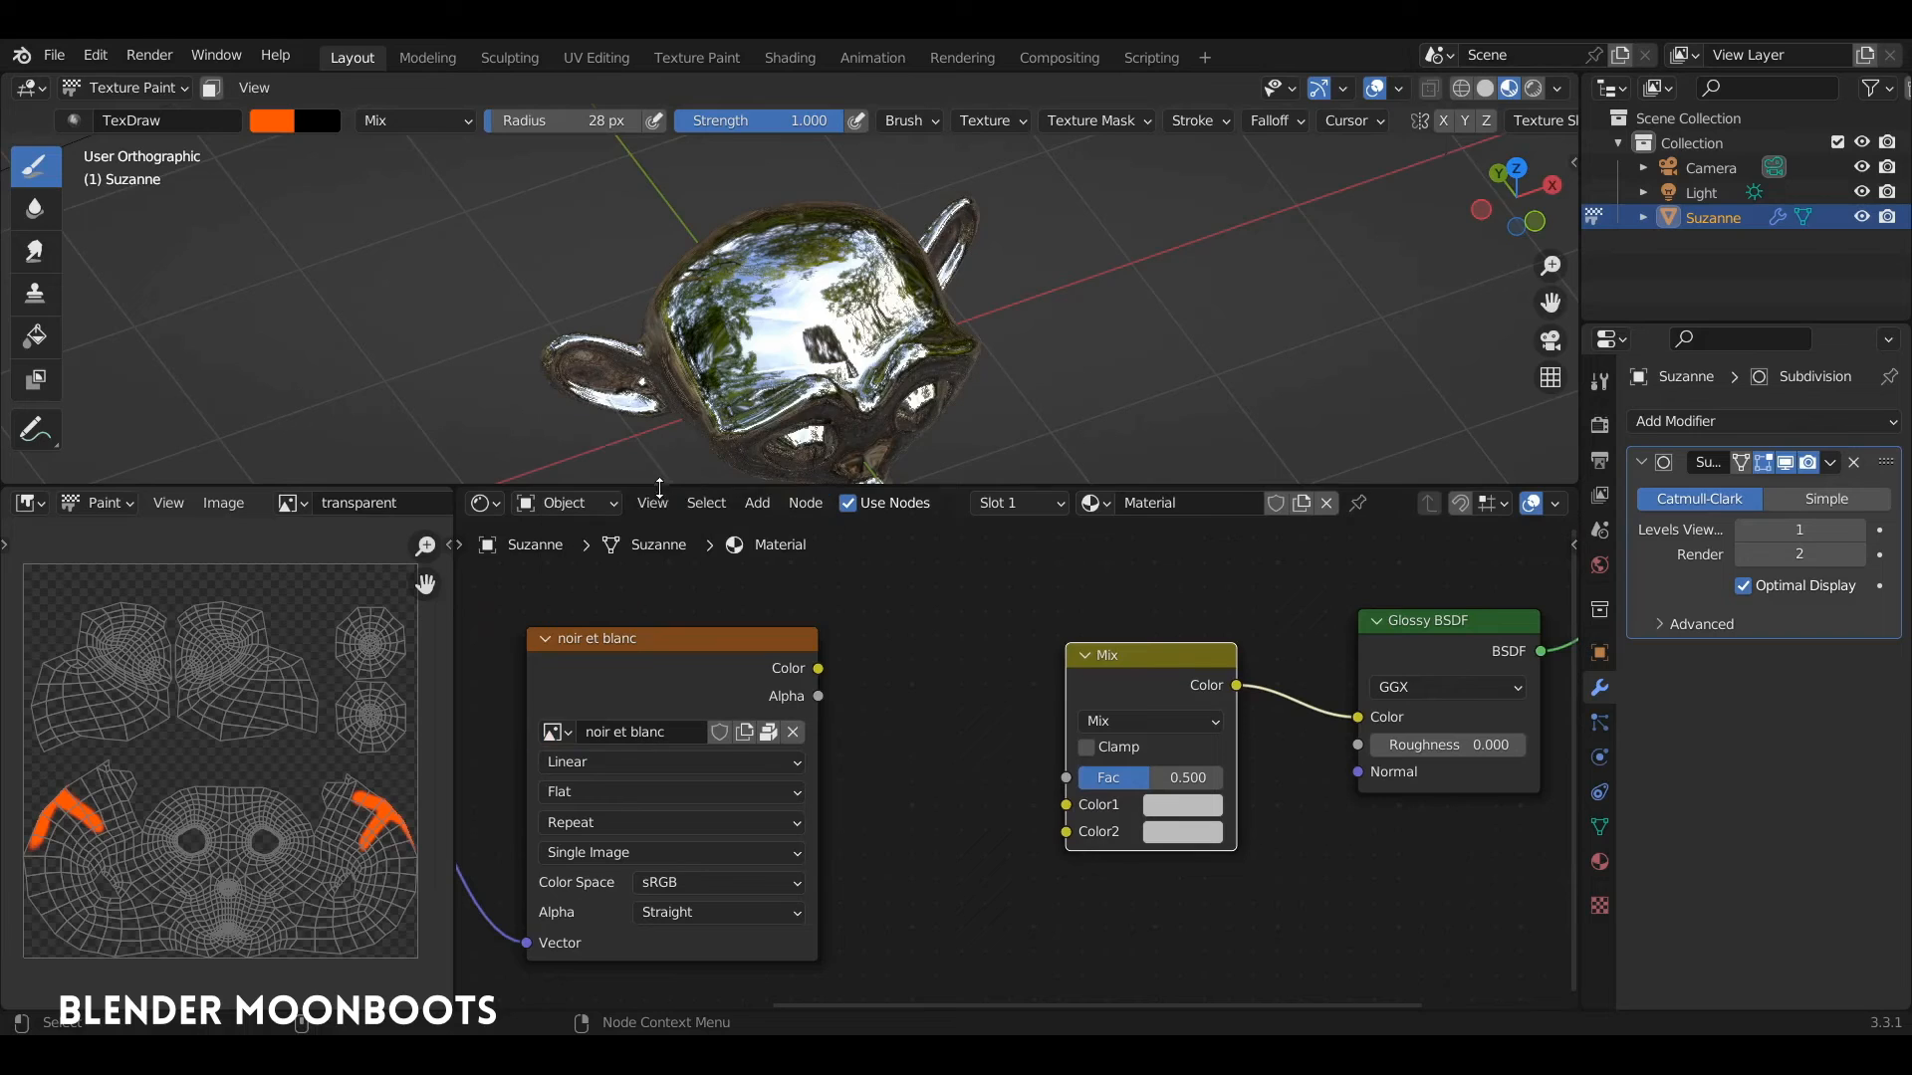
left_click(298, 505)
left_click(338, 541)
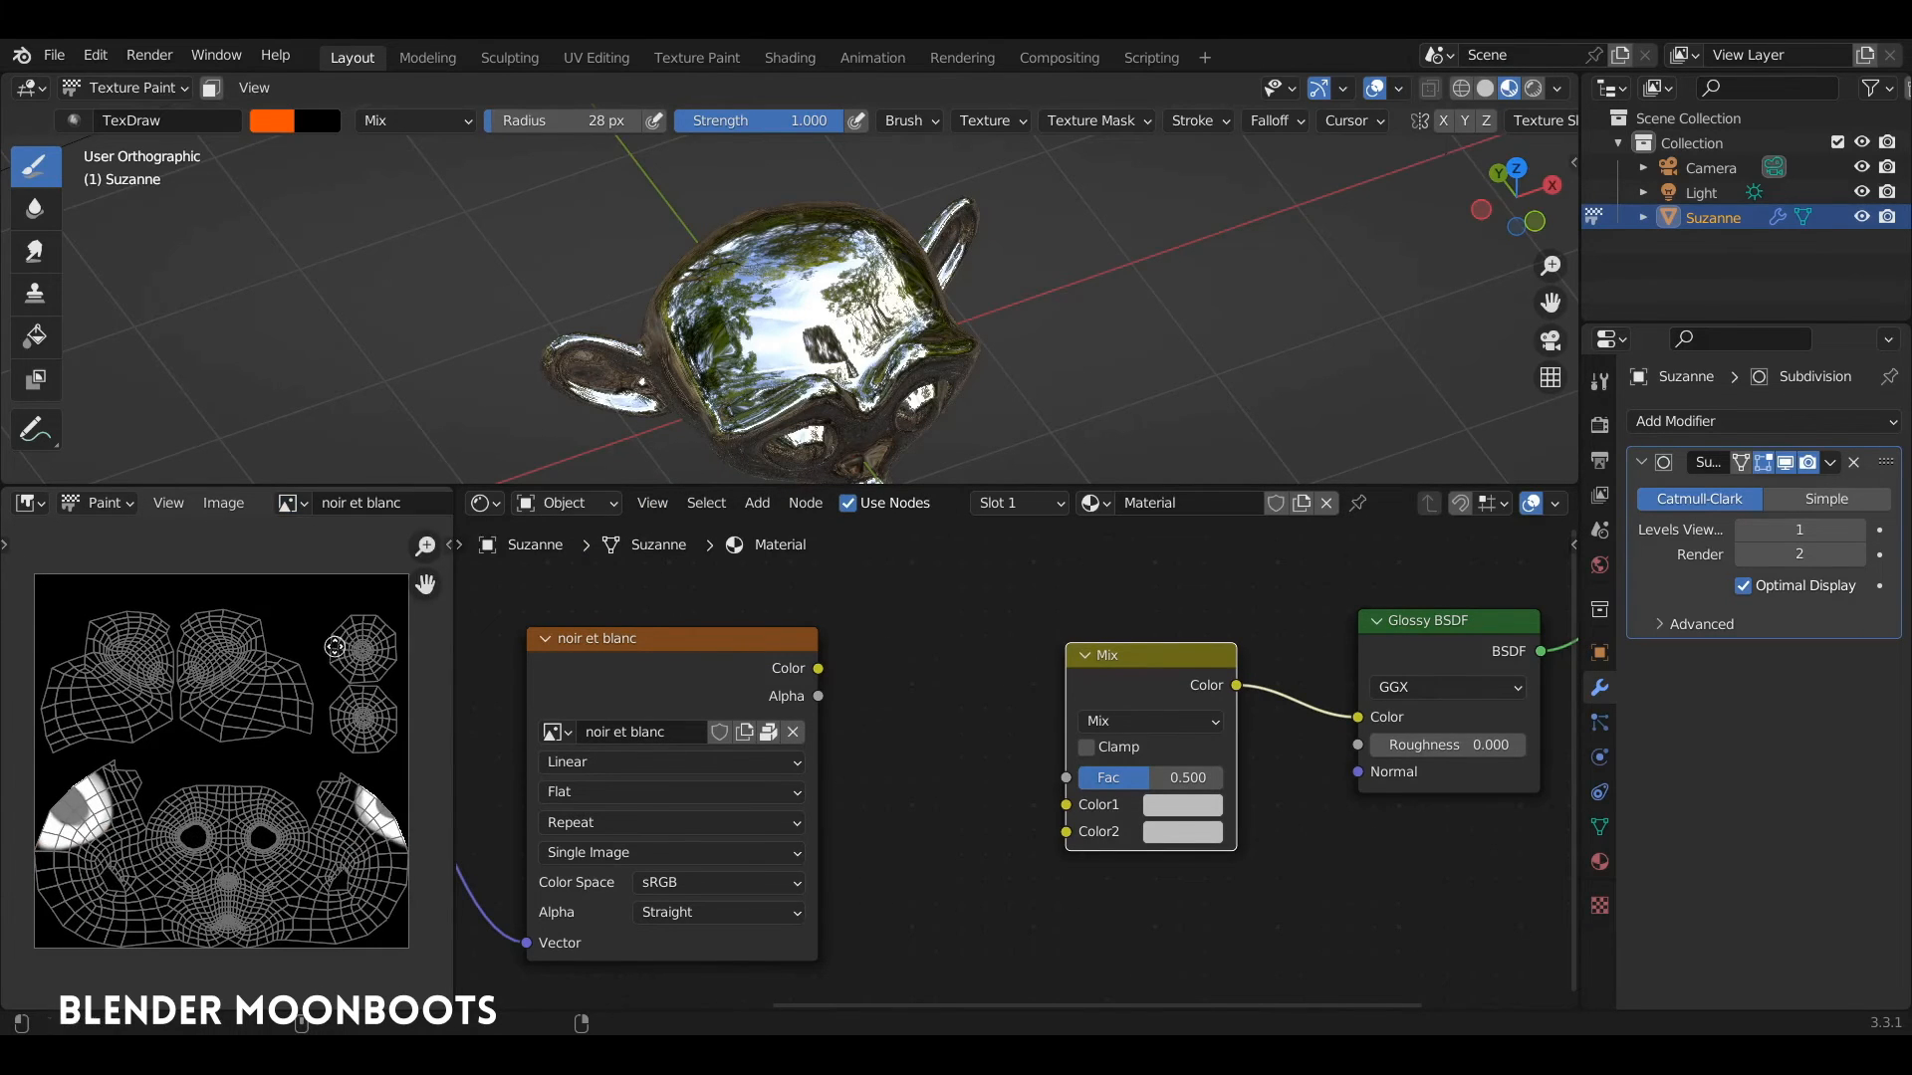
scroll(848, 620, "up", 1)
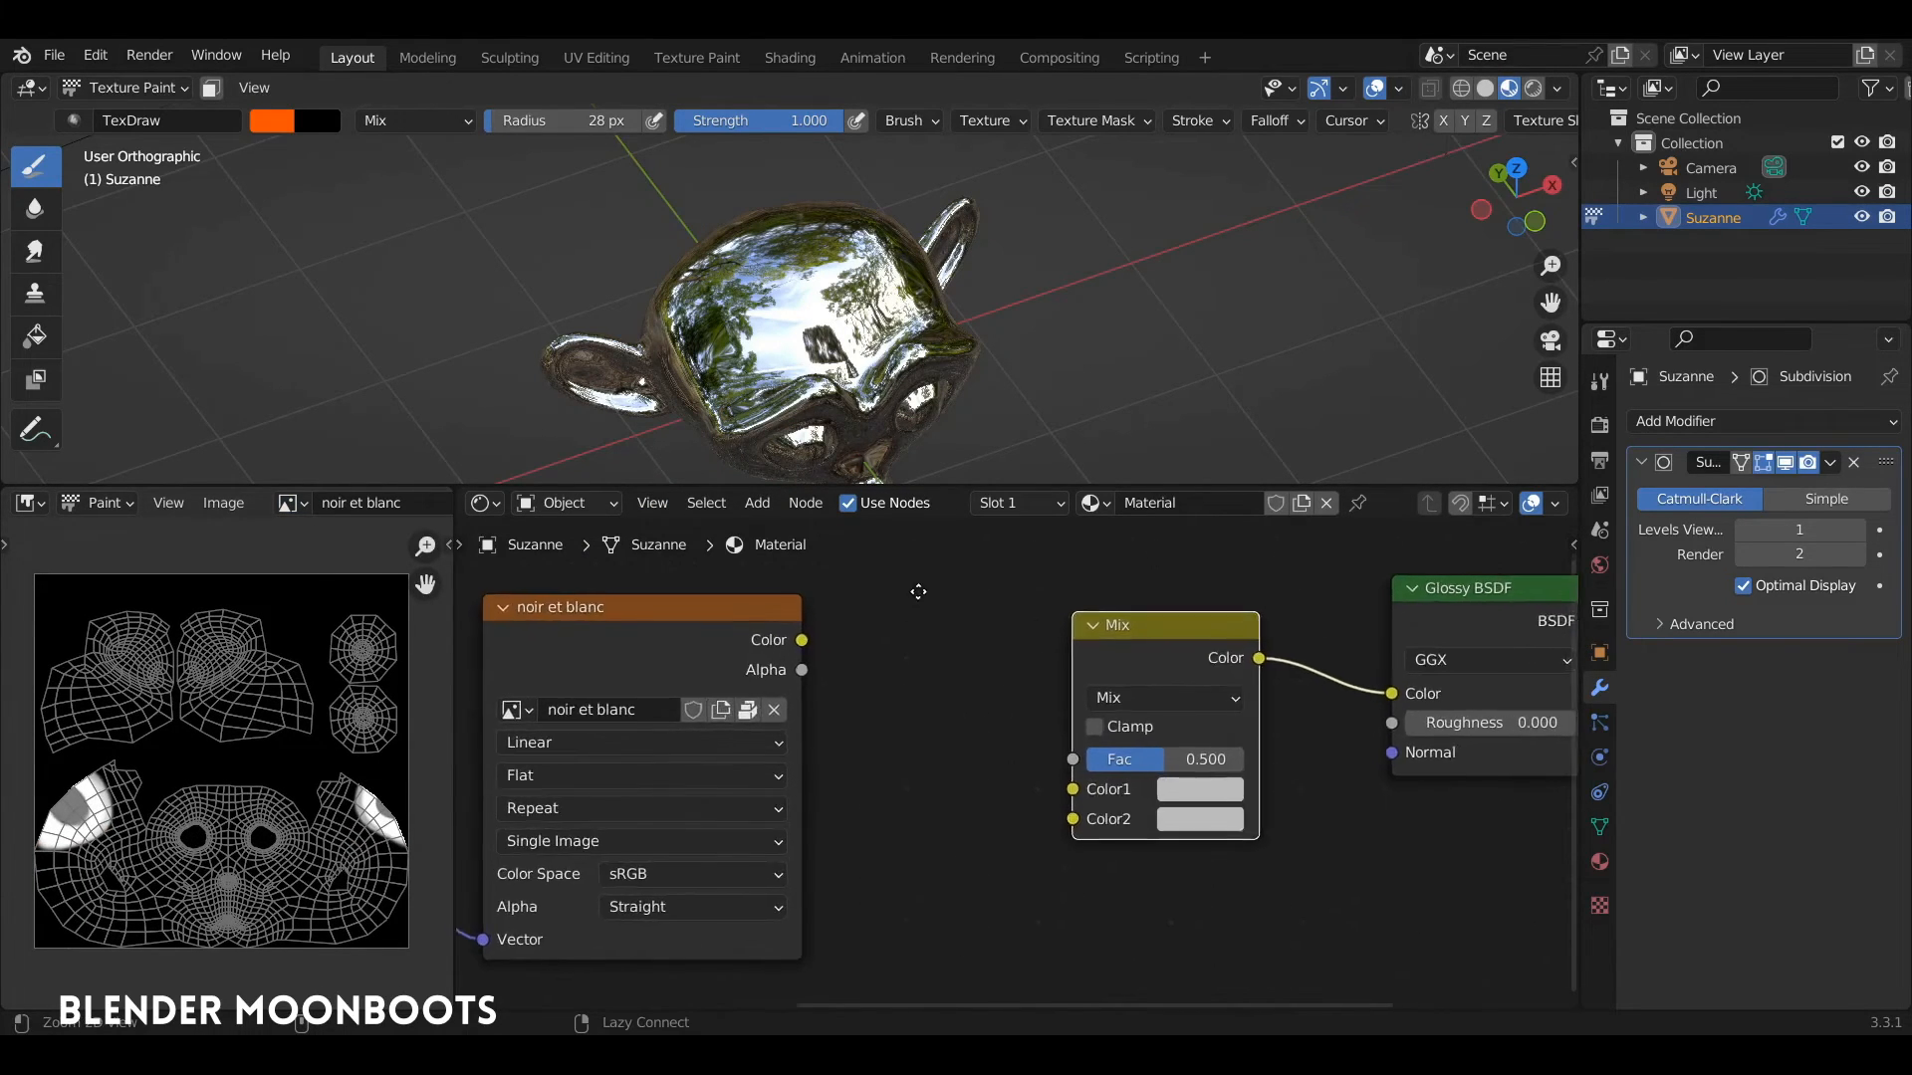
left_click_drag(745, 602, 1084, 759)
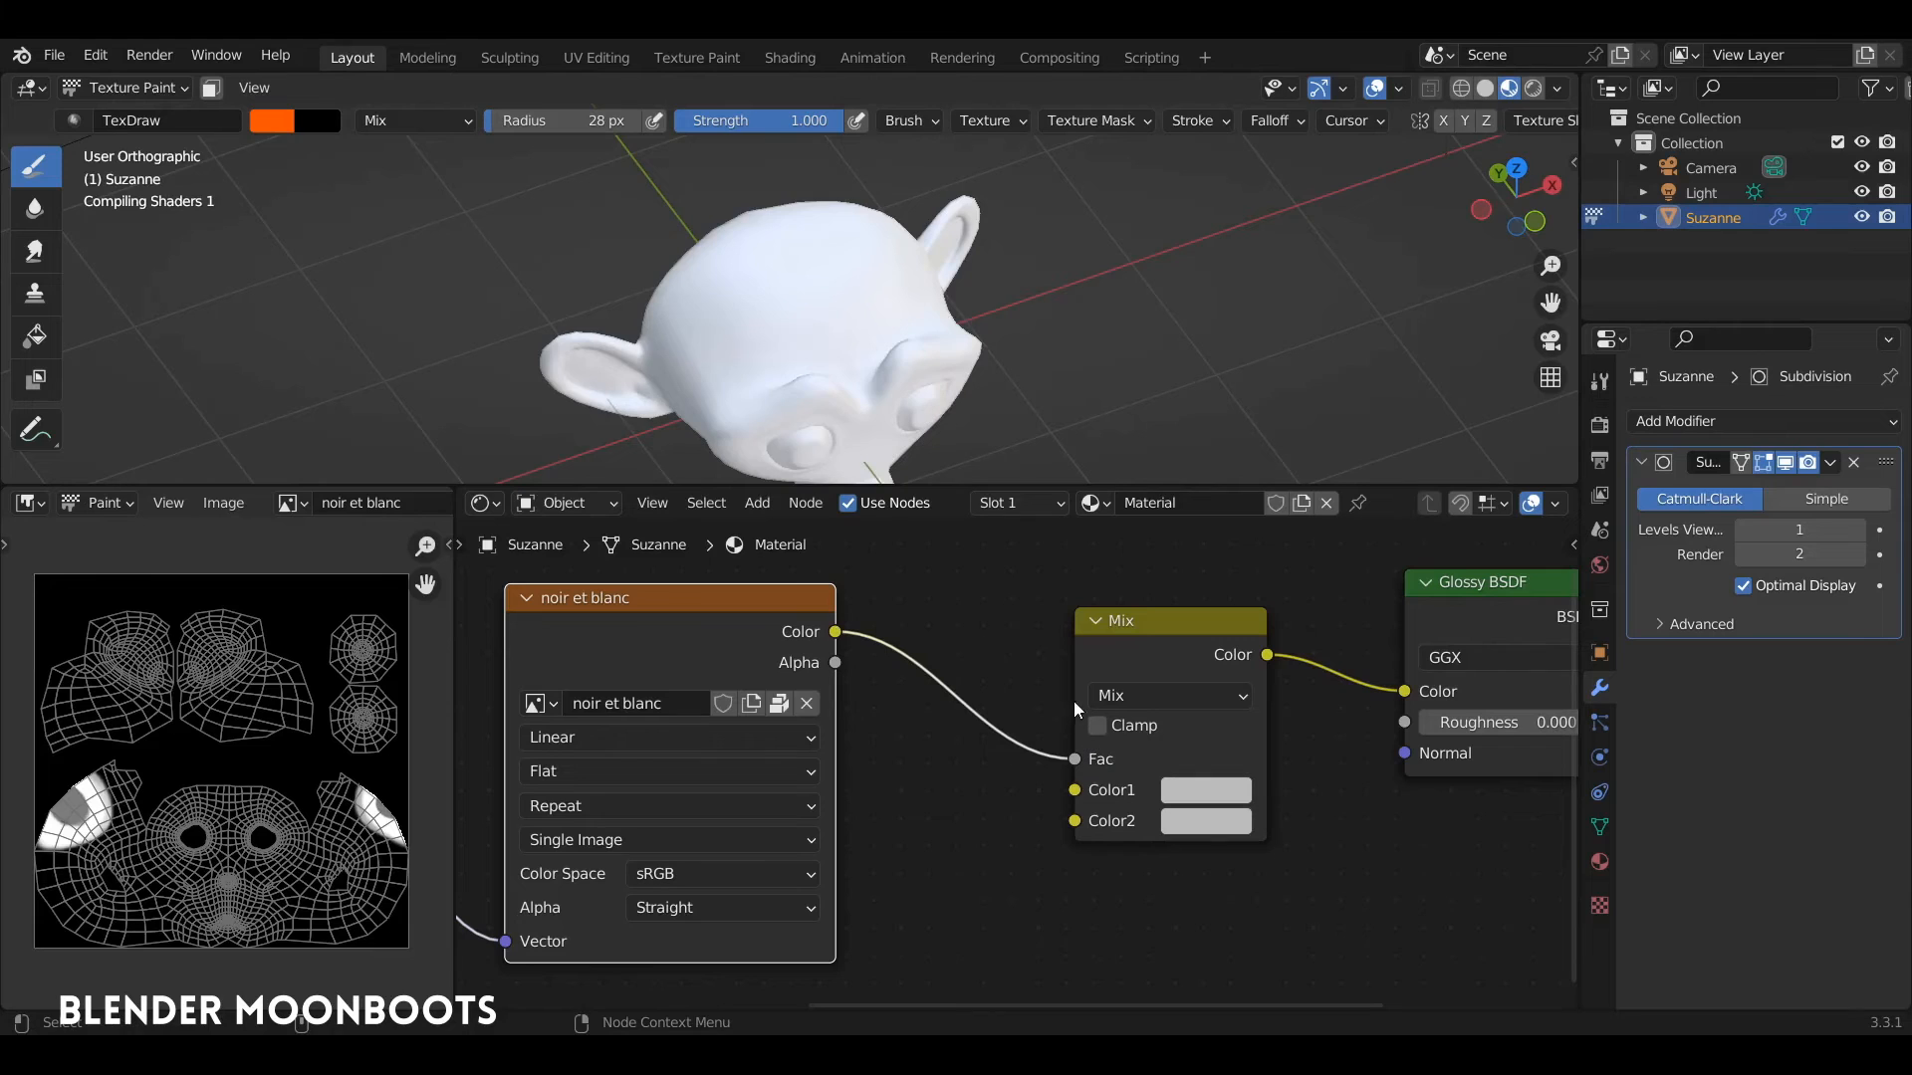
Set the Mix node's Color1 to a saturated blue with hue 0.661 and its Color2 to a saturated orange.
left_click(1202, 792)
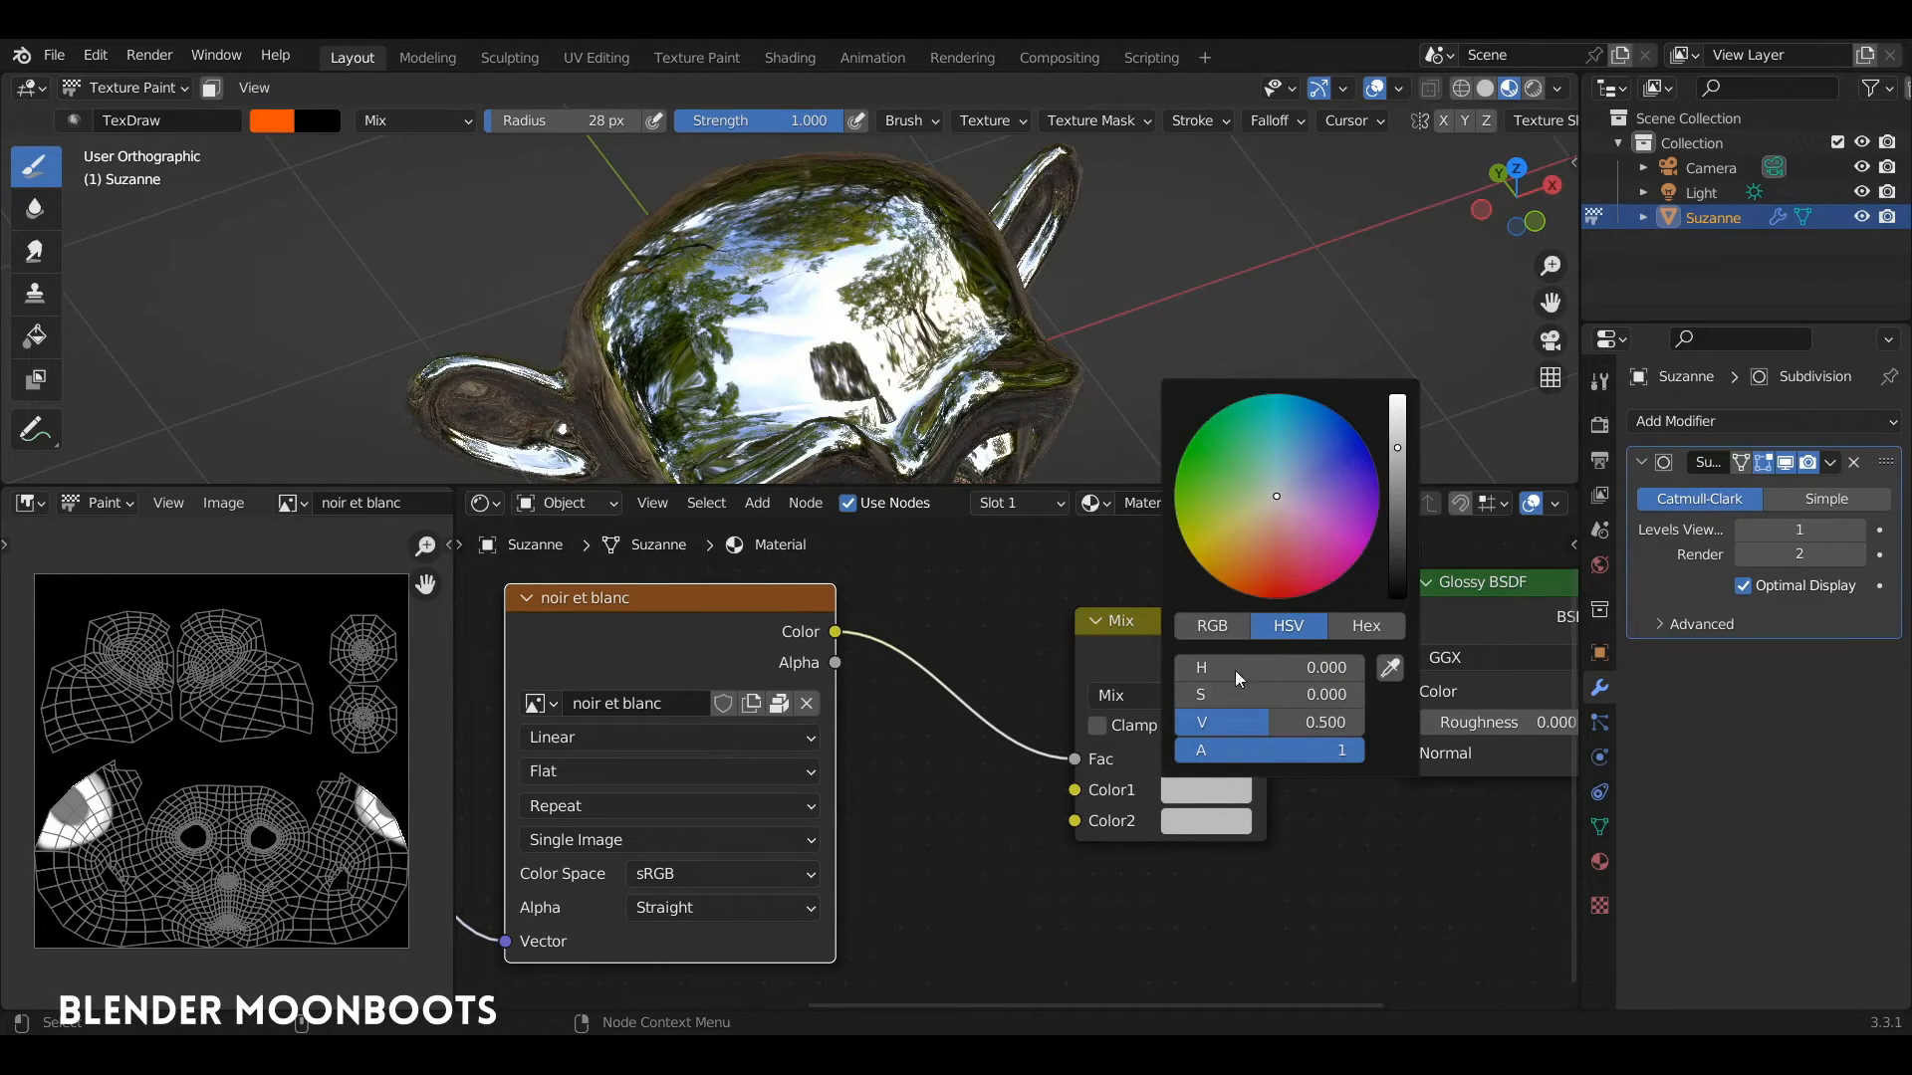
left_click(1232, 592)
left_click_drag(1228, 593, 1340, 439)
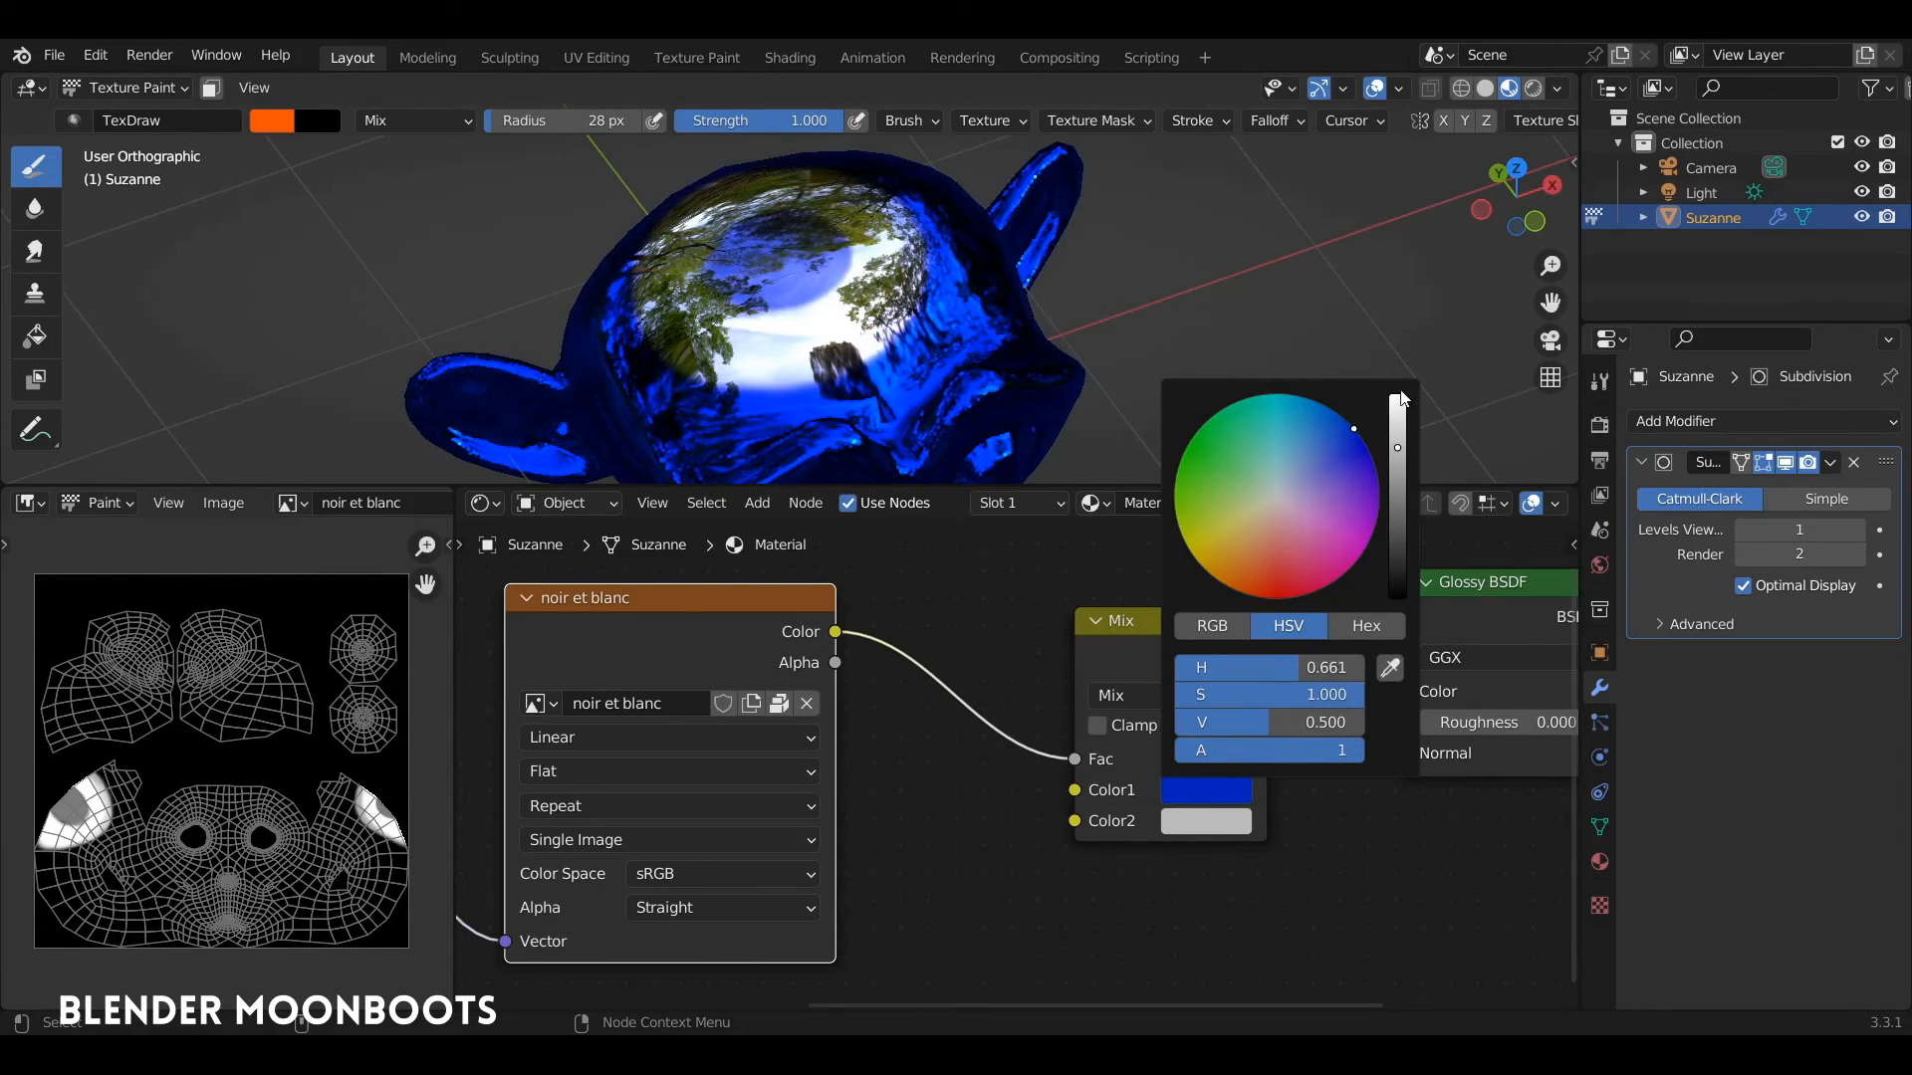
left_click(1193, 823)
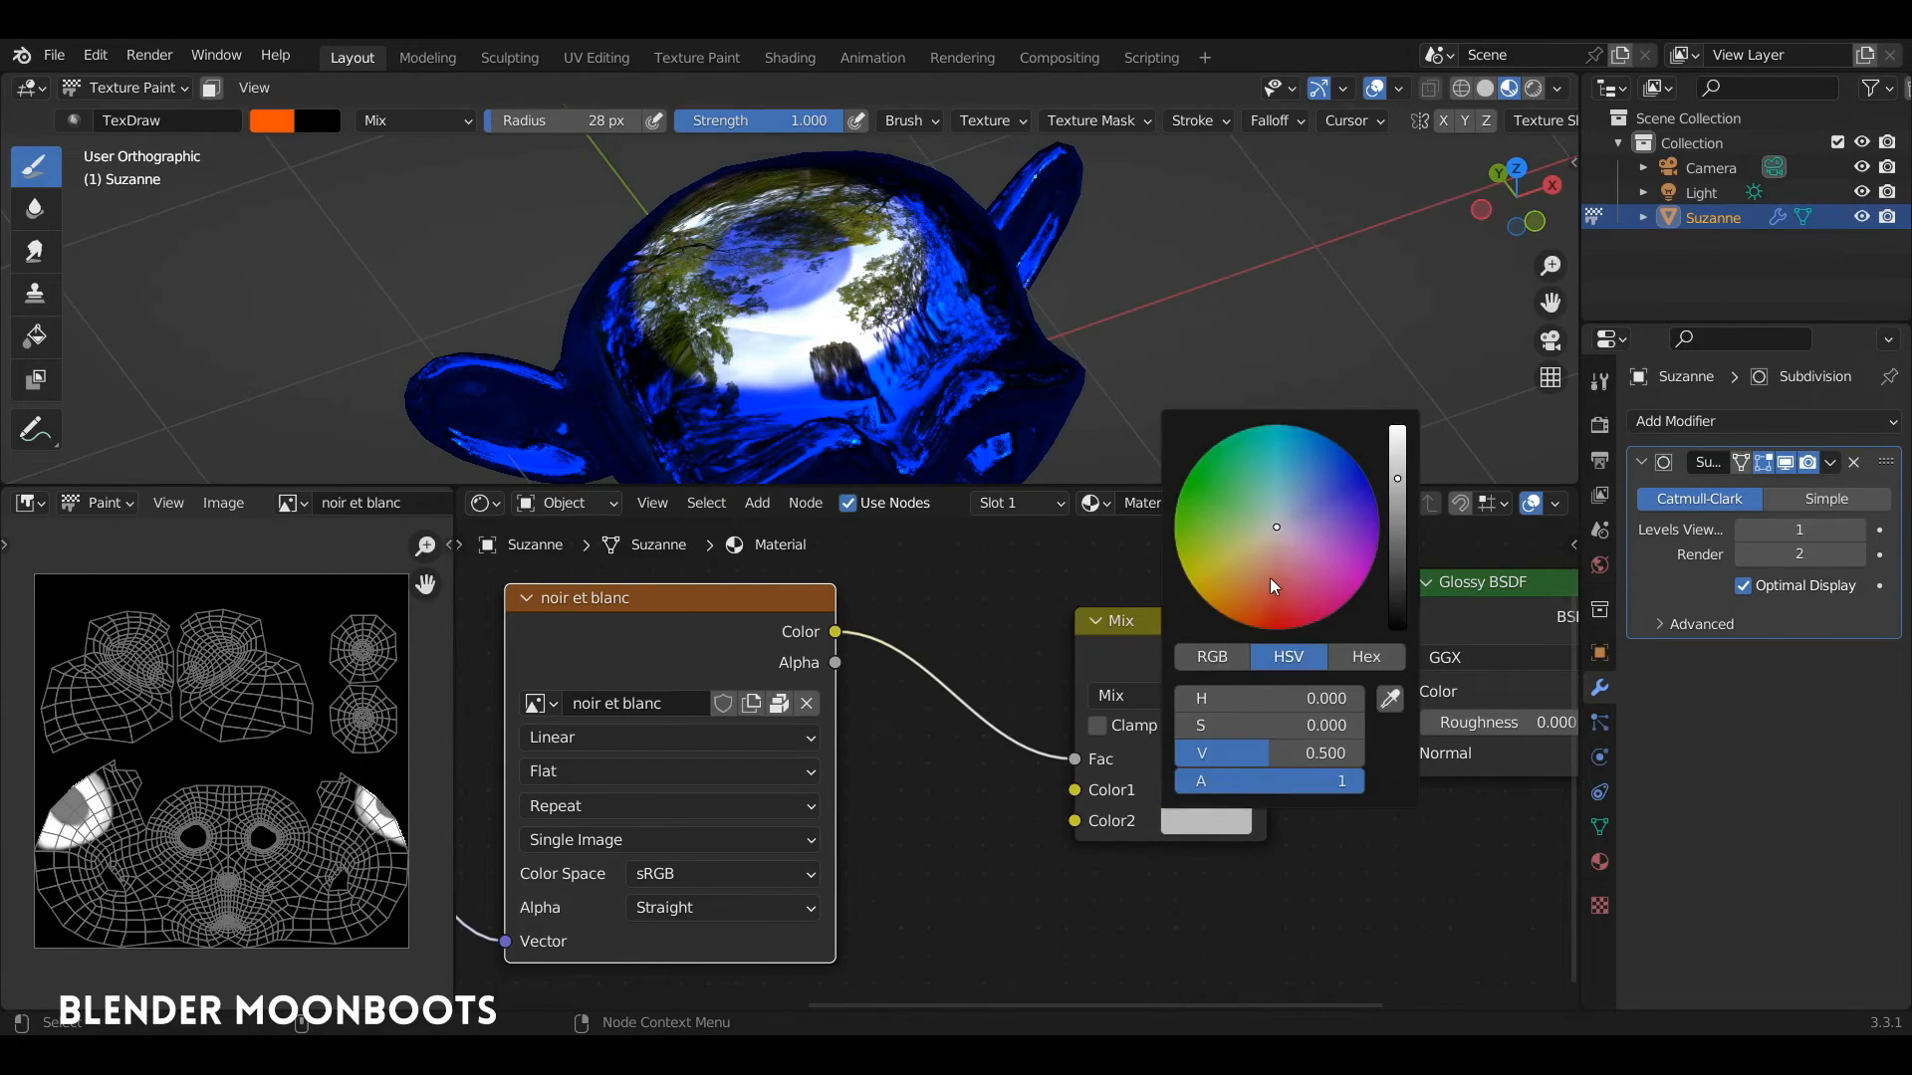
left_click_drag(1269, 577, 1194, 638)
mouse_move(1004, 373)
middle_mouse_down()
mouse_move(1095, 293)
mouse_move(980, 391)
mouse_move(1103, 342)
mouse_move(1026, 373)
middle_mouse_up()
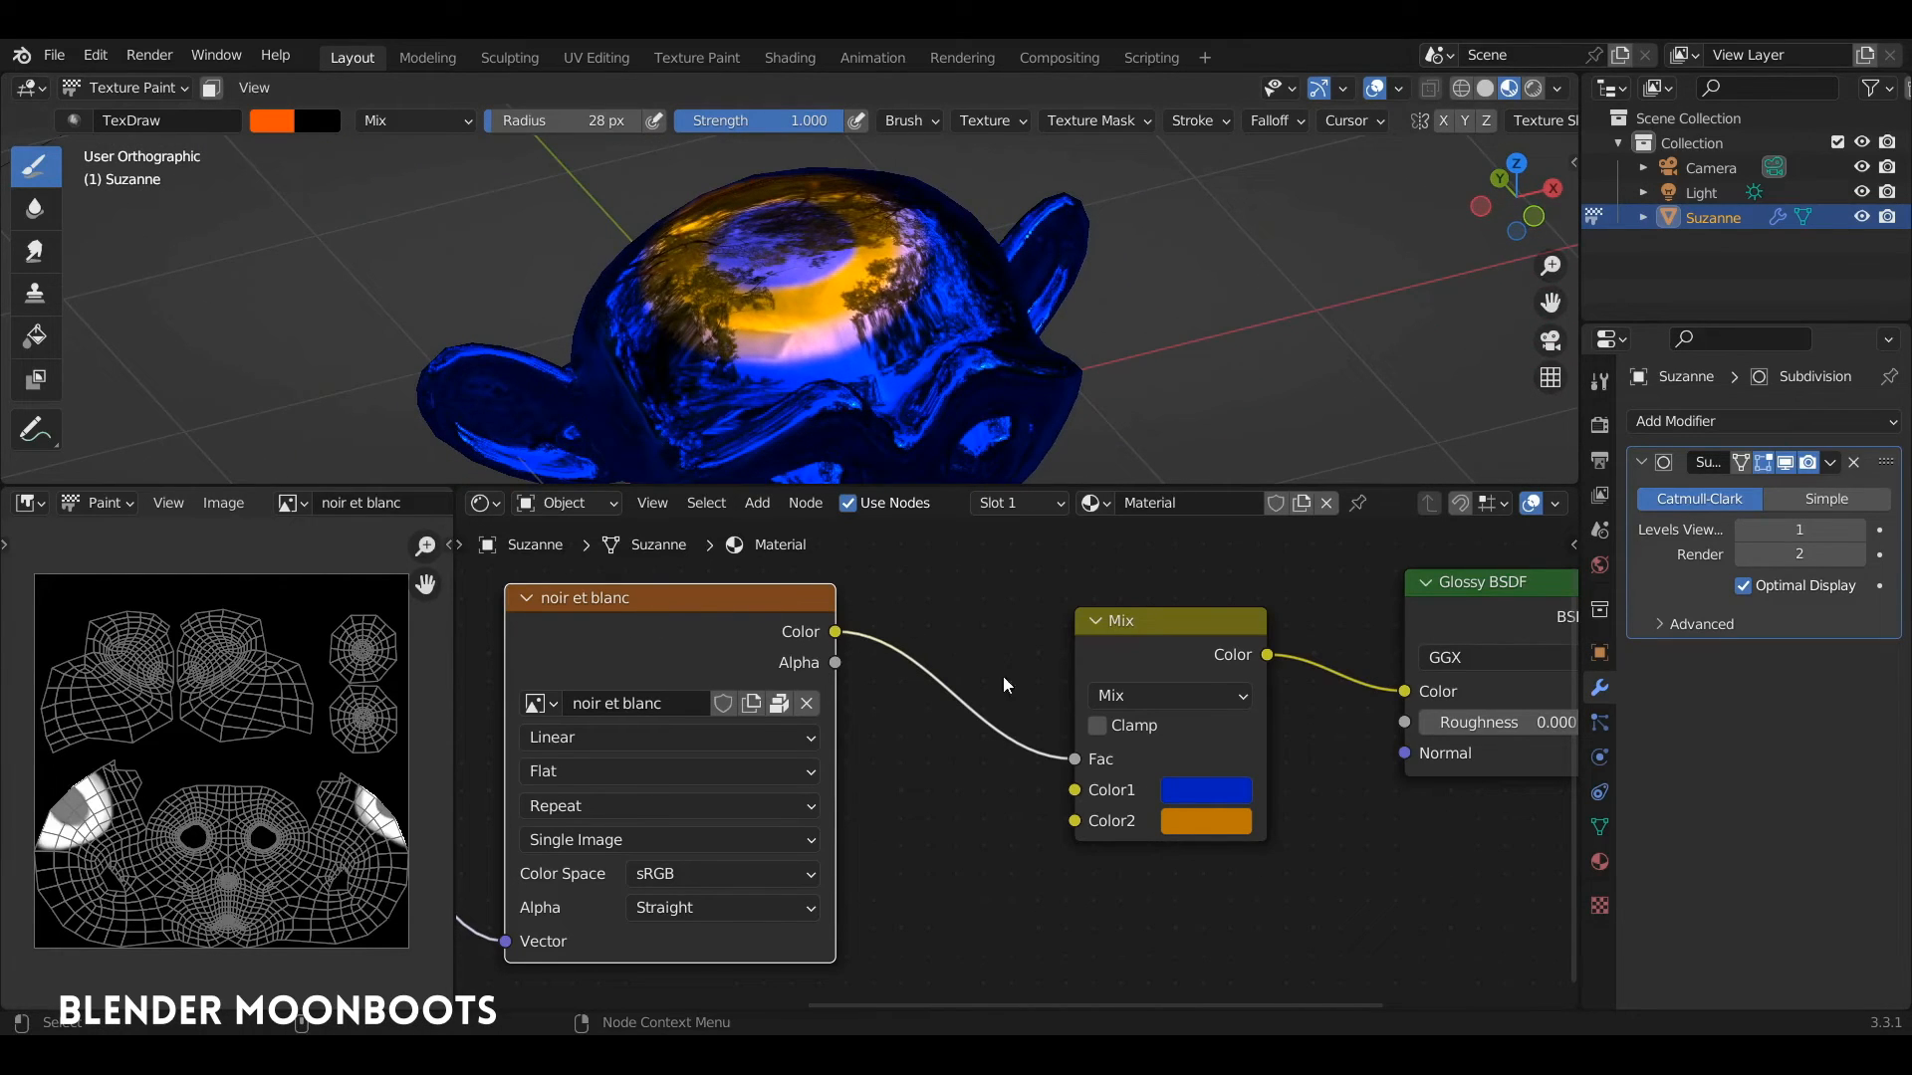
mouse_move(911, 412)
middle_mouse_down()
mouse_move(957, 426)
mouse_move(934, 422)
middle_mouse_up()
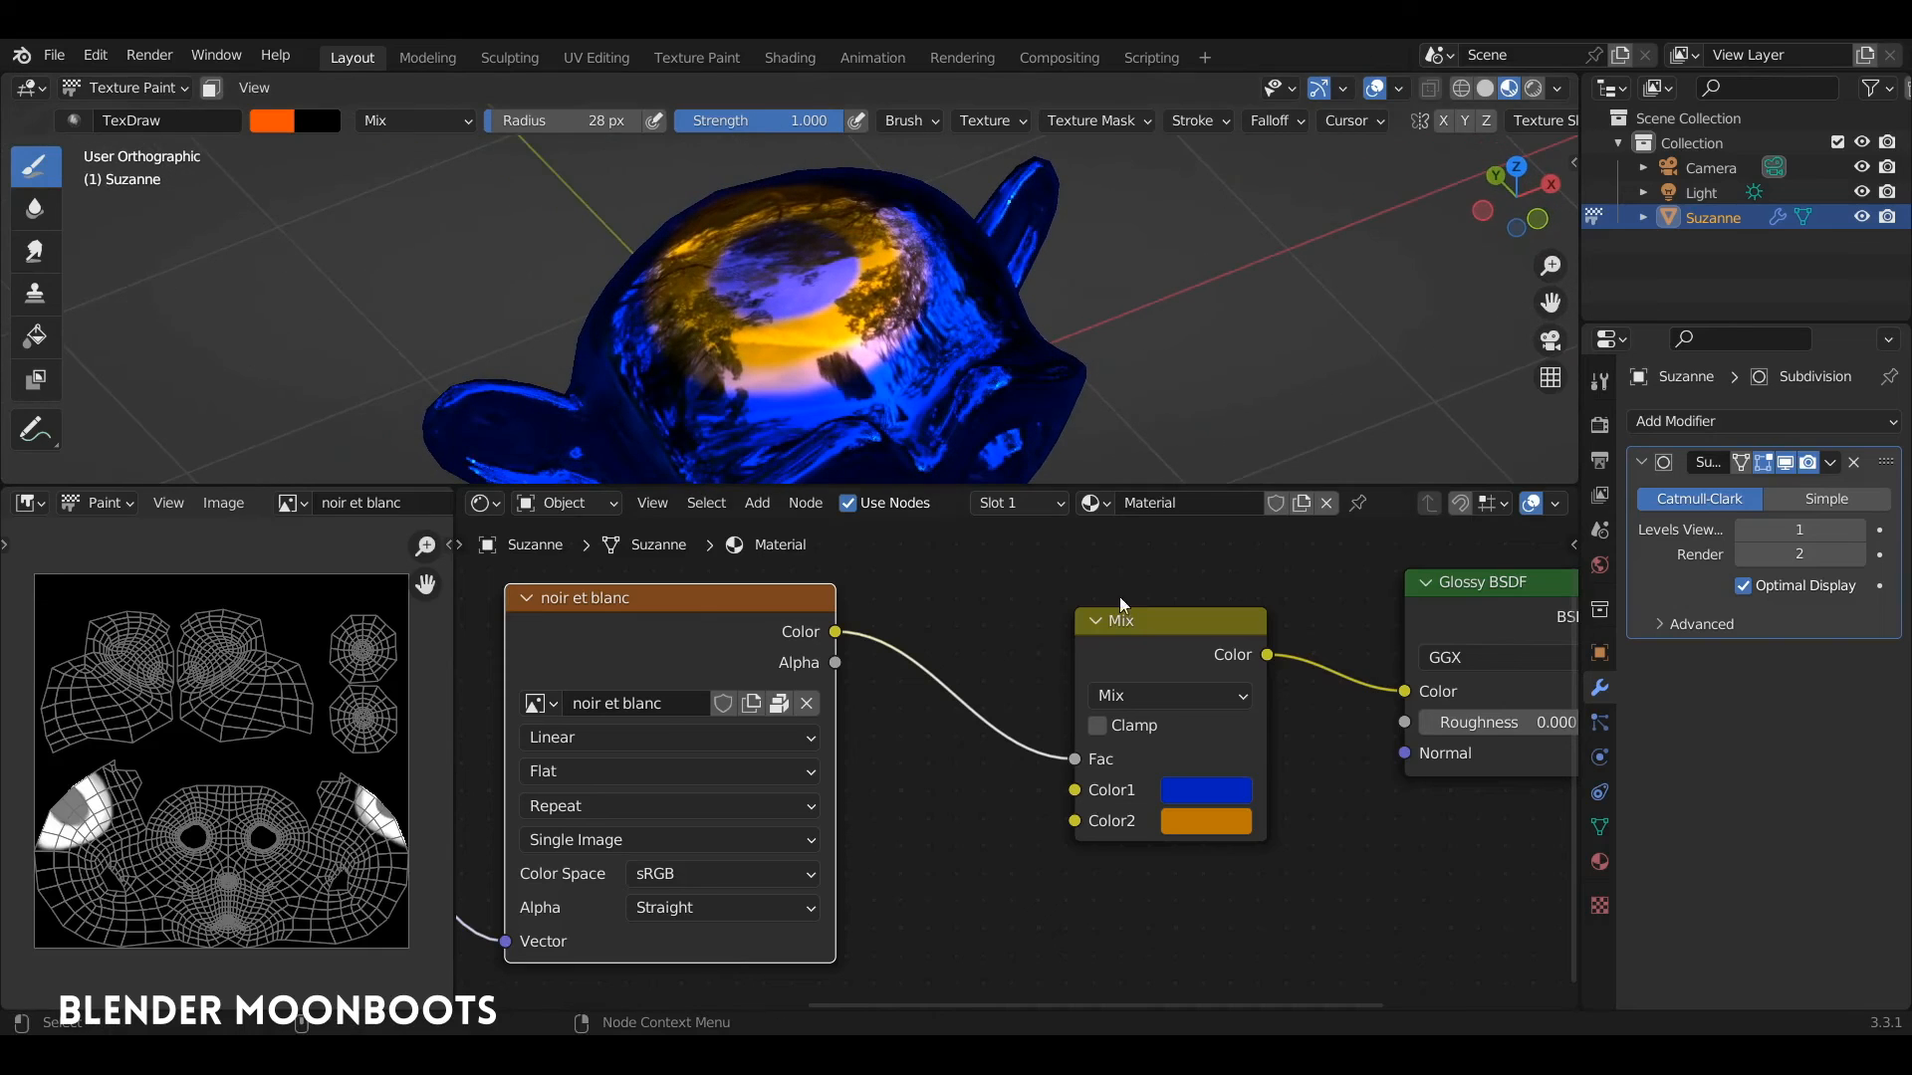
Brighten the Mix node's orange Color2 to value 1.000 and shift the noir et blanc node slightly closer to it.
left_click(1185, 826)
left_click_drag(1400, 472, 1391, 377)
mouse_move(931, 406)
middle_mouse_down()
mouse_move(901, 410)
mouse_move(929, 419)
middle_mouse_up()
left_click_drag(816, 633, 838, 642)
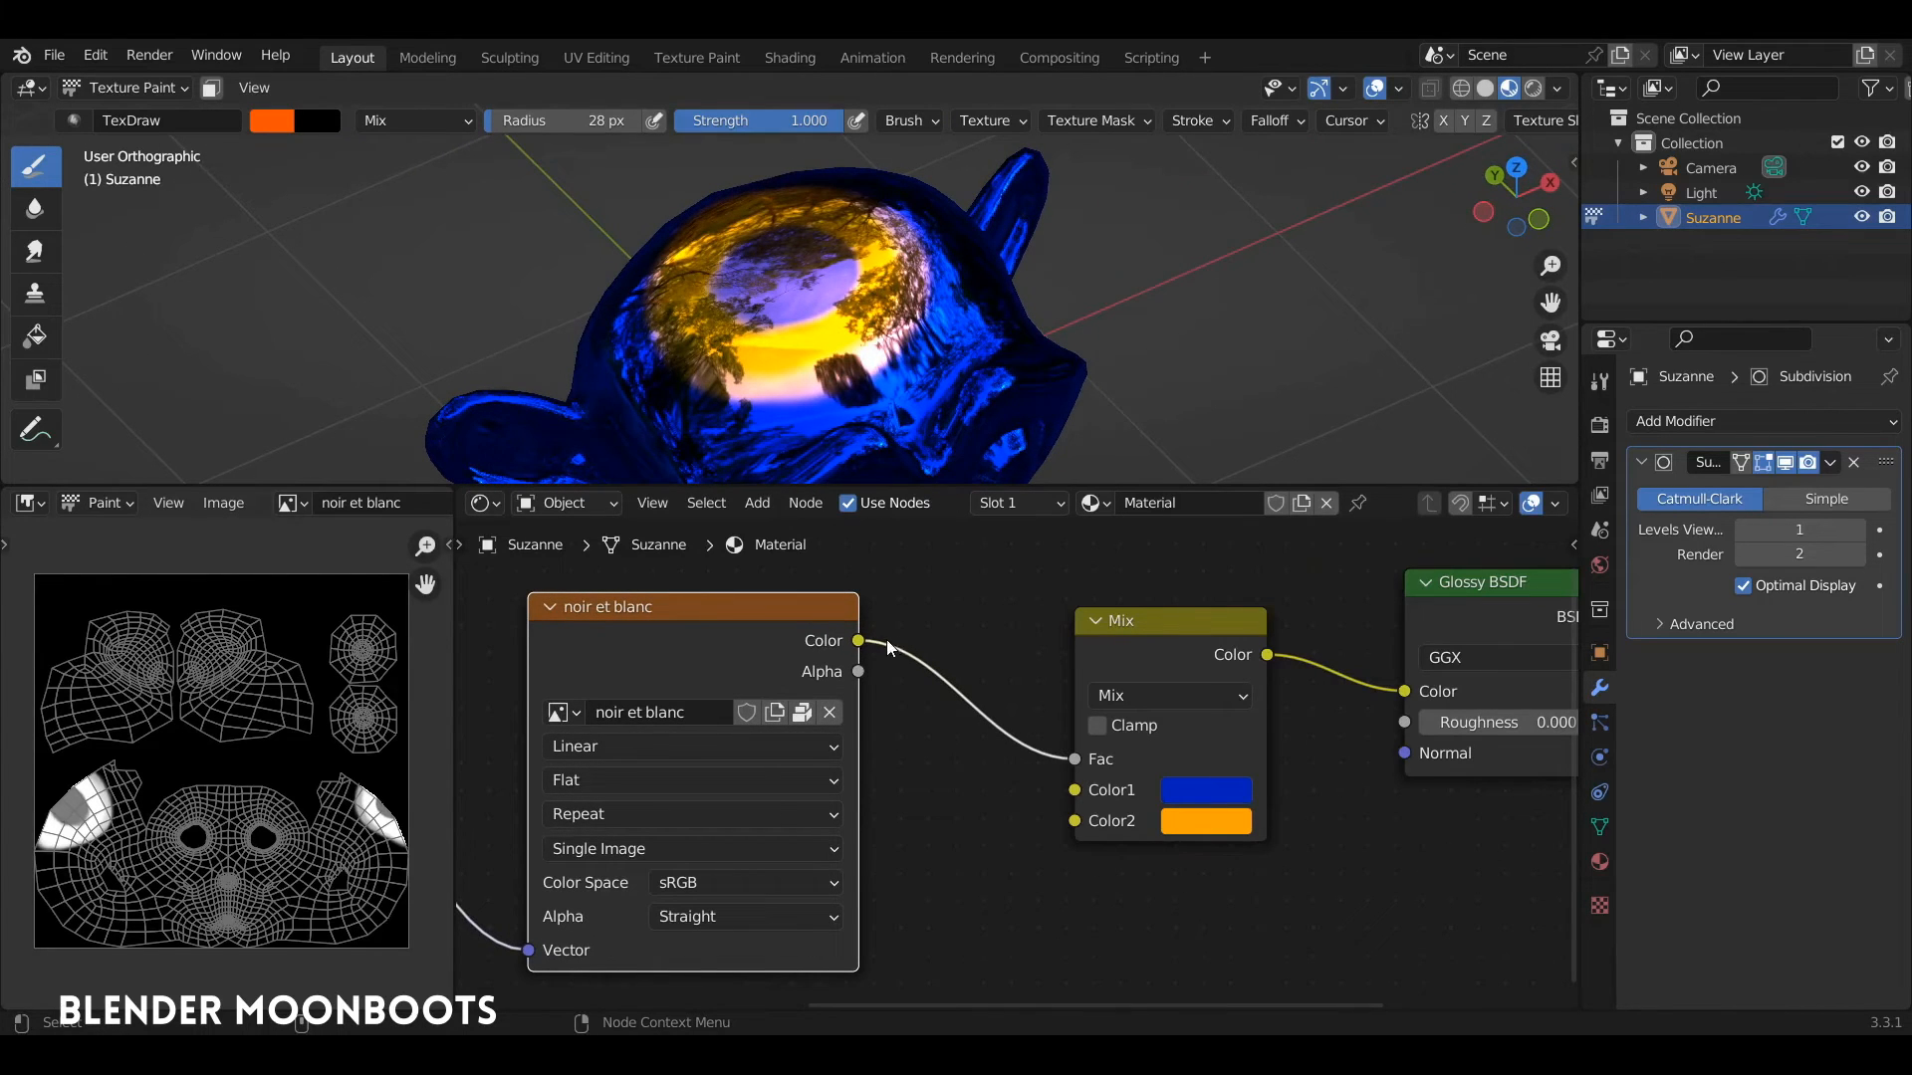
left_click(1186, 796)
left_click(1186, 821)
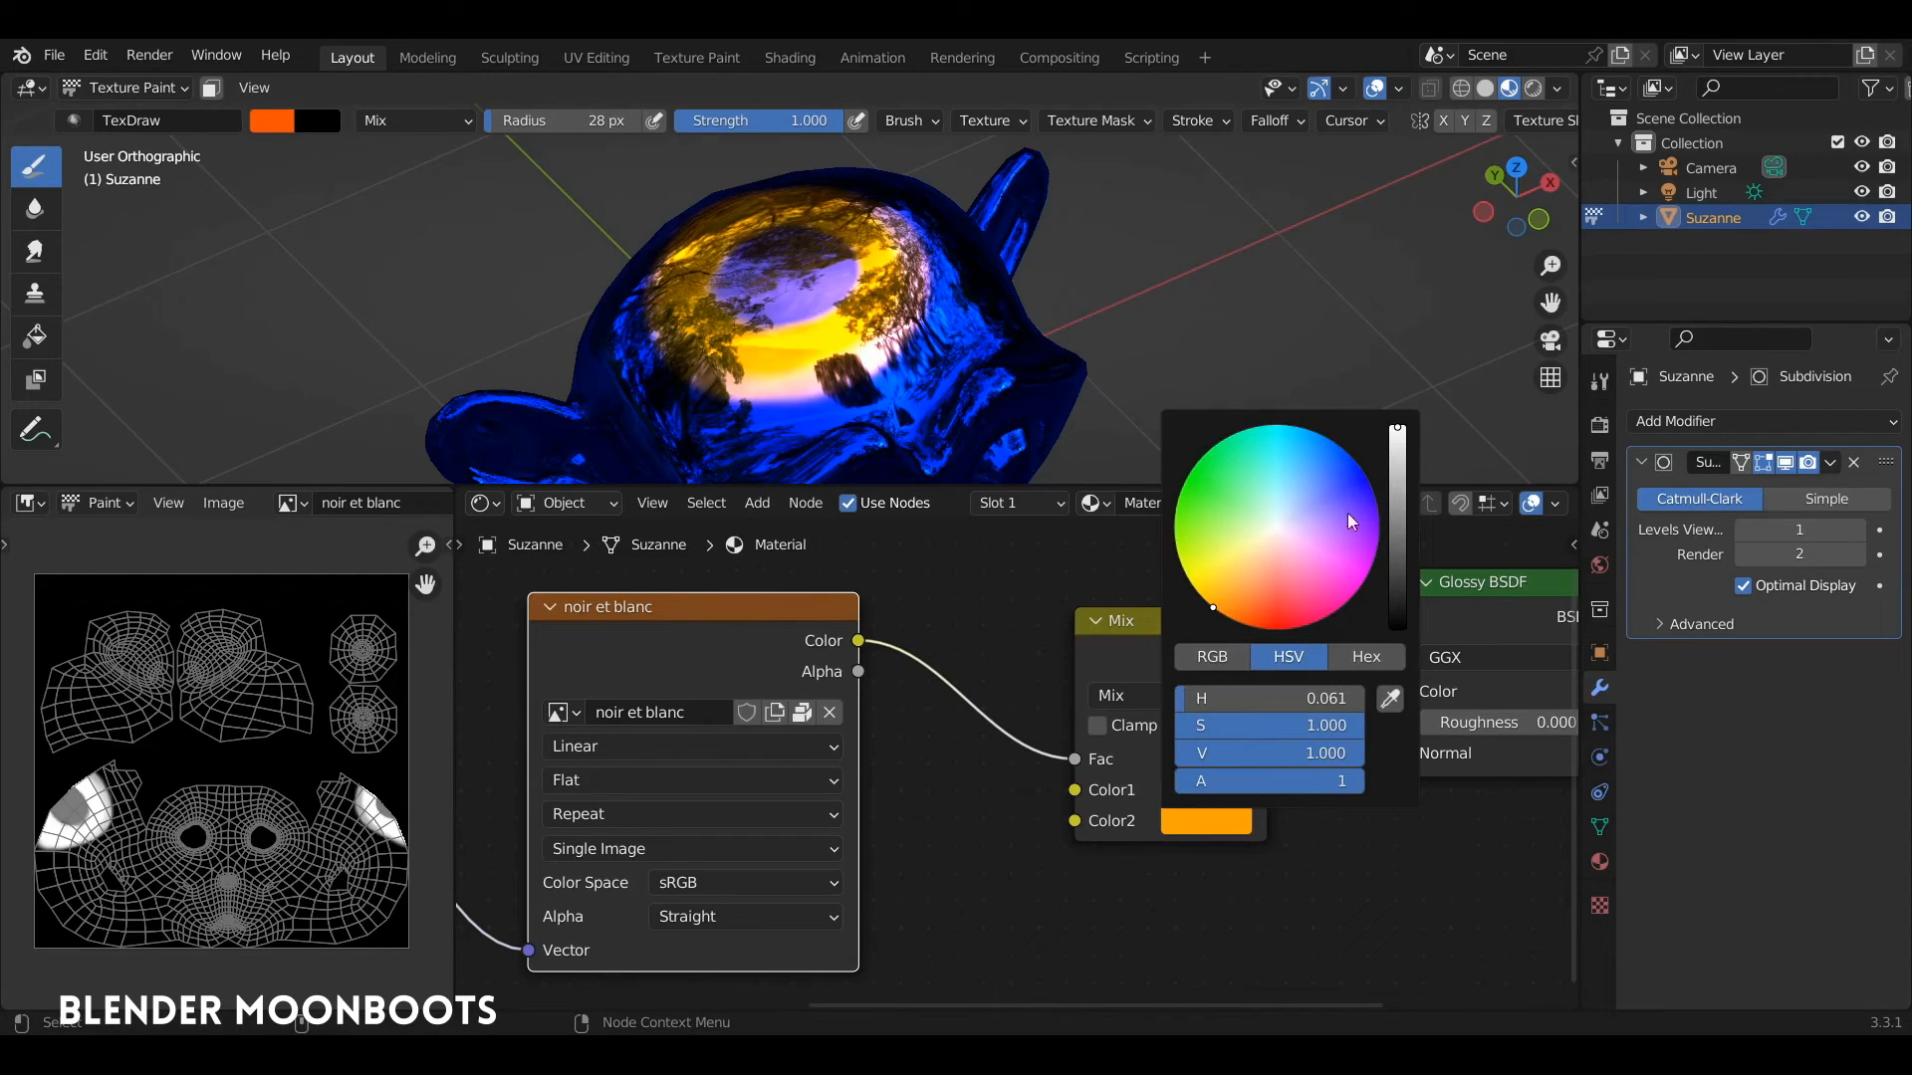
left_click(1189, 822)
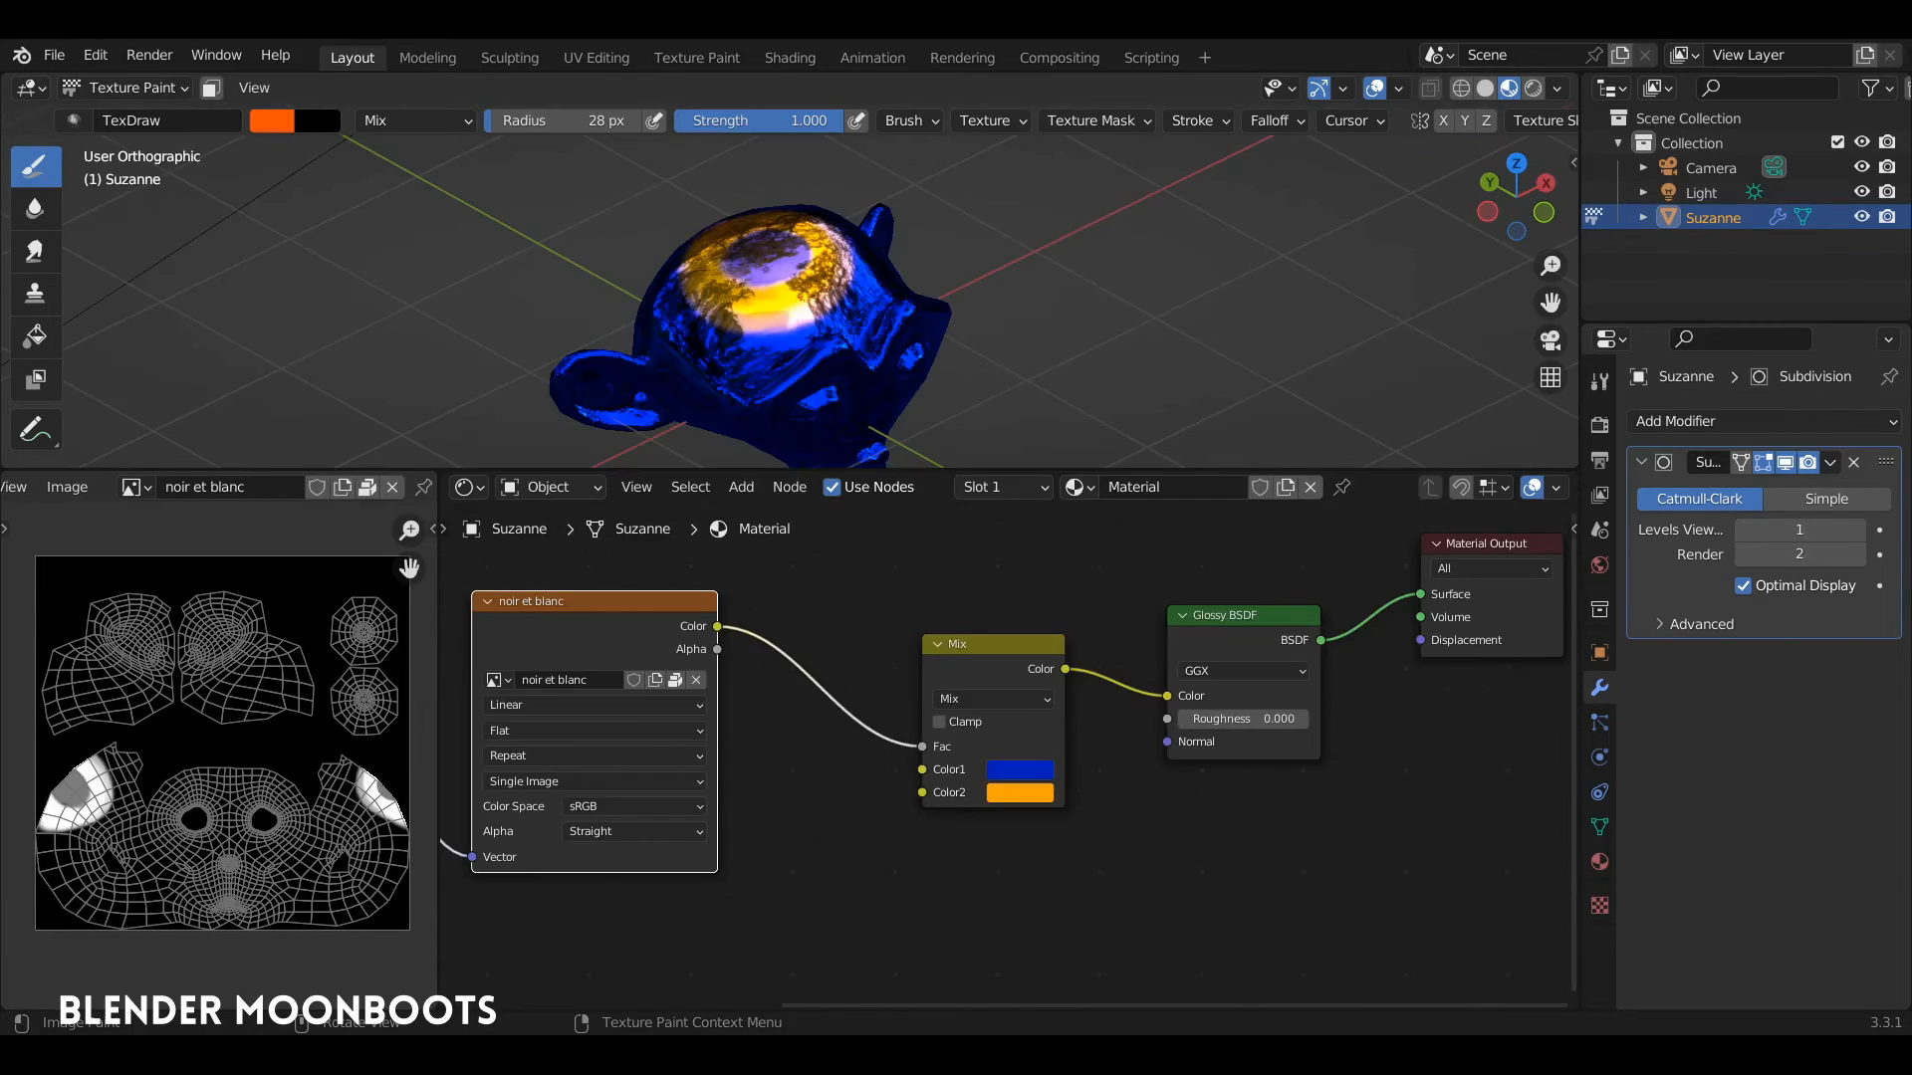
Enlarge the node editor and add an Image Texture node with tree2.jpg below the noir et blanc node.
left_click(992, 641)
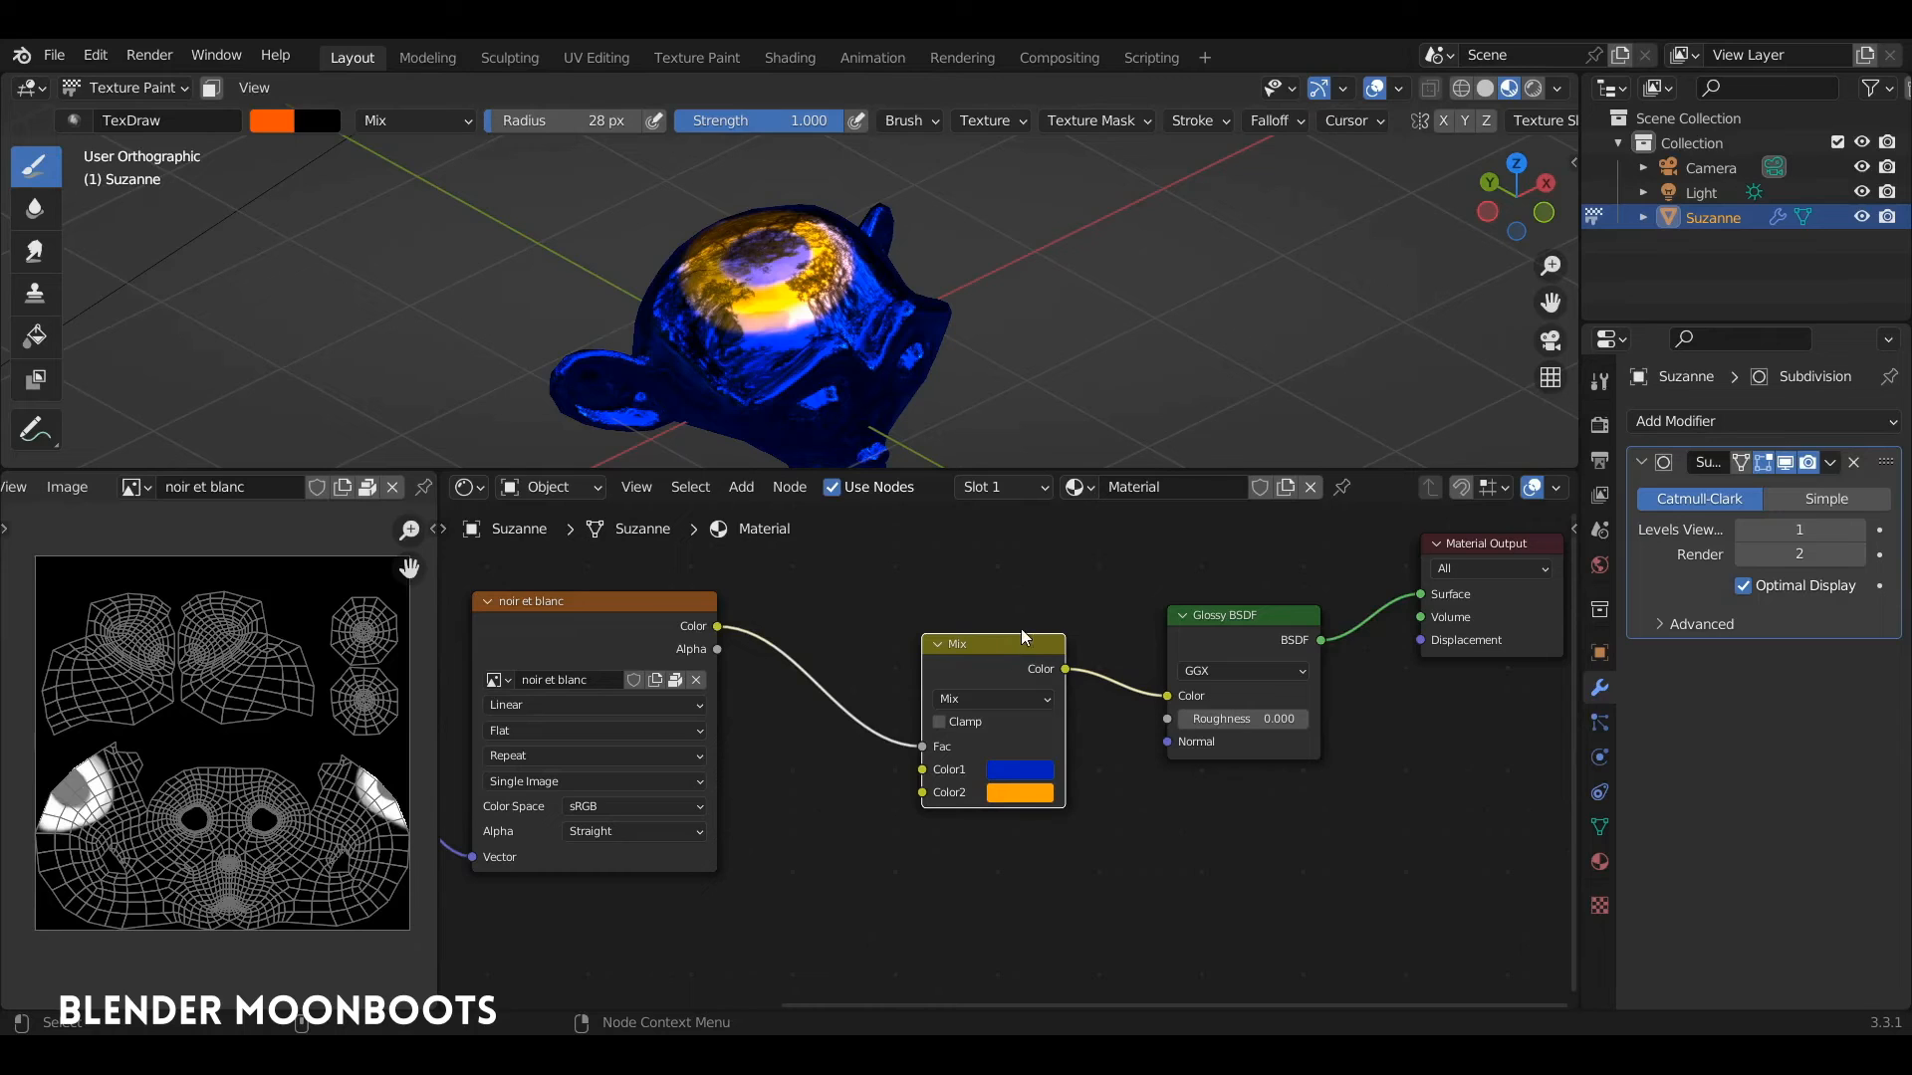
left_click_drag(956, 470, 973, 376)
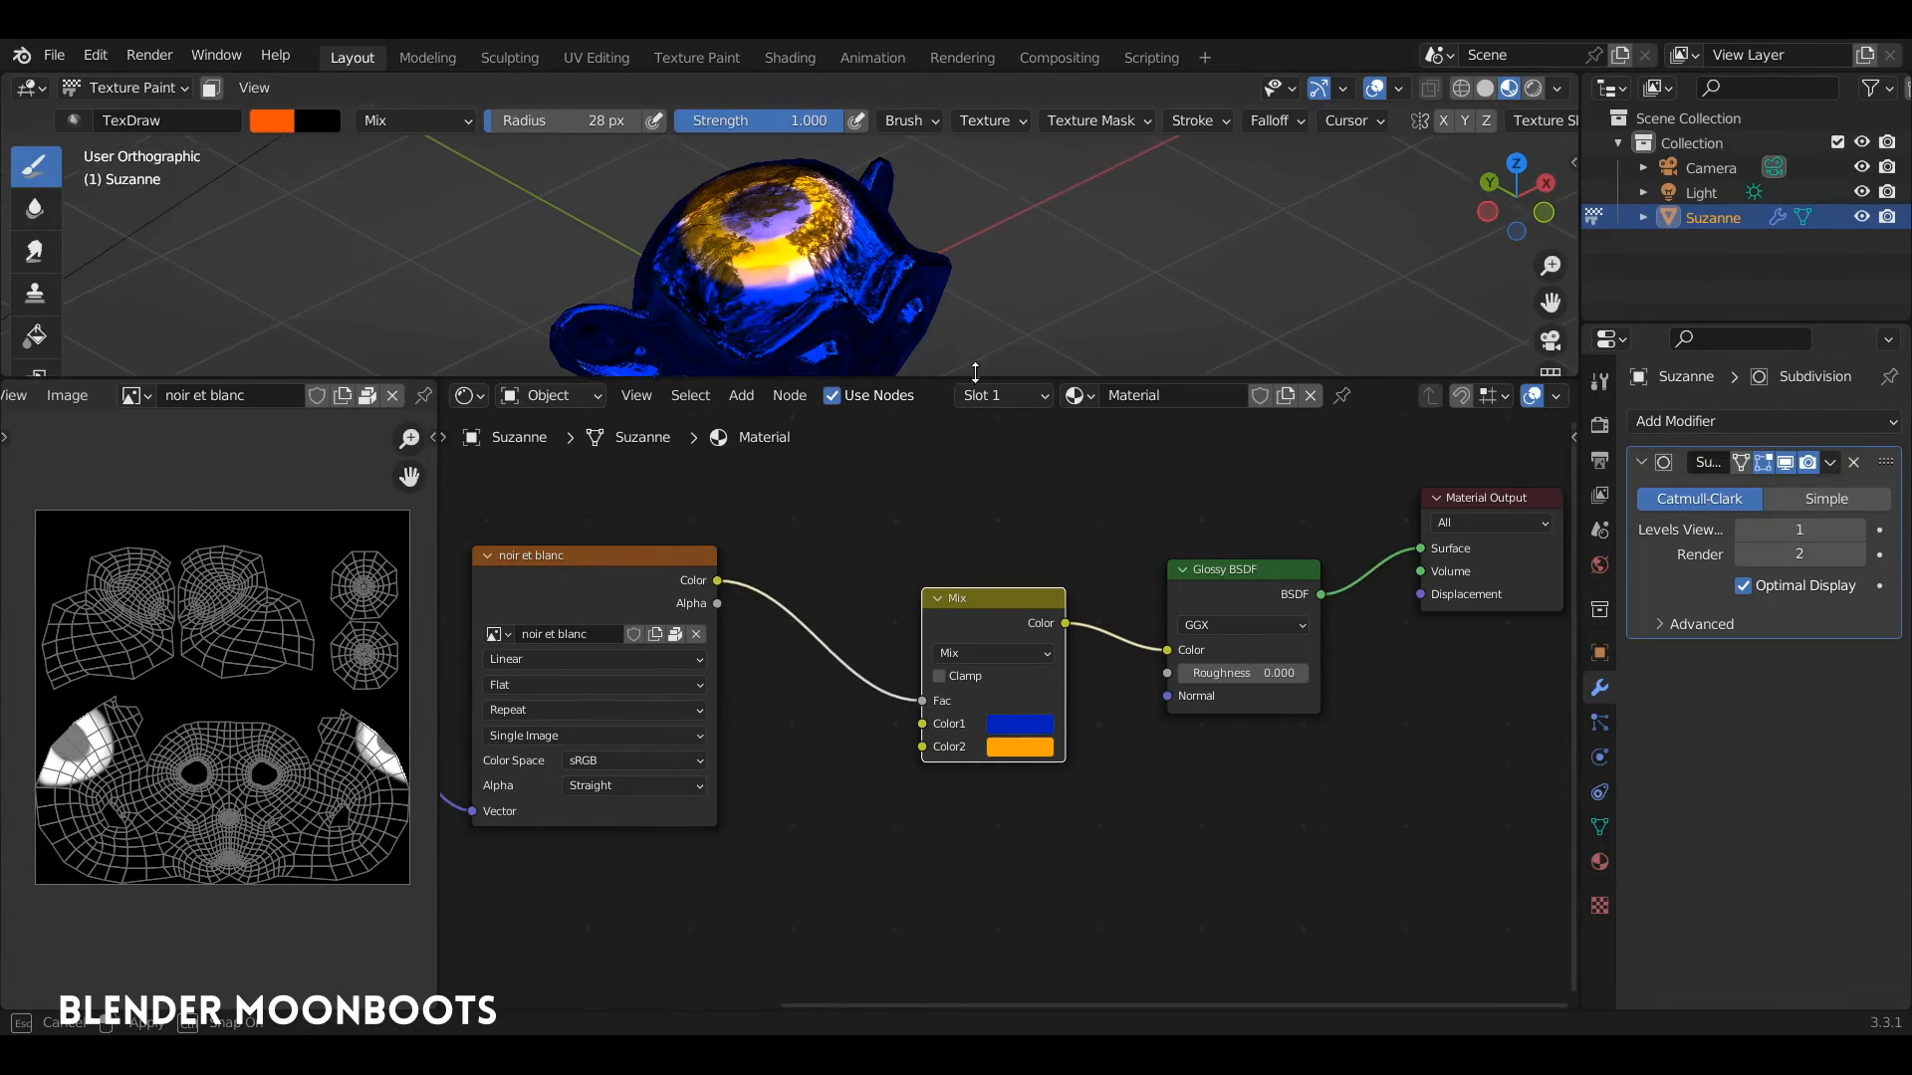
middle_click_drag(1036, 466, 1192, 379)
key("shift+a")
mouse_move(930, 707)
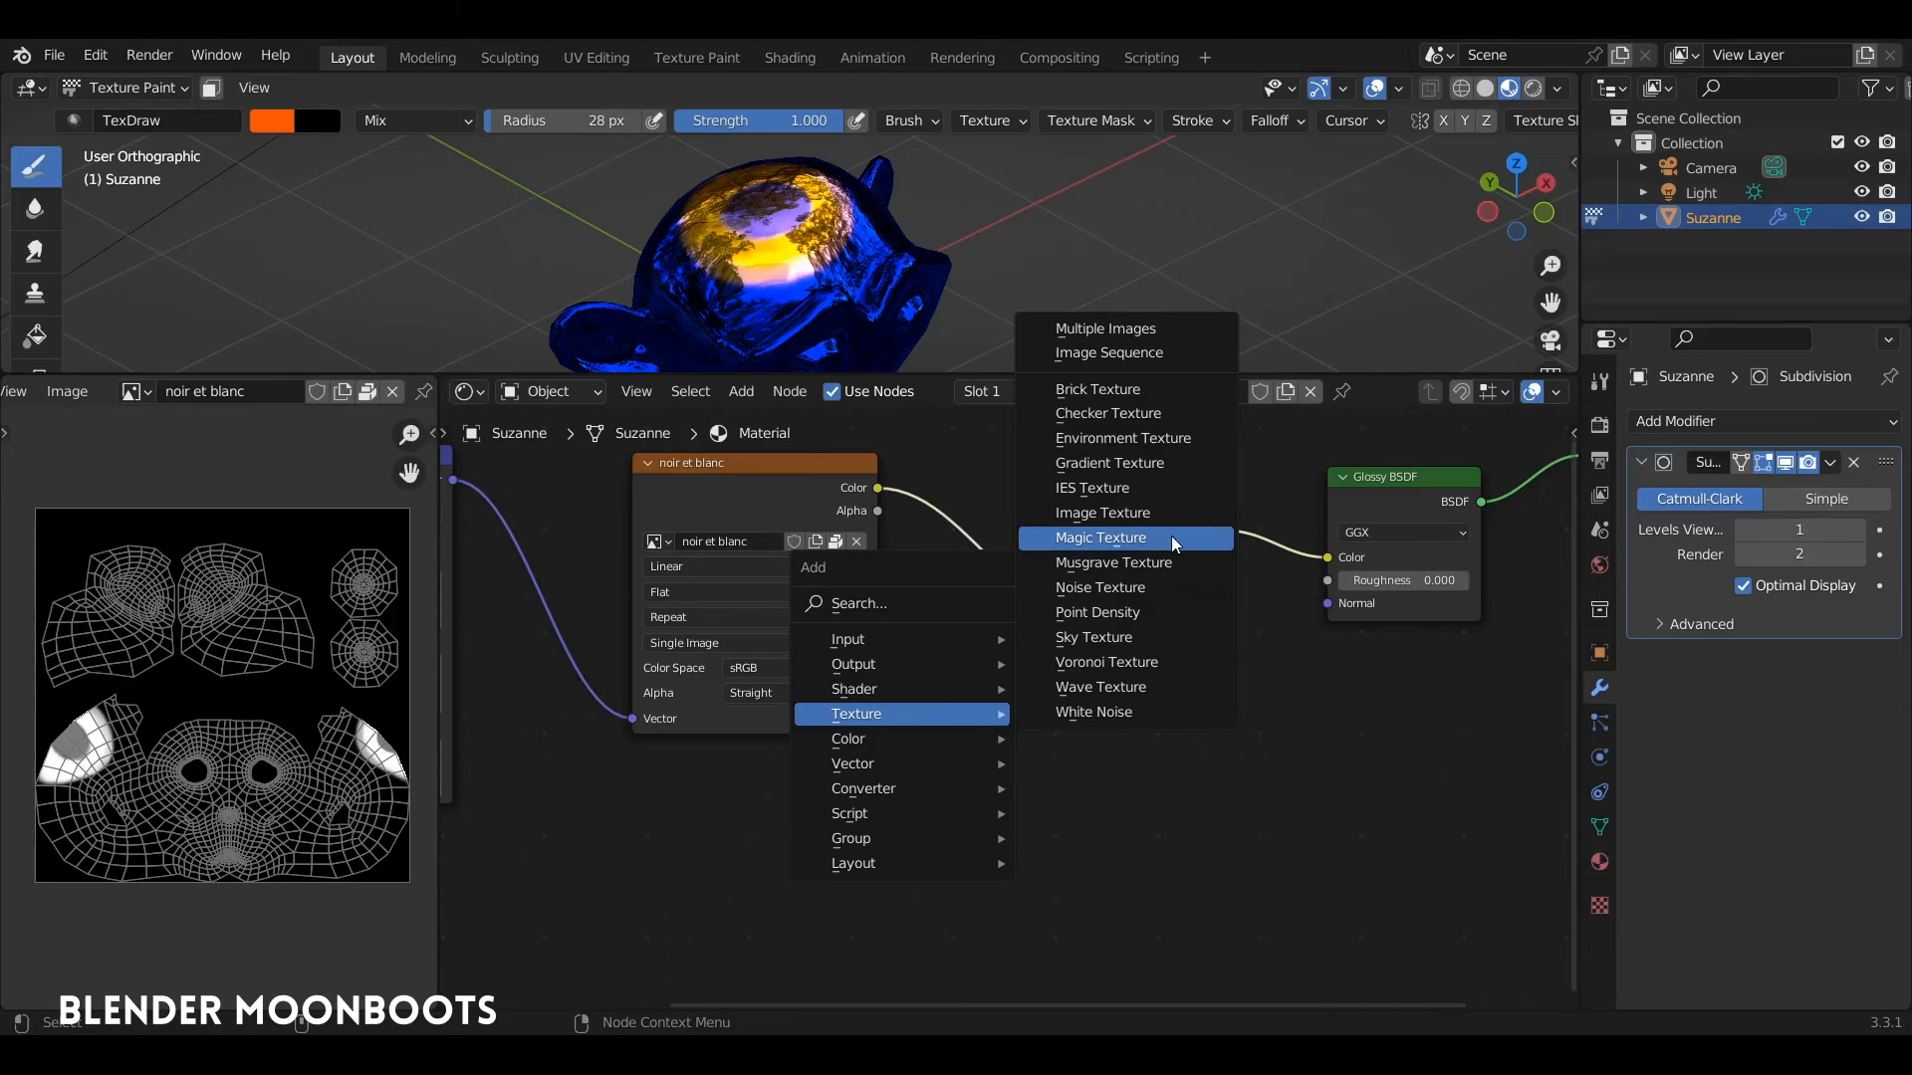
left_click(1119, 512)
left_click(864, 864)
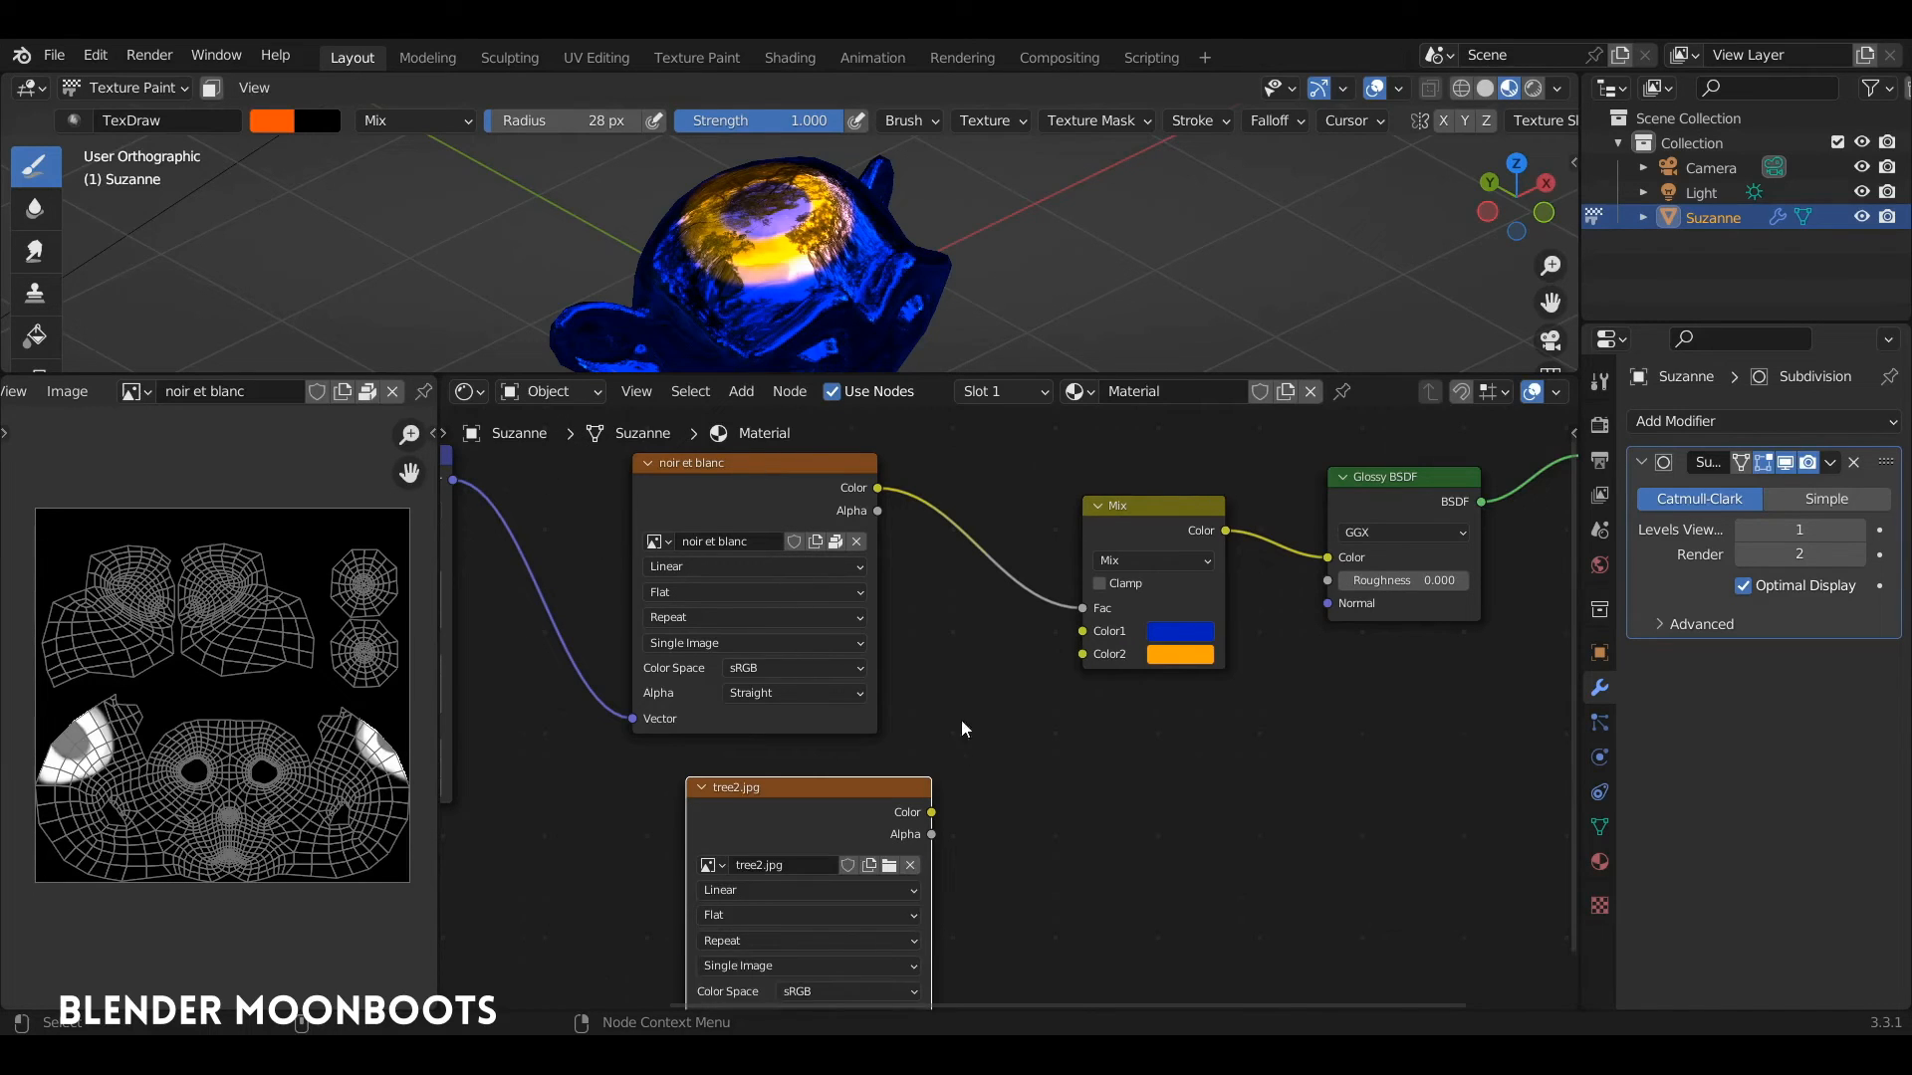
Move the tree2.jpg node up and link its Color to the Mix node's Color1.
left_click_drag(921, 788, 926, 708)
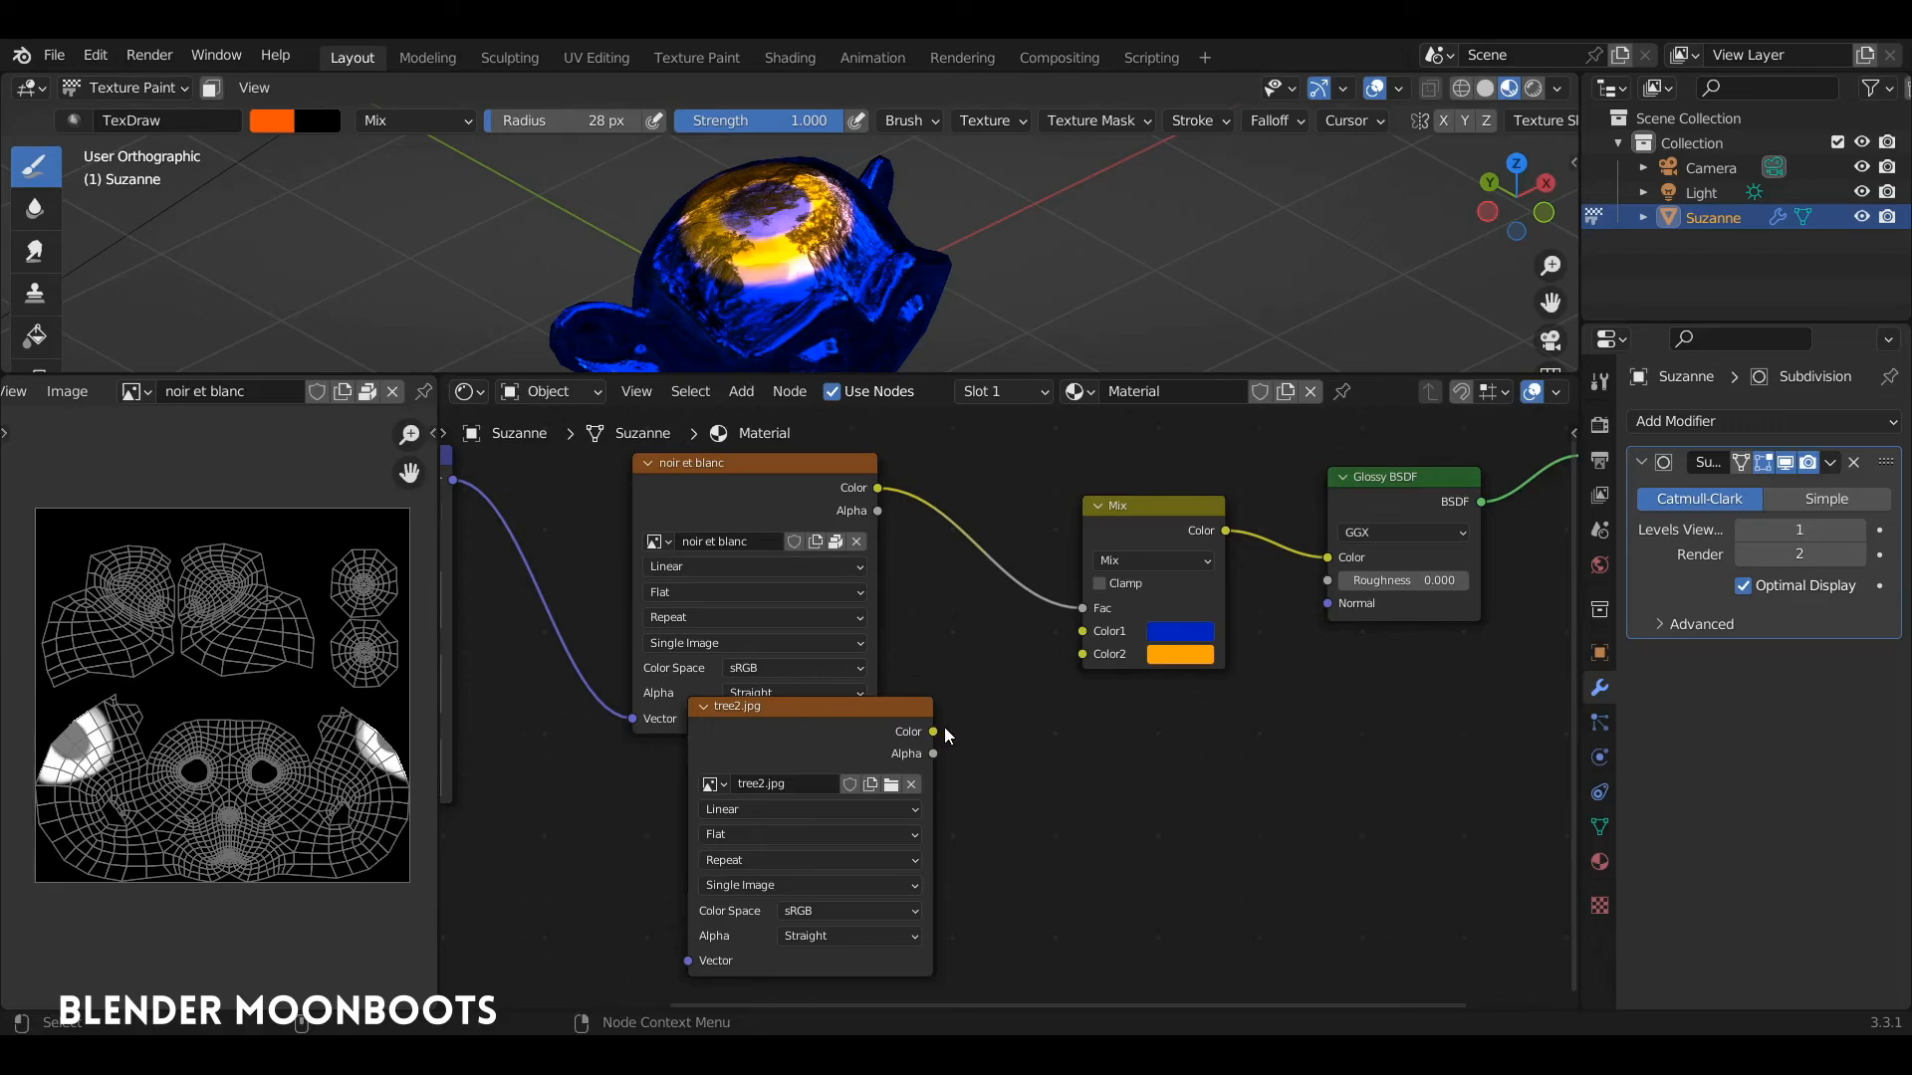
left_click_drag(936, 732, 1033, 671)
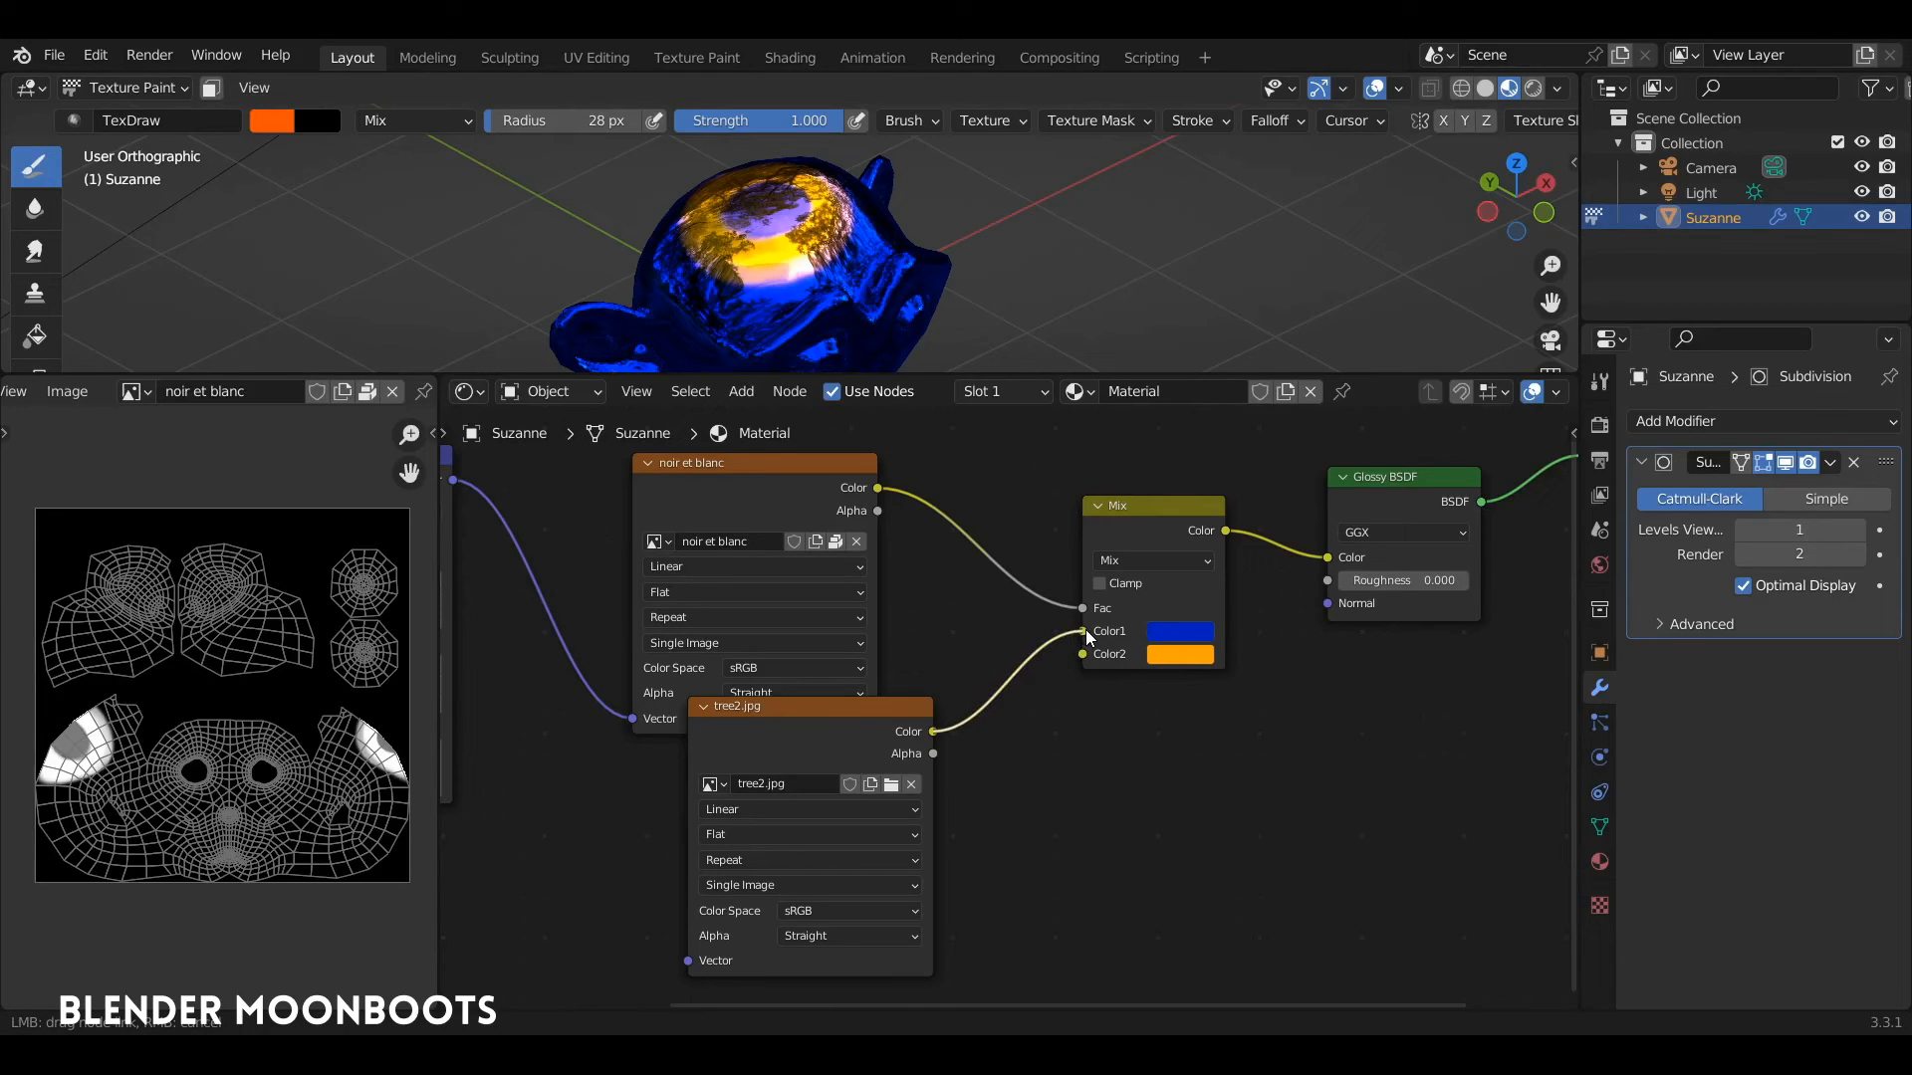
left_click_drag(1089, 630, 1091, 631)
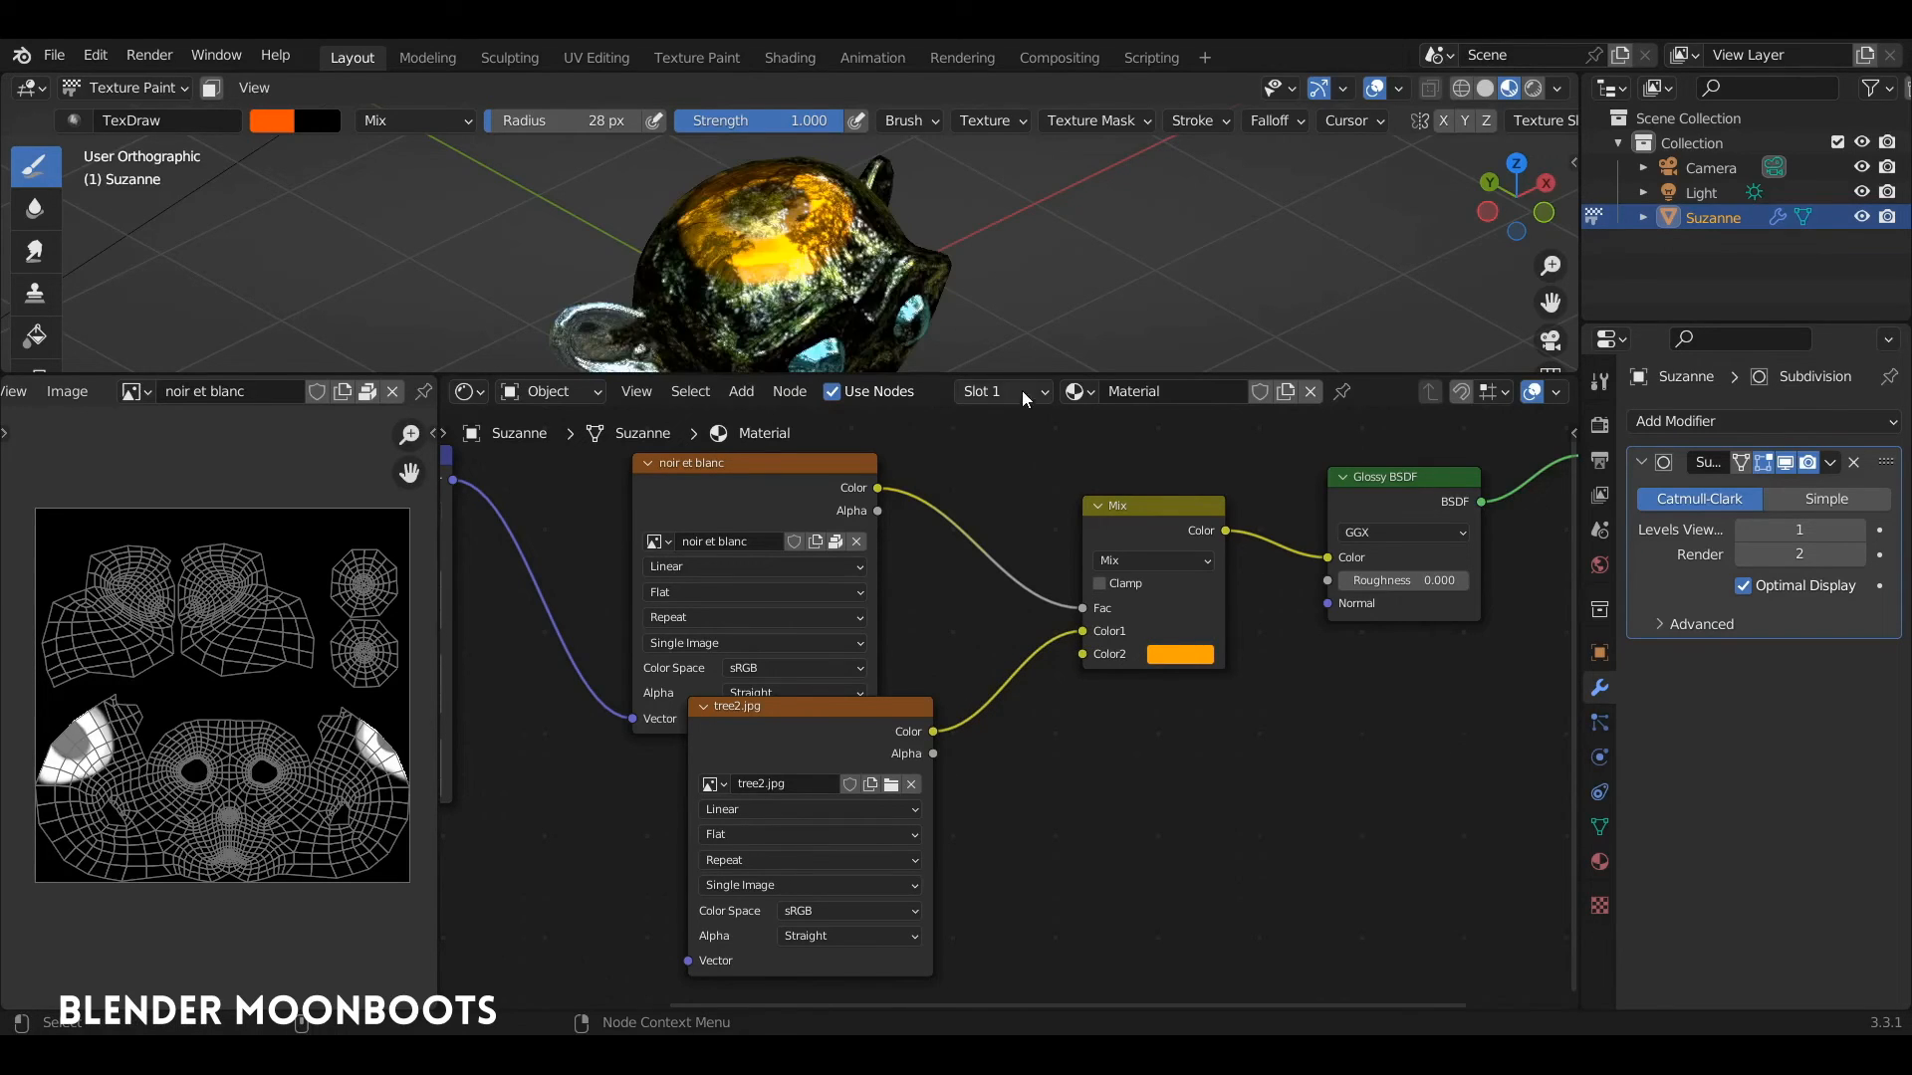
Enlarge the 3D viewport, switch the Glossy BSDF node to a Diffuse BSDF, and view the material on Suzanne up close.
left_click_drag(1025, 372, 1026, 471)
middle_click_drag(1031, 540, 696, 633)
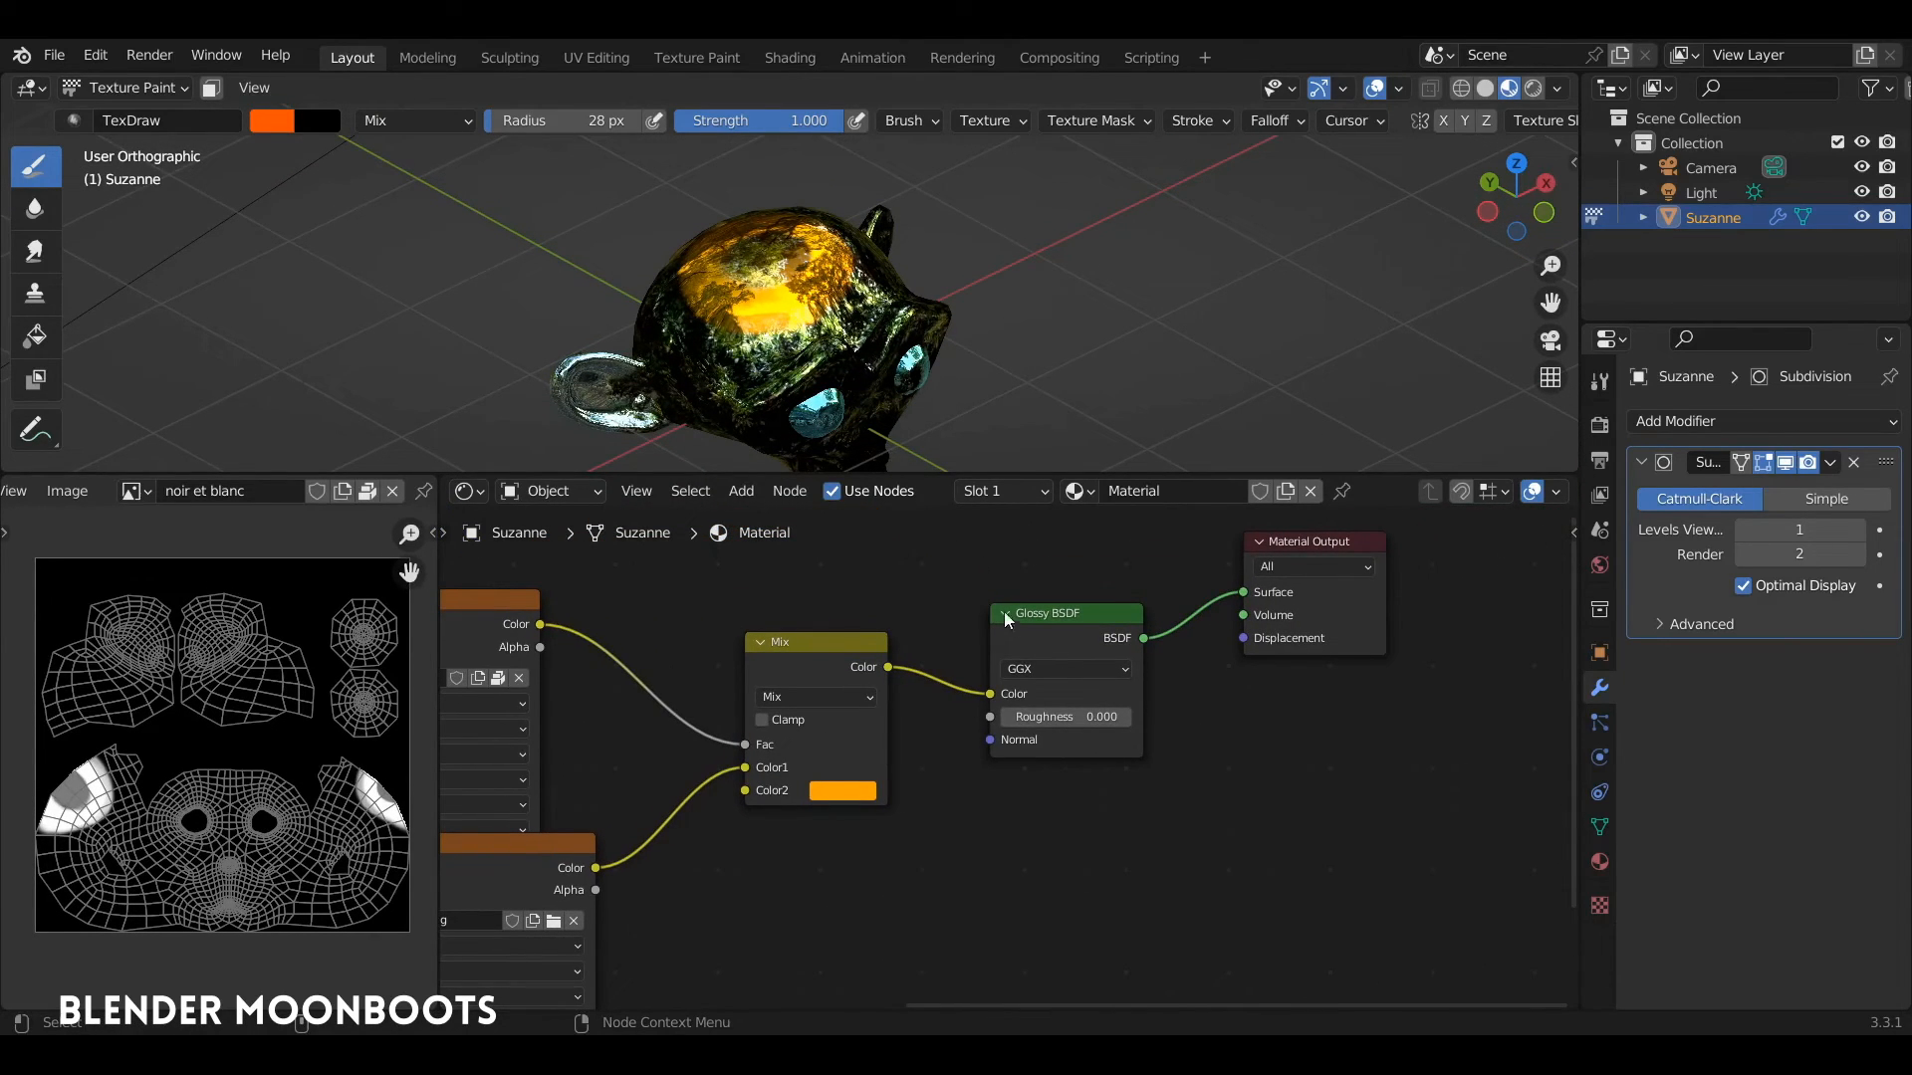
left_click_drag(1048, 619, 1048, 627)
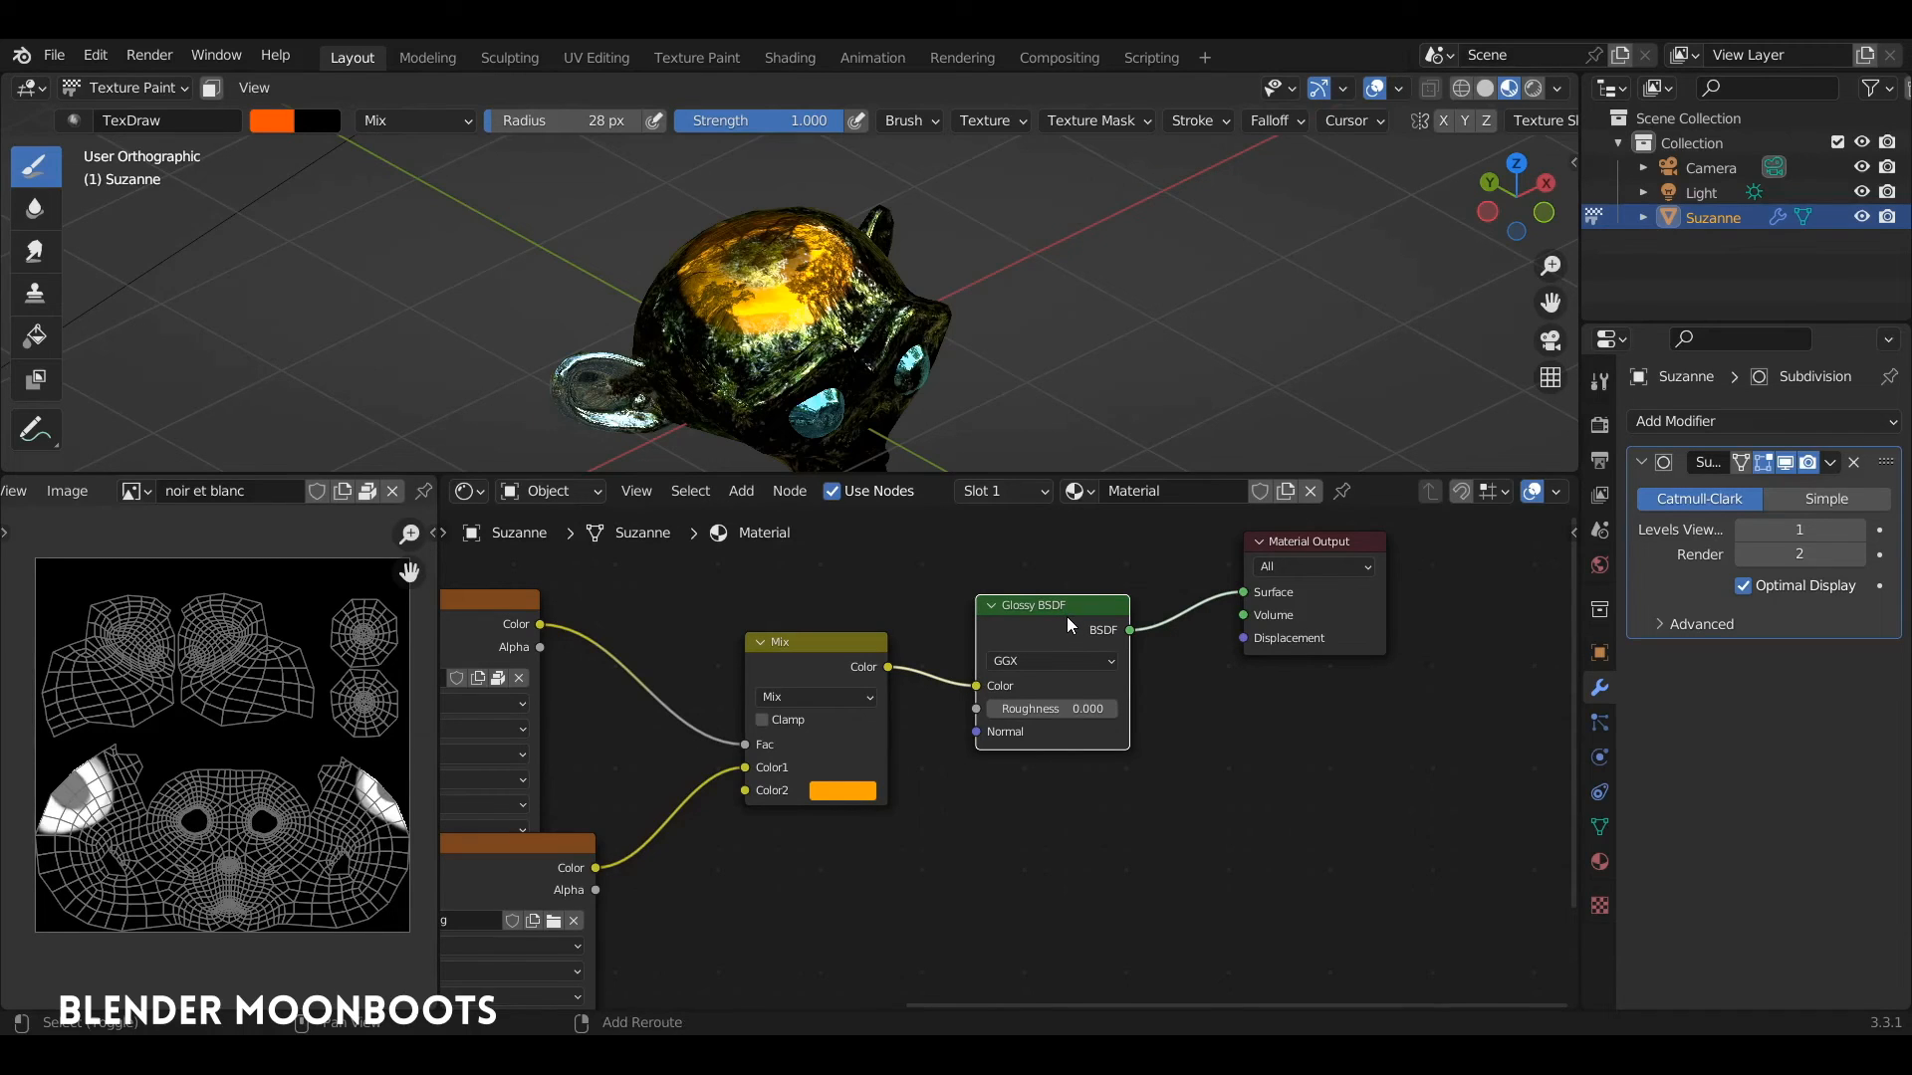
key("shift+s")
mouse_move(1066, 617)
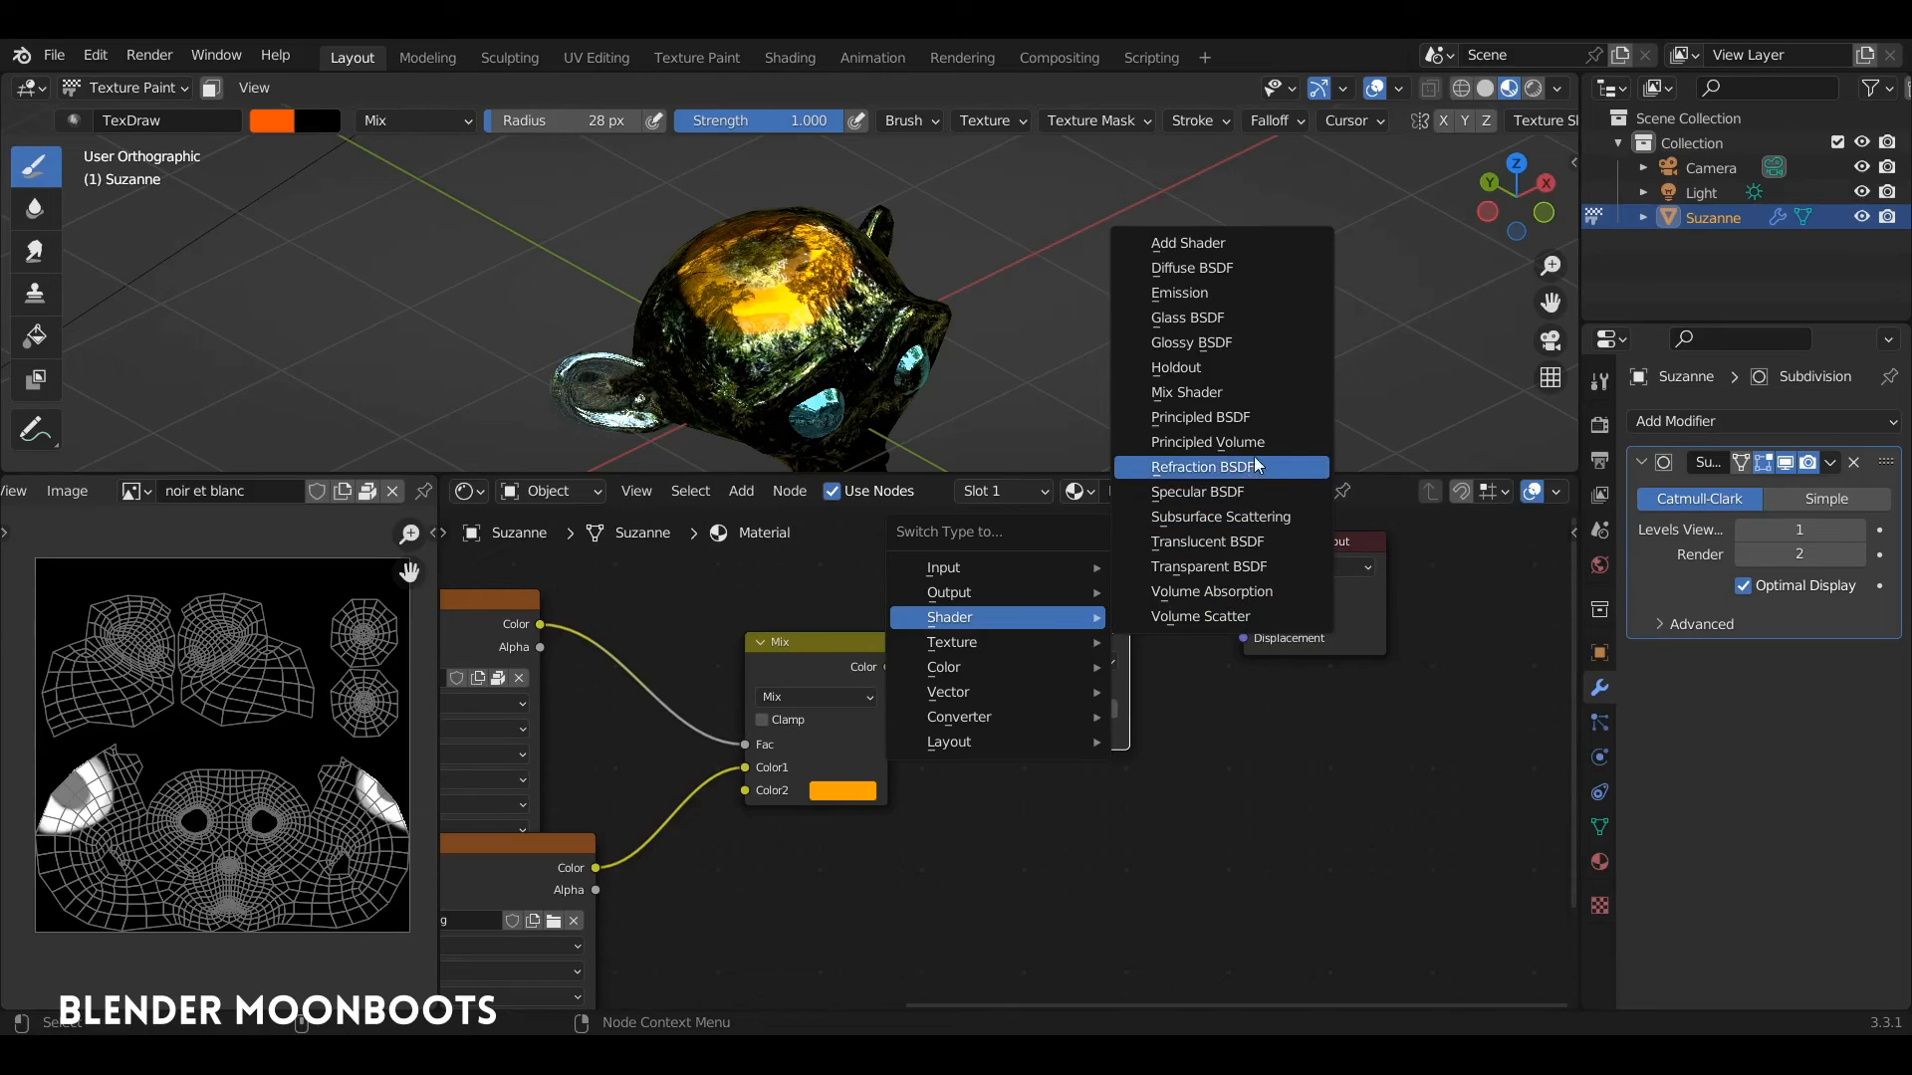
left_click(1264, 266)
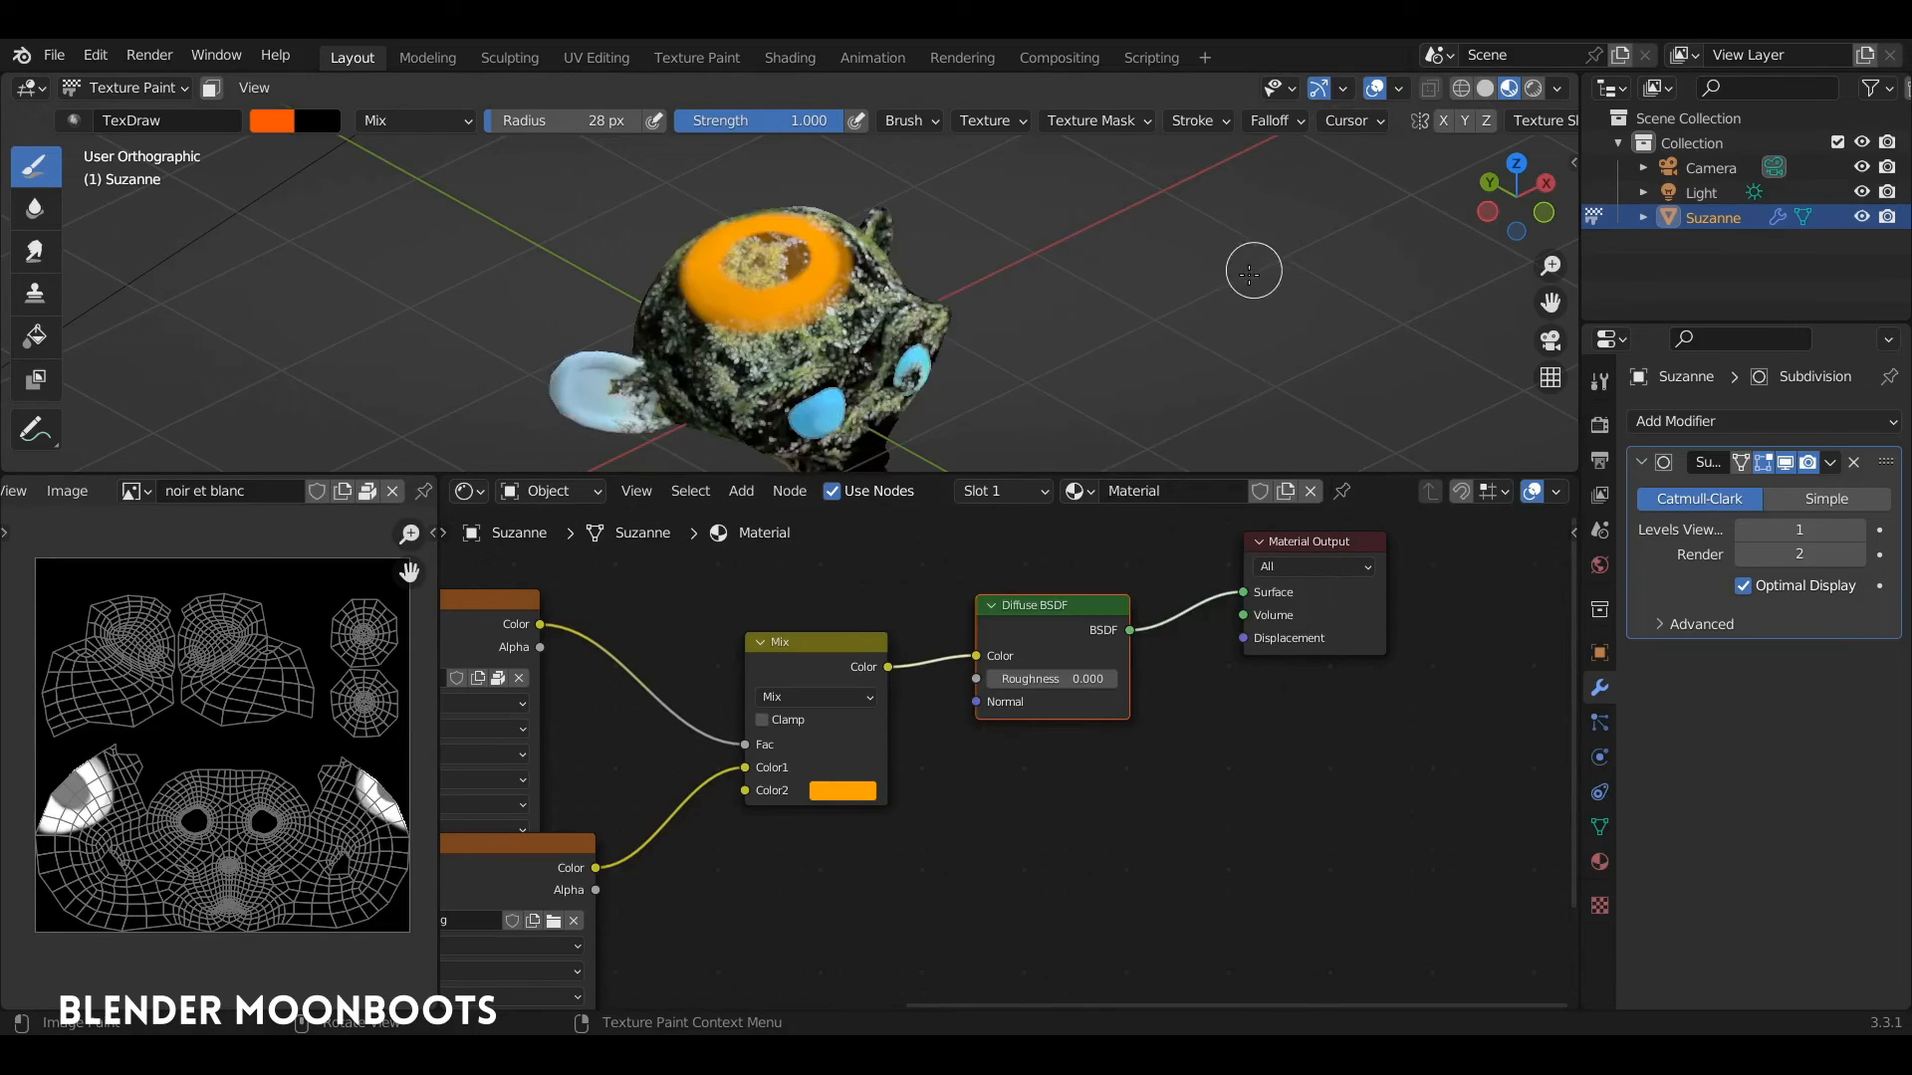
middle_click_drag(986, 326, 1049, 301)
scroll(969, 308, "up", 3)
Adjust the tree2.jpg node's position and link the Mapping node's Vector to its Vector input.
middle_click_drag(936, 607, 1501, 565)
scroll(1175, 732, "down", 1)
middle_click_drag(1188, 733, 1312, 725)
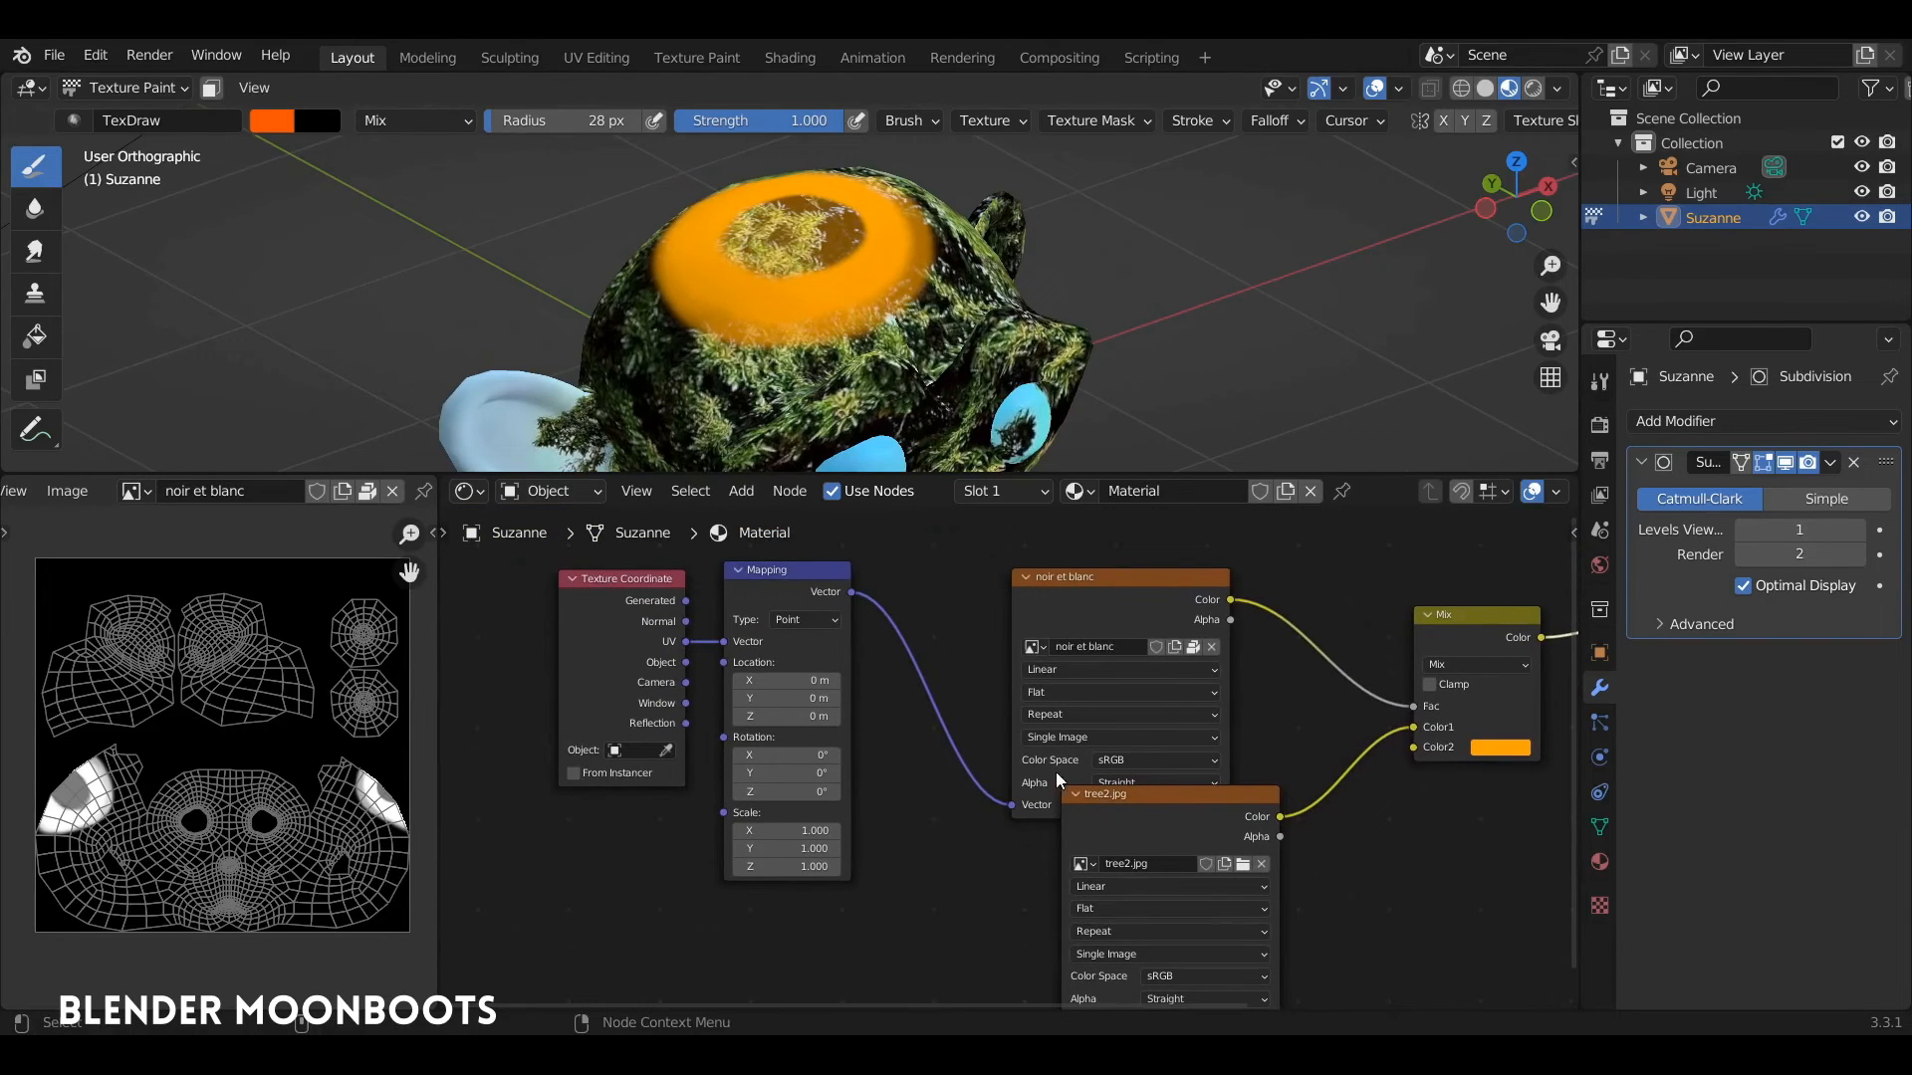
mouse_move(959, 471)
left_mouse_down()
mouse_move(959, 416)
mouse_move(959, 433)
left_mouse_up()
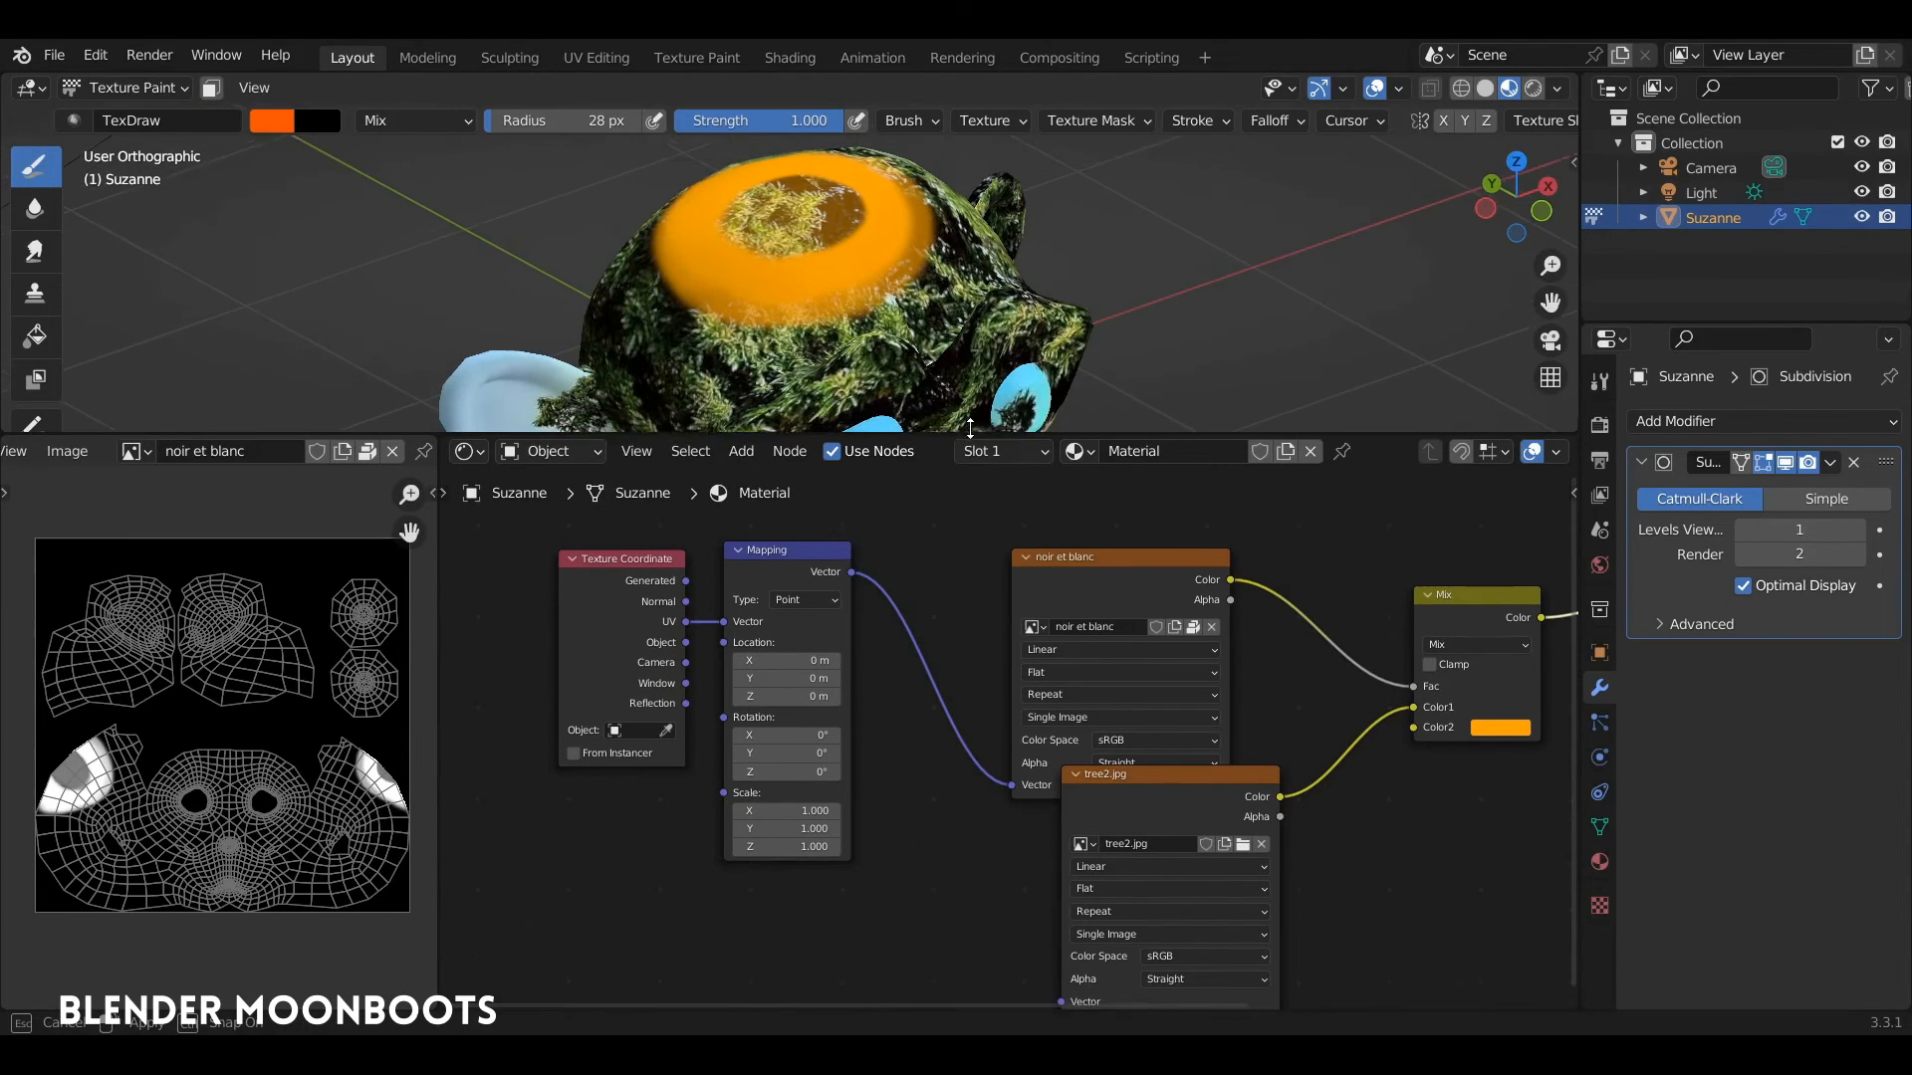
left_click_drag(1076, 769, 1046, 778)
middle_click_drag(942, 597, 974, 552)
left_click_drag(863, 506, 1045, 943)
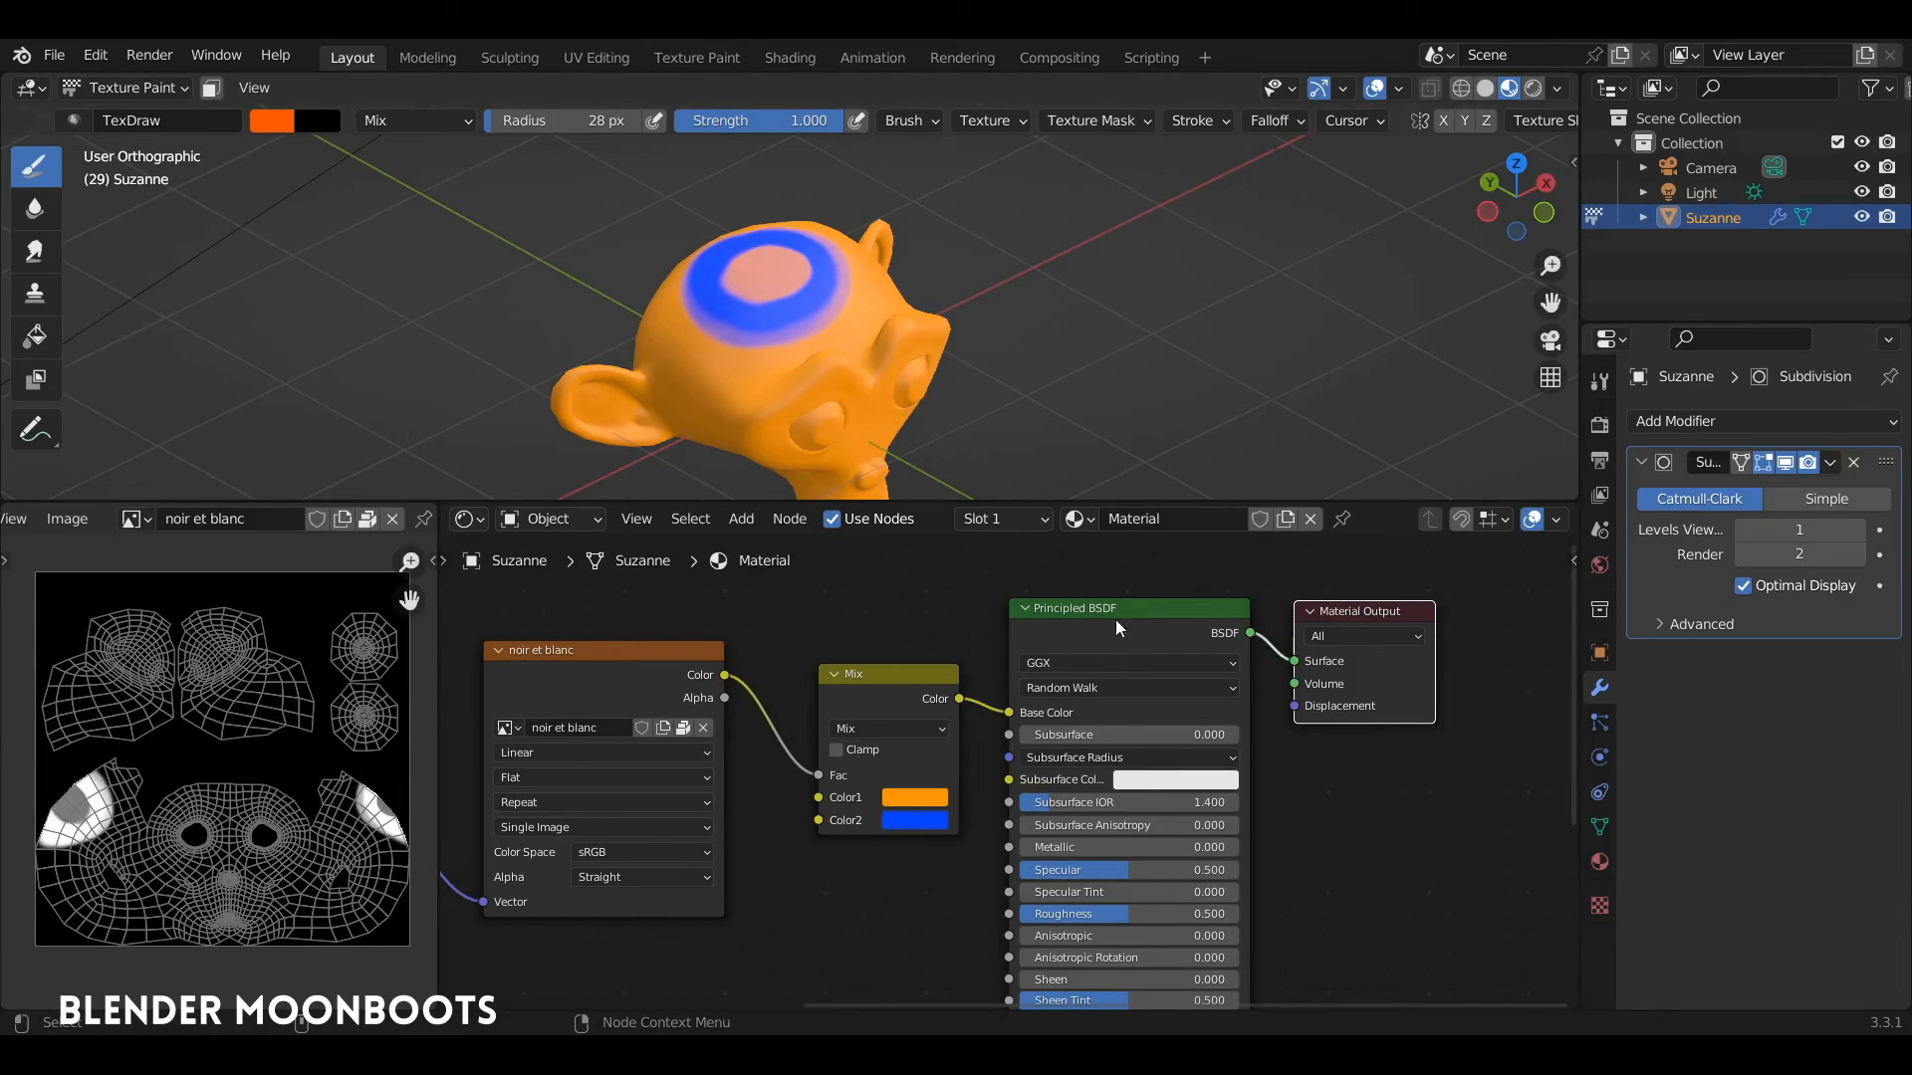
Shift the noir et blanc and Mix nodes to space them out before the Principled BSDF and focus on its Metallic input.
left_click_drag(906, 675, 866, 656)
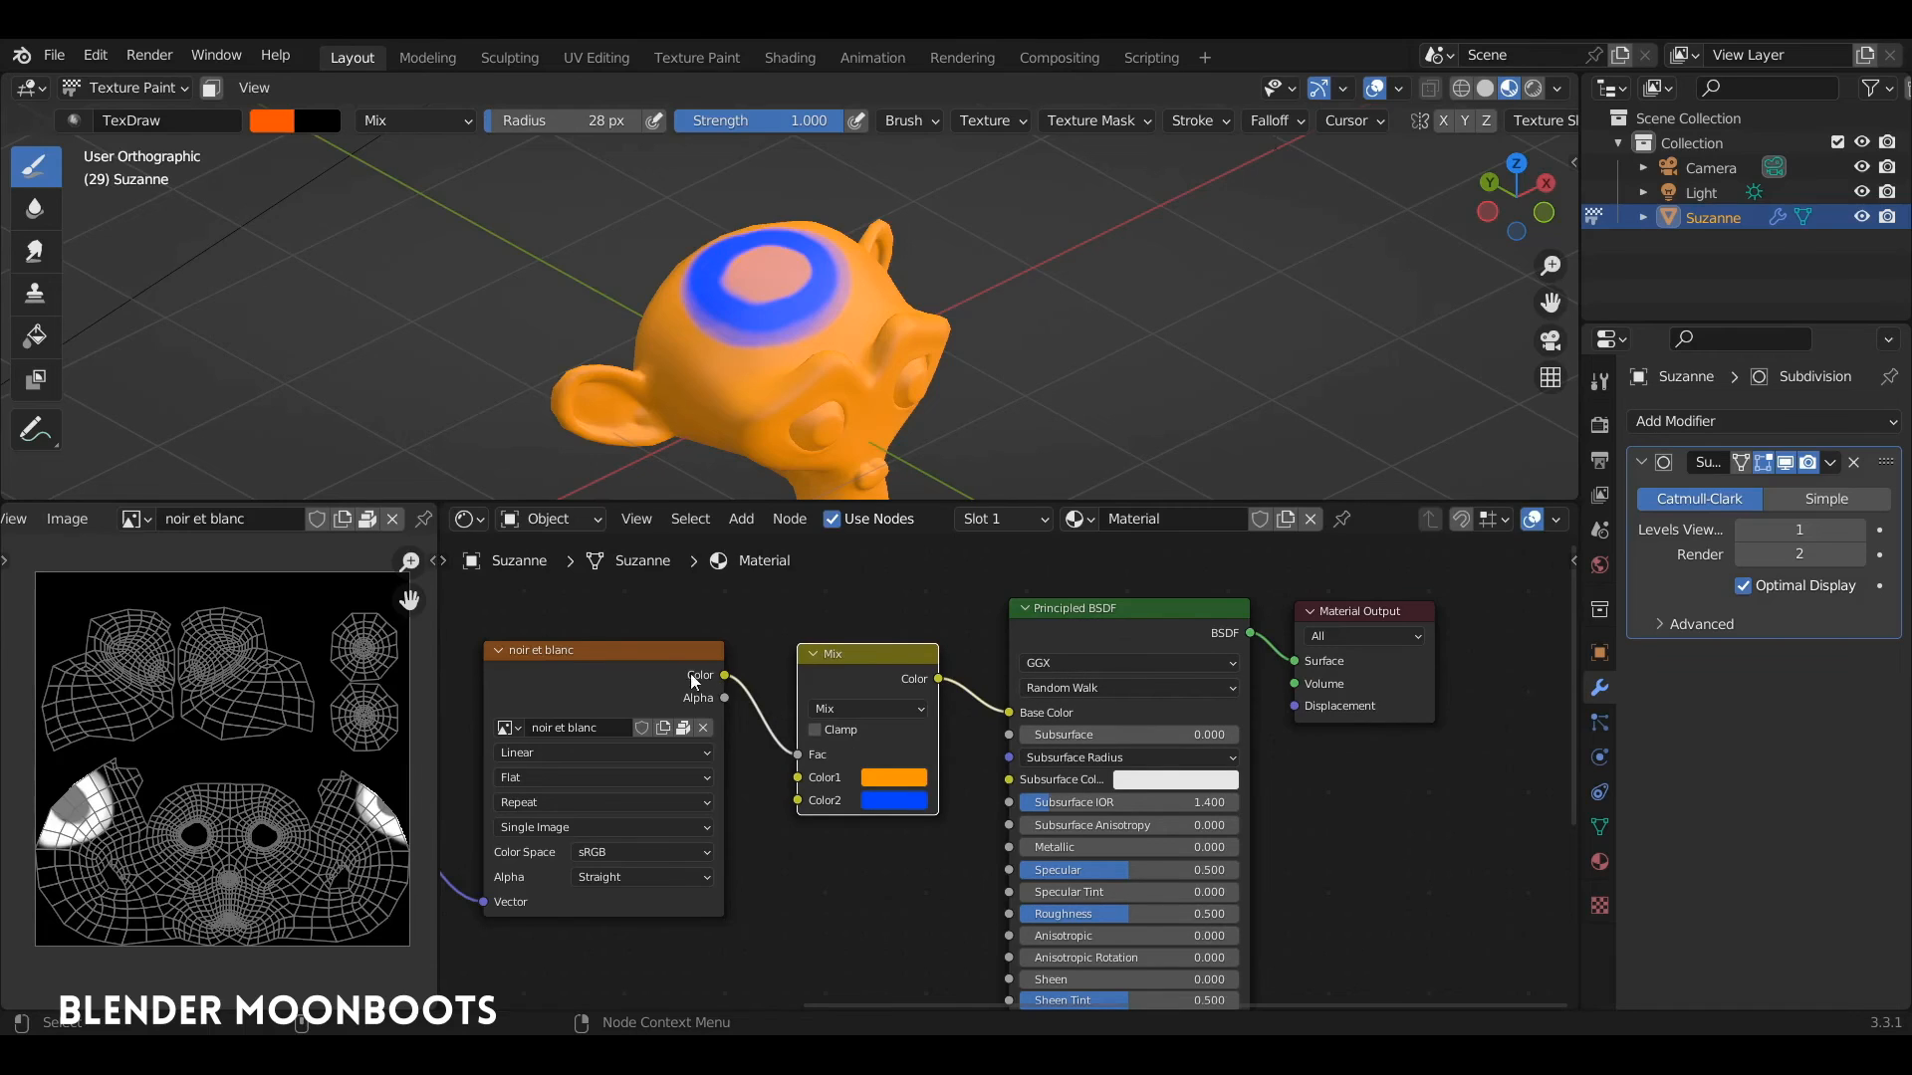
left_click_drag(546, 663, 535, 663)
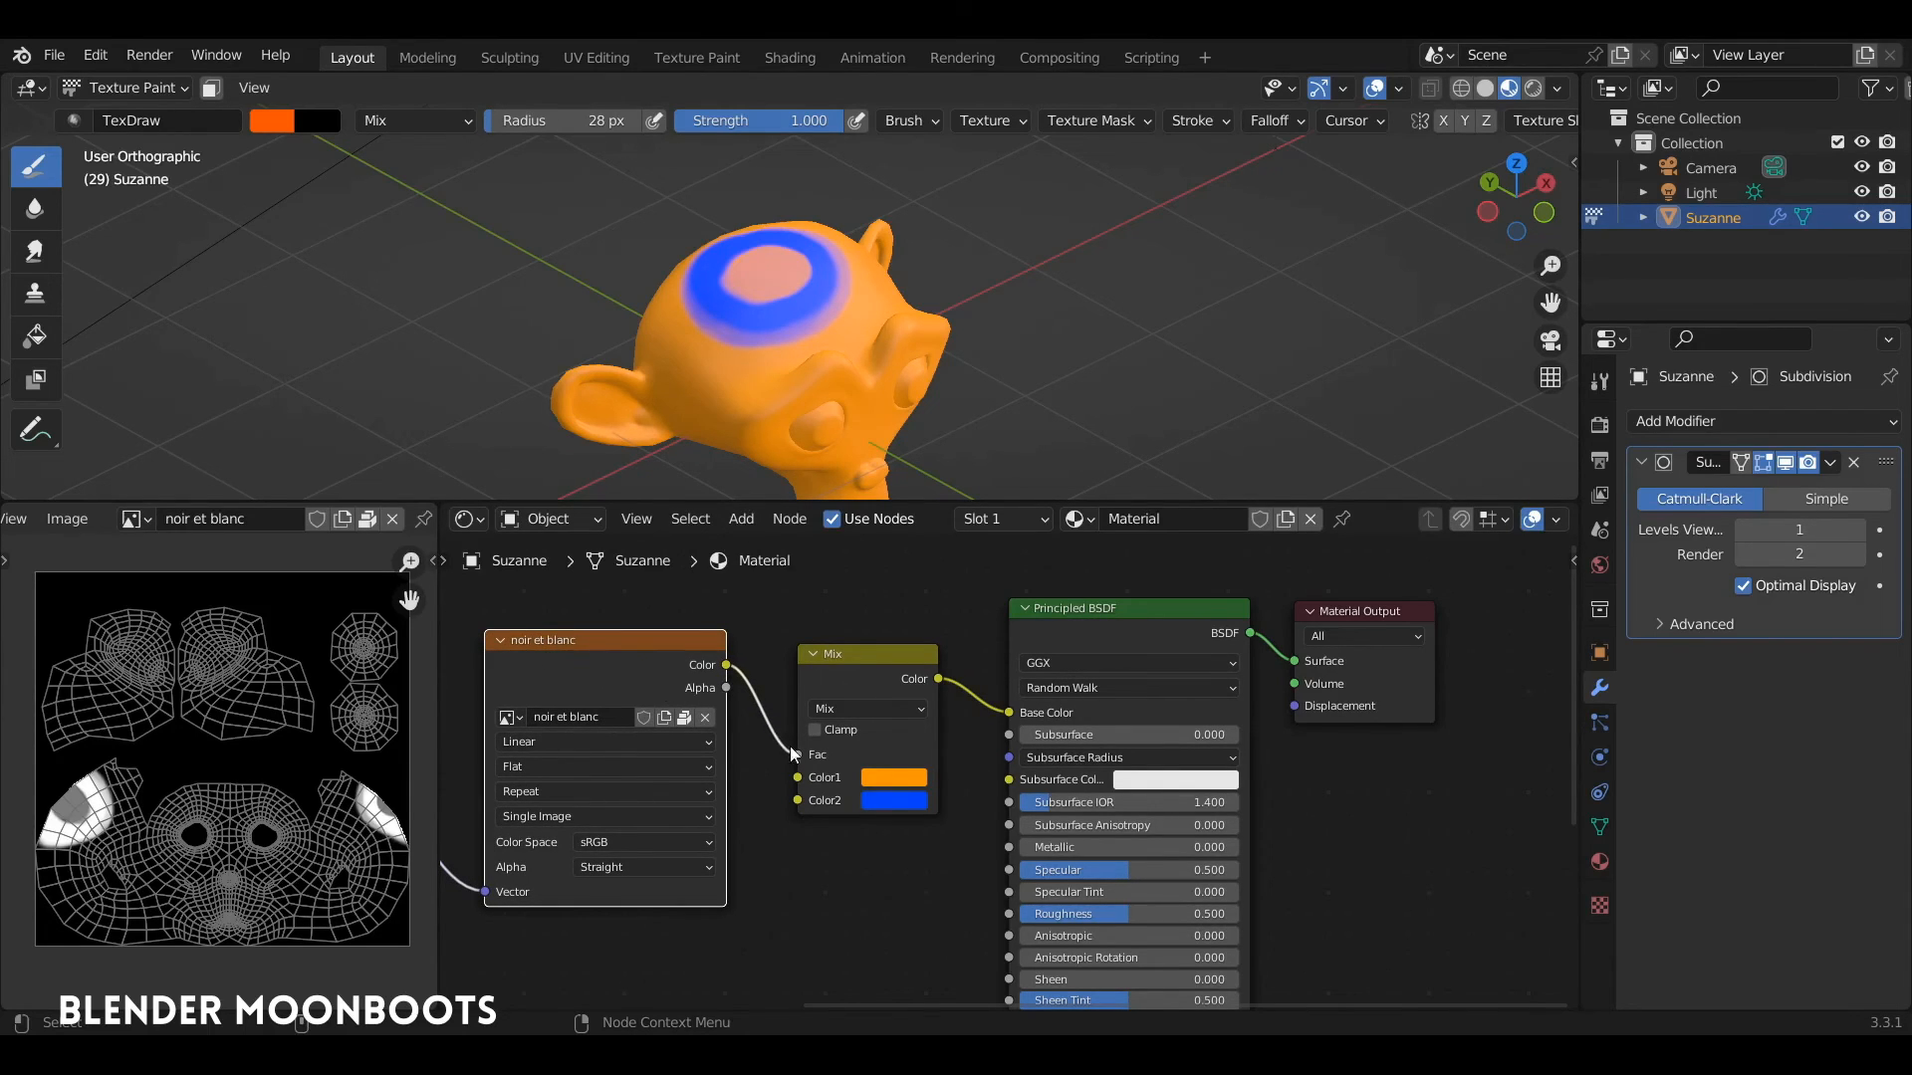
left_click_drag(853, 649, 845, 643)
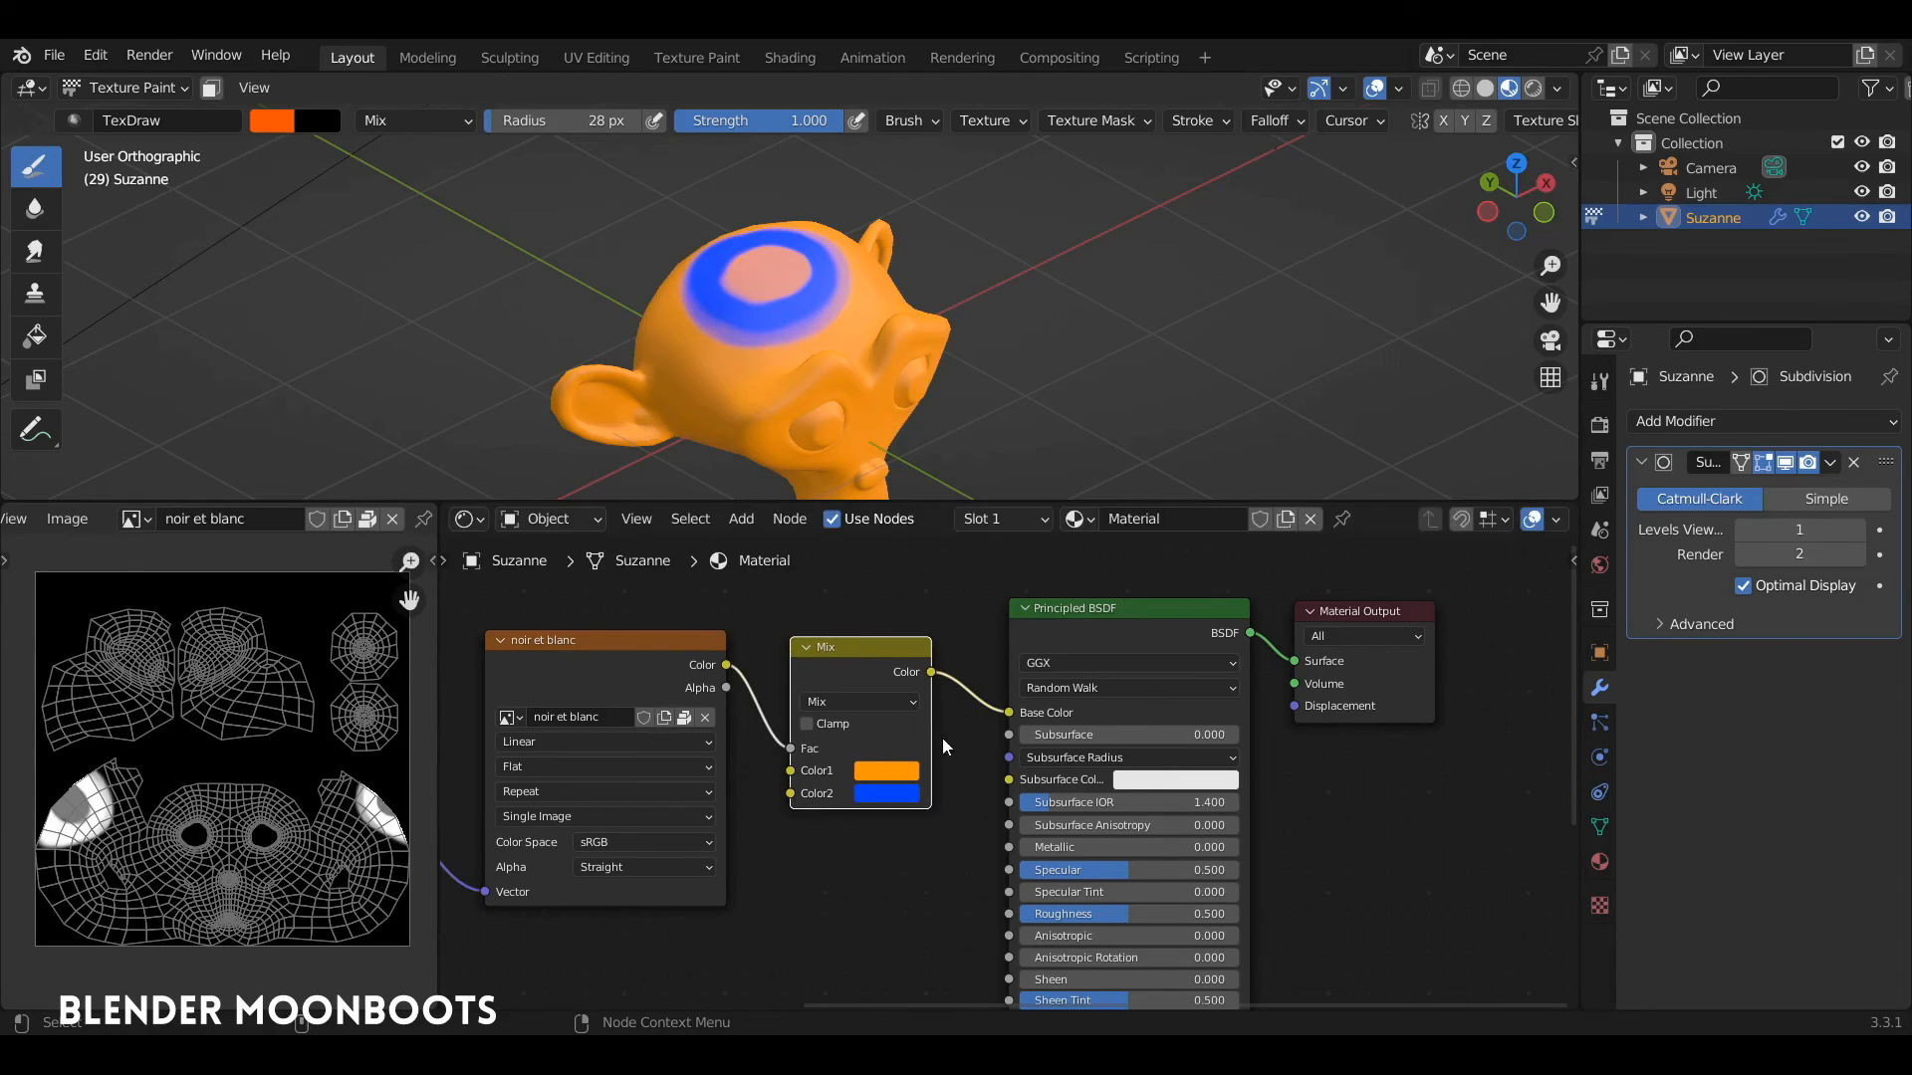
scroll(1038, 786, "up", 2)
left_click(1165, 858)
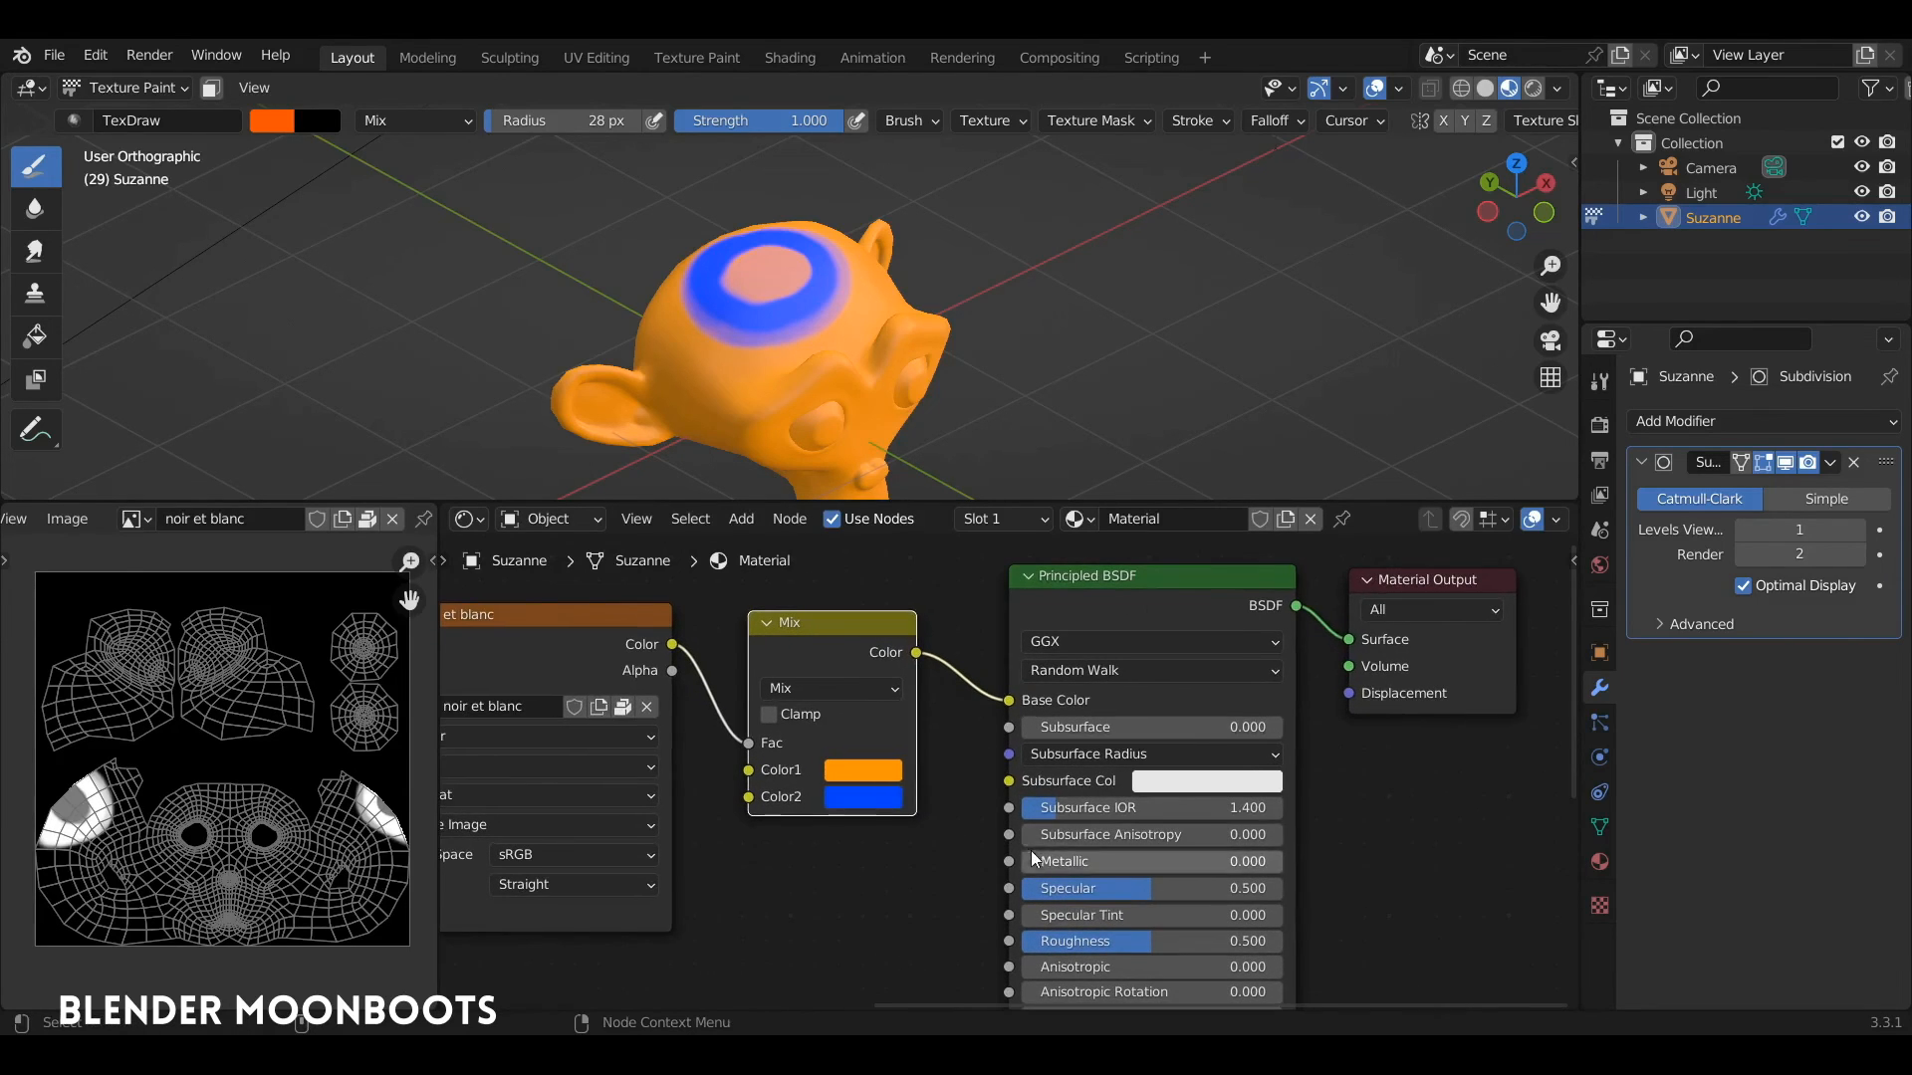
Set the Principled BSDF's Metallic to 1.000 and Roughness to 0.200, and inspect the metallic material on Suzanne.
left_click(935, 888)
left_click_drag(1052, 857, 1359, 878)
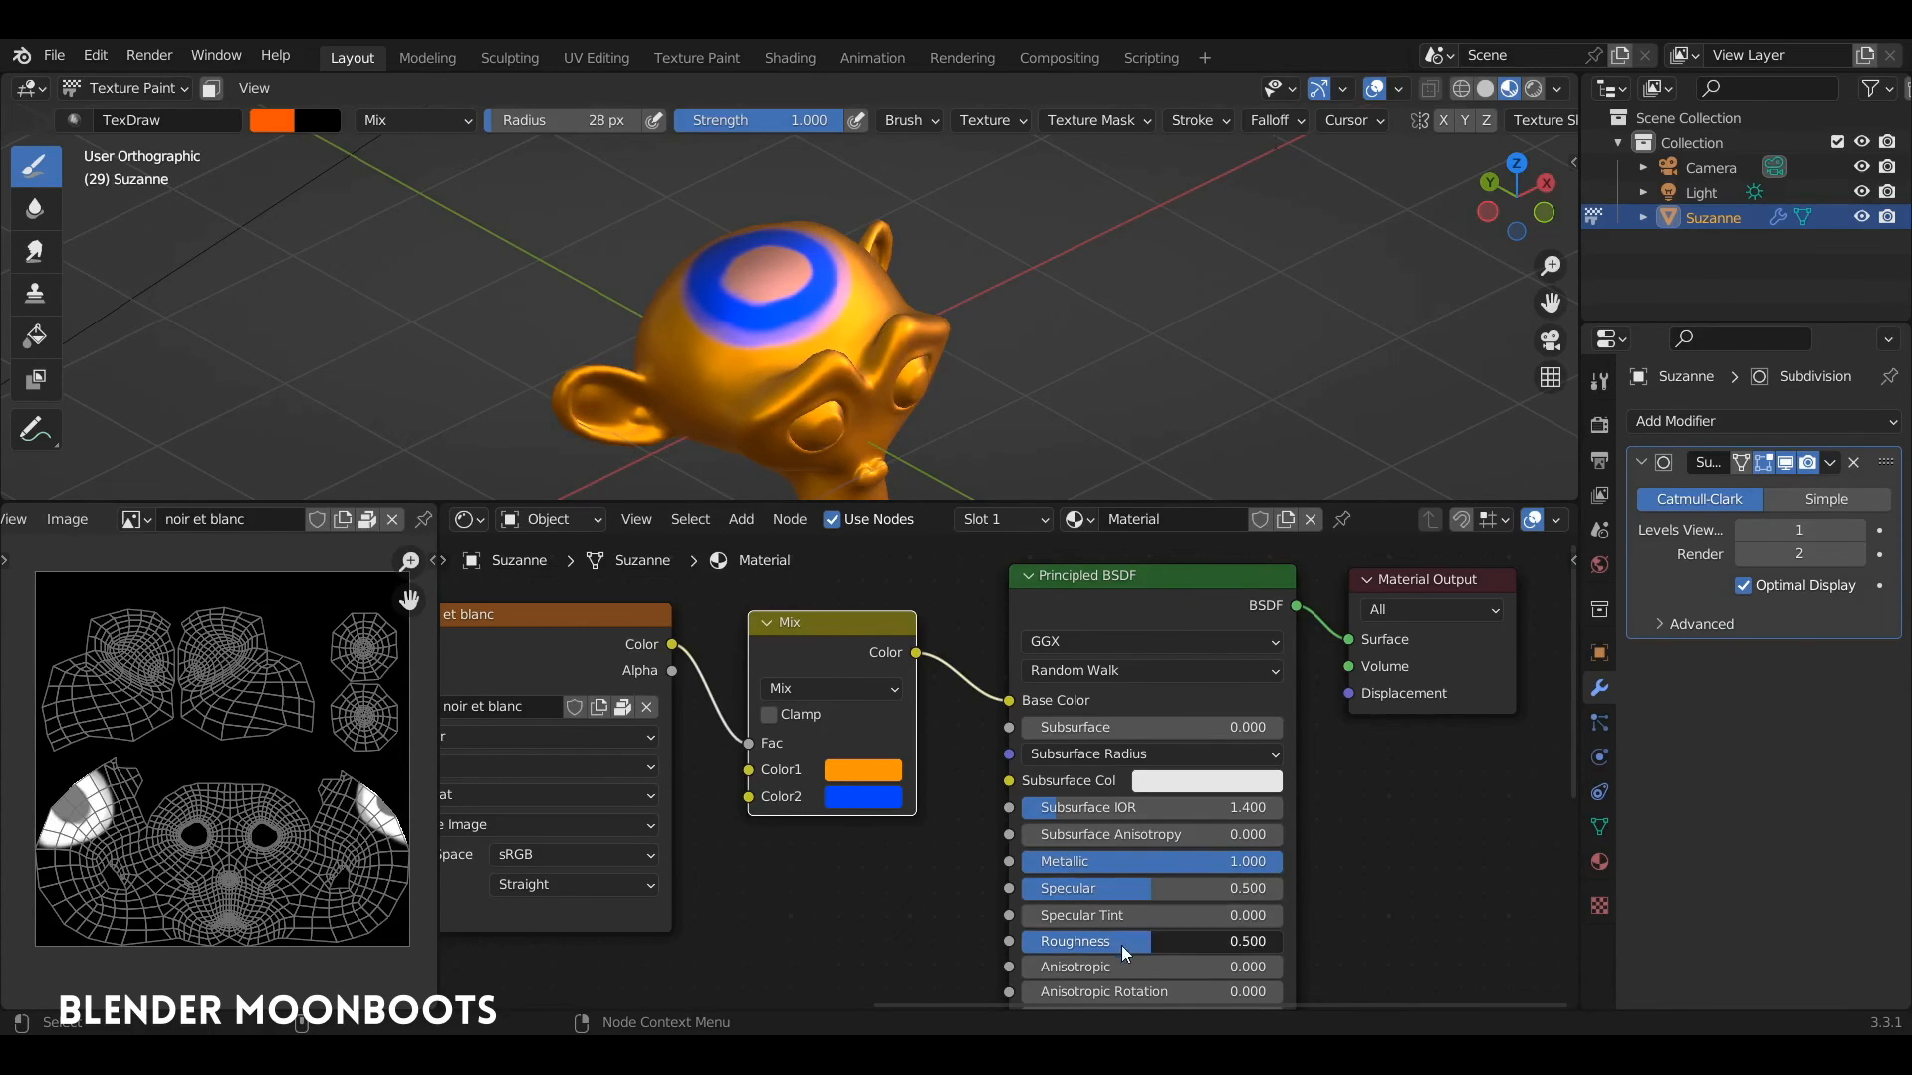
left_click_drag(1121, 944, 1018, 953, "ctrl")
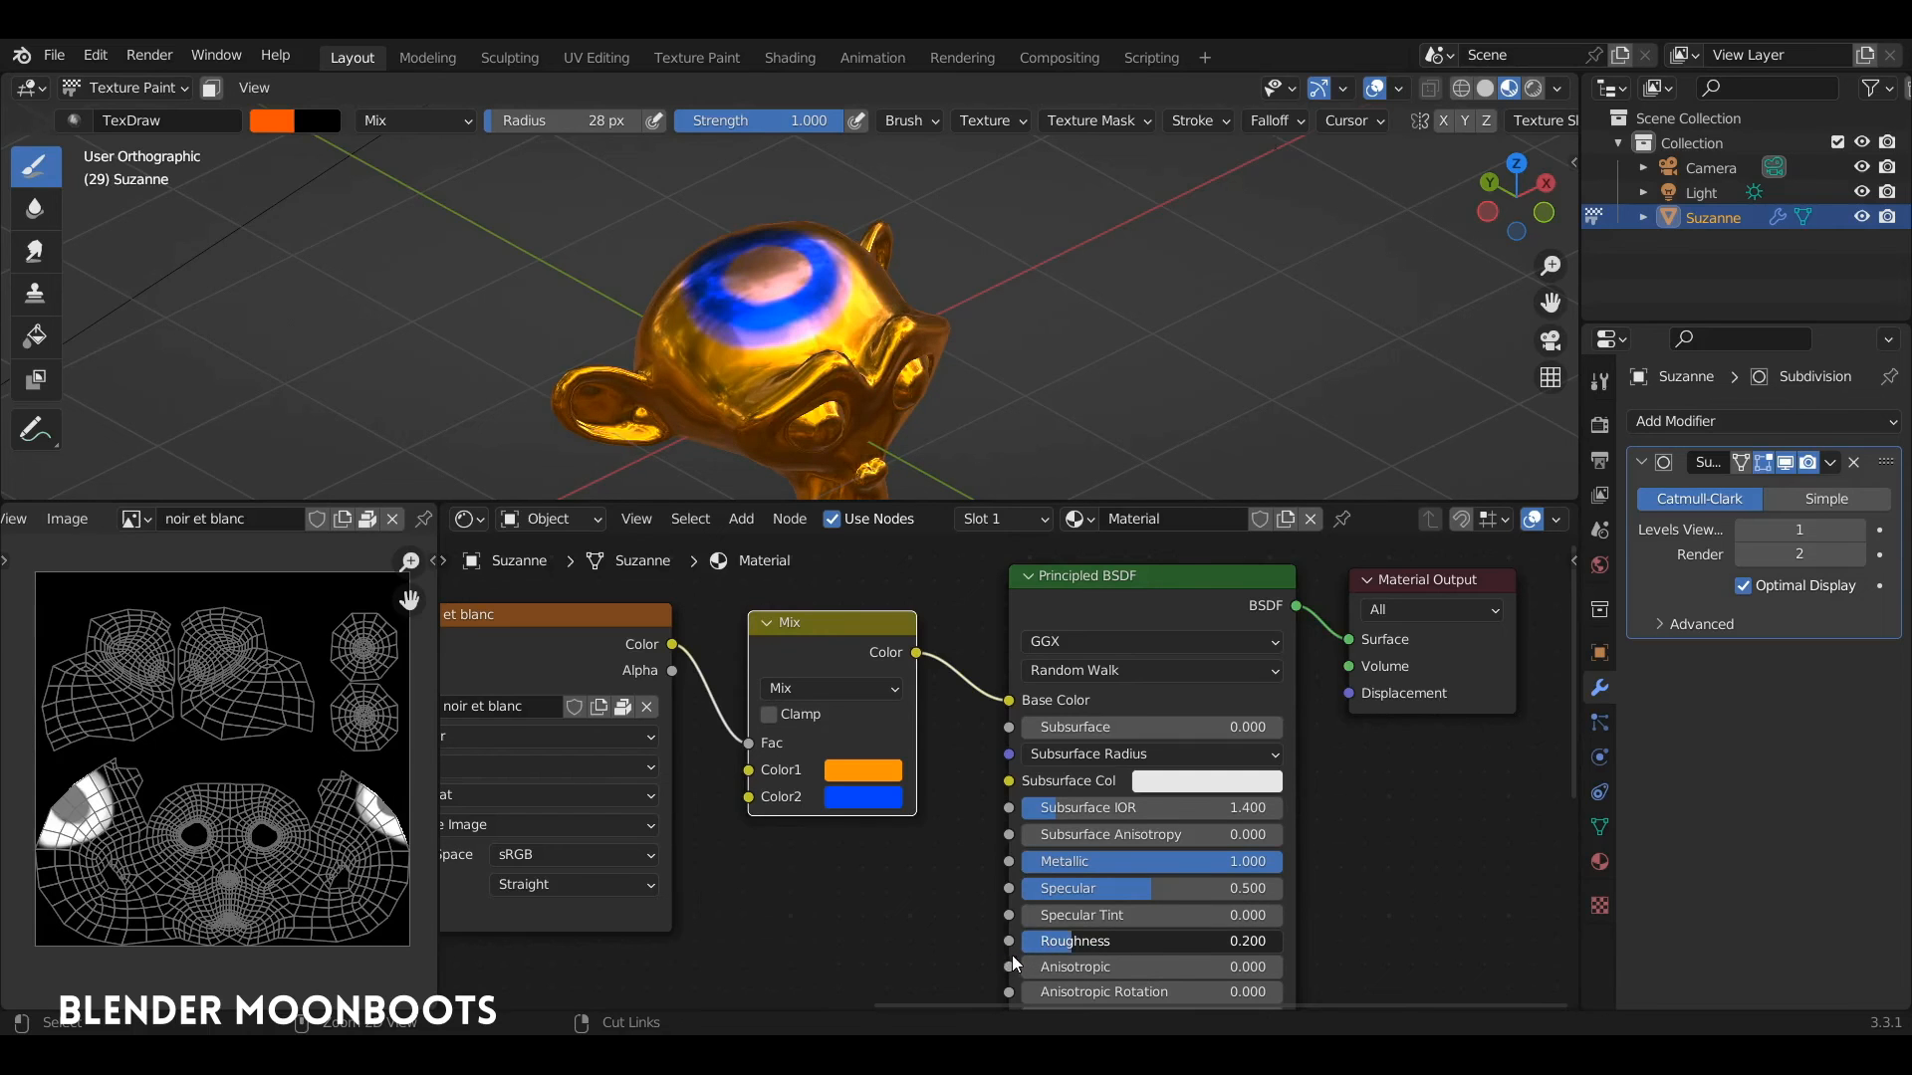
middle_click_drag(881, 323, 888, 282)
scroll(863, 293, "up", 5)
scroll(863, 293, "down", 2)
scroll(888, 282, "down", 4)
Move the Material Output node away and insert a Mix Shader between it and the Principled BSDF.
left_click_drag(935, 502, 884, 484)
middle_click_drag(930, 573, 535, 625)
left_click_drag(1045, 632, 1424, 604)
key("shift+a")
mouse_move(1176, 747)
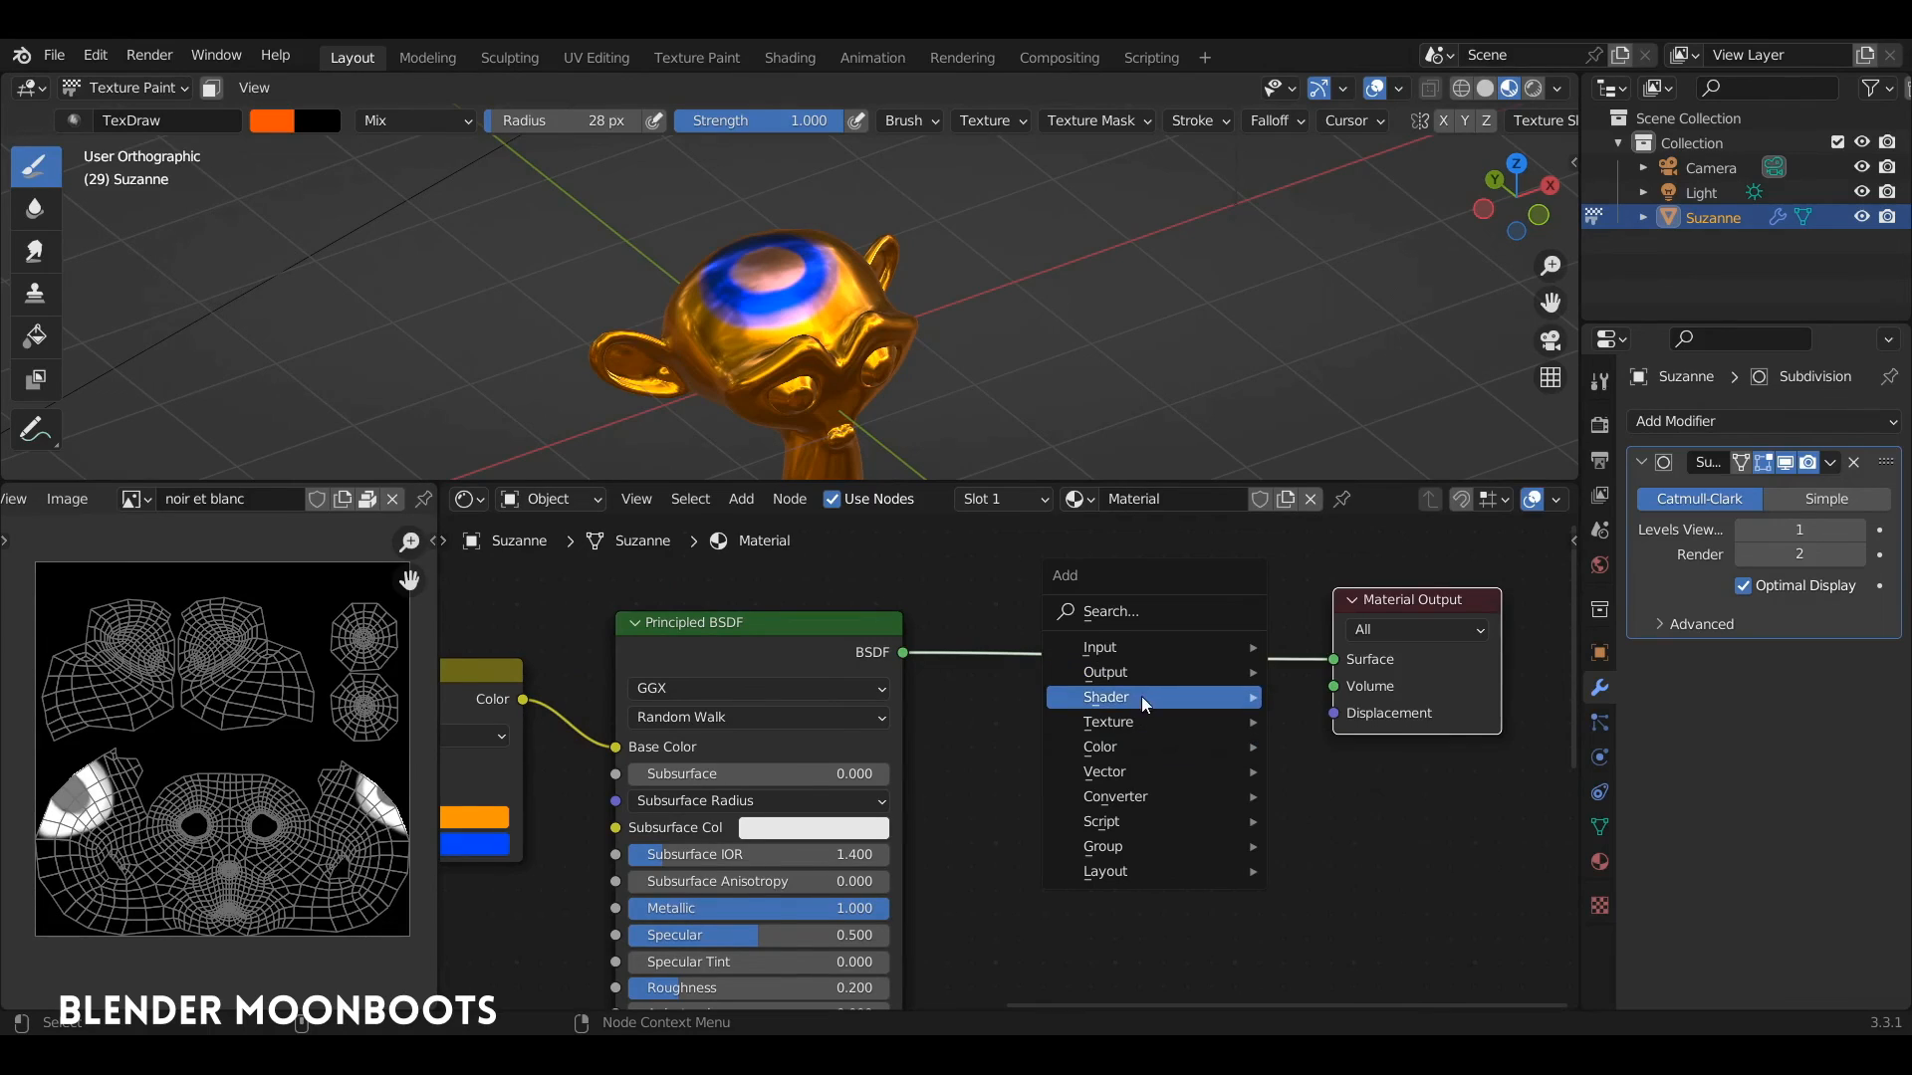
mouse_move(1150, 696)
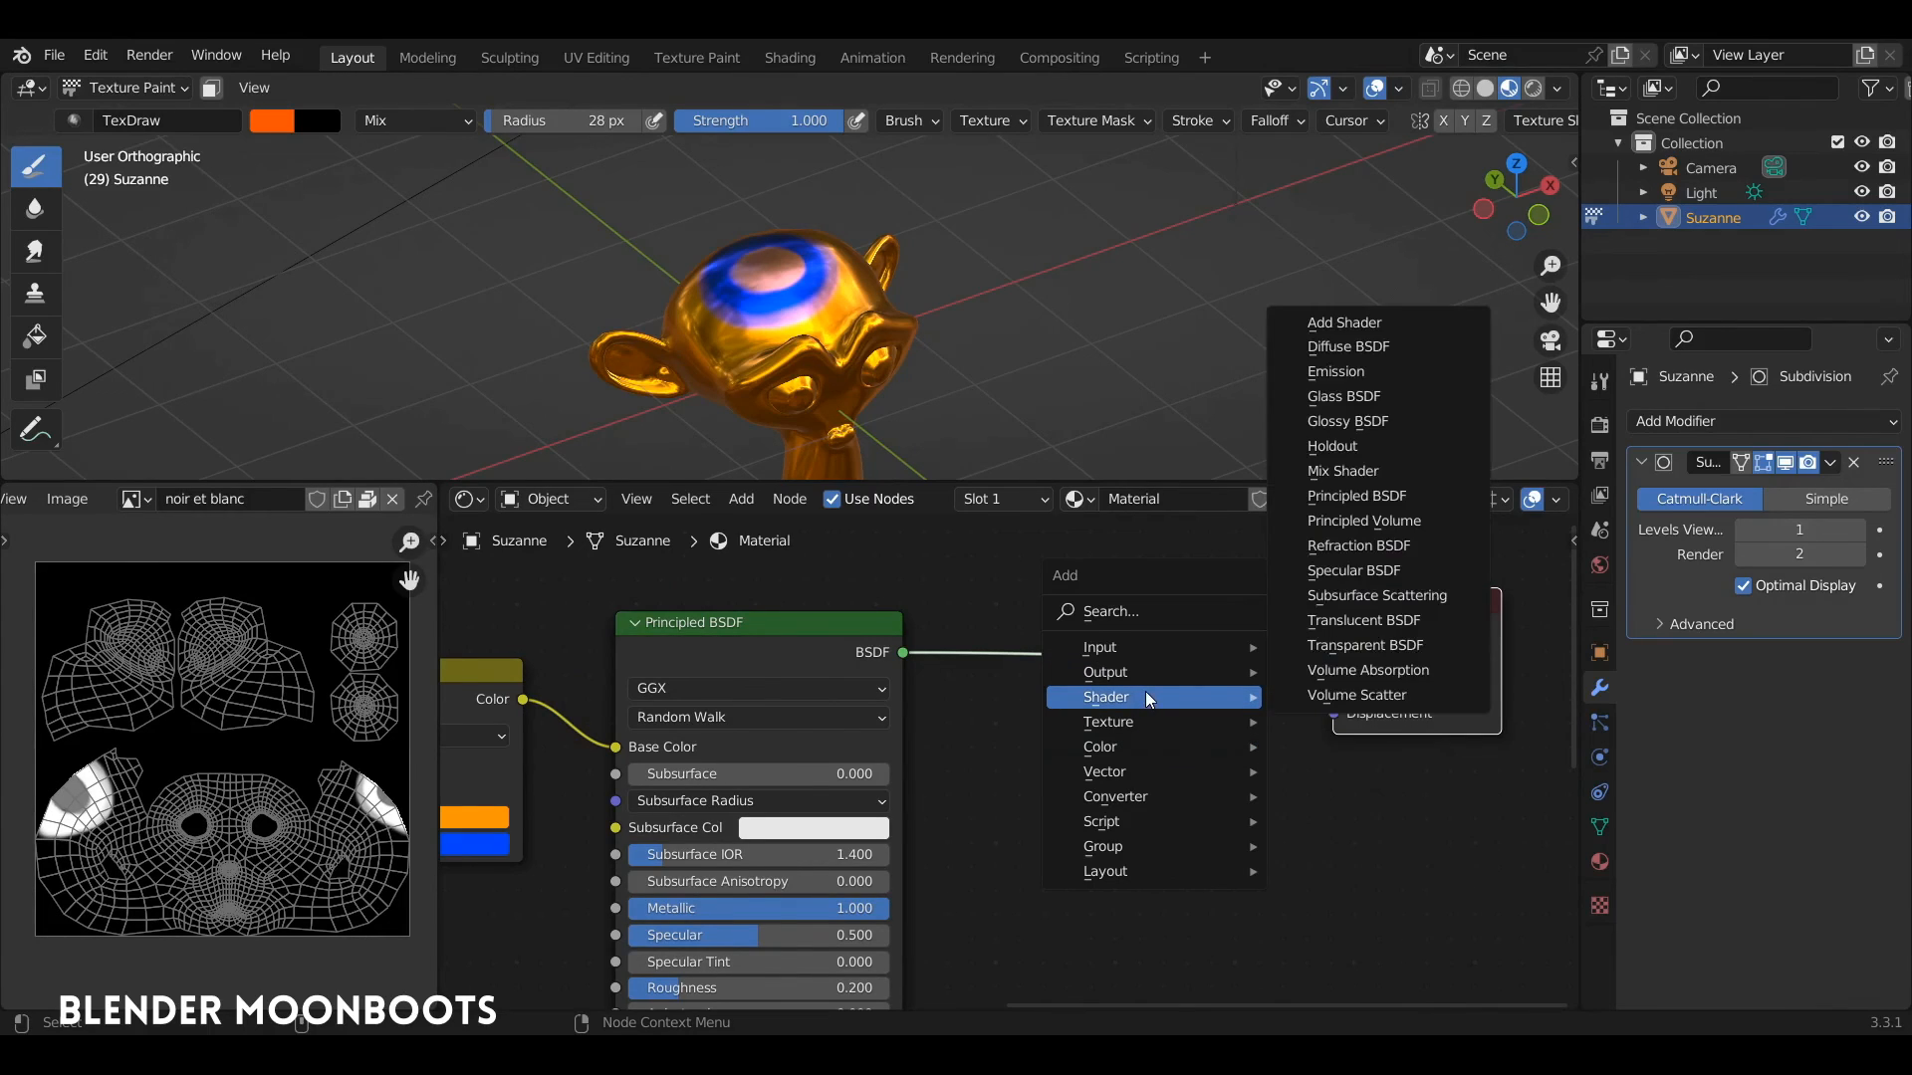
left_click(1394, 471)
left_click(1153, 597)
Duplicate the Principled BSDF, place the copy below and beside the original, and shift the Mix Shader closer to the Material Output.
left_click_drag(741, 629, 687, 617)
key("shift+d")
left_click(977, 758)
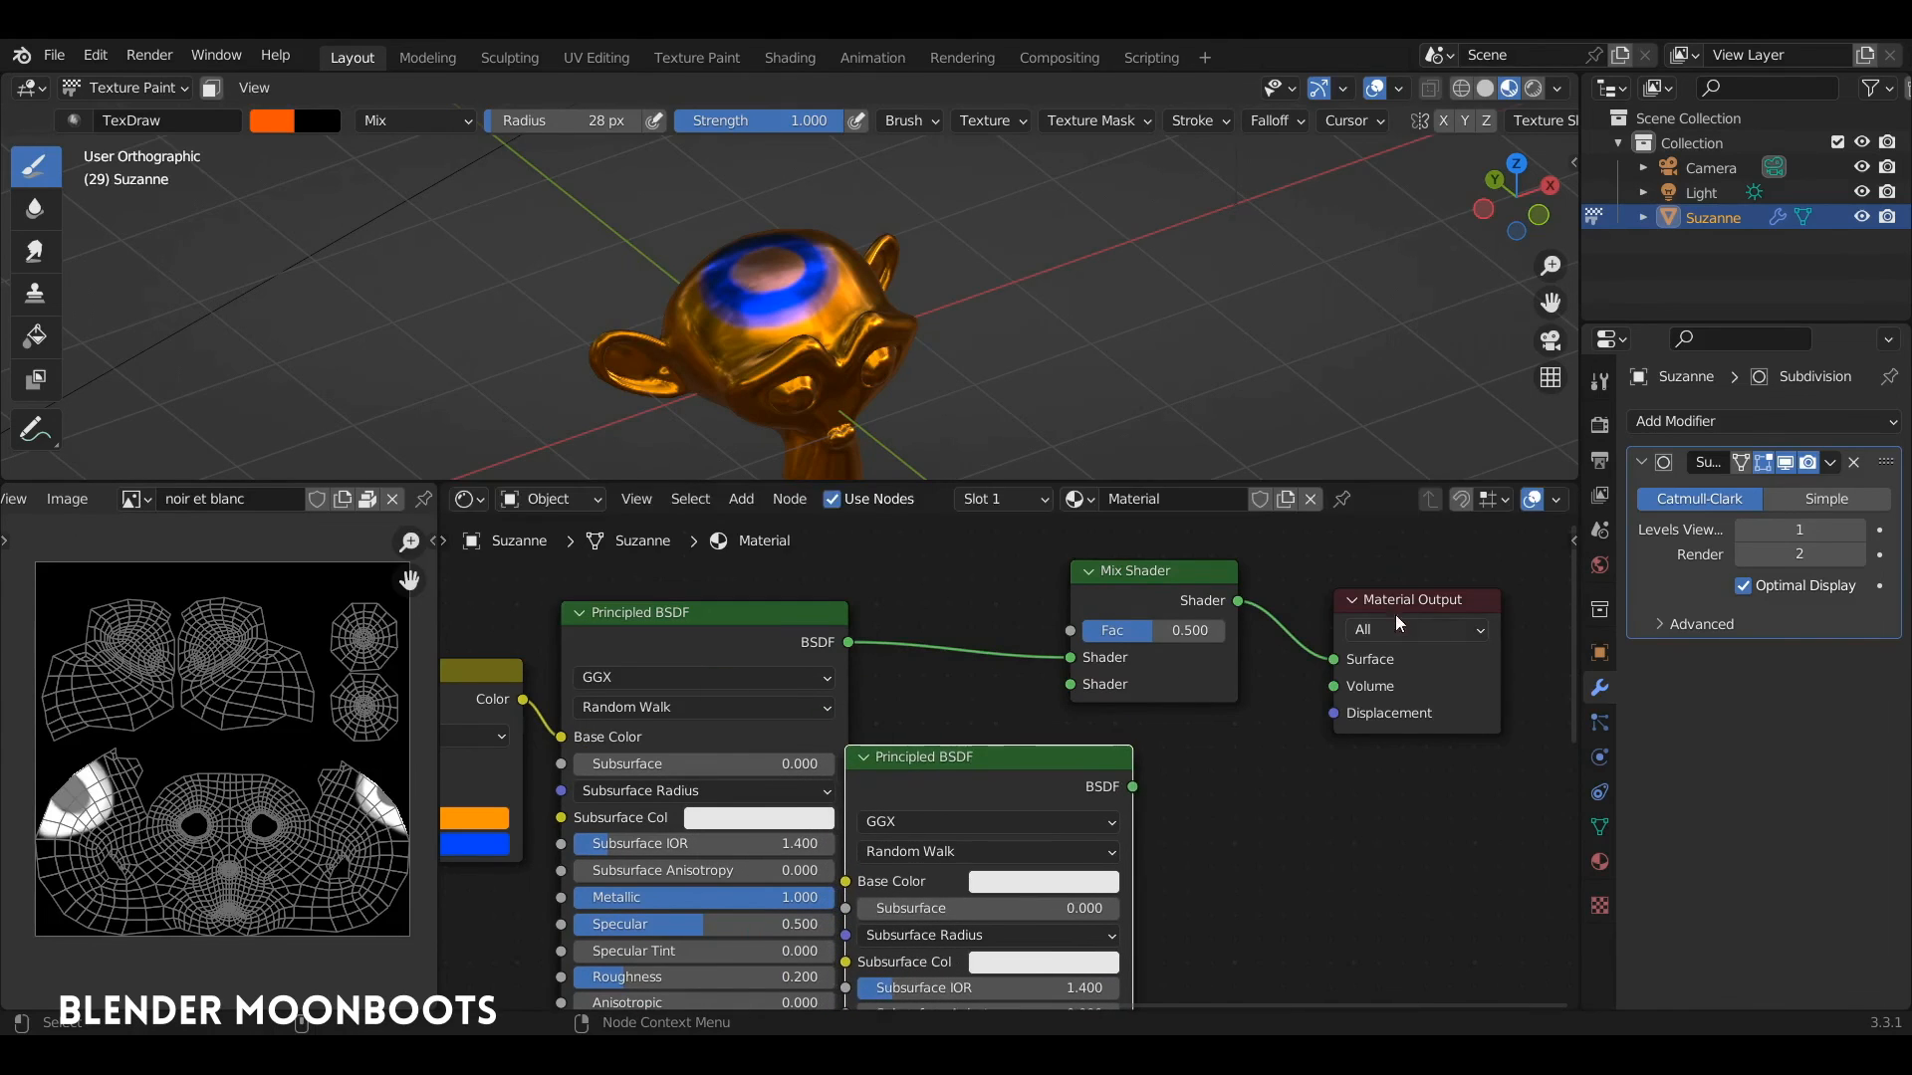
left_click_drag(1153, 577, 1276, 601)
left_click_drag(1029, 782, 1051, 770)
scroll(1006, 717, "down", 4)
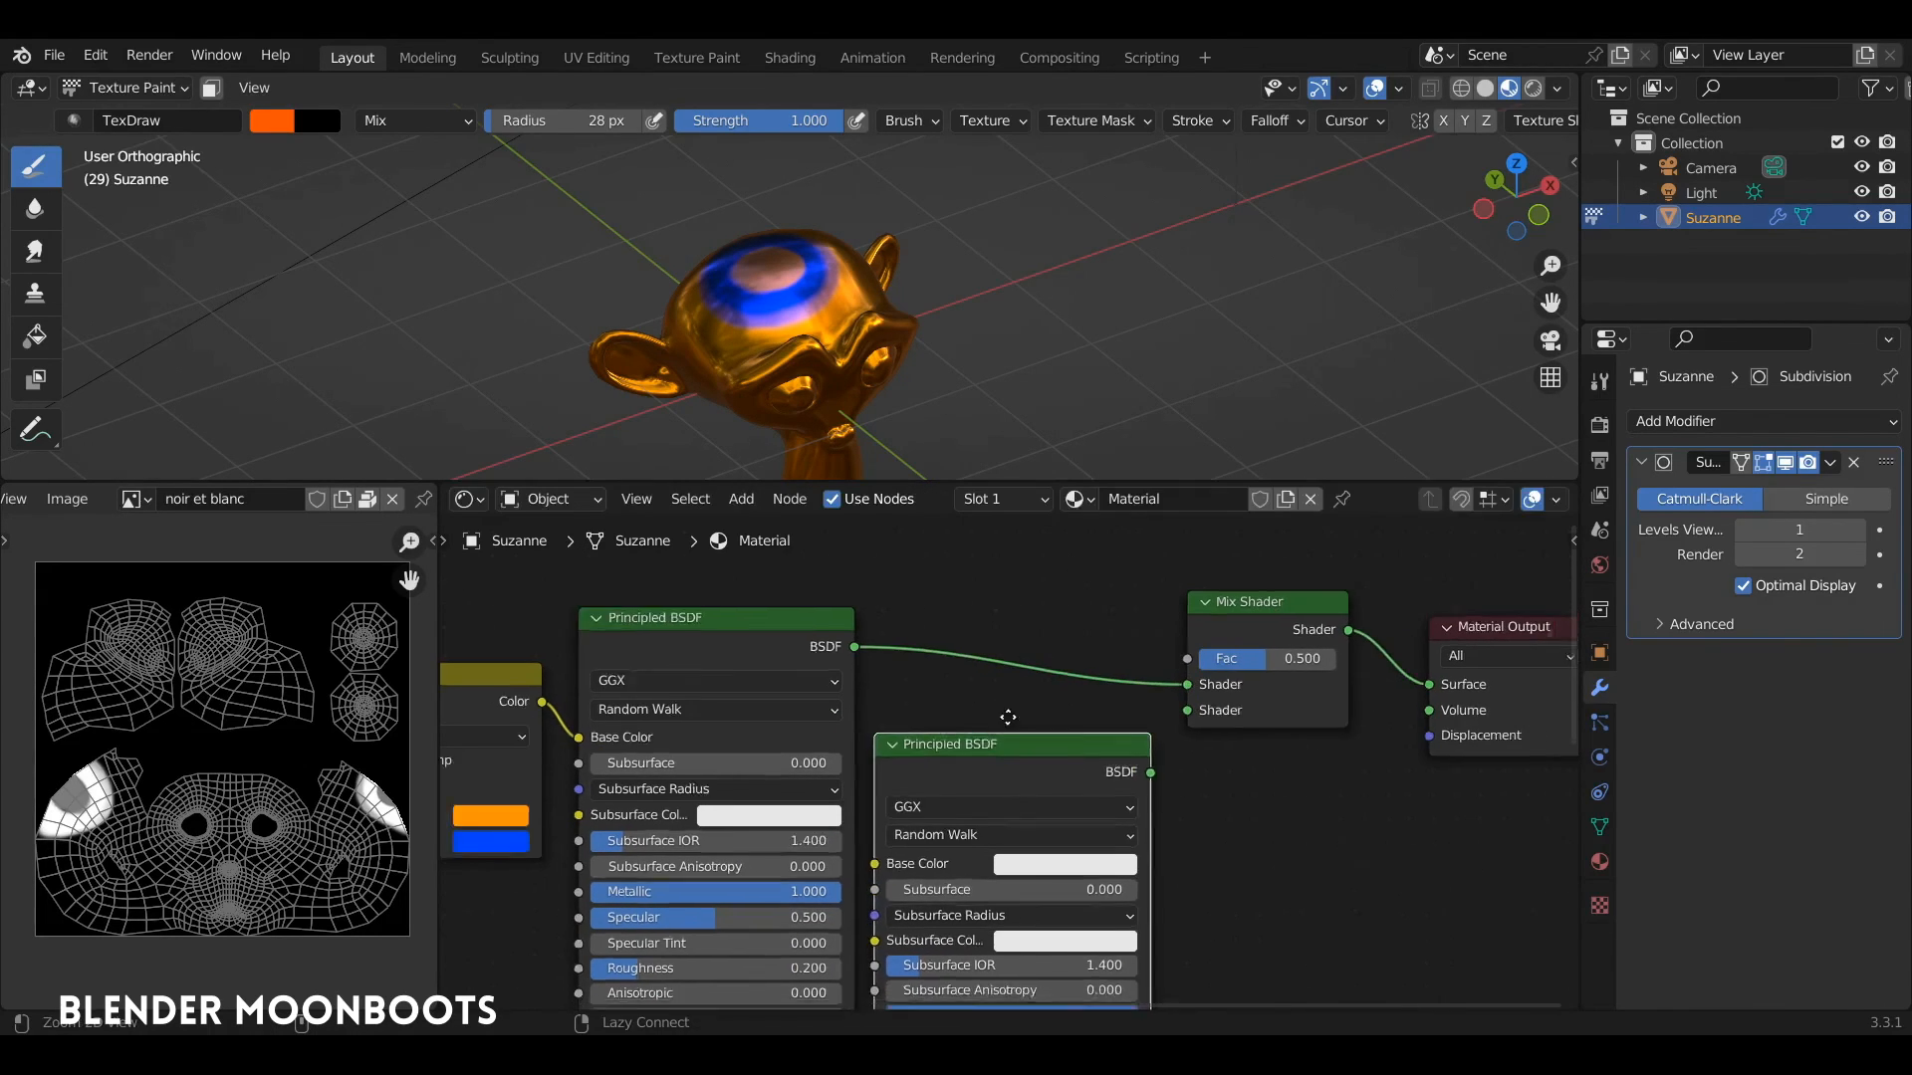
middle_click_drag(956, 669, 1194, 611)
Delete the color Mix node and link the duplicated Principled BSDF to the Mix Shader's second Shader input.
left_click(823, 627)
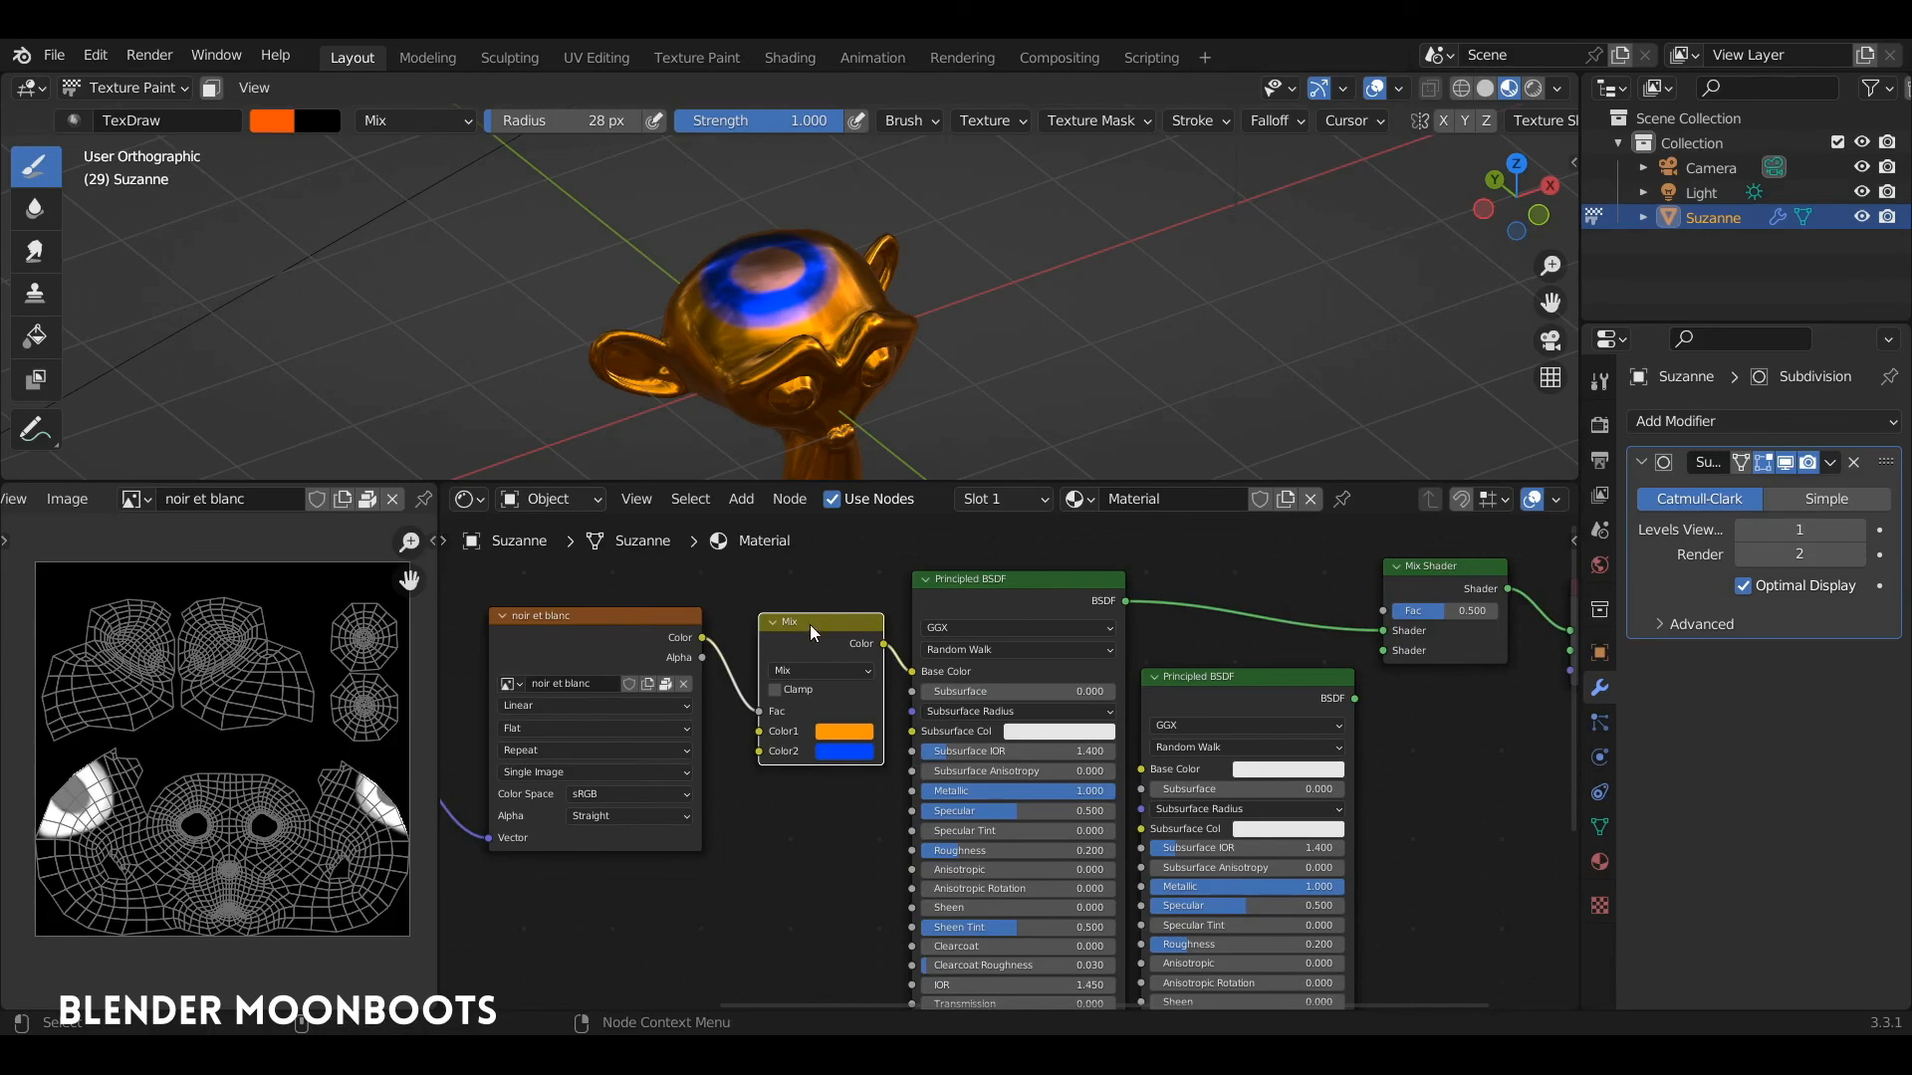
key("x")
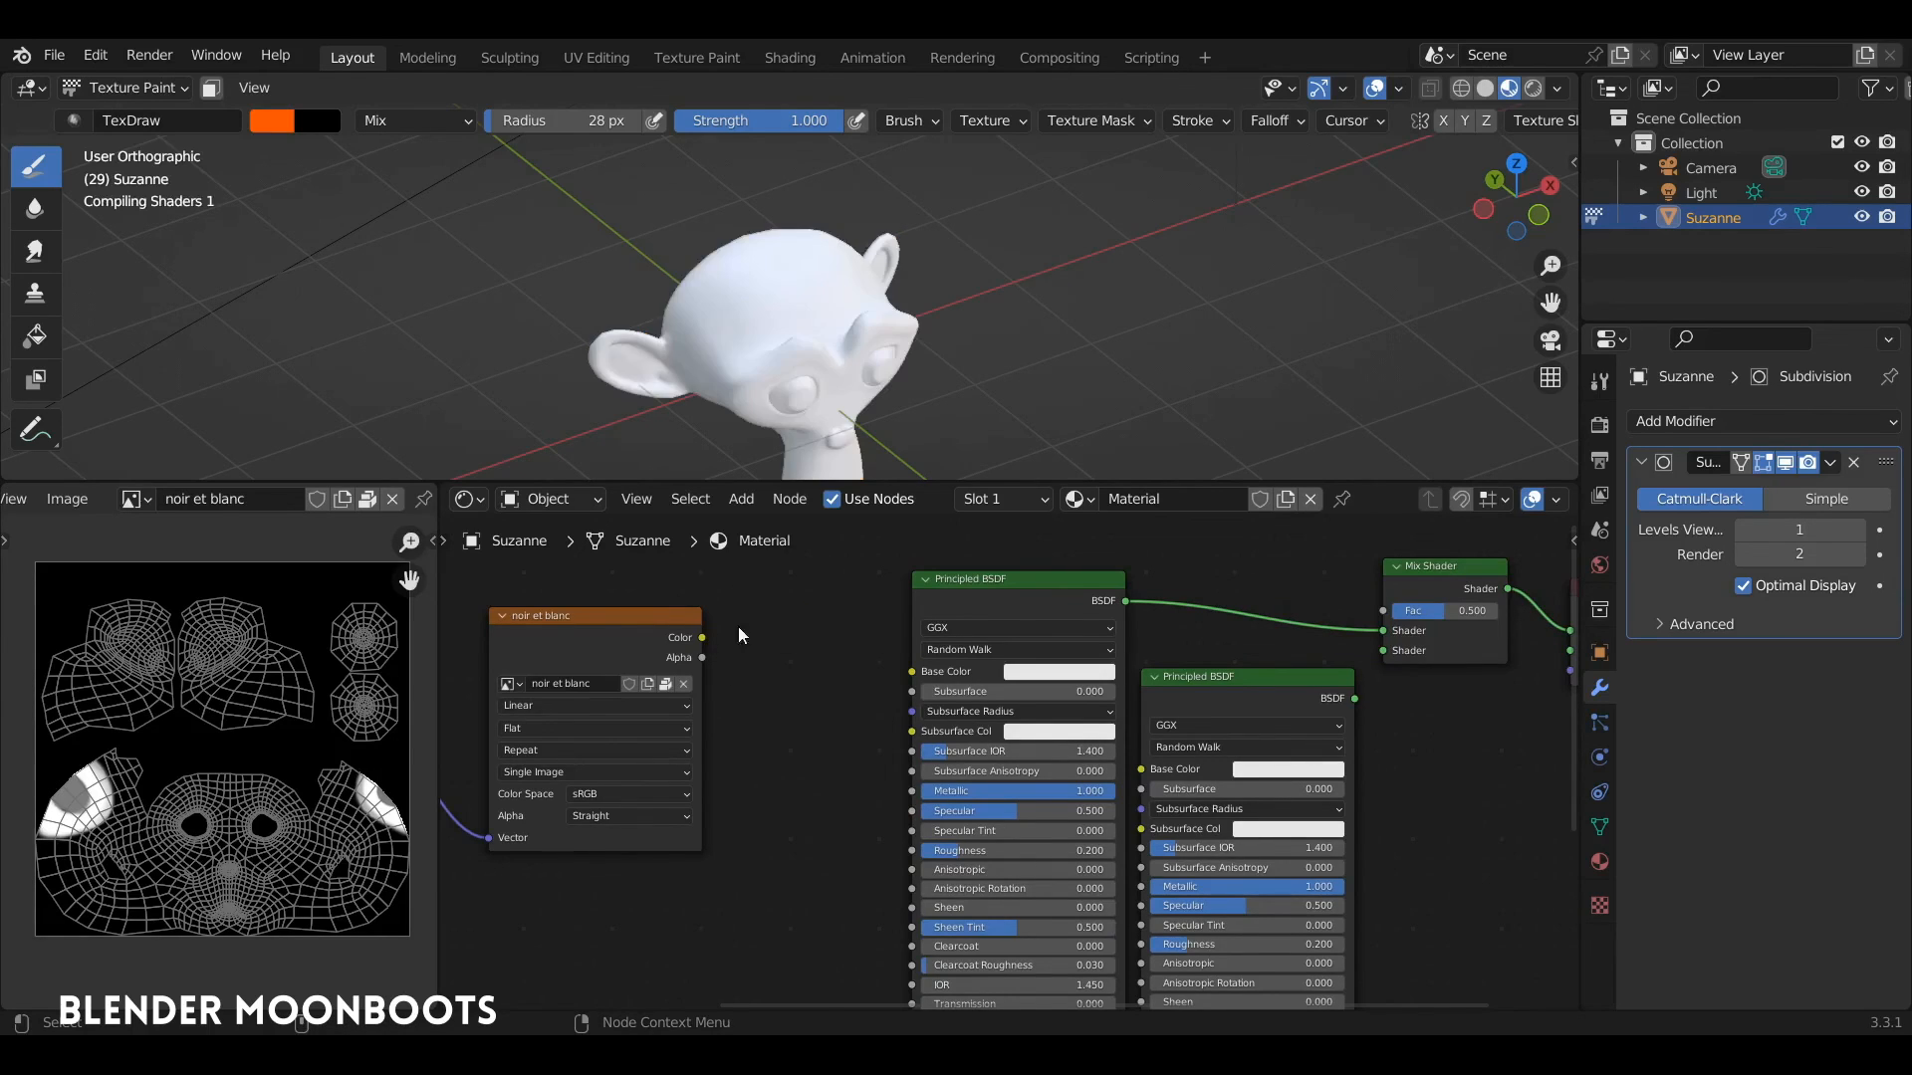
left_click_drag(693, 619, 753, 638)
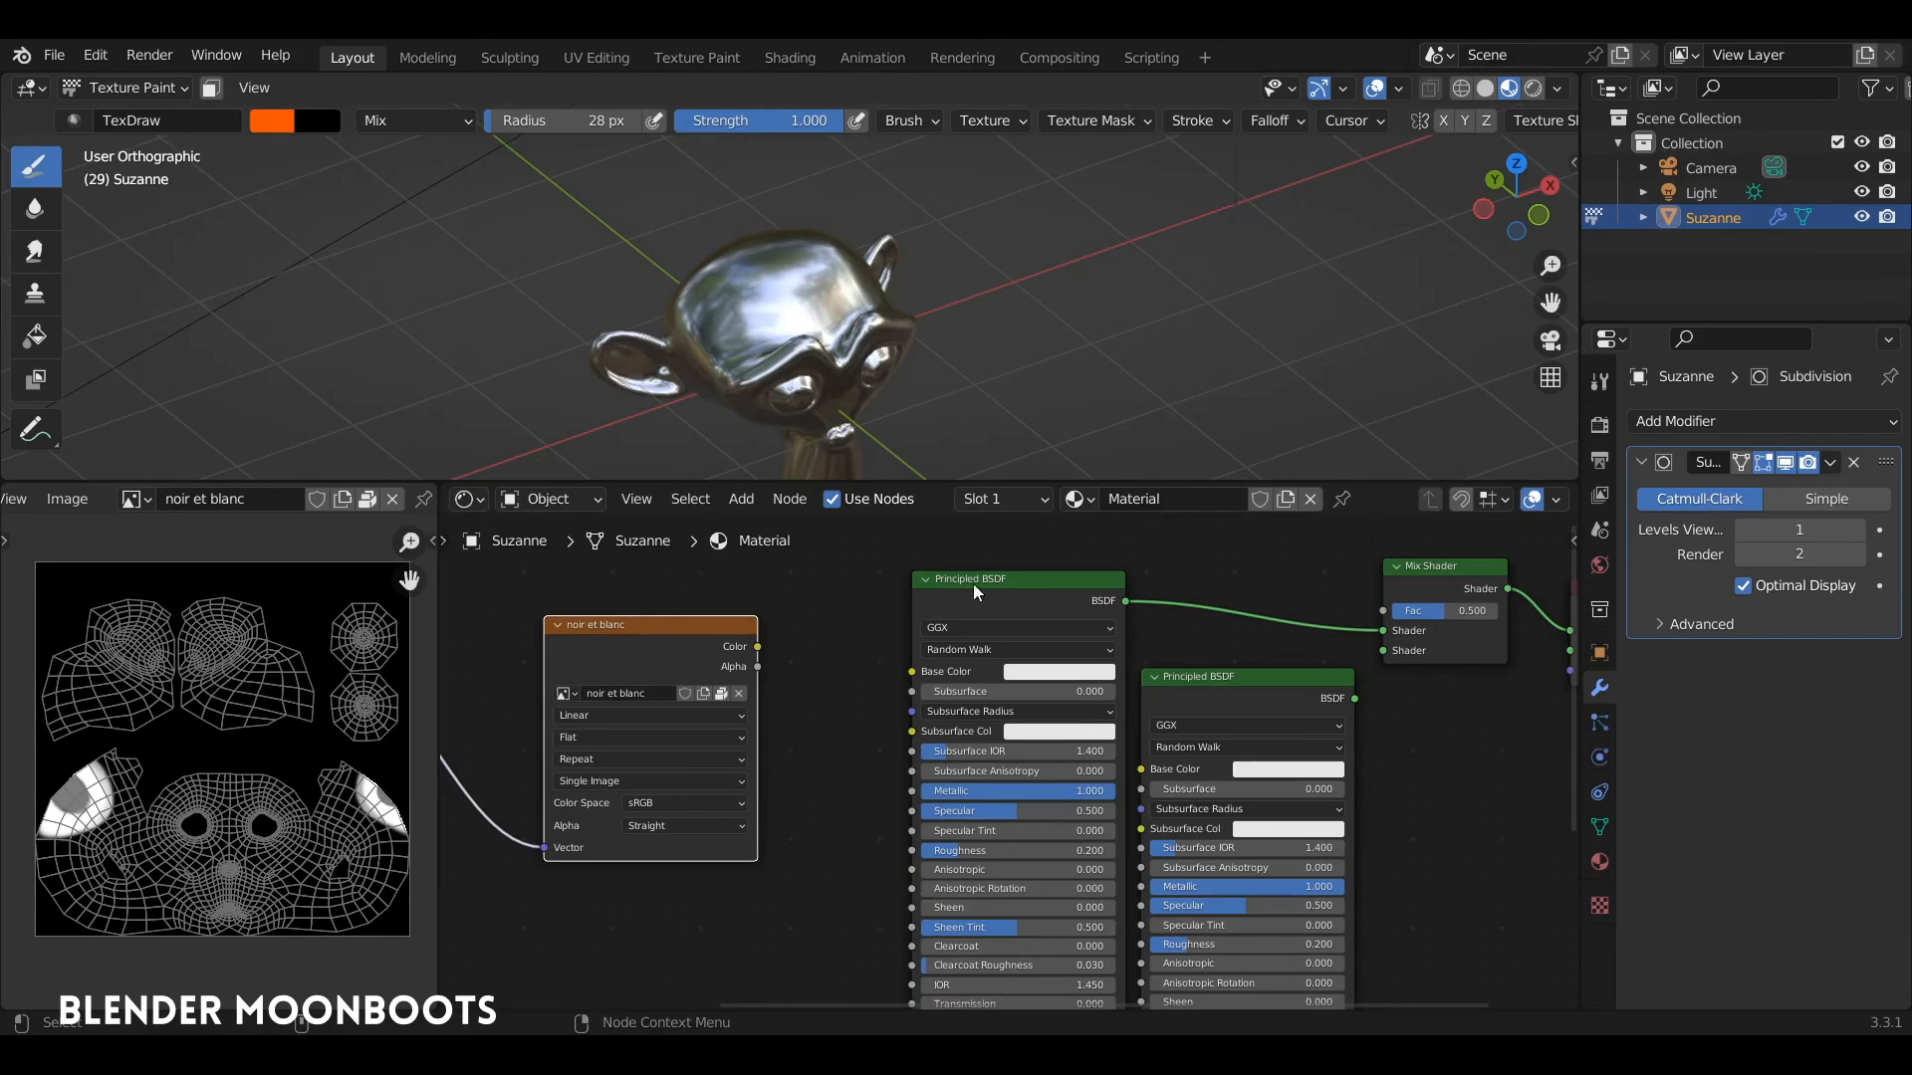
left_click_drag(973, 592, 902, 591)
mouse_move(1349, 717)
left_mouse_down()
mouse_move(1297, 717)
mouse_move(1386, 650)
left_mouse_up()
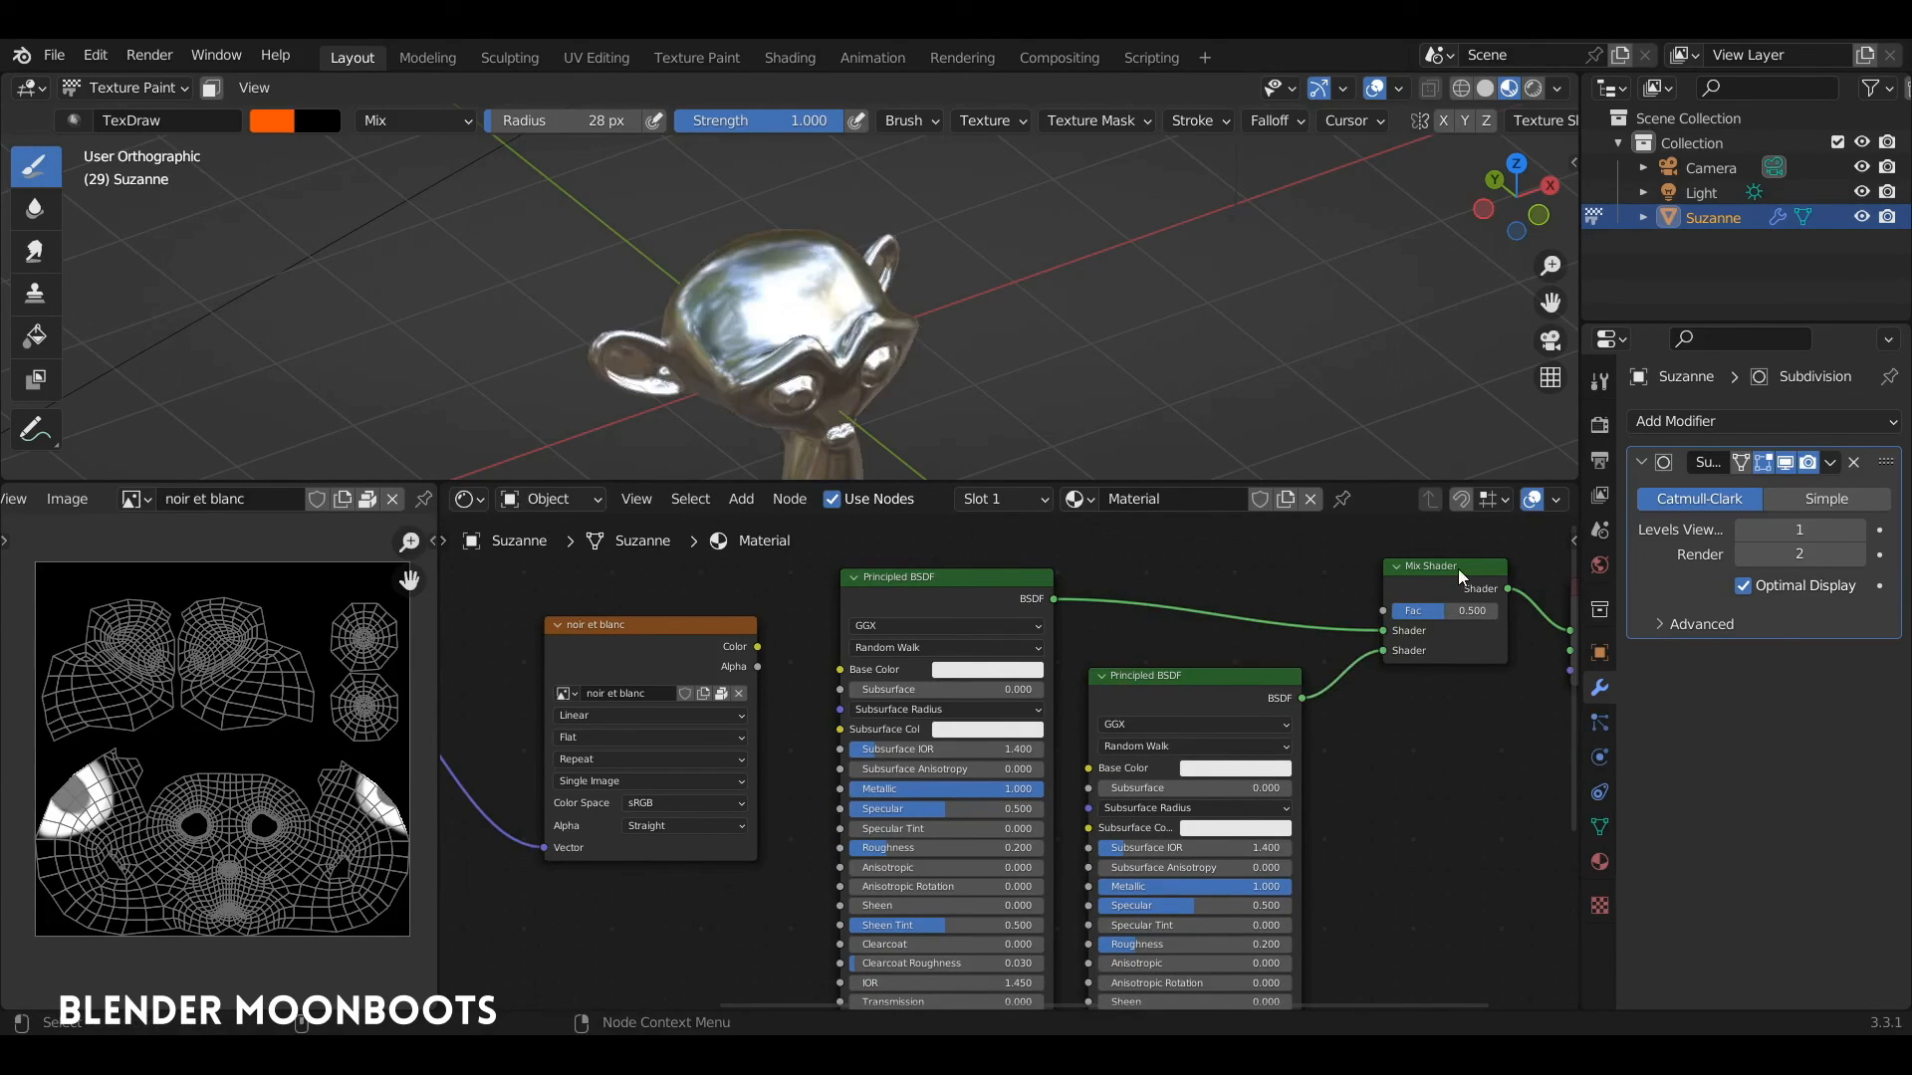
Set the first Principled BSDF's Base Color to orange and the duplicate's Base Color to blue.
left_click(966, 667)
left_click_drag(990, 512, 954, 547)
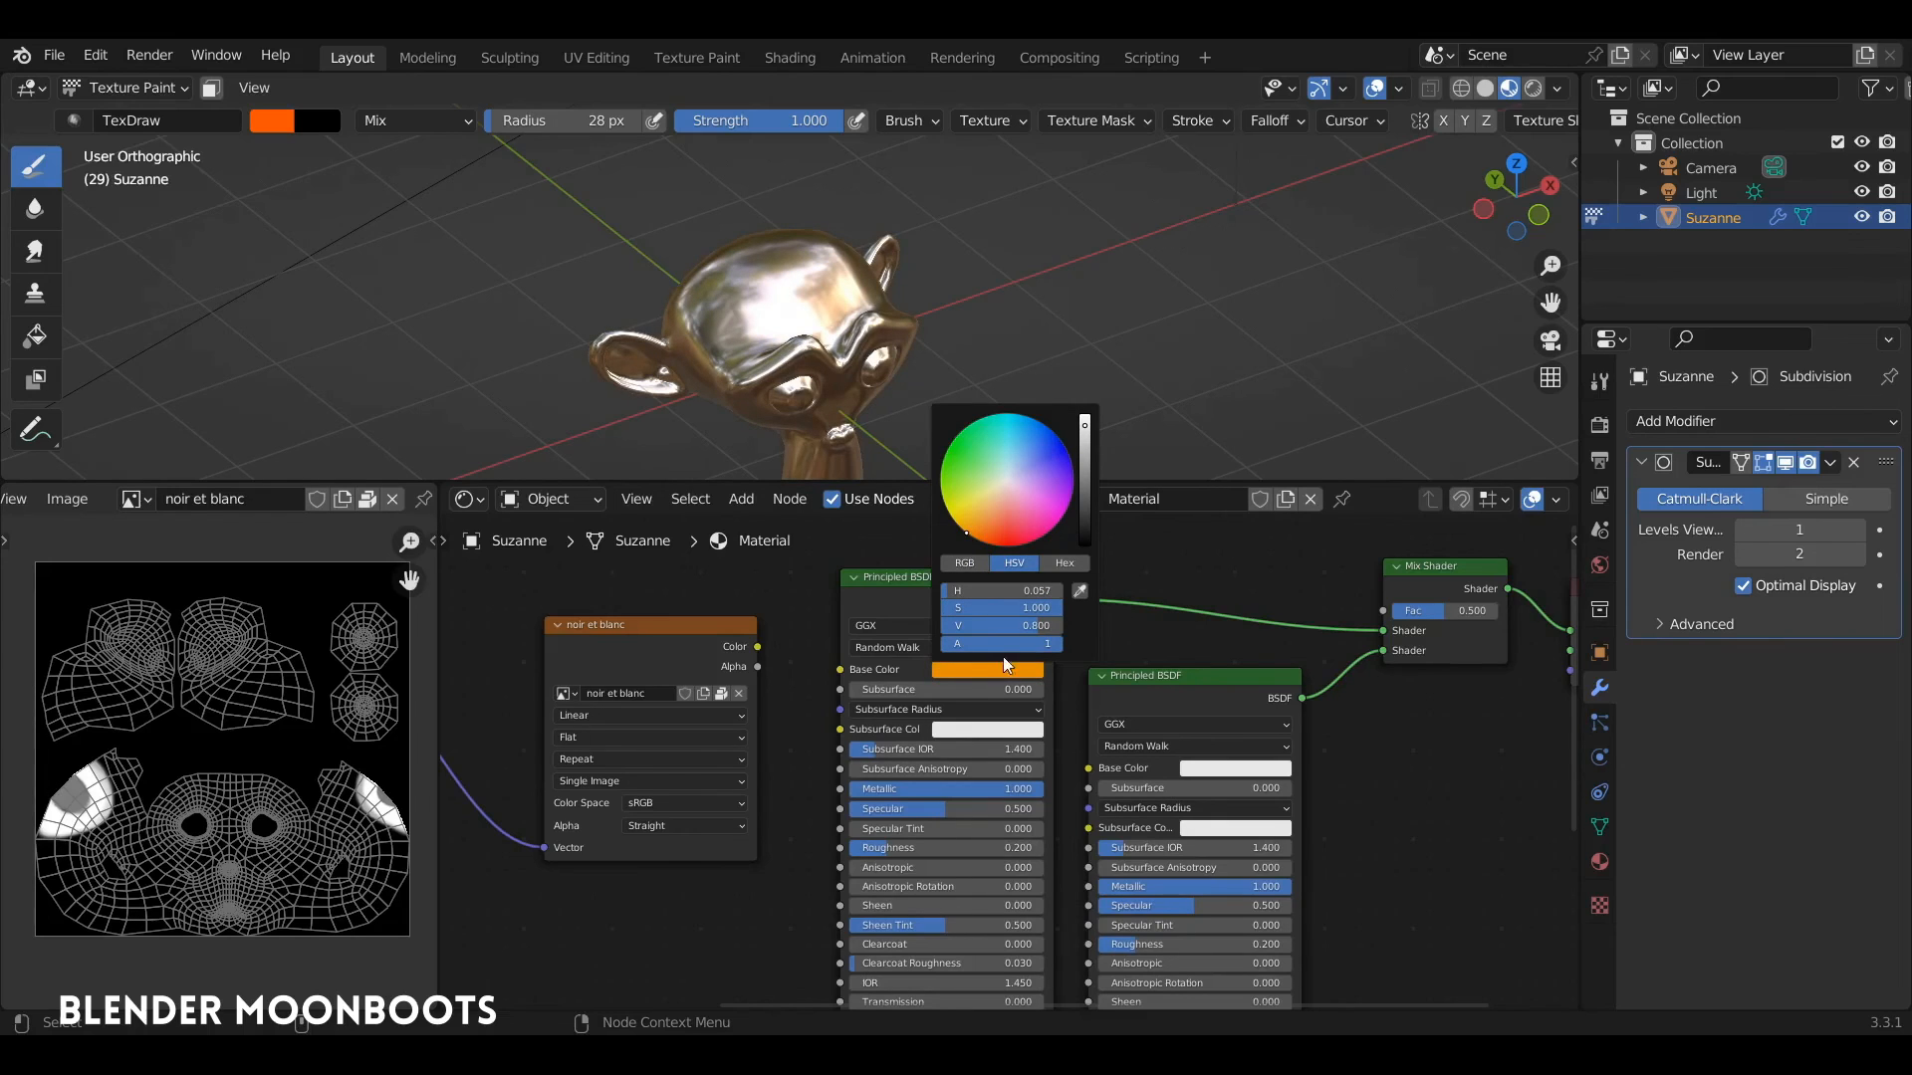
left_click(1234, 768)
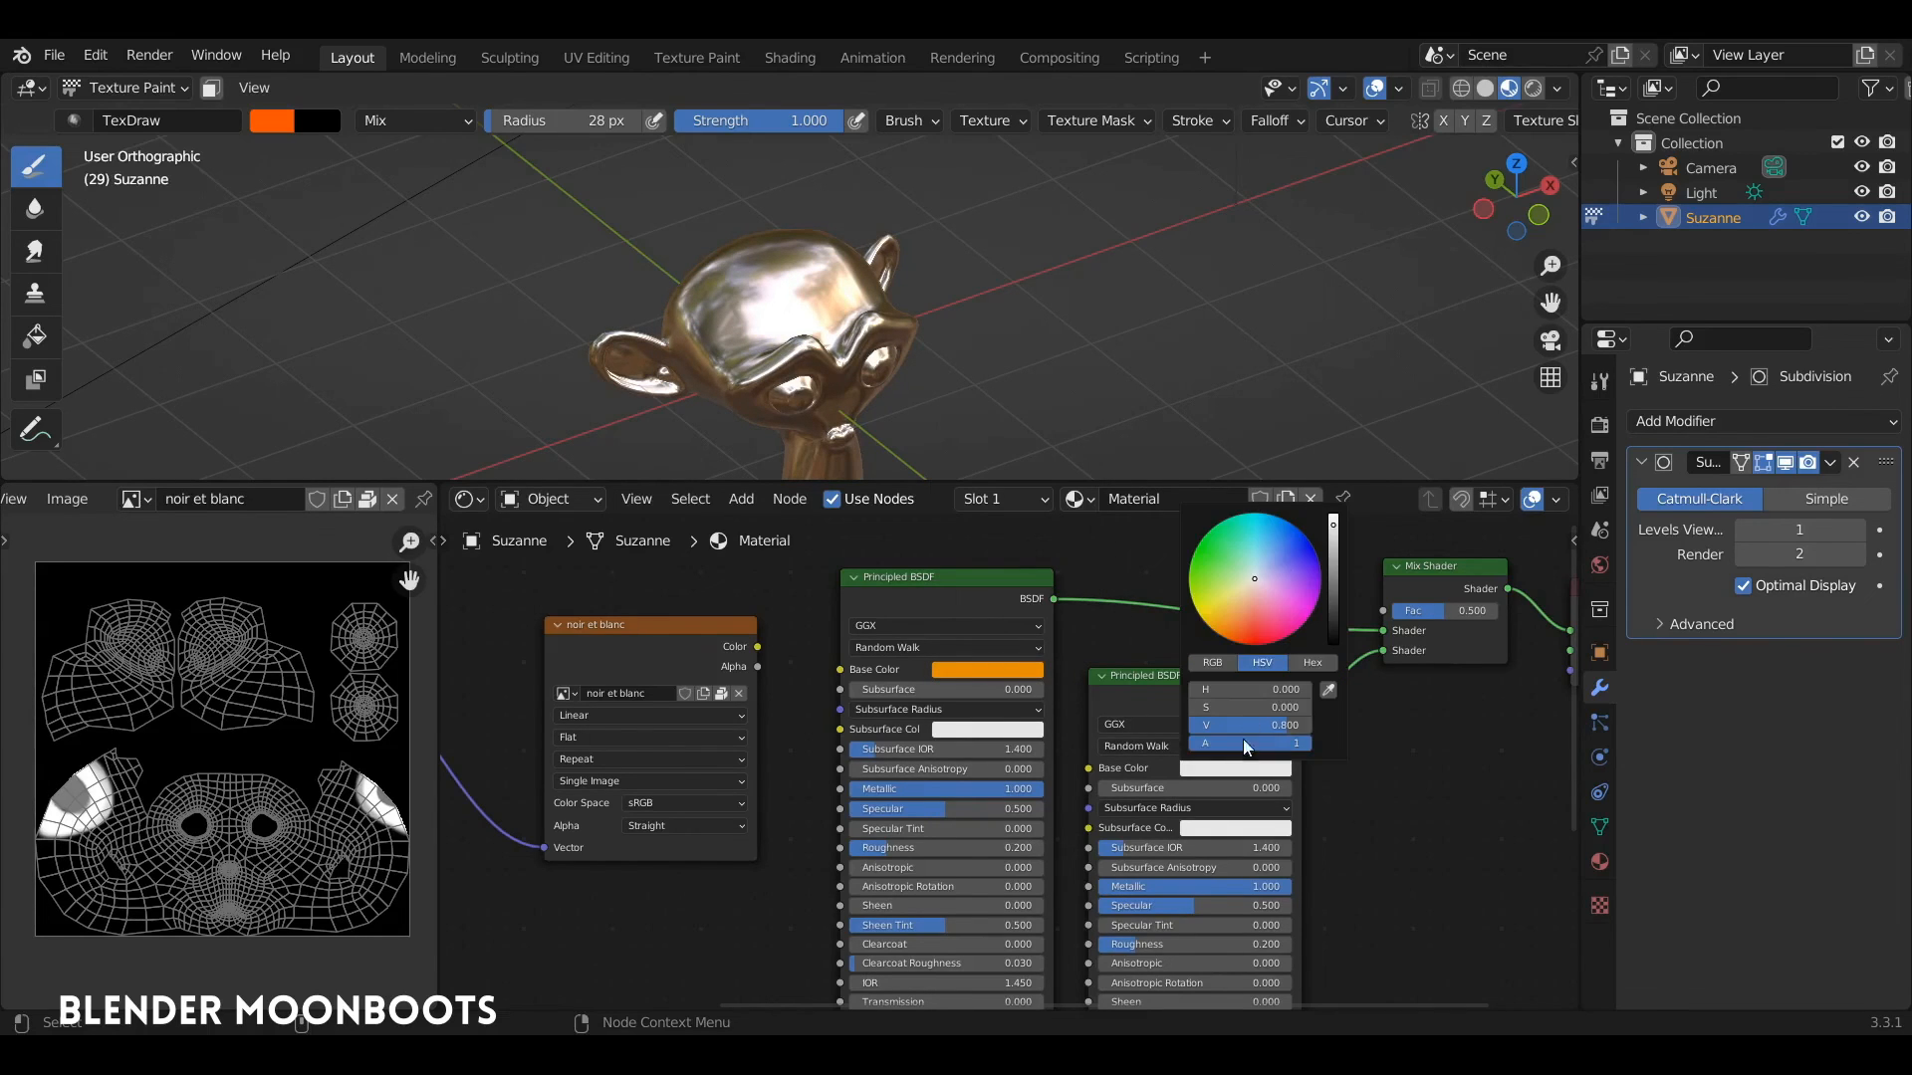
left_click(1293, 561)
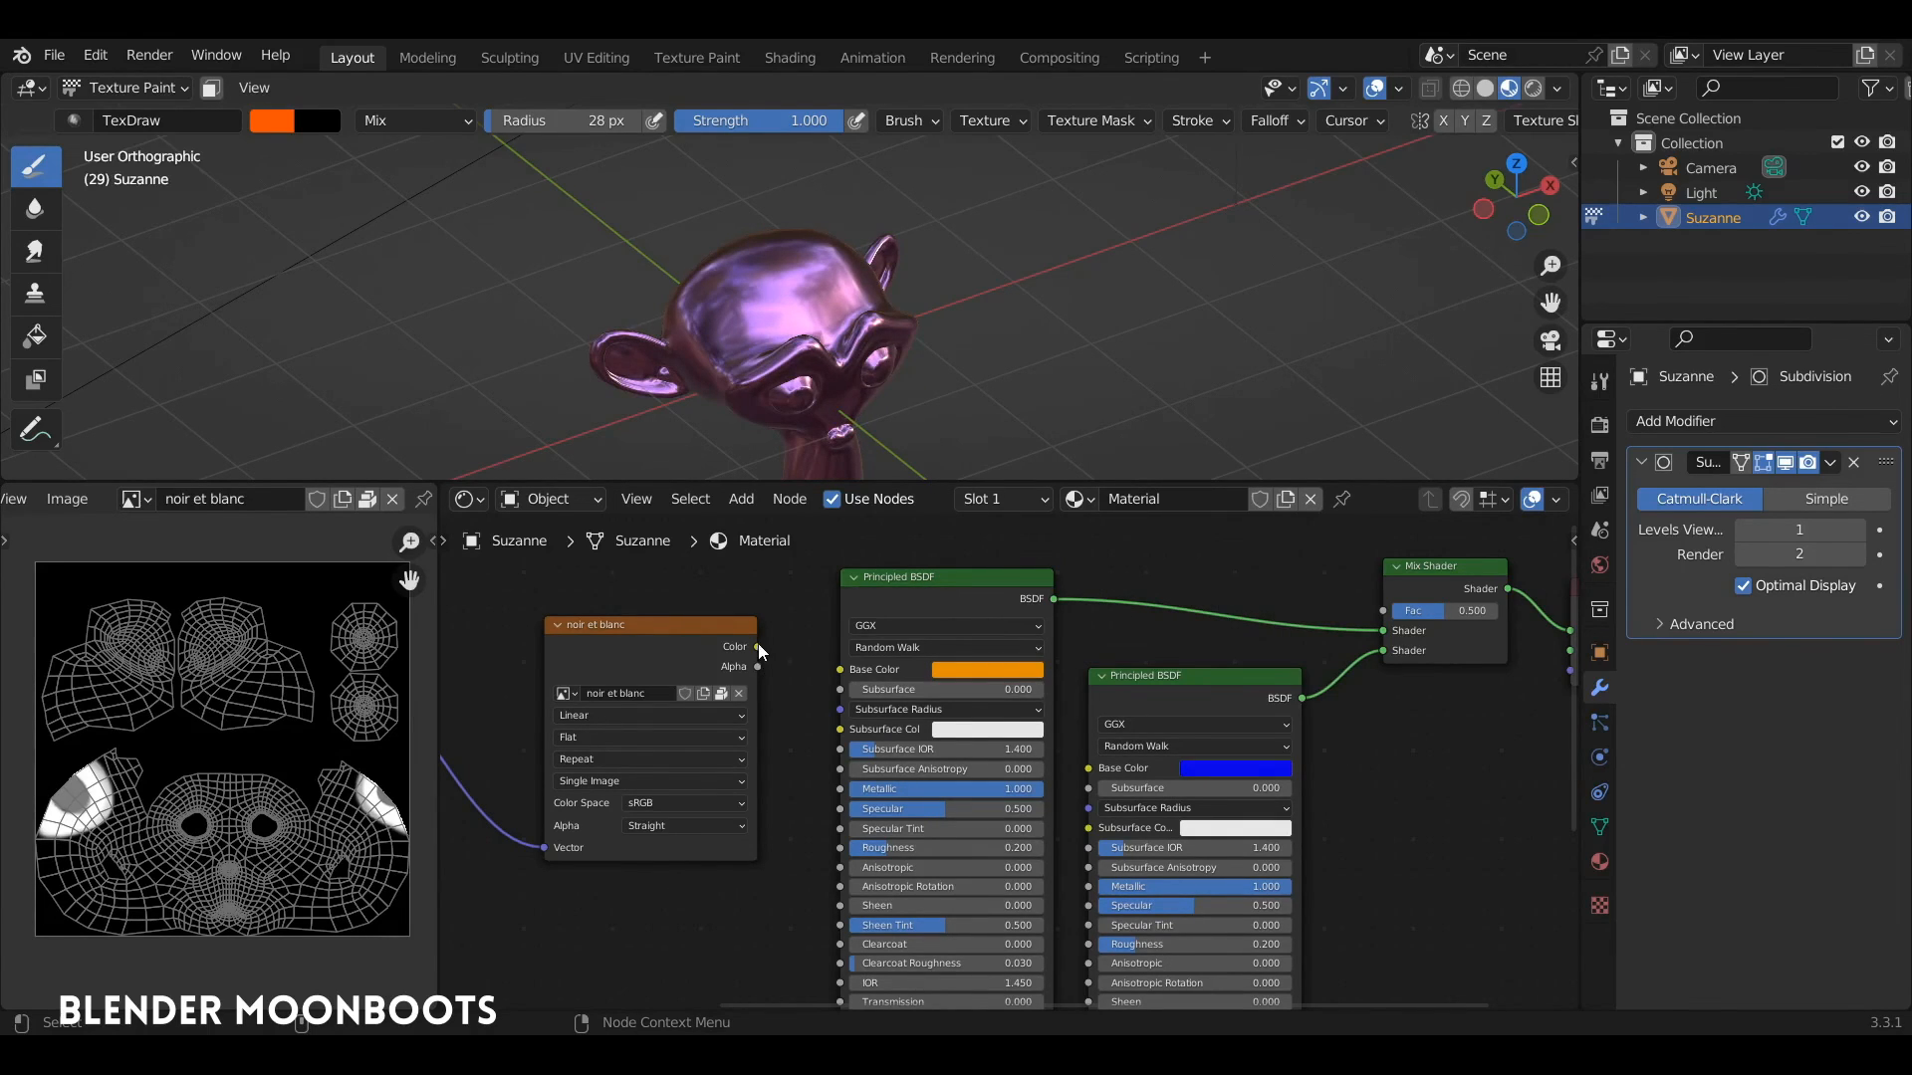
Link the noir et blanc Color to the Mix Shader's Fac and reposition the Principled BSDF nodes to tidy the layout.
left_click_drag(775, 657, 1396, 603)
middle_click_drag(1323, 565, 1046, 600, "alt")
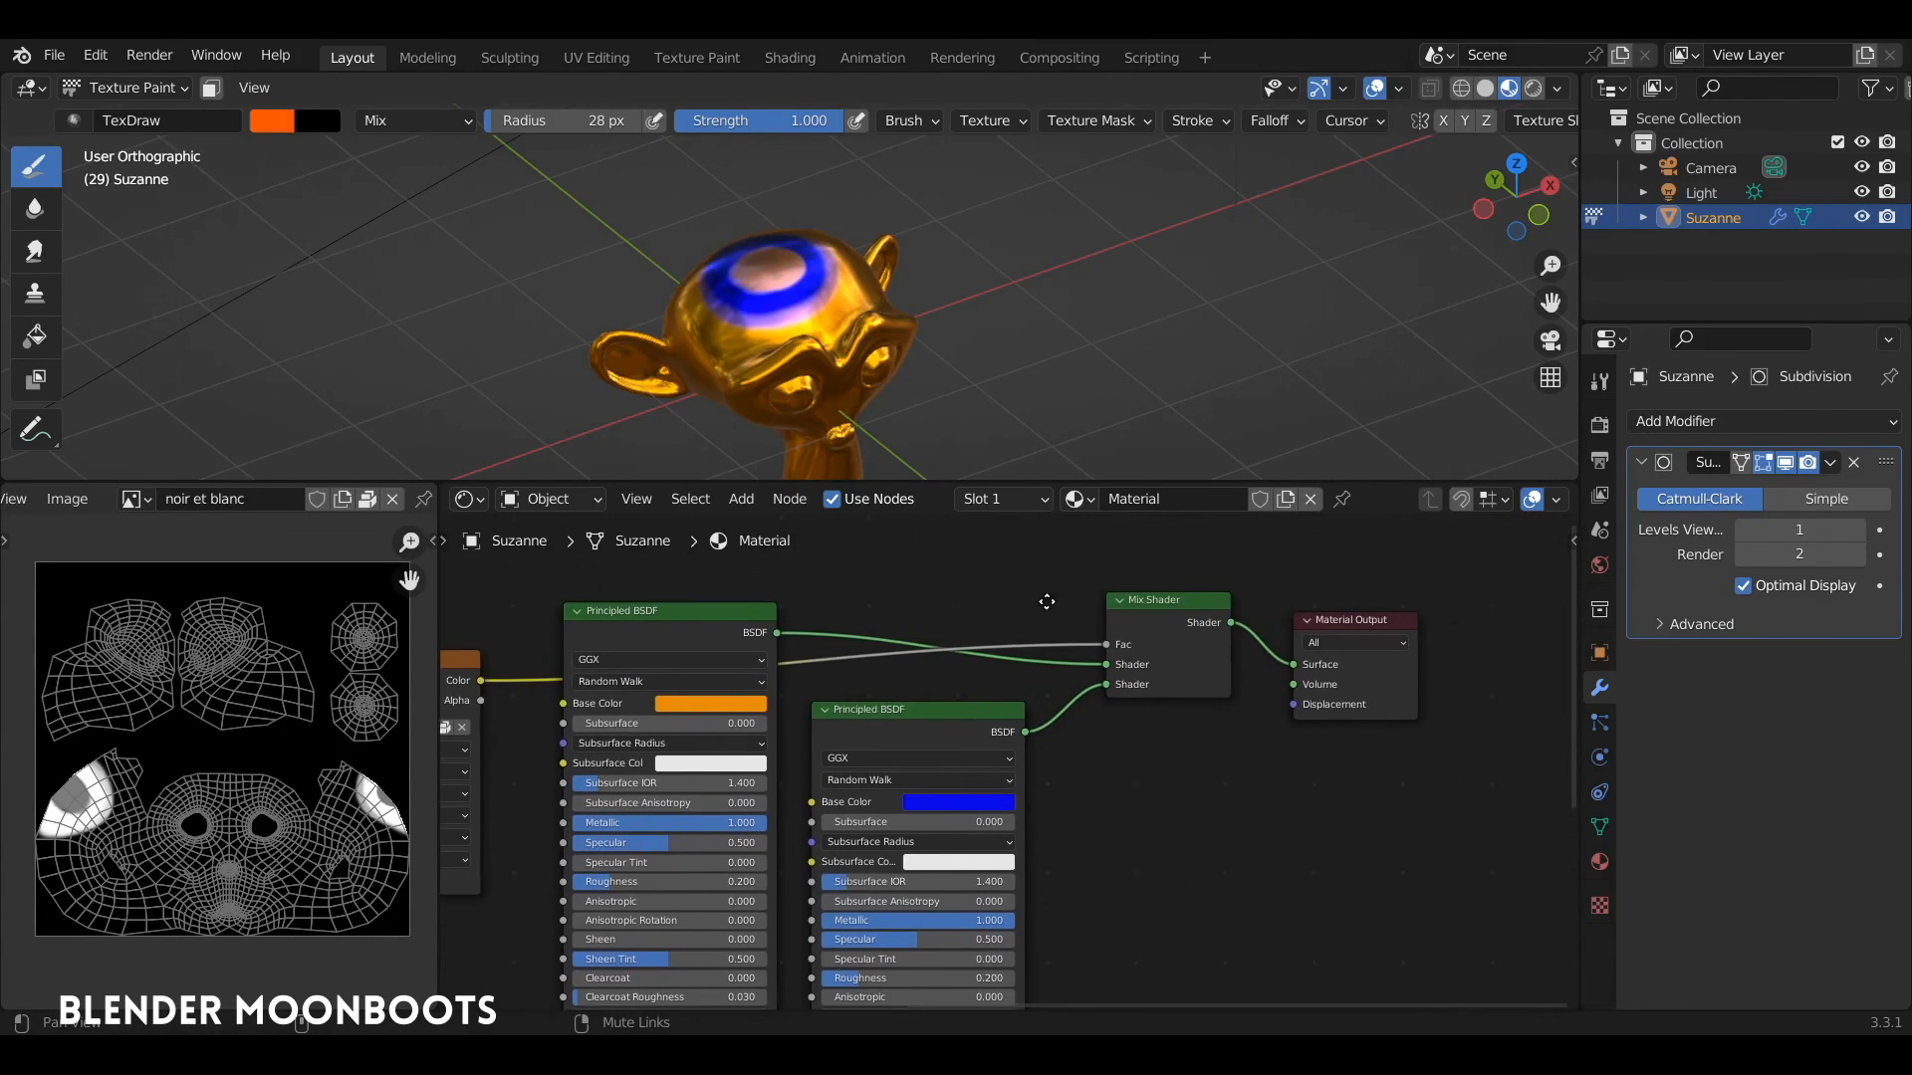
left_click_drag(1047, 600, 1057, 517, "alt")
left_click_drag(580, 597, 609, 606)
left_click_drag(797, 706, 804, 718)
left_click(629, 585)
left_click_drag(629, 583, 647, 587)
Set the blue Principled BSDF's Metallic to 0.000 and inspect the painted ring on Suzanne's head.
middle_click_drag(884, 661, 961, 611)
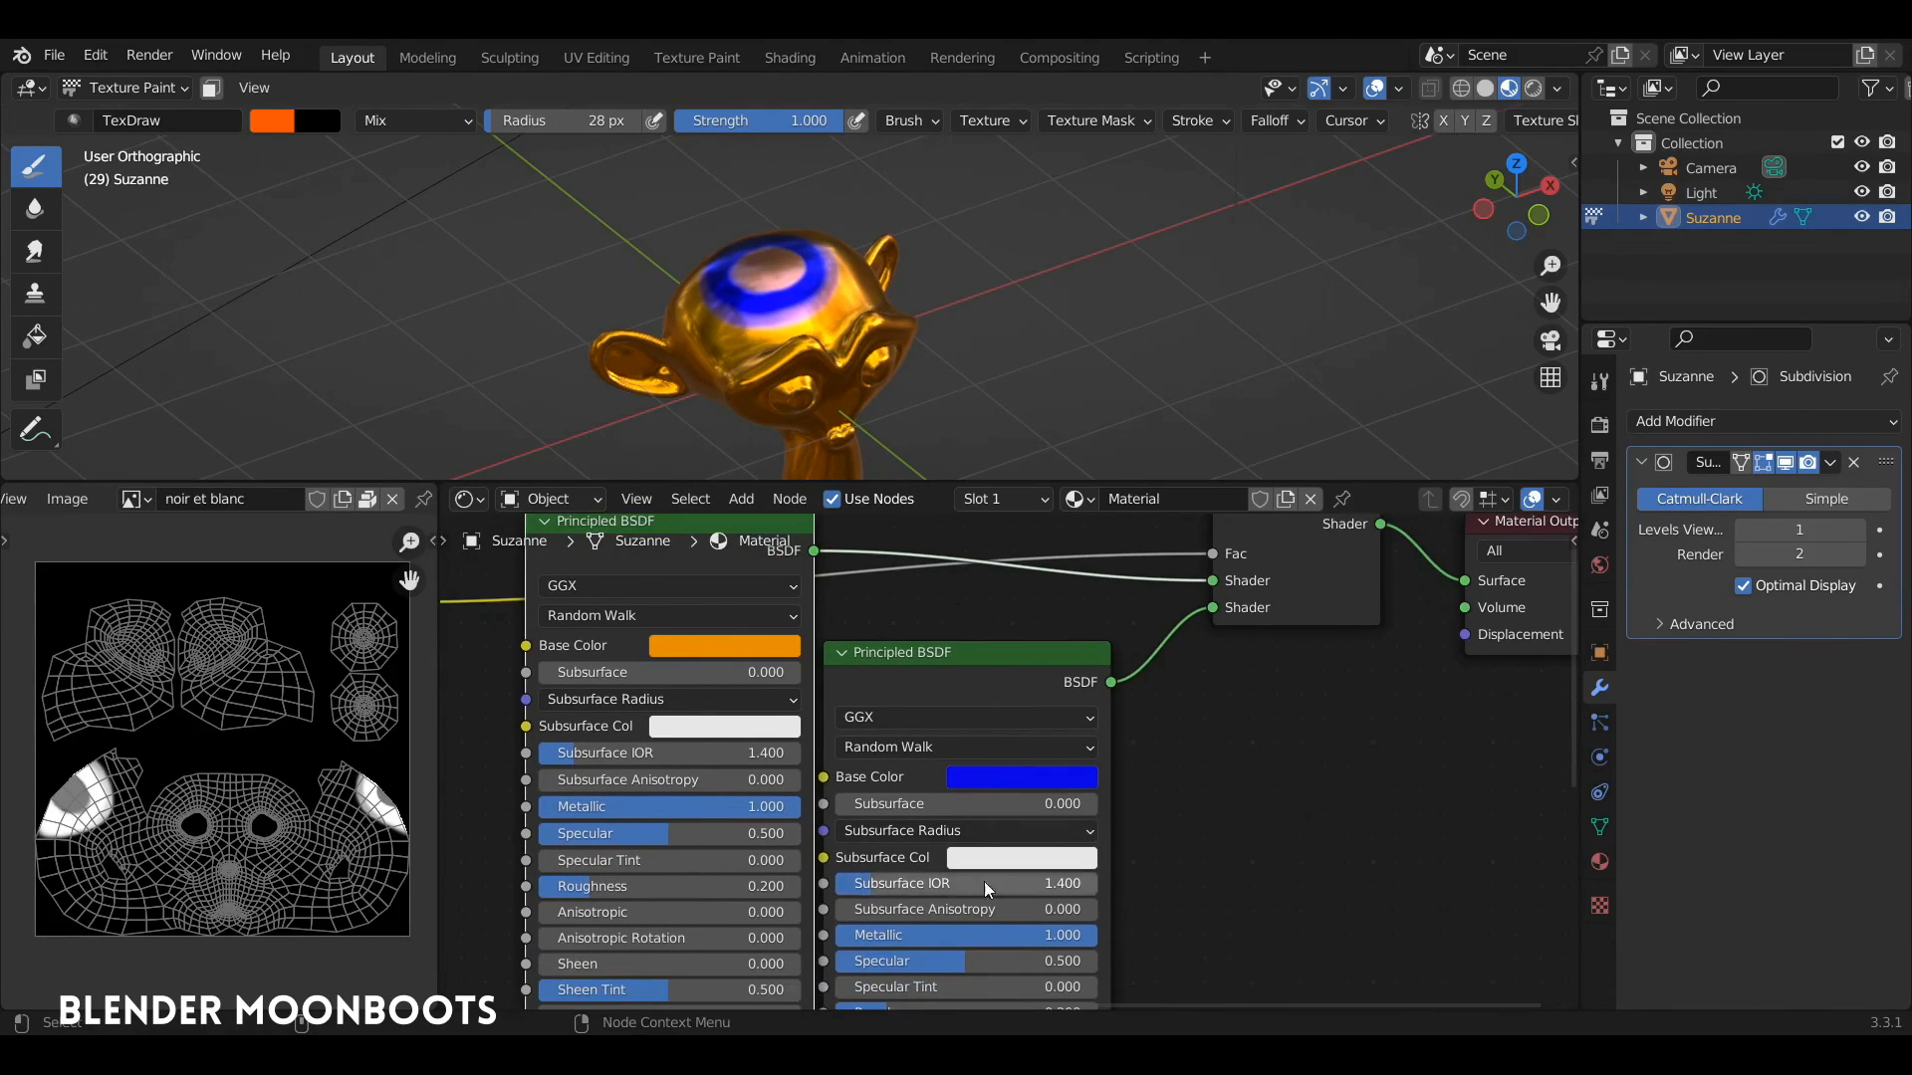
left_click_drag(992, 941, 647, 960)
scroll(865, 238, "up", 5)
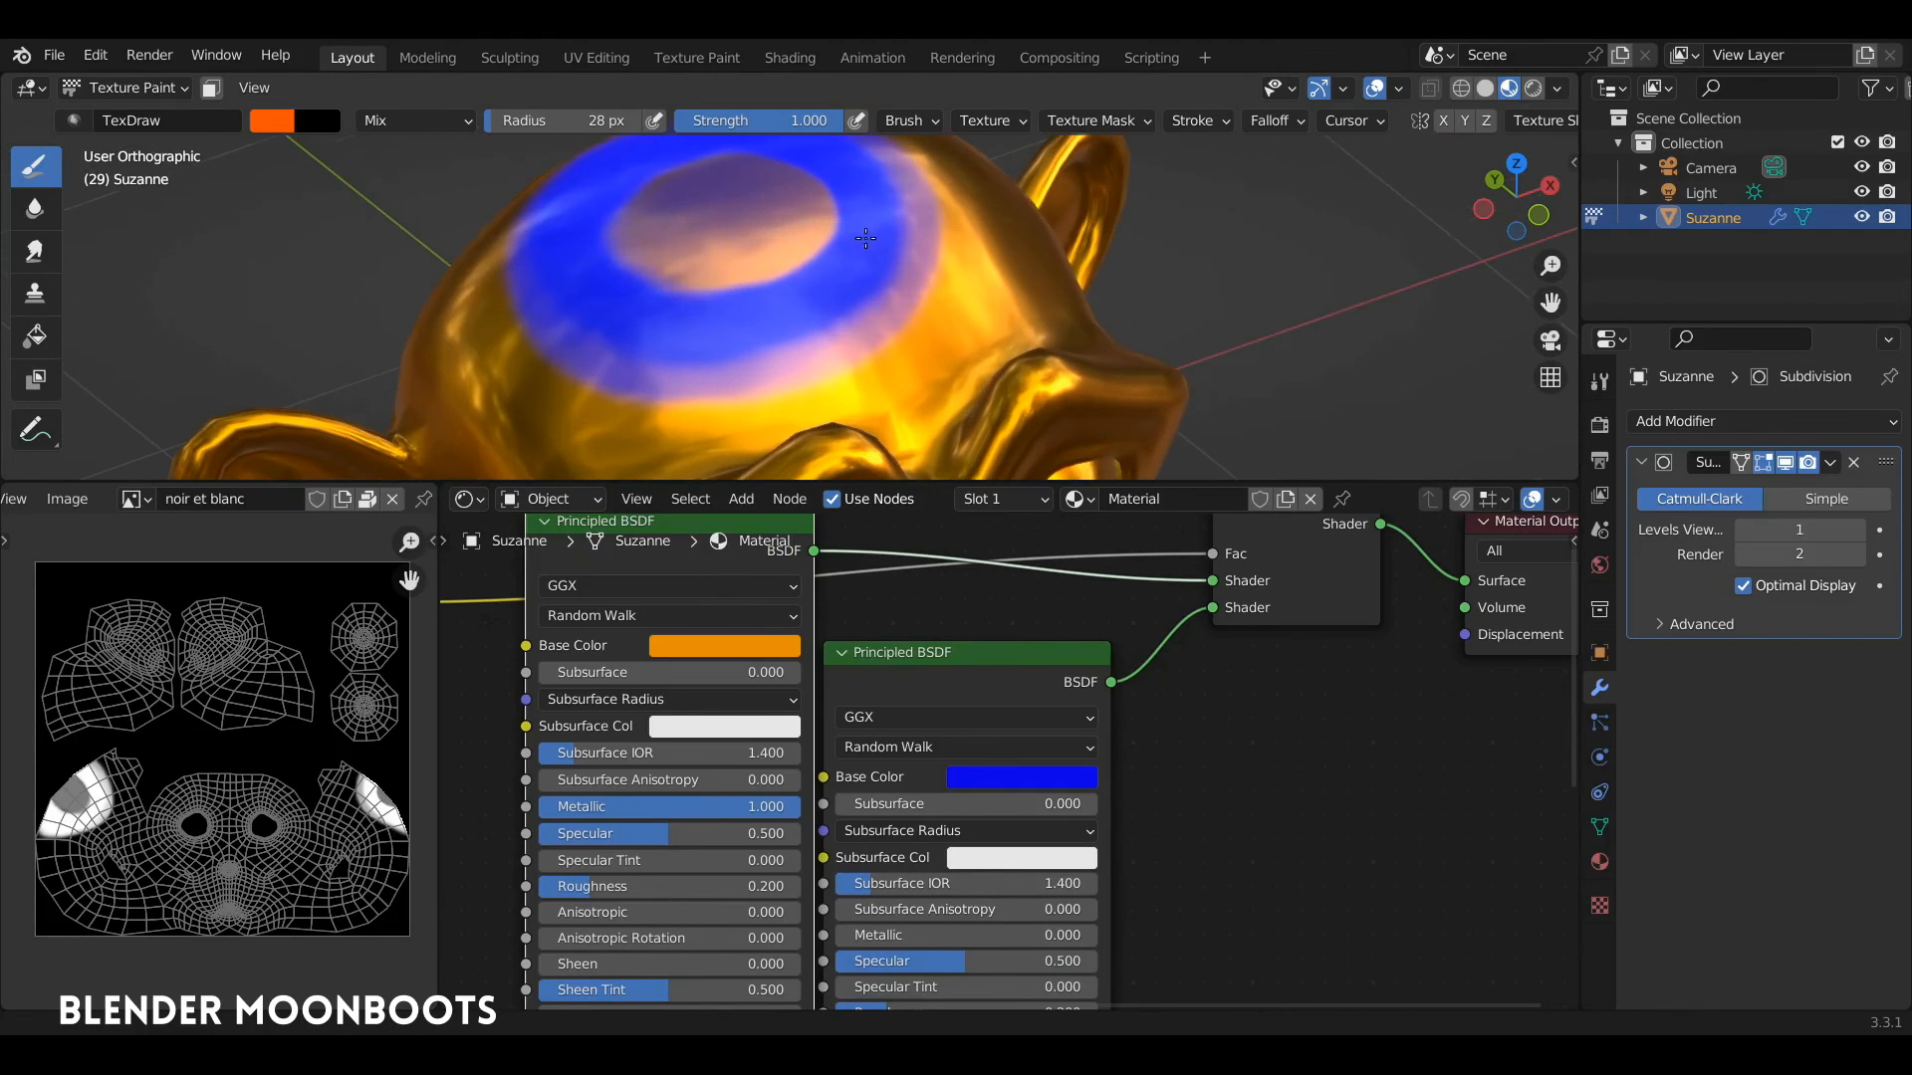
middle_click_drag(865, 238, 1008, 410)
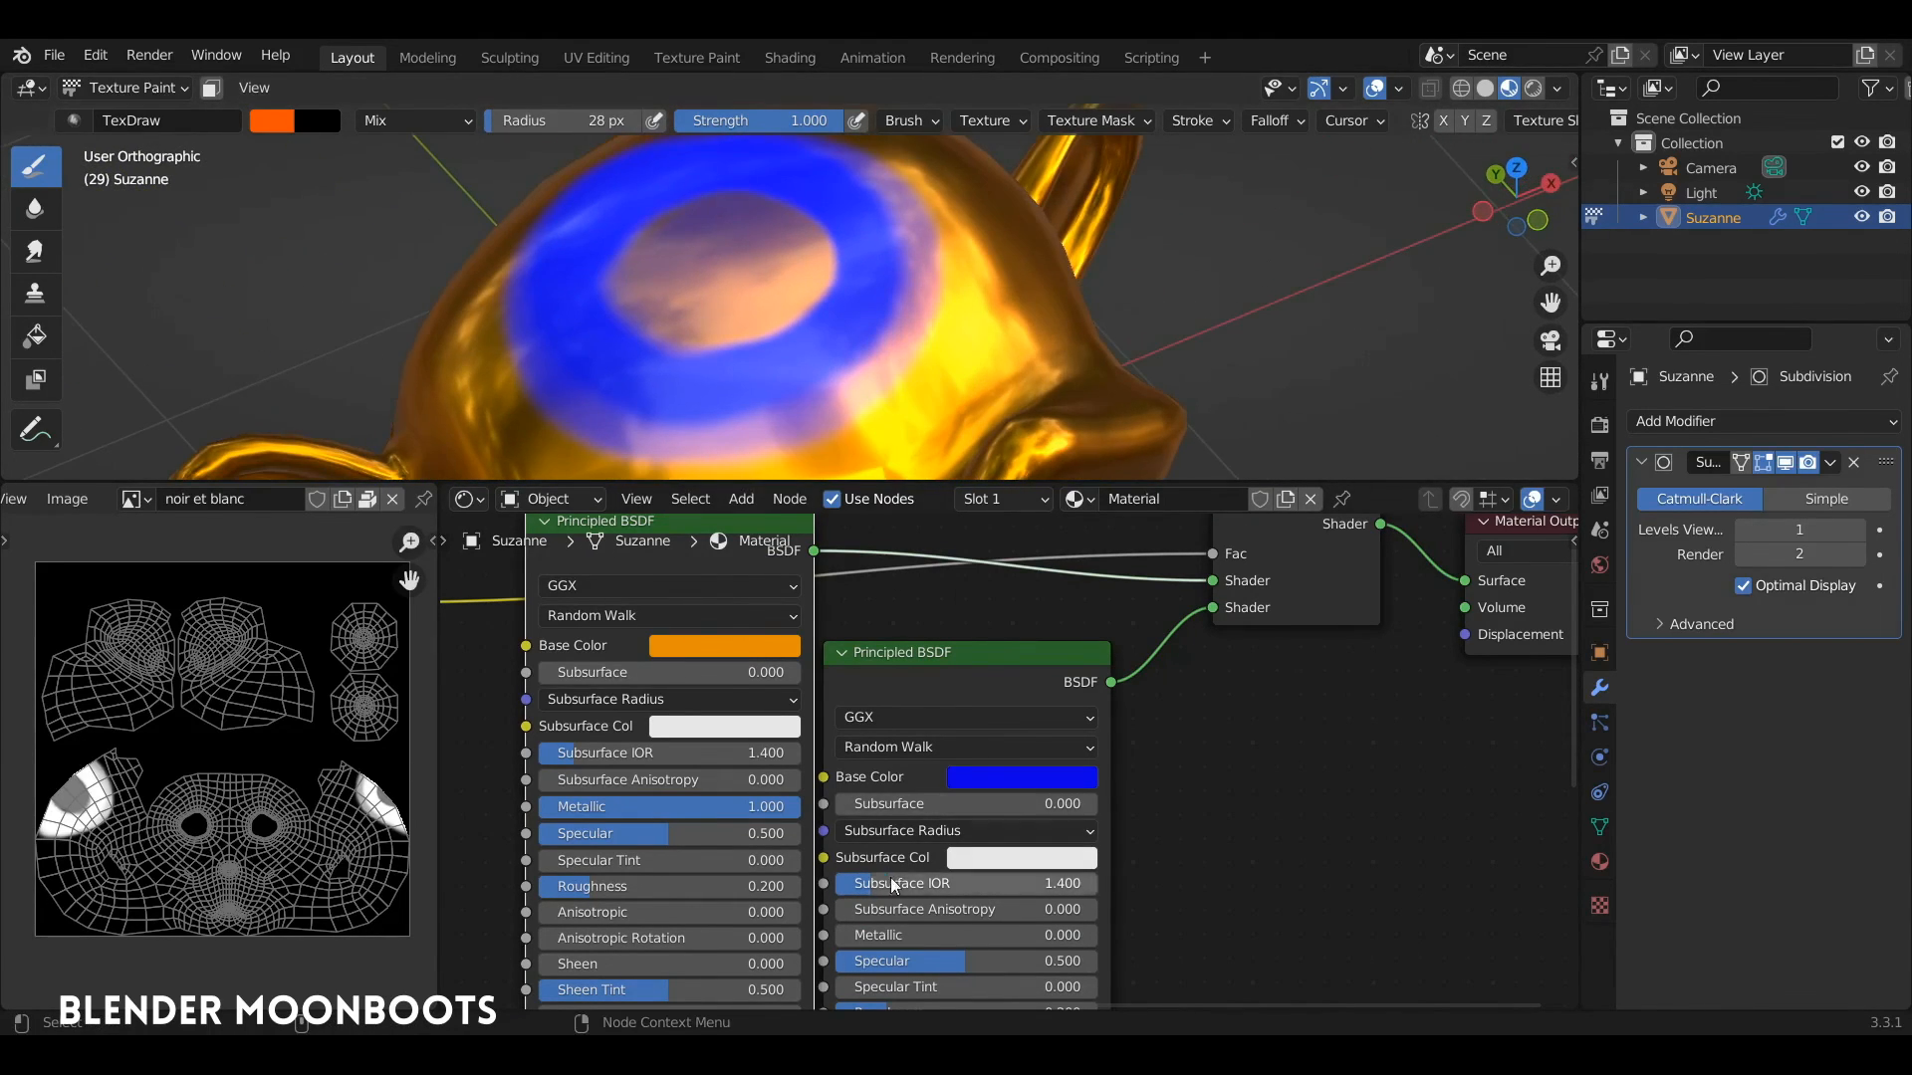
middle_click_drag(1215, 858, 1257, 818)
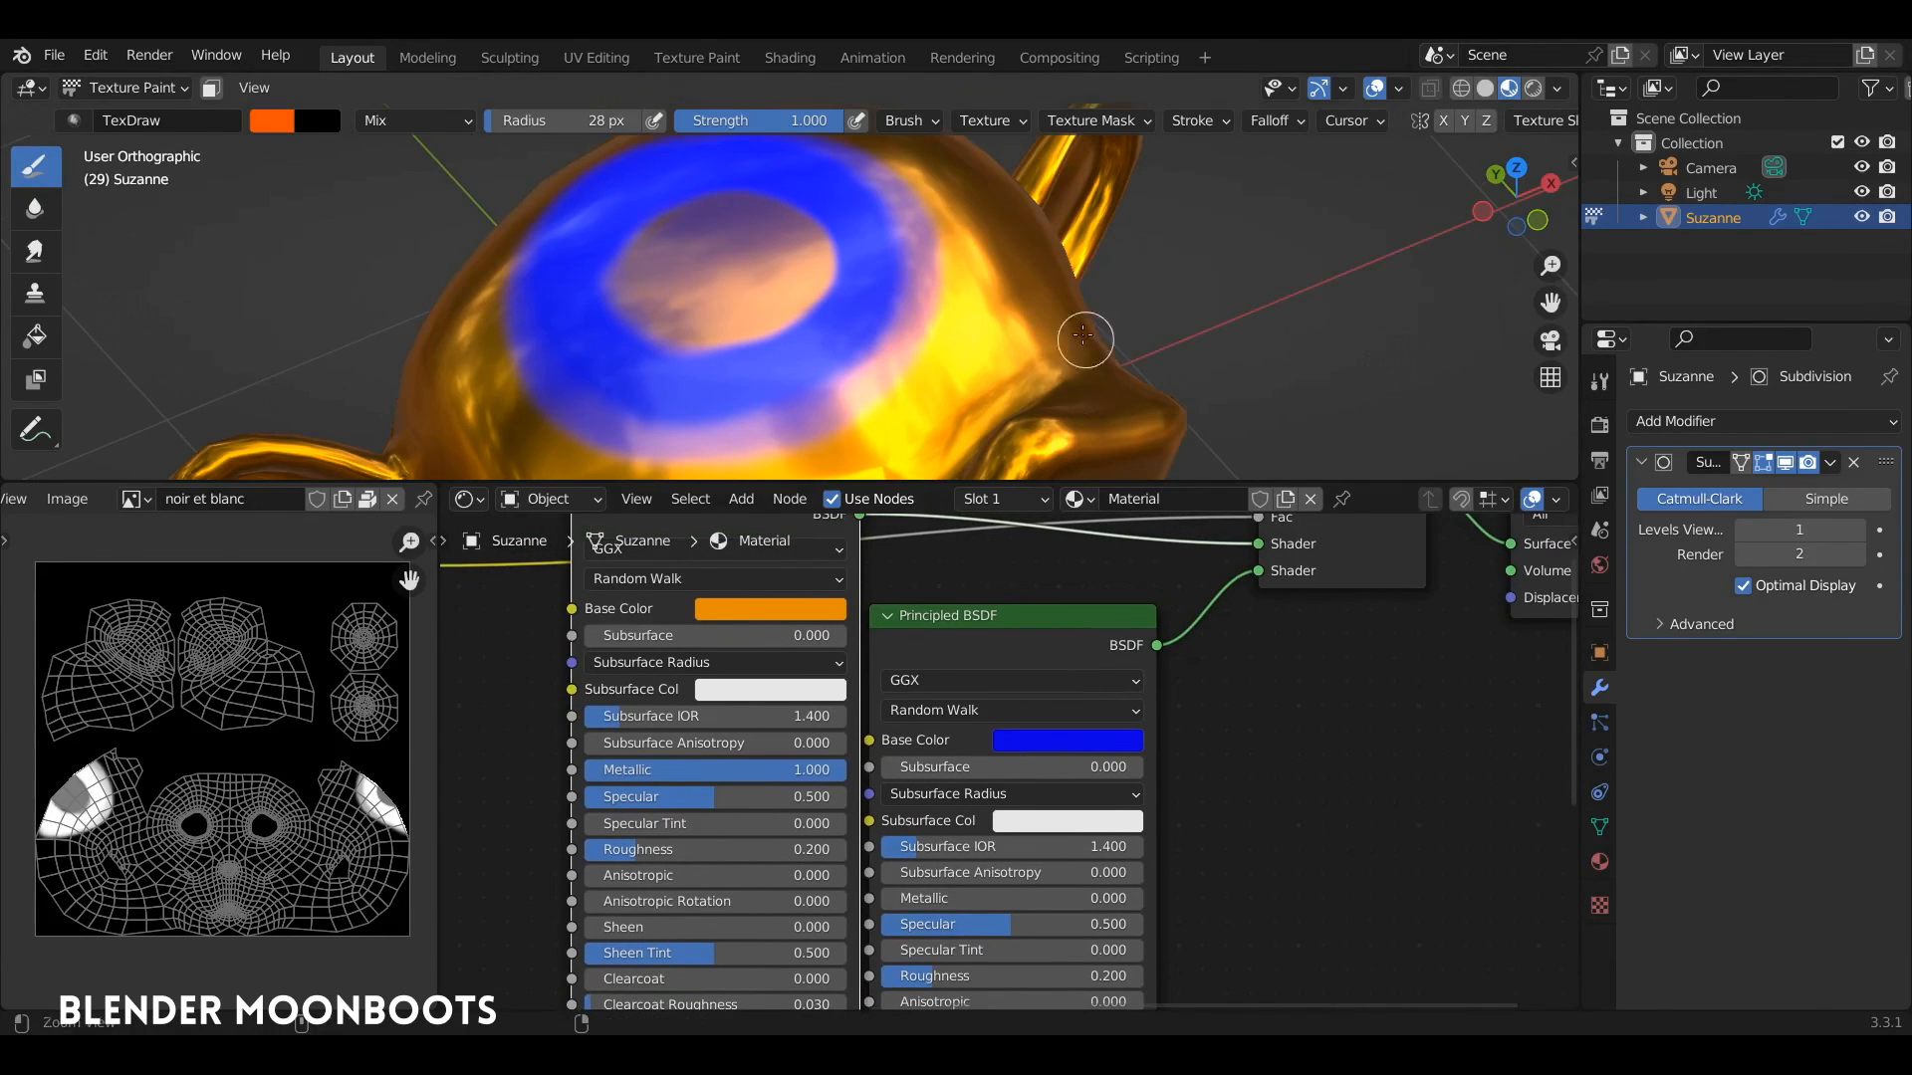
scroll(1082, 335, "down", 5)
middle_click_drag(1082, 335, 1125, 268)
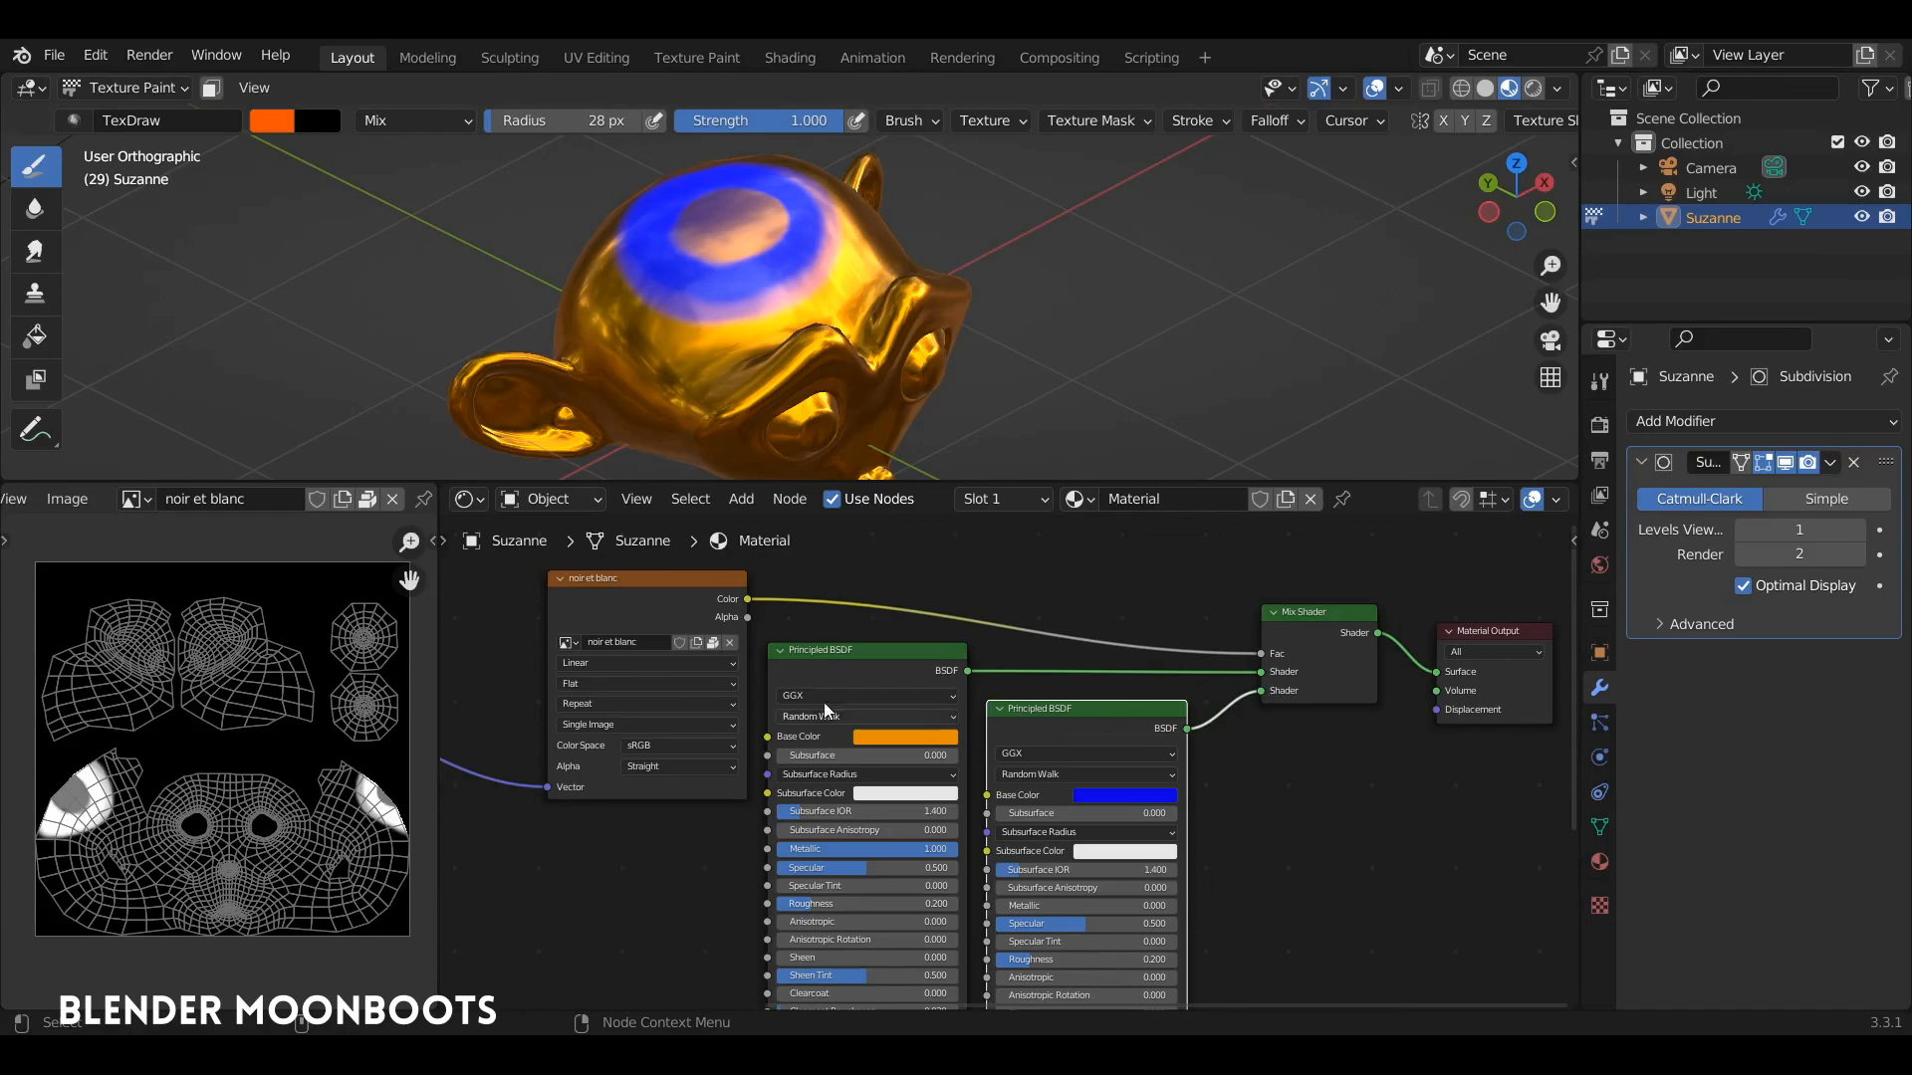
Set the orange Principled BSDF's Roughness to 0.000 and inspect its reflections on Suzanne up close.
left_click_drag(839, 644, 844, 643)
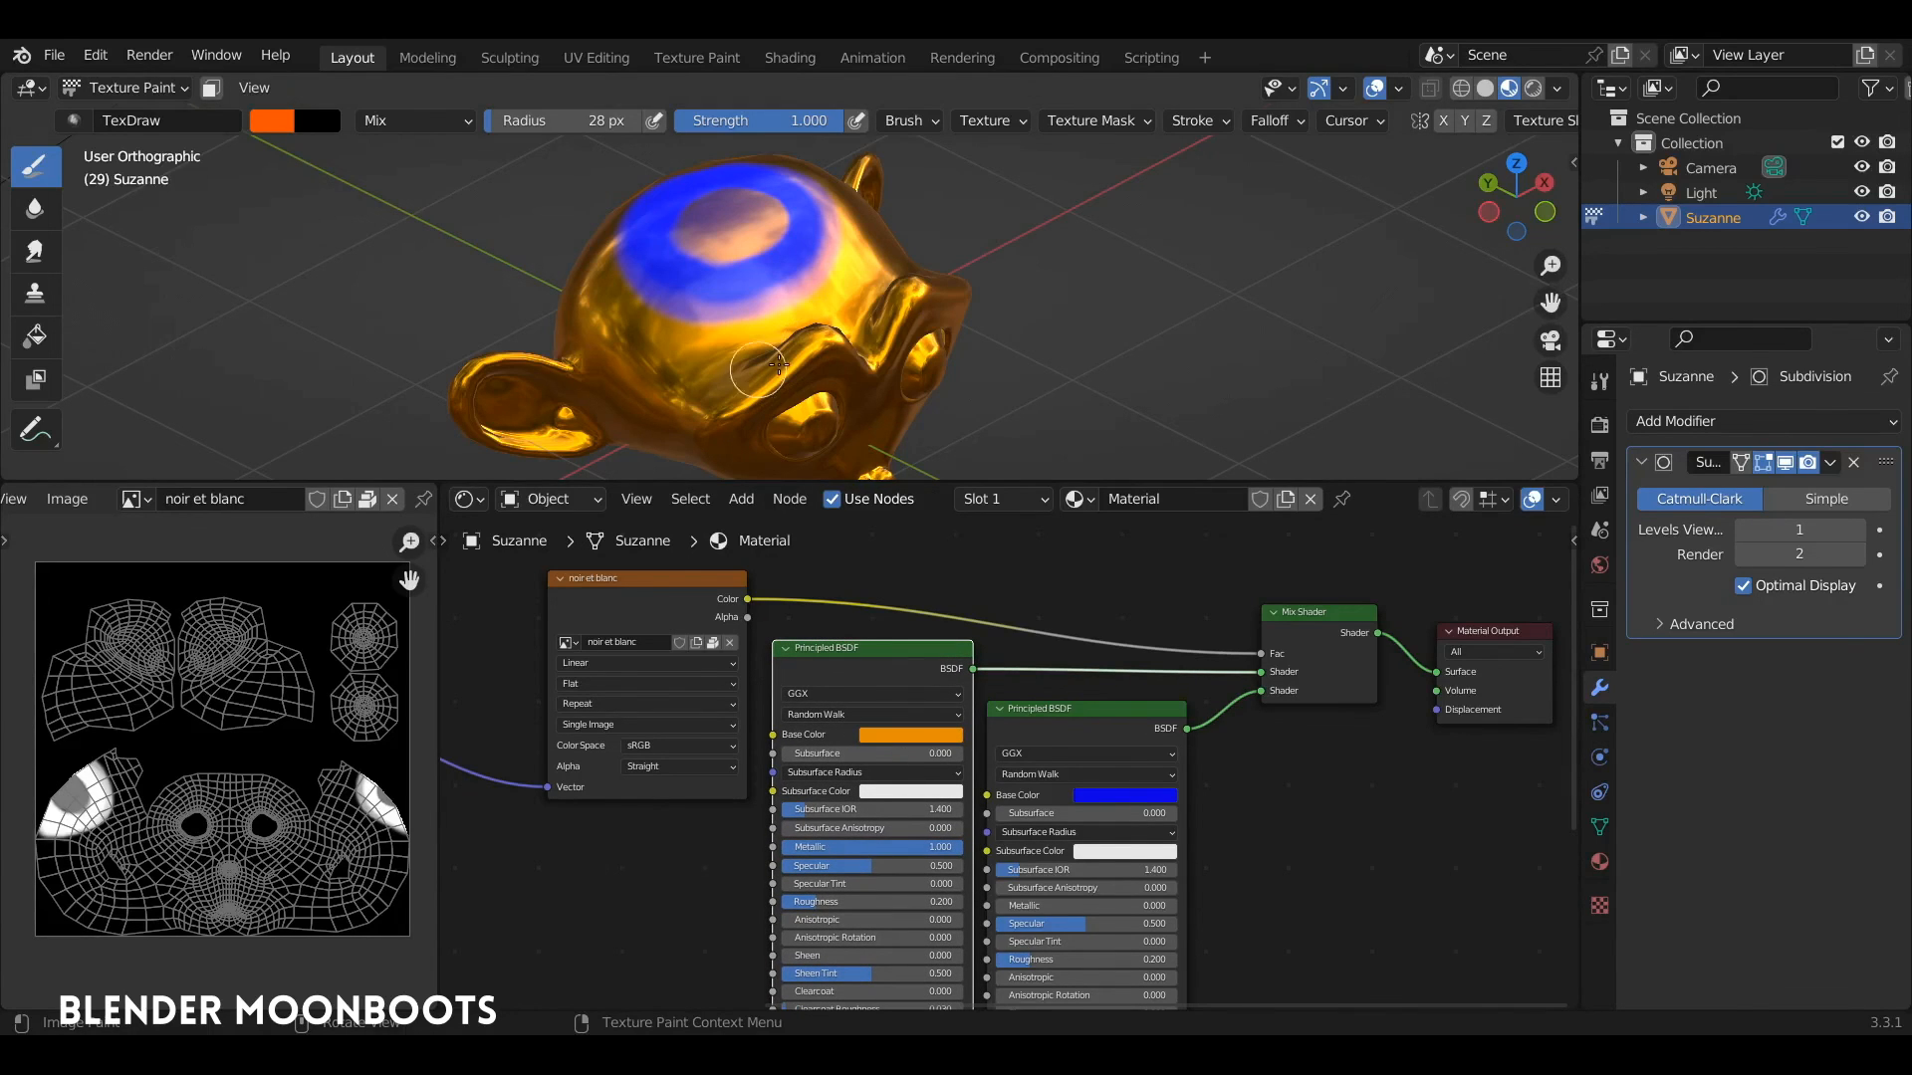
left_click_drag(821, 902, 758, 909)
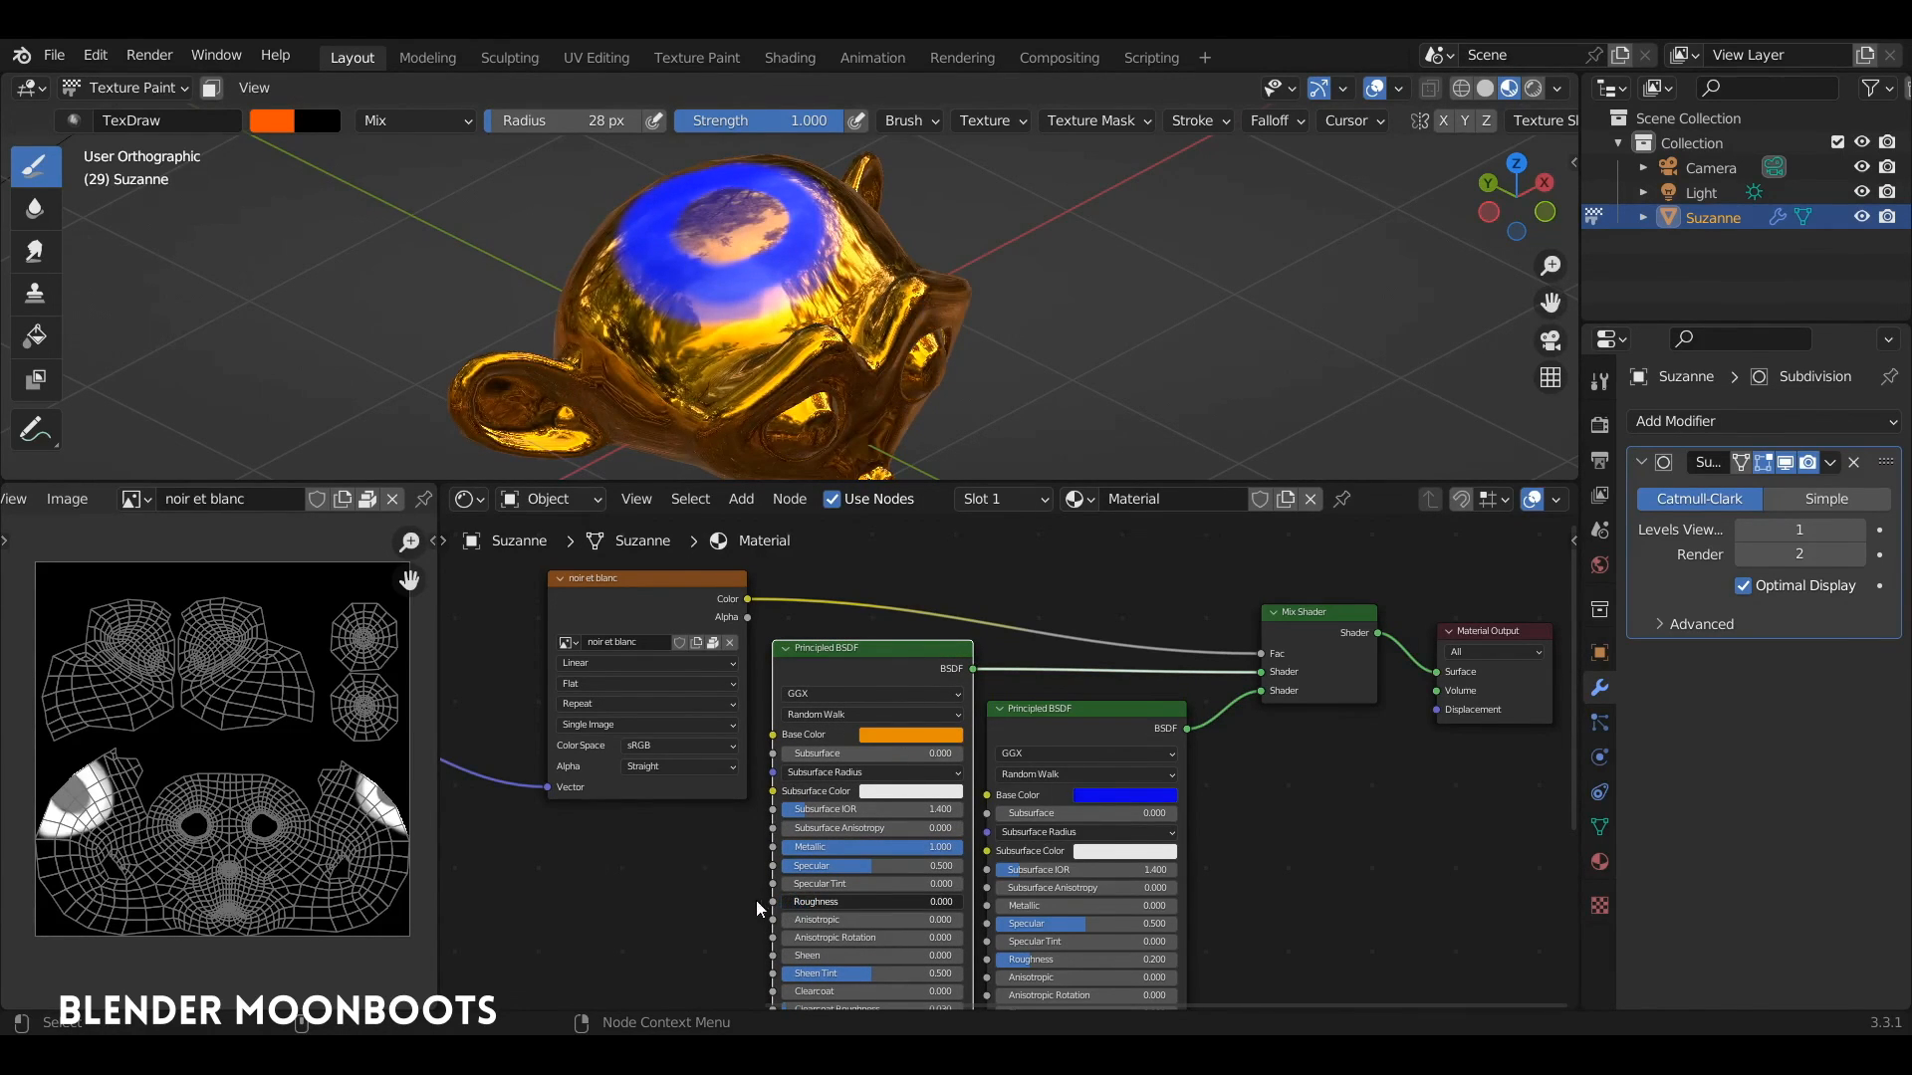
mouse_move(813, 334)
middle_mouse_down()
mouse_move(856, 383)
mouse_move(814, 340)
middle_mouse_up()
scroll(860, 376, "up", 6)
middle_click_drag(926, 269, 1032, 381, "shift")
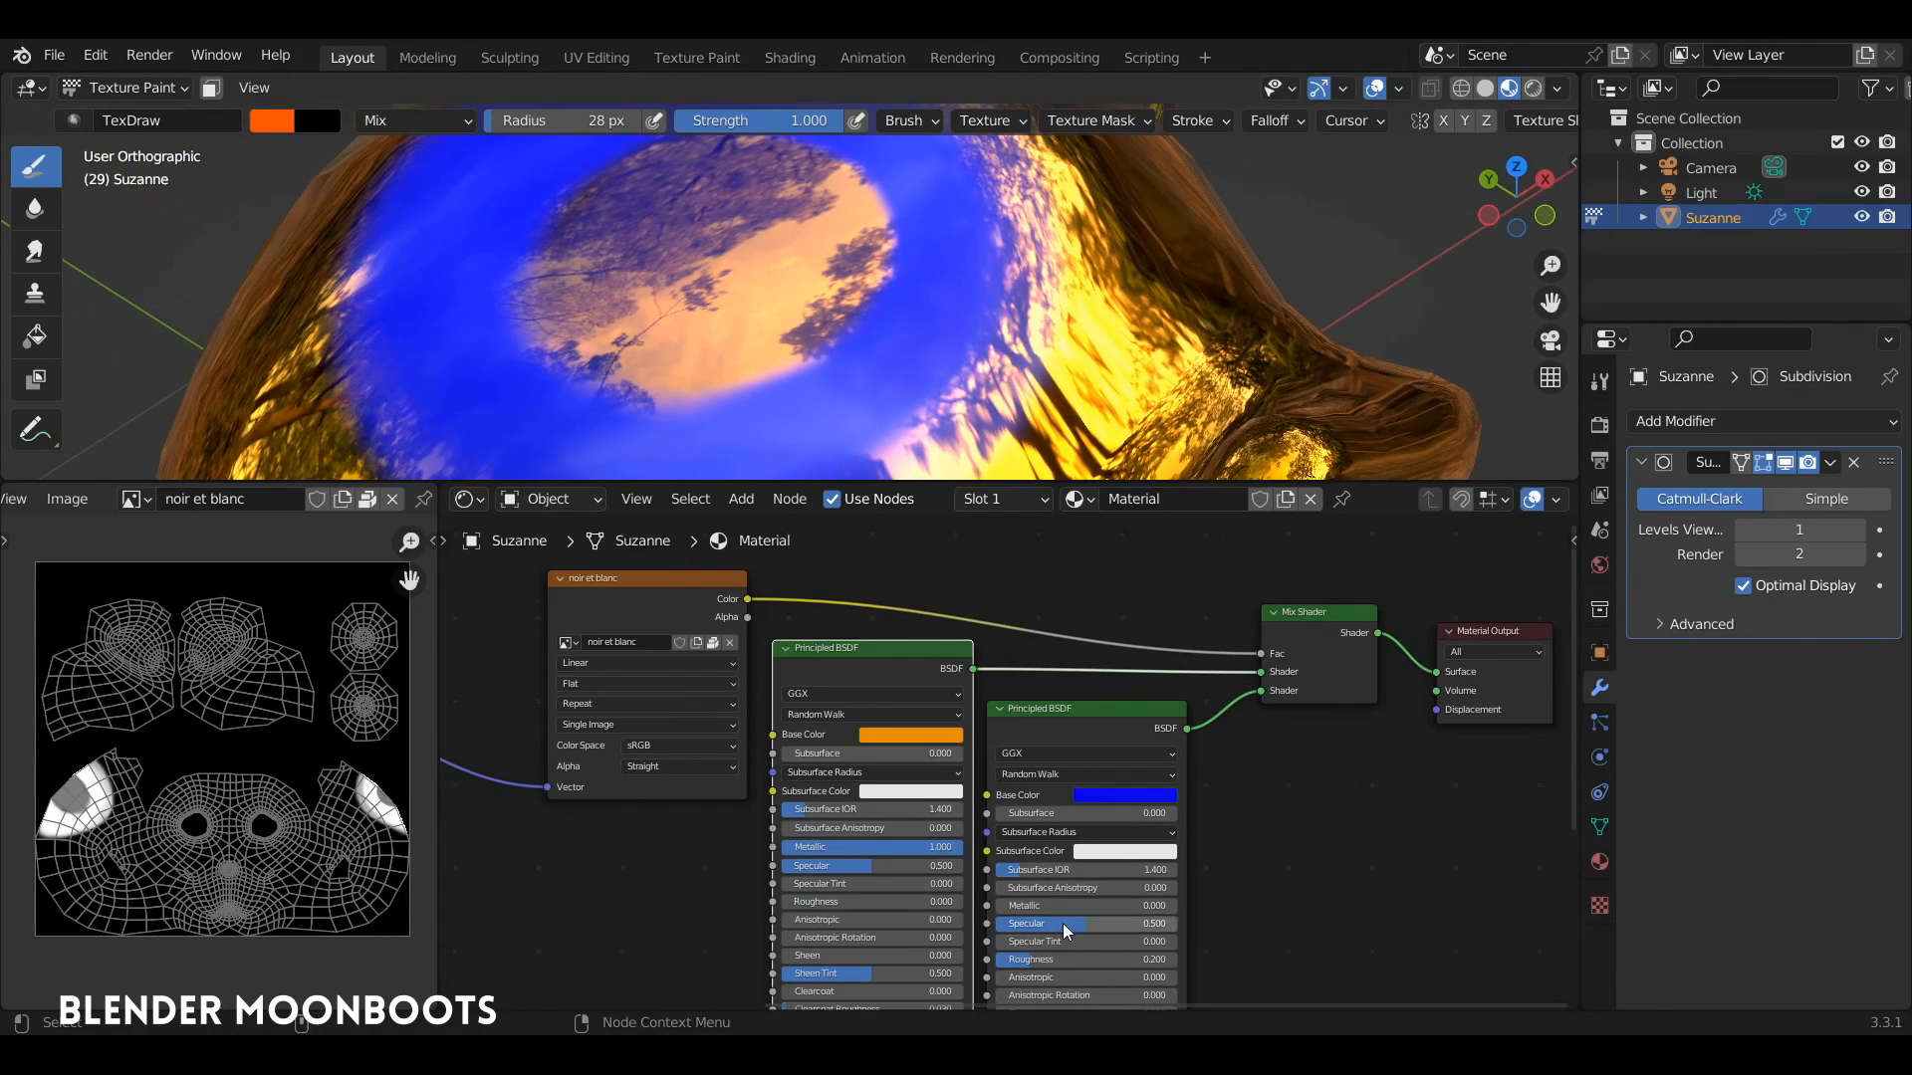
Set the blue Principled BSDF's Specular to 0.000 and enlarge the 3D viewport to view the whole material.
left_click_drag(1062, 923, 838, 922)
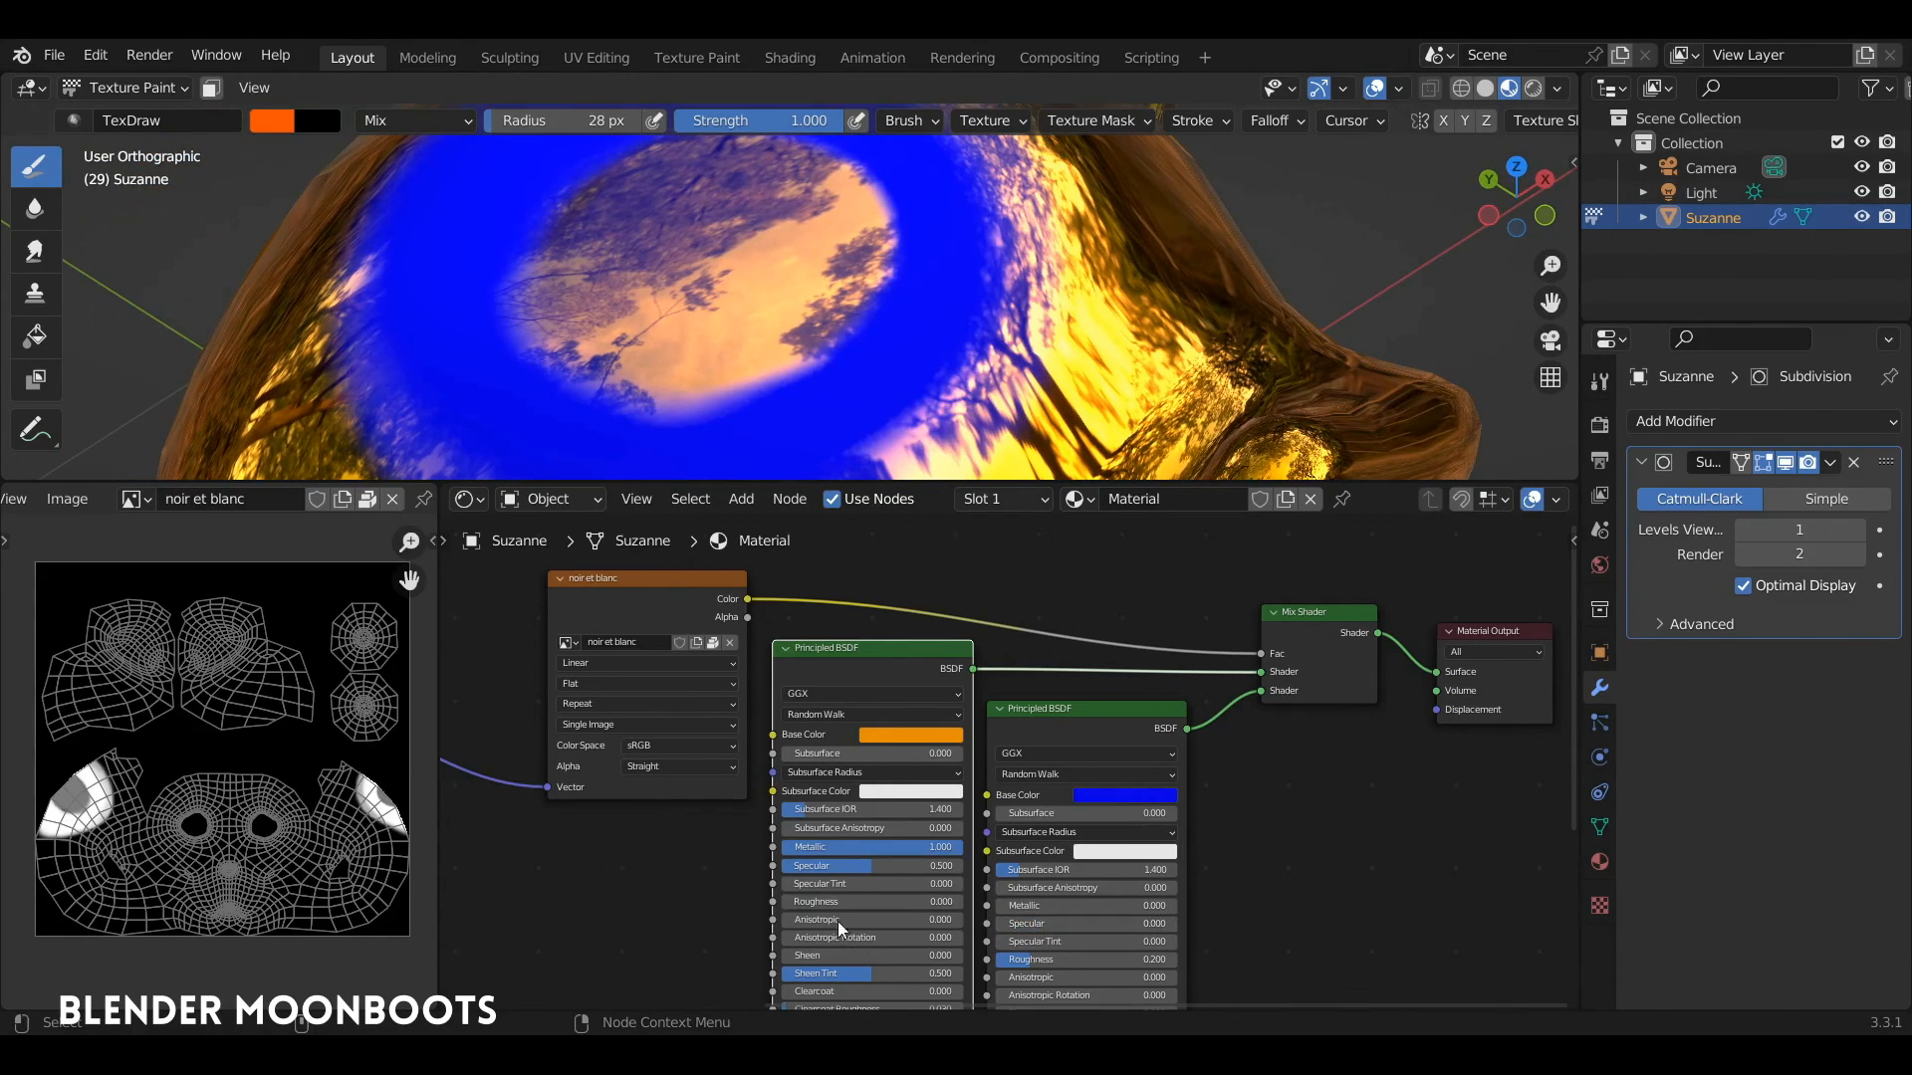
middle_click_drag(1011, 338, 904, 494)
left_click_drag(897, 482, 921, 788)
scroll(981, 538, "down", 3)
mouse_move(995, 518)
middle_mouse_down()
mouse_move(1004, 423)
mouse_move(1004, 505)
middle_mouse_up()
scroll(1004, 505, "up", 3)
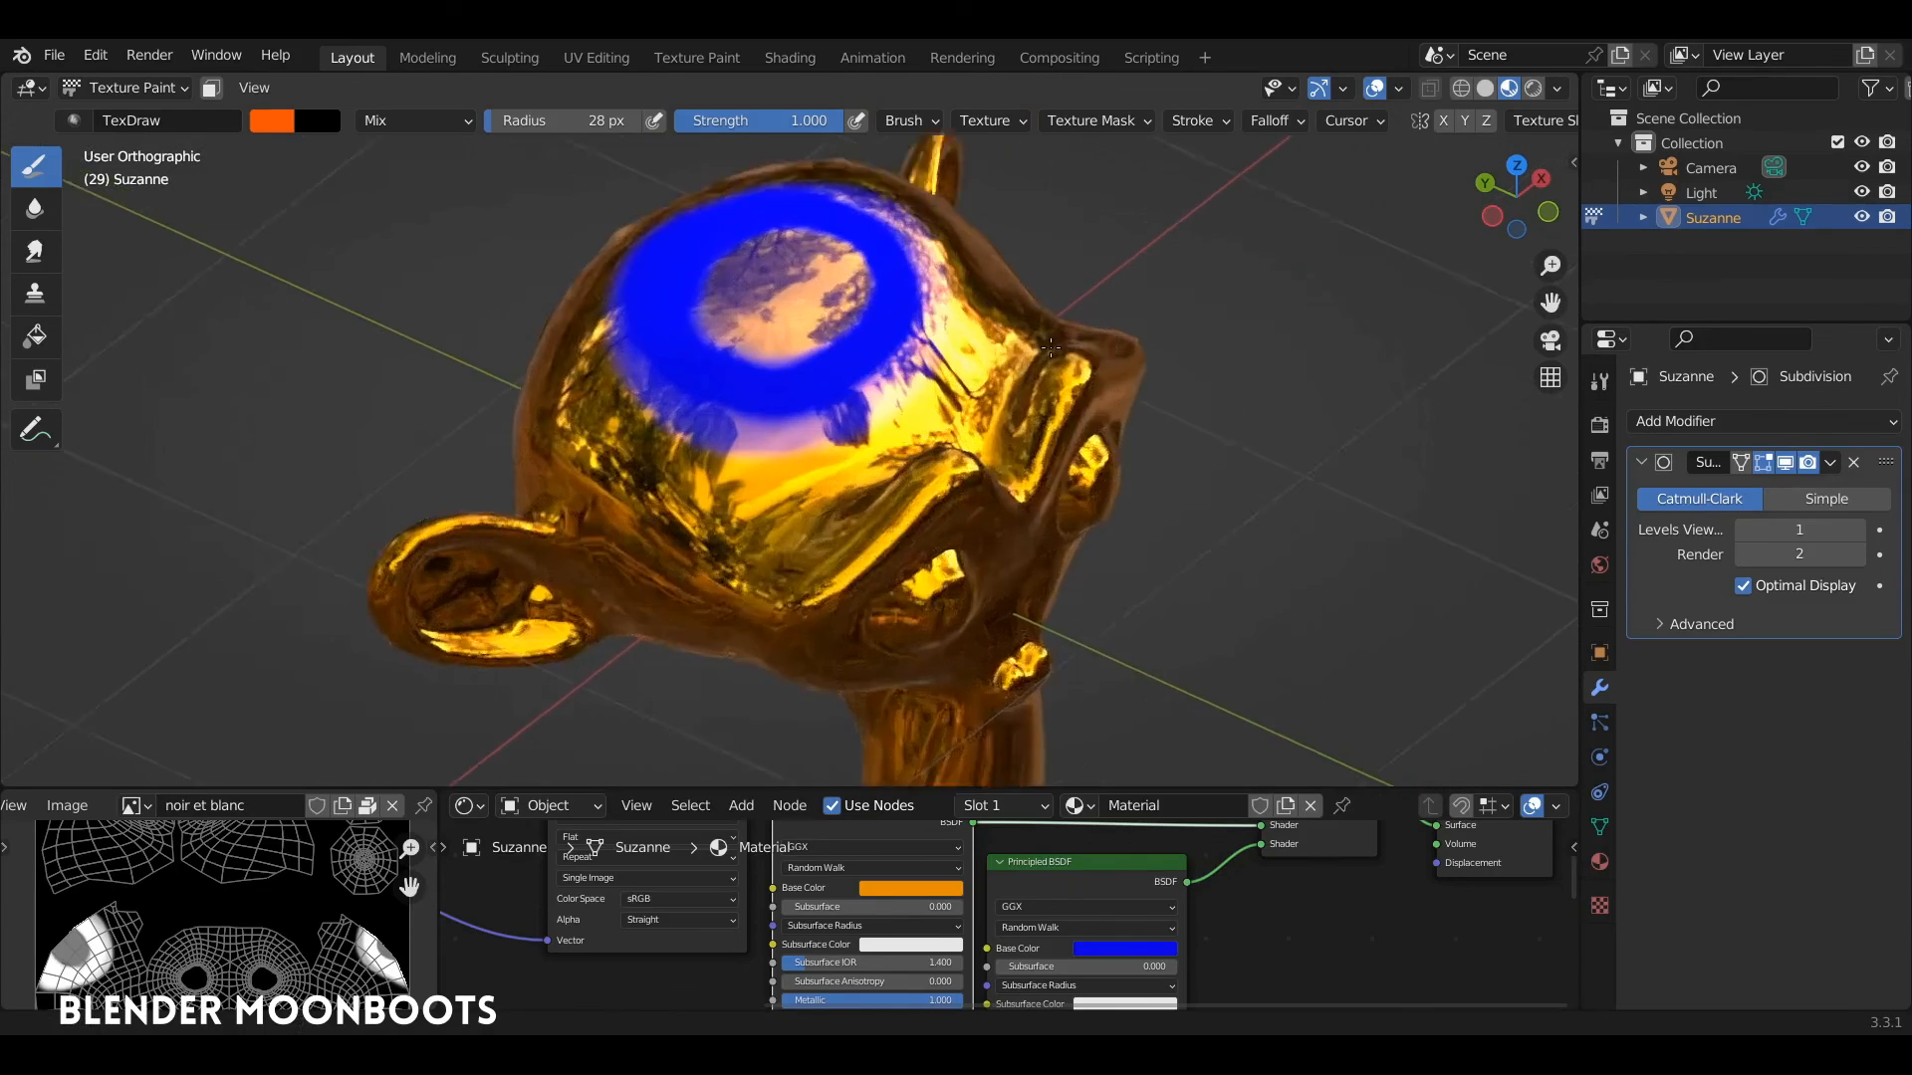